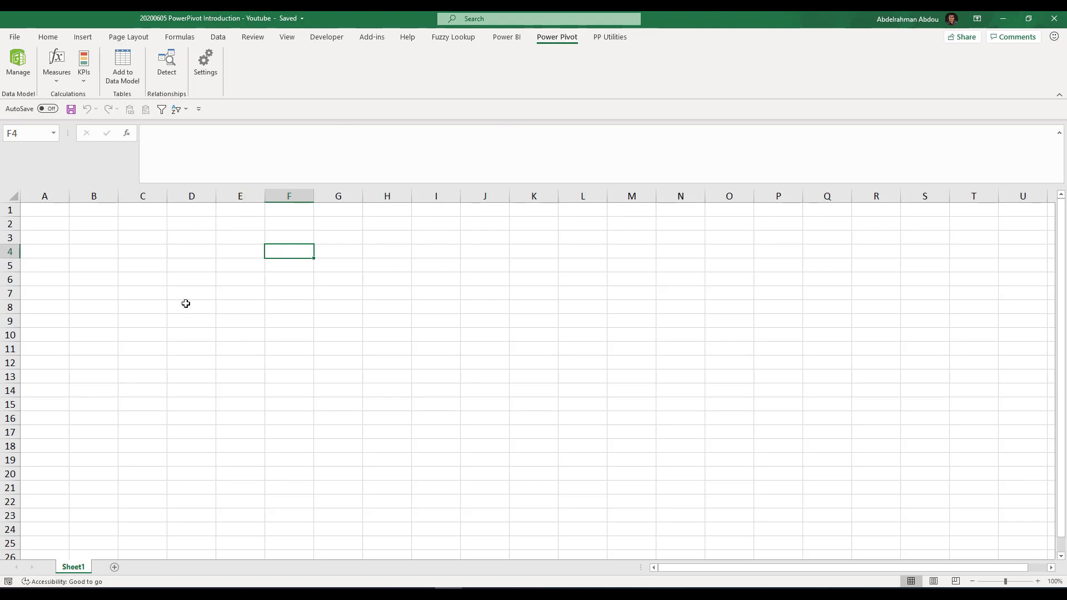
Step: Check in the COM add-ins list that Microsoft Power Pivot for Excel is enabled, and accept the list
{"action": "left_click", "coordinate": [221, 280]}
{"action": "left_click", "coordinate": [13, 37]}
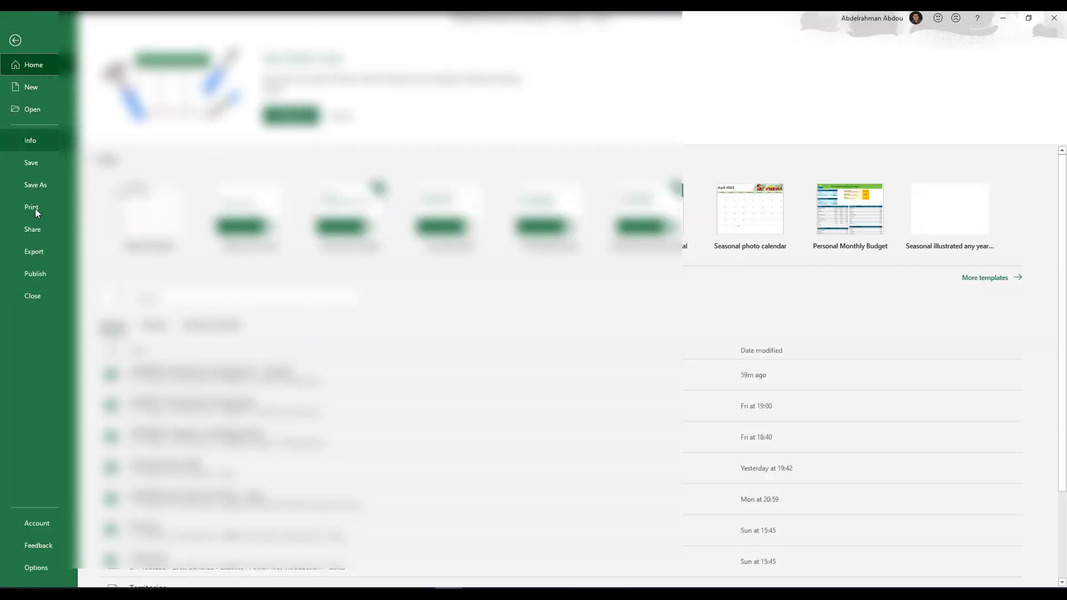
{"action": "left_click", "coordinate": [36, 567]}
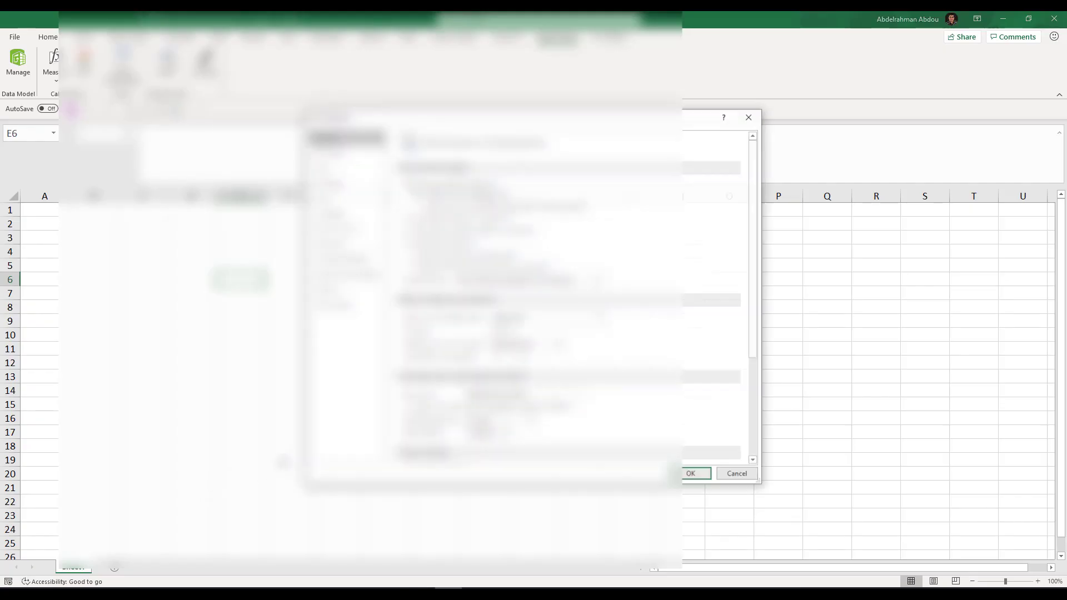
{"action": "left_click", "coordinate": [349, 288]}
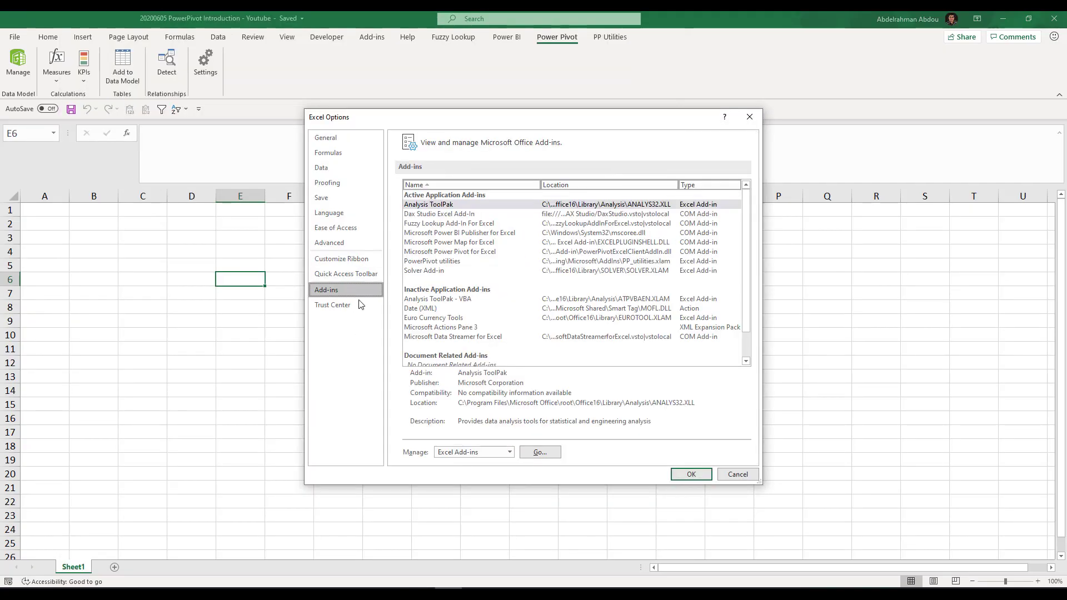
{"action": "left_click", "coordinate": [459, 453]}
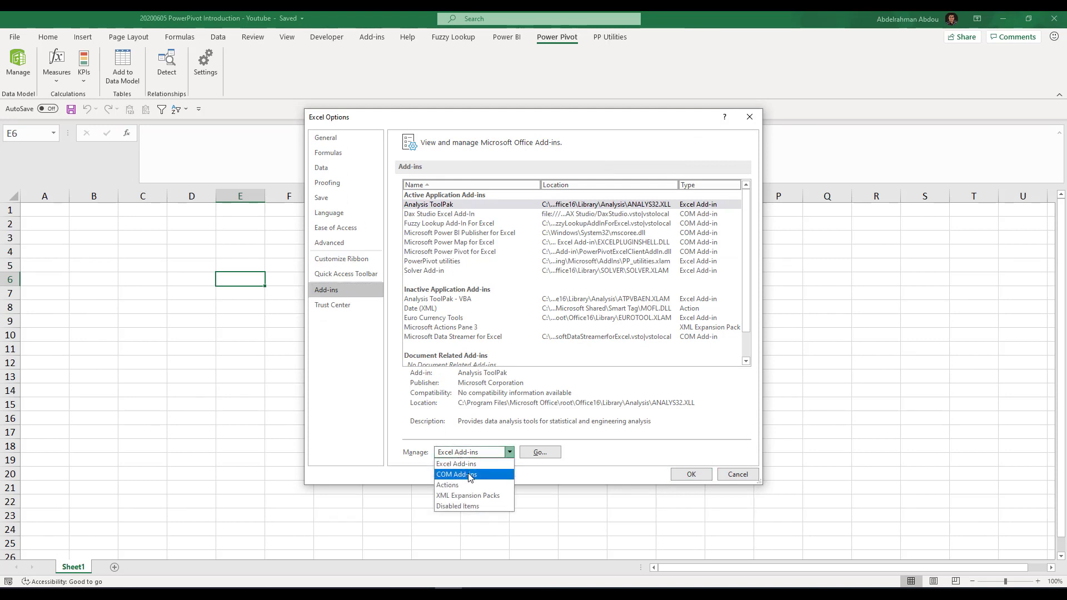
{"action": "left_click", "coordinate": [468, 474]}
{"action": "left_click", "coordinate": [539, 451]}
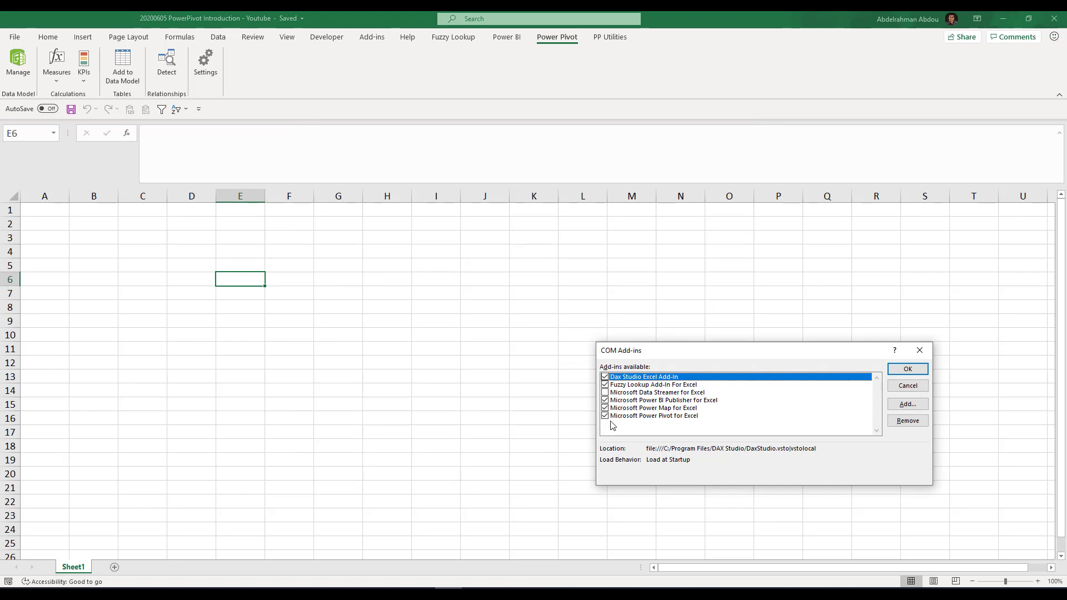
{"action": "left_click", "coordinate": [903, 369]}
{"action": "left_click", "coordinate": [614, 309]}
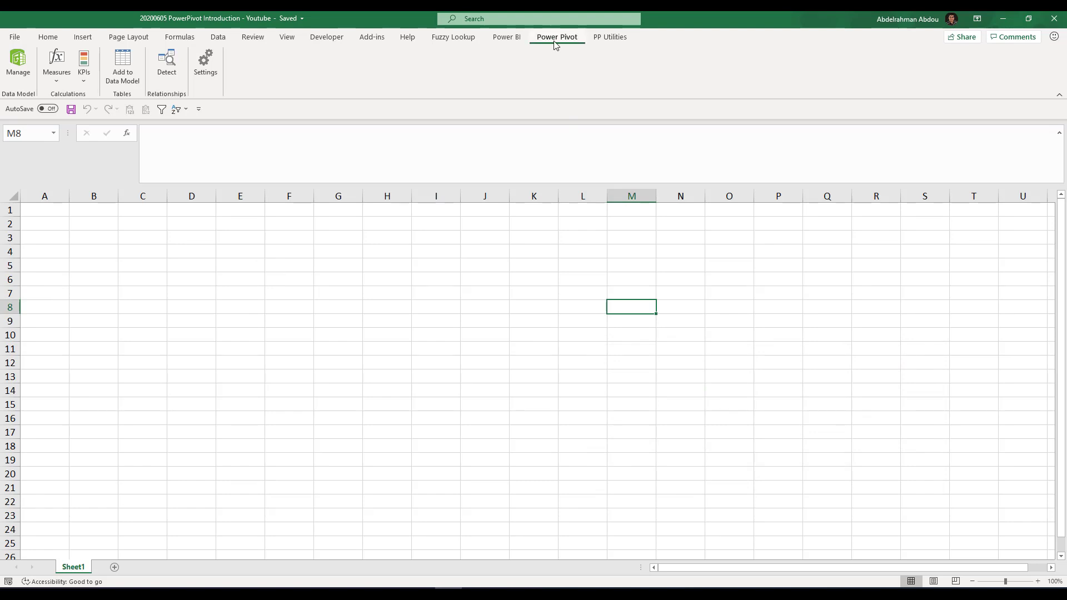
{"action": "left_click", "coordinate": [289, 279]}
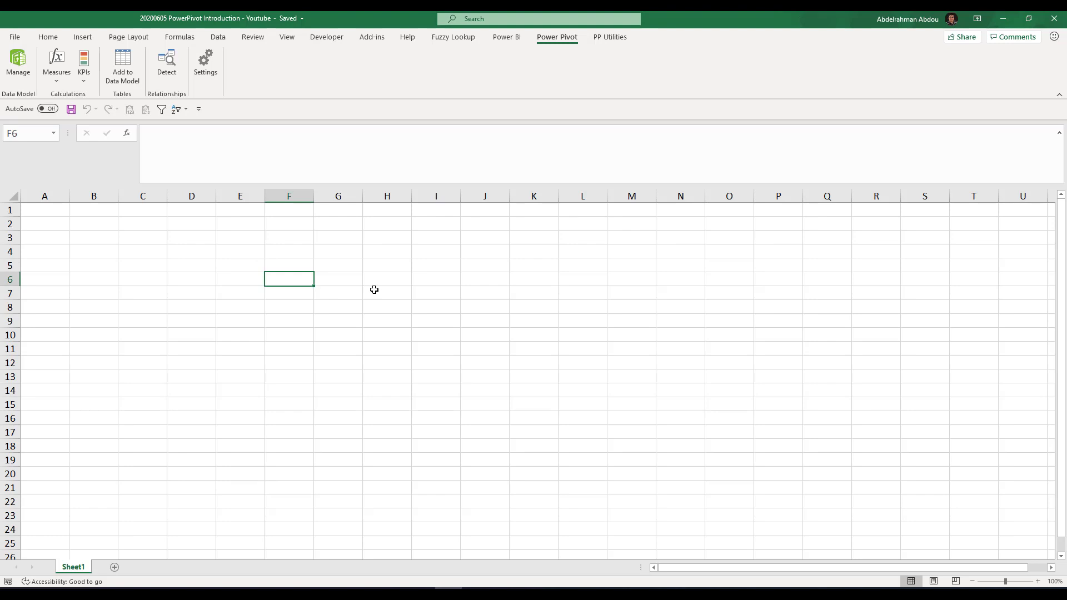
{"action": "left_click", "coordinate": [289, 267]}
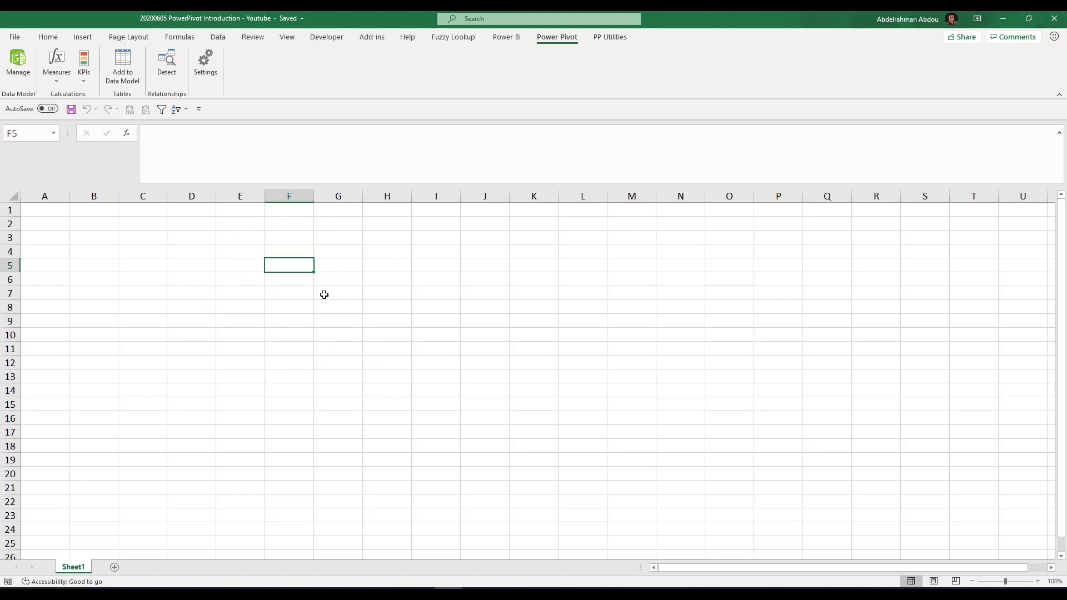
Step: Open the workbook's data model in the Power Pivot window
{"action": "left_click", "coordinate": [224, 39]}
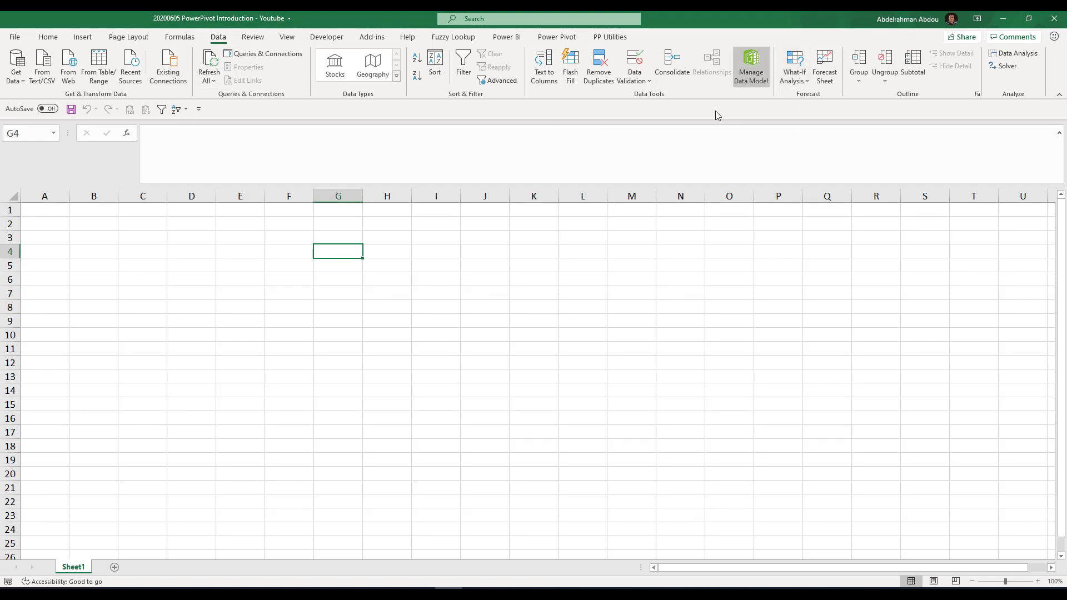
{"action": "left_click", "coordinate": [557, 36]}
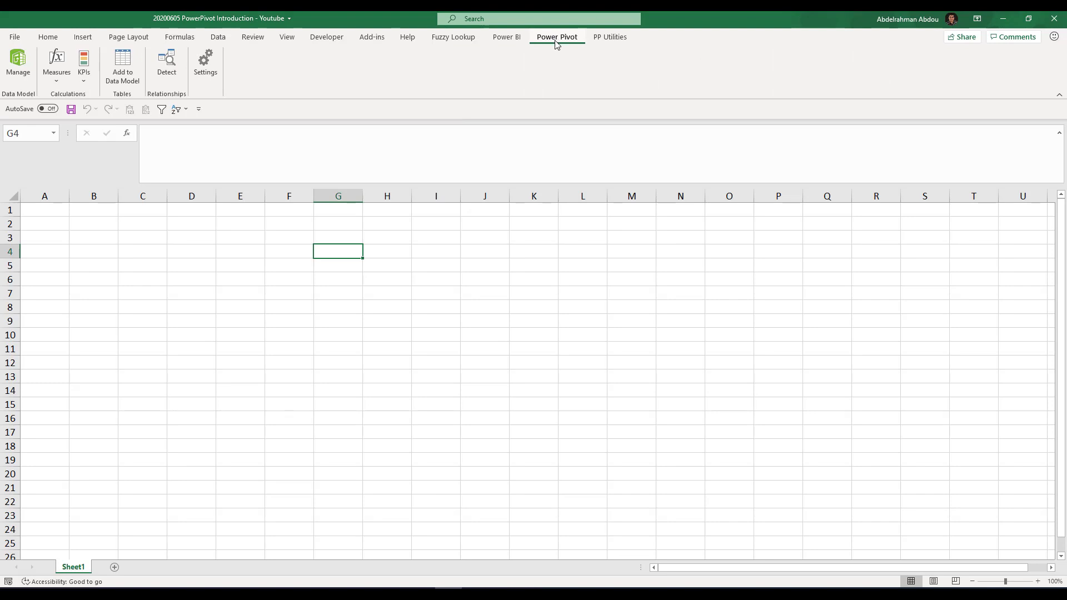
{"action": "left_click", "coordinate": [20, 72]}
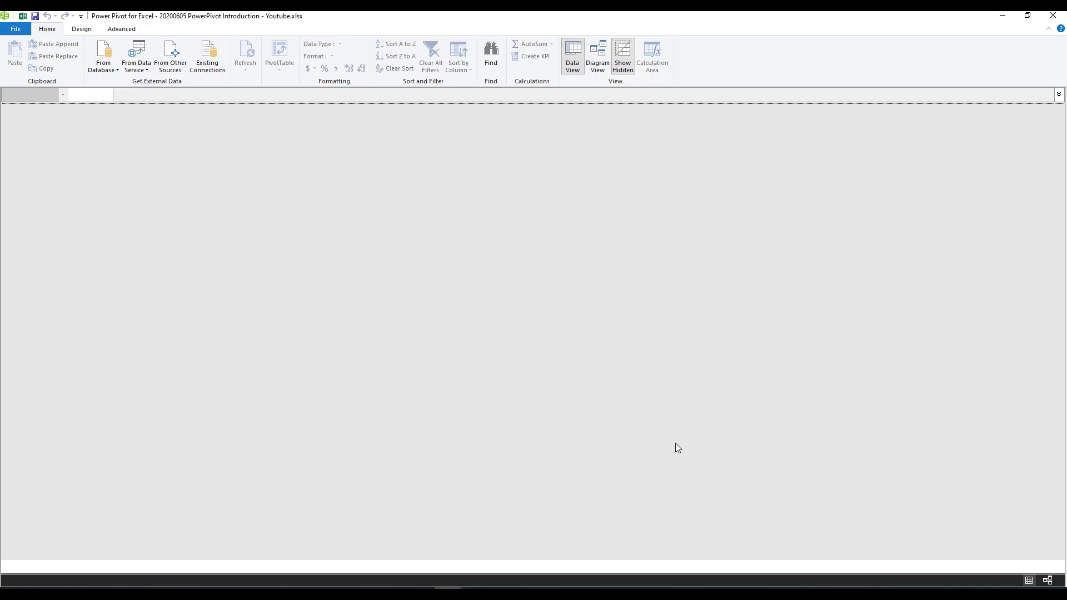
Step: Review the database and data service import sources offered in Power Pivot, and close its window
{"action": "left_click", "coordinate": [111, 71]}
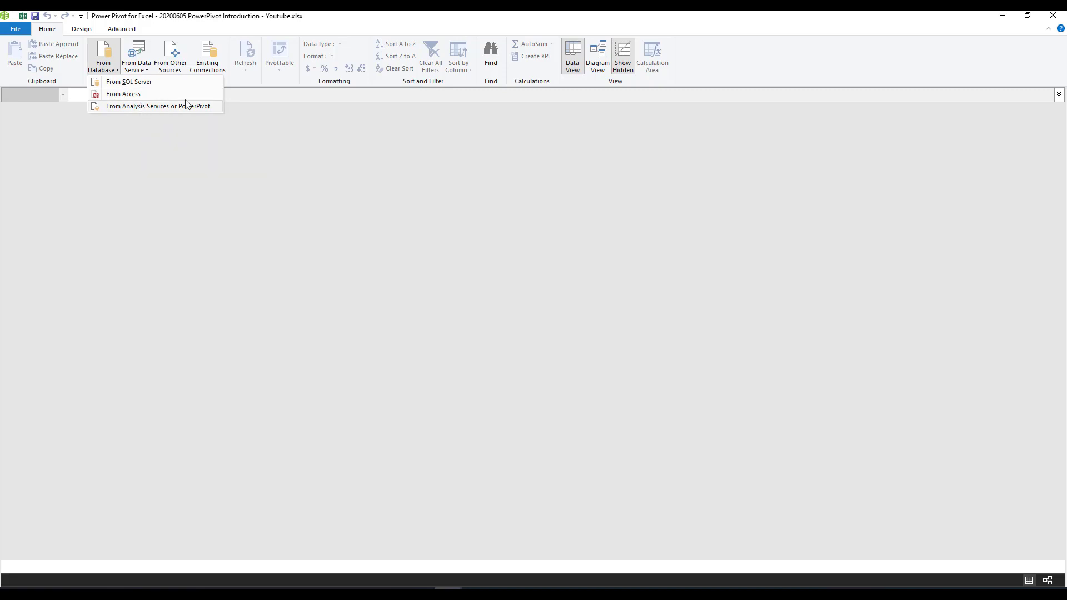
{"action": "left_click", "coordinate": [161, 128]}
{"action": "left_click", "coordinate": [141, 71]}
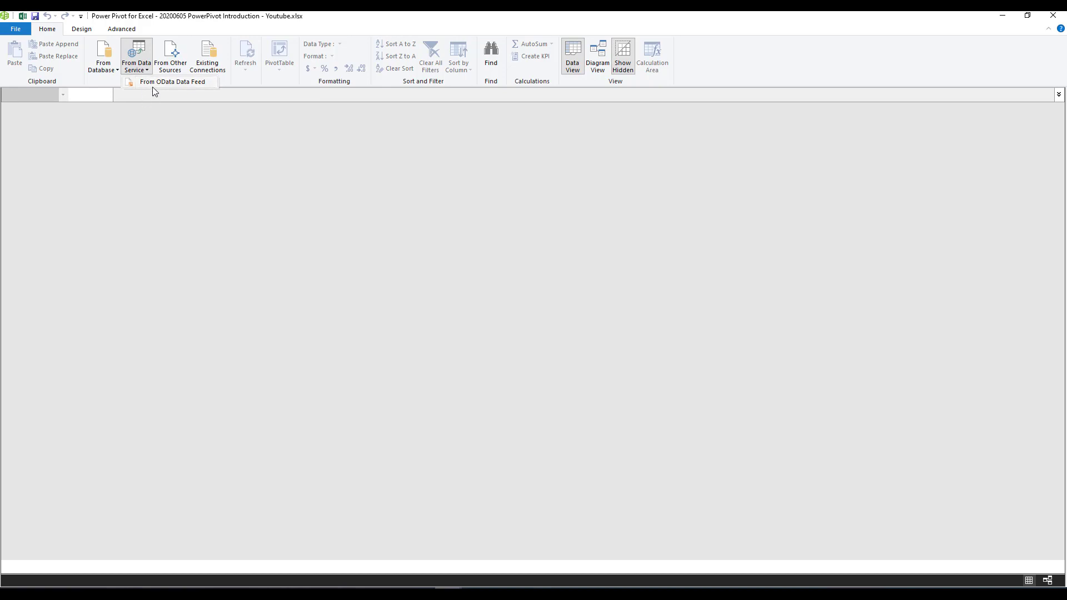
{"action": "left_click", "coordinate": [175, 122]}
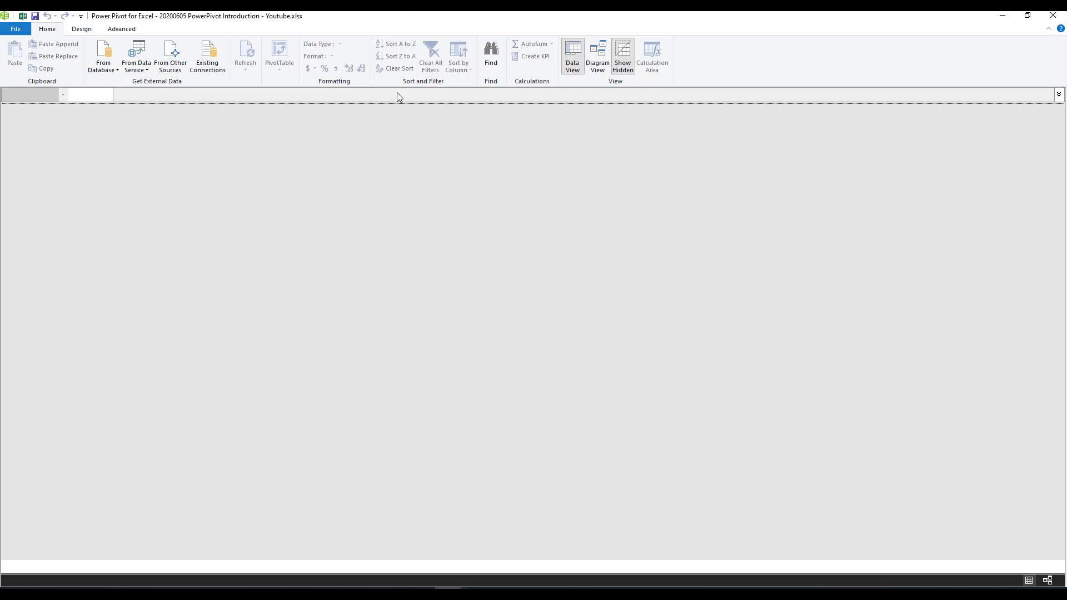
{"action": "left_click", "coordinate": [1049, 18]}
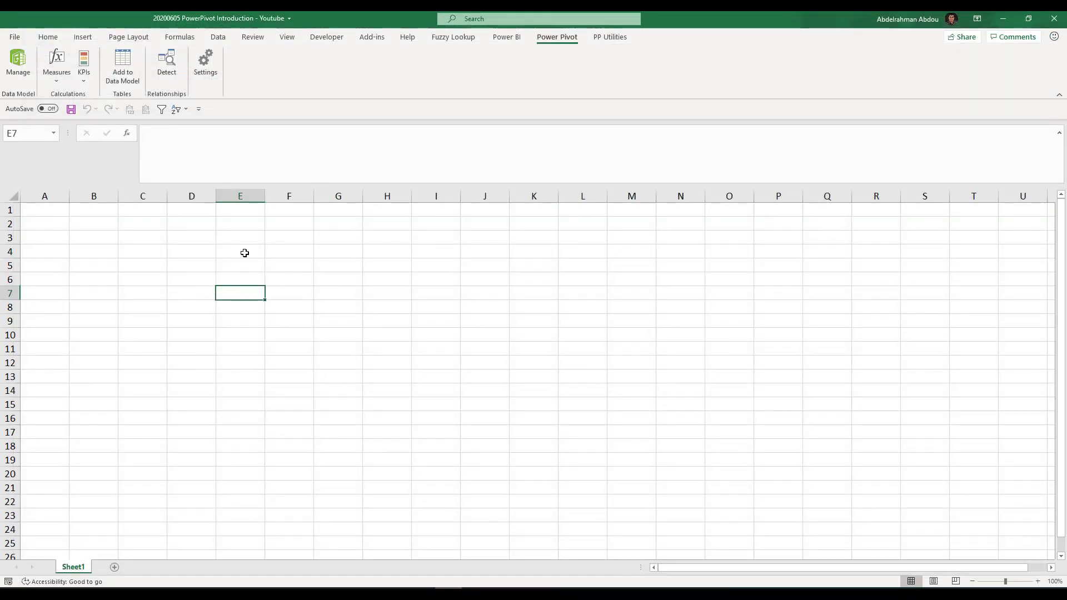
Step: Start a Text/CSV data import into the workbook from the Customers file
{"action": "left_click", "coordinate": [217, 37]}
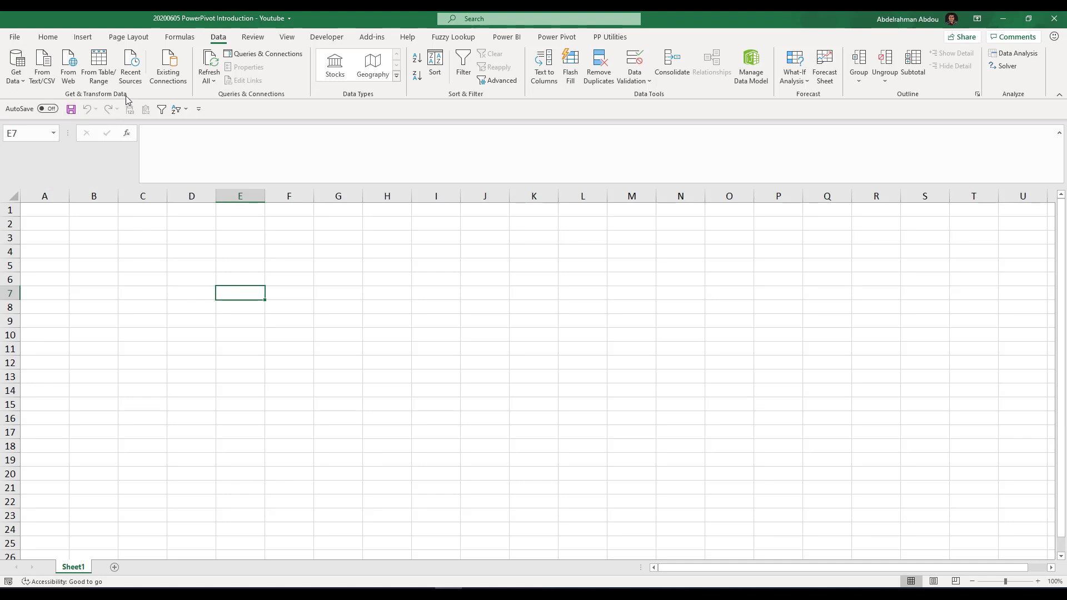
{"action": "left_click", "coordinate": [15, 72]}
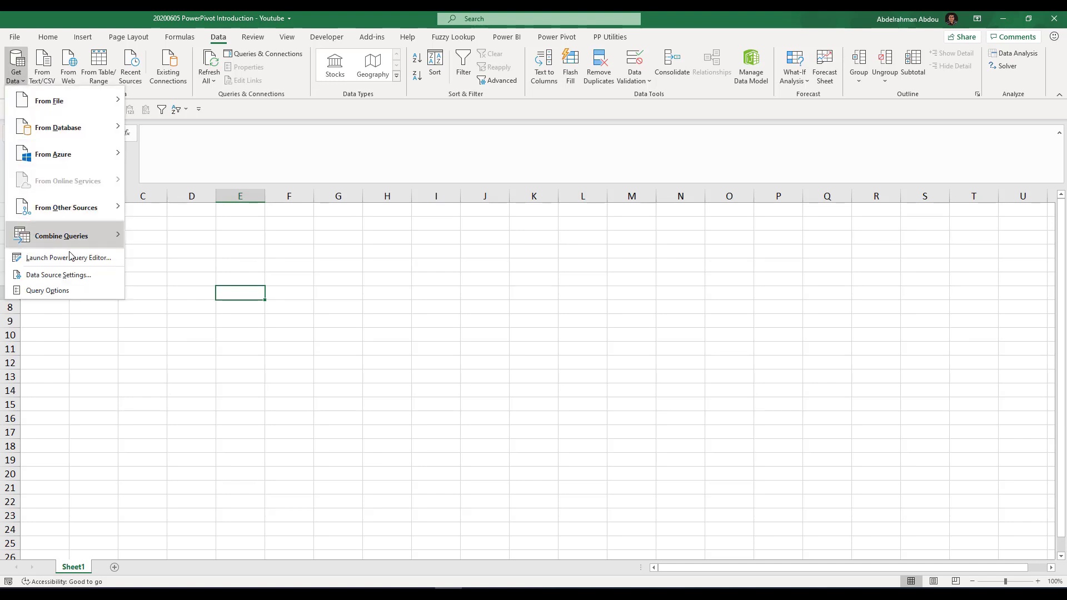
{"action": "mouse_move", "coordinate": [80, 101]}
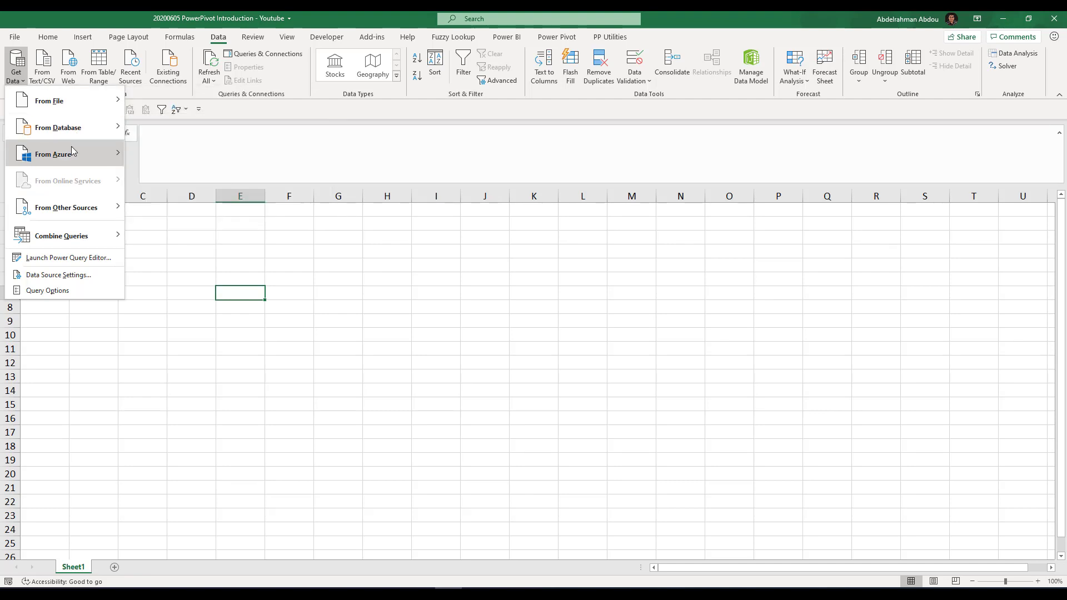
{"action": "mouse_move", "coordinate": [72, 210]}
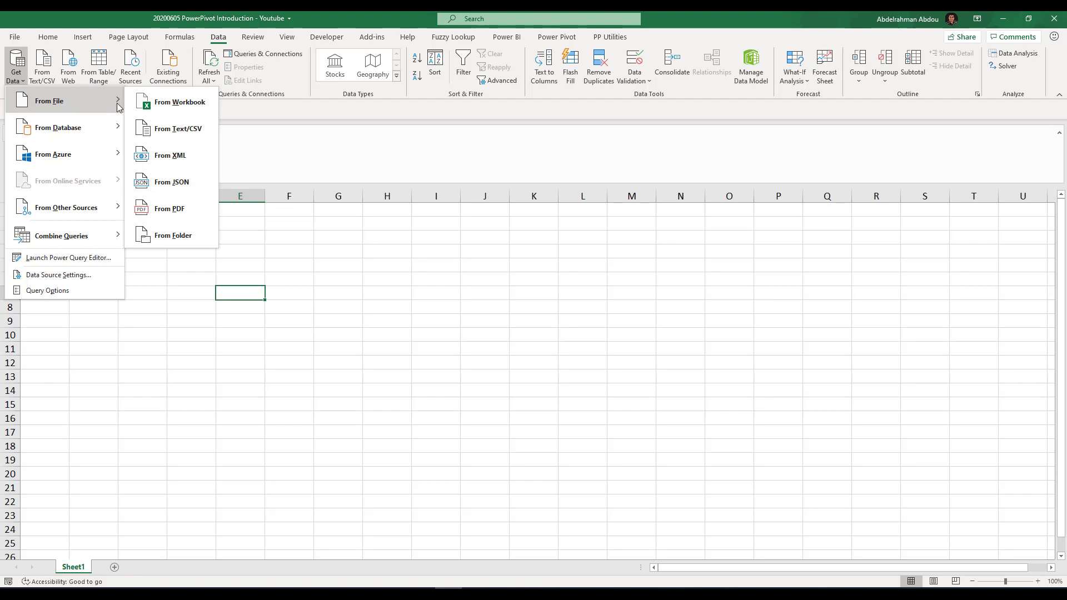
{"action": "left_click", "coordinate": [167, 135]}
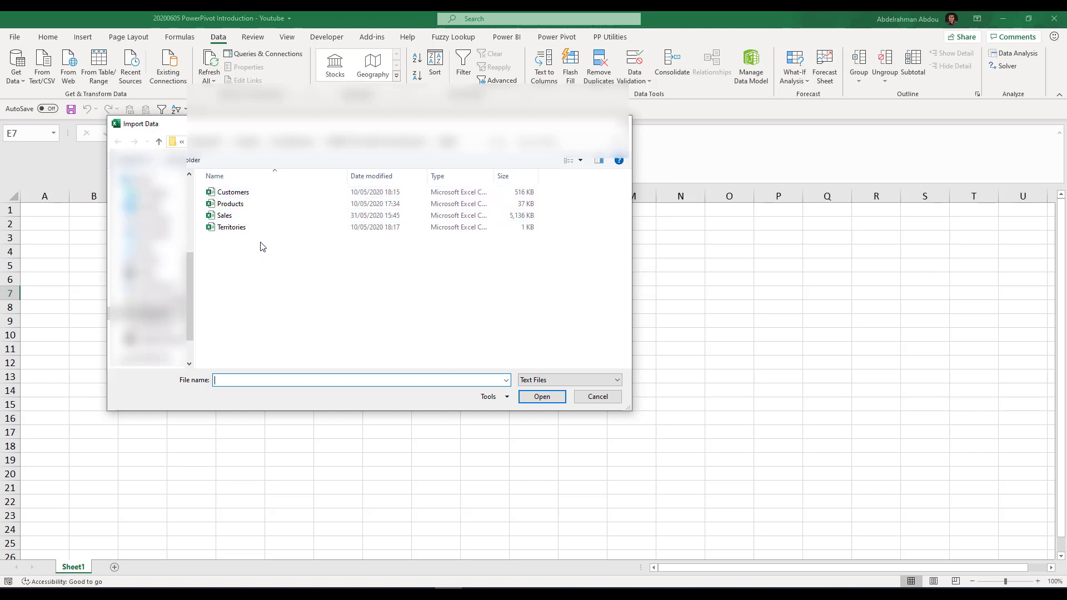
{"action": "double_click", "coordinate": [248, 193]}
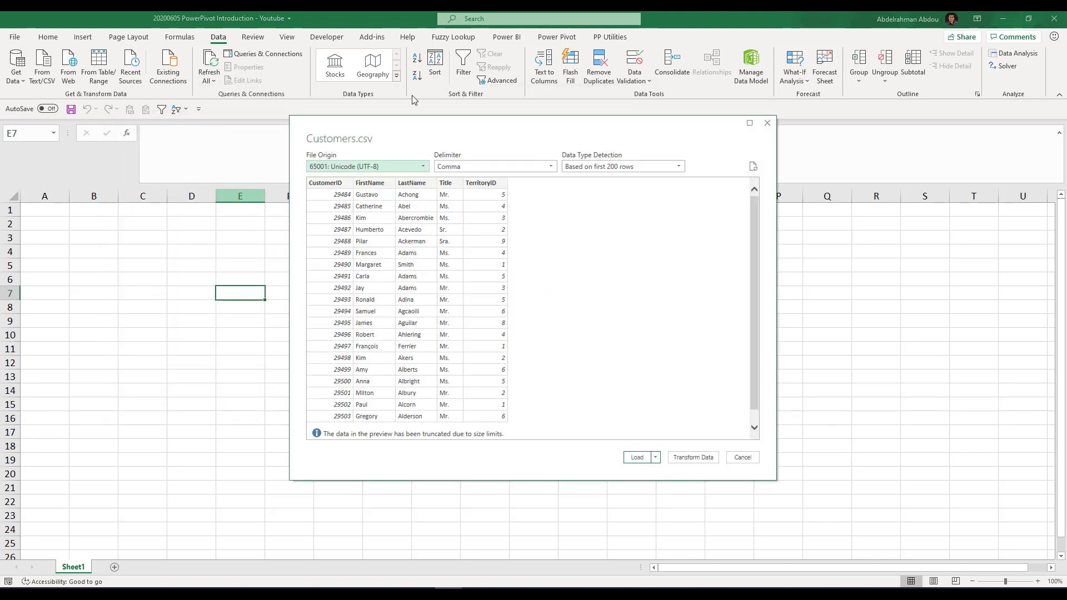
Step: Look through the Customers.csv preview and open the data for transformation in the Power Query Editor
{"action": "scroll", "coordinate": [515, 263], "scroll_direction": "down", "scroll_amount": 2}
{"action": "scroll", "coordinate": [514, 262], "scroll_direction": "up", "scroll_amount": 2}
{"action": "scroll", "coordinate": [422, 295], "scroll_direction": "down", "scroll_amount": 1}
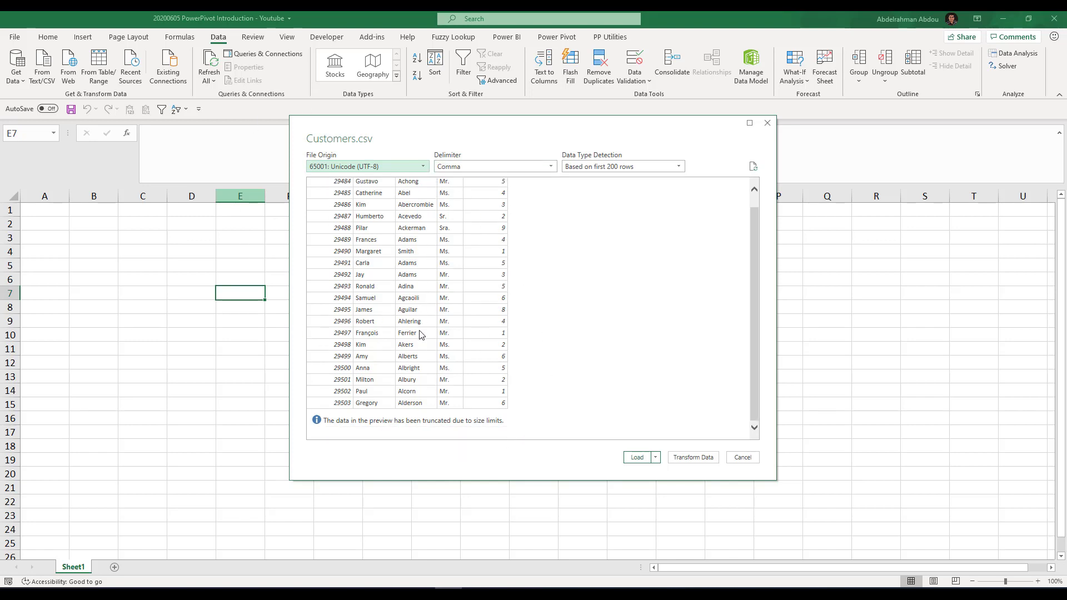
{"action": "left_click", "coordinate": [657, 459]}
{"action": "left_click", "coordinate": [657, 461]}
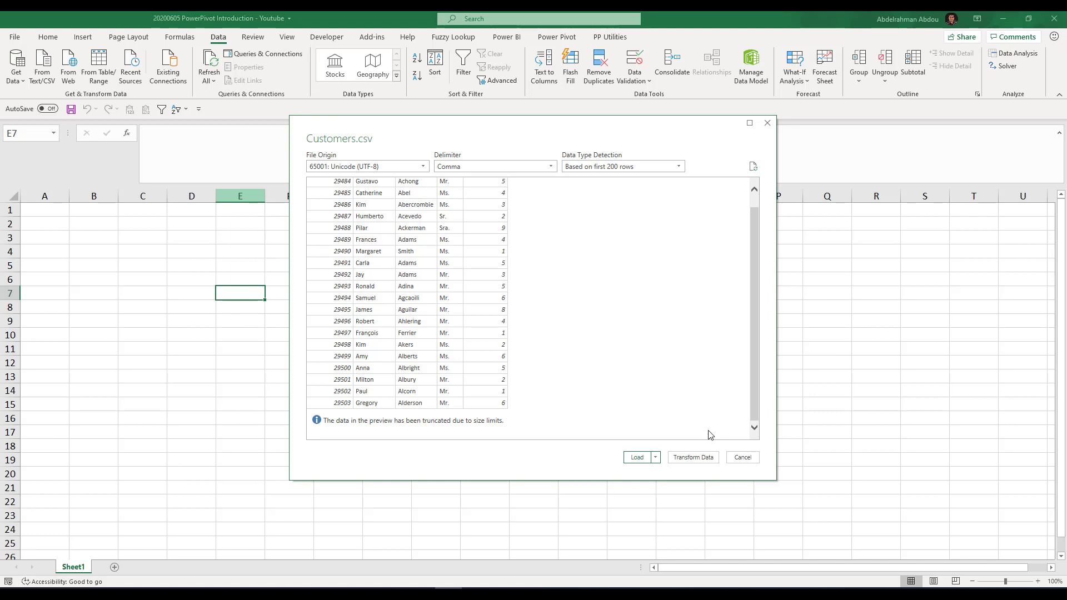
{"action": "left_click", "coordinate": [698, 458]}
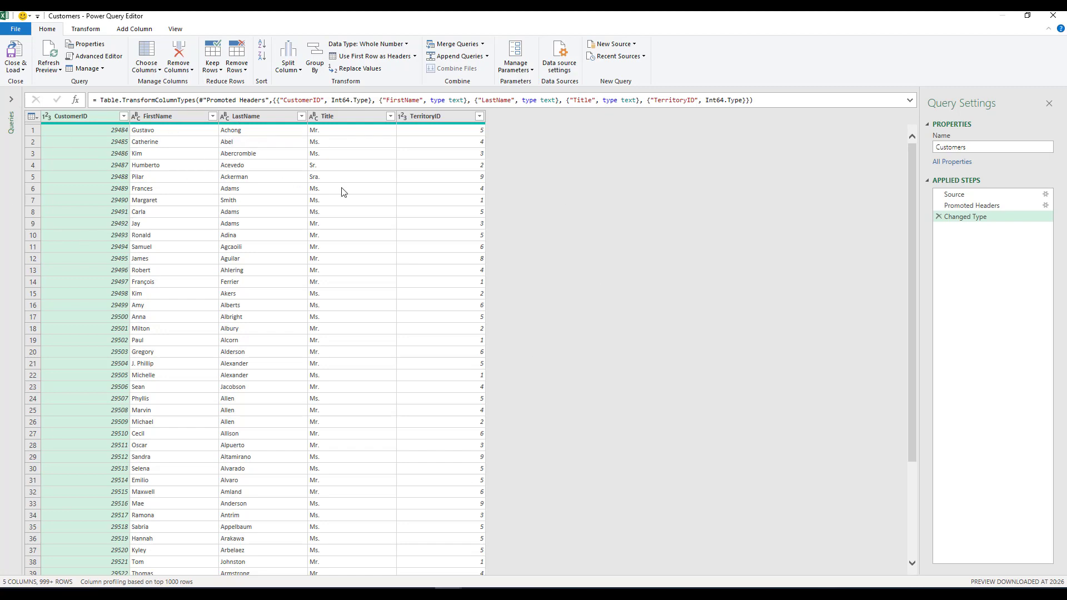
Step: Change the CustomerID column's data type to Text, replacing the current type conversion
{"action": "left_click", "coordinate": [437, 118]}
{"action": "left_click", "coordinate": [95, 116]}
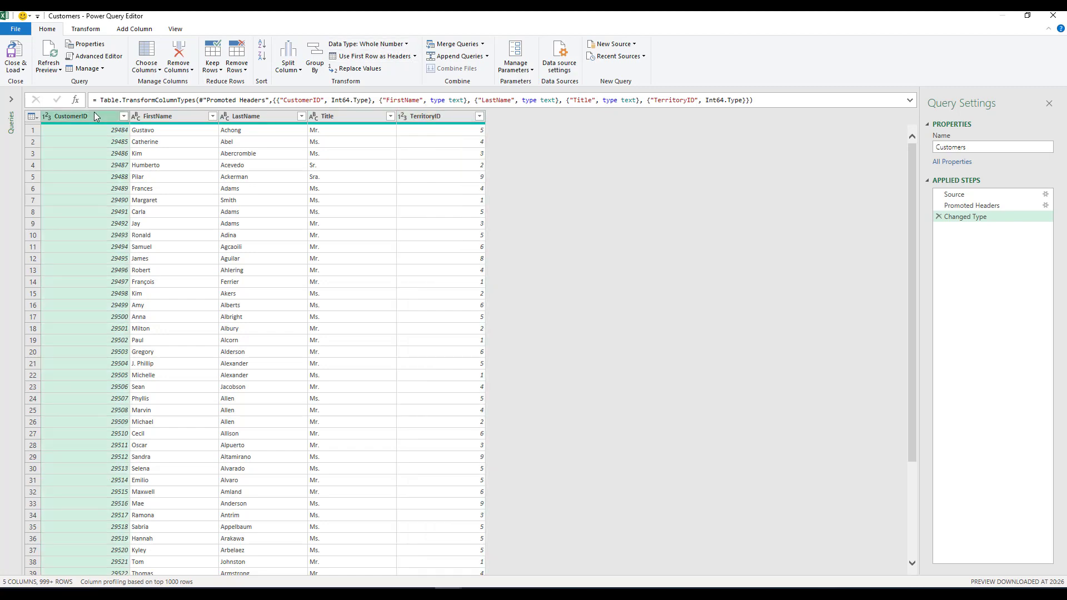
{"action": "left_click", "coordinate": [405, 45]}
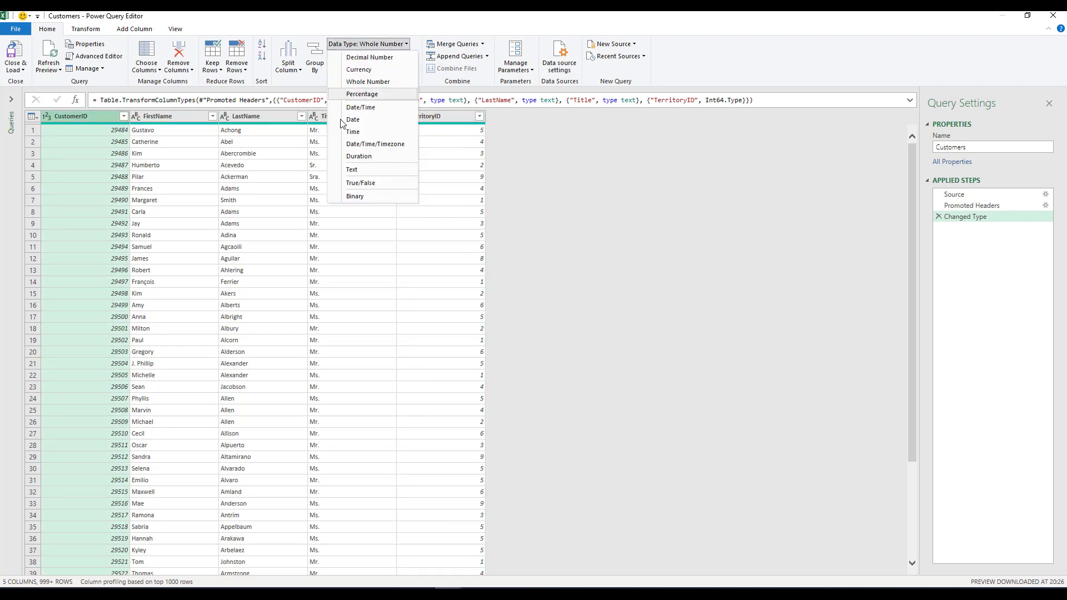
{"action": "left_click", "coordinate": [360, 170]}
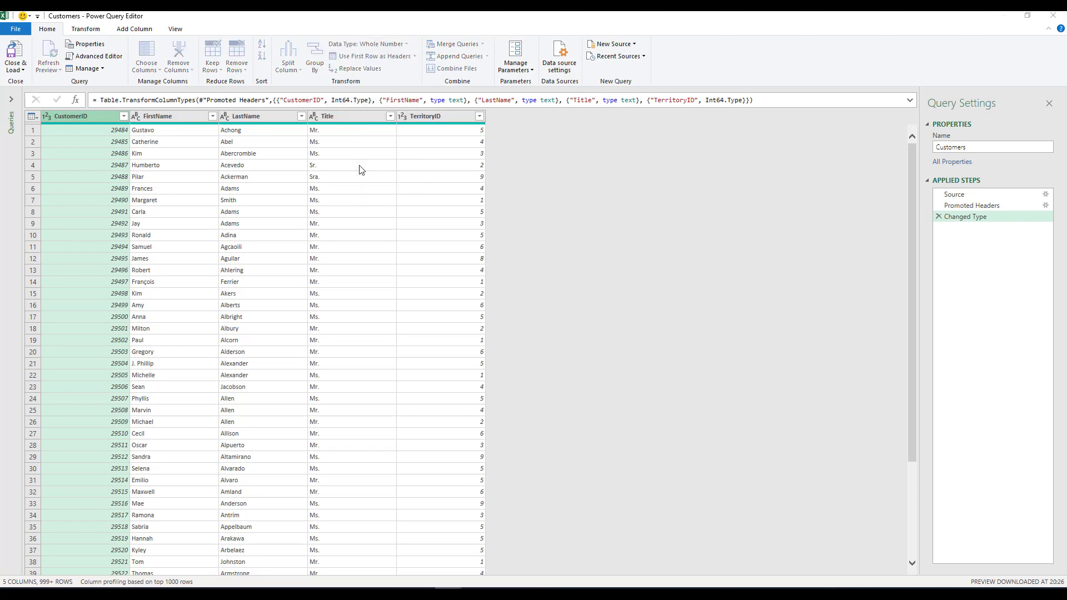
{"action": "left_click", "coordinate": [518, 332]}
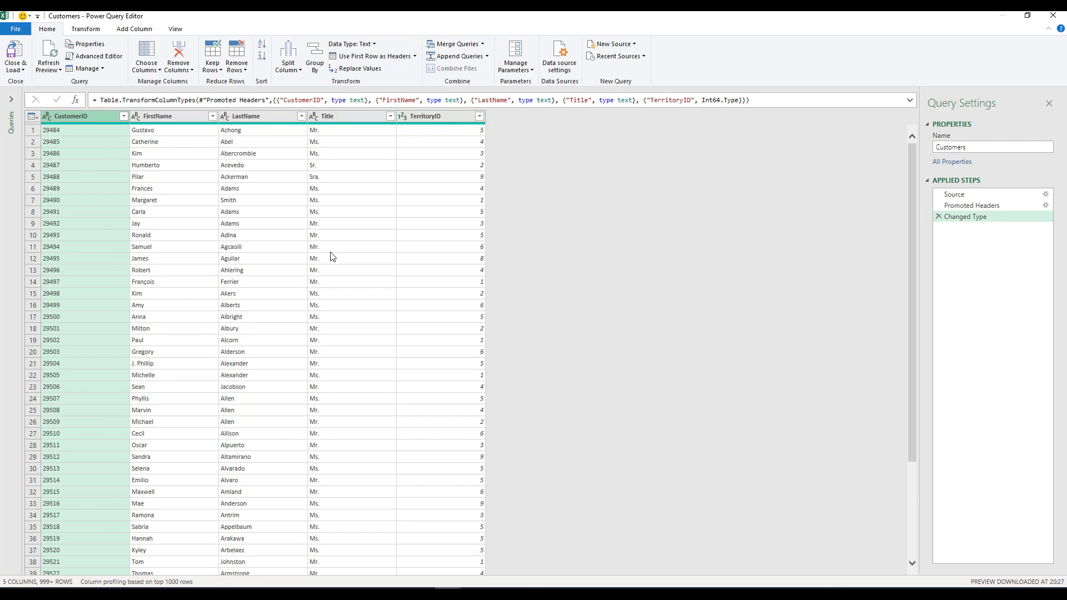
Step: Change the TerritoryID column's data type to Text, replacing the current type conversion
{"action": "left_click", "coordinate": [448, 121]}
{"action": "left_click", "coordinate": [391, 44]}
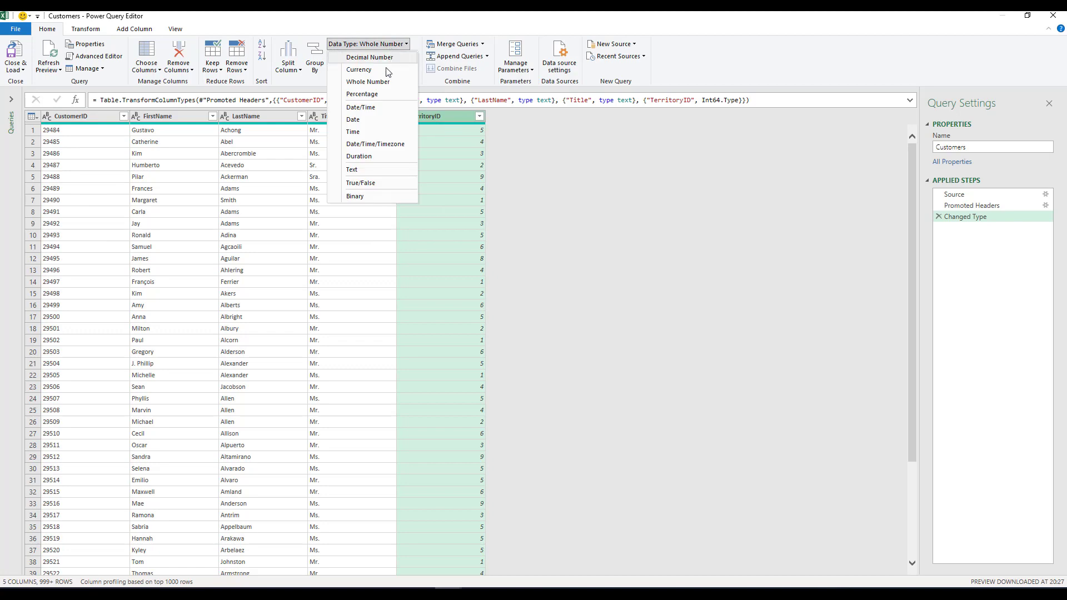
{"action": "left_click", "coordinate": [368, 170]}
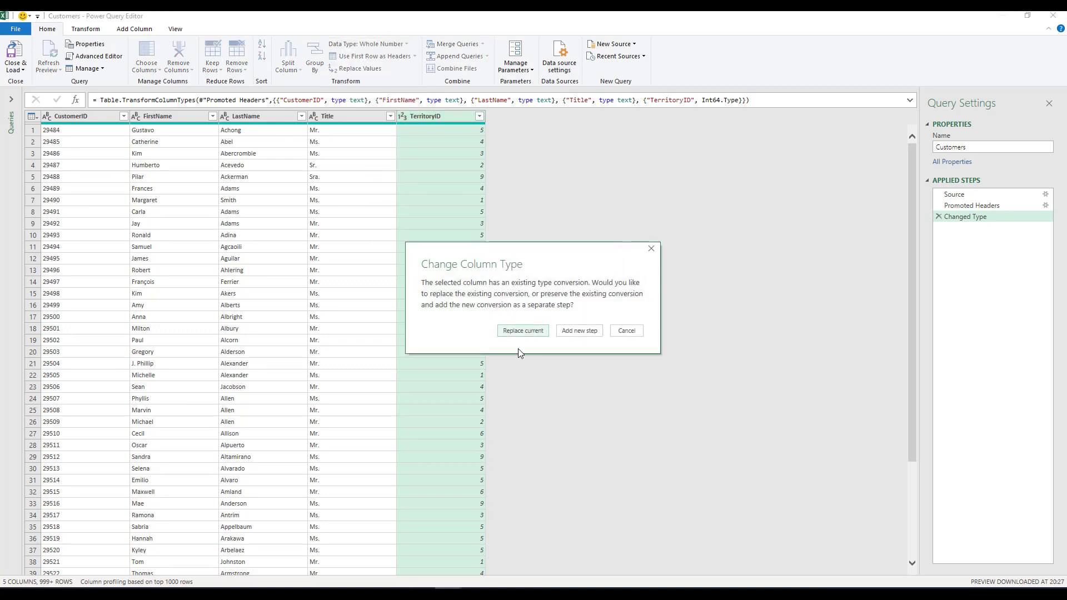
{"action": "left_click", "coordinate": [513, 330]}
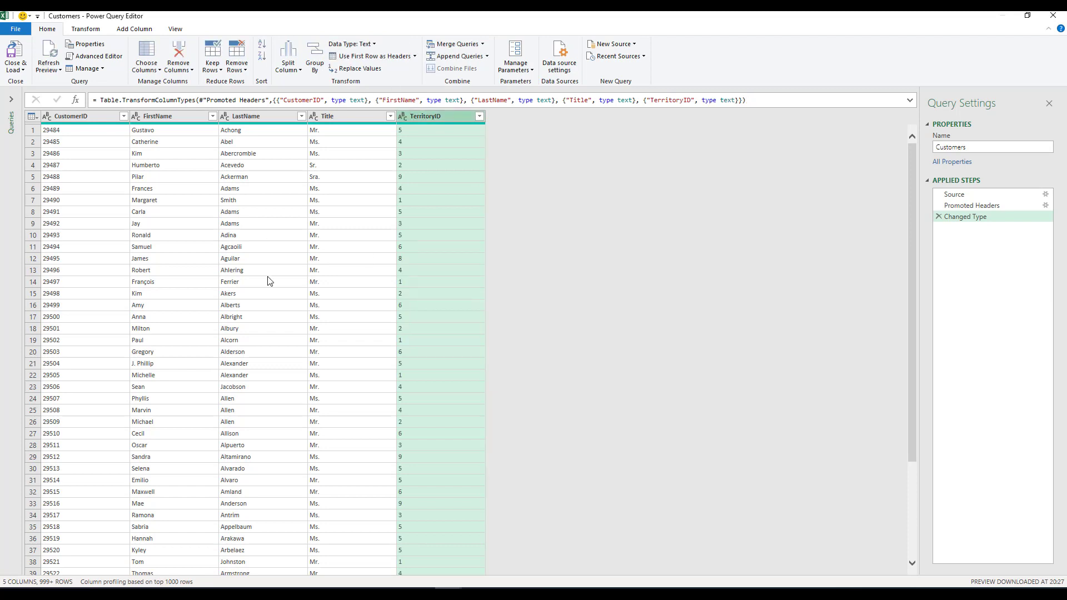
Step: Show the Queries list and check the Customers query's Source settings for the CSV file path, leaving them unchanged
{"action": "left_click", "coordinate": [11, 101]}
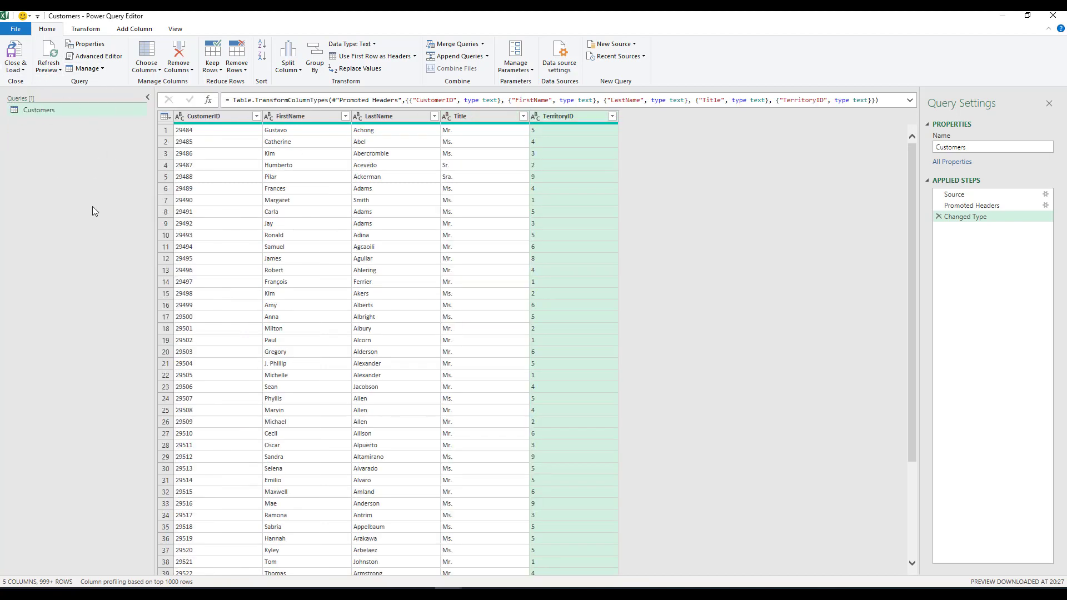
{"action": "left_click", "coordinate": [45, 111]}
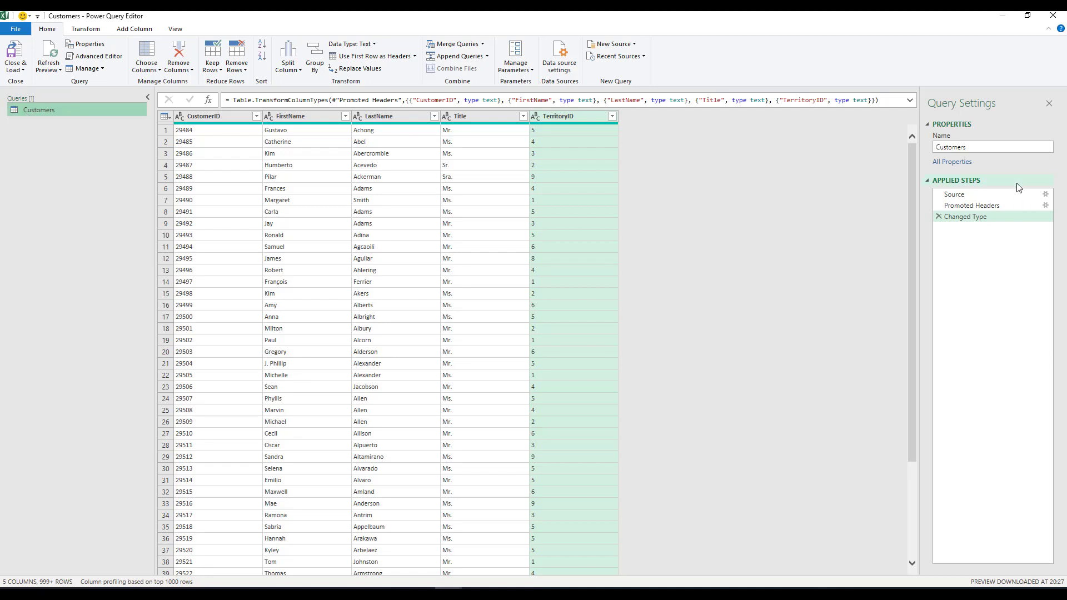
{"action": "left_click", "coordinate": [1042, 195]}
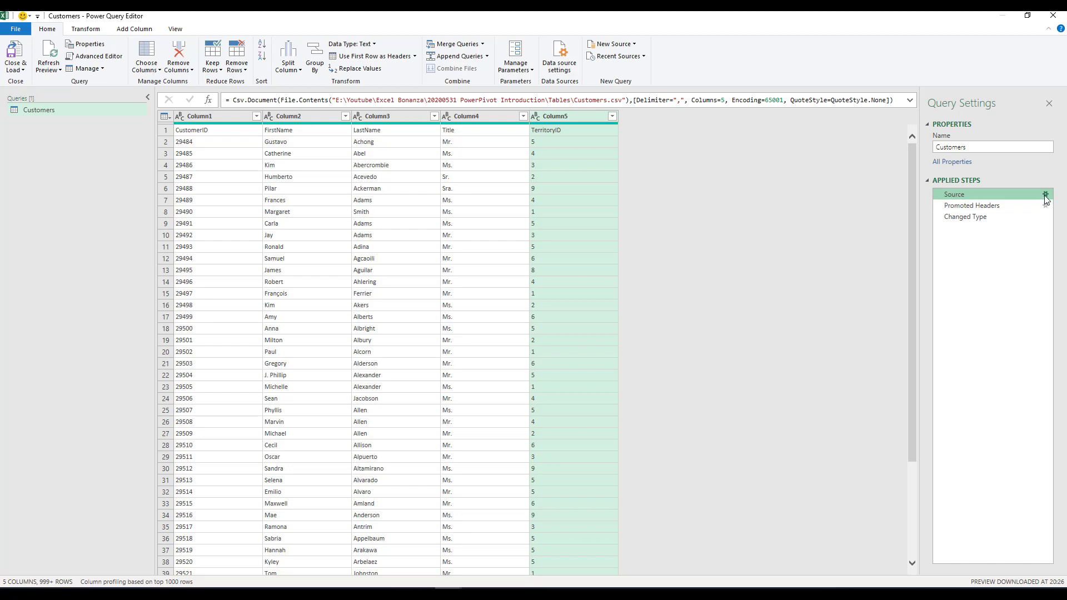
{"action": "left_click", "coordinate": [1046, 194]}
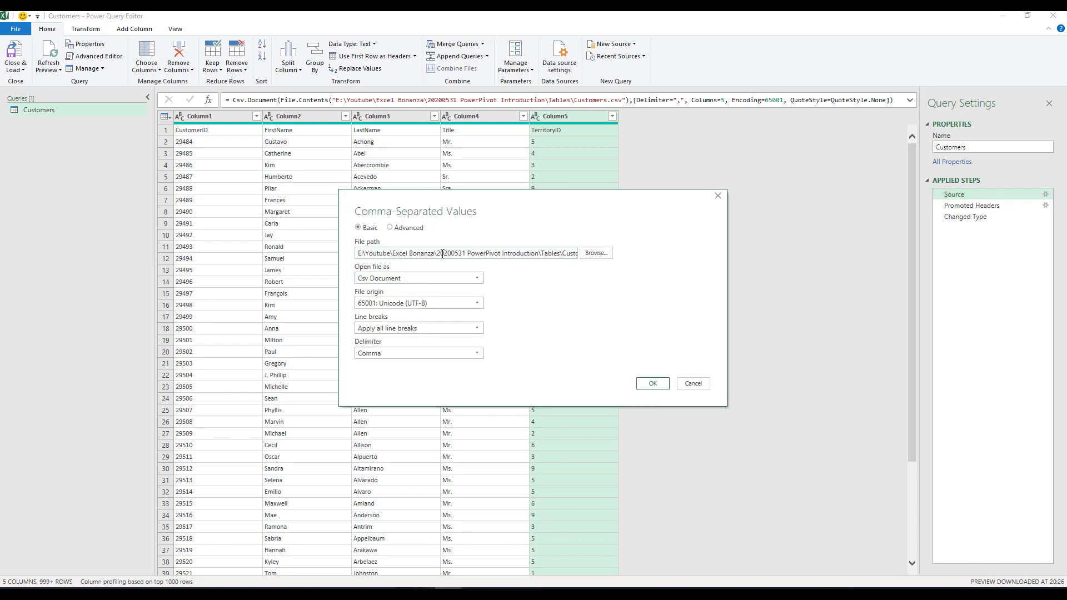
{"action": "left_click_drag", "start_coordinate": [475, 253], "coordinate": [753, 259]}
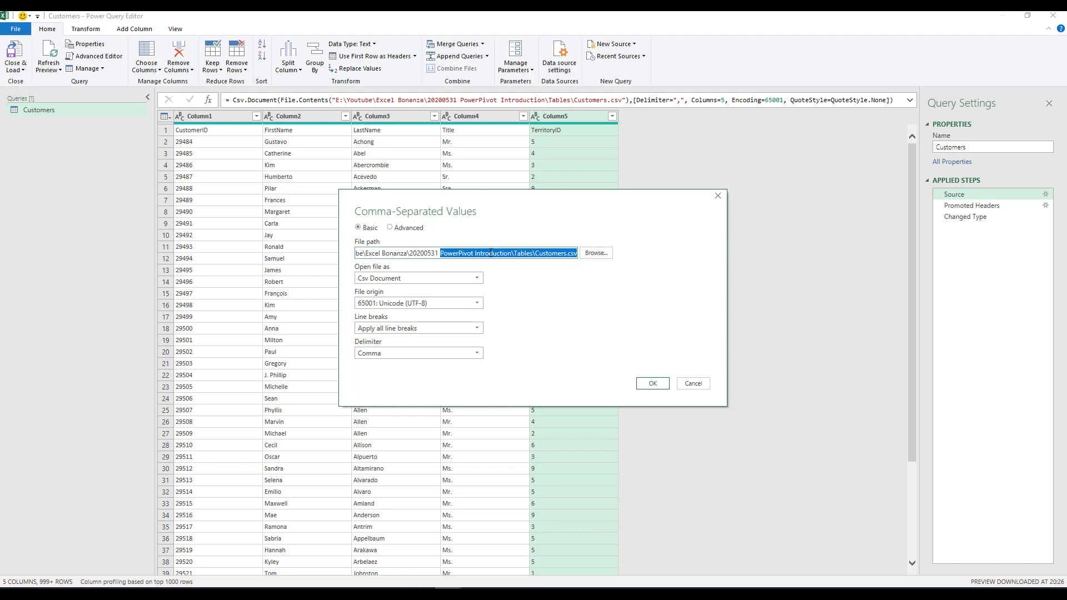
{"action": "left_click", "coordinate": [486, 256]}
{"action": "left_click_drag", "start_coordinate": [575, 257], "coordinate": [321, 249]}
{"action": "left_click", "coordinate": [693, 383]}
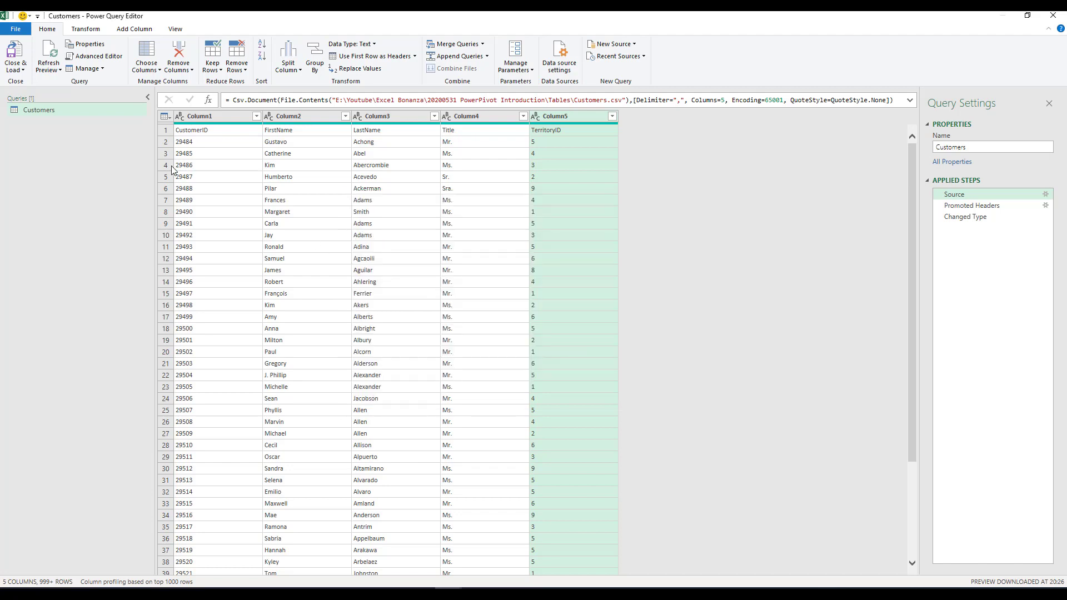
Step: Add a new Text/CSV query from the Products file, checking its preview before loading it into the editor
{"action": "right_click", "coordinate": [58, 135]}
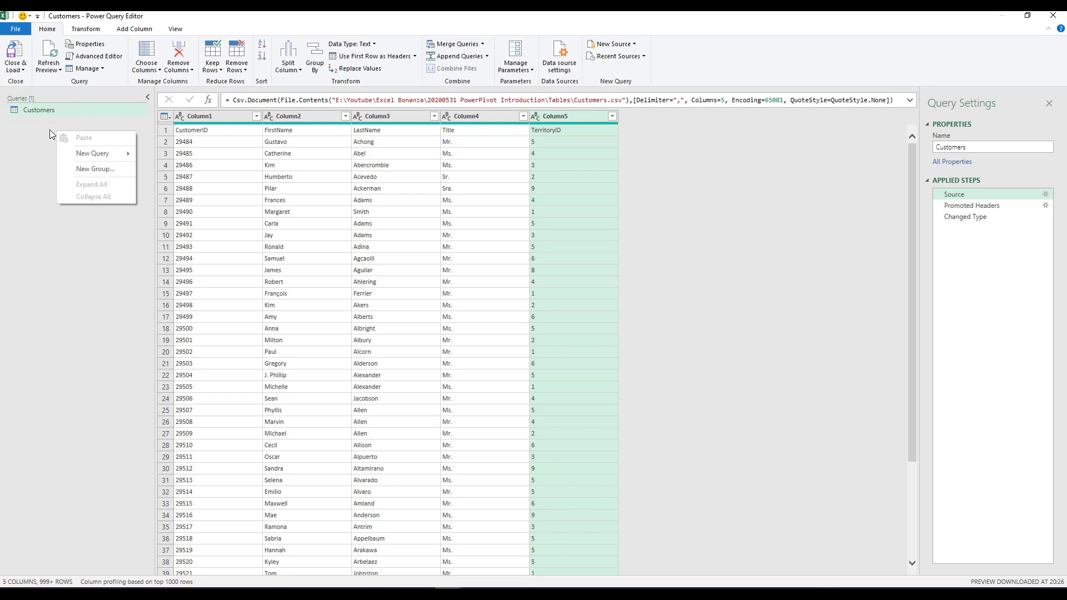
{"action": "mouse_move", "coordinate": [91, 154]}
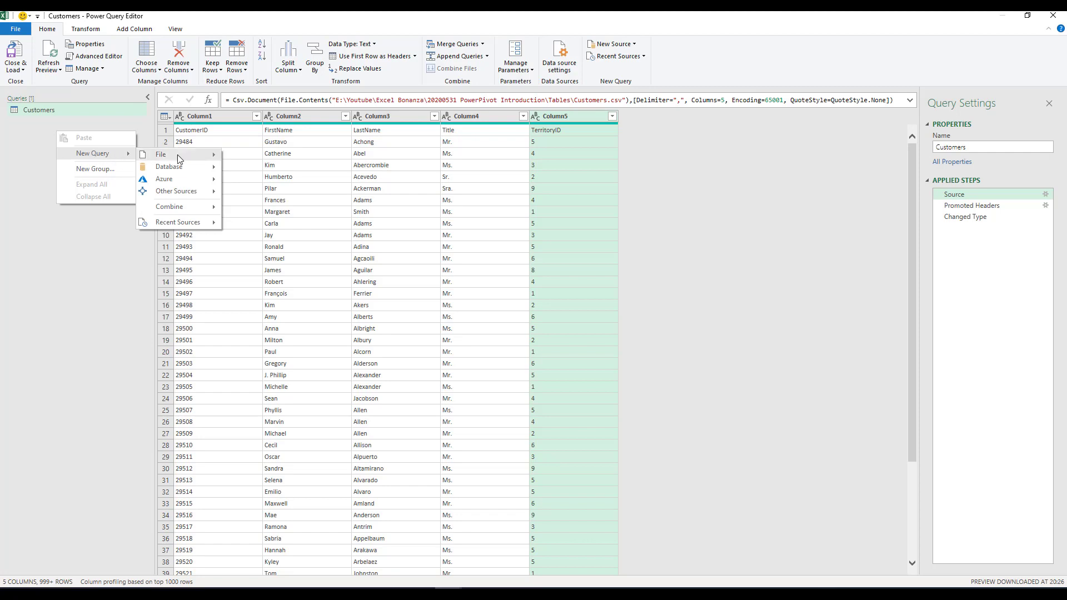
{"action": "mouse_move", "coordinate": [179, 159]}
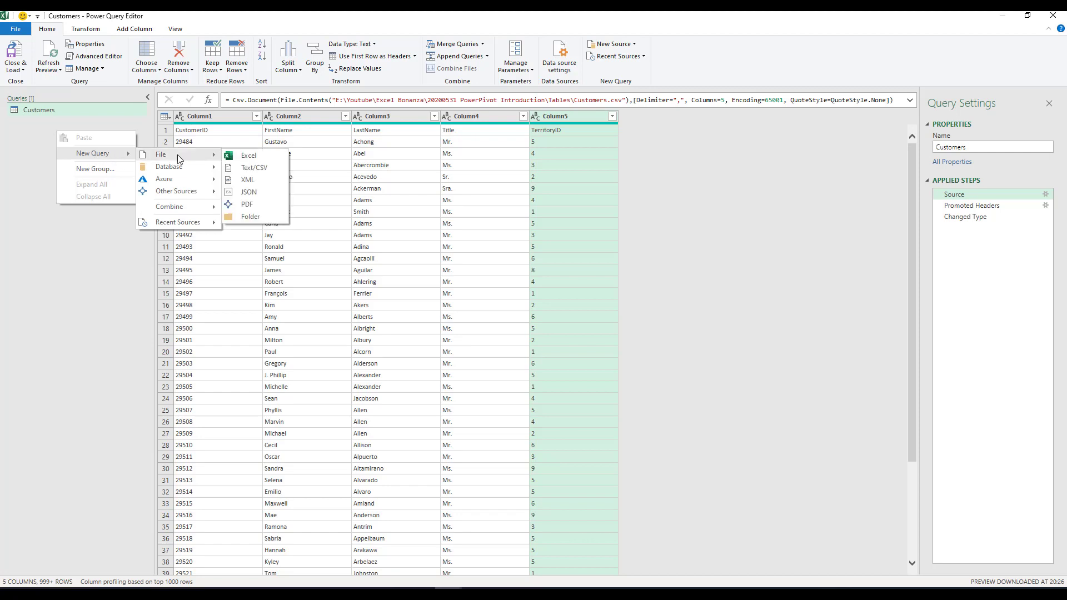
{"action": "left_click", "coordinate": [259, 173]}
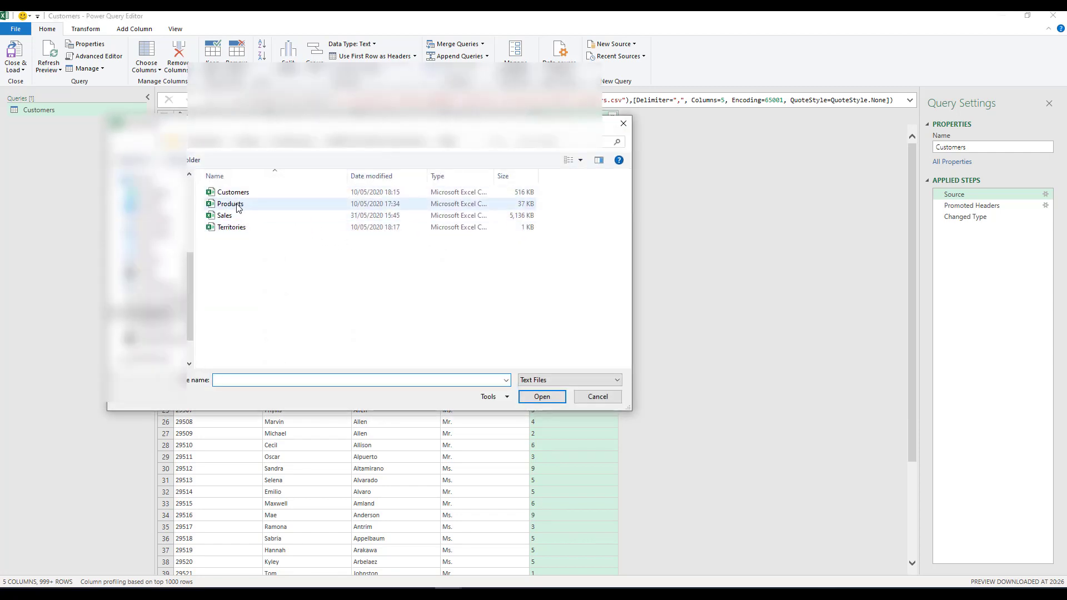
{"action": "double_click", "coordinate": [236, 207]}
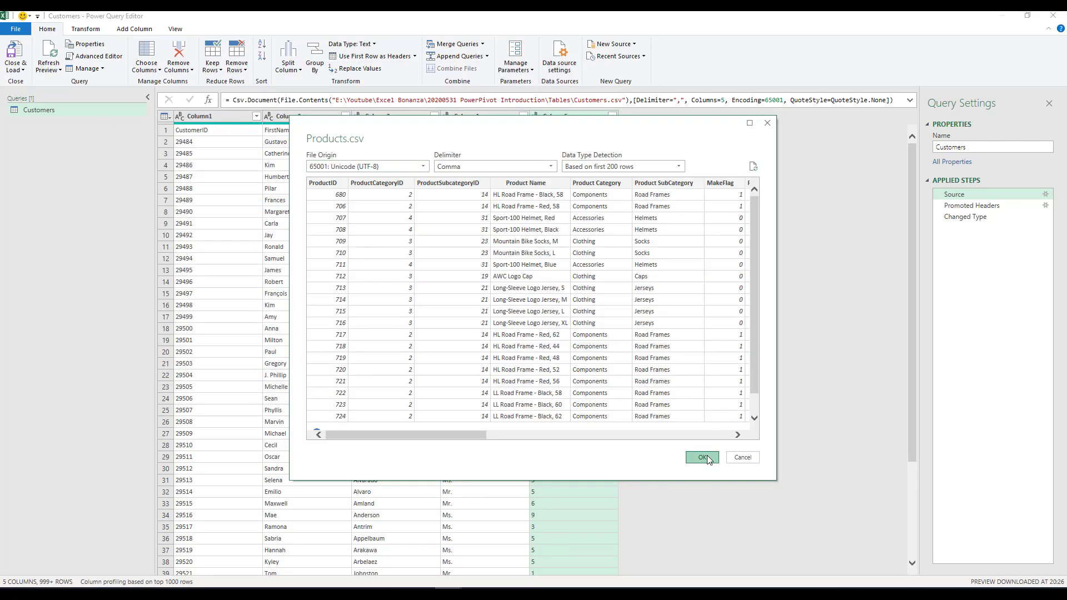
{"action": "scroll", "coordinate": [761, 229], "scroll_direction": "down", "scroll_amount": 1}
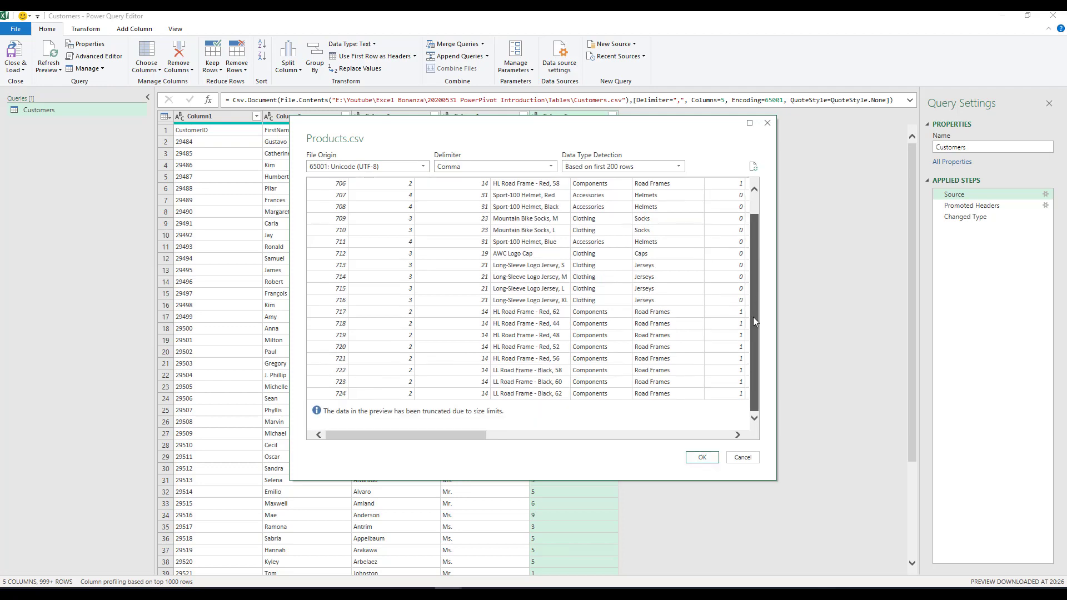
{"action": "left_click", "coordinate": [689, 459]}
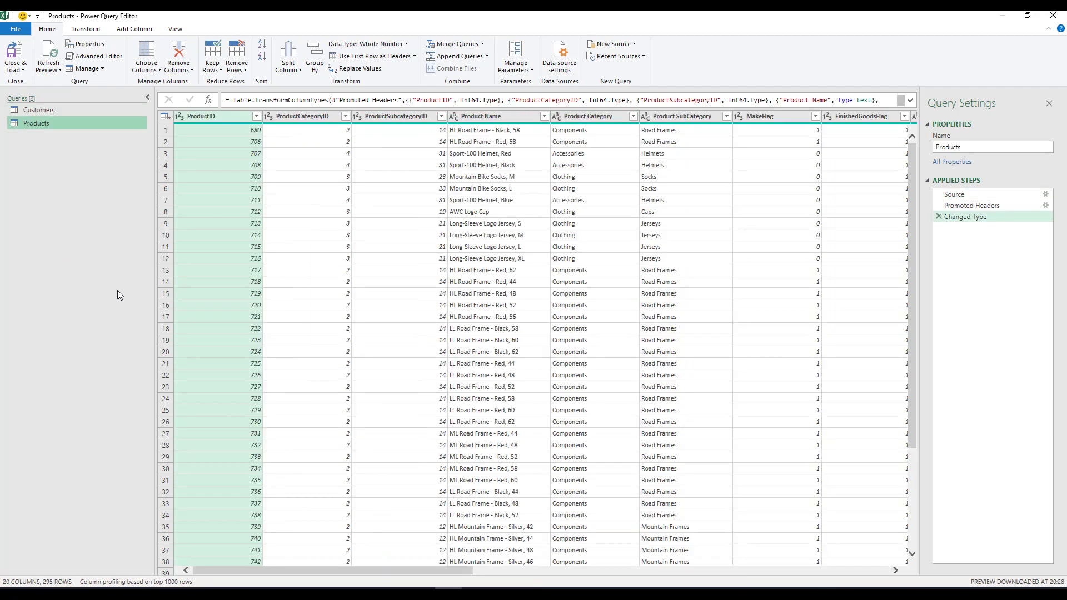
Step: Change the ProductID column's data type to Text in the Products query, replacing the current type conversion
{"action": "left_click_drag", "start_coordinate": [459, 572], "coordinate": [271, 377]}
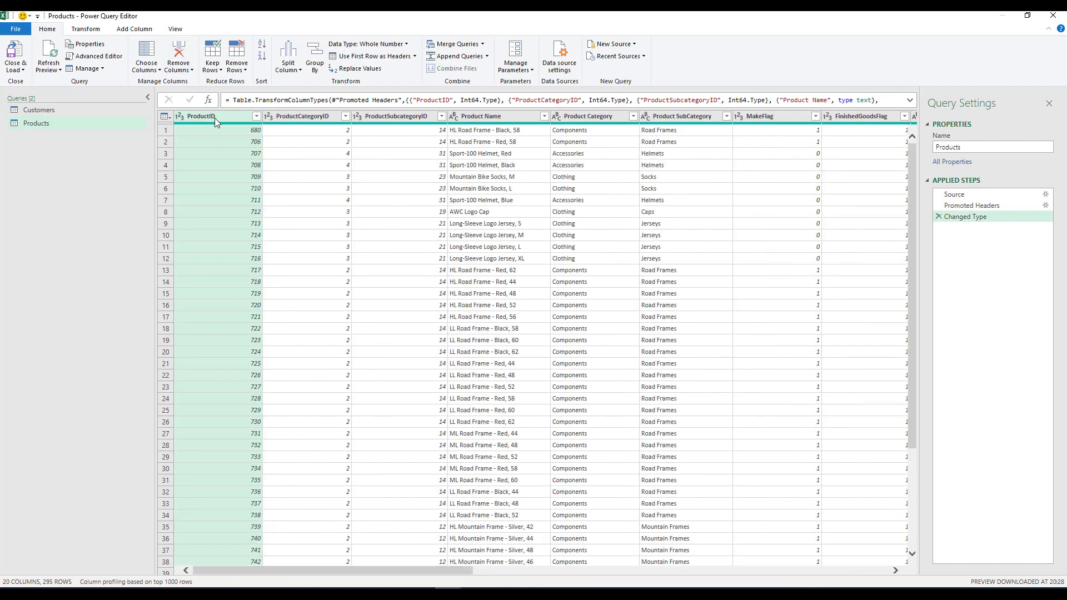
{"action": "left_click", "coordinate": [396, 45]}
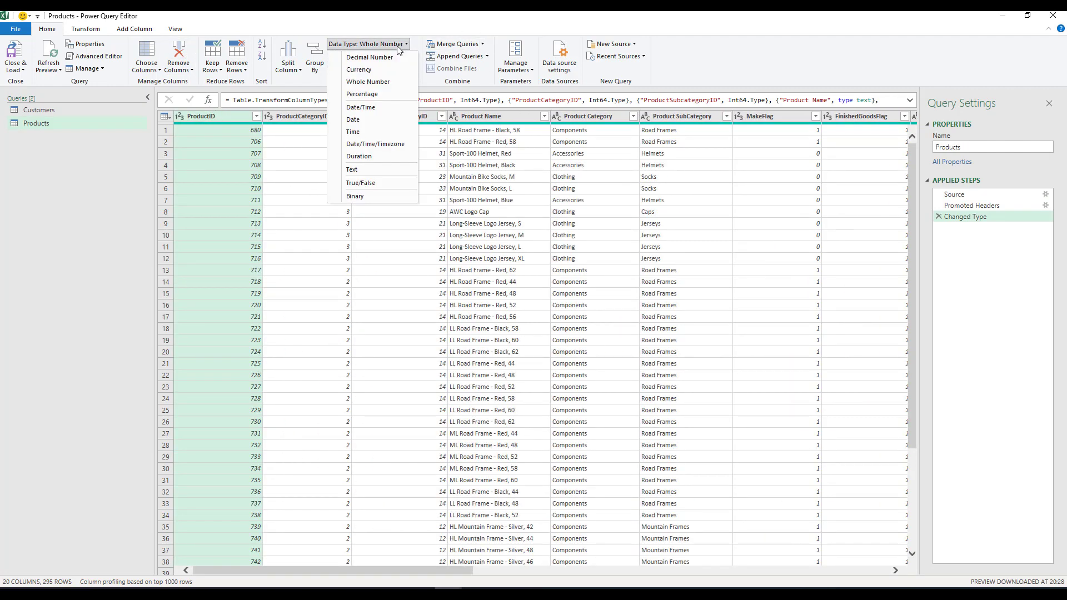
{"action": "left_click", "coordinate": [377, 169]}
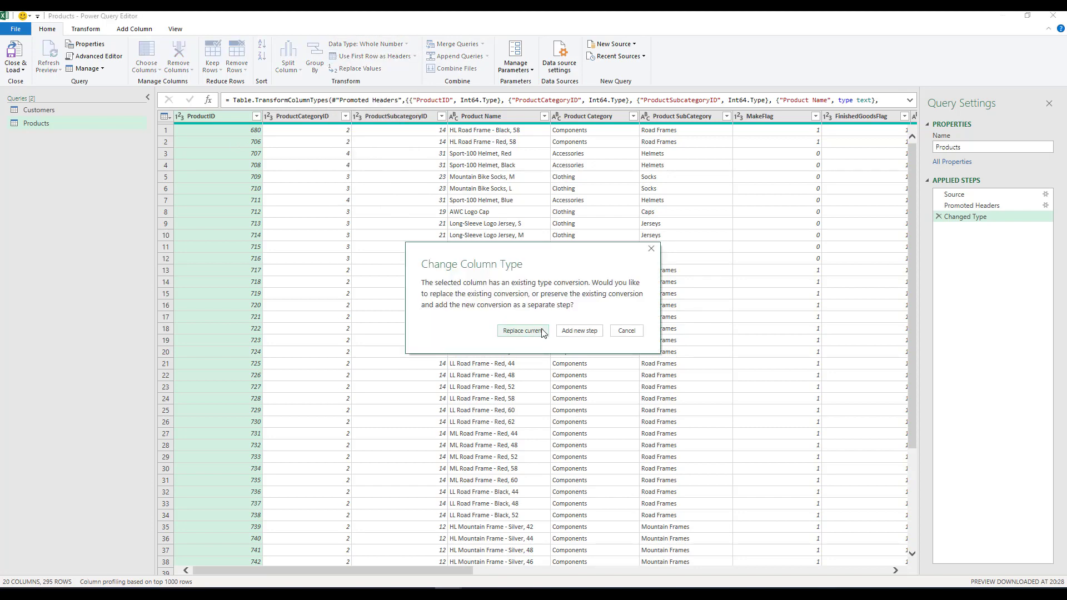
{"action": "left_click", "coordinate": [542, 332]}
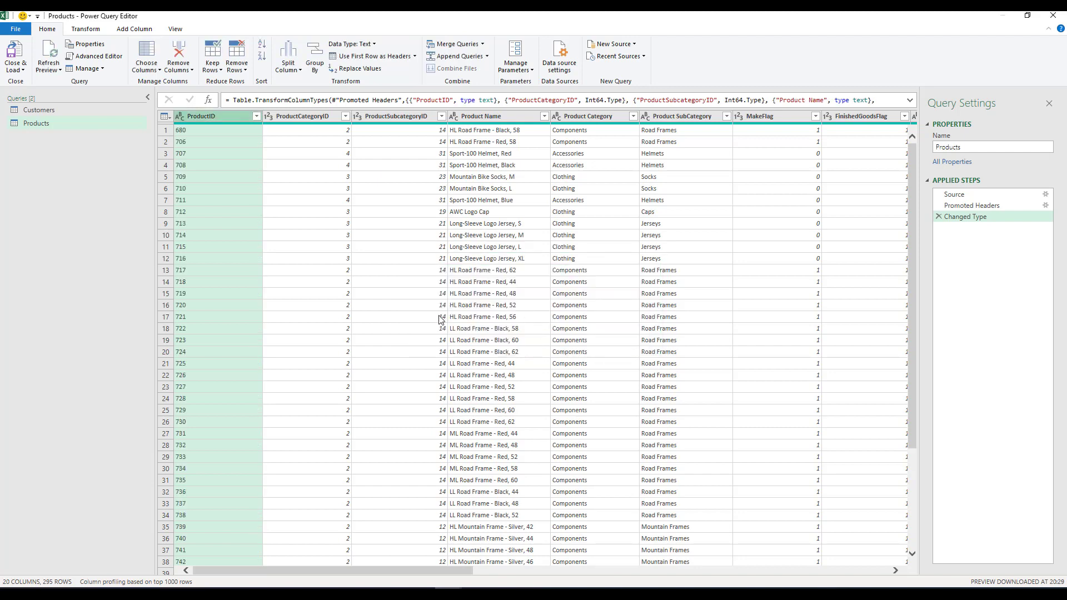
Step: Change the ProductCategoryID and ProductSubcategoryID columns to Text together, replacing the current conversion, and look over the remaining Products columns
{"action": "left_click", "coordinate": [289, 114]}
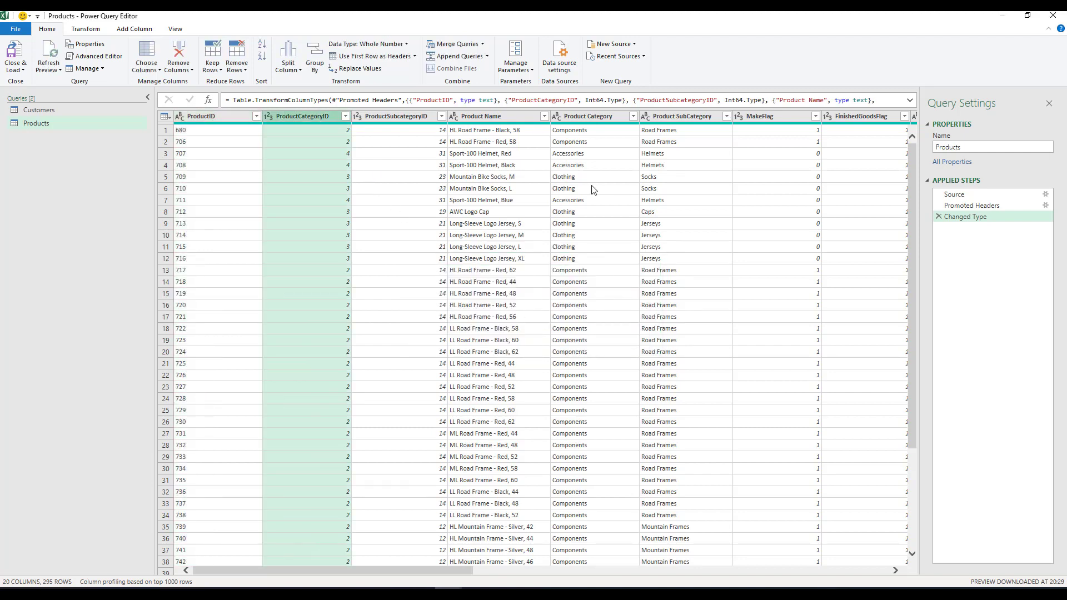
{"action": "left_click", "coordinate": [415, 121], "text": "ctrl"}
{"action": "left_click", "coordinate": [378, 43]}
{"action": "left_click", "coordinate": [365, 167]}
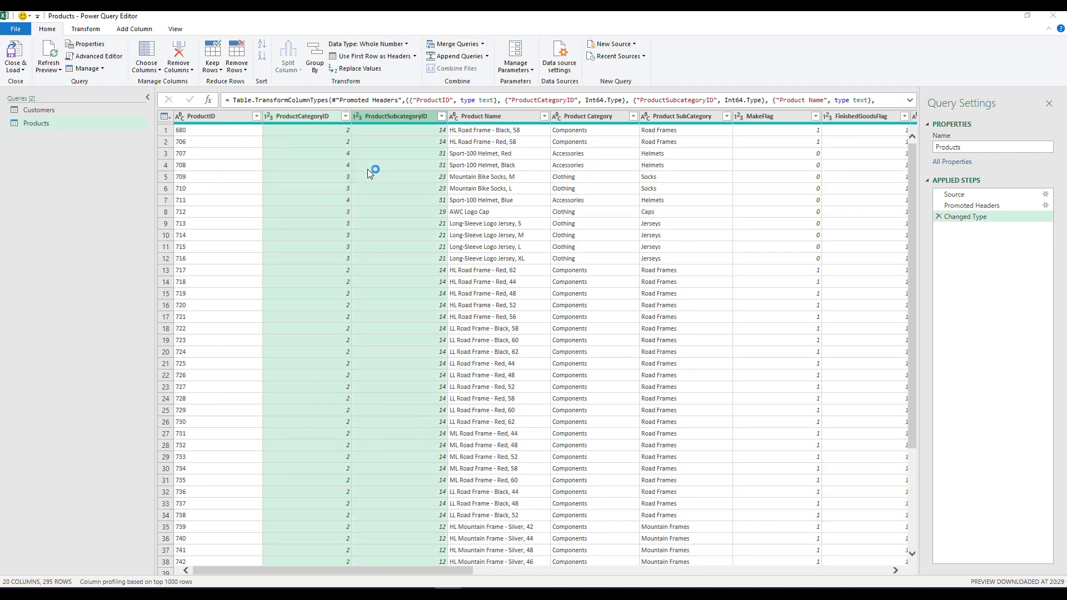
{"action": "left_click", "coordinate": [535, 337]}
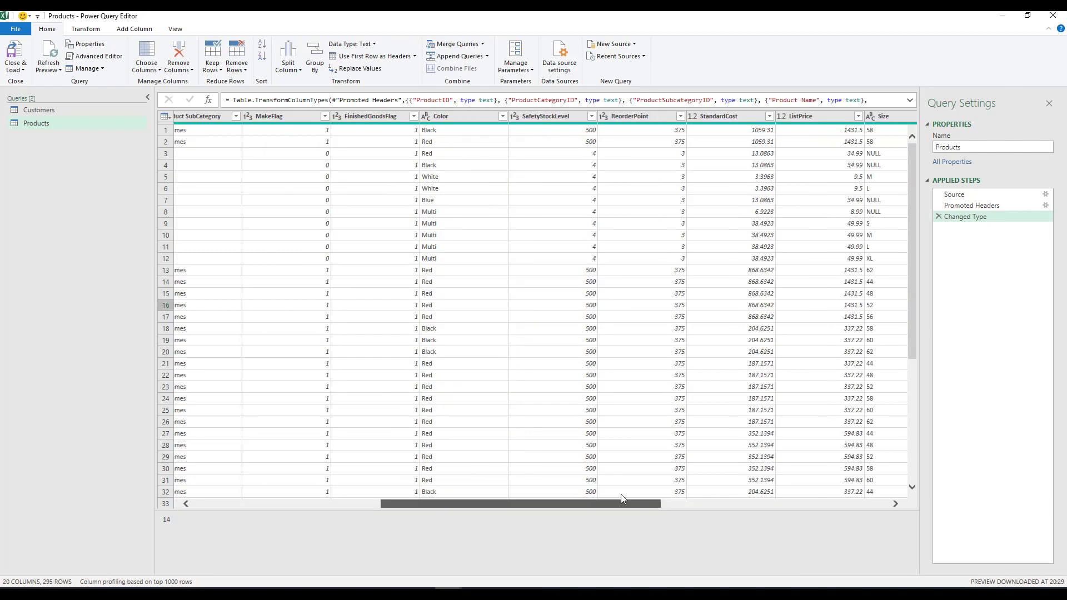
{"action": "left_click_drag", "start_coordinate": [621, 494], "coordinate": [356, 469]}
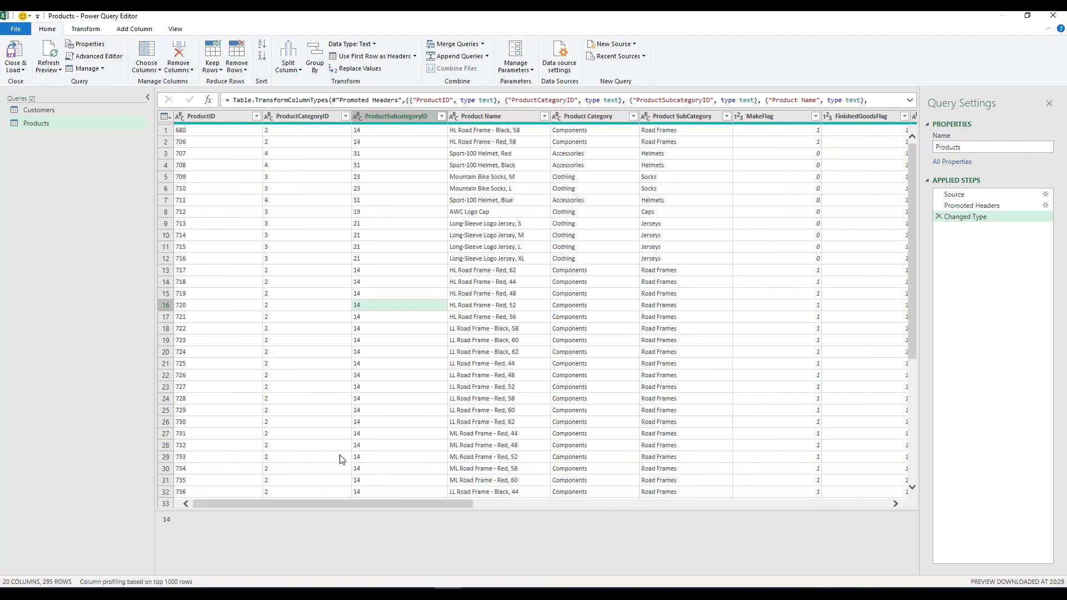
Step: Add a new Text/CSV query from the Sales file and load it into the editor
{"action": "right_click", "coordinate": [42, 145]}
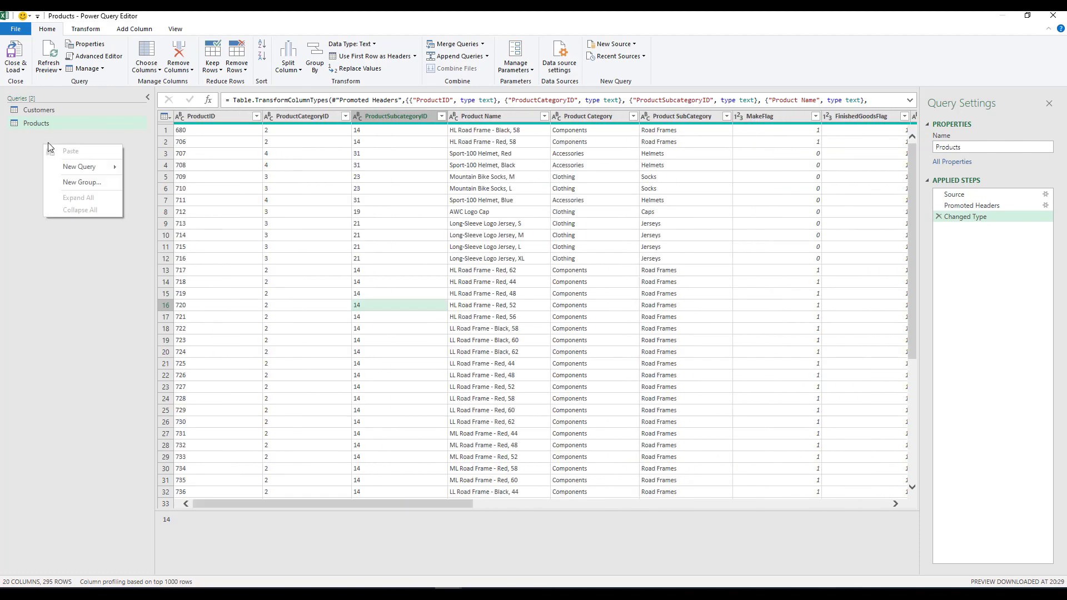
{"action": "mouse_move", "coordinate": [75, 165]}
{"action": "mouse_move", "coordinate": [161, 168]}
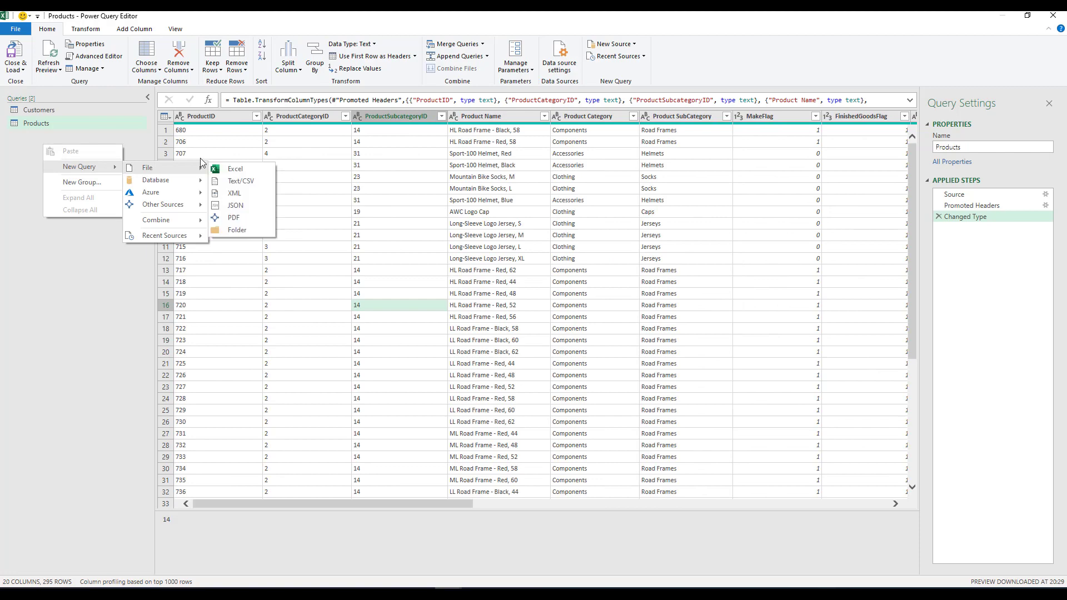
{"action": "left_click", "coordinate": [254, 182]}
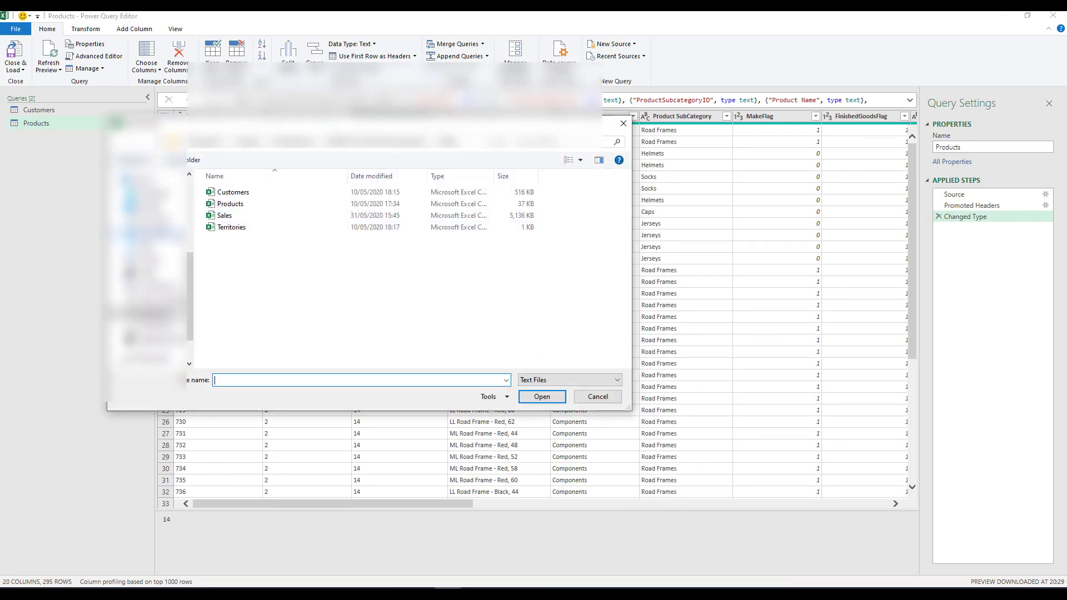
{"action": "double_click", "coordinate": [248, 215]}
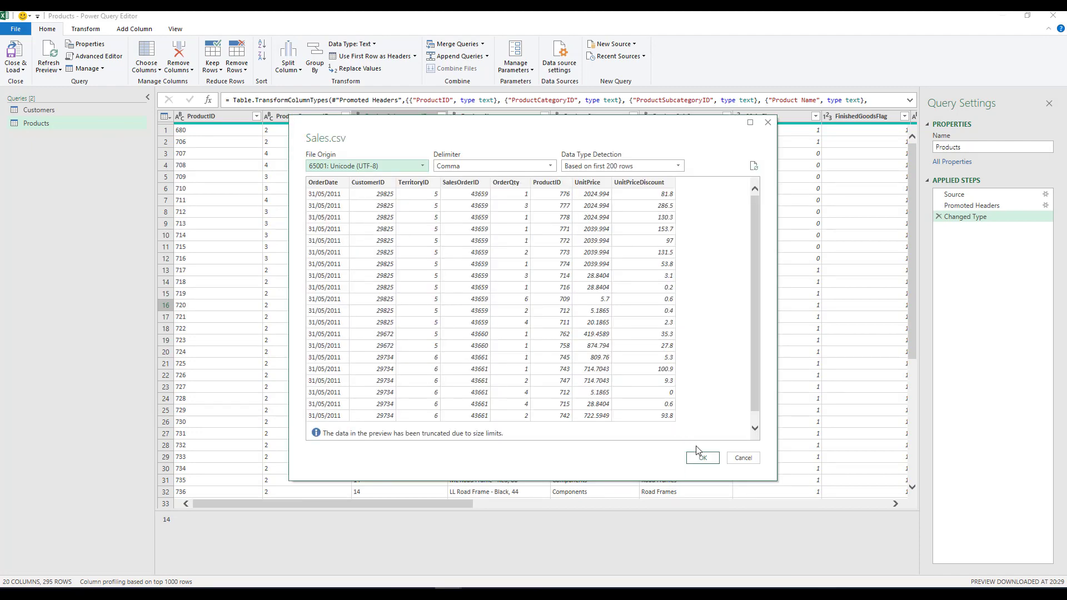
{"action": "left_click", "coordinate": [703, 458]}
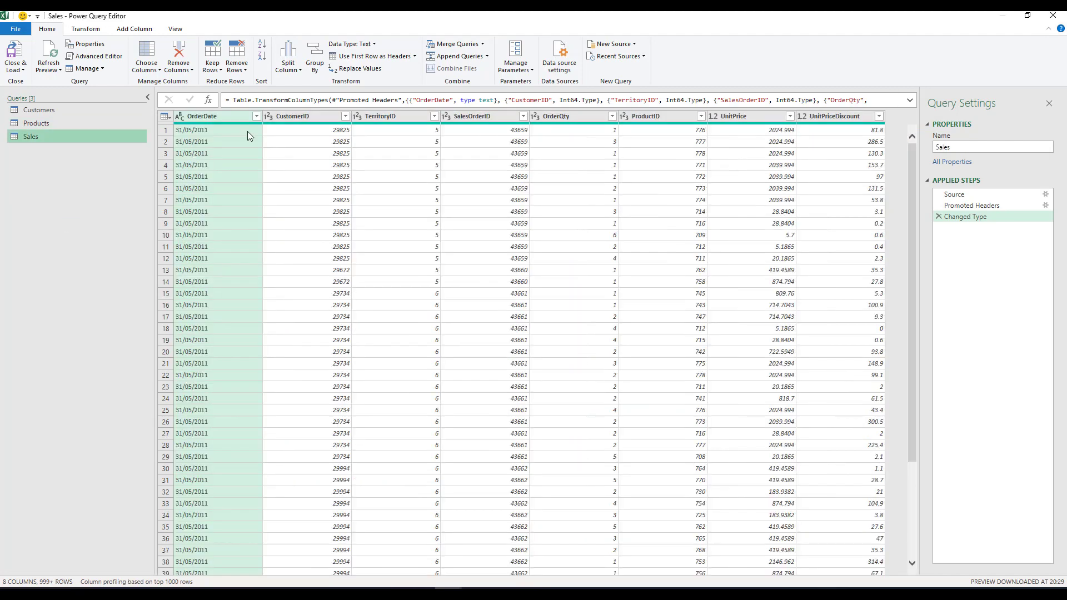
Step: Change the CustomerID, TerritoryID, SalesOrderID and ProductID columns of the Sales query to Text together, replacing the current type conversion
{"action": "left_click", "coordinate": [308, 117]}
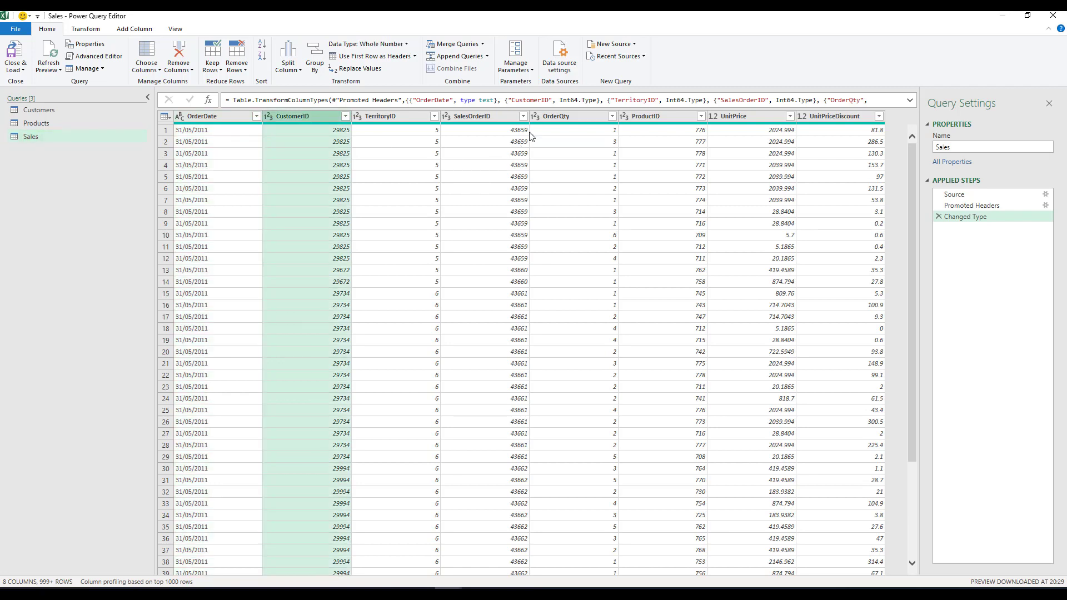
{"action": "key", "text": "ctrl"}
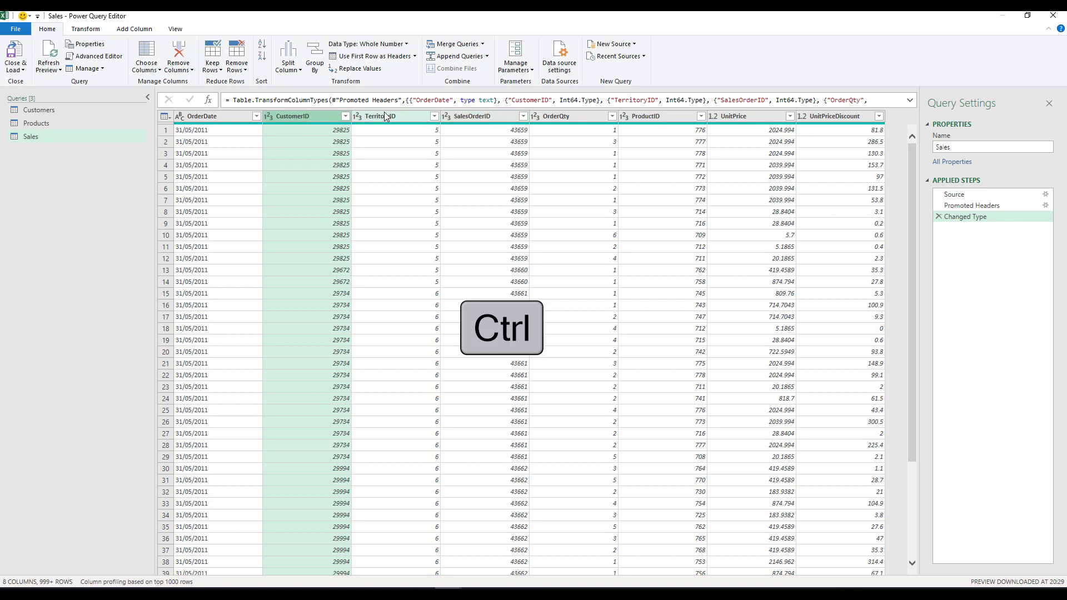
{"action": "left_click", "coordinate": [414, 117], "text": "ctrl"}
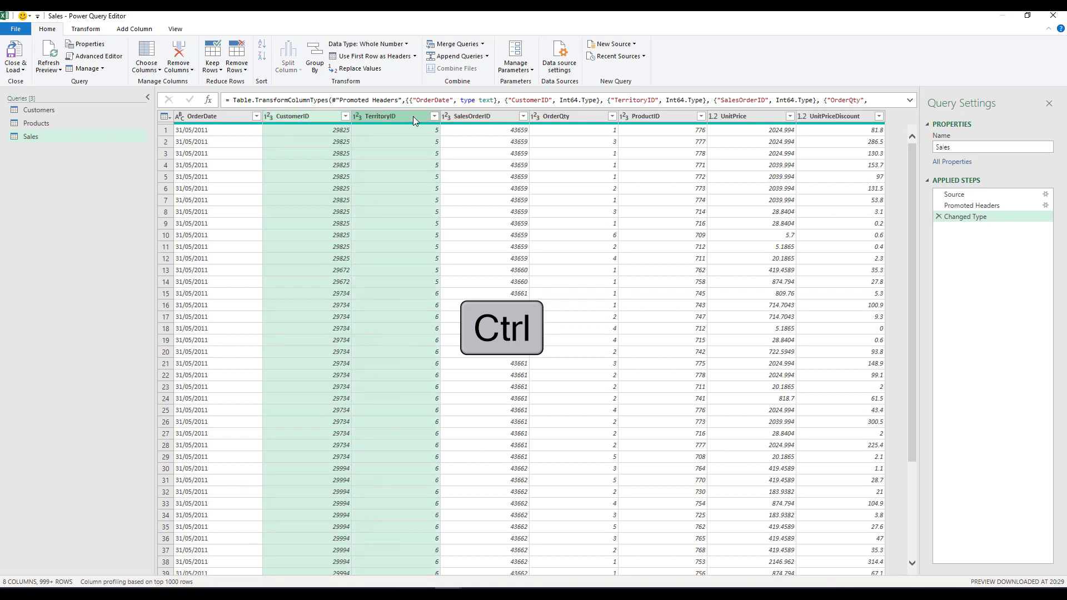
{"action": "left_click", "coordinate": [655, 118], "text": "ctrl"}
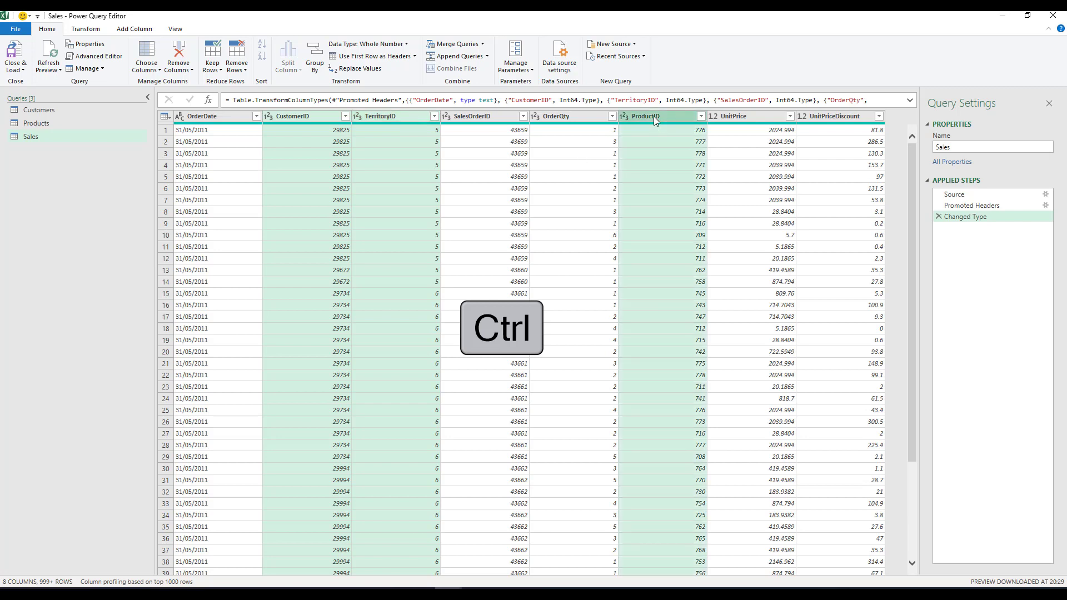
{"action": "left_click", "coordinate": [464, 118], "text": "ctrl"}
{"action": "left_click", "coordinate": [406, 47]}
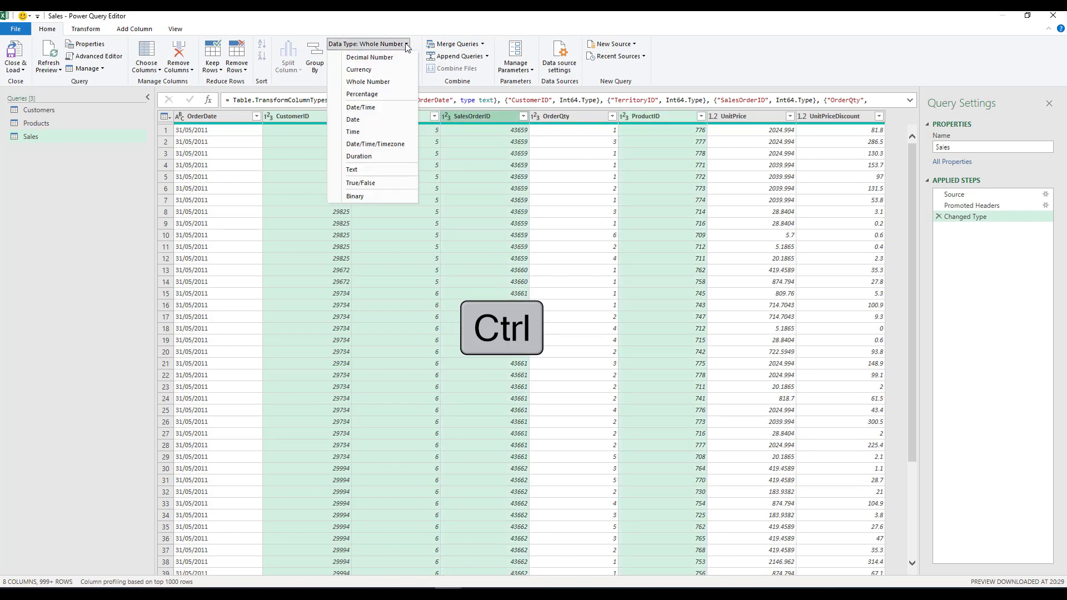
{"action": "left_click", "coordinate": [372, 173]}
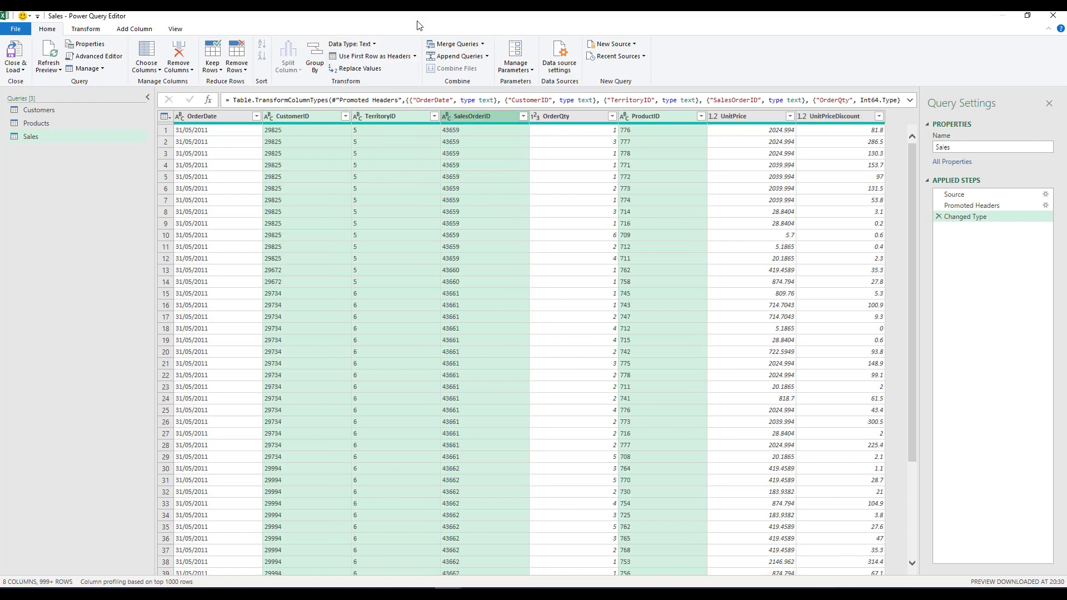
{"action": "left_click", "coordinate": [292, 236]}
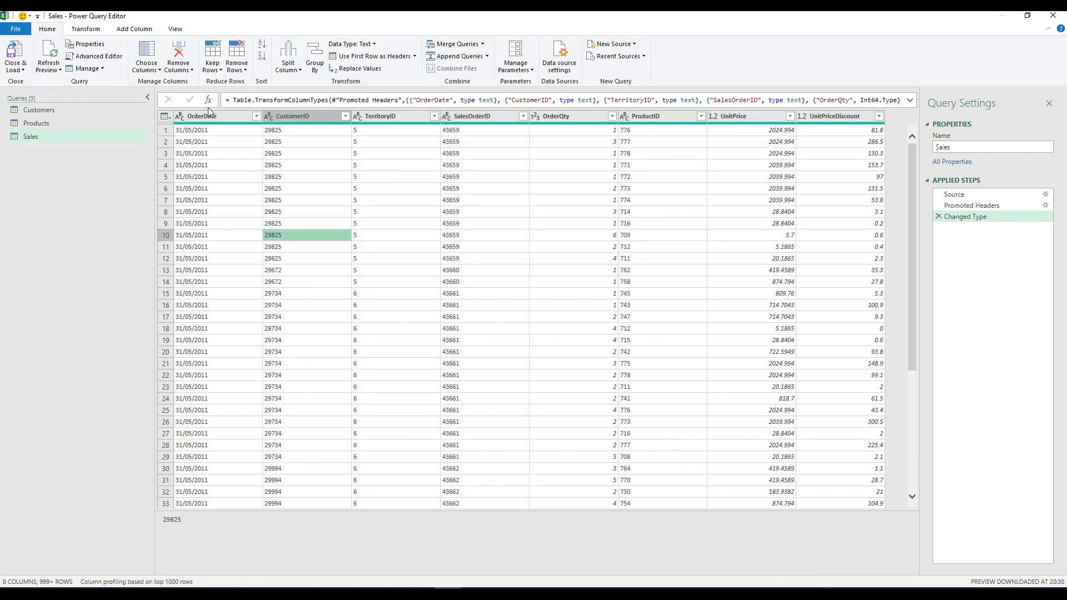
Step: Try to change the OrderDate column's data type to Date in the Sales query, replacing the current type conversion
{"action": "left_click", "coordinate": [222, 118]}
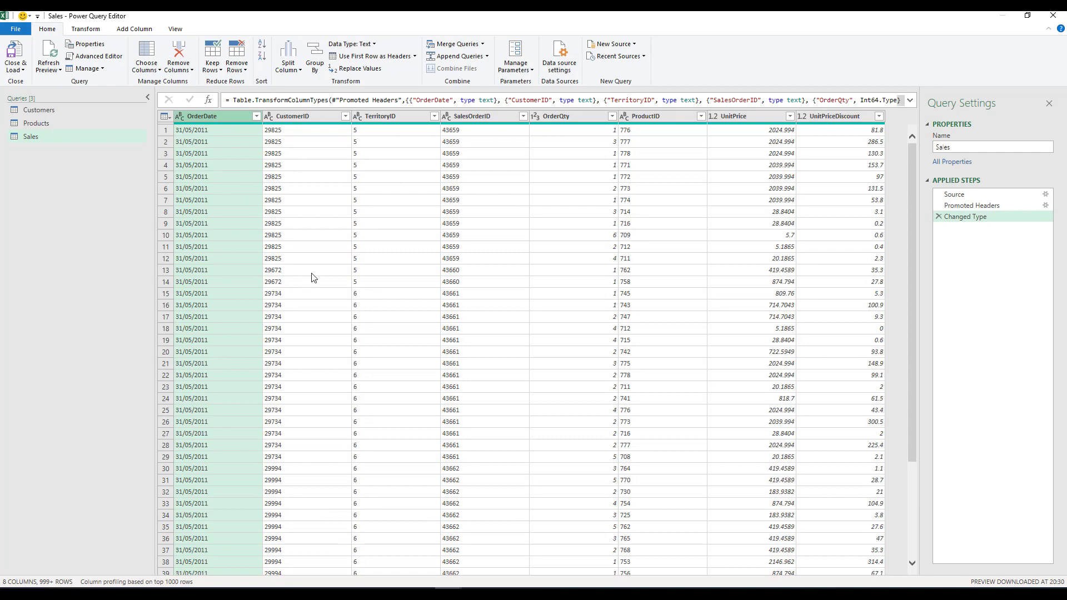
{"action": "scroll", "coordinate": [272, 195], "scroll_direction": "down", "scroll_amount": 4}
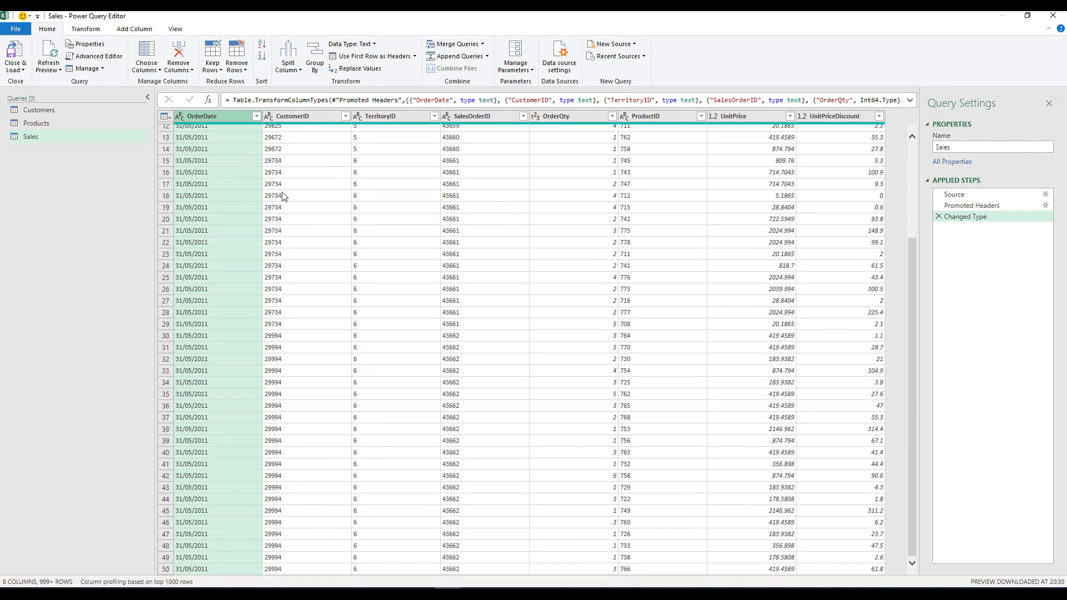
{"action": "scroll", "coordinate": [312, 225], "scroll_direction": "up", "scroll_amount": 4}
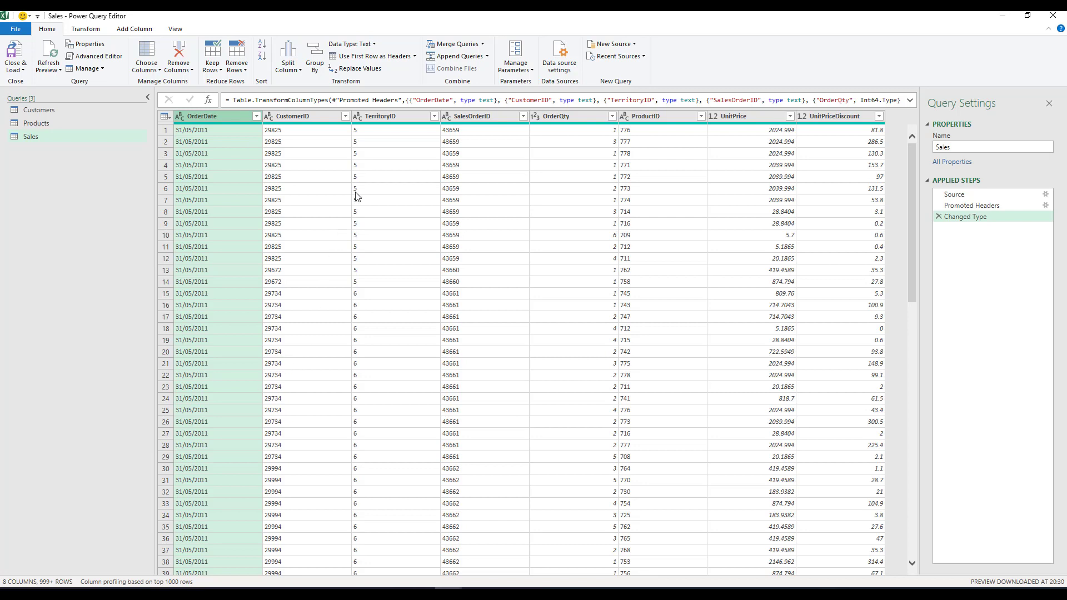
{"action": "left_click", "coordinate": [373, 44]}
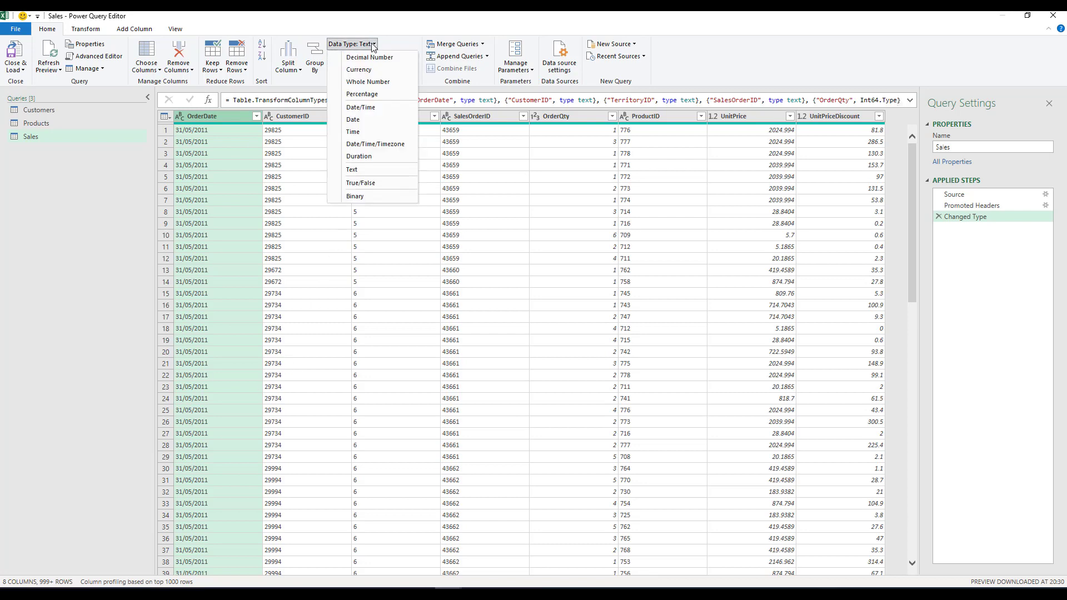
{"action": "left_click", "coordinate": [372, 125]}
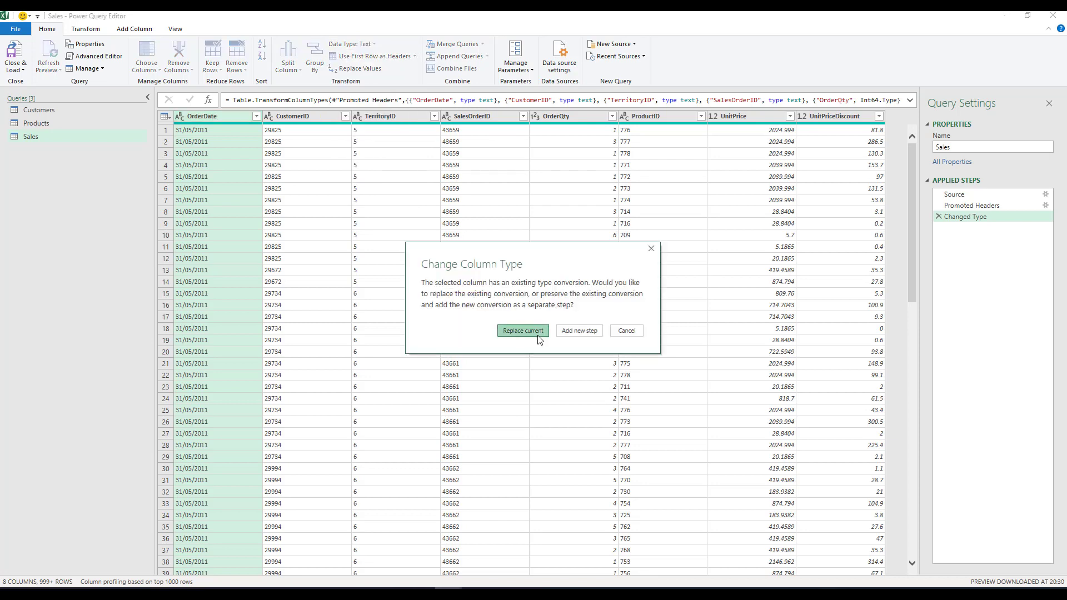
{"action": "left_click", "coordinate": [523, 331]}
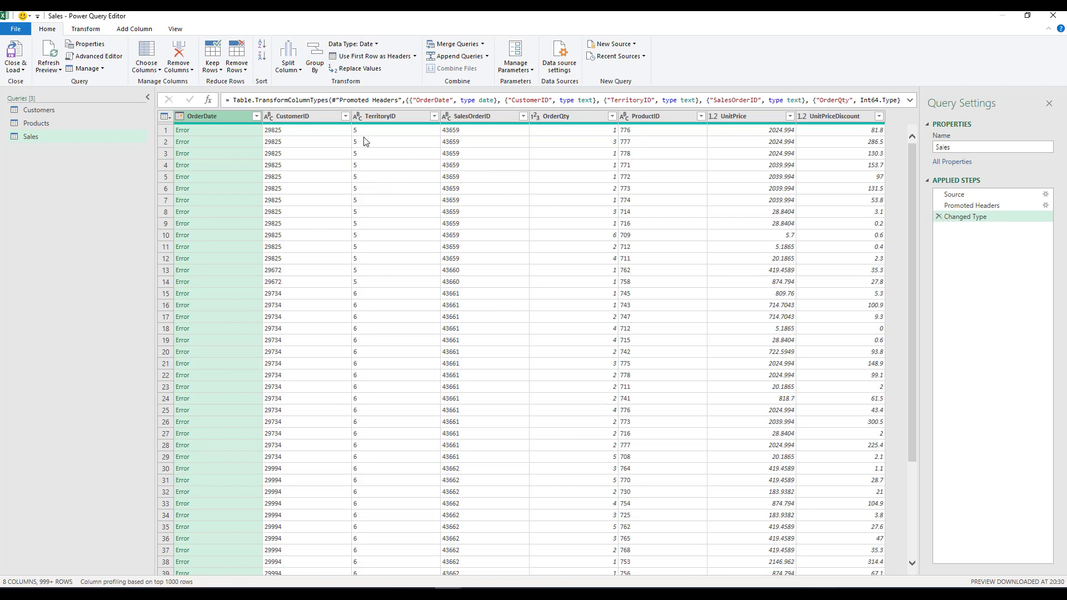
Step: Delete the Changed Type step from the Sales query and look over the OrderDate values
{"action": "left_click", "coordinate": [940, 217]}
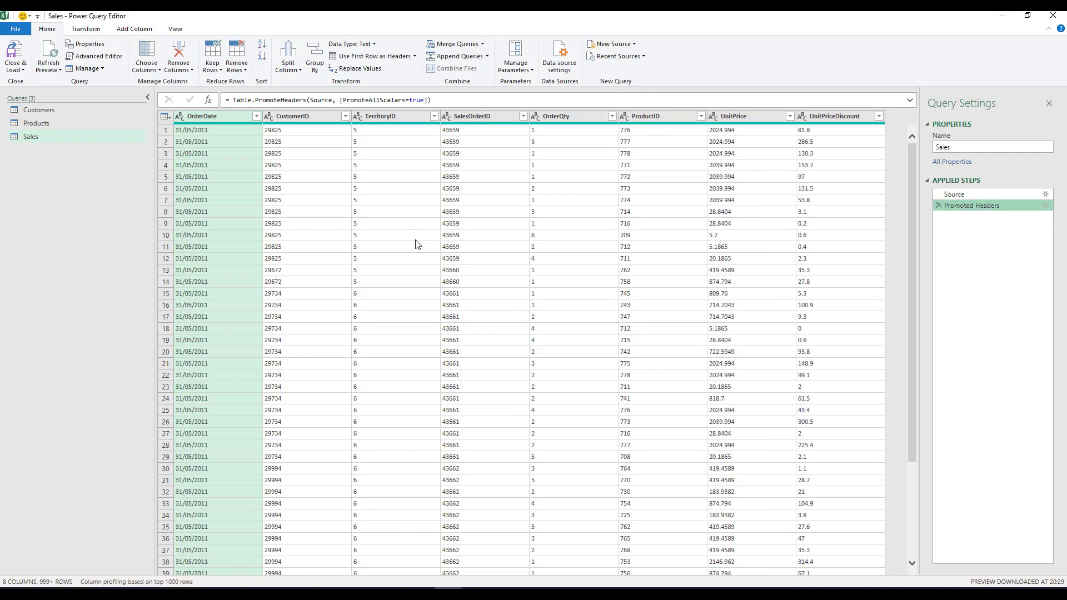
{"action": "left_click", "coordinate": [189, 141]}
{"action": "left_click", "coordinate": [380, 115]}
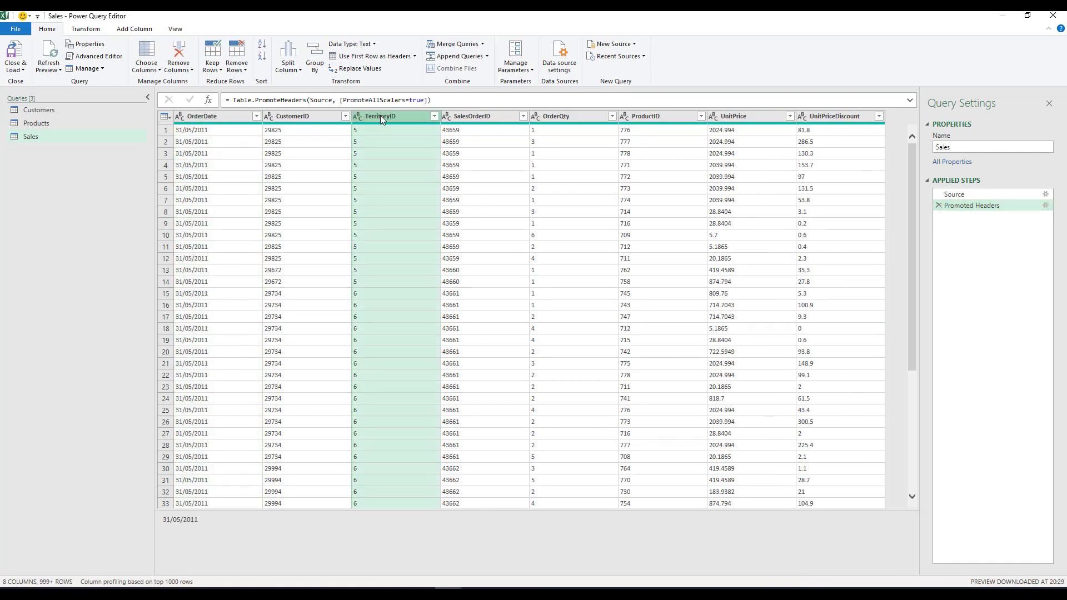
{"action": "left_click", "coordinate": [202, 177]}
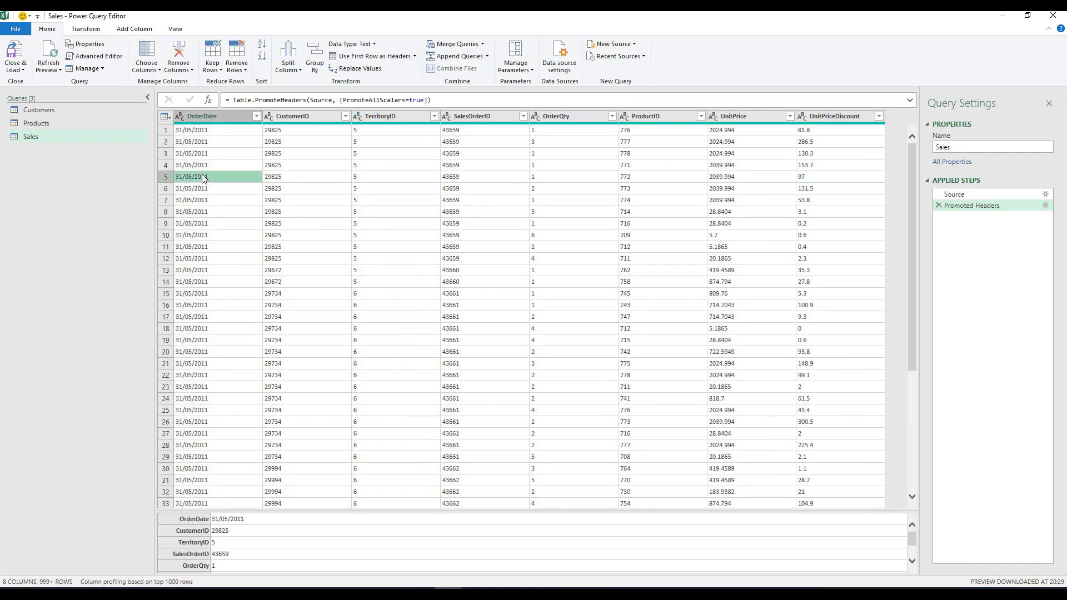
{"action": "left_click", "coordinate": [222, 115]}
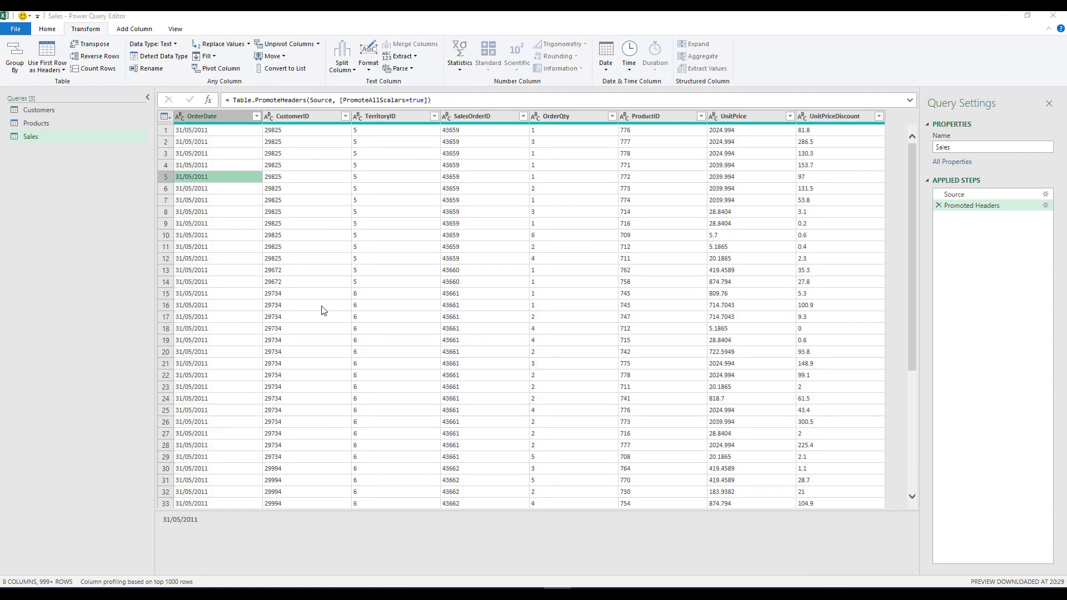
Step: Split the OrderDate column by the custom delimiter "/" at each occurrence of the delimiter
{"action": "left_click", "coordinate": [216, 118]}
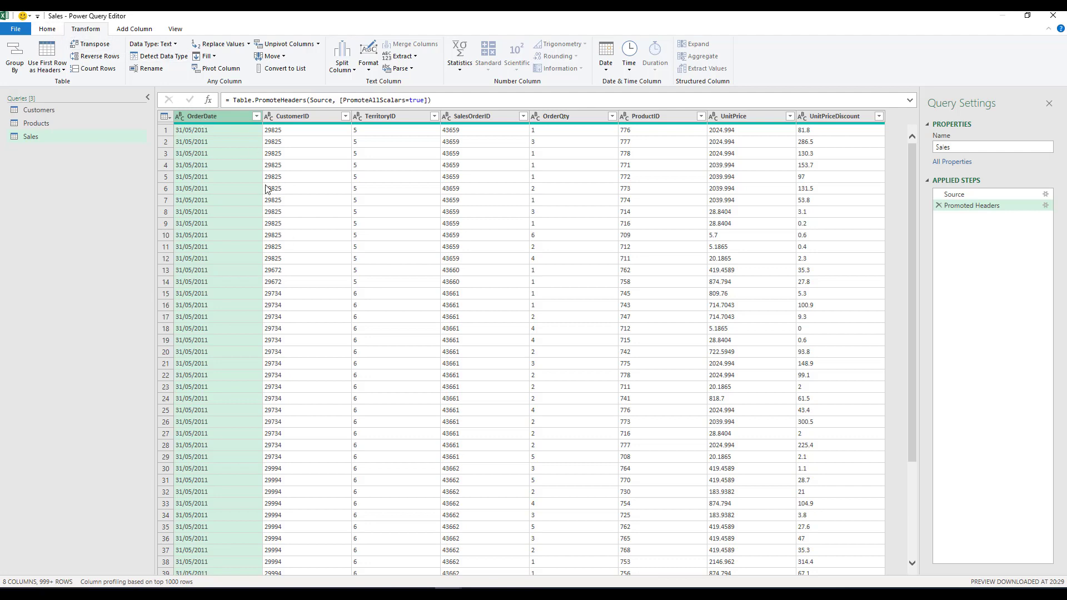
{"action": "left_click", "coordinate": [349, 73]}
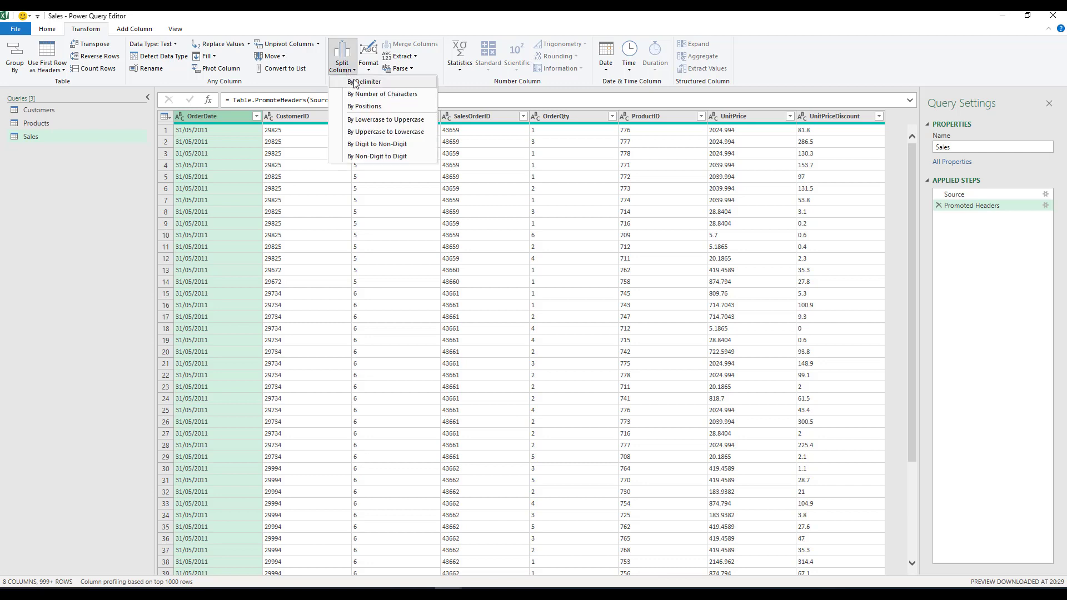
{"action": "left_click", "coordinate": [354, 84]}
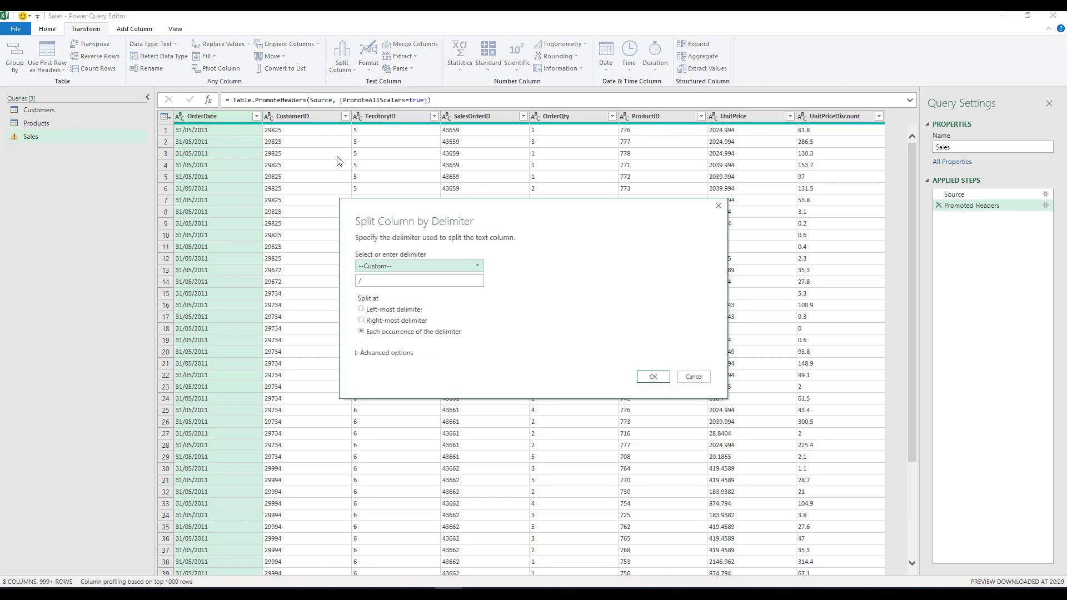
{"action": "left_click", "coordinate": [391, 281]}
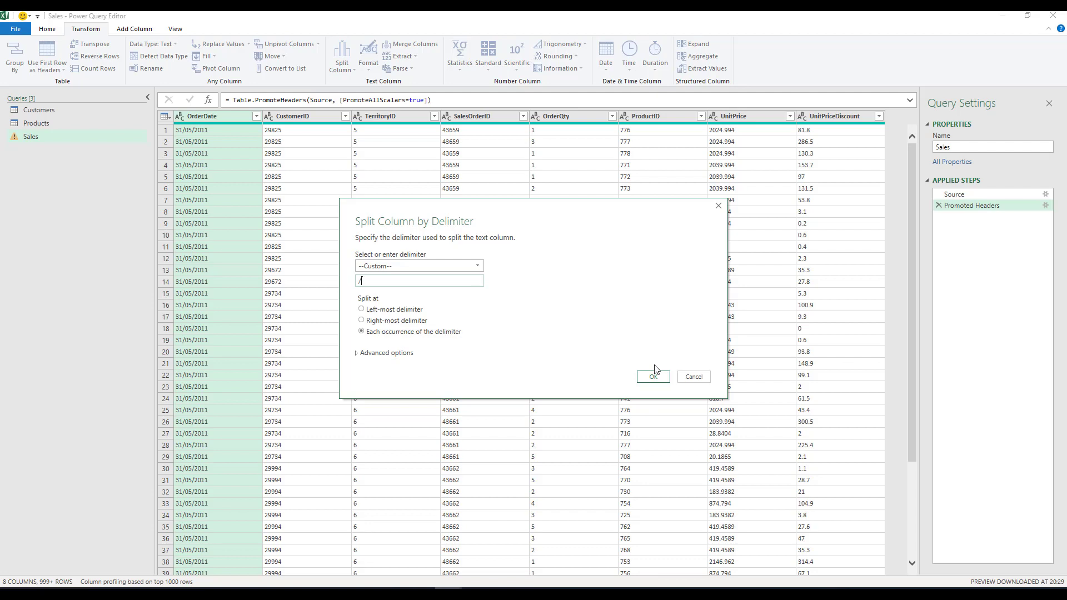
{"action": "left_click", "coordinate": [665, 380]}
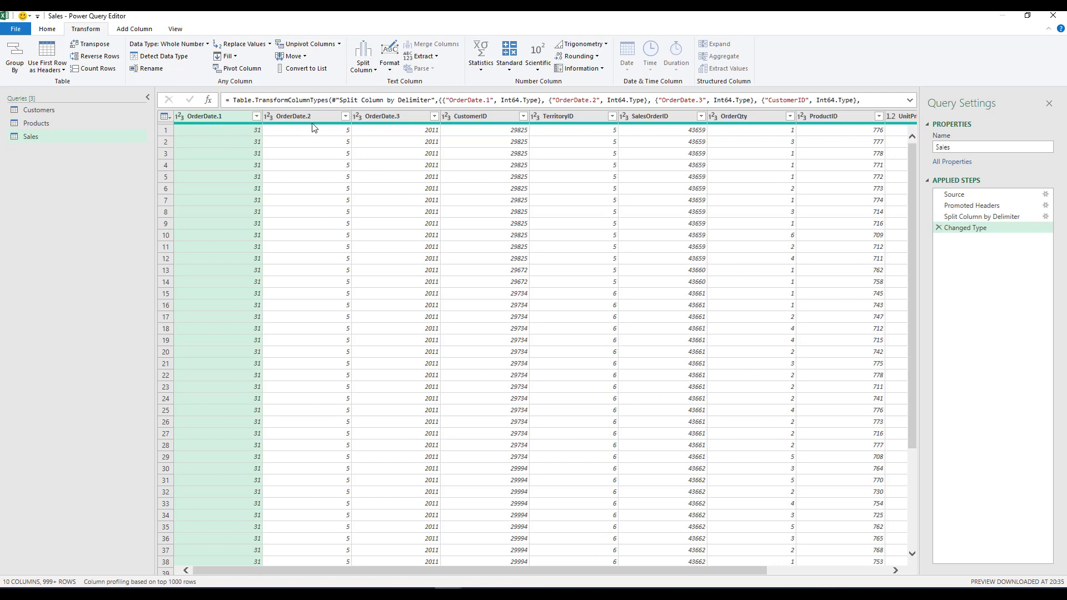
Step: Rename the three split date columns as OrderDate Day, OrderDate Month and OrderDate Year
{"action": "double_click", "coordinate": [221, 115]}
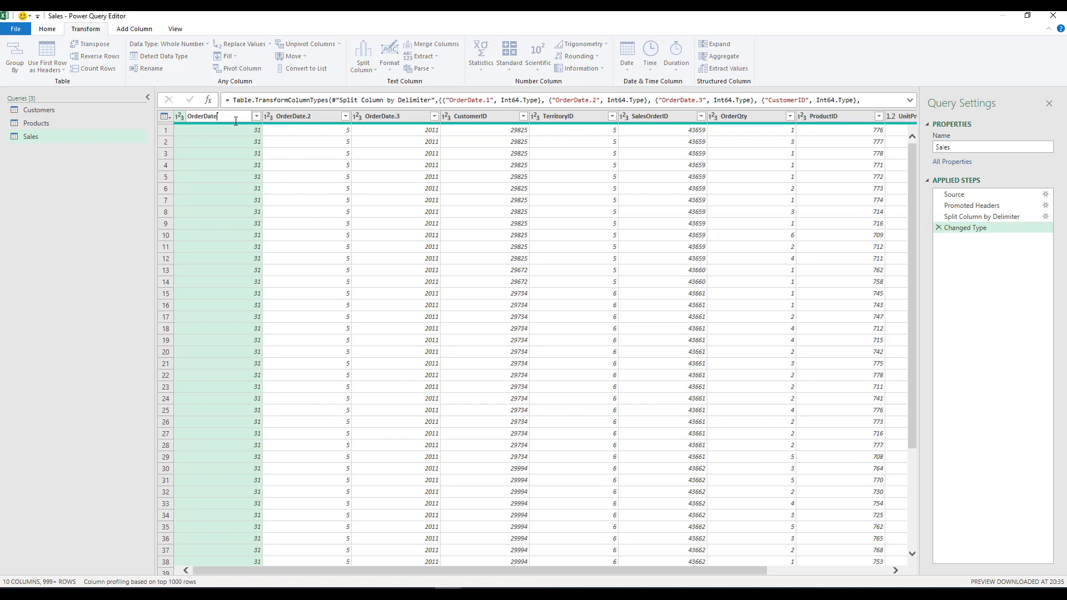
{"action": "type", "text": "Day"}
{"action": "key", "text": "Return"}
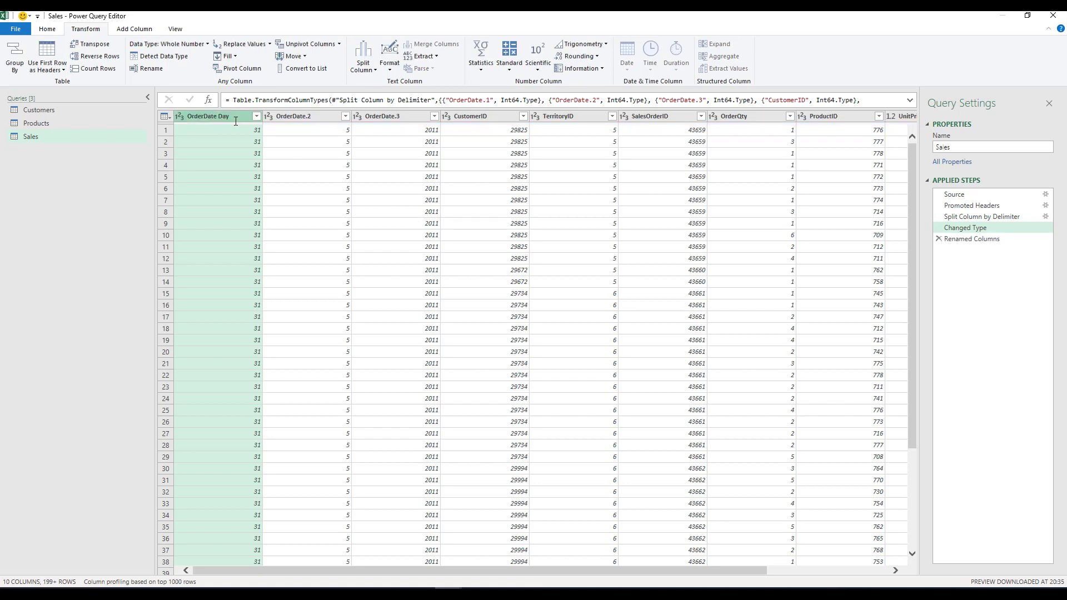
{"action": "left_click", "coordinate": [295, 116]}
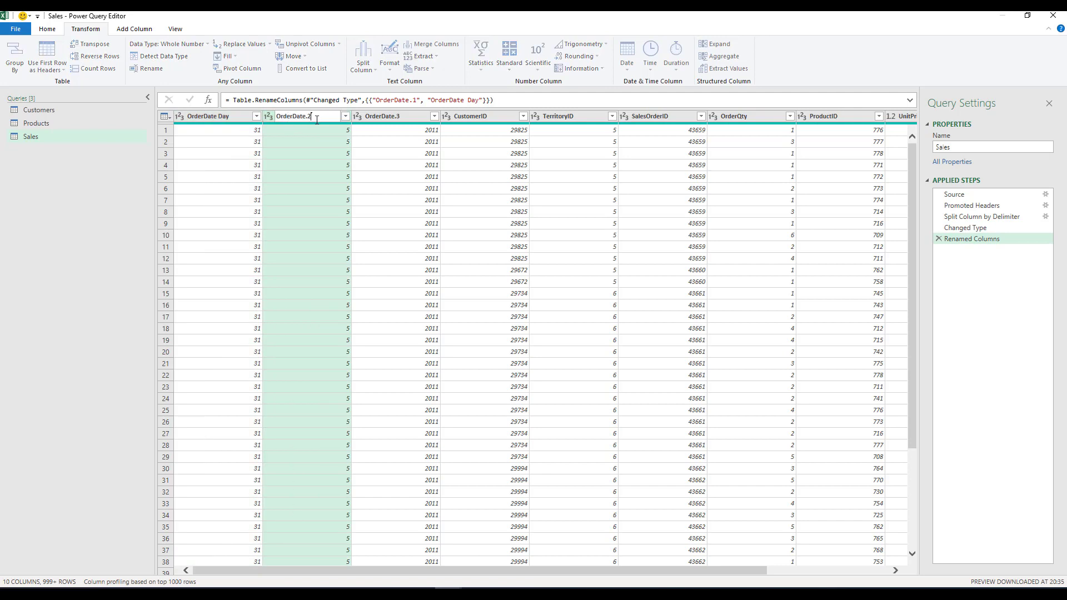
{"action": "type", "text": "Month"}
{"action": "key", "text": "Return"}
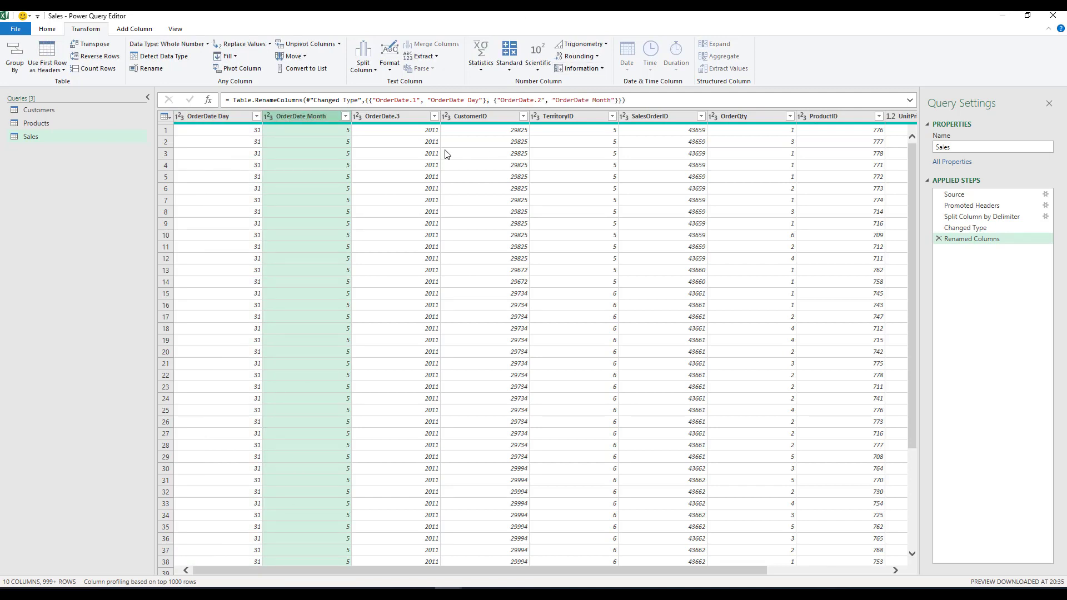
{"action": "left_click", "coordinate": [396, 115]}
{"action": "double_click", "coordinate": [396, 116]}
{"action": "key", "text": "Escape"}
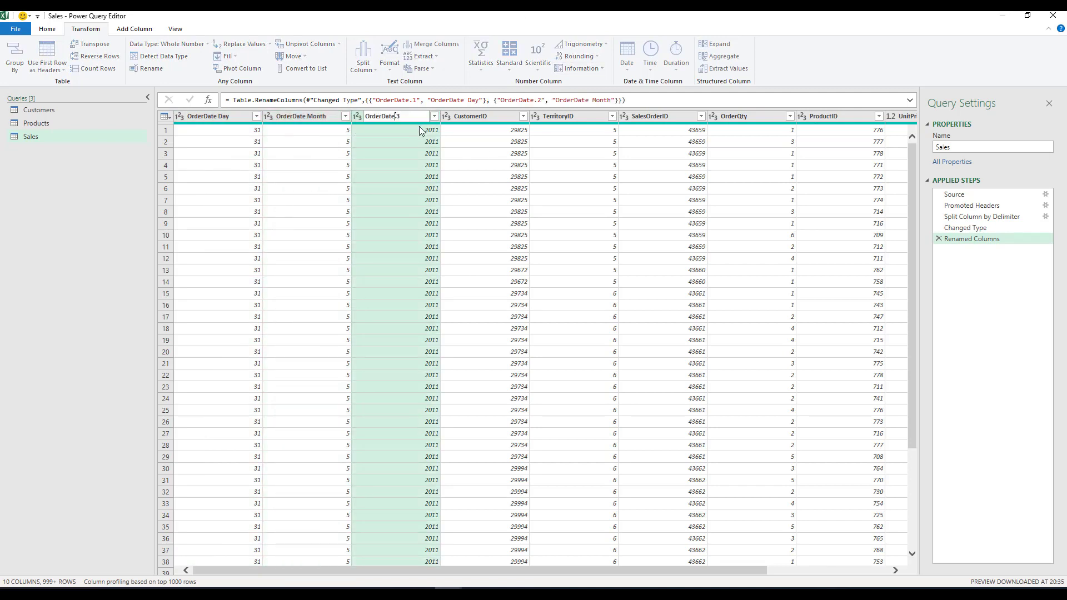
{"action": "type", "text": "Year"}
{"action": "key", "text": "Return"}
{"action": "left_click", "coordinate": [228, 152]}
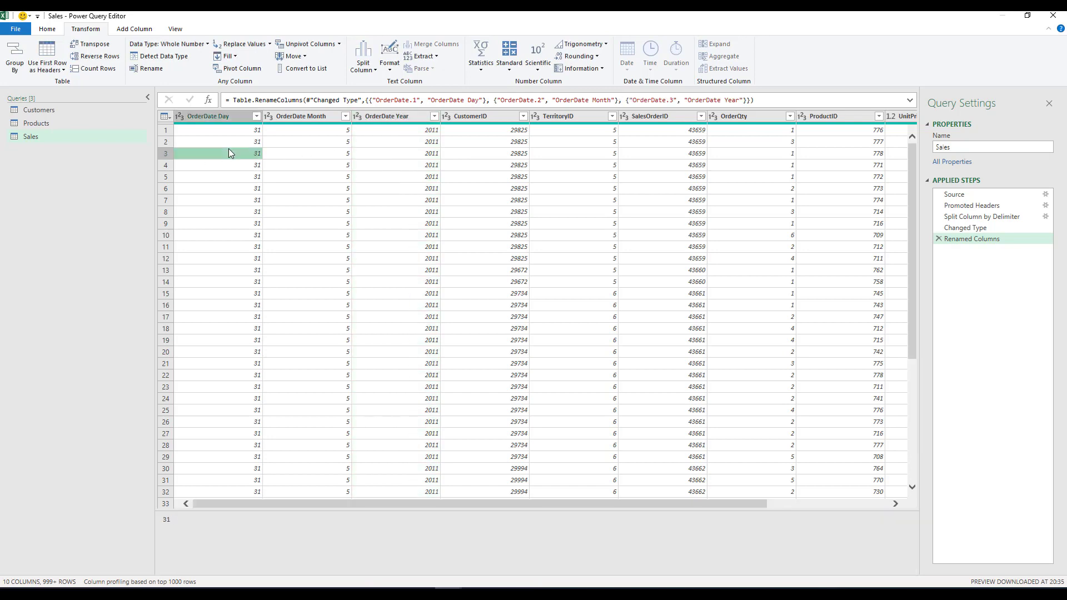
{"action": "left_click", "coordinate": [336, 156]}
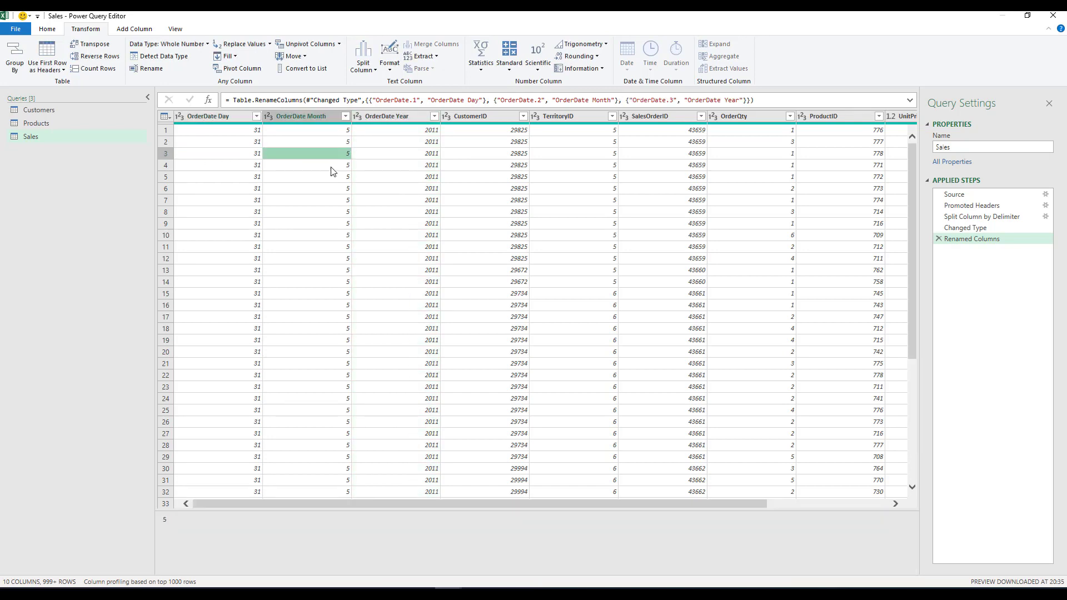
{"action": "left_click", "coordinate": [401, 157]}
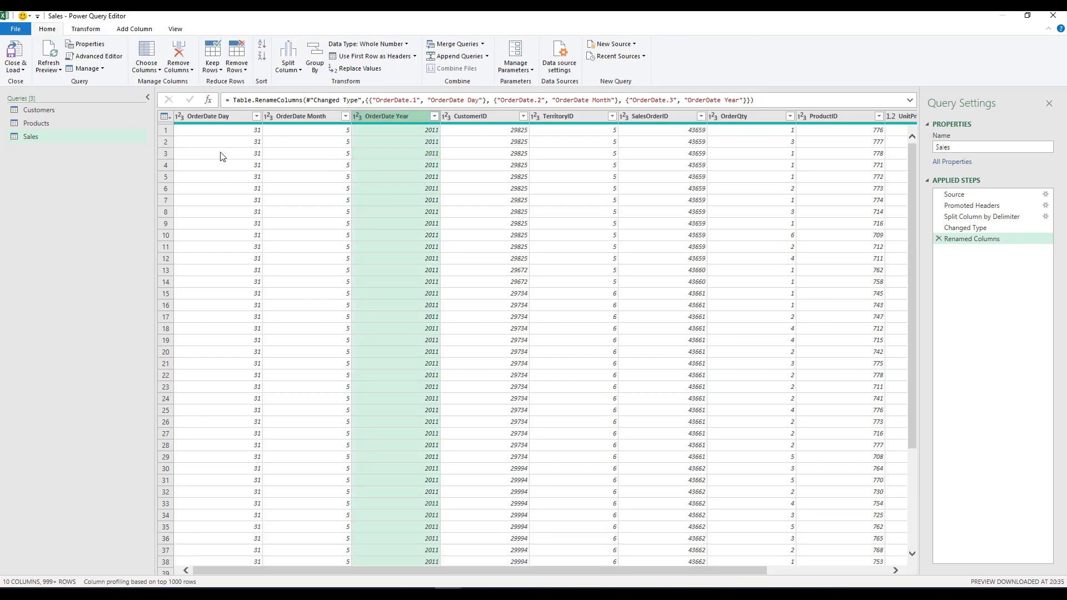
{"action": "left_click", "coordinate": [220, 119]}
{"action": "left_click", "coordinate": [328, 116]}
{"action": "left_click", "coordinate": [415, 114]}
Step: Add a custom column named Order Date with the formula #date([OrderDate Year],[OrderDate Month],[OrderDate Day])
{"action": "left_click", "coordinate": [138, 31]}
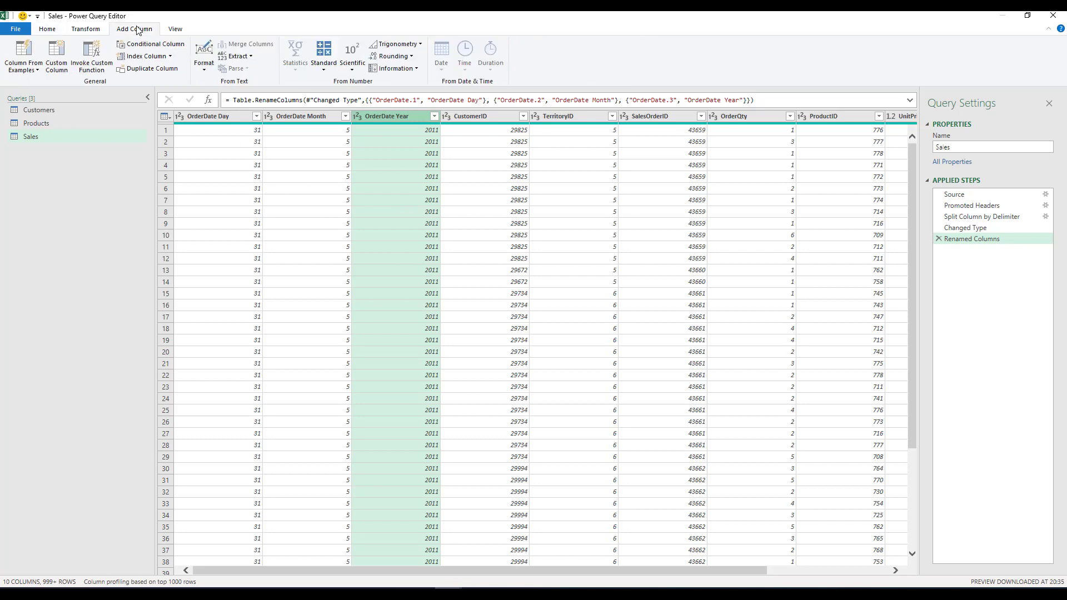
{"action": "left_click", "coordinate": [56, 65]}
{"action": "type", "text": "Order Date"}
{"action": "key", "text": "Tab"}
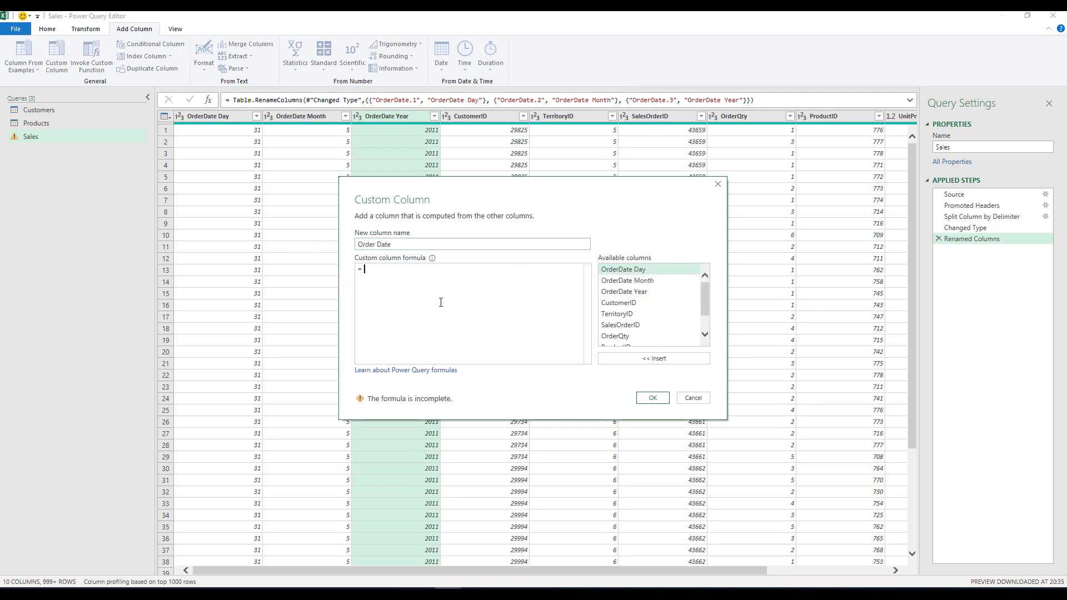
{"action": "type", "text": "#"}
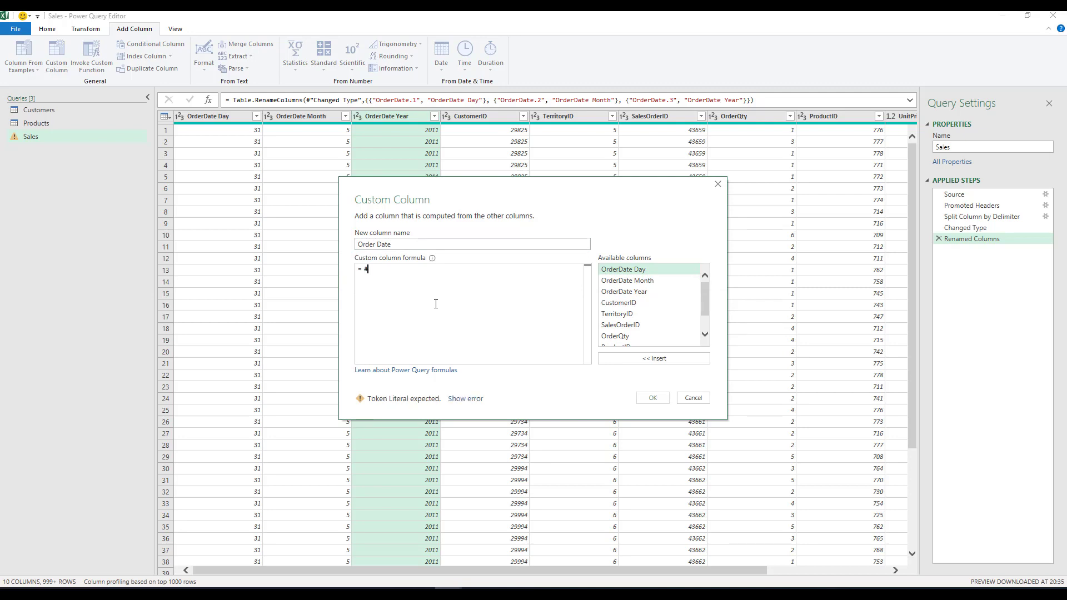
{"action": "type", "text": "date("}
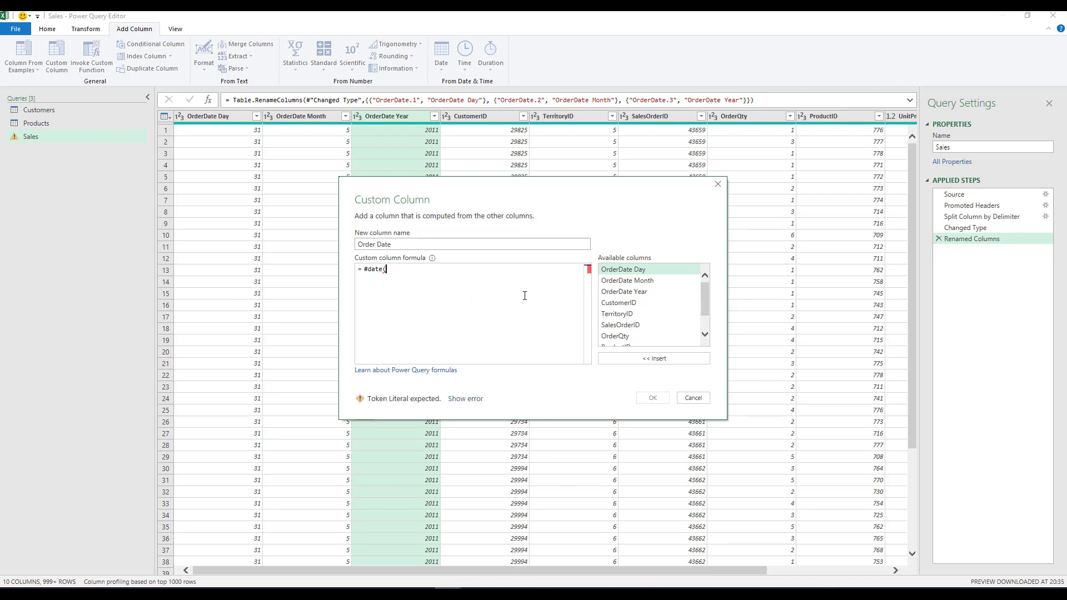
{"action": "double_click", "coordinate": [641, 292]}
{"action": "type", "text": ","}
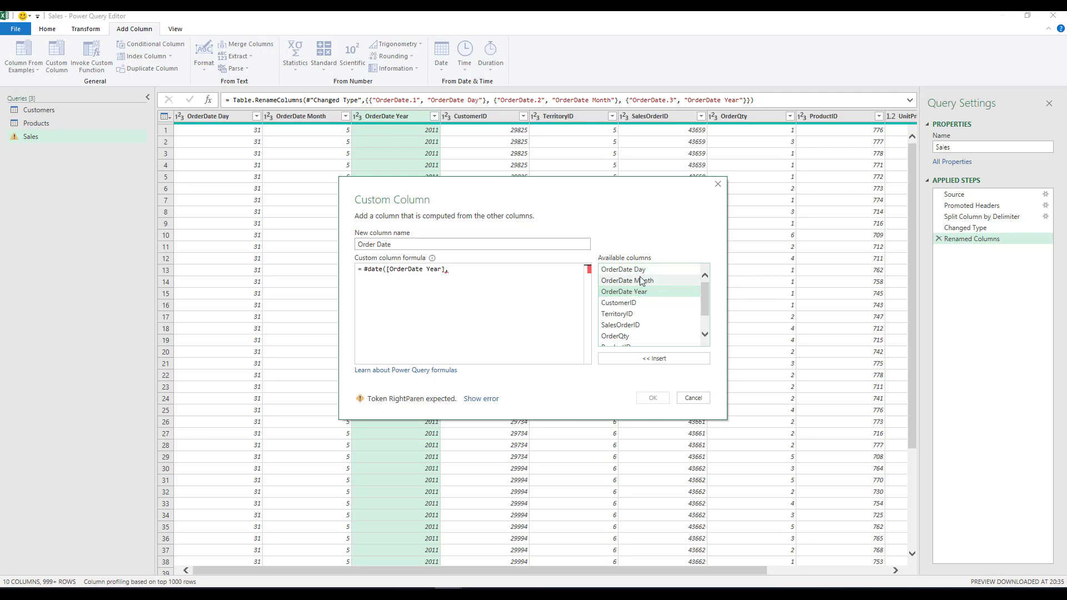
{"action": "double_click", "coordinate": [642, 281]}
{"action": "type", "text": ","}
{"action": "double_click", "coordinate": [639, 269]}
{"action": "type", "text": ")"}
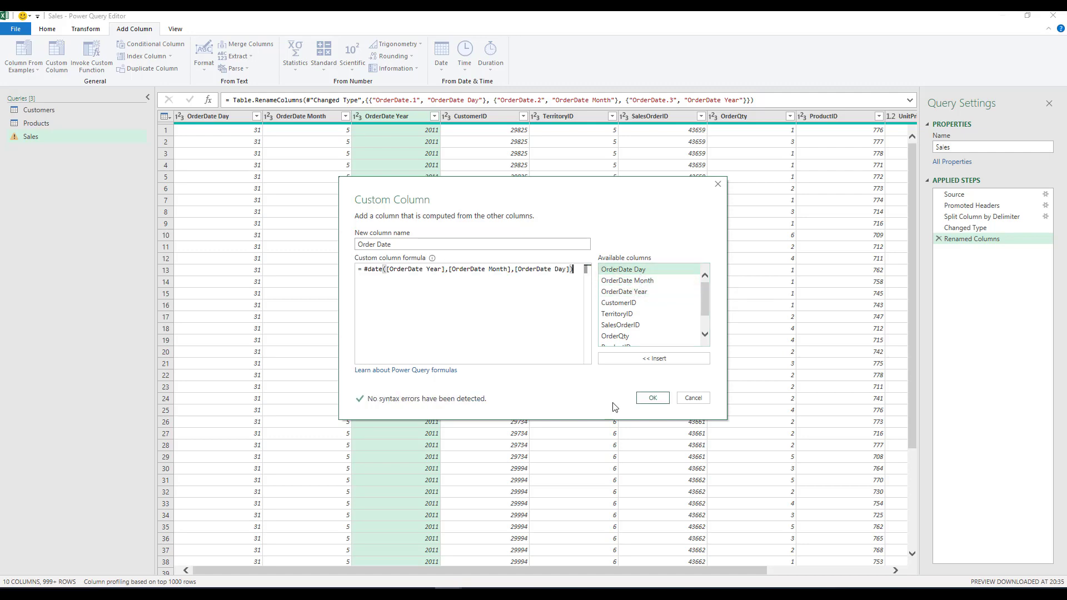
{"action": "left_click", "coordinate": [653, 398]}
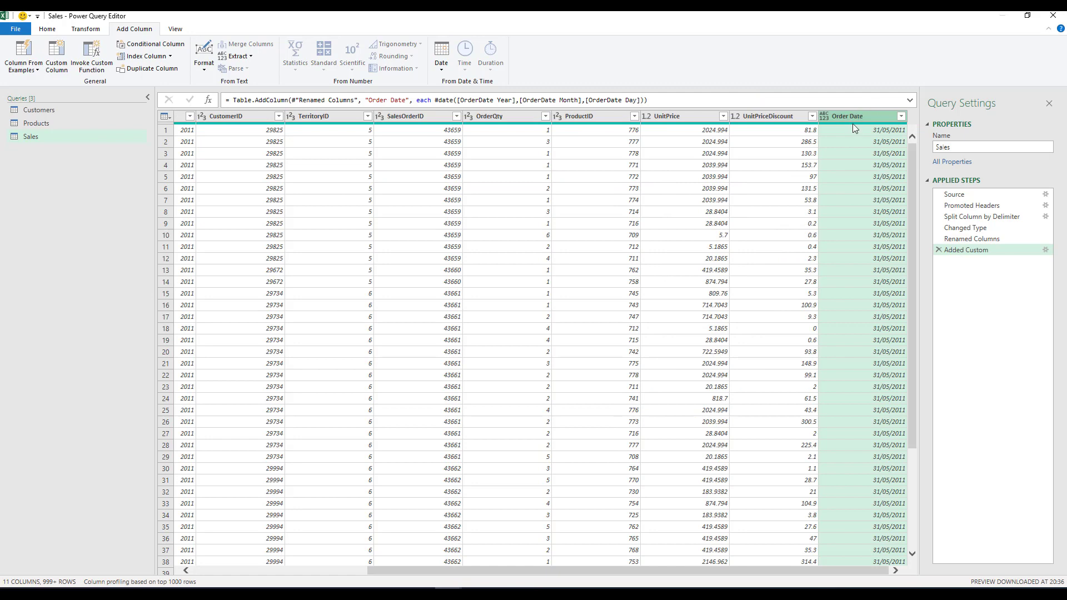
Step: Set the Order Date column's data type to Date and move the column to the beginning of the Sales query
{"action": "left_click", "coordinate": [49, 30]}
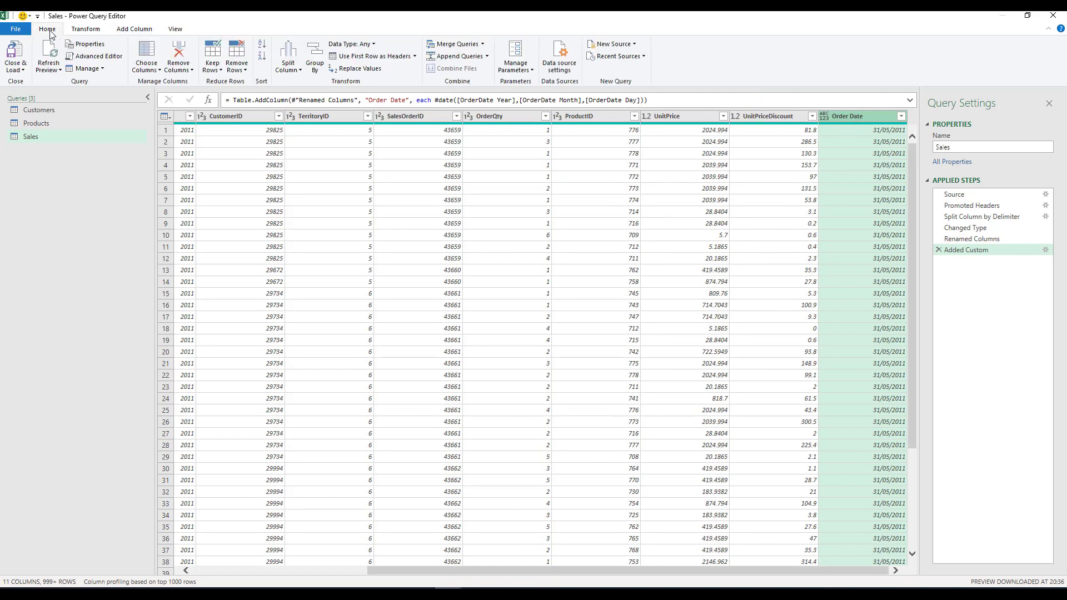
{"action": "left_click", "coordinate": [373, 44]}
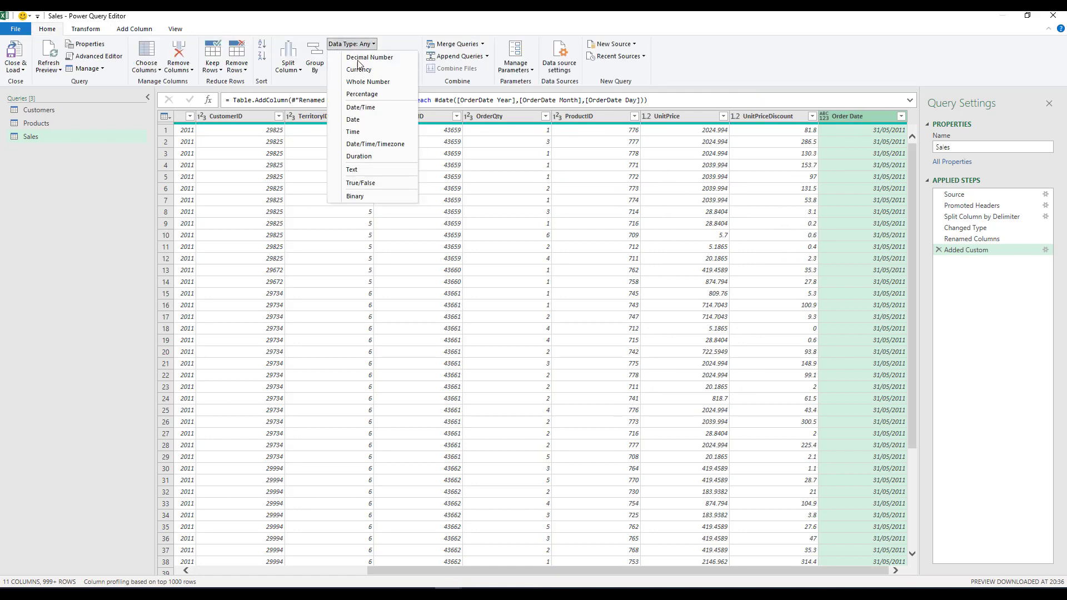
{"action": "left_click", "coordinate": [361, 120]}
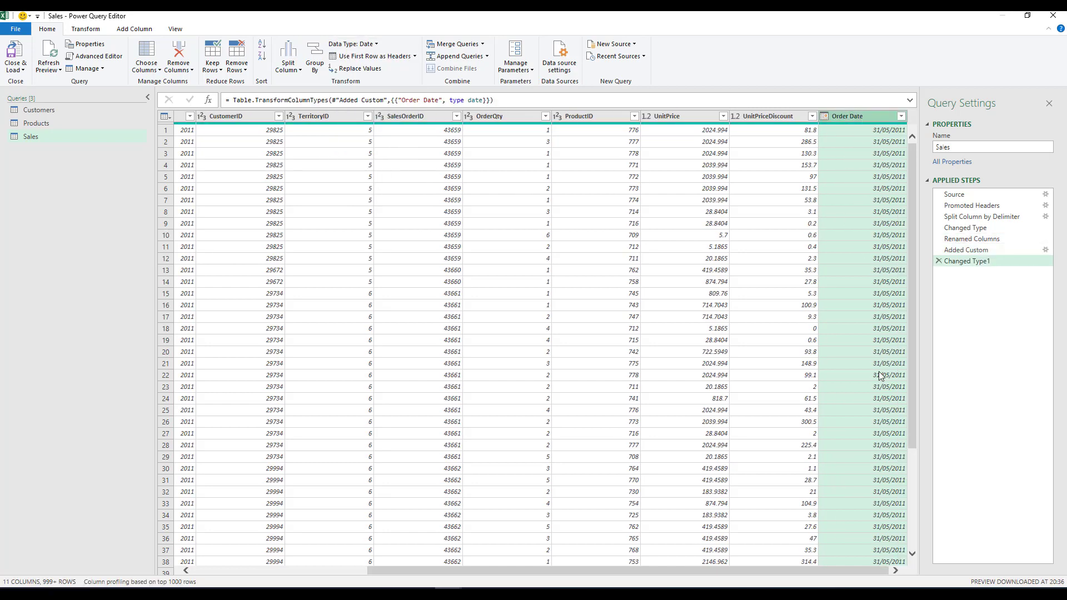
{"action": "right_click", "coordinate": [871, 116]}
{"action": "mouse_move", "coordinate": [912, 355]}
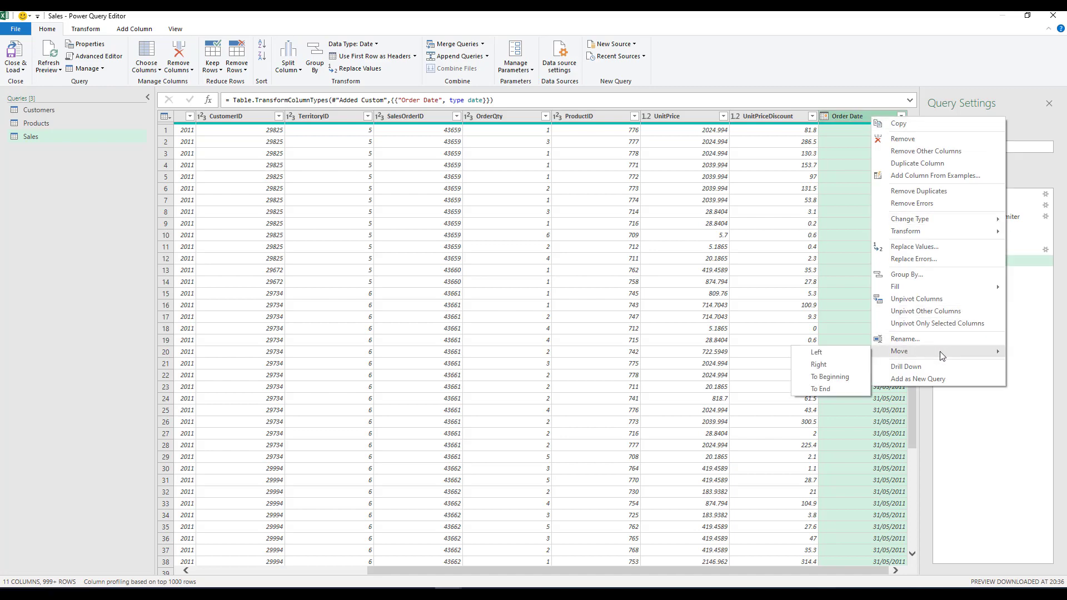
{"action": "left_click", "coordinate": [830, 377]}
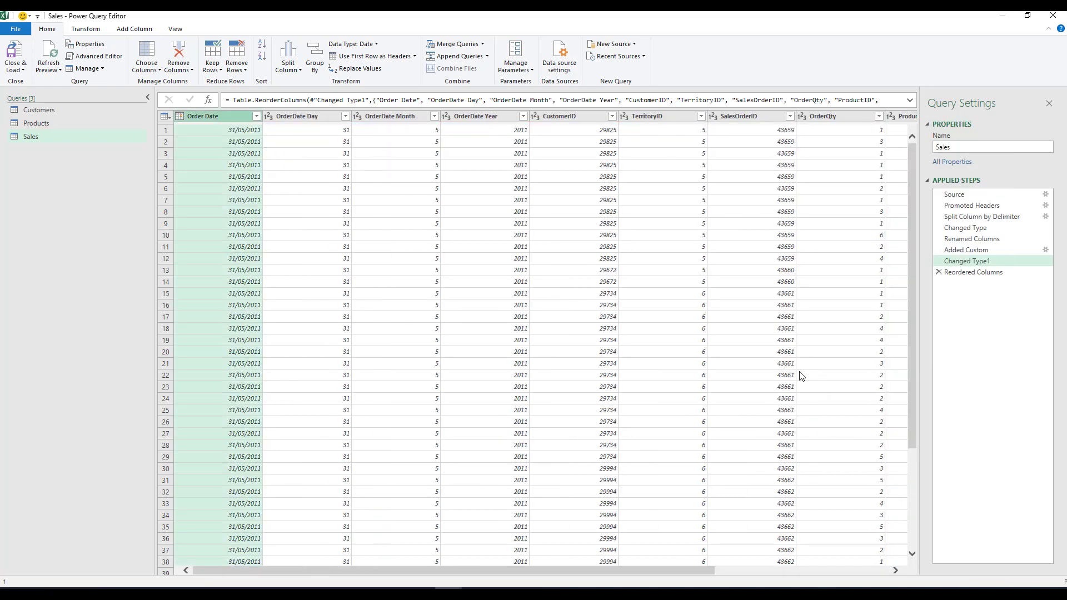
Step: Remove the OrderDate Day, OrderDate Month and OrderDate Year columns from the Sales query
{"action": "left_click", "coordinate": [312, 114]}
{"action": "left_click", "coordinate": [469, 116], "text": "shift"}
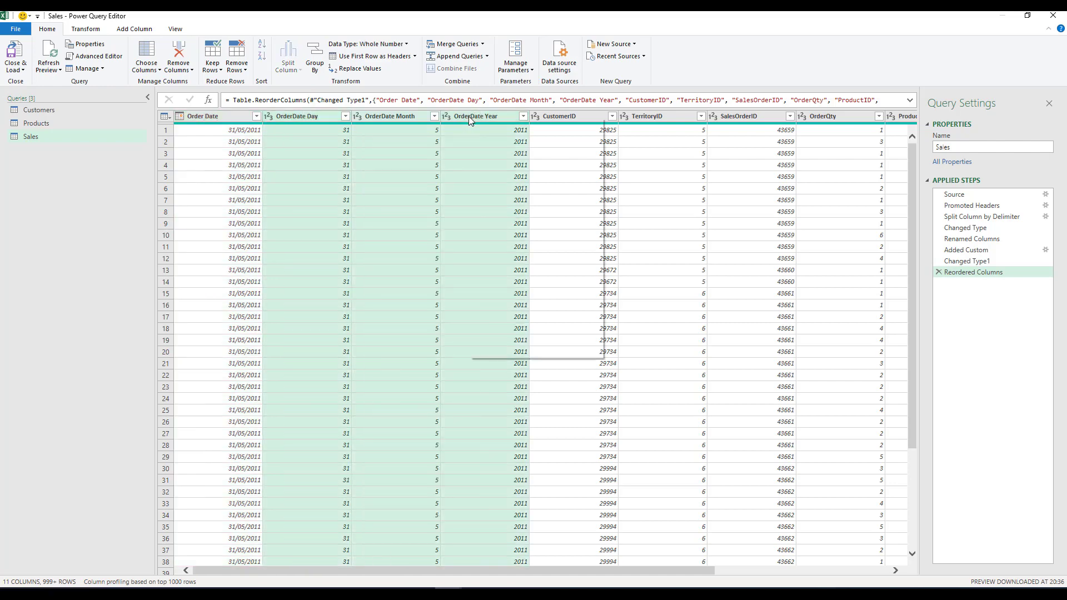
{"action": "right_click", "coordinate": [468, 115]}
{"action": "left_click", "coordinate": [506, 140]}
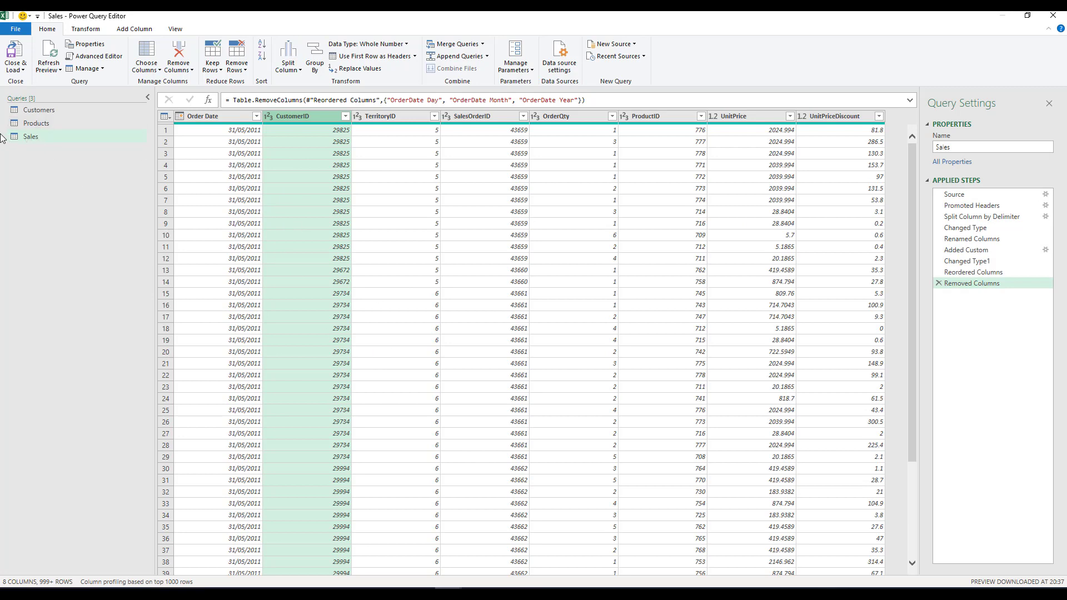
{"action": "left_click", "coordinate": [226, 212]}
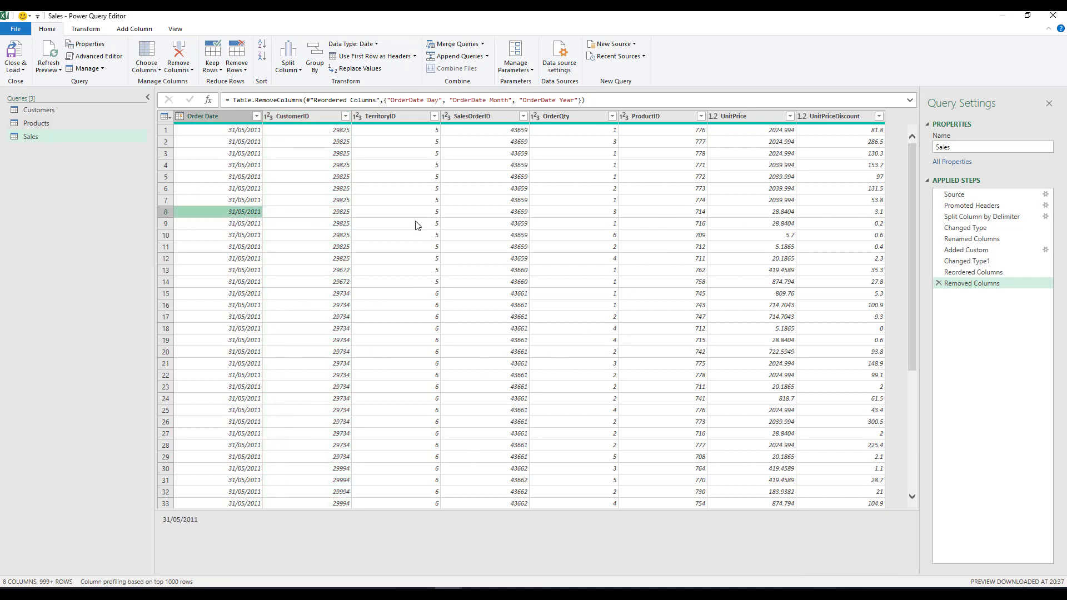
{"action": "left_click", "coordinate": [225, 116]}
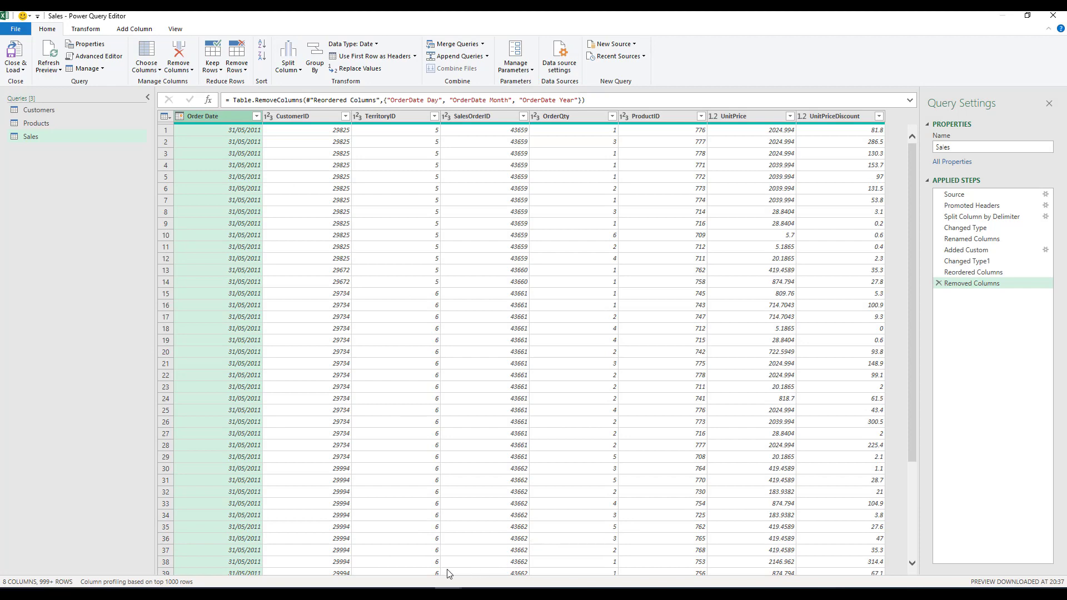
Step: Import the Territories.csv file as a new query, keeping the comma delimiter
{"action": "right_click", "coordinate": [103, 177]}
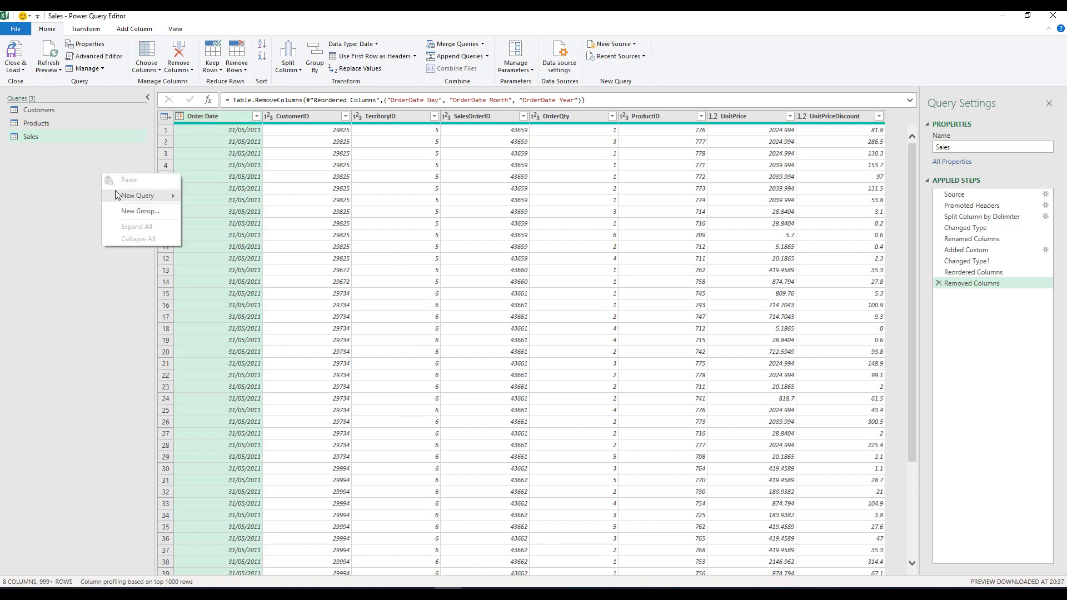
{"action": "mouse_move", "coordinate": [115, 191]}
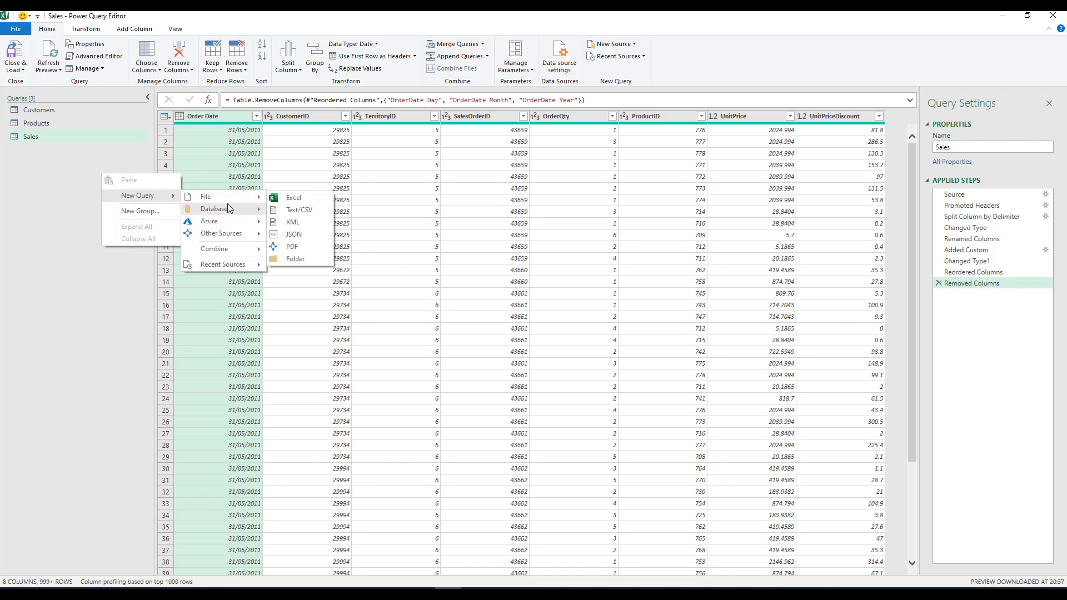
{"action": "left_click", "coordinate": [305, 210]}
{"action": "key", "text": "Escape"}
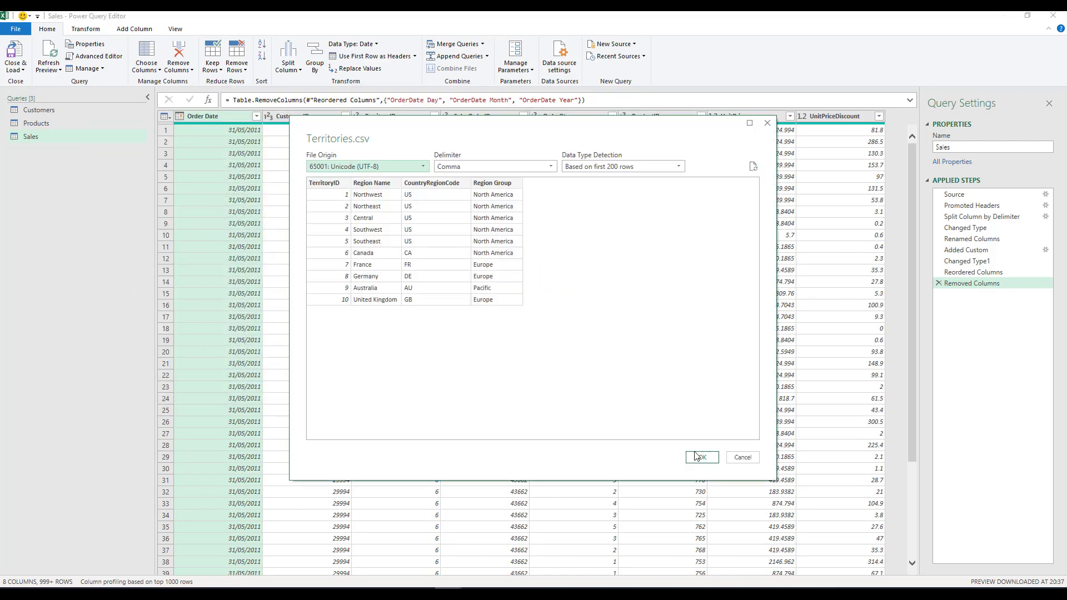
{"action": "left_click", "coordinate": [701, 457]}
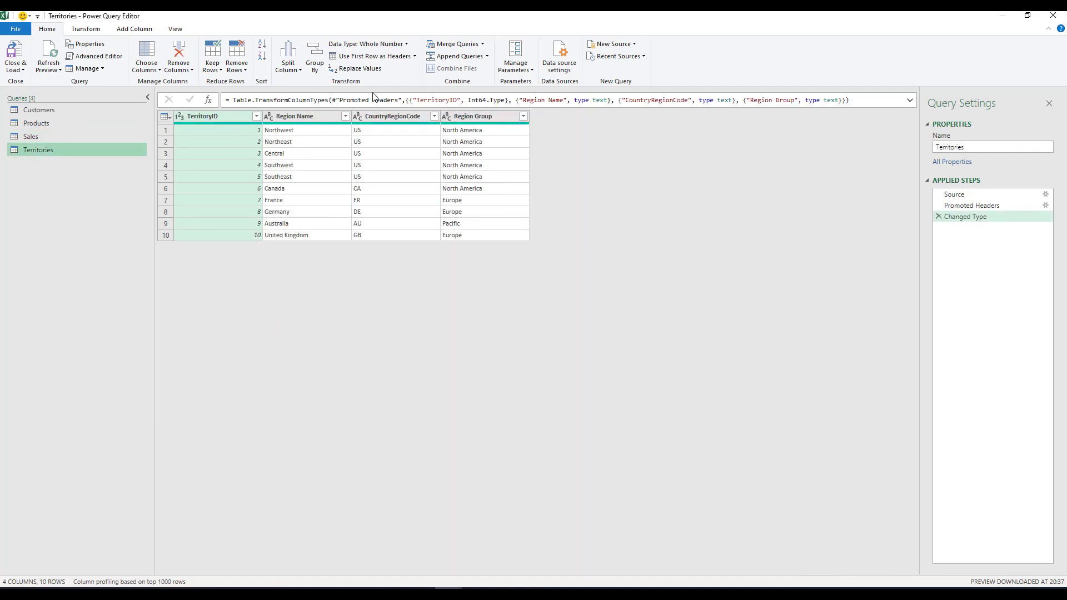
Step: Set the TerritoryID column's data type to Text in the Territories query, replacing the current type conversion
{"action": "left_click", "coordinate": [384, 44]}
{"action": "left_click", "coordinate": [366, 172]}
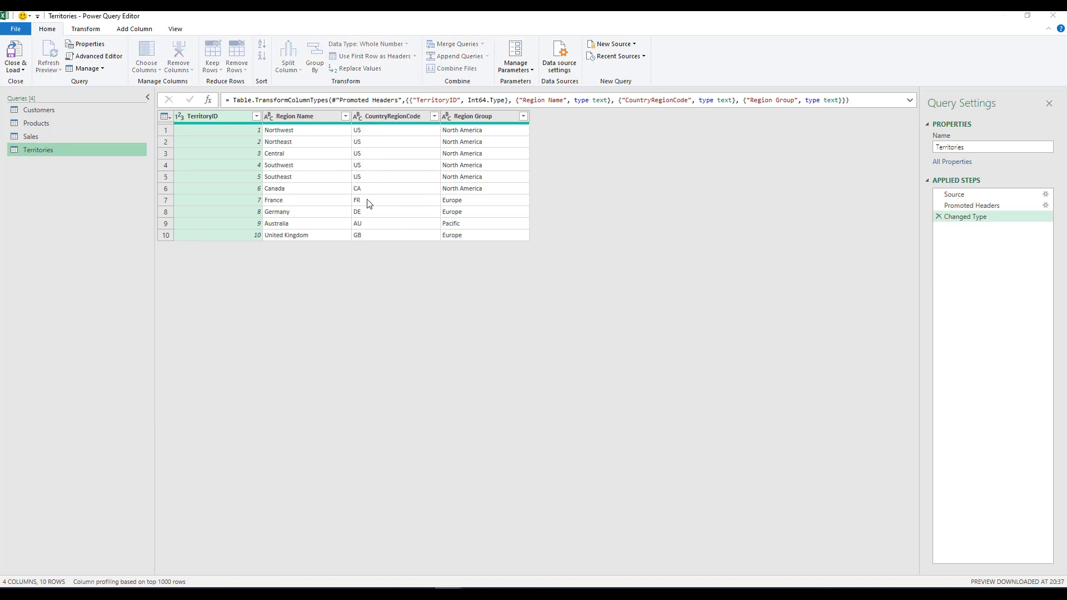
{"action": "left_click", "coordinate": [525, 327]}
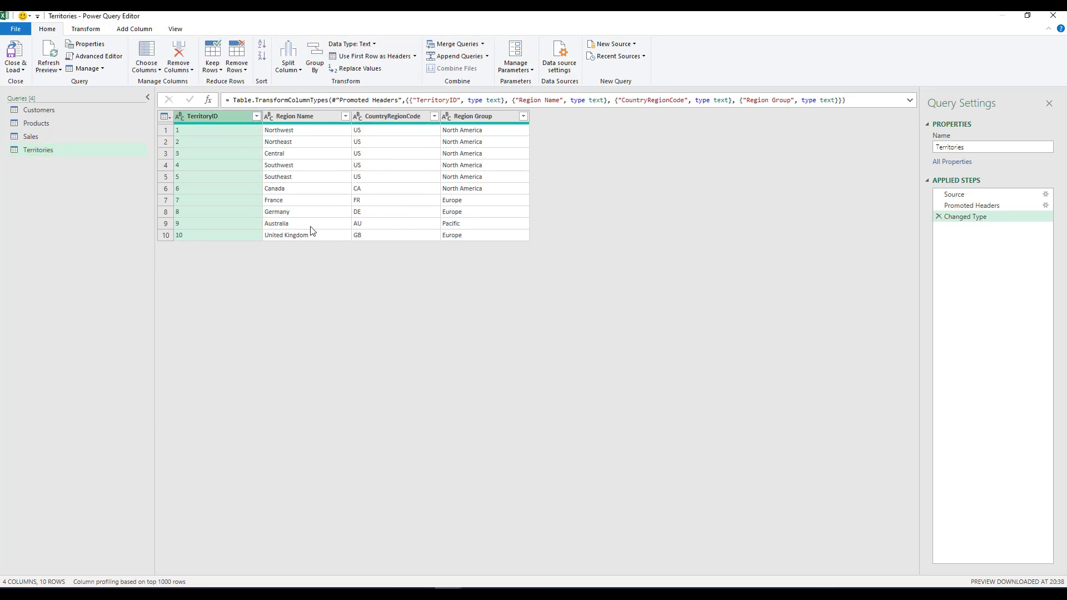
{"action": "left_click", "coordinate": [40, 137]}
{"action": "left_click", "coordinate": [58, 110]}
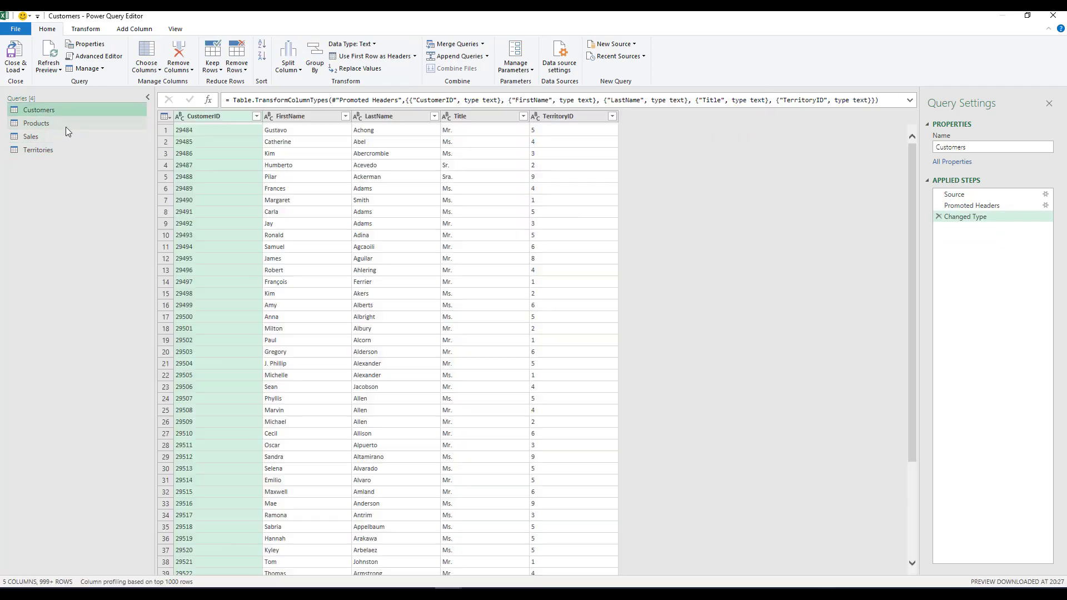
{"action": "left_click", "coordinate": [68, 147]}
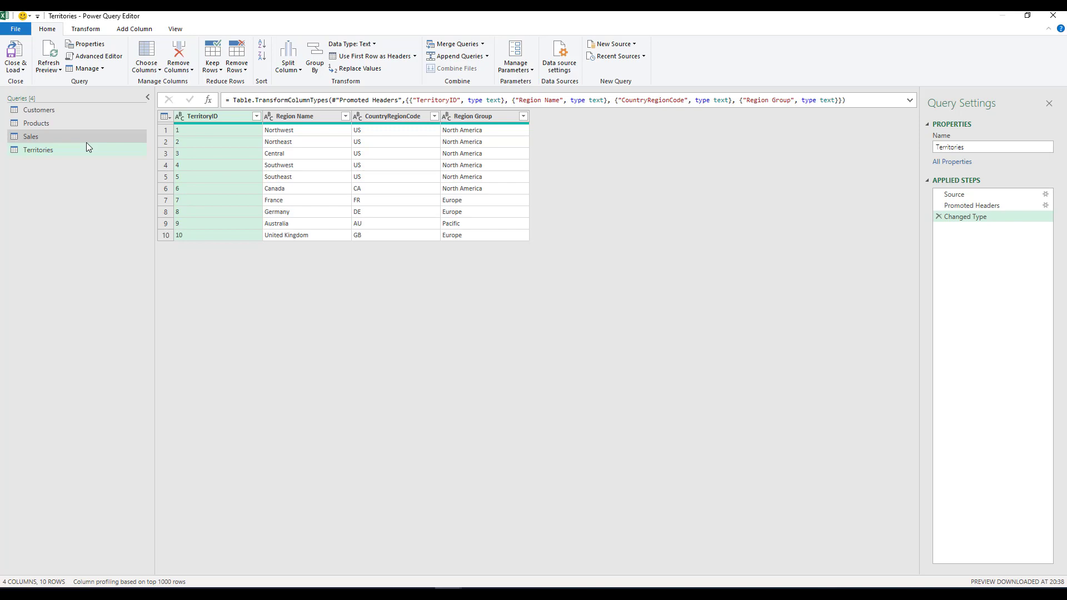
{"action": "left_click", "coordinate": [91, 191]}
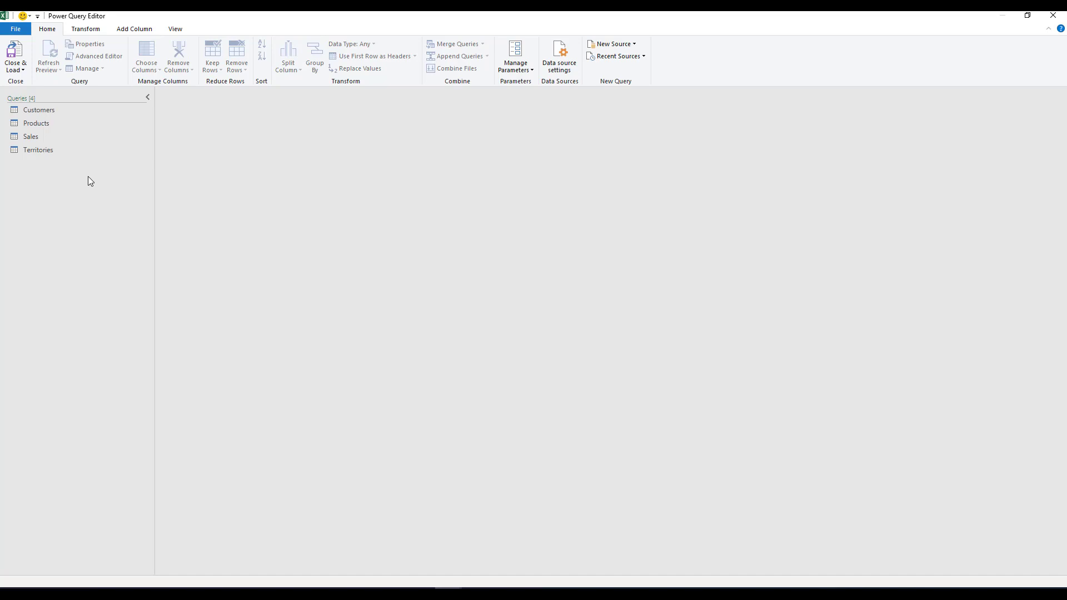
Step: Create a new blank query below the Territories query
{"action": "right_click", "coordinate": [52, 165]}
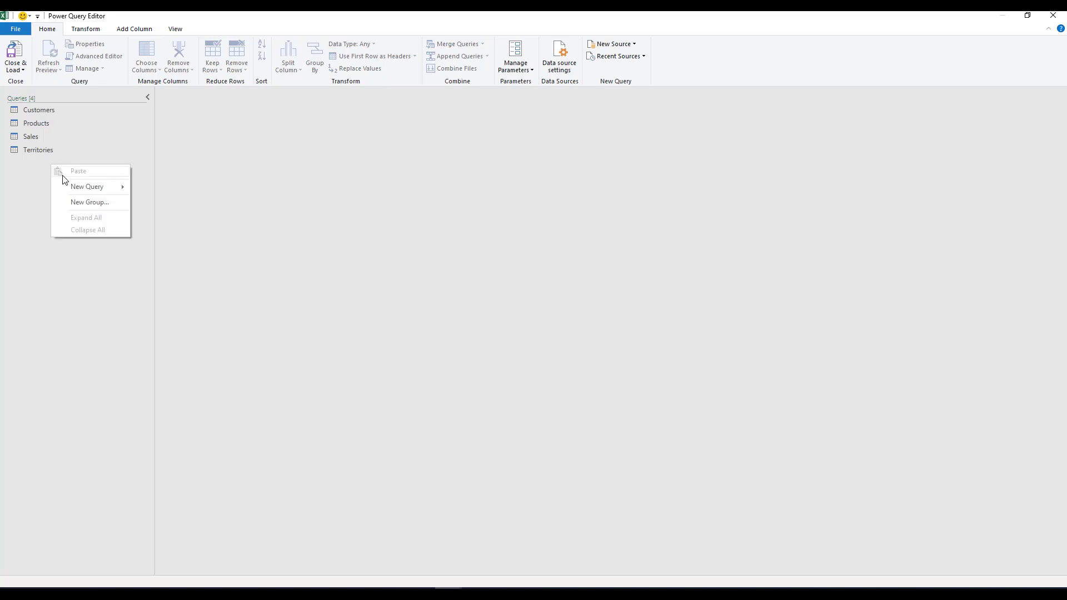
{"action": "mouse_move", "coordinate": [101, 191]}
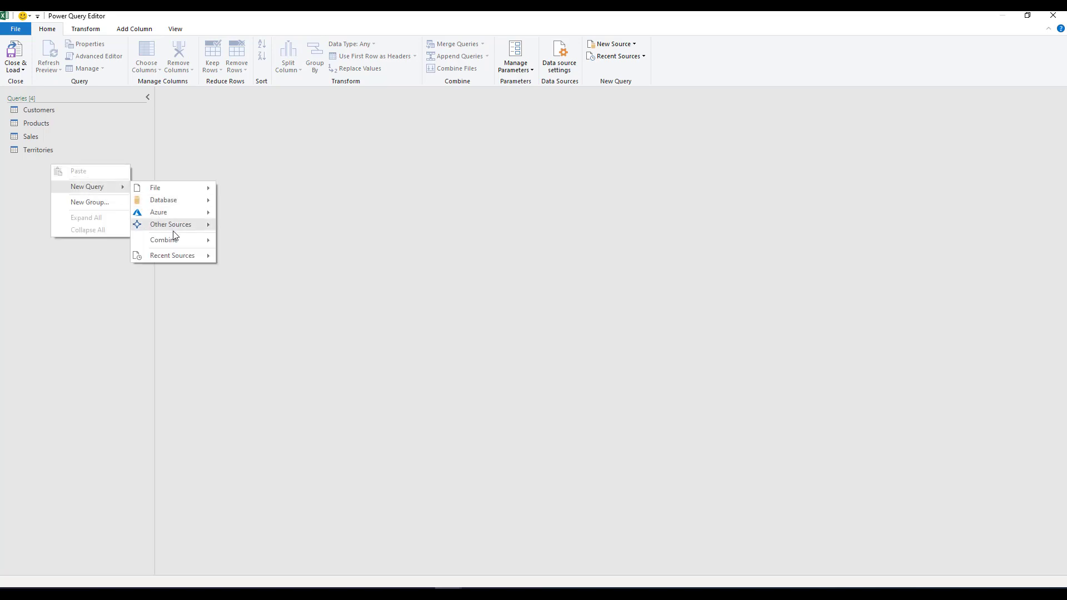
{"action": "mouse_move", "coordinate": [184, 228]}
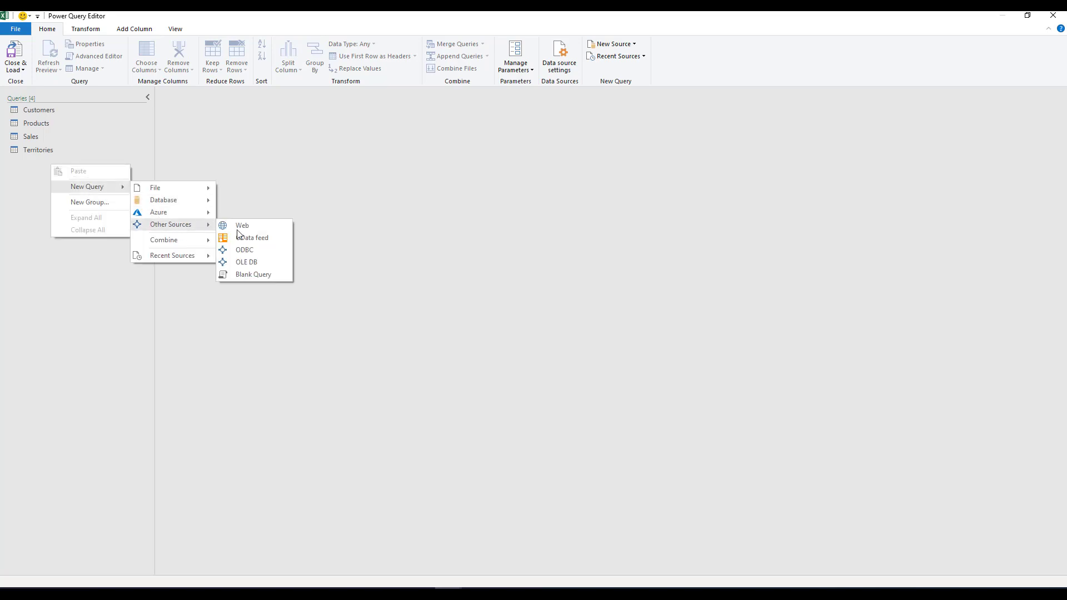
{"action": "left_click", "coordinate": [253, 275]}
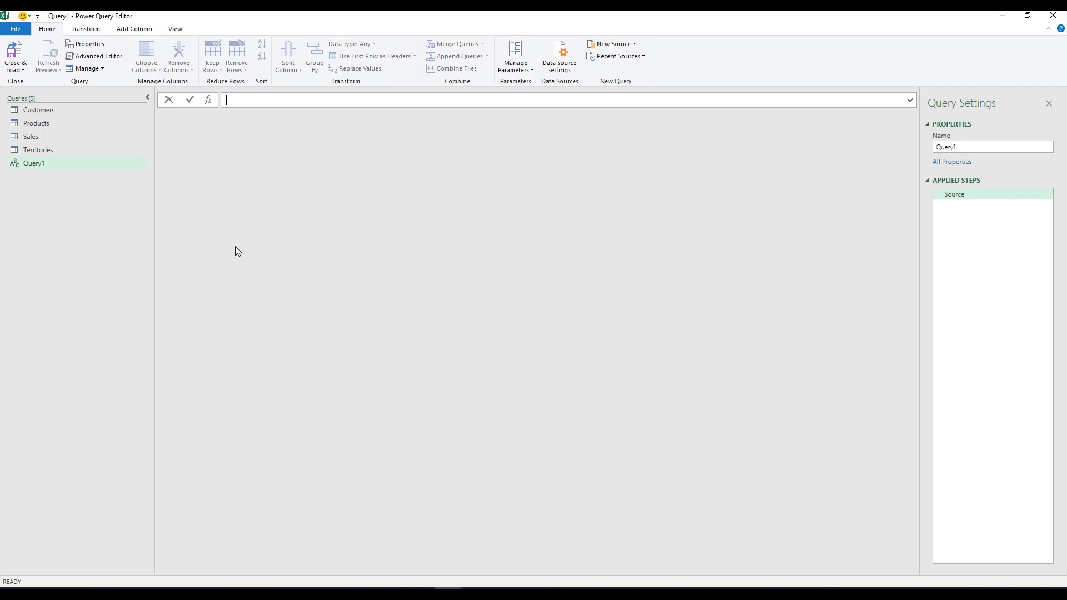
Step: Start a List.Dates formula in the blank query with #date(2011,01,01) as its start date
{"action": "type", "text": "=List"}
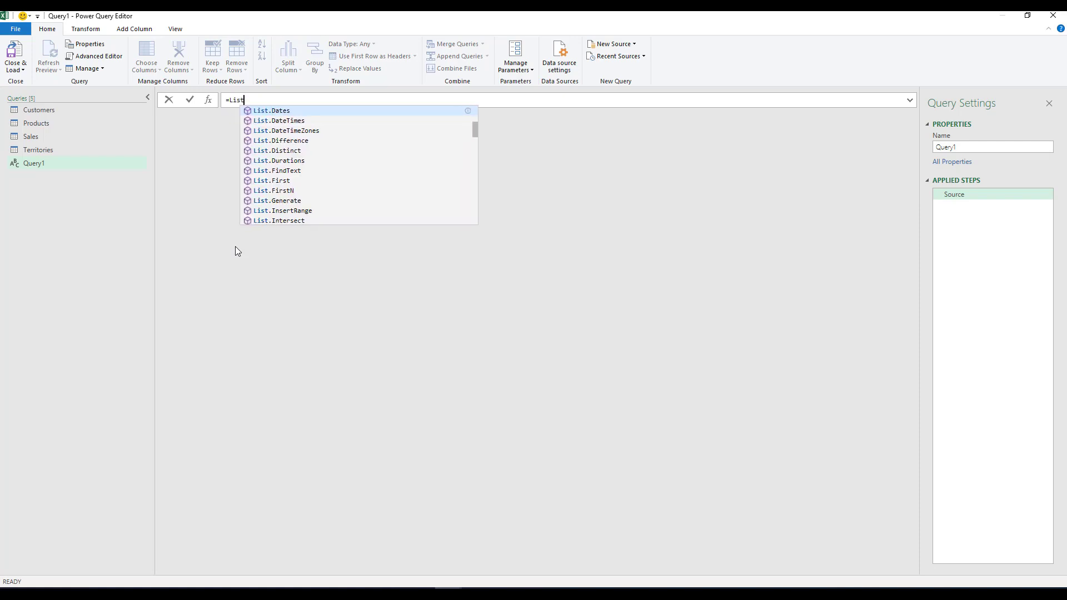
{"action": "key", "text": "Tab"}
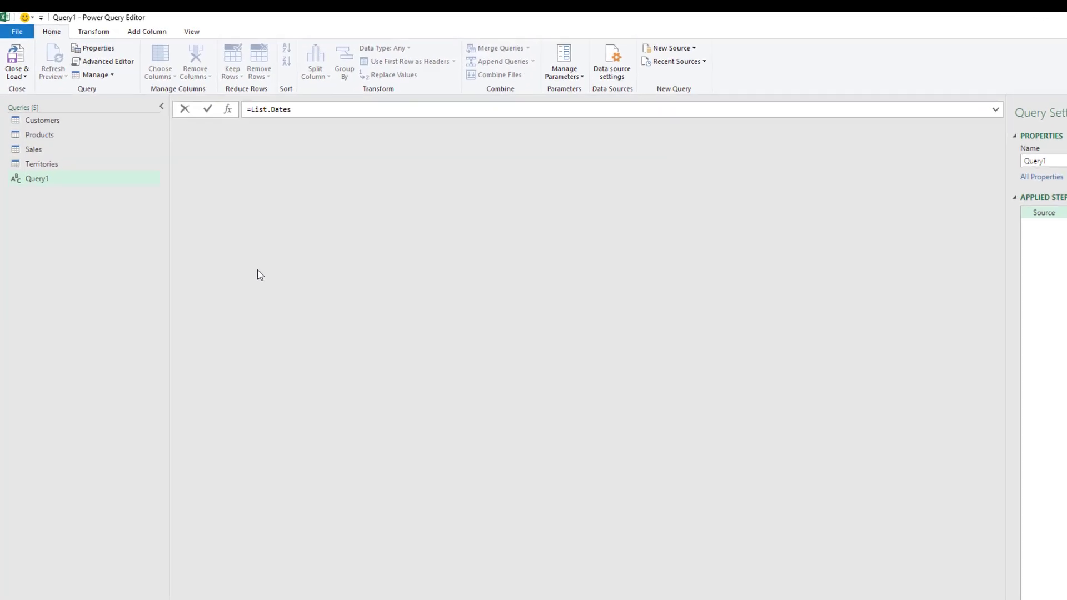
{"action": "type", "text": "("}
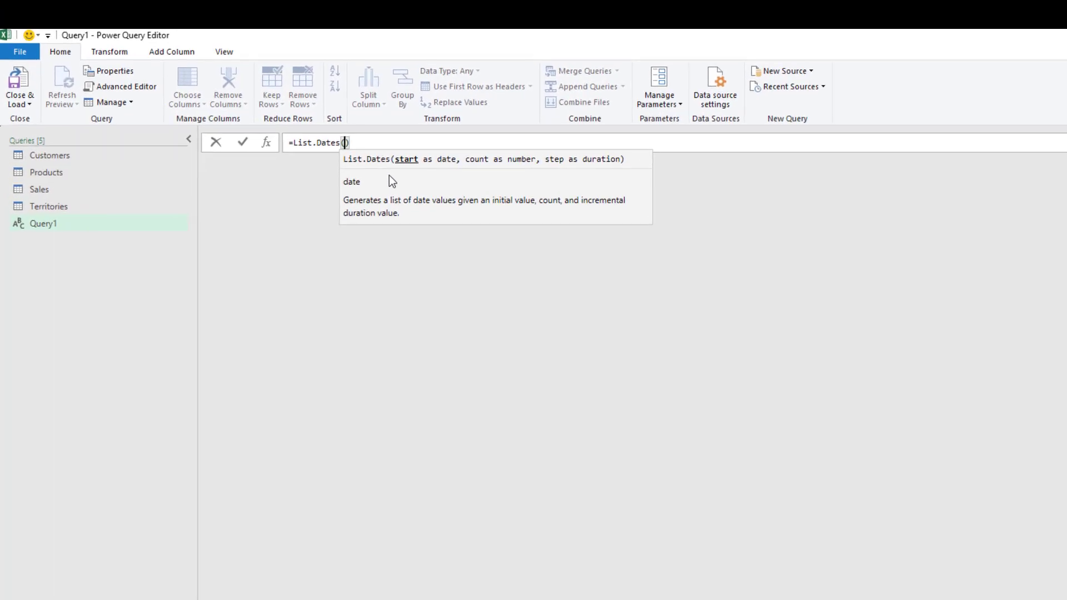
{"action": "type", "text": "#date"}
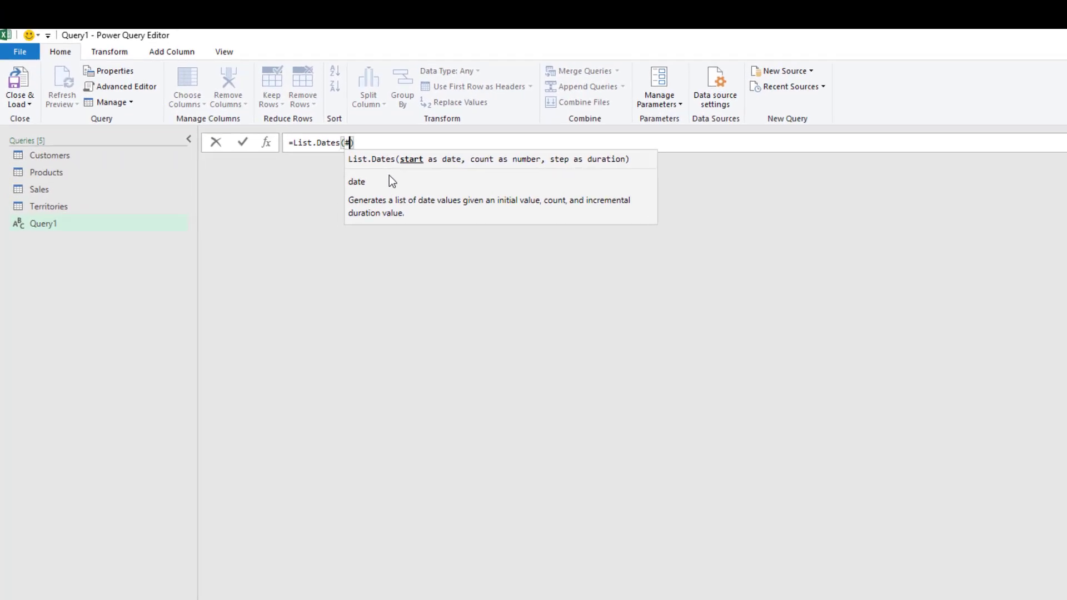
{"action": "type", "text": "("}
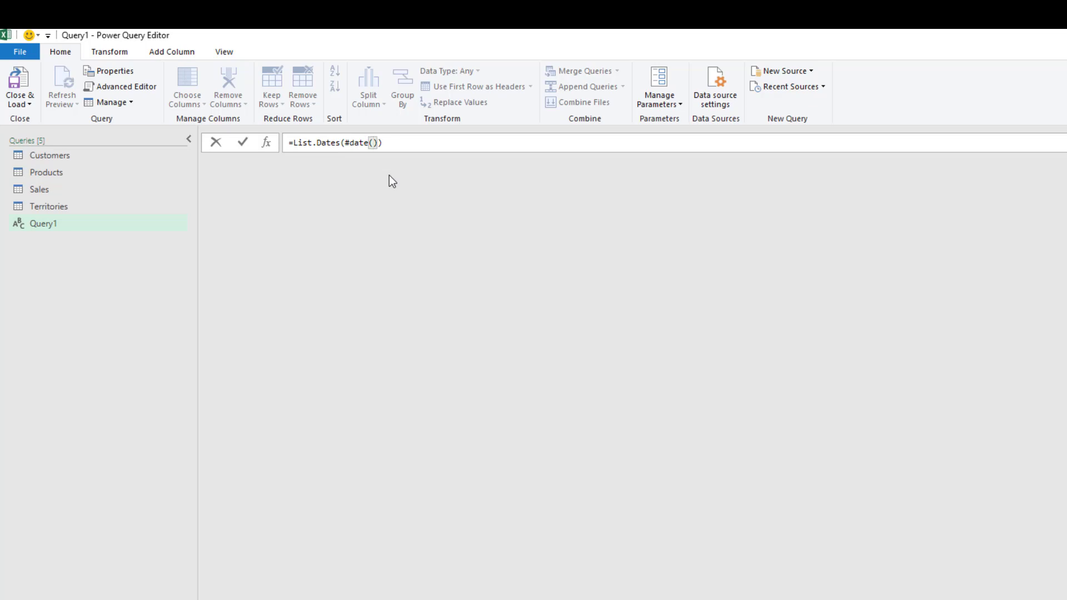
{"action": "type", "text": "2011,01,01"}
{"action": "key", "text": "Right"}
{"action": "type", "text": ","}
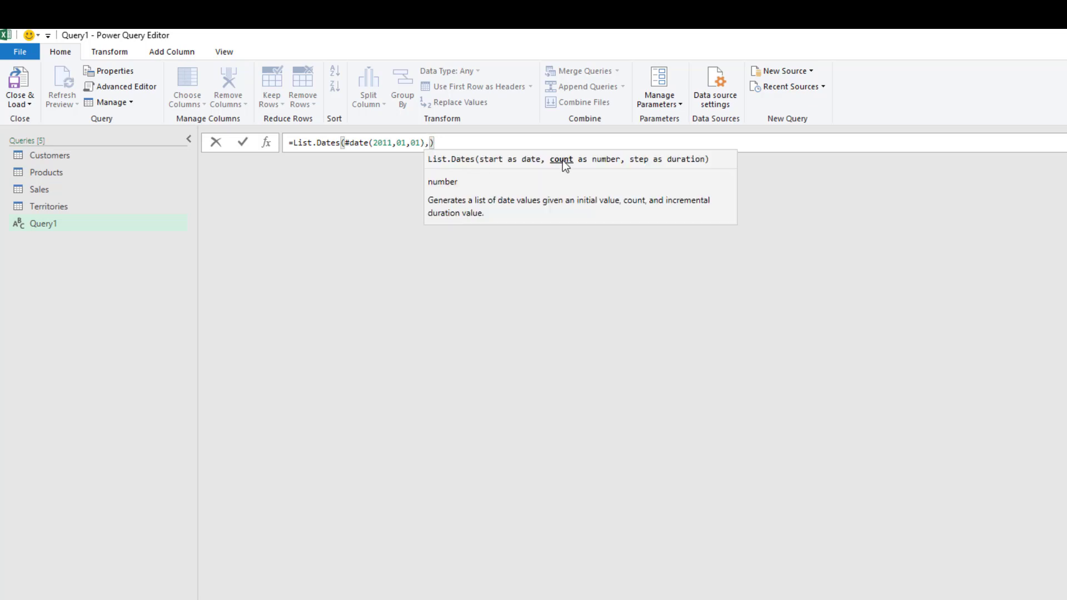
Step: Complete the List.Dates formula with a count of 1000 and a step of #duration(01,0,0,0), and apply it
{"action": "type", "text": "1000"}
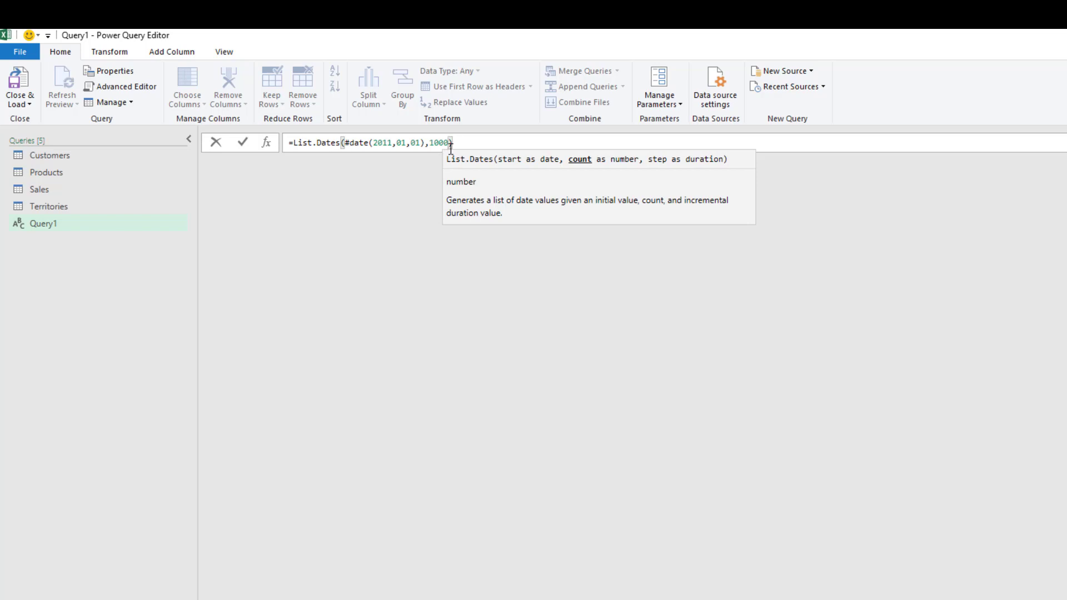
{"action": "type", "text": ","}
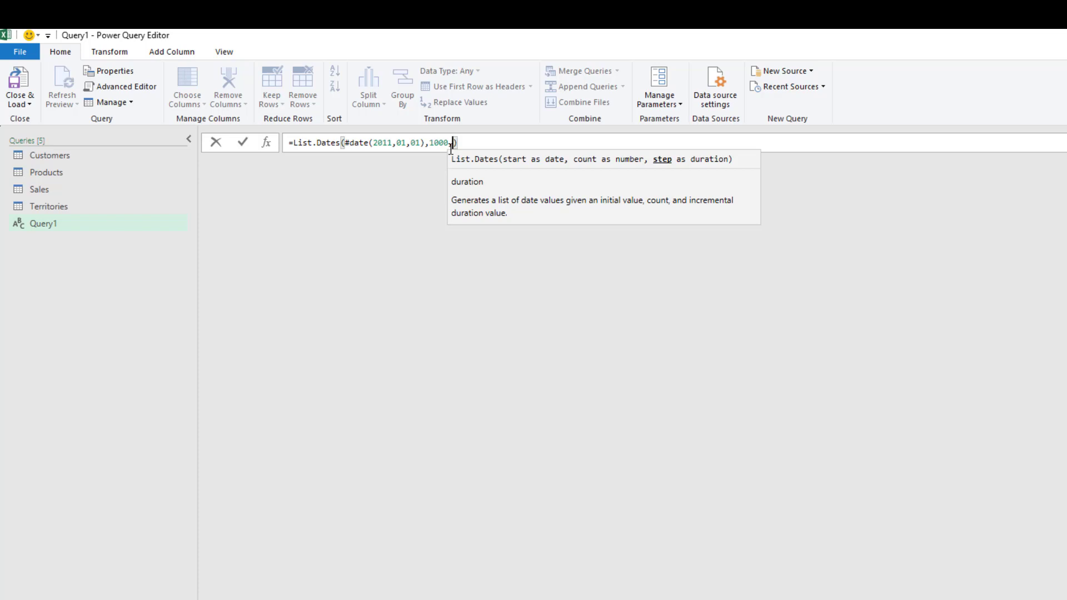
{"action": "type", "text": "#"}
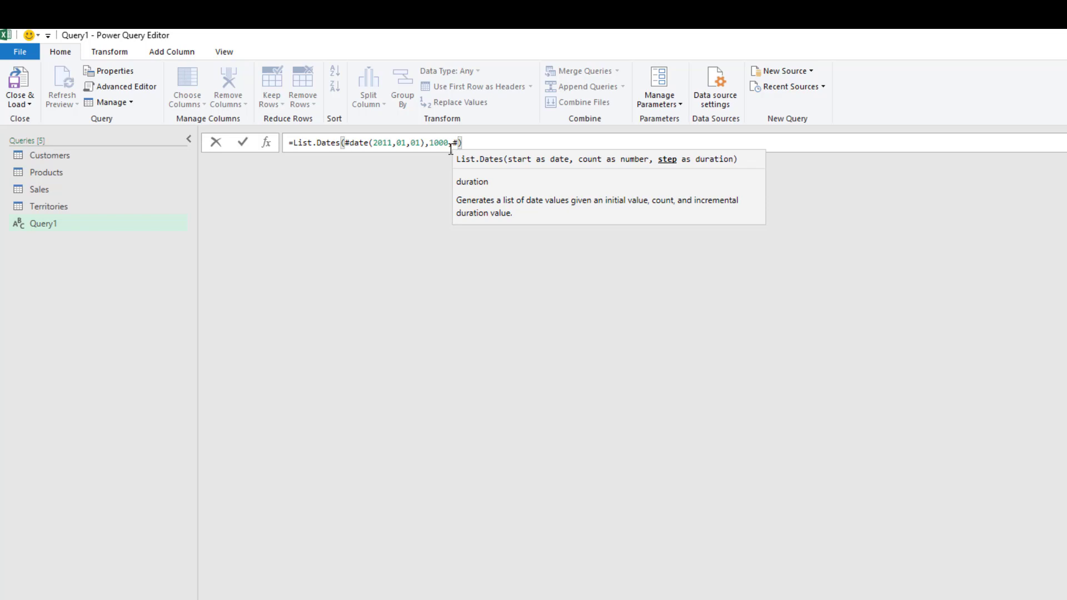
{"action": "type", "text": "duration"}
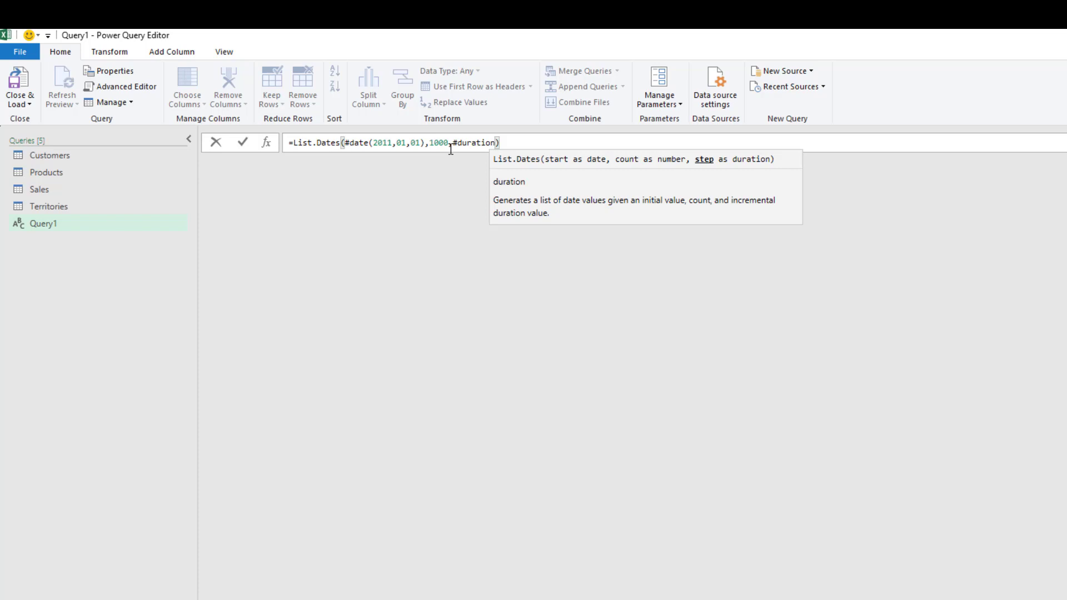
{"action": "type", "text": "("}
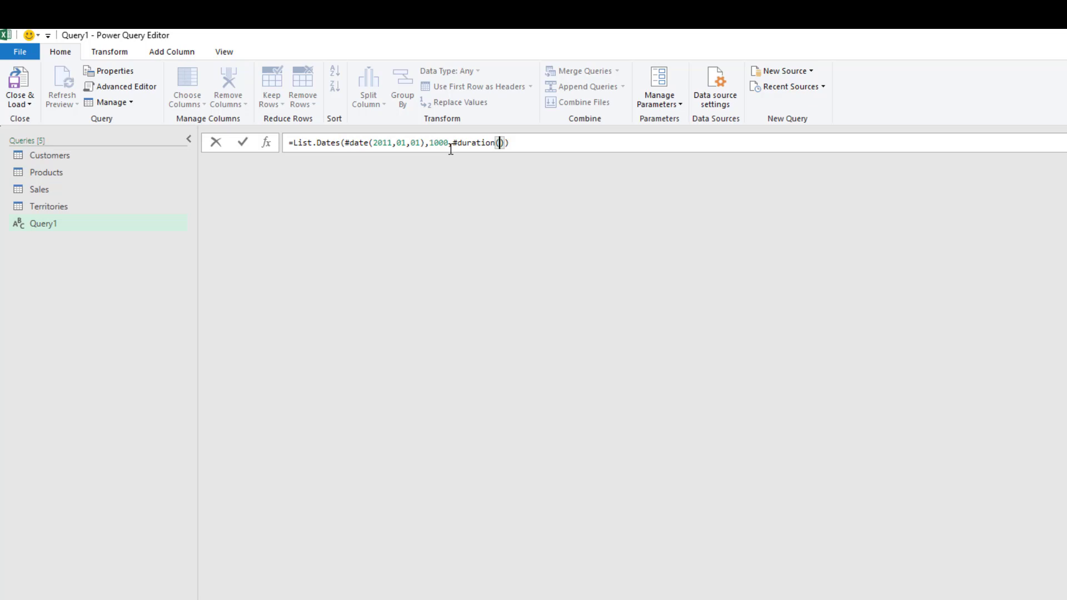
{"action": "type", "text": "01,0,0,01"}
{"action": "key", "text": "Return"}
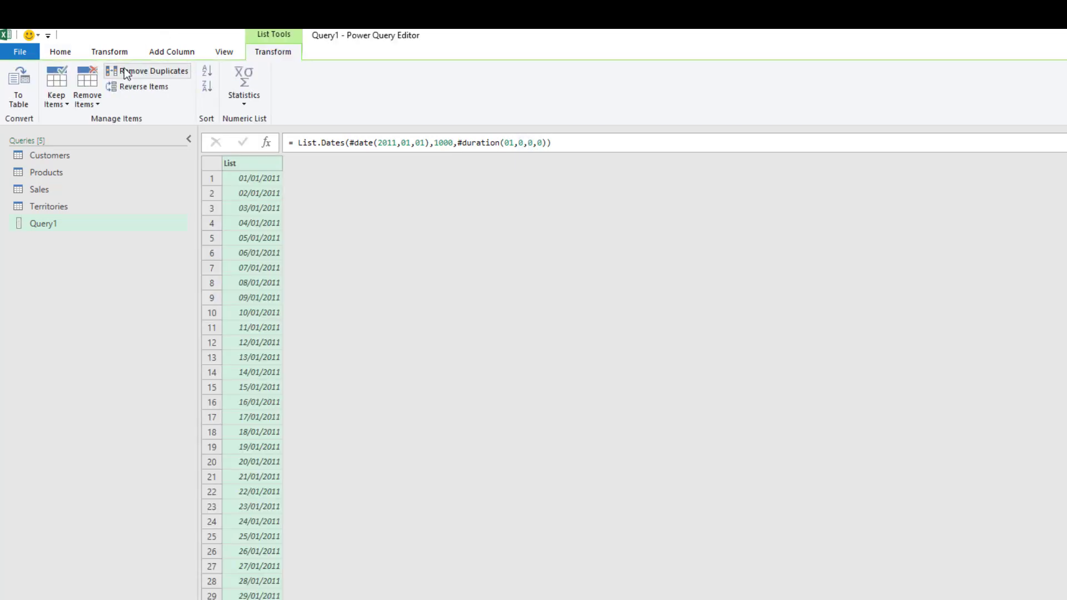
Step: Examine the start date, count and duration arguments of the List.Dates formula
{"action": "left_click", "coordinate": [561, 146]}
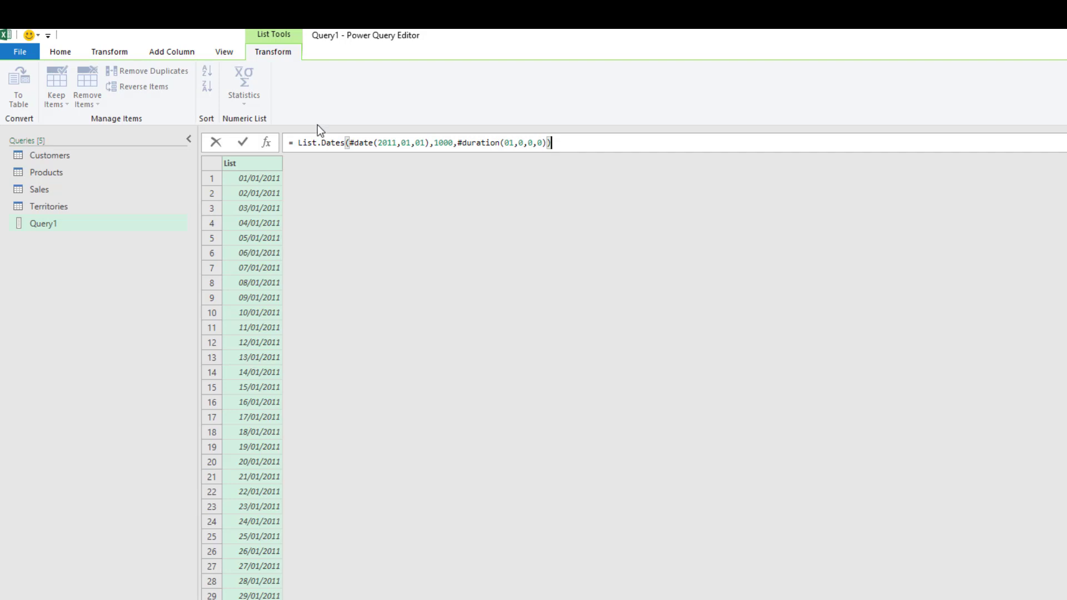
{"action": "left_click", "coordinate": [332, 140]}
{"action": "left_click", "coordinate": [412, 143]}
{"action": "left_click", "coordinate": [444, 142]}
{"action": "left_click", "coordinate": [508, 142]}
{"action": "left_click", "coordinate": [476, 142]}
{"action": "left_click", "coordinate": [505, 142]}
{"action": "left_click", "coordinate": [520, 142]}
{"action": "left_click", "coordinate": [530, 143]}
{"action": "left_click", "coordinate": [533, 143]}
{"action": "left_click", "coordinate": [509, 143]}
Step: Replace the count of 1000 in the List.Dates formula with #date(2014,12,31)-#date(2011,01,01) and apply it
{"action": "double_click", "coordinate": [446, 143]}
{"action": "key", "text": "BackSpace"}
{"action": "type", "text": "#date(2014"}
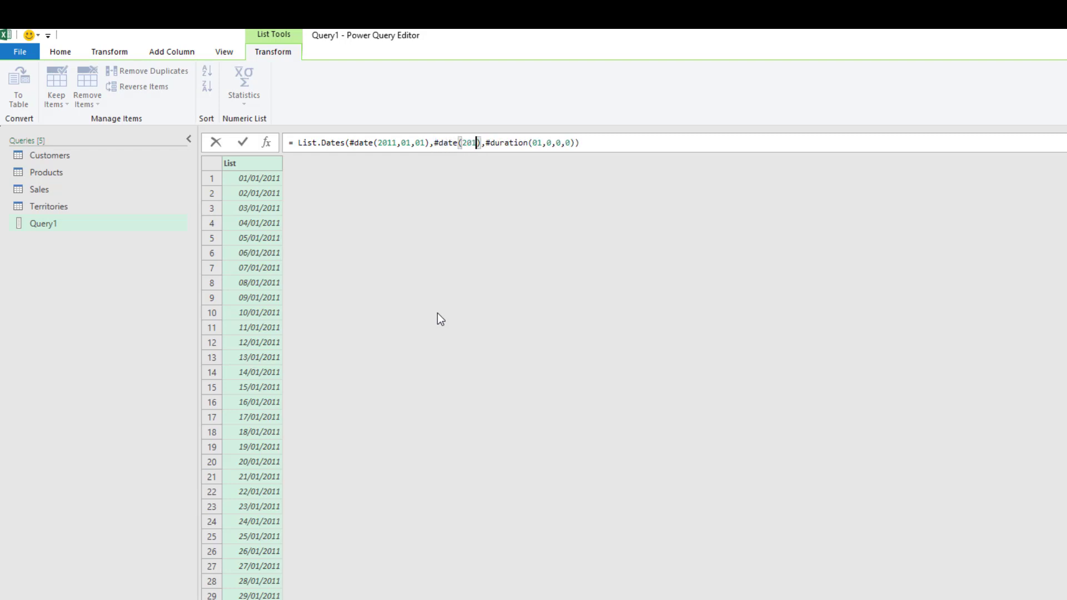
{"action": "type", "text": ",12,31"}
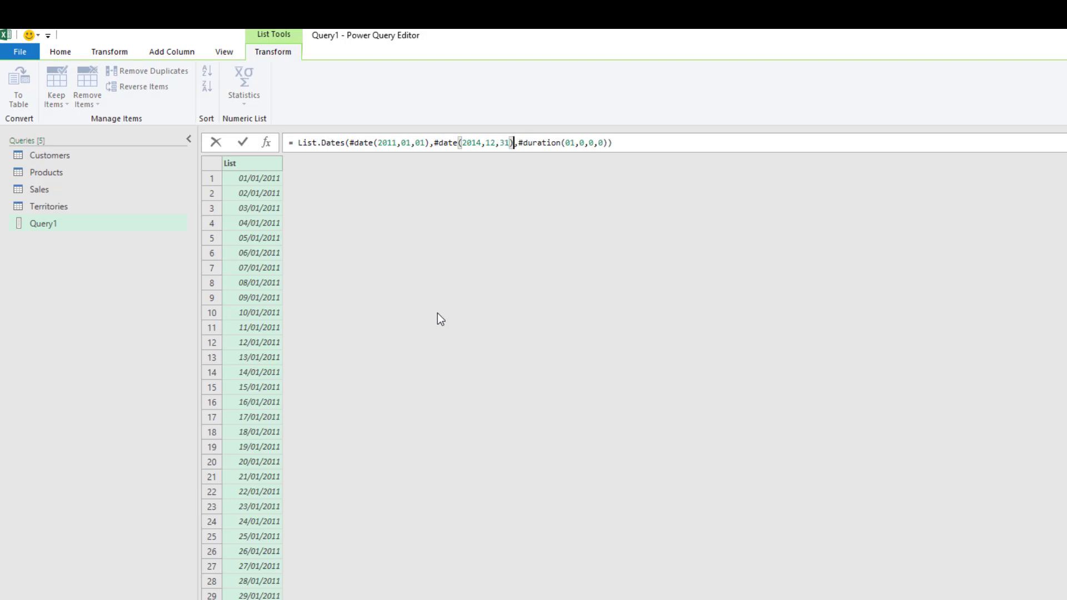
{"action": "type", "text": ")-"}
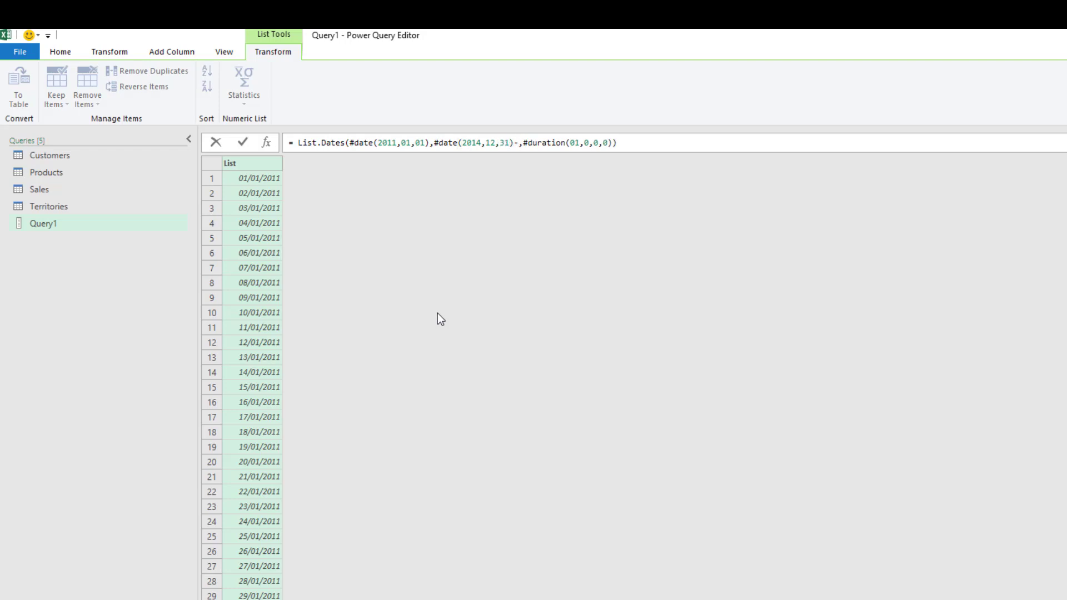
{"action": "type", "text": "#date("}
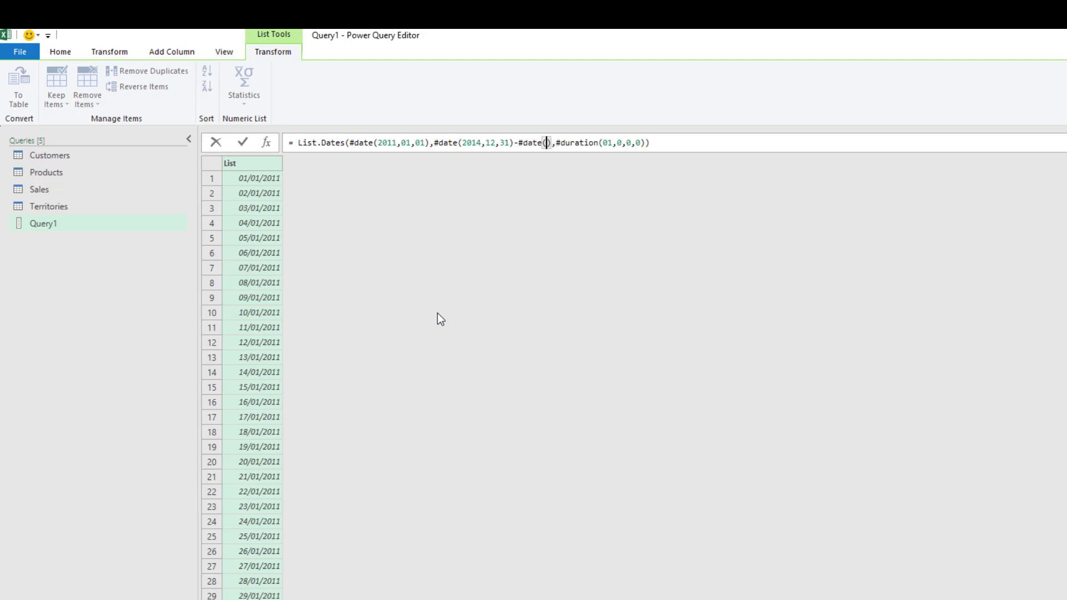
{"action": "type", "text": "2011,01,01"}
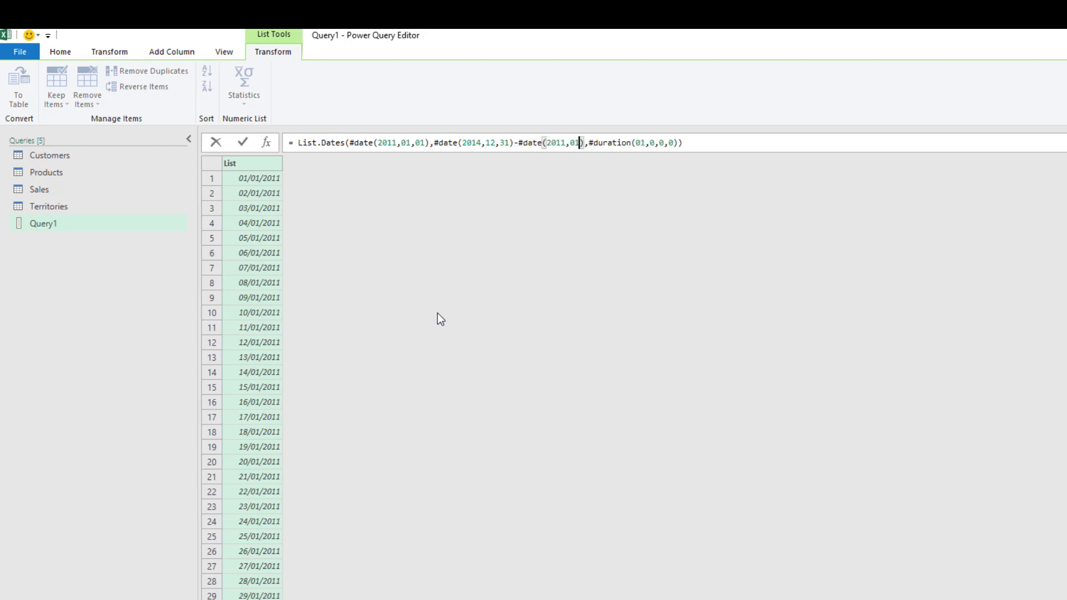
{"action": "left_click", "coordinate": [598, 143]}
{"action": "left_click", "coordinate": [520, 143]}
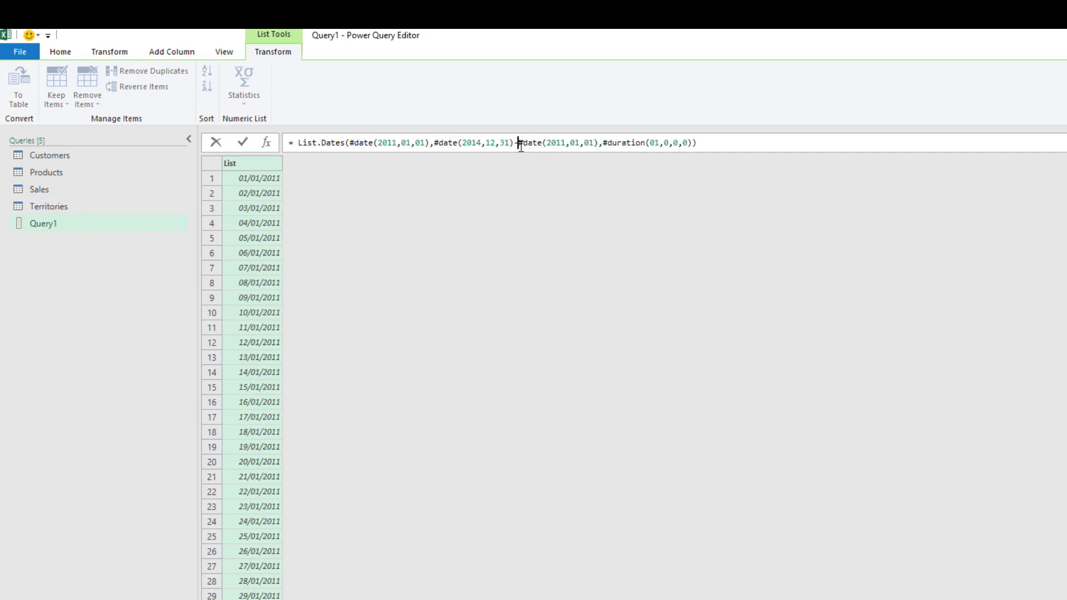
{"action": "key", "text": "Return"}
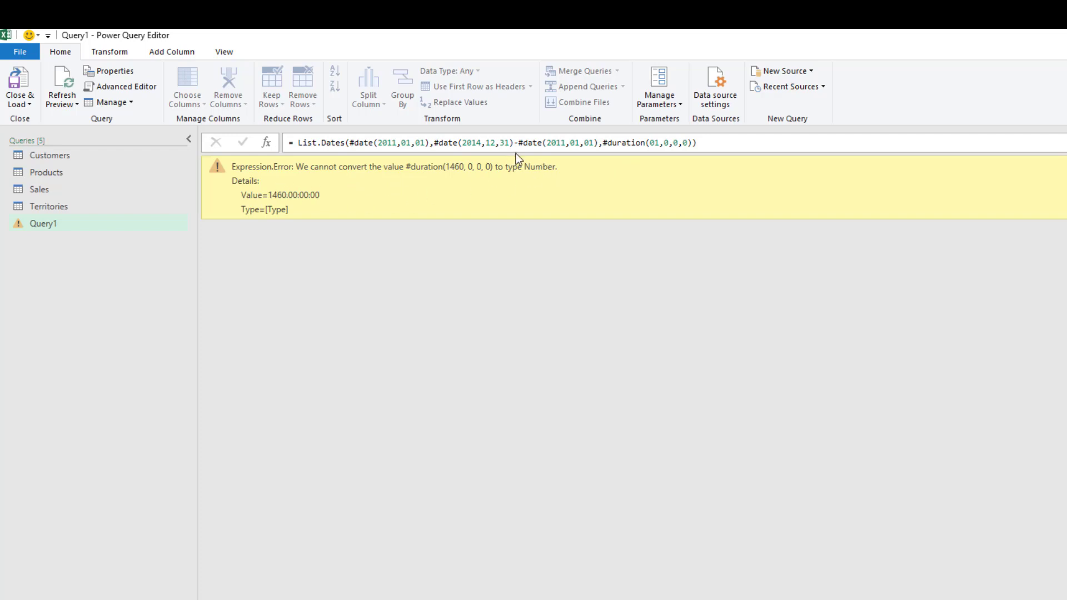
Step: Wrap the date subtraction in the List.Dates formula in Number.From() and apply the formula
{"action": "left_click_drag", "start_coordinate": [599, 142], "coordinate": [435, 142]}
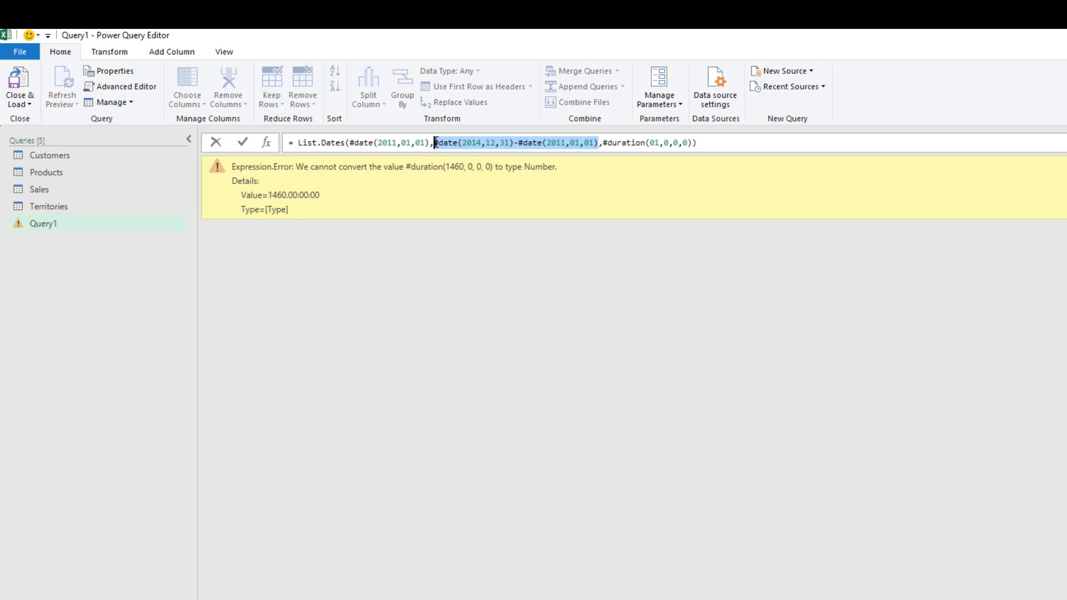
{"action": "left_click", "coordinate": [435, 143]}
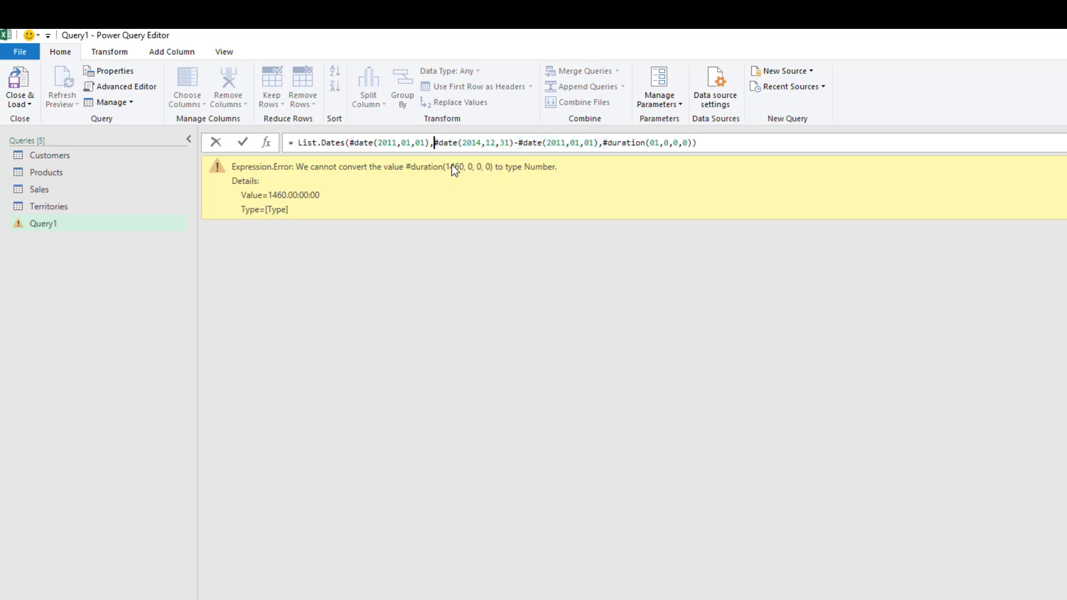
{"action": "left_click_drag", "start_coordinate": [600, 142], "coordinate": [436, 145]}
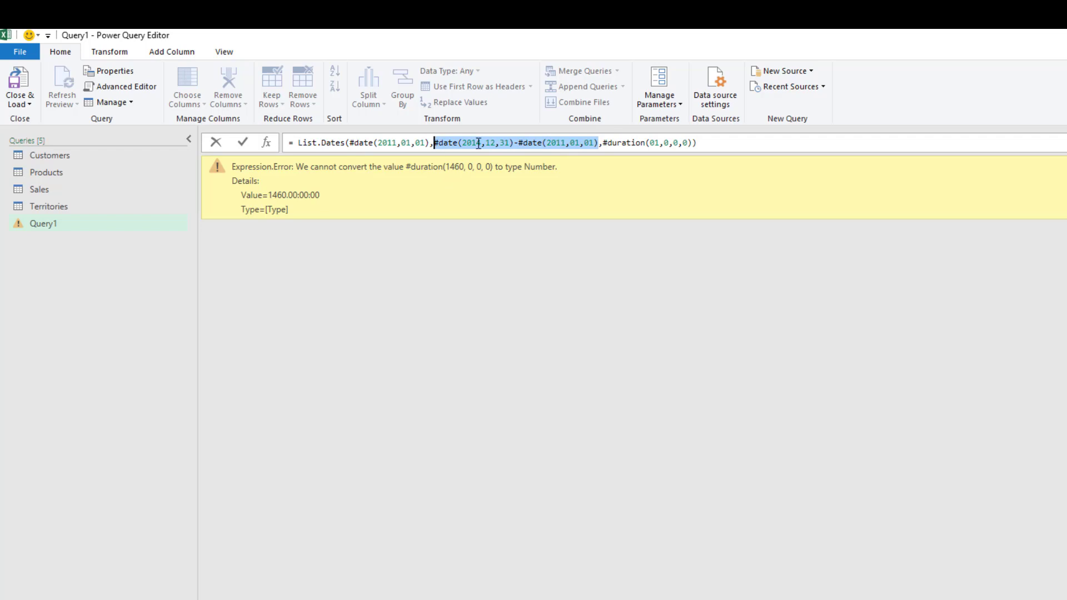
{"action": "left_click", "coordinate": [436, 149]}
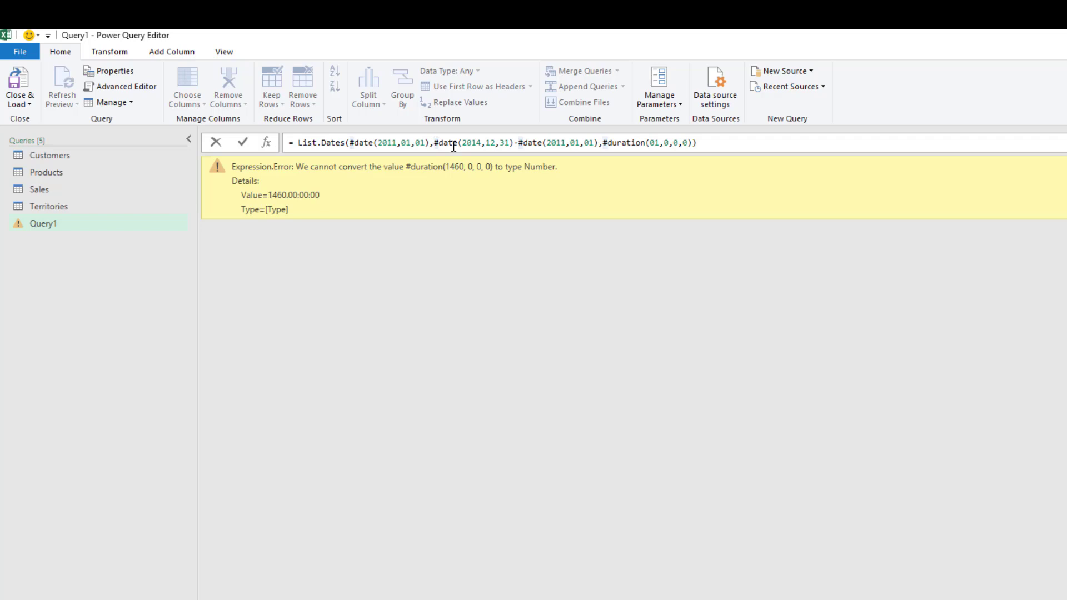
{"action": "left_click_drag", "start_coordinate": [598, 144], "coordinate": [437, 140]}
{"action": "left_click", "coordinate": [435, 143]}
{"action": "type", "text": "Number."}
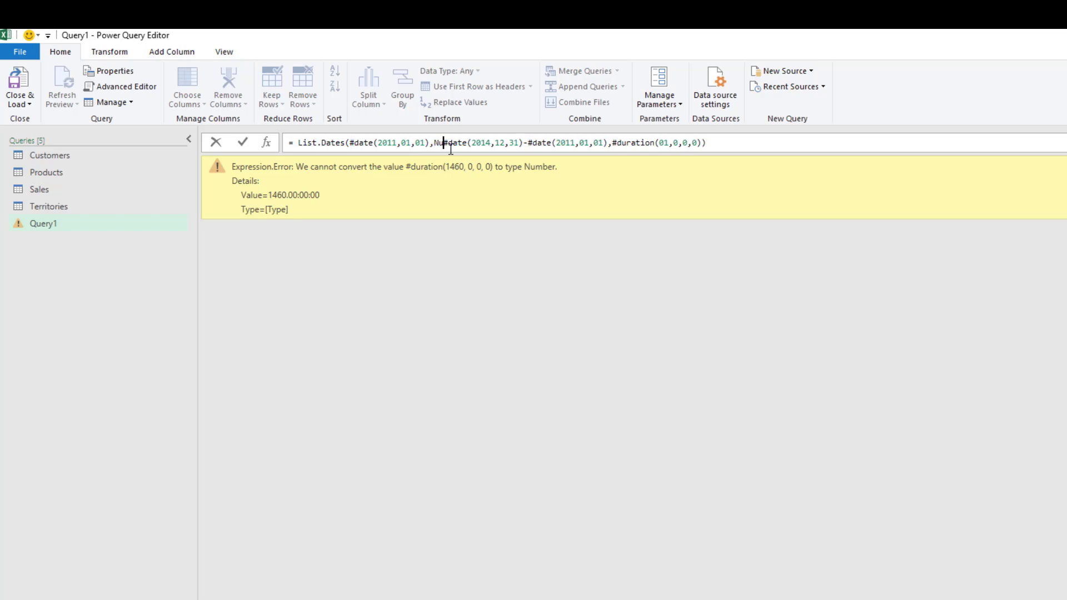
{"action": "type", "text": "From("}
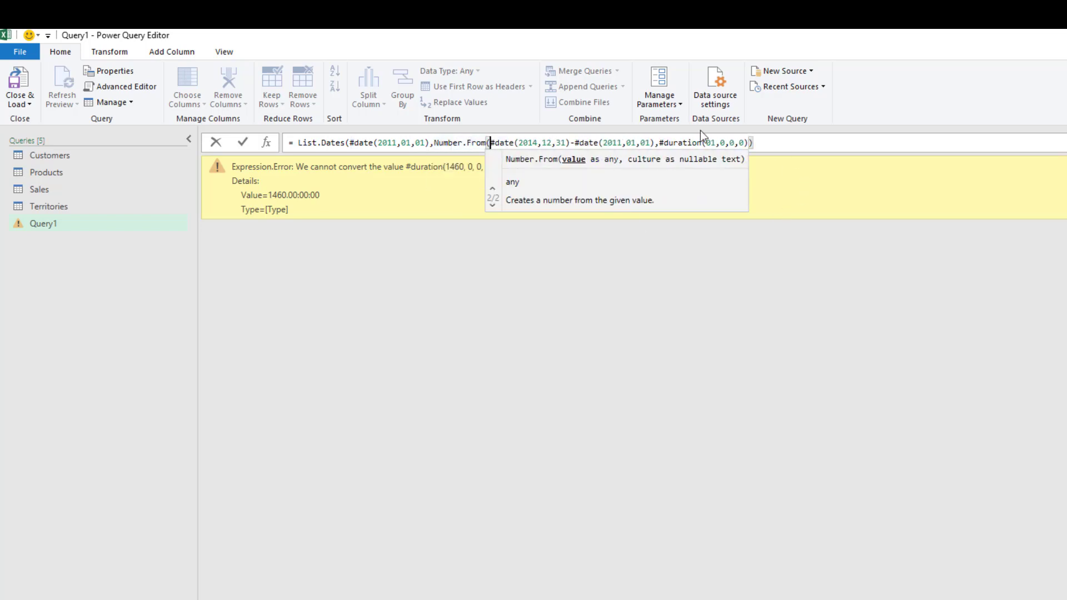
{"action": "left_click", "coordinate": [653, 142]}
{"action": "type", "text": ")"}
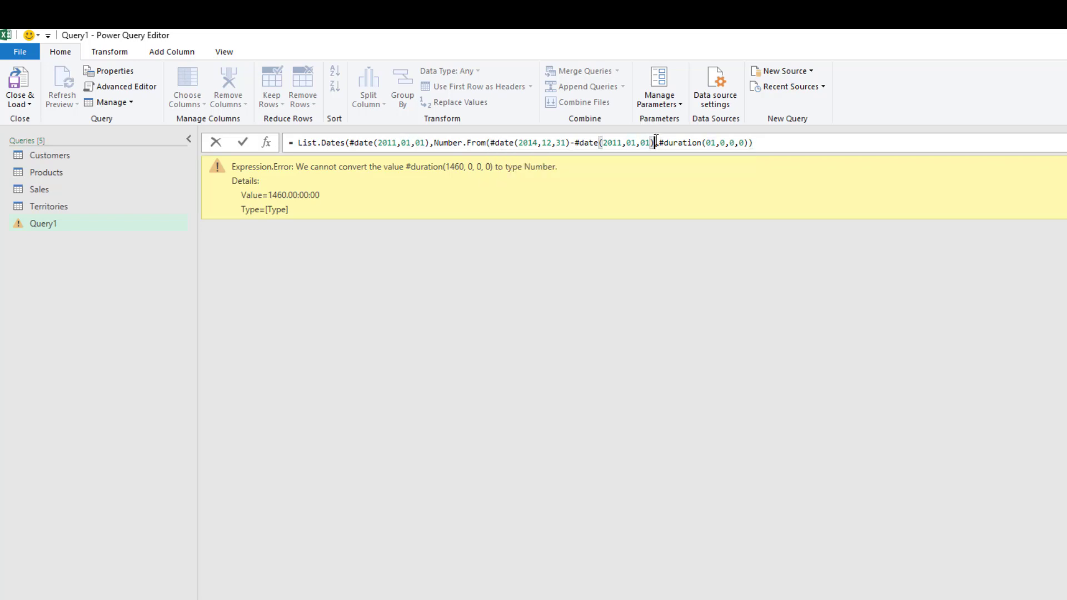
{"action": "type", "text": ")"}
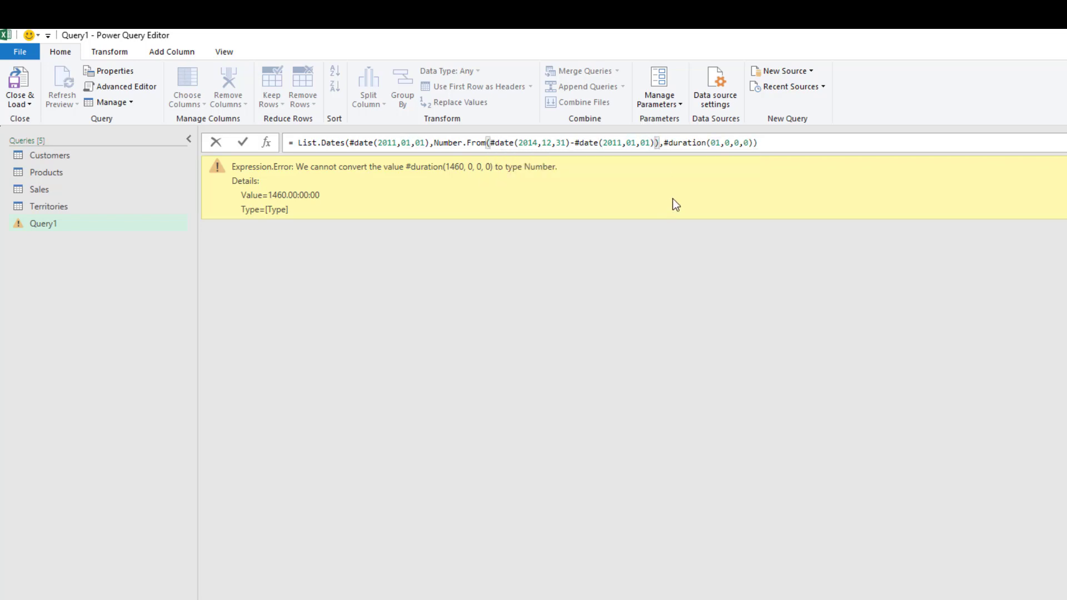
{"action": "key", "text": "Return"}
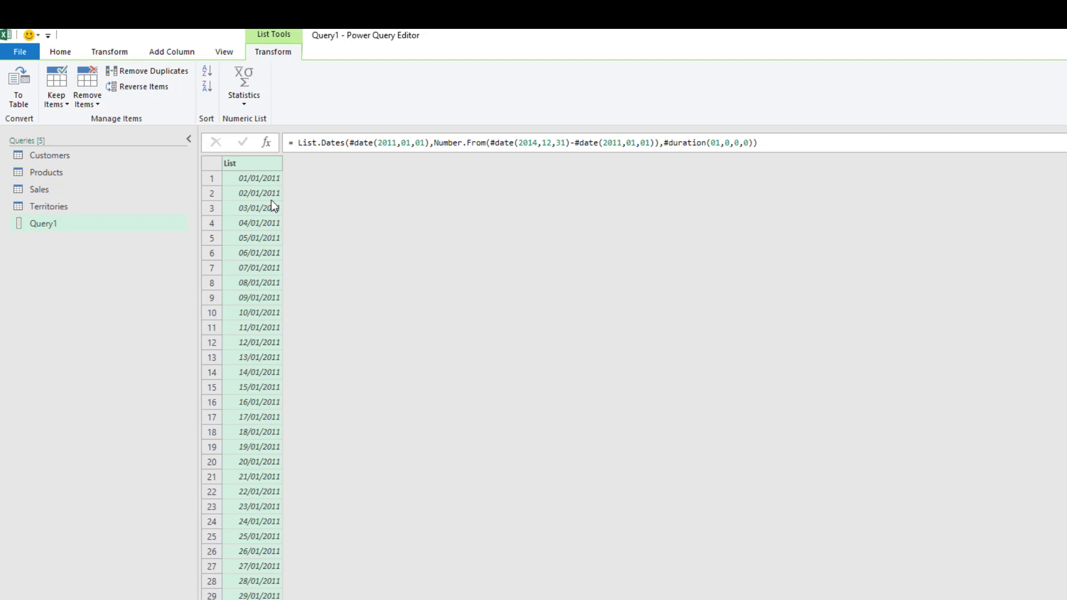
Step: Convert the date list to a table with no delimiter and set the resulting column's data type to Date
{"action": "scroll", "coordinate": [247, 224], "scroll_direction": "down", "scroll_amount": 20}
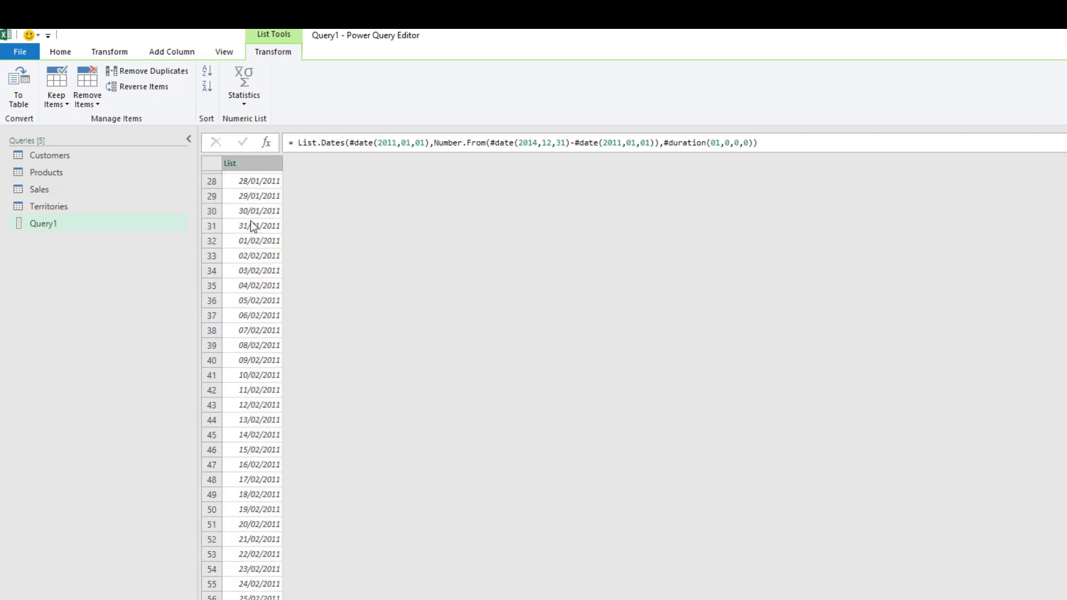
{"action": "scroll", "coordinate": [300, 243], "scroll_direction": "up", "scroll_amount": 20}
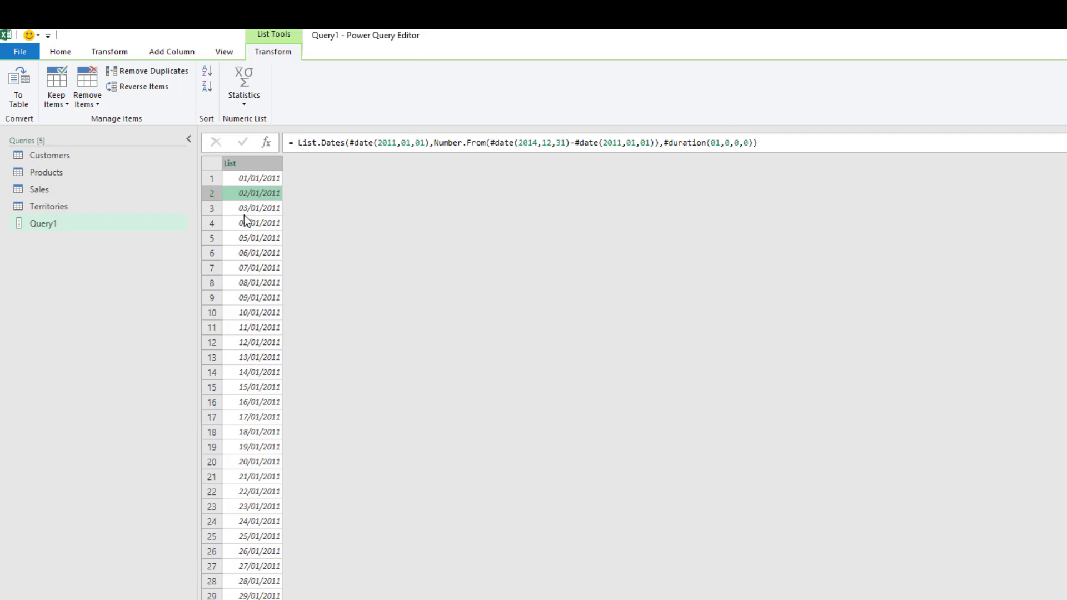
{"action": "left_click", "coordinate": [17, 92]}
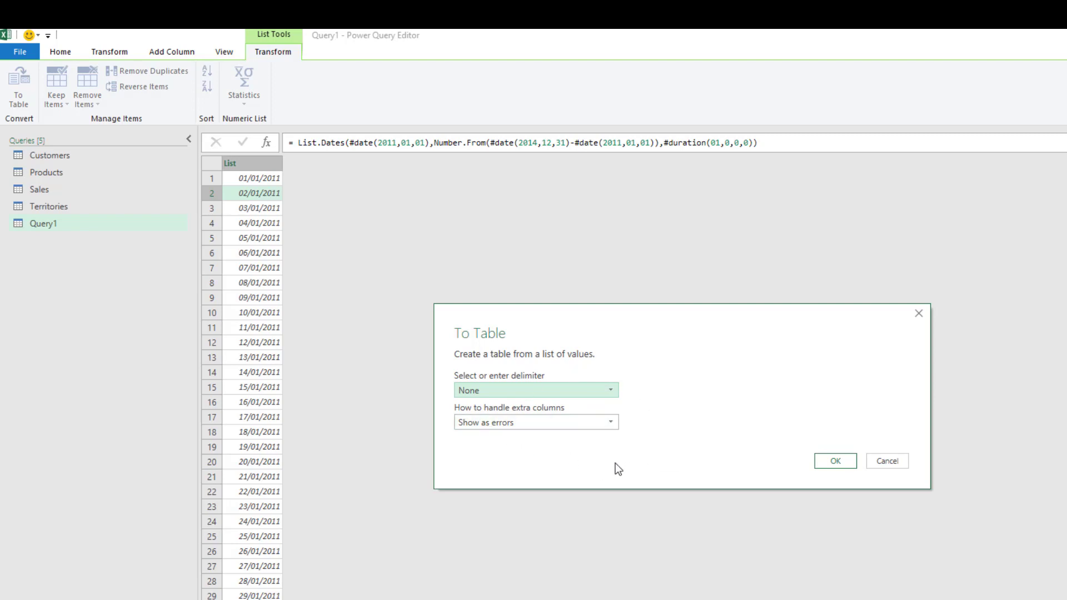
{"action": "left_click", "coordinate": [829, 455]}
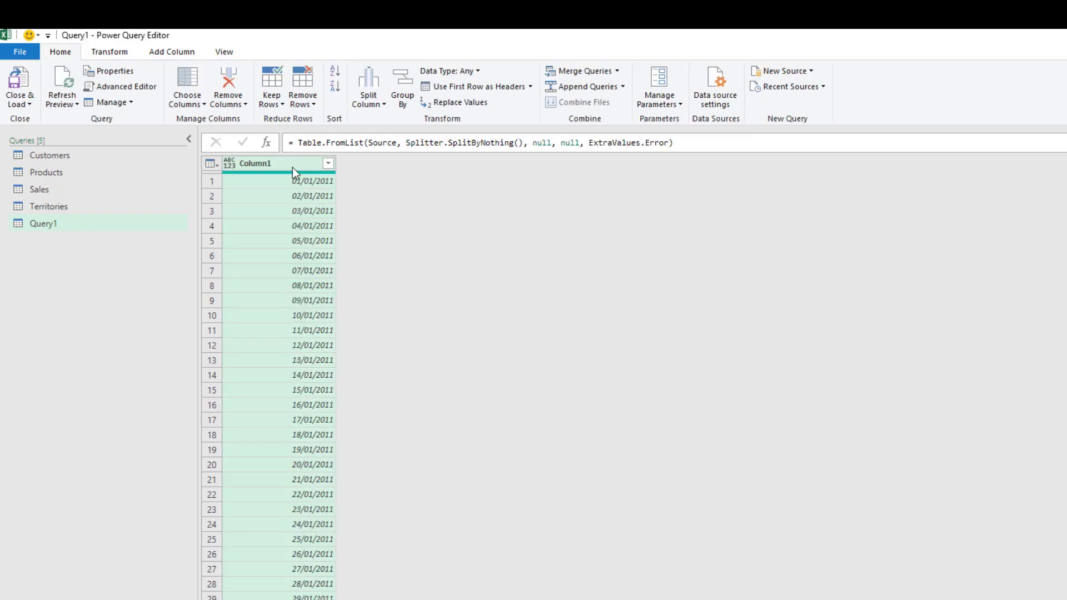
{"action": "left_click", "coordinate": [455, 74]}
{"action": "left_click", "coordinate": [472, 166]}
Step: Rename the table's column as Date and the query as Calendar
{"action": "double_click", "coordinate": [292, 162]}
{"action": "type", "text": "Date"}
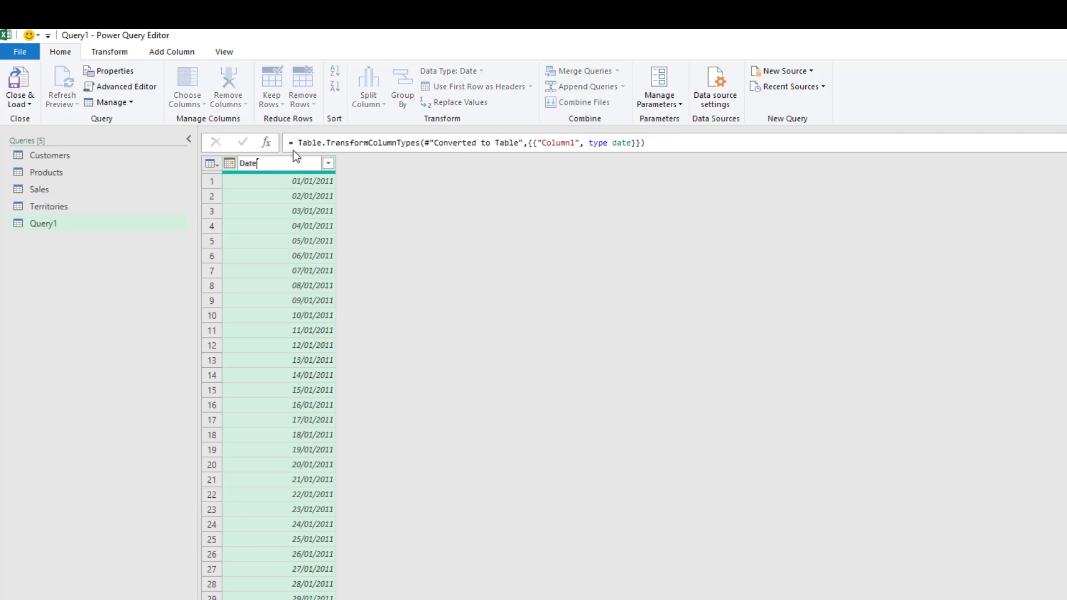
{"action": "key", "text": "Return"}
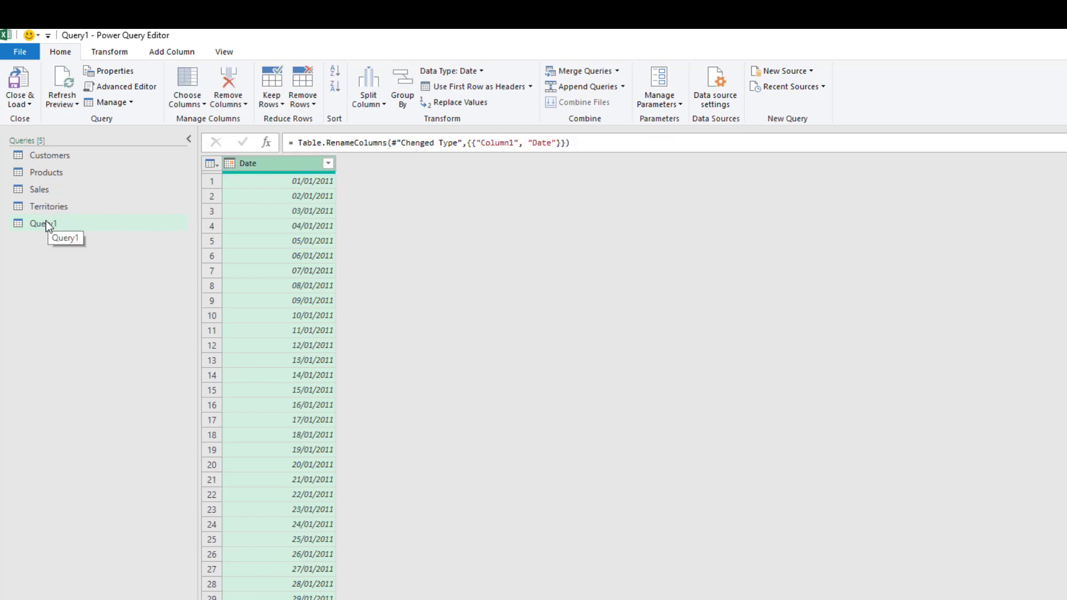
{"action": "double_click", "coordinate": [45, 222]}
{"action": "type", "text": "Calendar"}
{"action": "key", "text": "Return"}
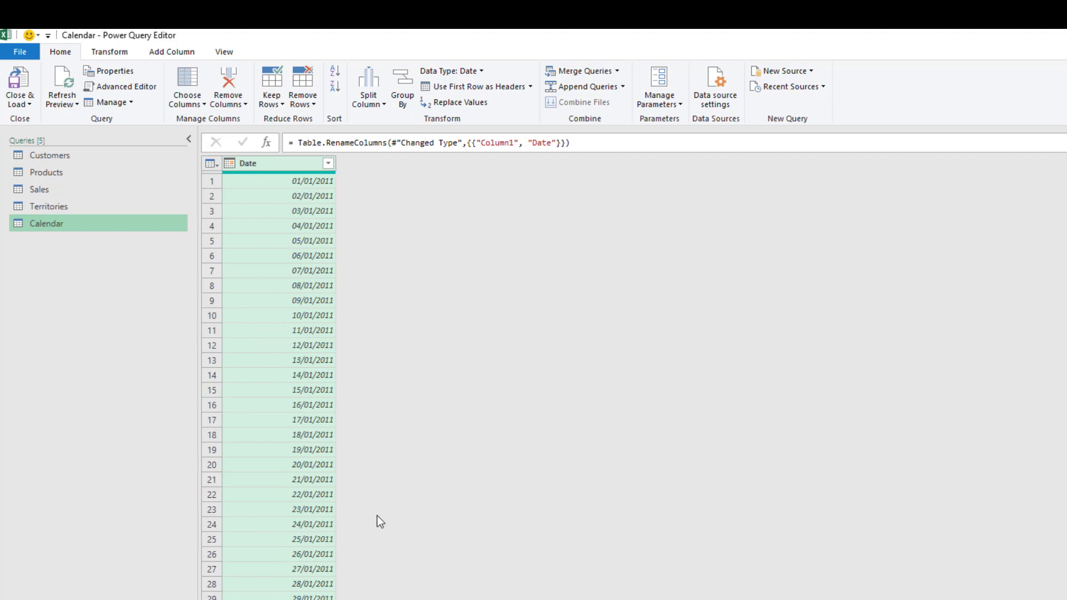
Step: Add a Year column to the Calendar query, extracted from the Date column
{"action": "left_click", "coordinate": [295, 333]}
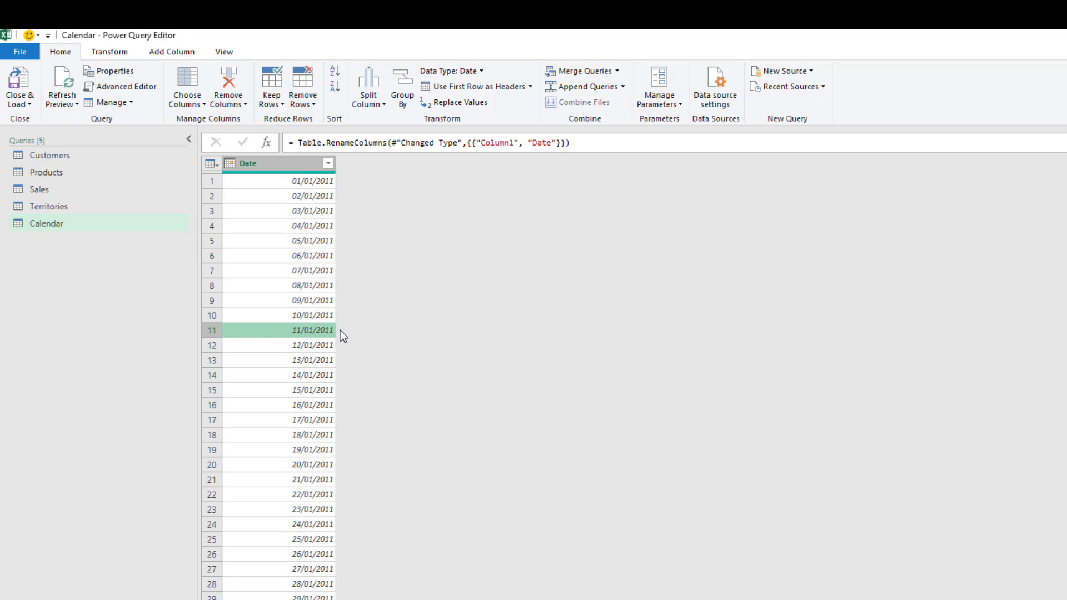
{"action": "left_click", "coordinate": [375, 387]}
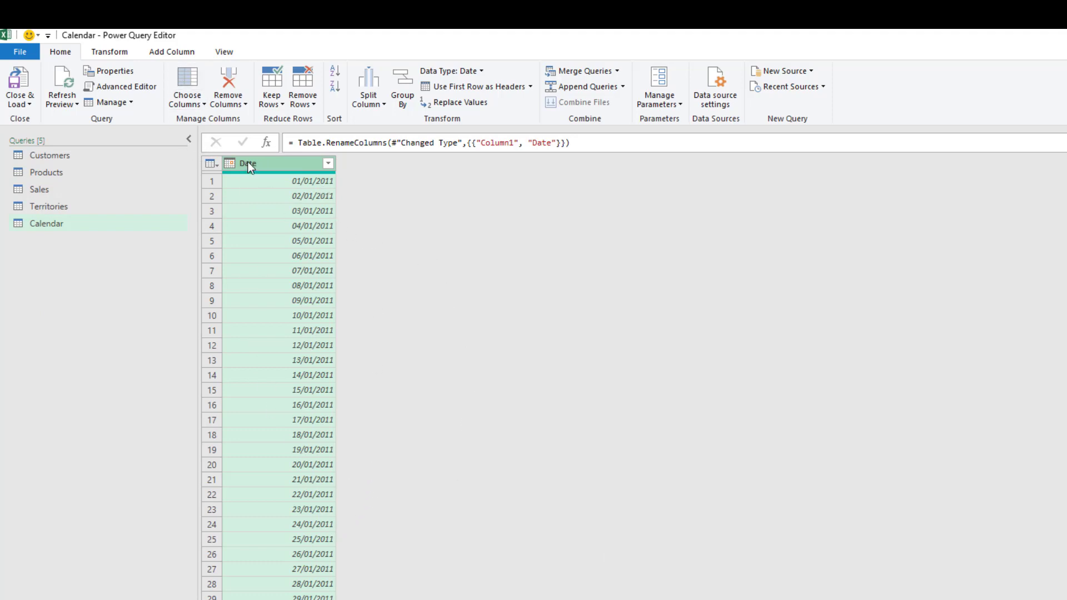
{"action": "left_click", "coordinate": [180, 56]}
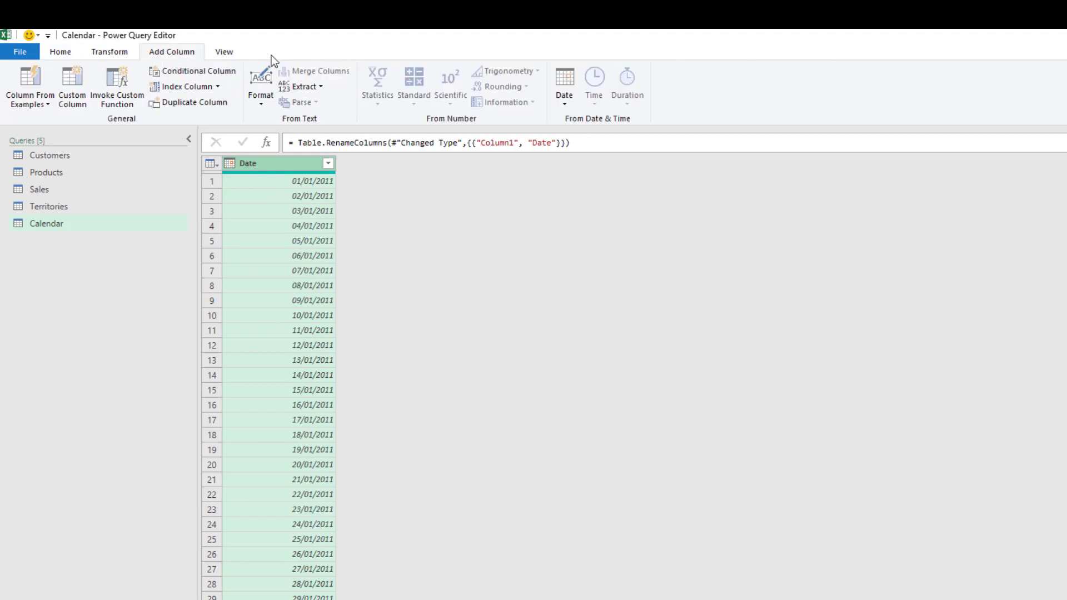
{"action": "left_click", "coordinate": [565, 105]}
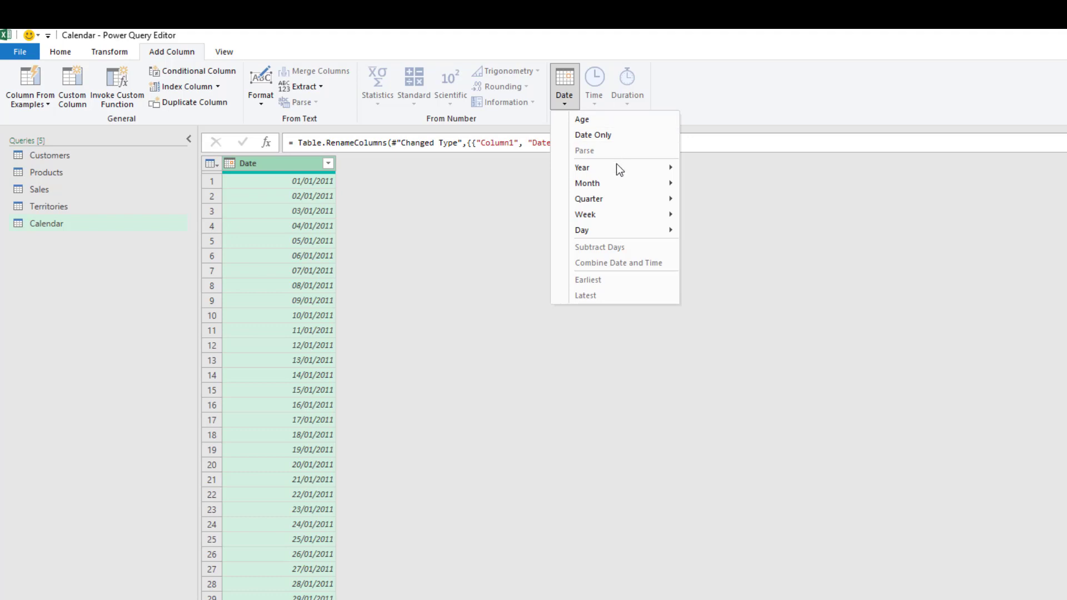
{"action": "mouse_move", "coordinate": [617, 167]}
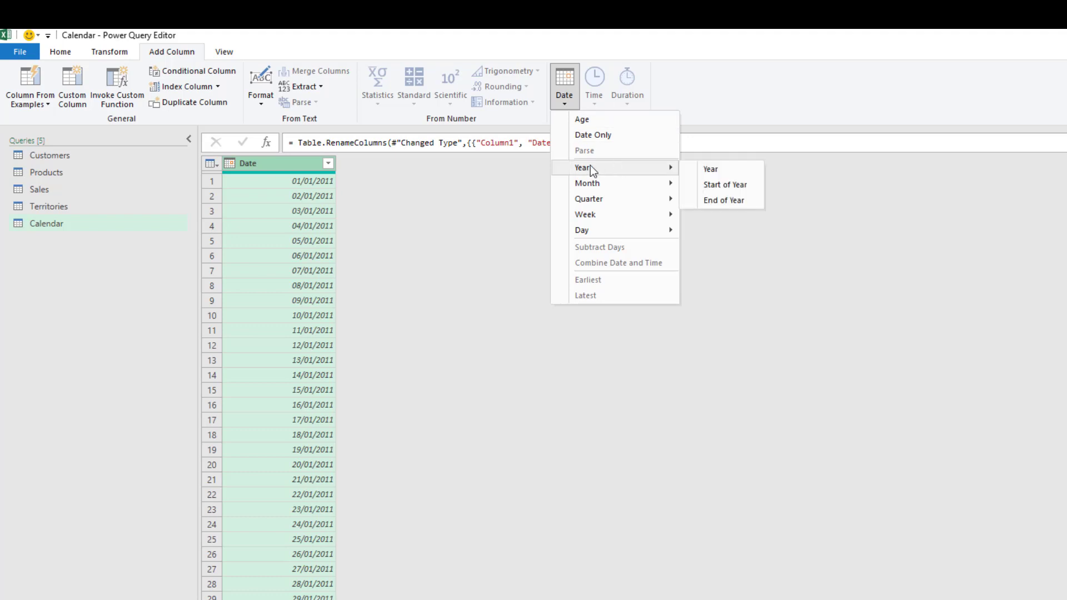
{"action": "left_click", "coordinate": [701, 170]}
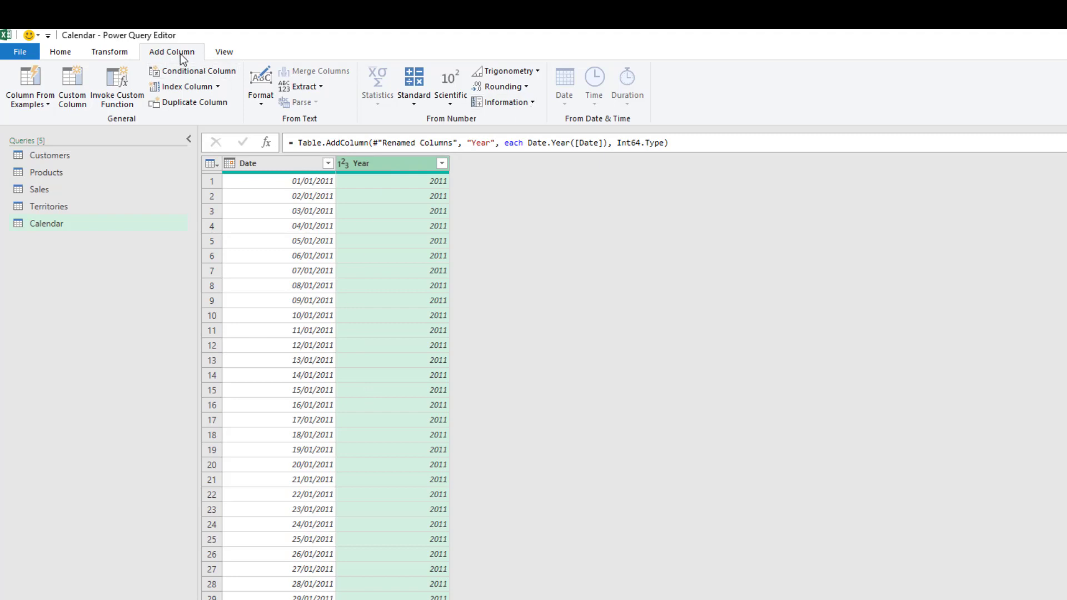
Step: Add a Month number column to the Calendar query, extracted from the Date column
{"action": "left_click", "coordinate": [295, 164]}
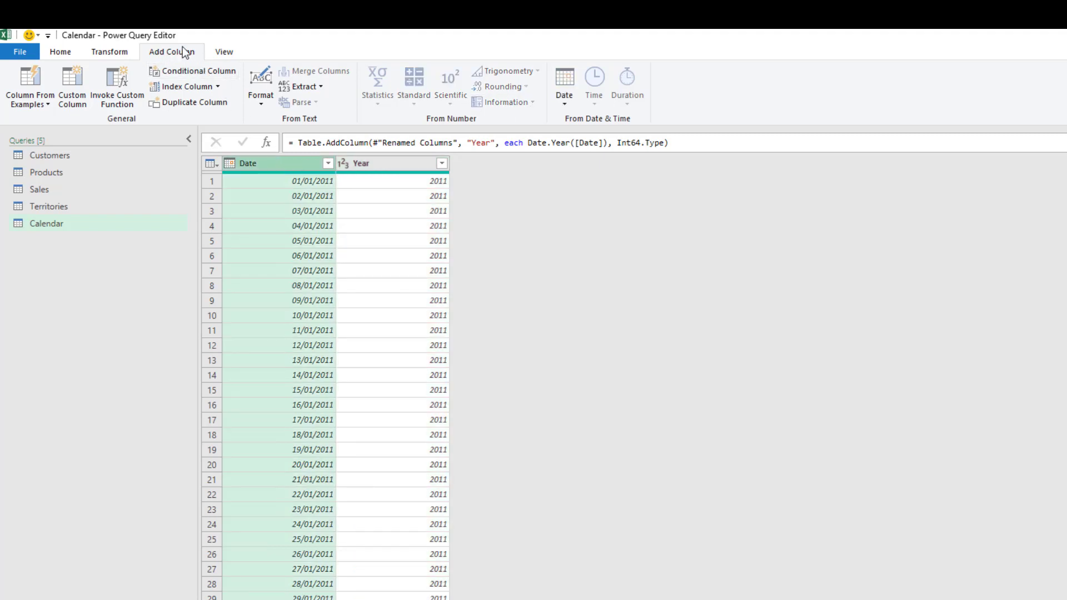
{"action": "left_click", "coordinate": [566, 103]}
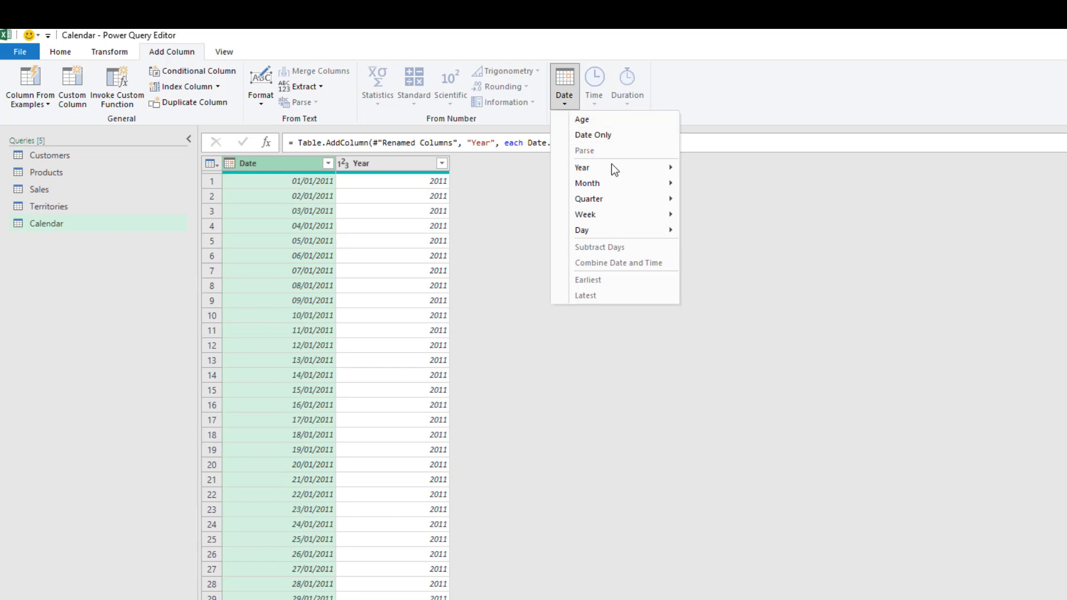
{"action": "mouse_move", "coordinate": [617, 173]}
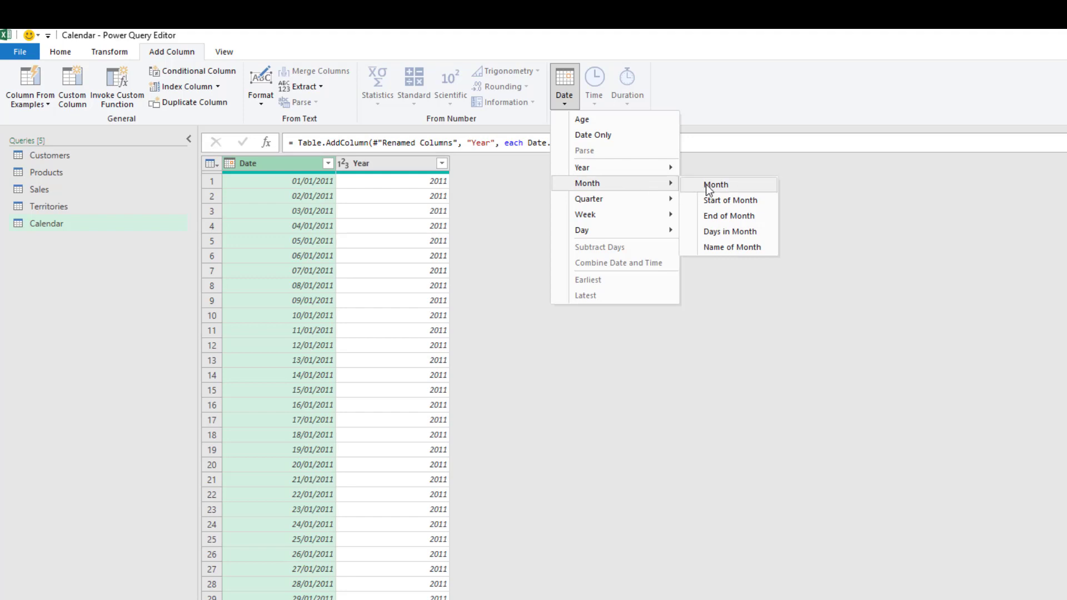
{"action": "left_click", "coordinate": [709, 184]}
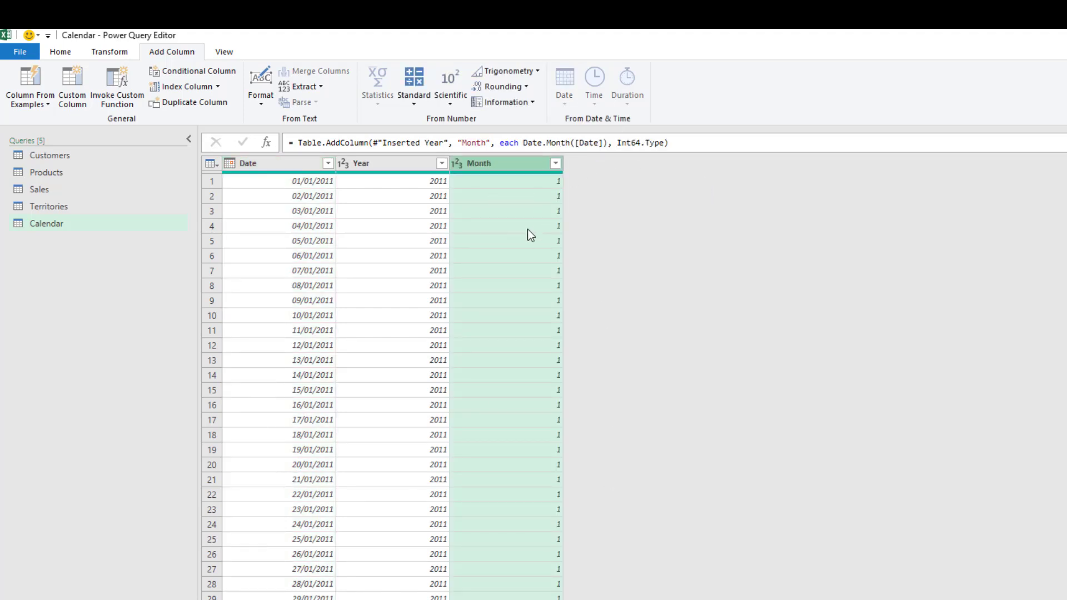
{"action": "scroll", "coordinate": [504, 340], "scroll_direction": "down", "scroll_amount": 4}
{"action": "scroll", "coordinate": [516, 327], "scroll_direction": "up", "scroll_amount": 4}
Step: Add a Month Name column to the Calendar query, extracted from the Date column
{"action": "left_click", "coordinate": [278, 164]}
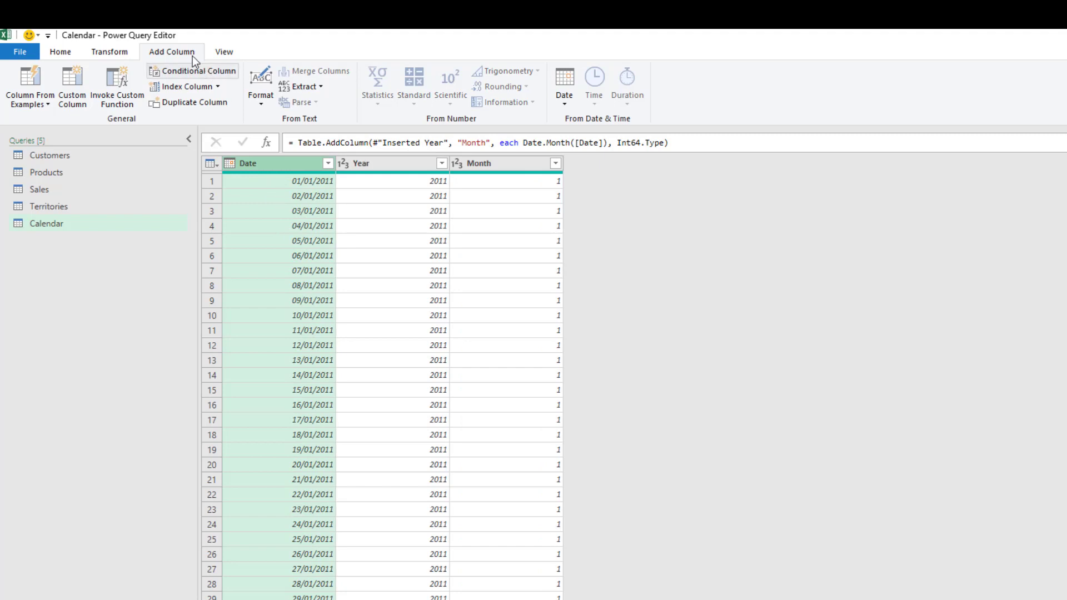
{"action": "left_click", "coordinate": [563, 97]}
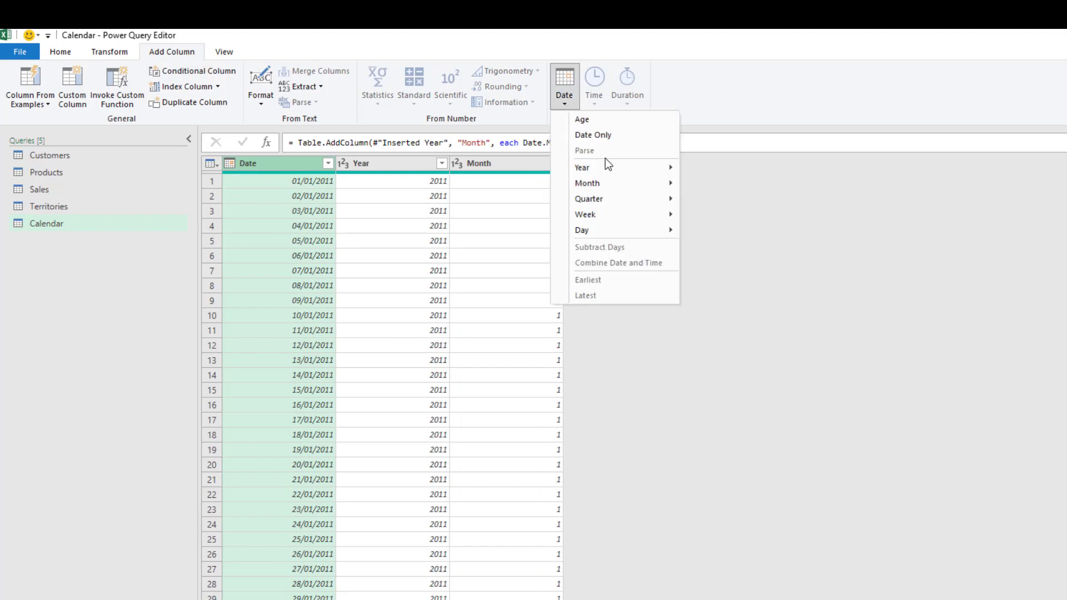
{"action": "mouse_move", "coordinate": [621, 181]}
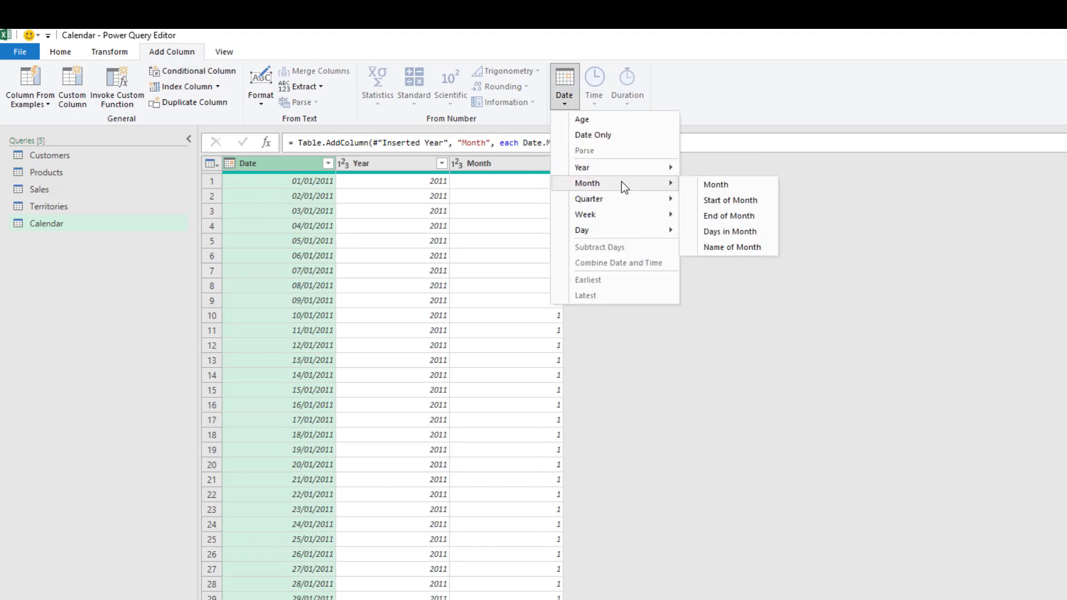
{"action": "left_click", "coordinate": [718, 245]}
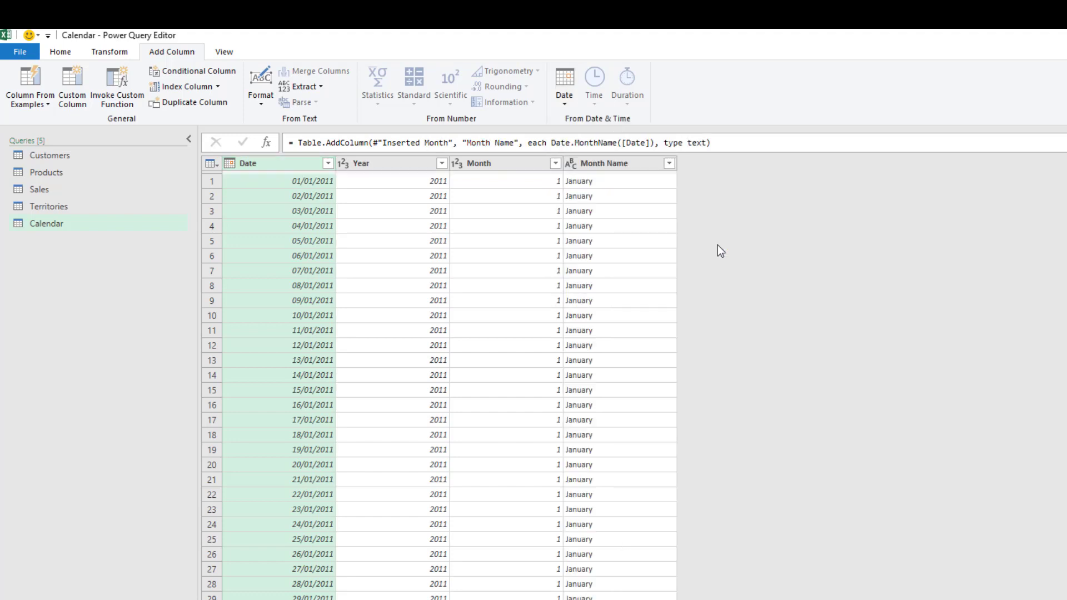
Step: Shorten the Month Name column's values in place to their first 3 characters
{"action": "left_click", "coordinate": [612, 162]}
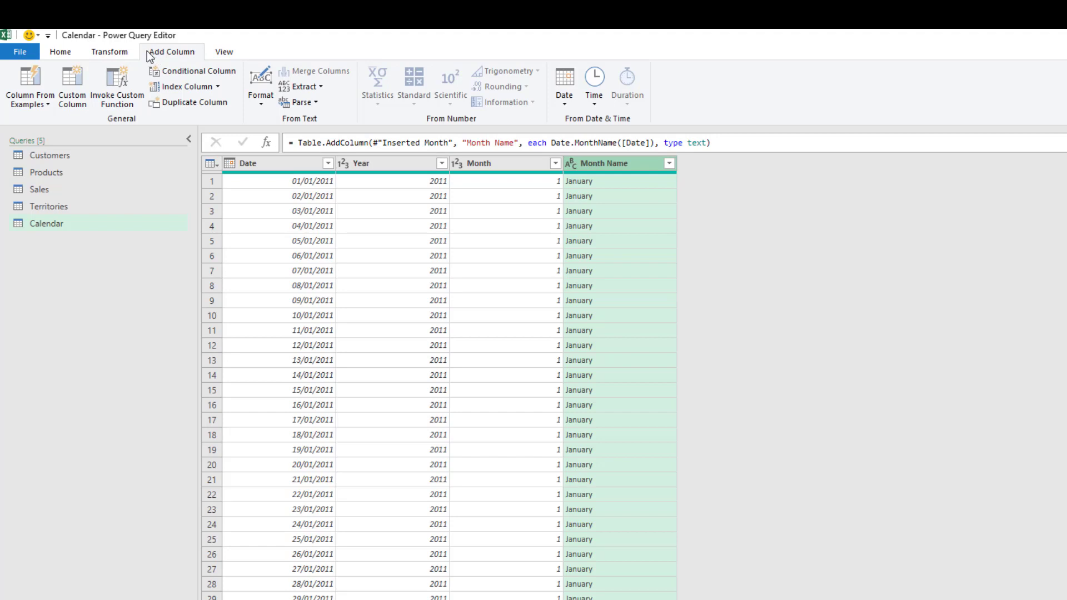
{"action": "left_click", "coordinate": [118, 50]}
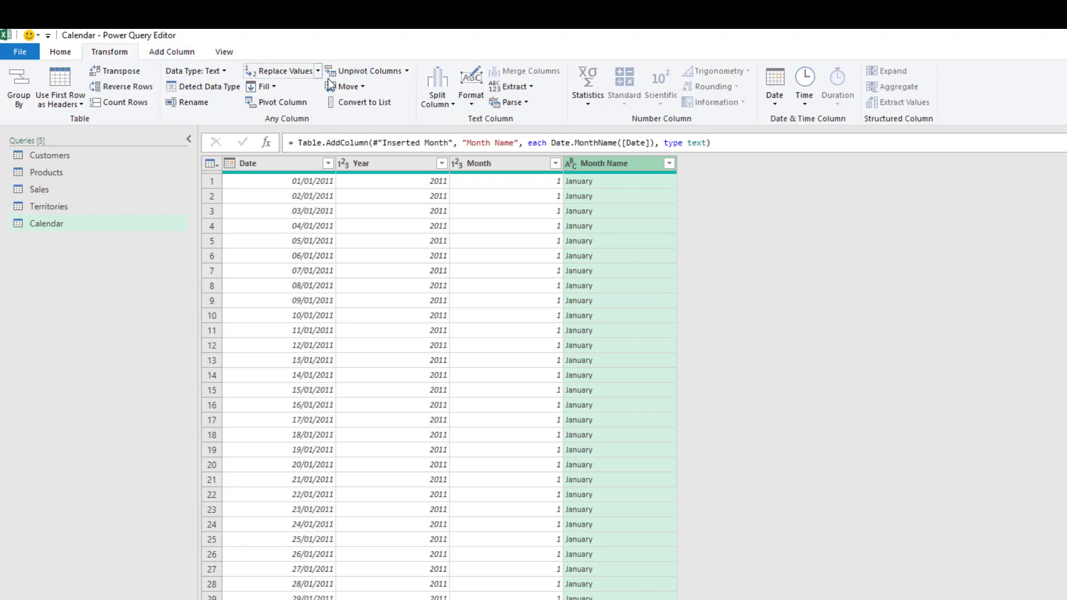
{"action": "left_click", "coordinate": [511, 89]}
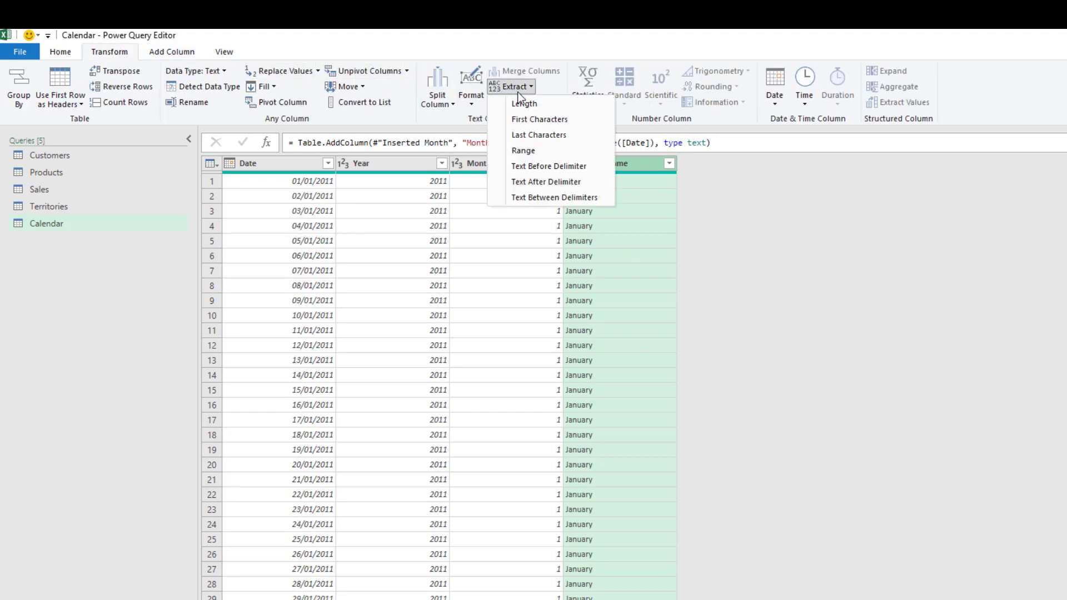
{"action": "left_click", "coordinate": [540, 120]}
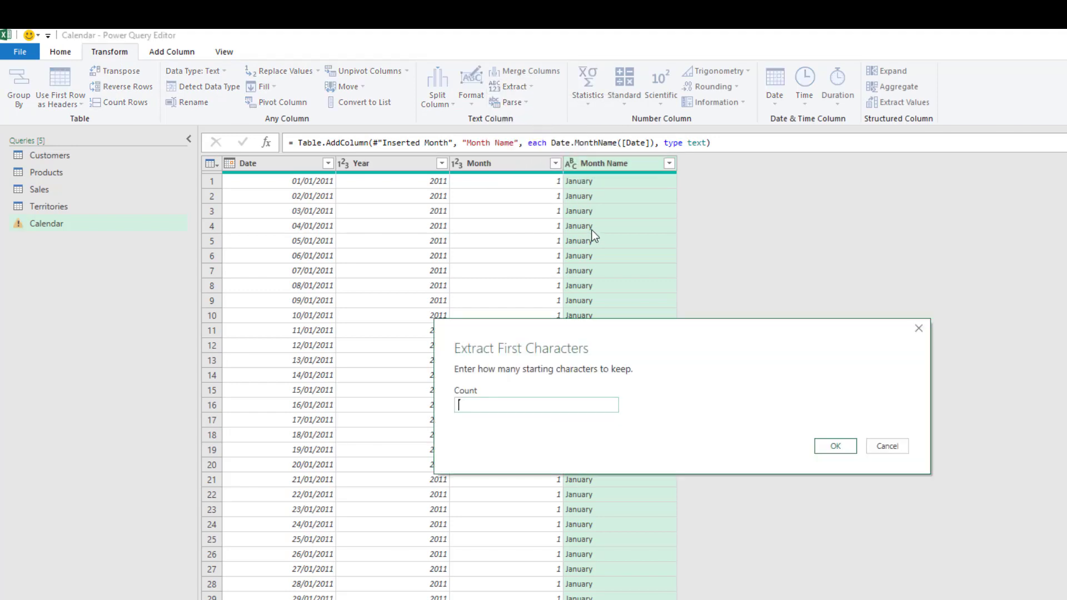
{"action": "type", "text": "3"}
{"action": "left_click", "coordinate": [838, 444]}
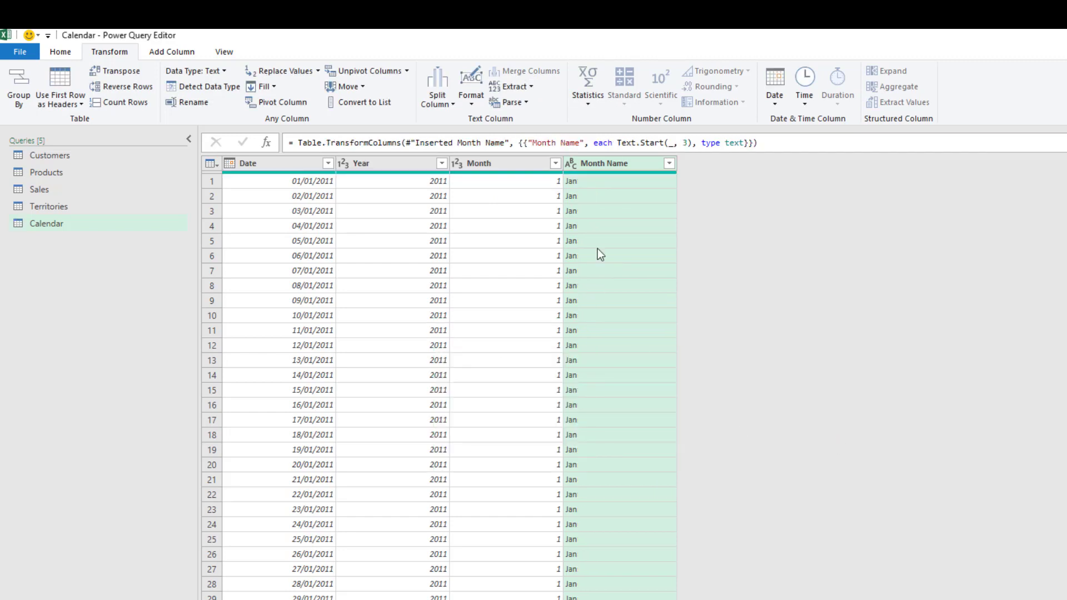
{"action": "scroll", "coordinate": [635, 489], "scroll_direction": "down", "scroll_amount": 3}
{"action": "scroll", "coordinate": [635, 490], "scroll_direction": "up", "scroll_amount": 3}
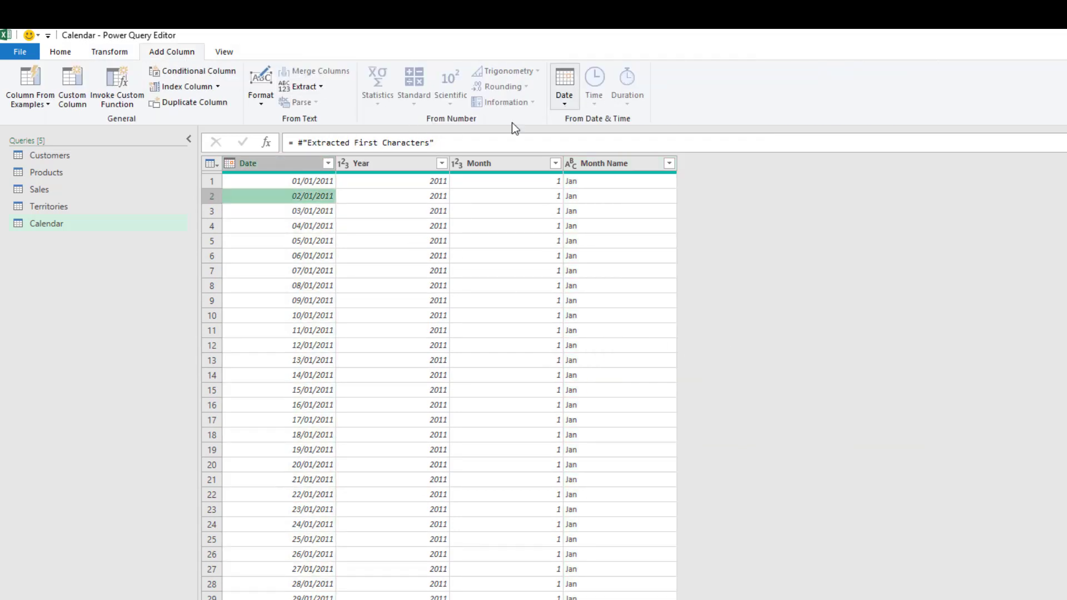
Step: Add a Day Name column to the Calendar query, extracted from the Date column
{"action": "left_click", "coordinate": [252, 167]}
{"action": "left_click", "coordinate": [565, 95]}
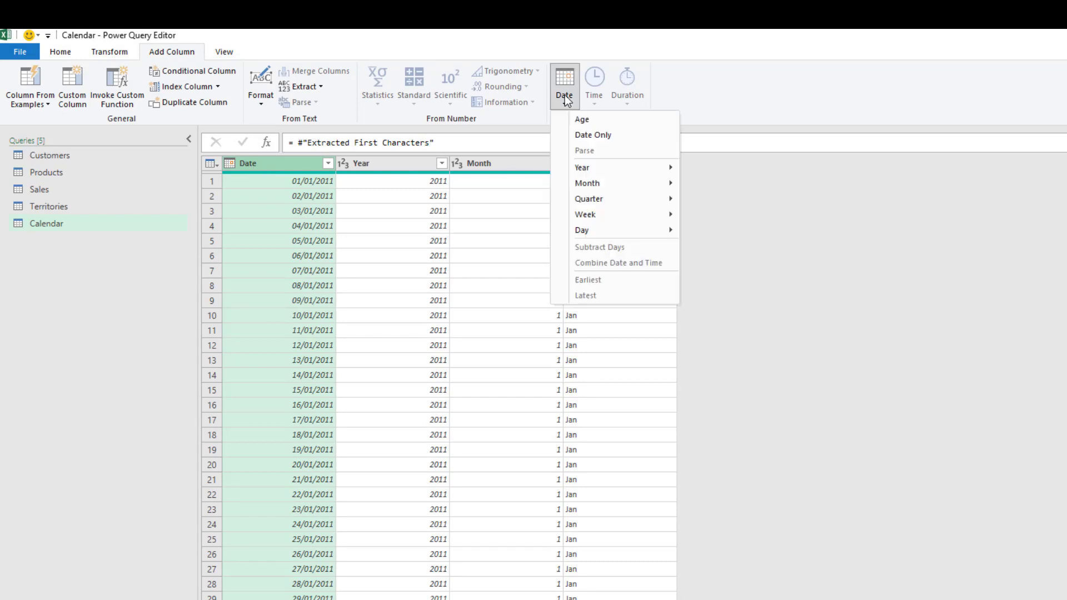
{"action": "mouse_move", "coordinate": [614, 229]}
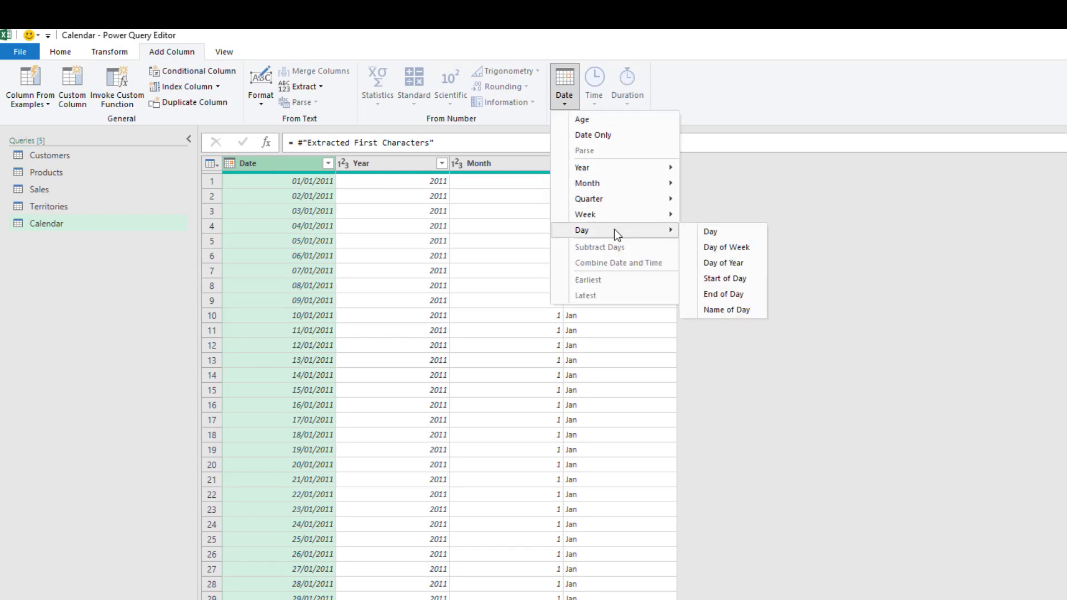
{"action": "left_click", "coordinate": [731, 309]}
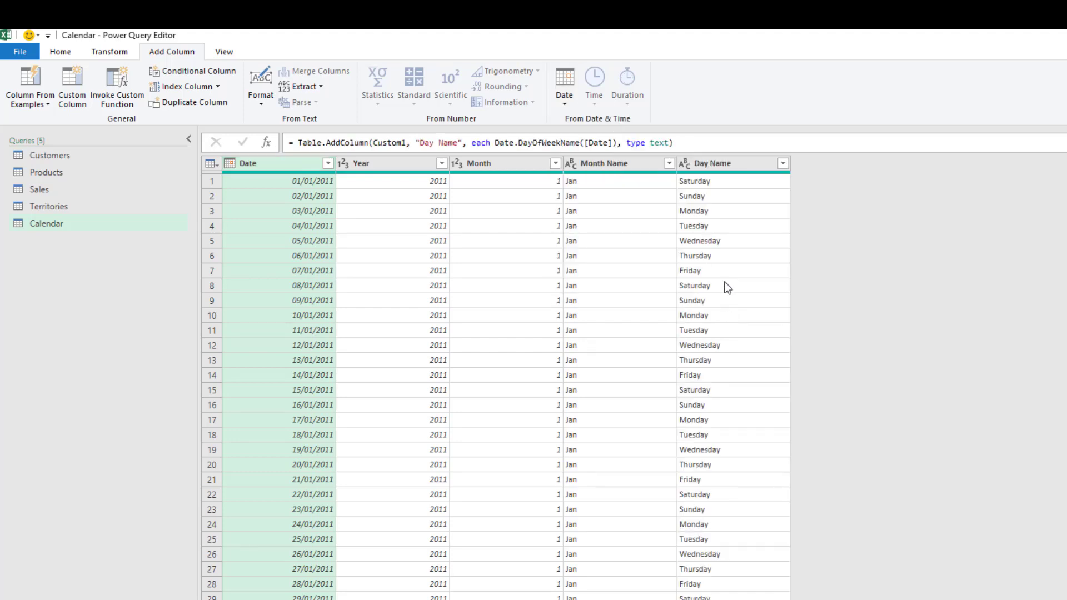
Step: Shorten the Day Name column's values in place to their first 3 characters
{"action": "left_click", "coordinate": [722, 163]}
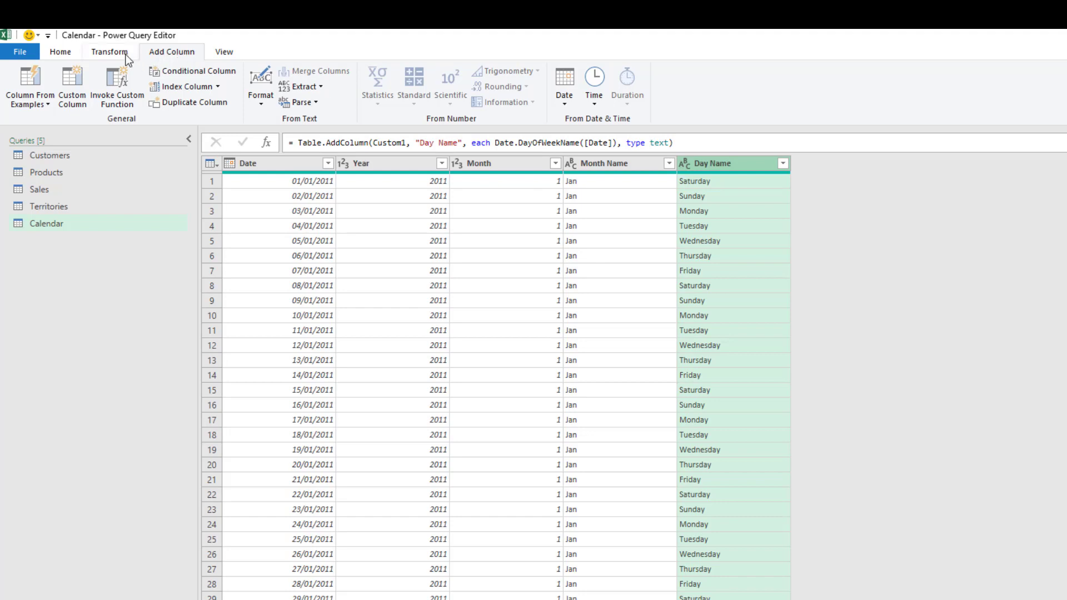
{"action": "left_click", "coordinate": [109, 51]}
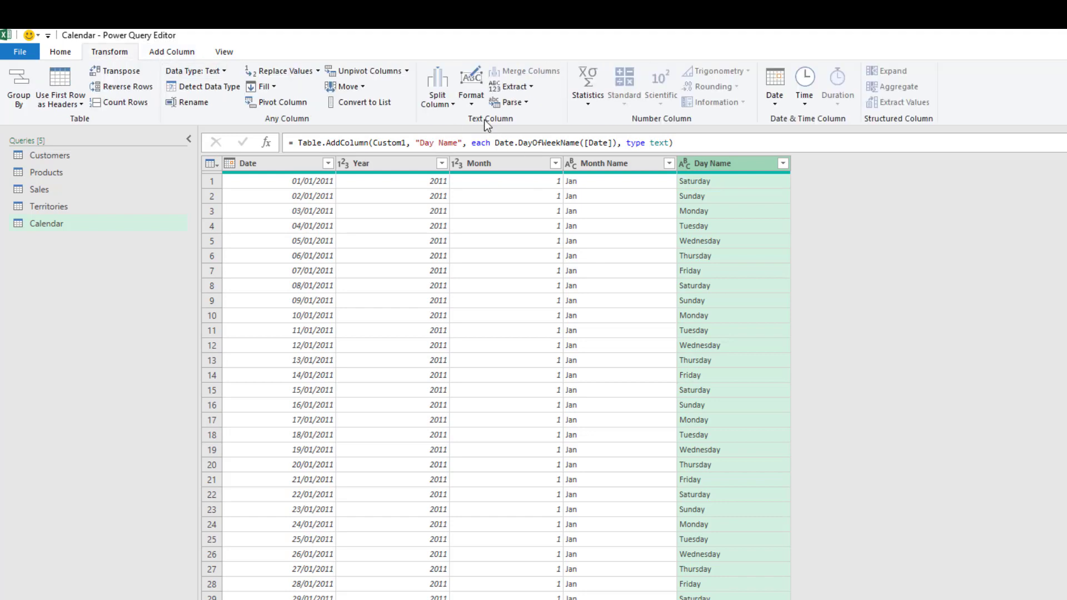
{"action": "left_click", "coordinate": [517, 87]}
{"action": "left_click", "coordinate": [533, 120]}
{"action": "type", "text": "3"}
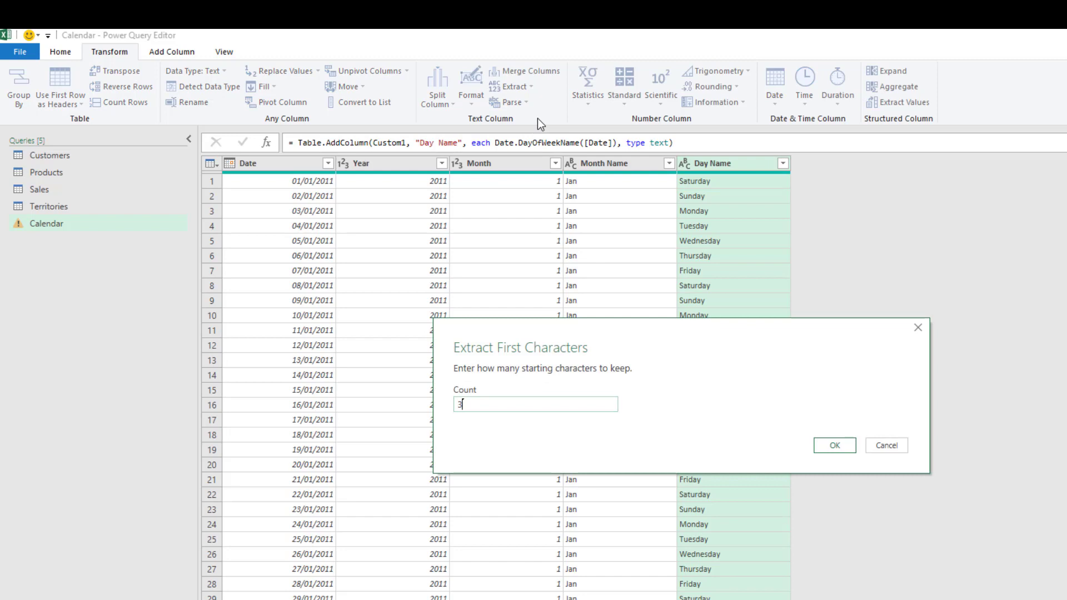
{"action": "left_click", "coordinate": [833, 447]}
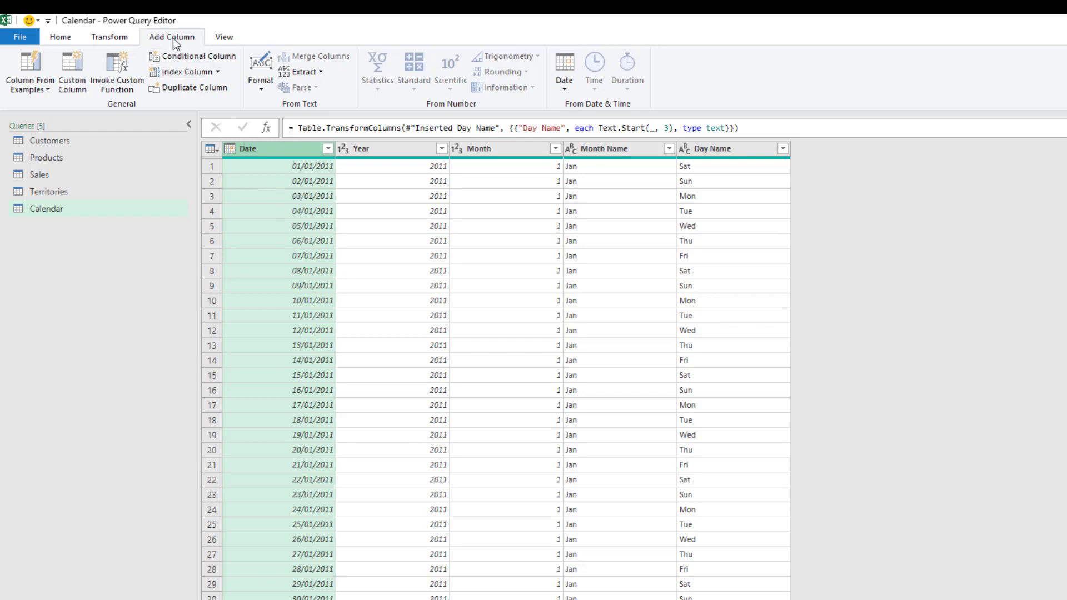
{"action": "left_click", "coordinate": [567, 83]}
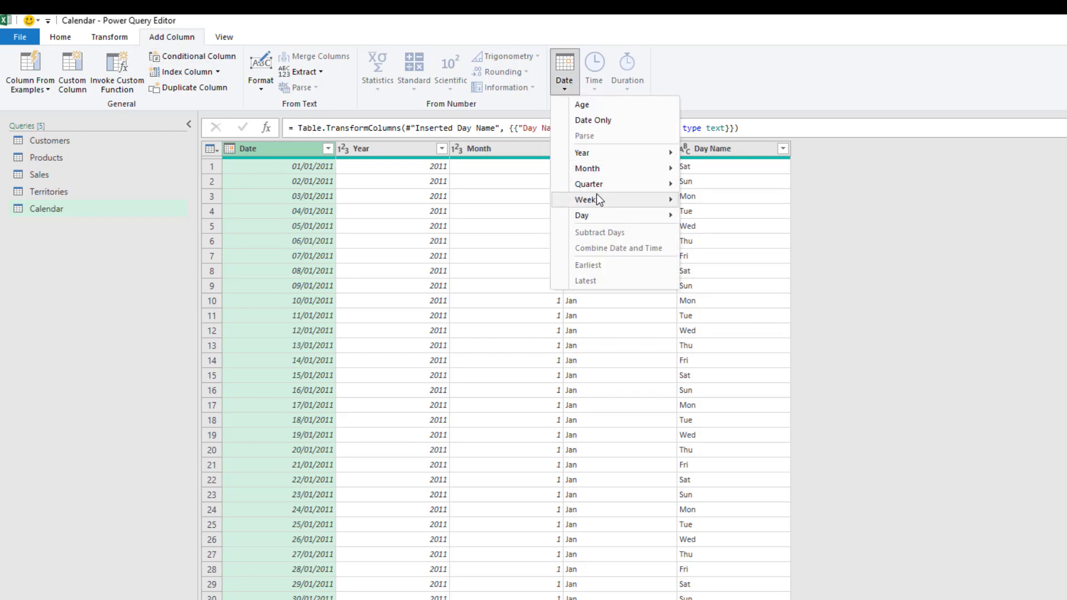
{"action": "mouse_move", "coordinate": [600, 201]}
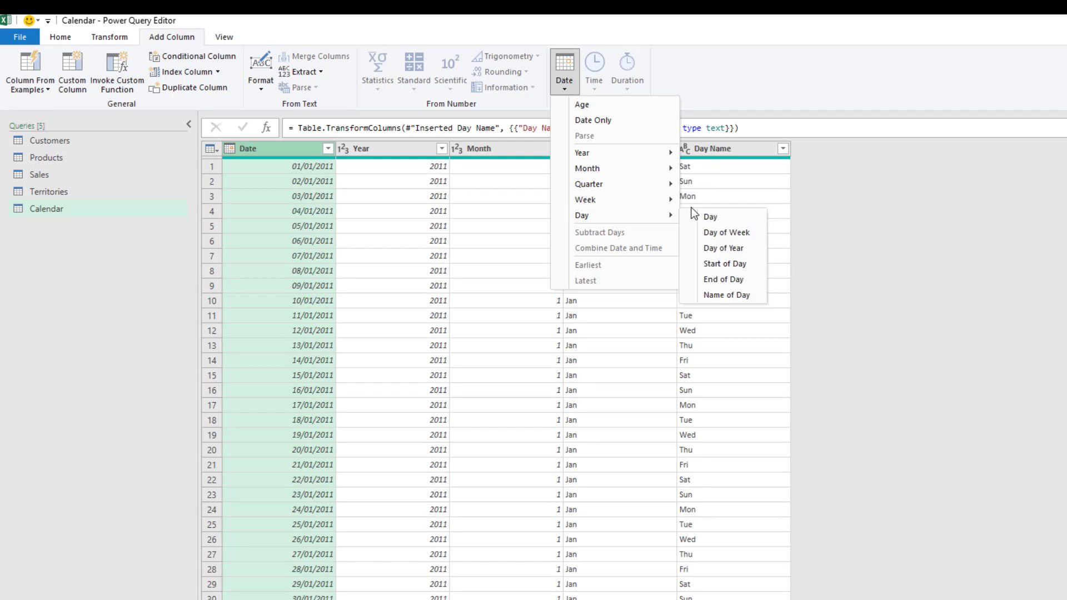
{"action": "left_click", "coordinate": [278, 149]}
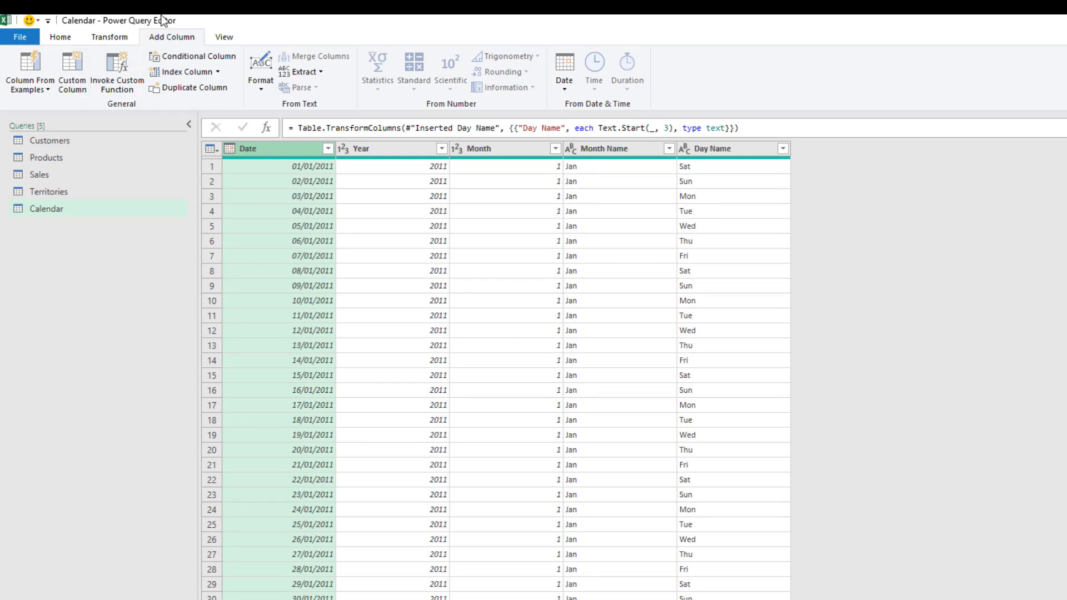
Step: Start a custom column named Week Number and begin its formula with Date.WeekOfYear on the [Date] column
{"action": "left_click", "coordinate": [65, 83]}
{"action": "type", "text": "Week"}
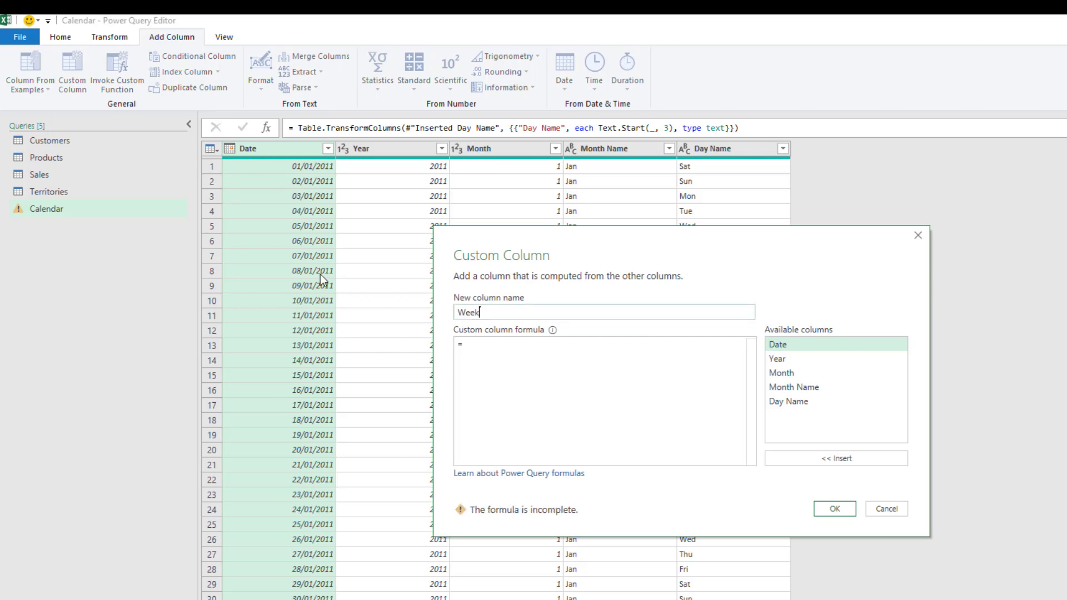
{"action": "type", "text": " Number"}
{"action": "key", "text": "Tab"}
{"action": "type", "text": "Date.week"}
{"action": "key", "text": "BackSpace"}
{"action": "key", "text": "BackSpace"}
{"action": "key", "text": "BackSpace"}
{"action": "key", "text": "BackSpace"}
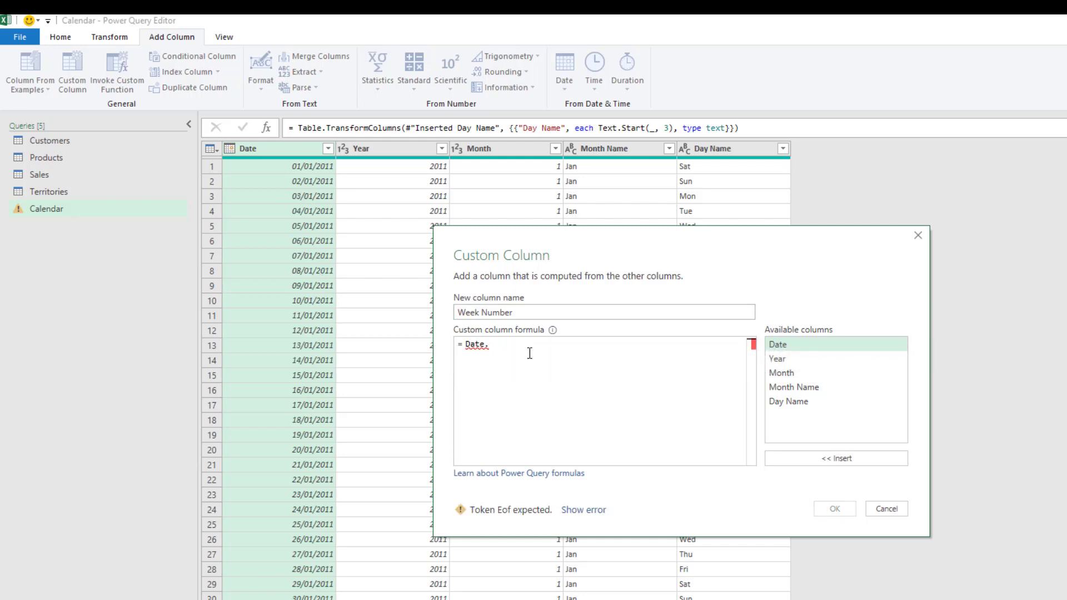
{"action": "type", "text": "week"}
{"action": "key", "text": "Down"}
{"action": "key", "text": "Tab"}
{"action": "type", "text": "("}
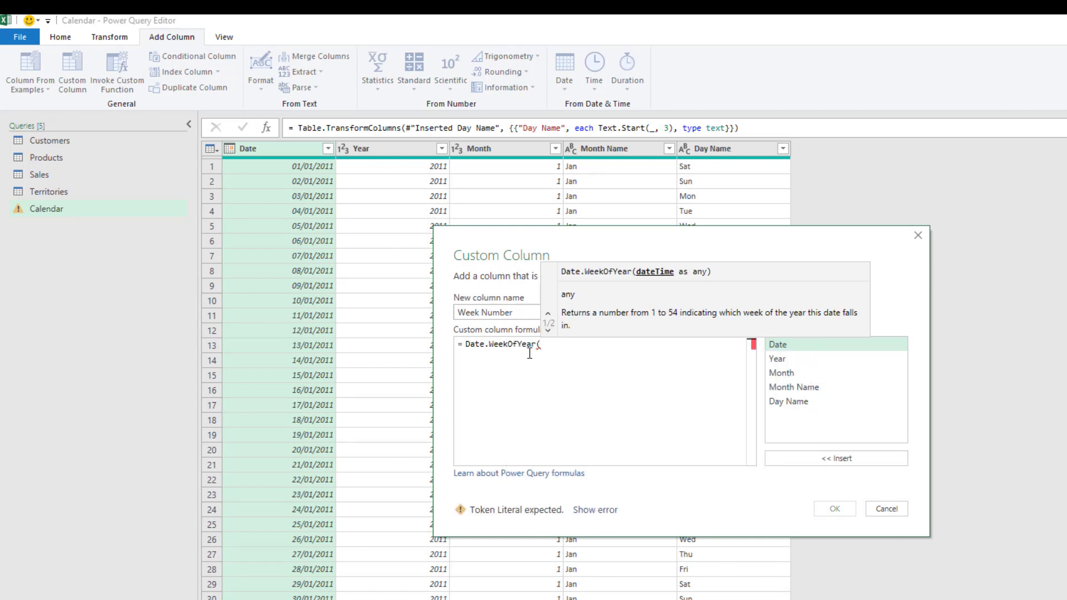
{"action": "double_click", "coordinate": [784, 345]}
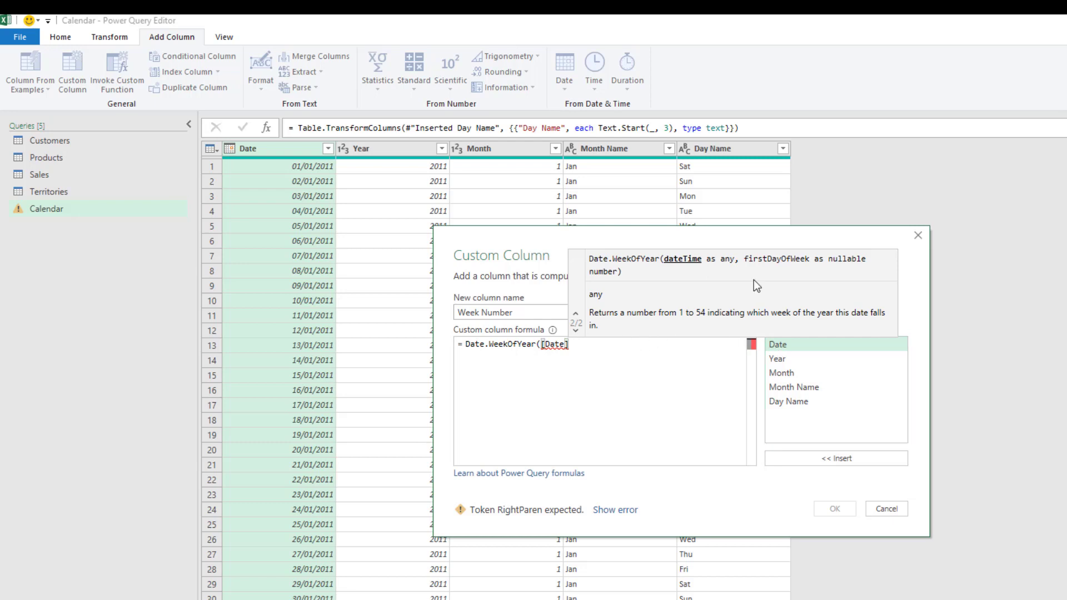
Step: Add Day.Sunday as the first day of the week in the Week Number formula and create the column
{"action": "type", "text": ","}
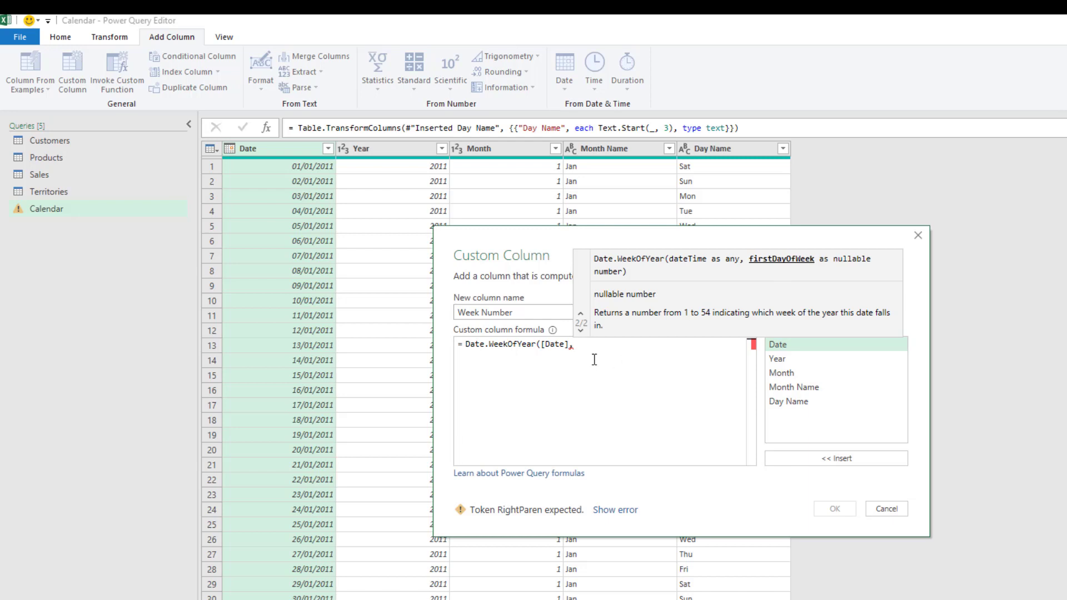
{"action": "type", "text": "Day.S"}
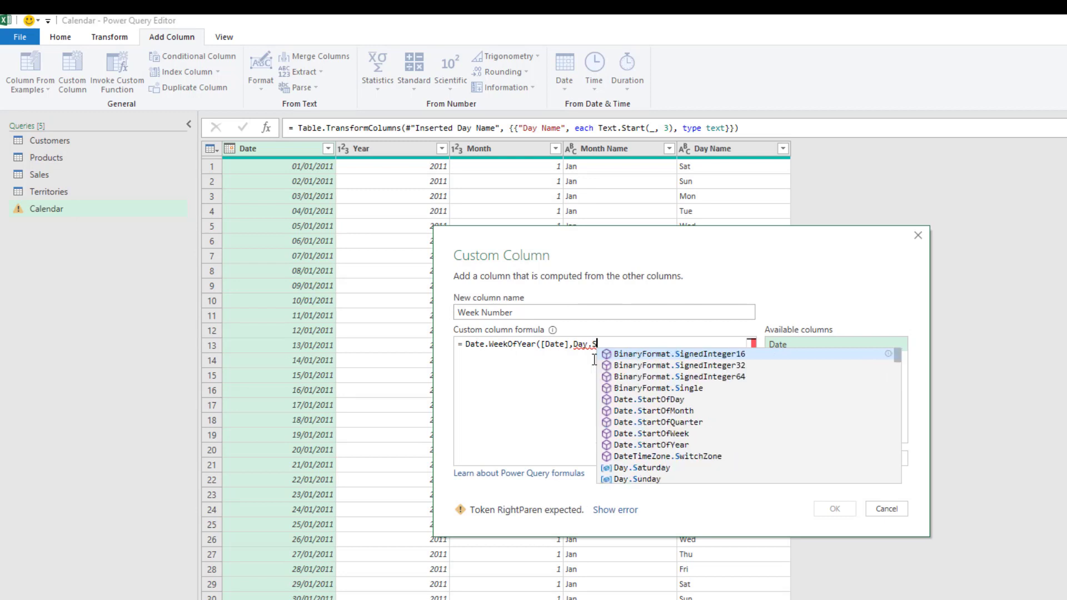
{"action": "type", "text": "unda"}
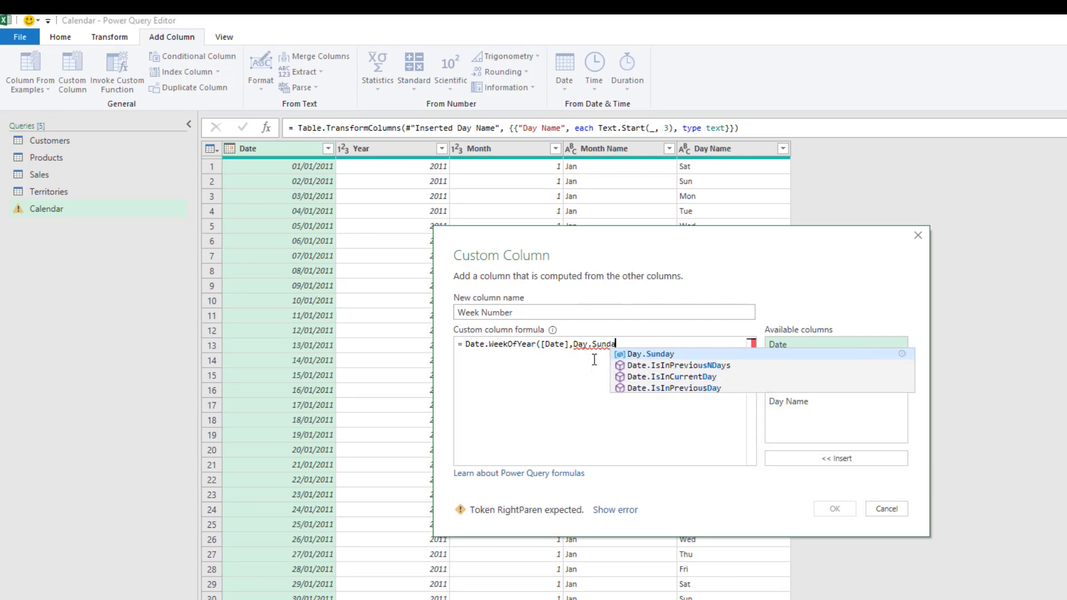
{"action": "key", "text": "Tab"}
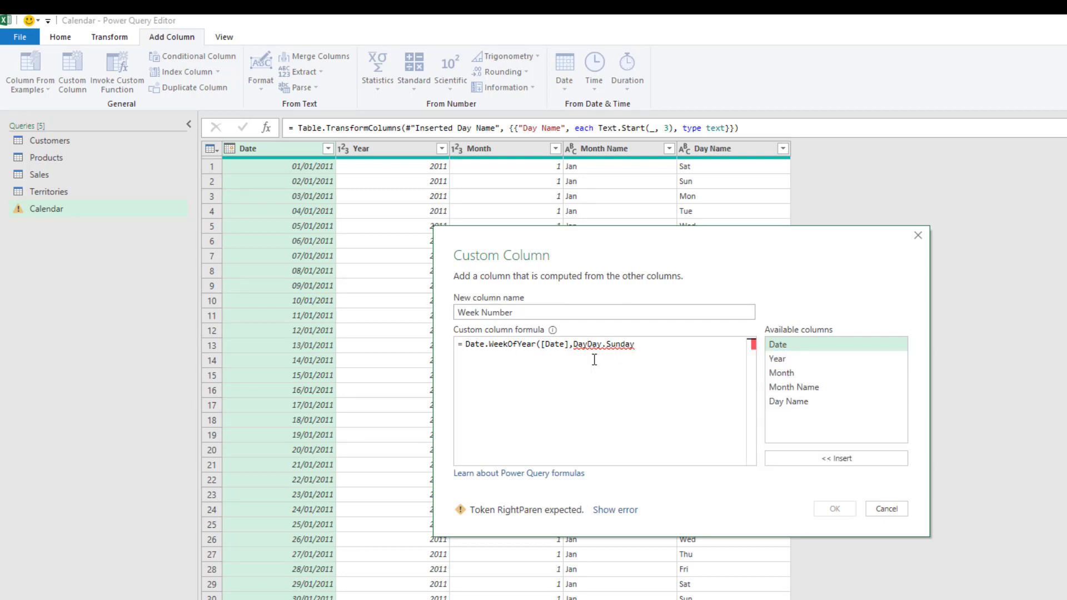
{"action": "type", "text": ")"}
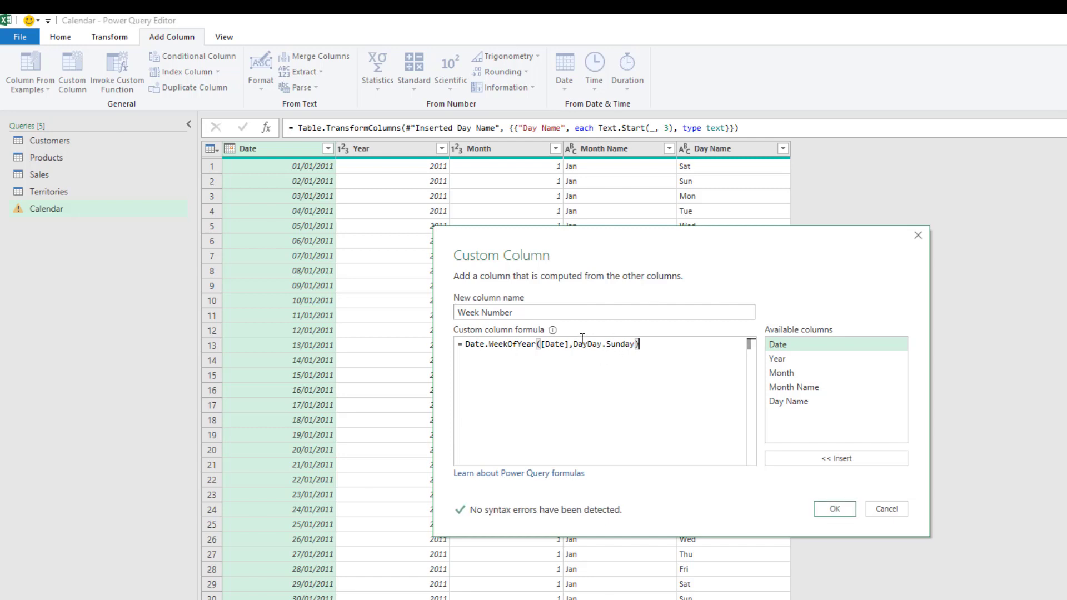
{"action": "double_click", "coordinate": [588, 344]}
{"action": "key", "text": "BackSpace"}
{"action": "key", "text": "BackSpace"}
{"action": "key", "text": "BackSpace"}
{"action": "left_click", "coordinate": [828, 508]}
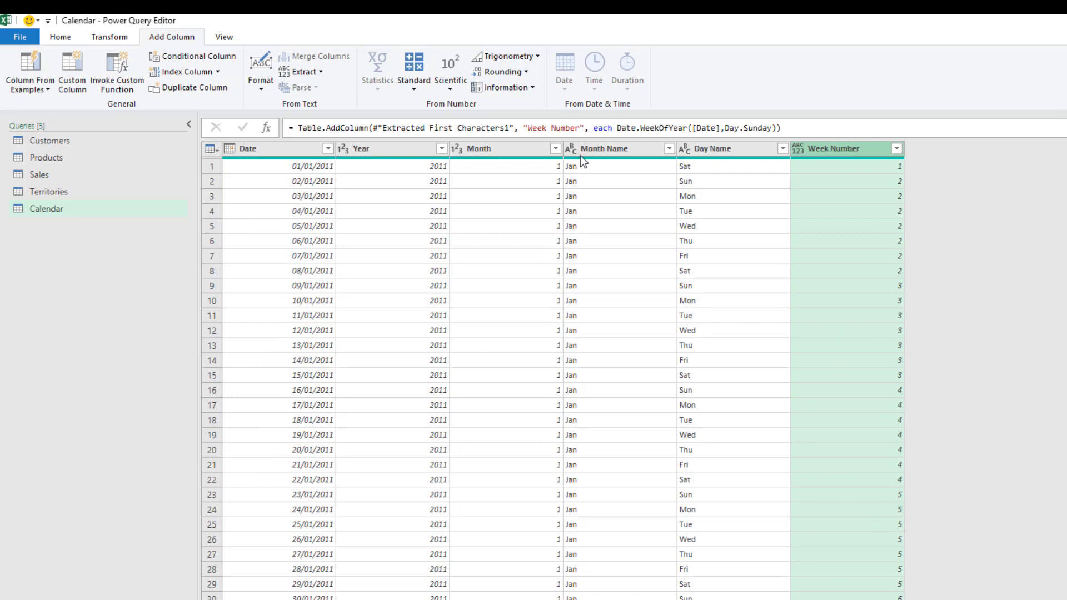
Step: Set the Week Number column's data type to Whole Number
{"action": "left_click", "coordinate": [72, 39]}
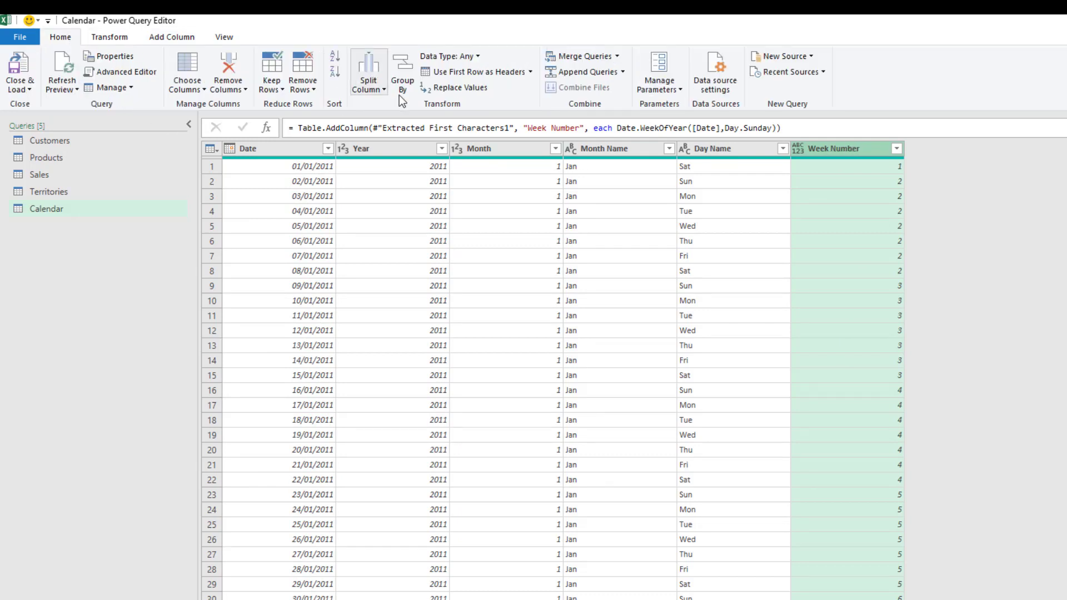
{"action": "left_click", "coordinate": [477, 58]}
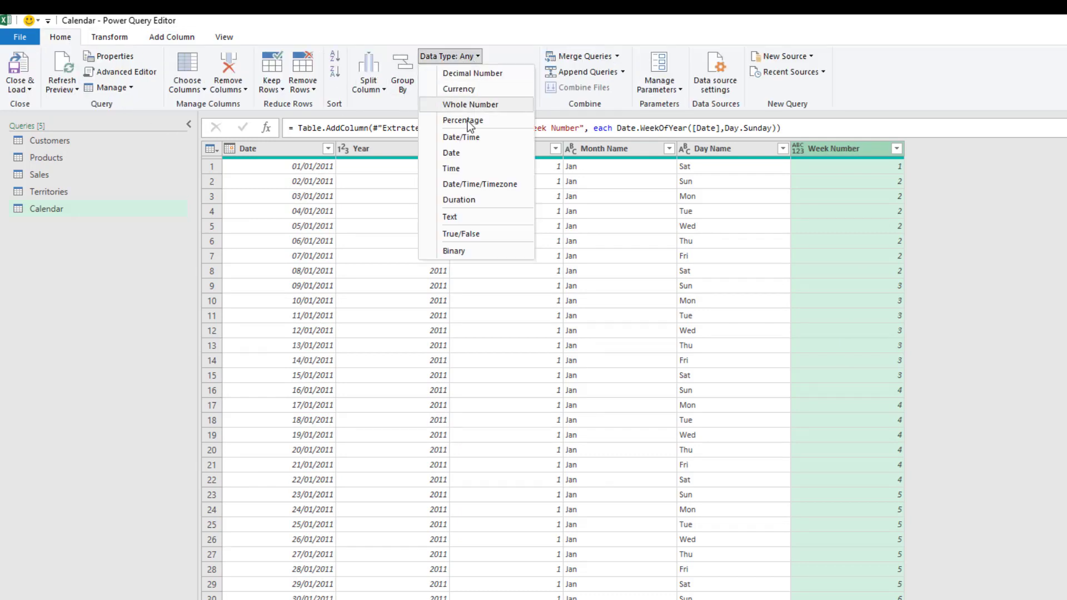
{"action": "left_click", "coordinate": [492, 105]}
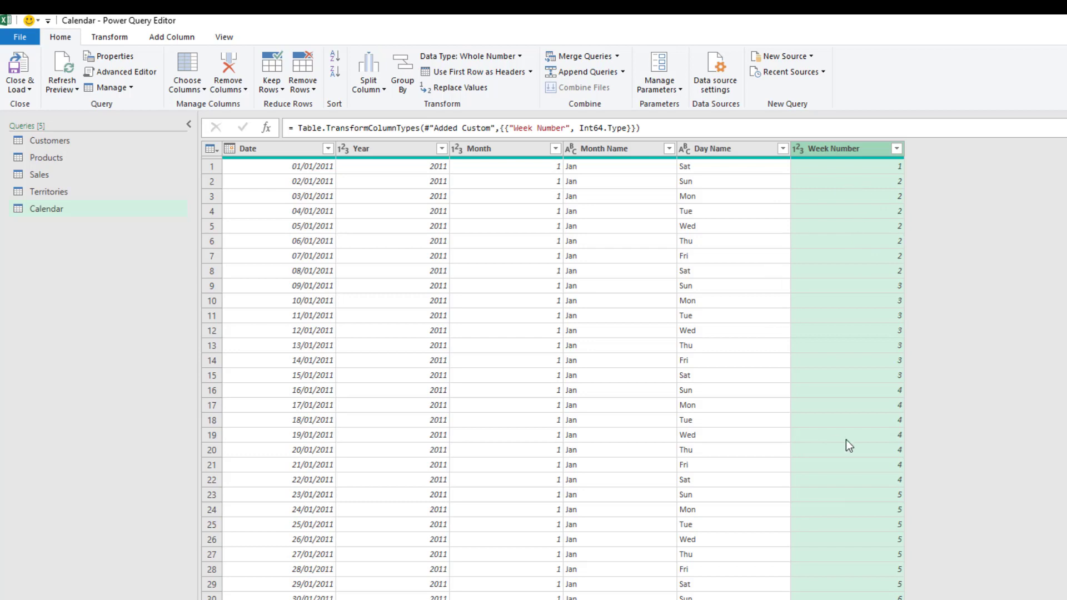
Step: Start a custom column named Week Start Date and begin its formula with Date.StartOfWeek on the [Date] column
{"action": "left_click", "coordinate": [394, 200]}
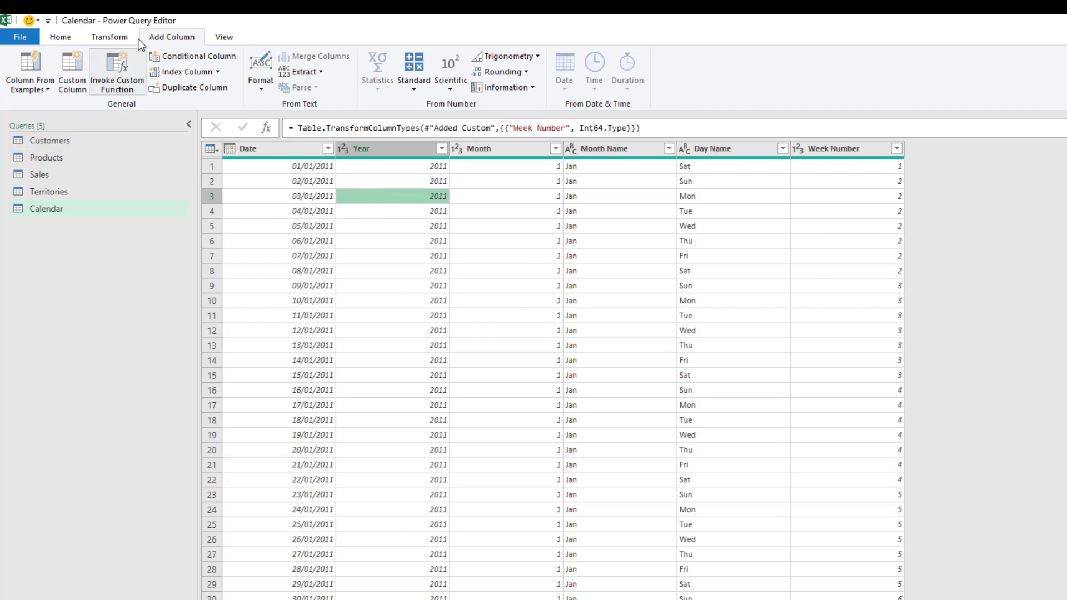
{"action": "left_click", "coordinate": [72, 73]}
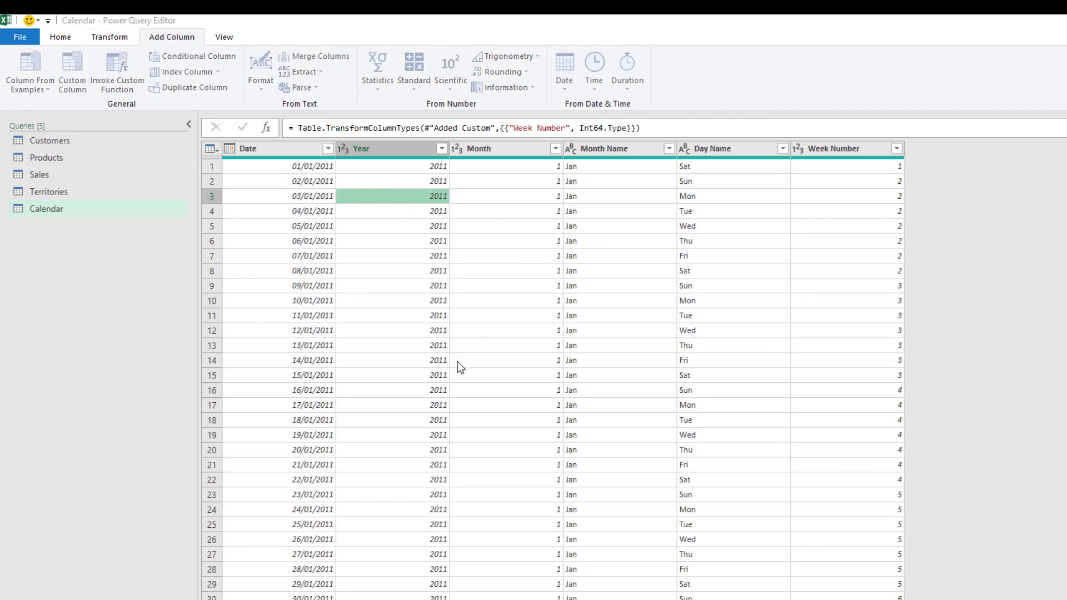
{"action": "type", "text": "Wee"}
{"action": "type", "text": "k Start Date"}
{"action": "left_click", "coordinate": [531, 358]}
{"action": "type", "text": "Date."}
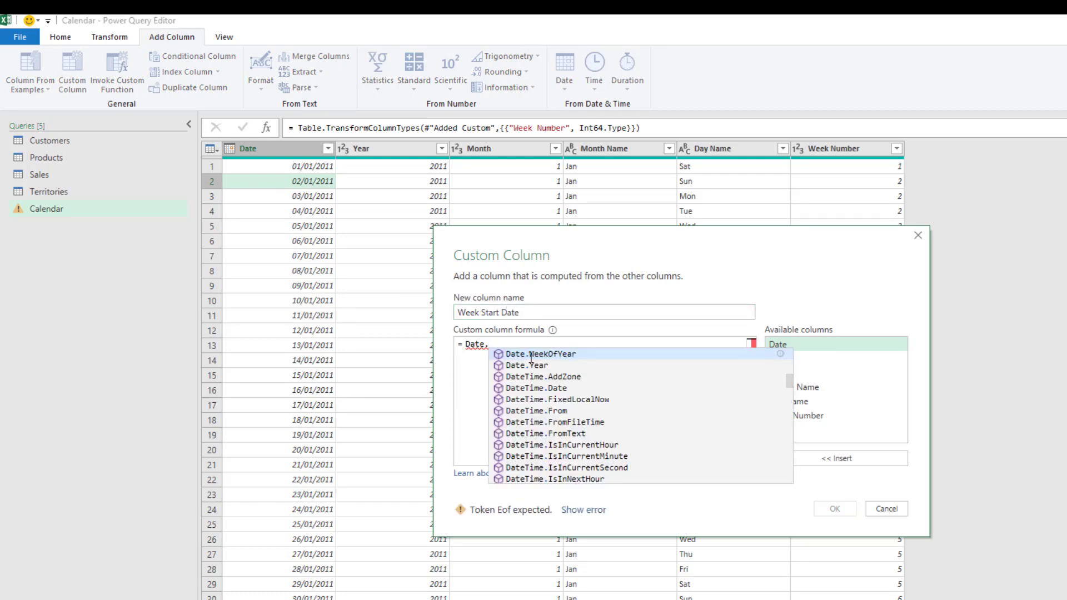
{"action": "type", "text": "start"}
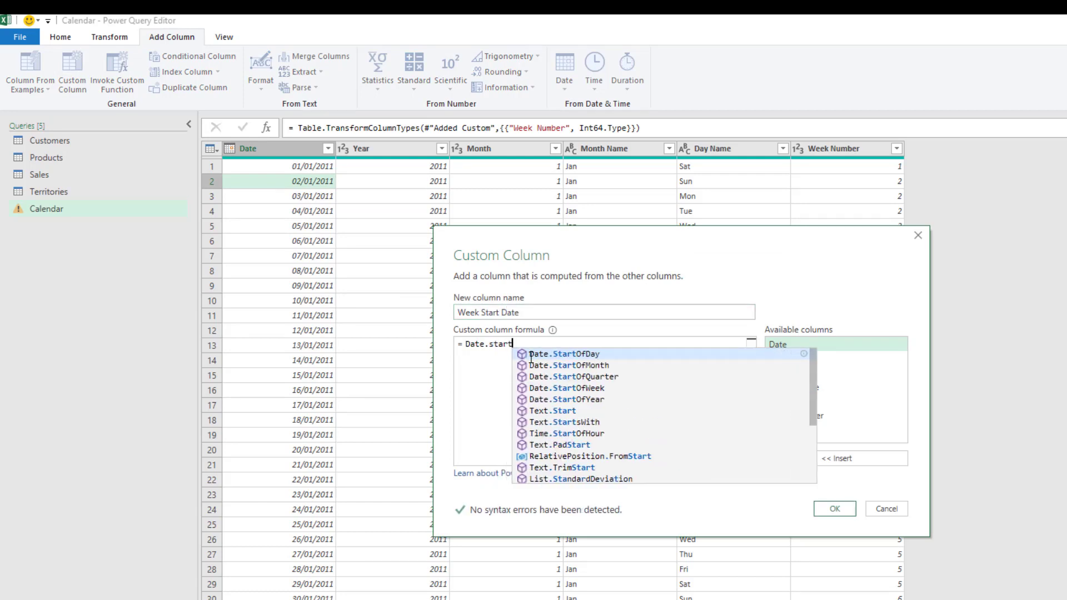
{"action": "key", "text": "Down"}
{"action": "key", "text": "Down"}
{"action": "key", "text": "Down"}
{"action": "key", "text": "Tab"}
{"action": "type", "text": "("}
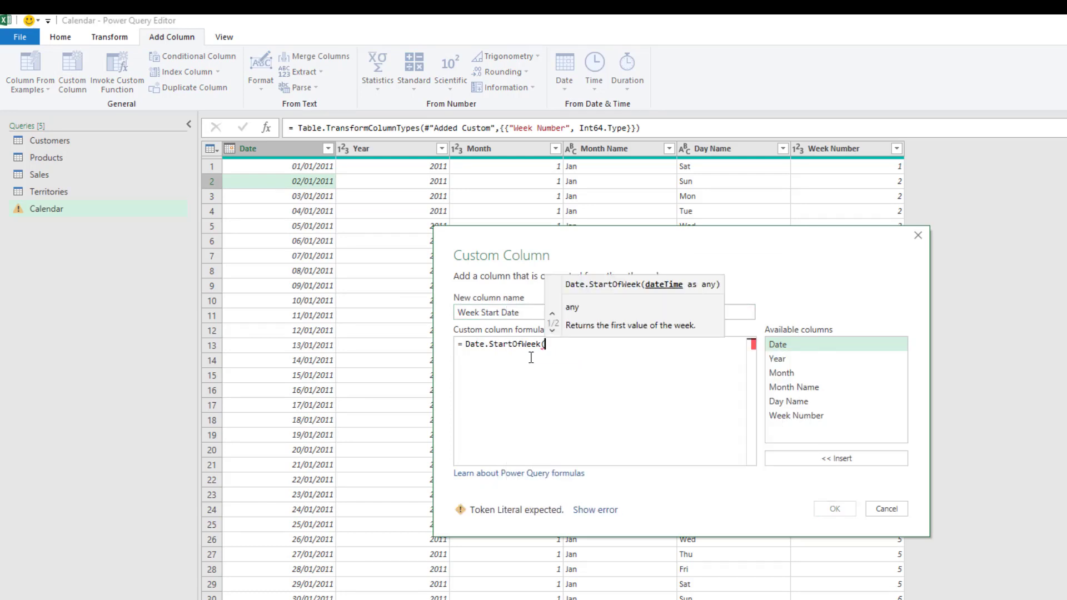
{"action": "double_click", "coordinate": [825, 344]}
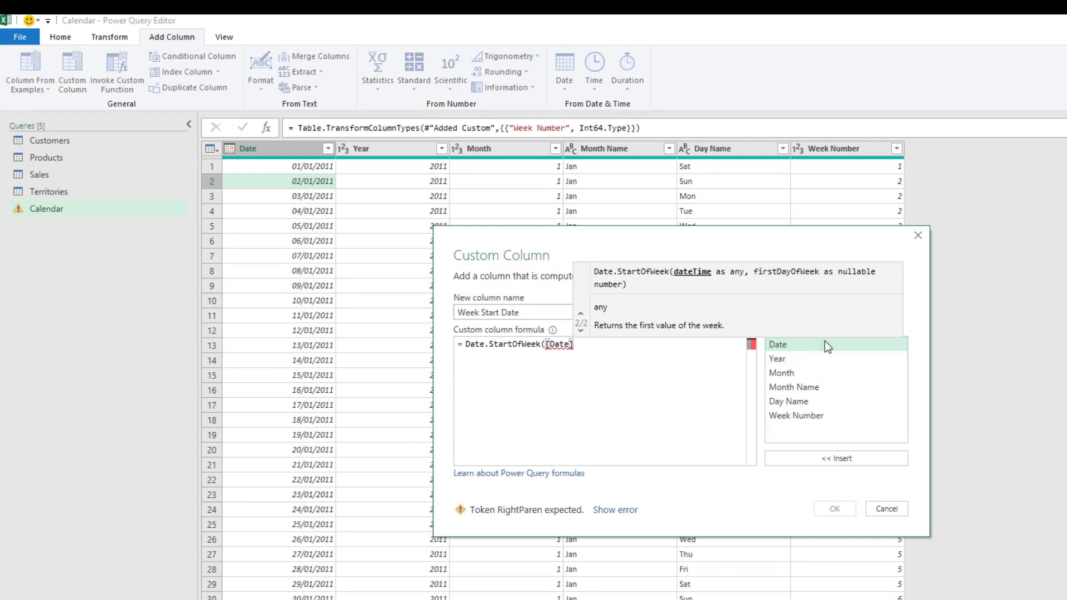
Step: Add Day.Sunday as the first day of the week in the Week Start Date formula and create the column
{"action": "type", "text": ","}
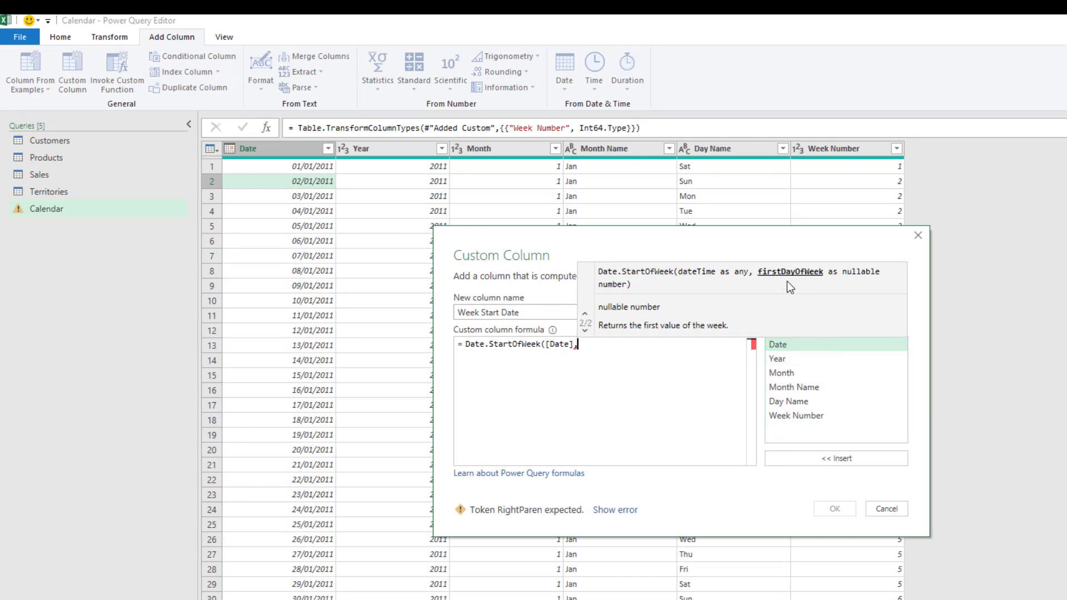
{"action": "type", "text": "Da"}
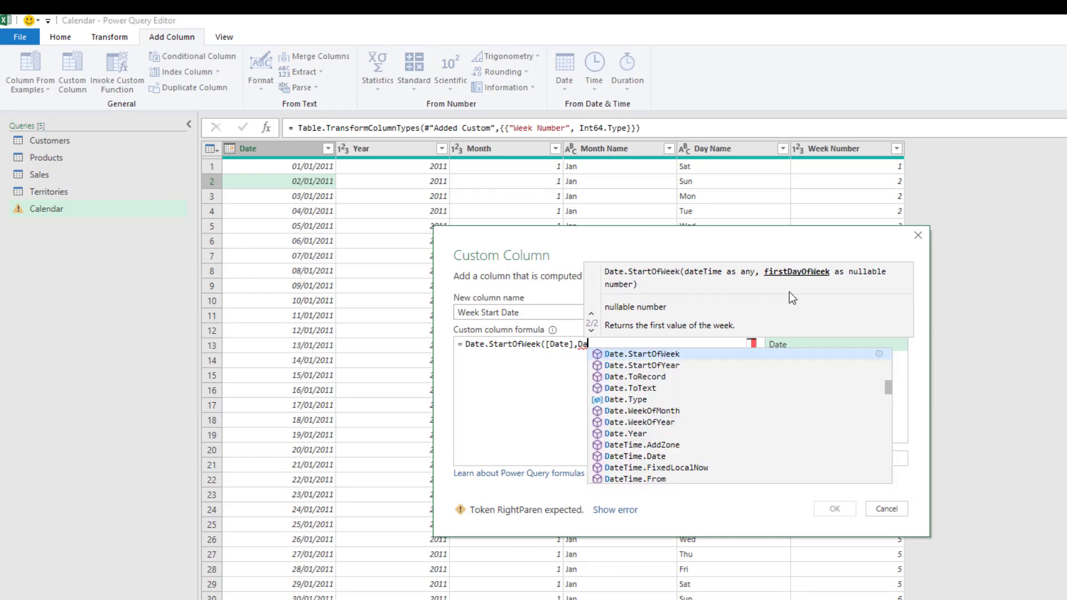
{"action": "type", "text": "yDay.Sunda"}
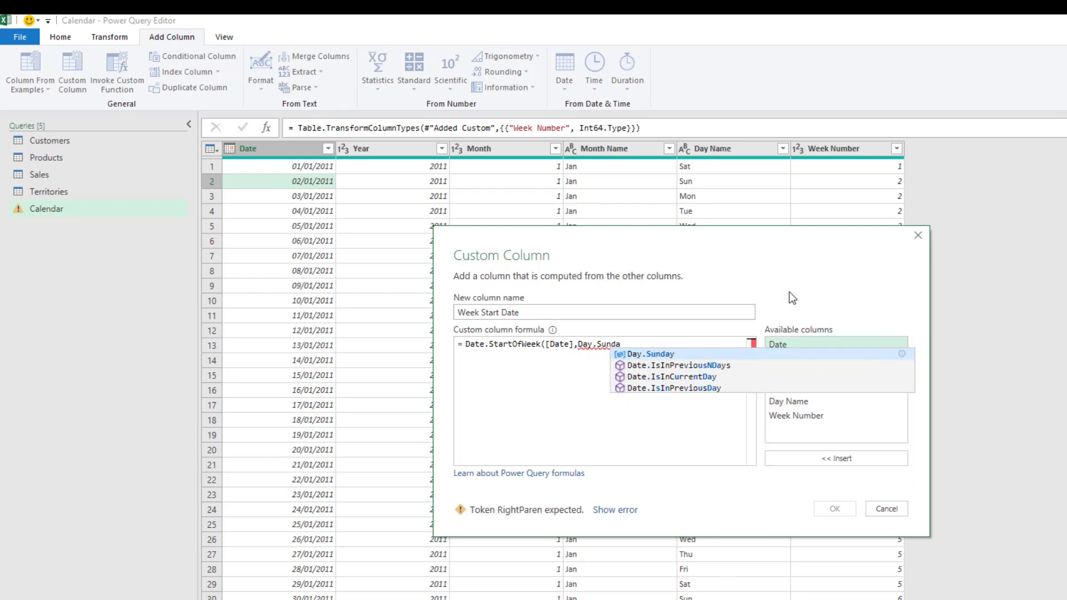
{"action": "key", "text": "Tab"}
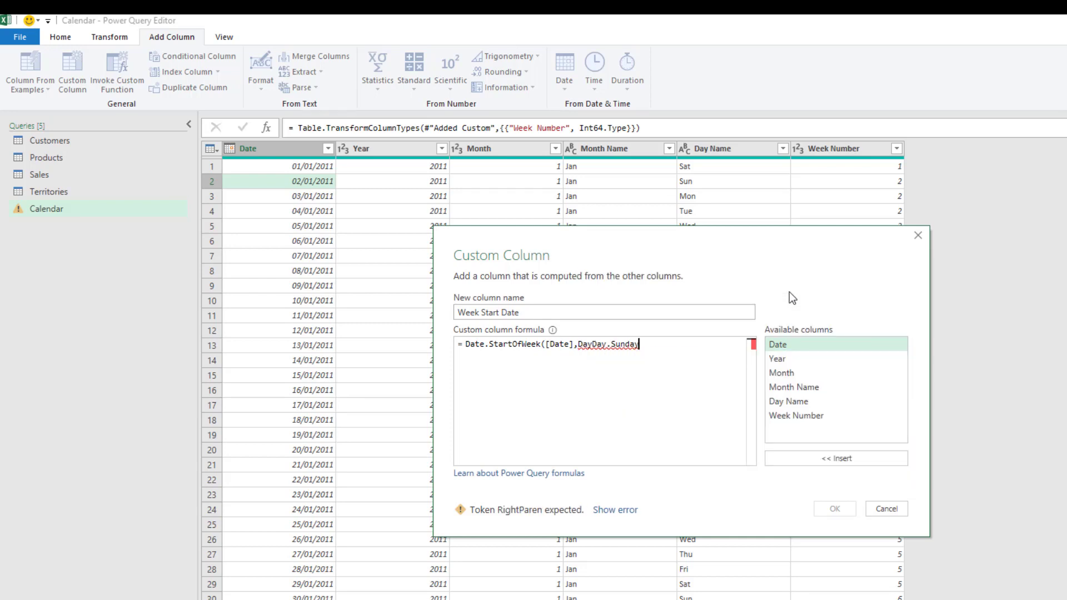
{"action": "left_click", "coordinate": [593, 350]}
{"action": "key", "text": "BackSpace"}
{"action": "key", "text": "BackSpace"}
{"action": "key", "text": "BackSpace"}
{"action": "type", "text": ")"}
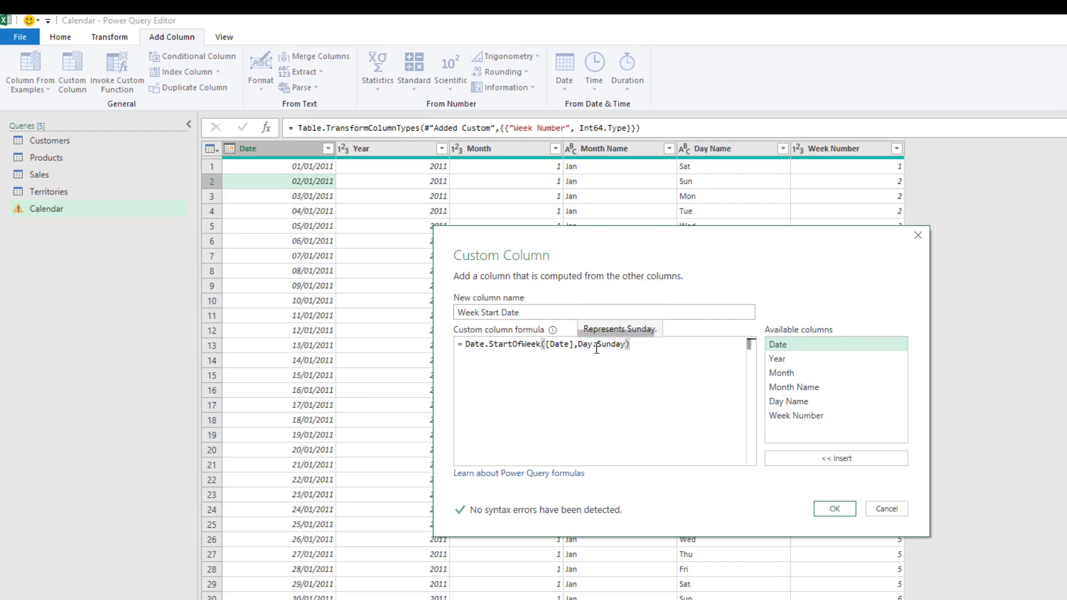
{"action": "left_click", "coordinate": [835, 509]}
Step: Set the Week Start Date column's data type to Date
{"action": "left_click", "coordinate": [60, 36]}
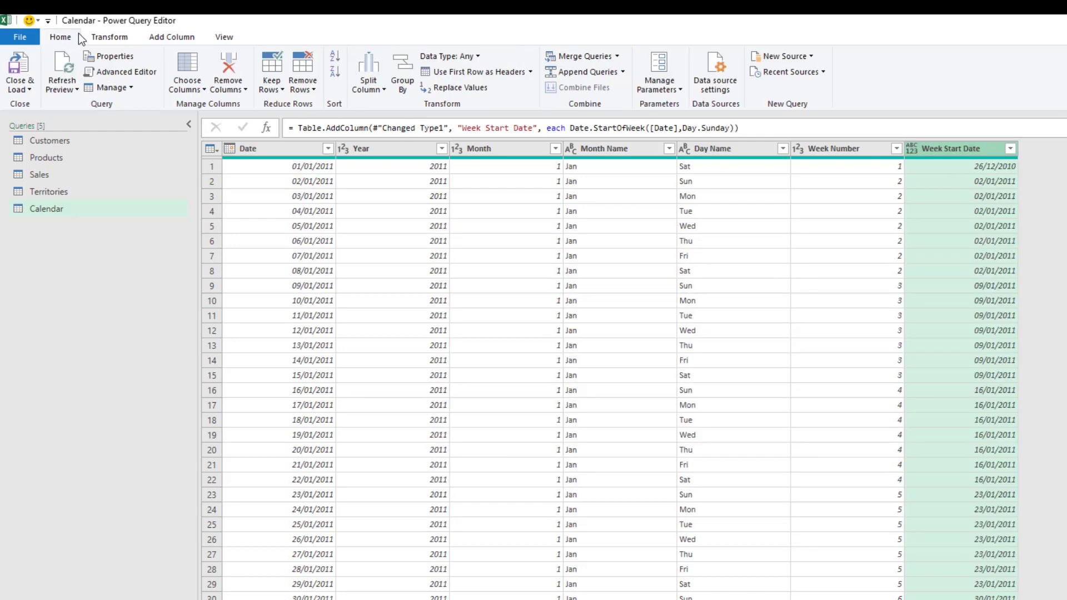
{"action": "left_click", "coordinate": [465, 60]}
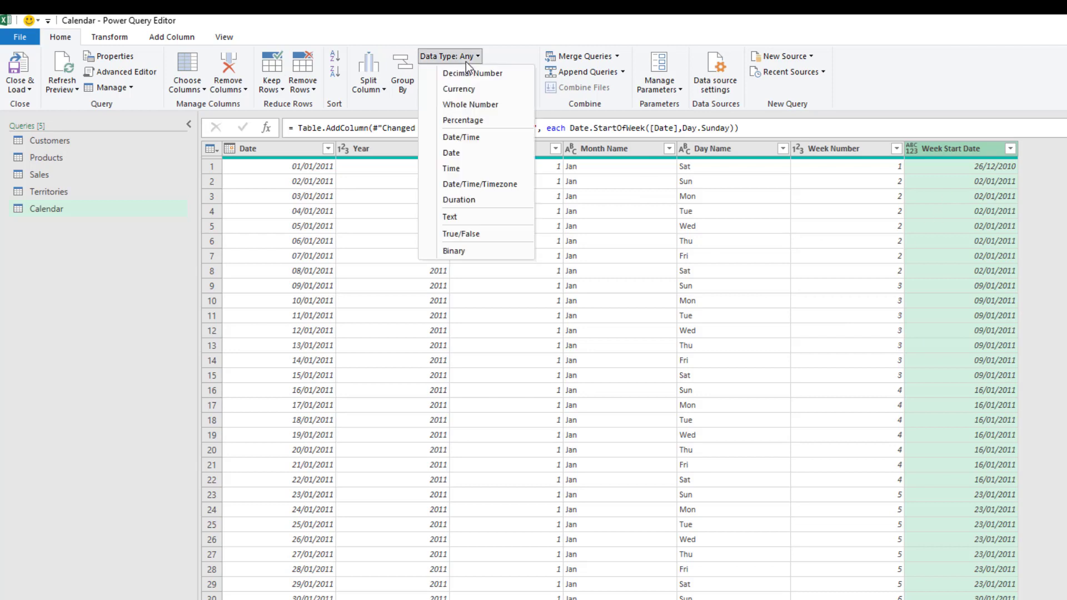
{"action": "left_click", "coordinate": [454, 156]}
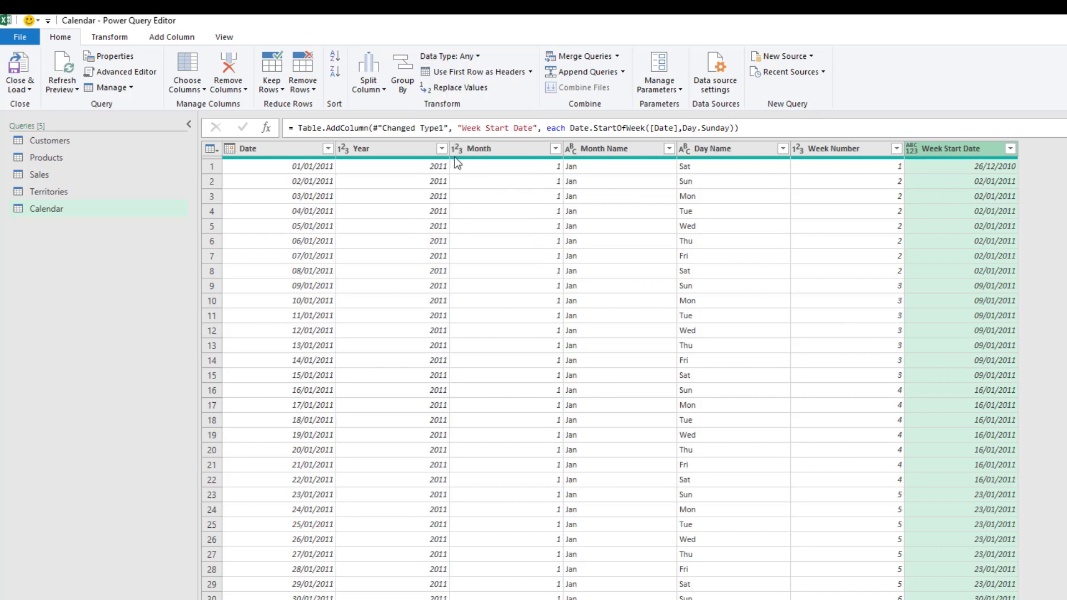
{"action": "left_click", "coordinate": [953, 196]}
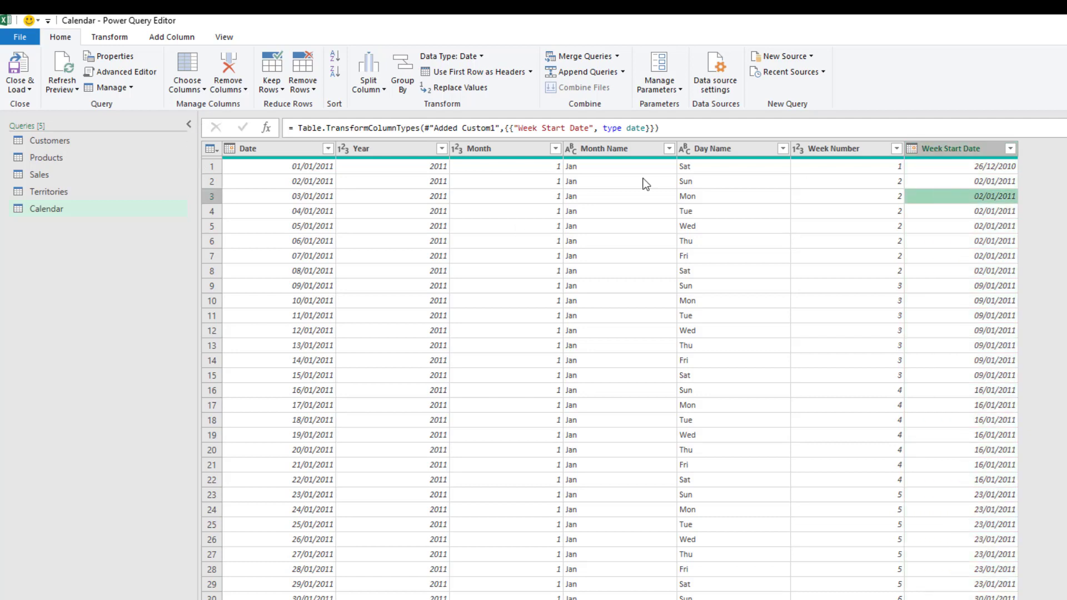
Step: Try adding a Quarter of Year column from the Date column, and delete the inserted query step
{"action": "left_click", "coordinate": [275, 151]}
{"action": "left_click", "coordinate": [160, 37]}
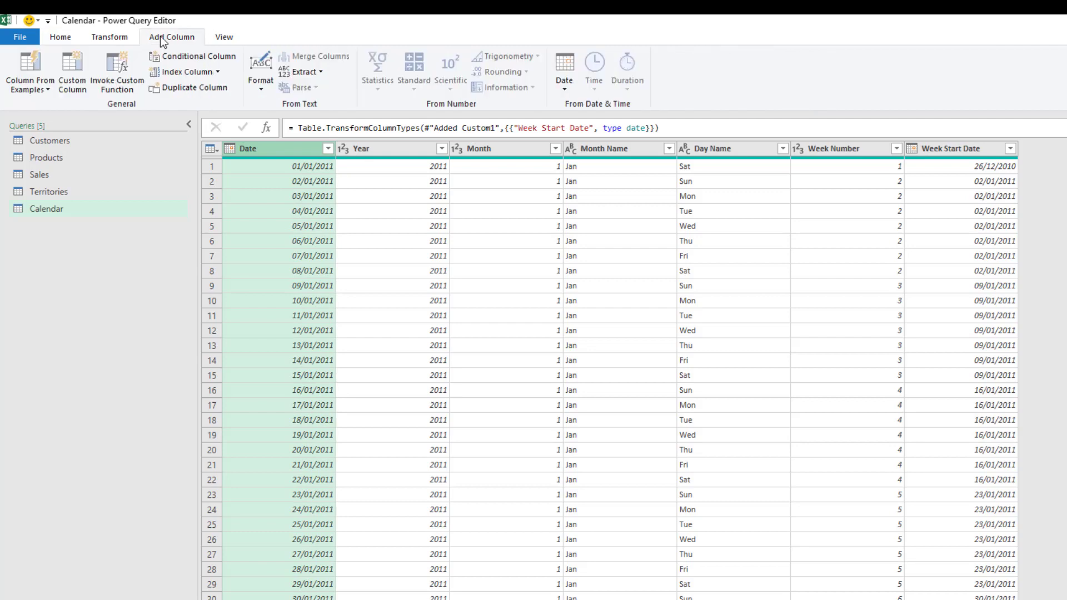
{"action": "left_click", "coordinate": [565, 74]}
{"action": "mouse_move", "coordinate": [603, 168]}
{"action": "mouse_move", "coordinate": [620, 188]}
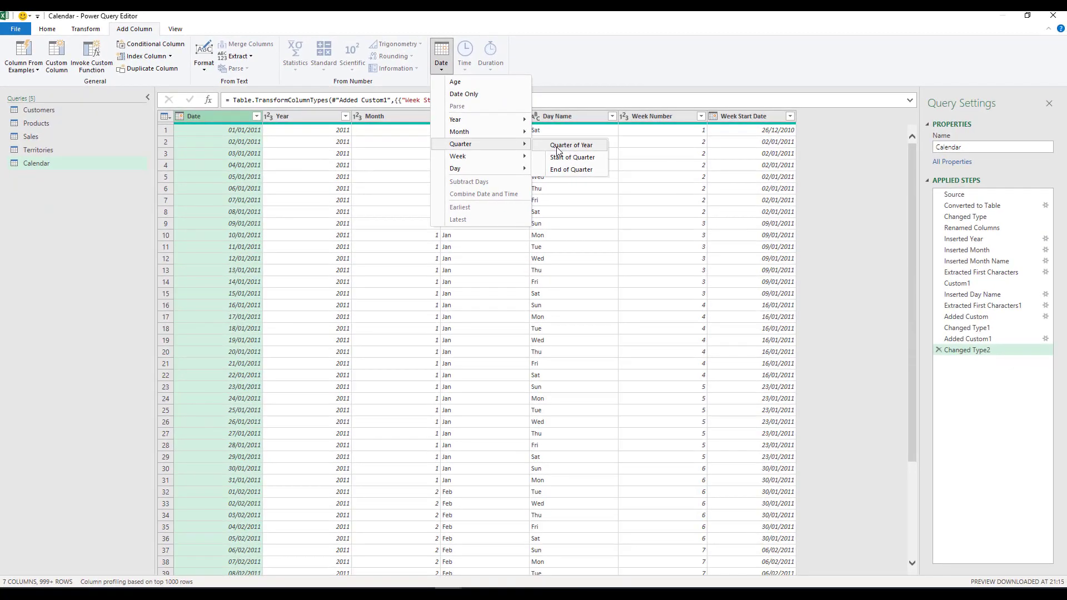
{"action": "left_click", "coordinate": [558, 150]}
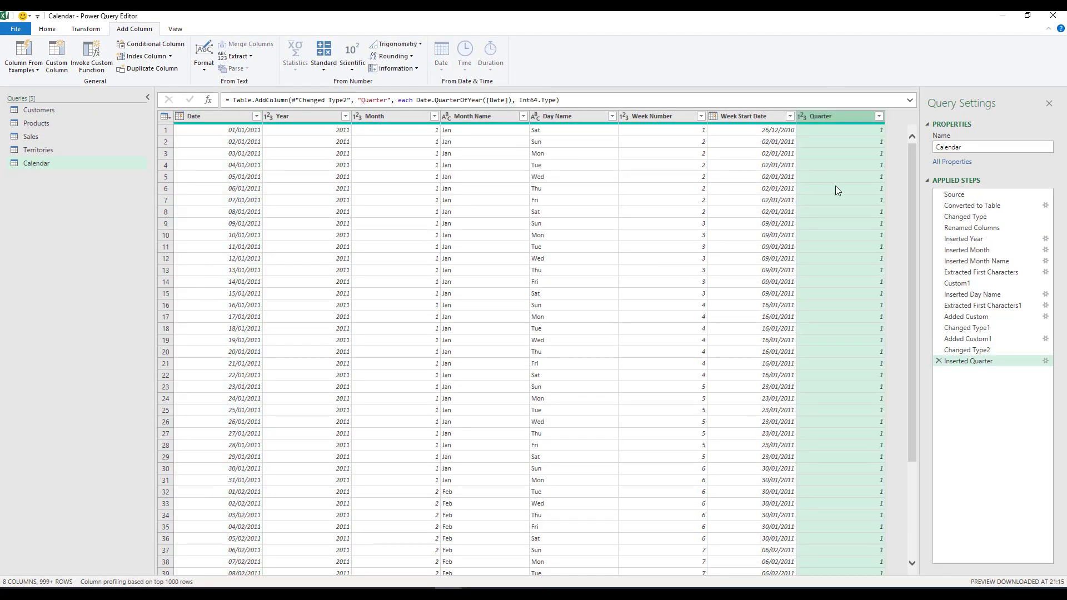
{"action": "scroll", "coordinate": [867, 234], "scroll_direction": "down", "scroll_amount": 4}
{"action": "scroll", "coordinate": [867, 233], "scroll_direction": "up", "scroll_amount": 4}
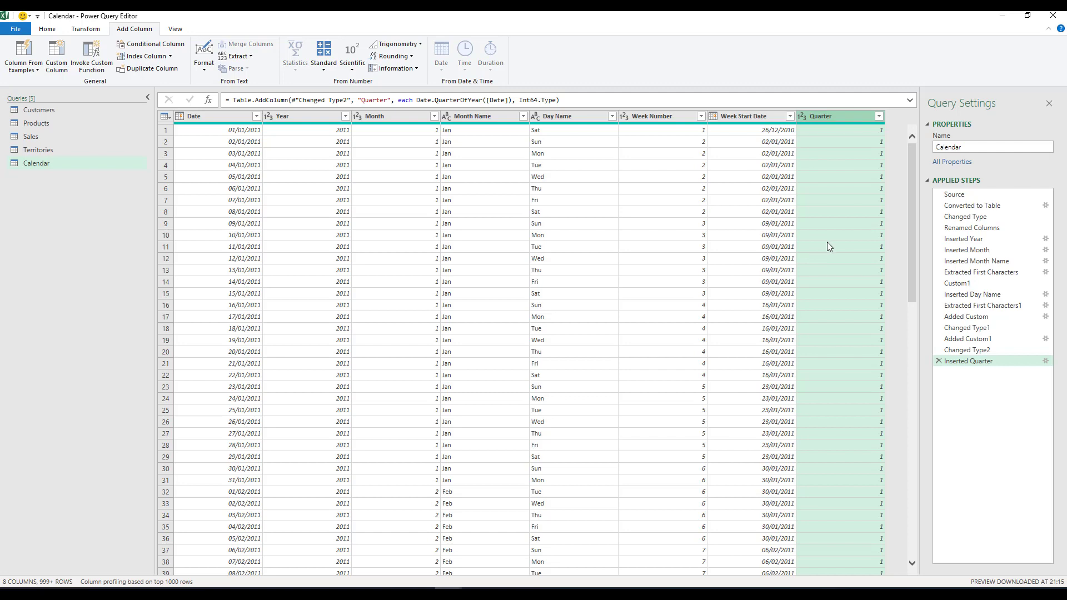
{"action": "left_click", "coordinate": [939, 361]}
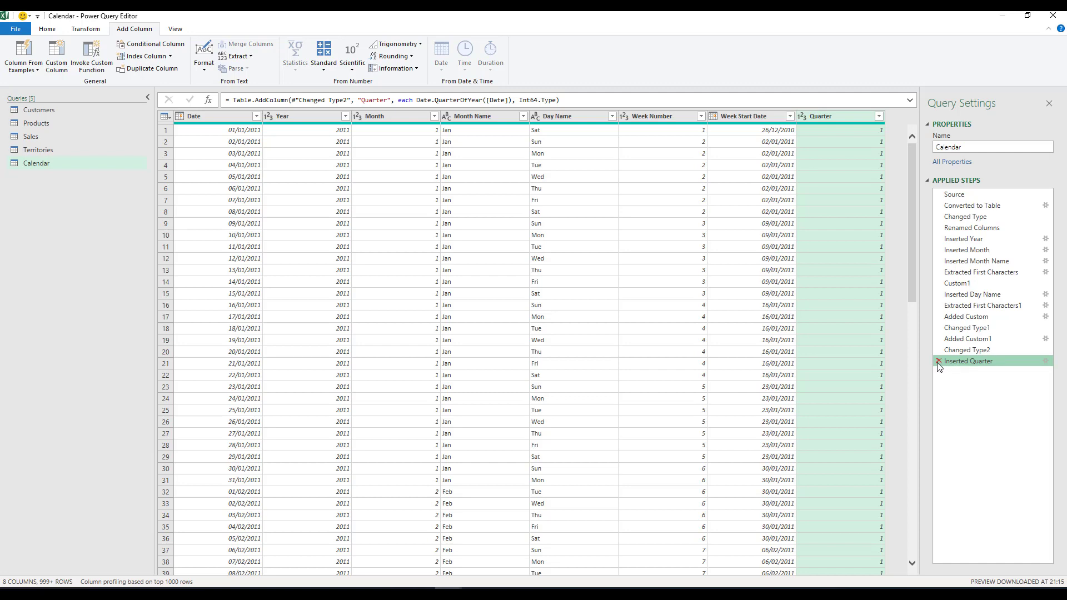
{"action": "left_click", "coordinate": [939, 361]}
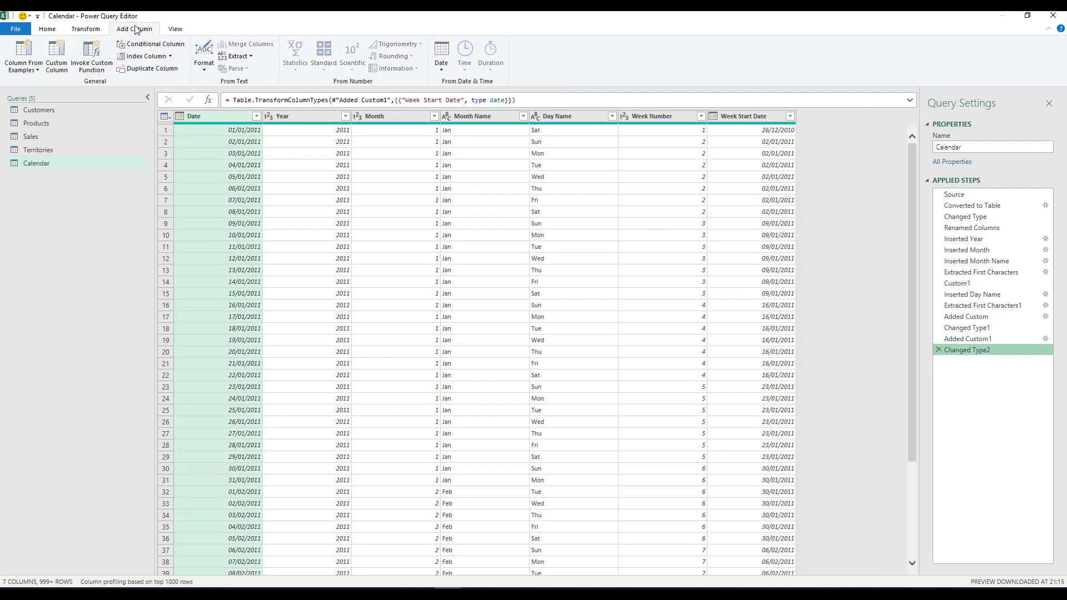
Step: Start a custom column named Quarter with the formula Date.QuarterOfYear([Date])
{"action": "left_click", "coordinate": [60, 57]}
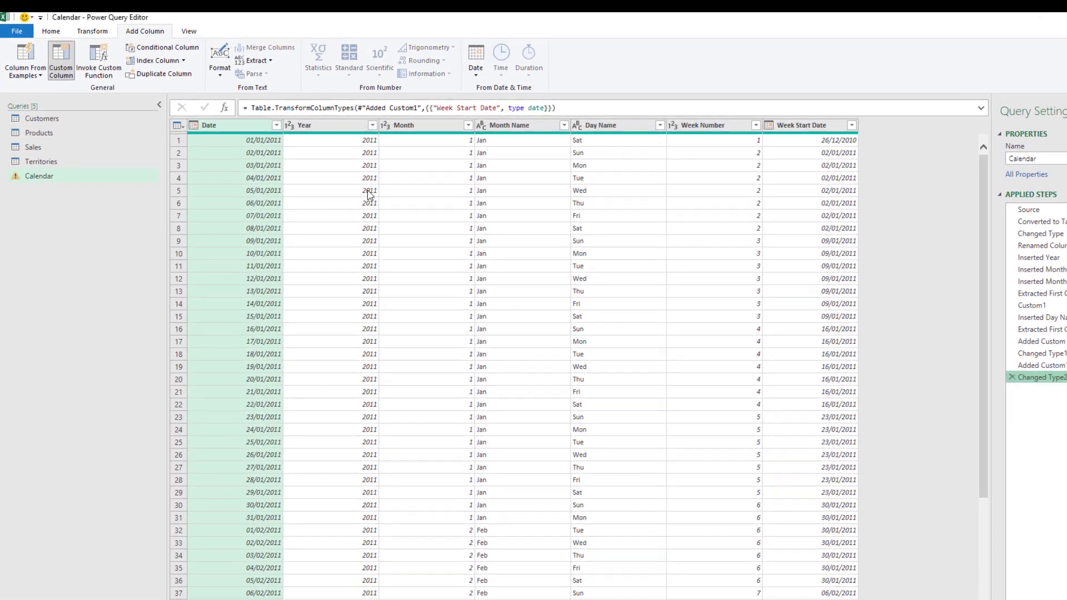
{"action": "type", "text": "Quarter"}
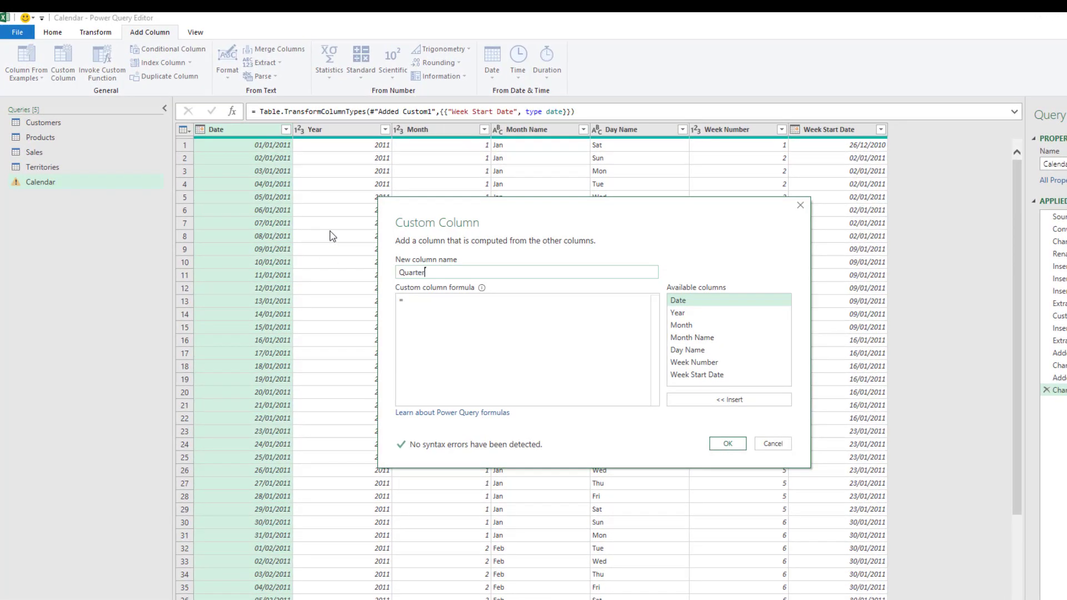
{"action": "left_click", "coordinate": [447, 302]}
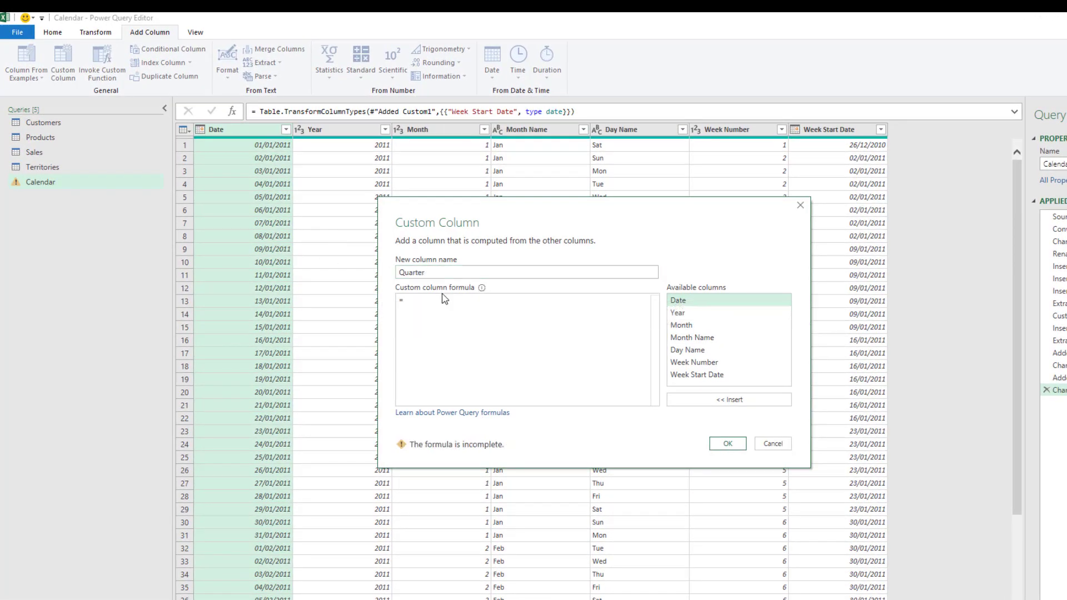
{"action": "type", "text": "D"}
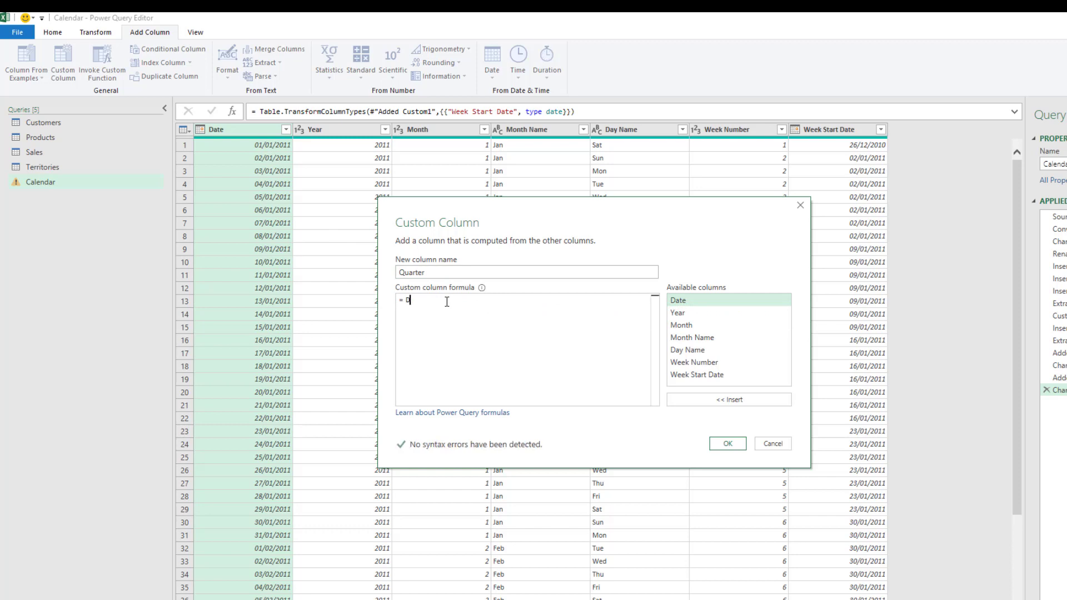
{"action": "type", "text": "ate.Quarter"}
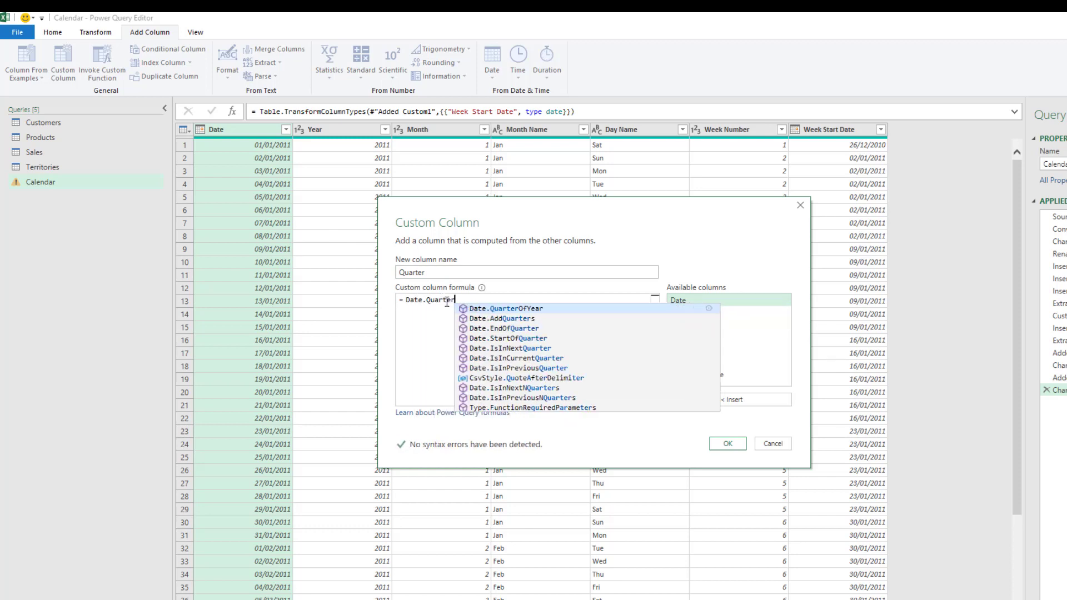
{"action": "key", "text": "Tab"}
{"action": "type", "text": "("}
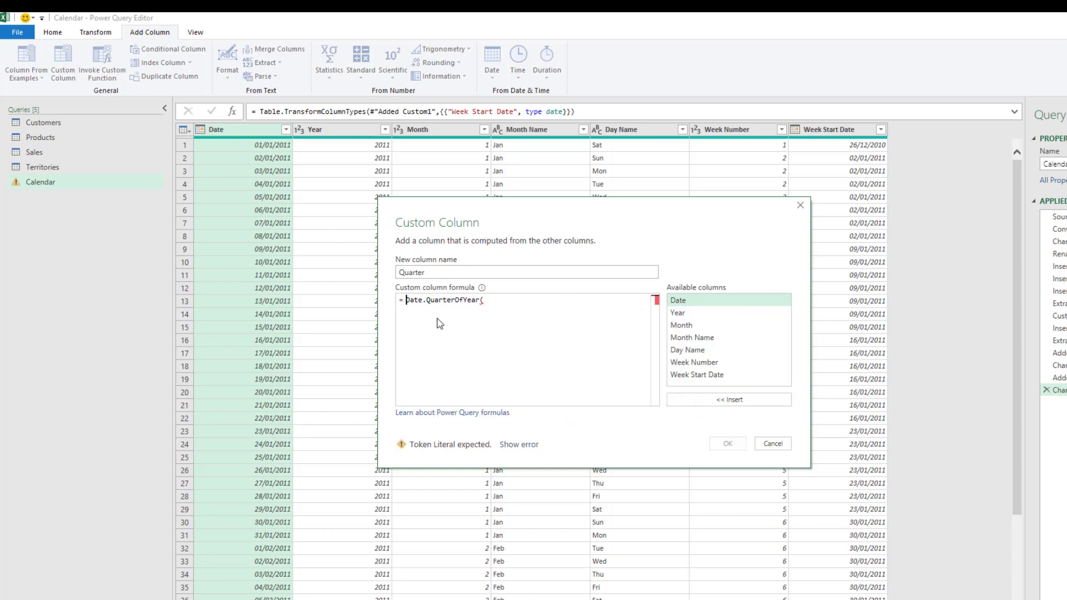
{"action": "double_click", "coordinate": [707, 300]}
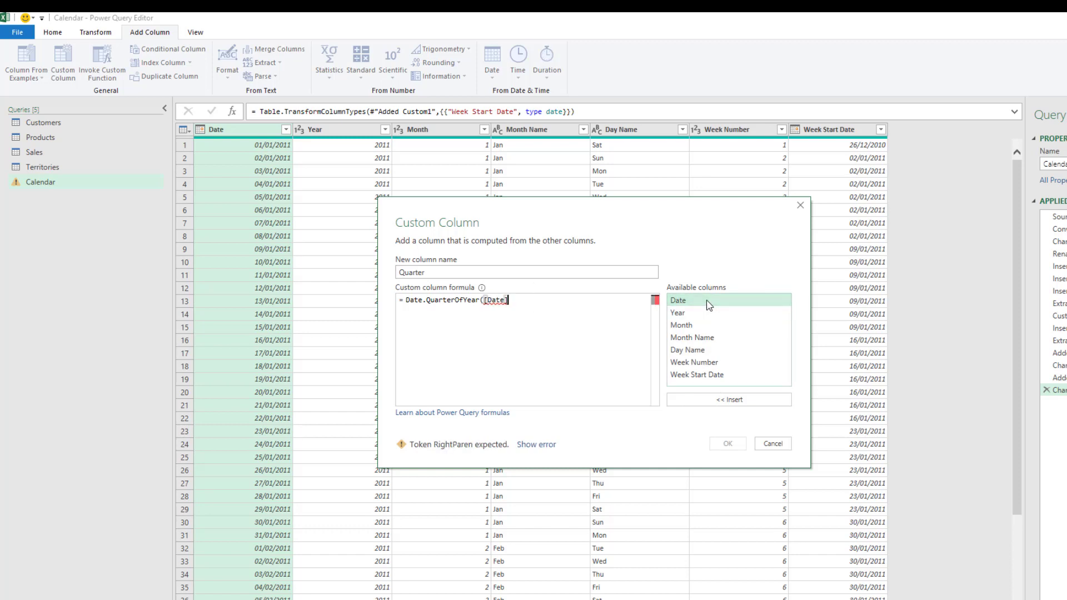
{"action": "type", "text": ")"}
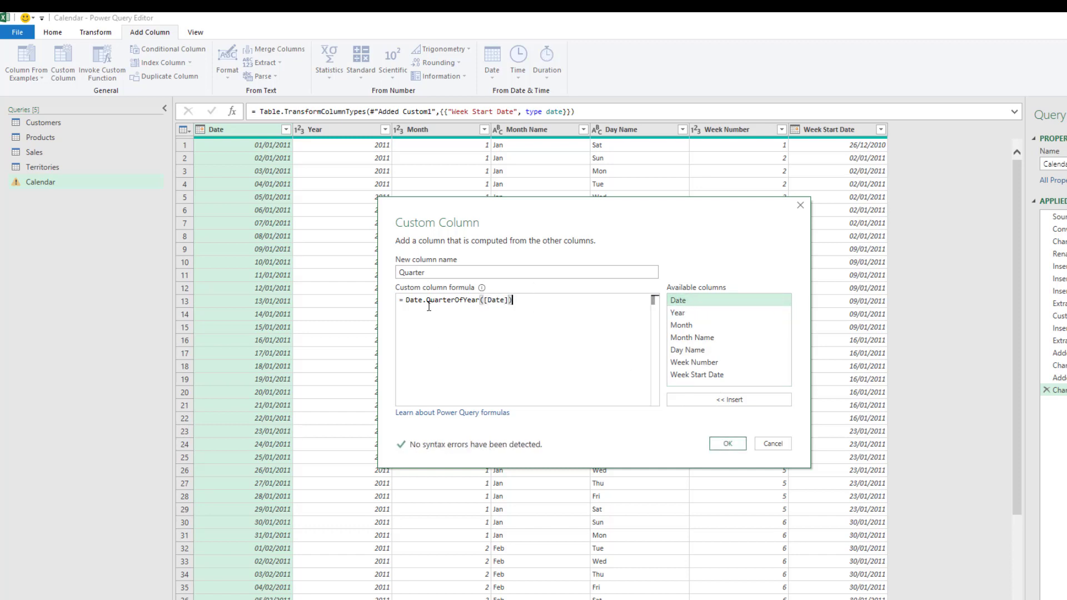
Step: Change the Quarter formula to "Q"& Number.ToText(Date.QuarterOfYear([Date])) and create the custom column
{"action": "left_click_drag", "start_coordinate": [405, 300], "coordinate": [408, 311]}
{"action": "left_click", "coordinate": [409, 312]}
{"action": "type", "text": "\"Q\""}
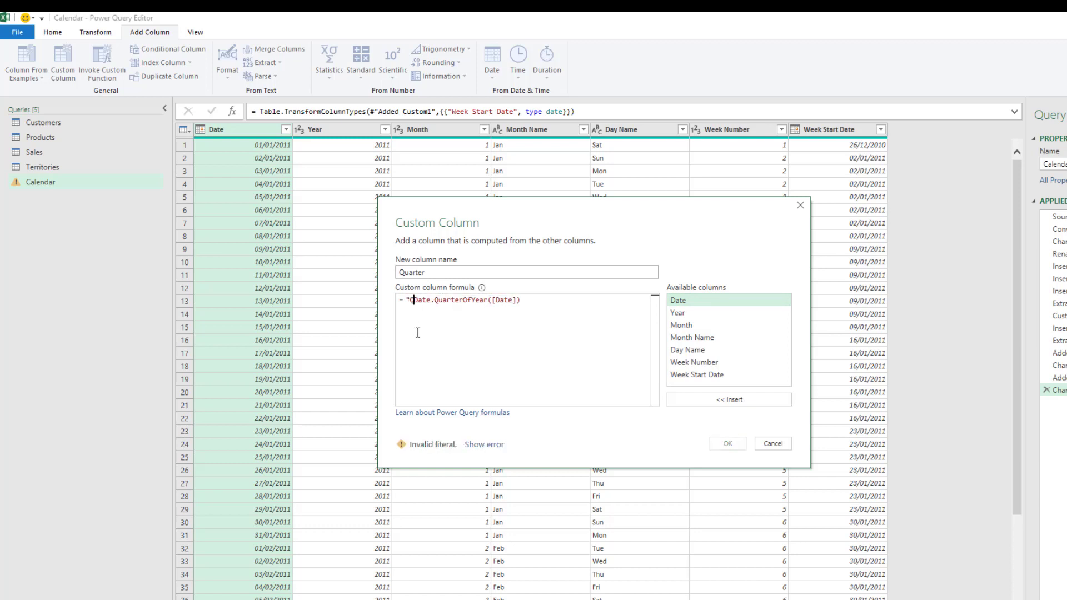
{"action": "type", "text": "& "}
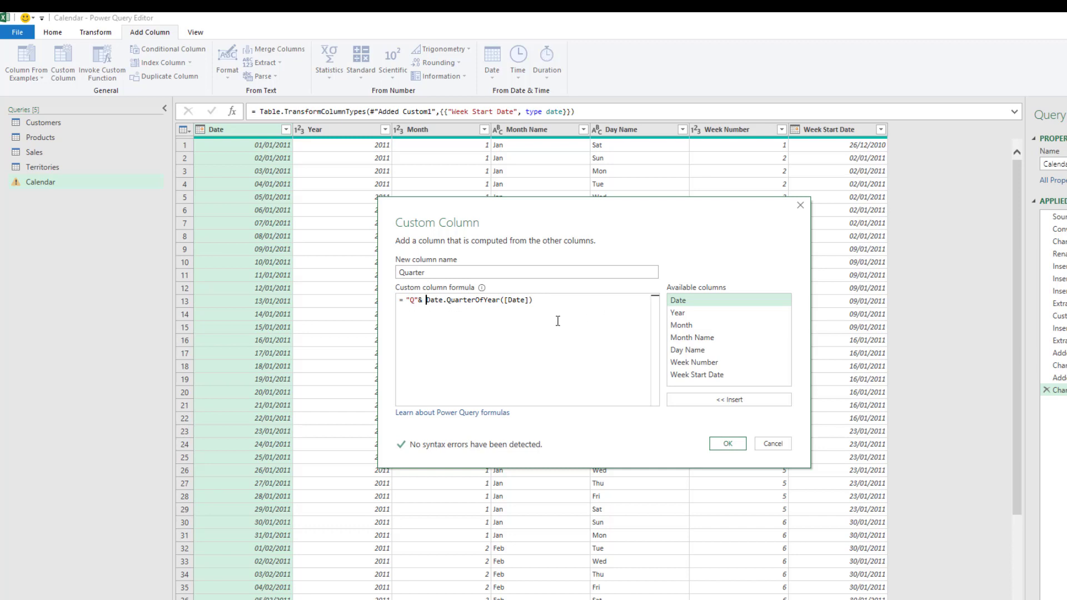
{"action": "type", "text": "Number"}
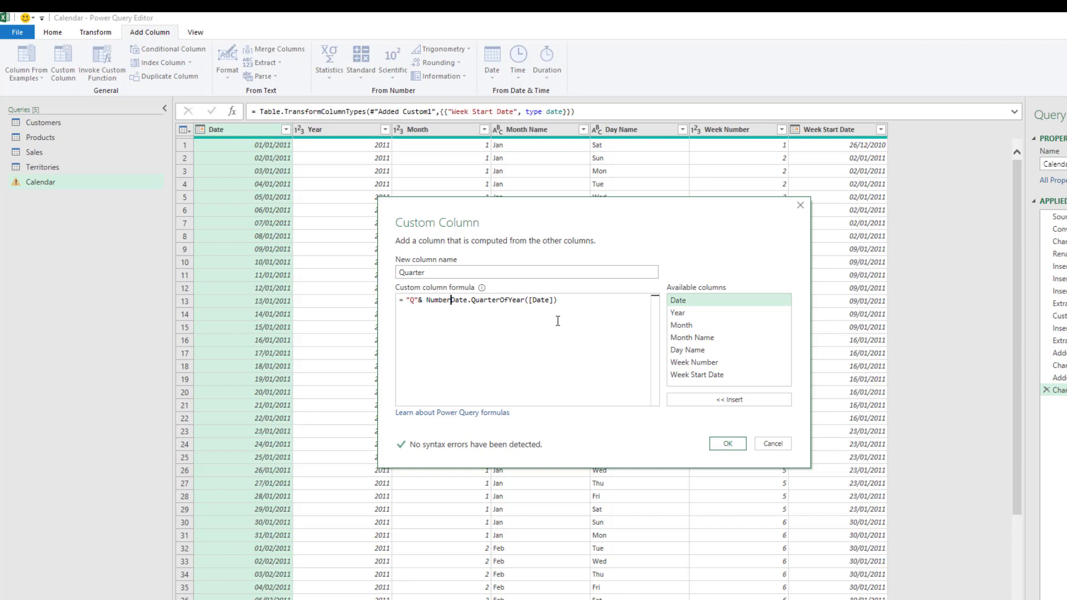
{"action": "type", "text": ".To"}
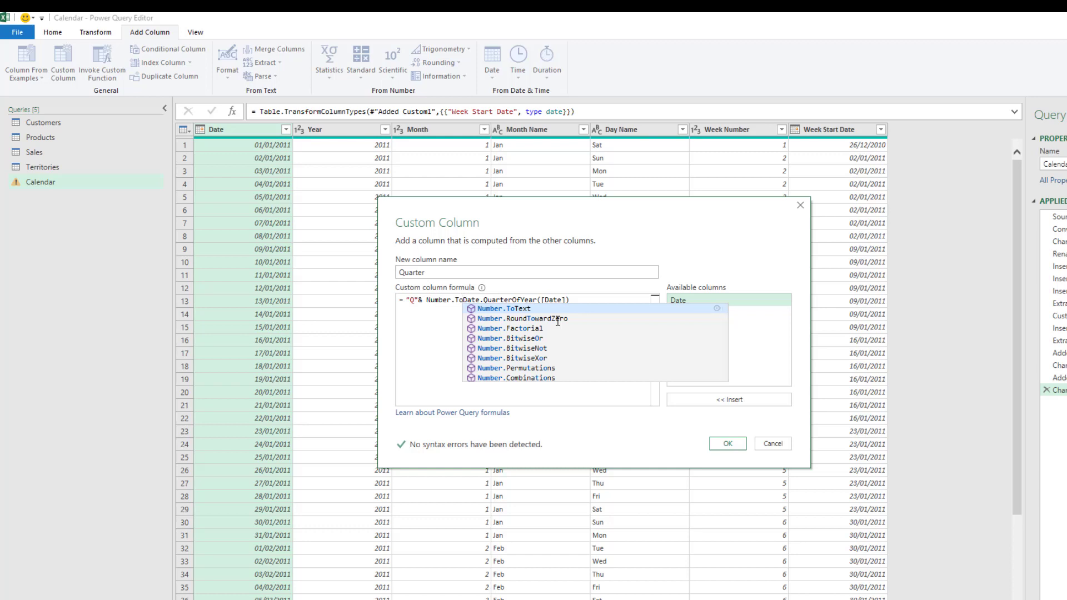
{"action": "type", "text": "Text"}
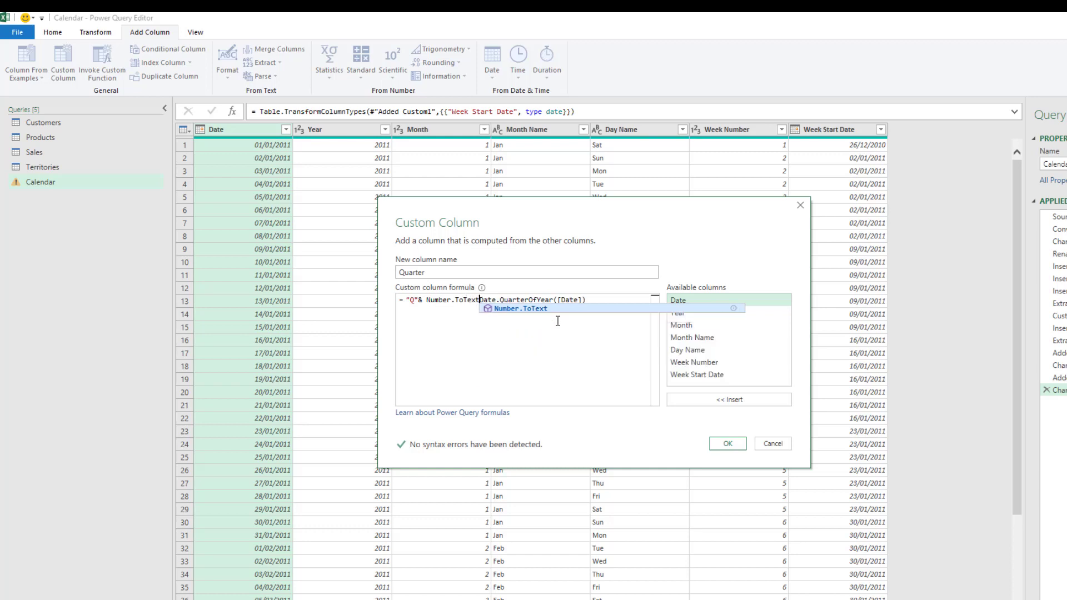
{"action": "type", "text": "("}
{"action": "left_click", "coordinate": [626, 309]}
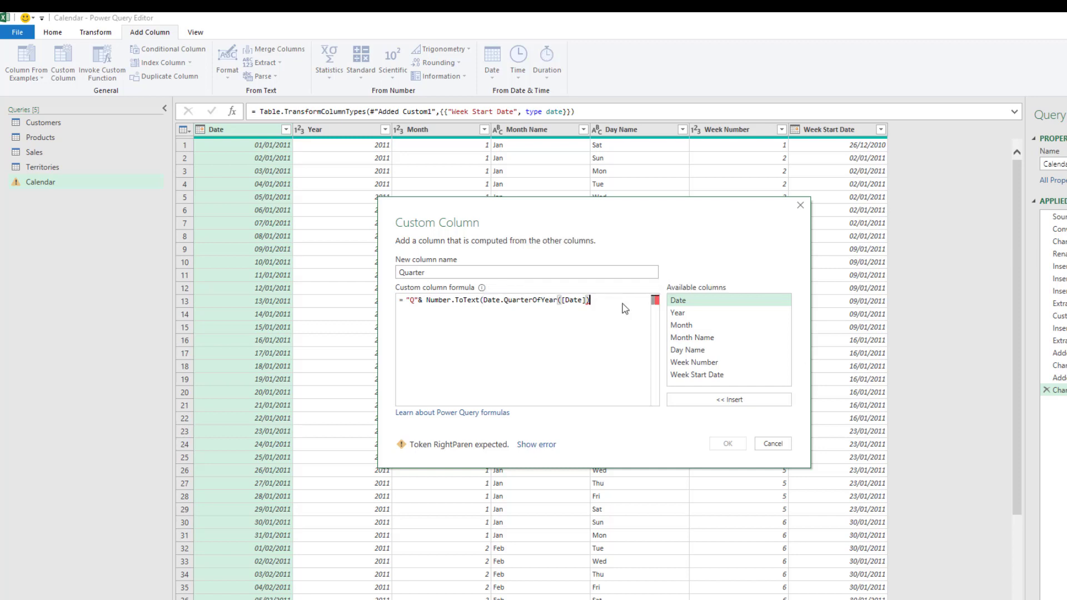
{"action": "type", "text": ")"}
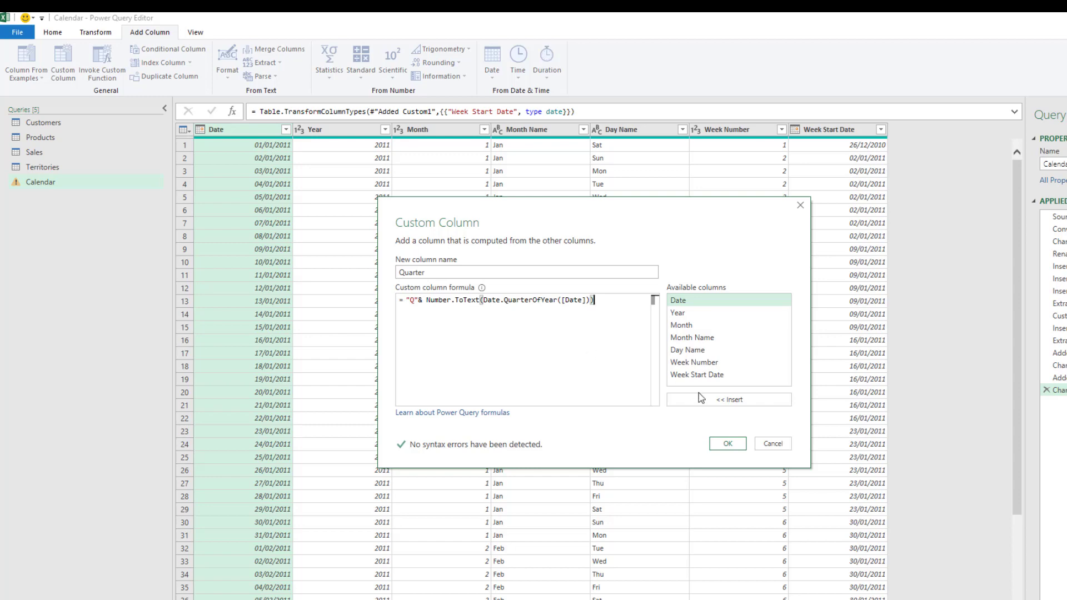
{"action": "left_click", "coordinate": [724, 443]}
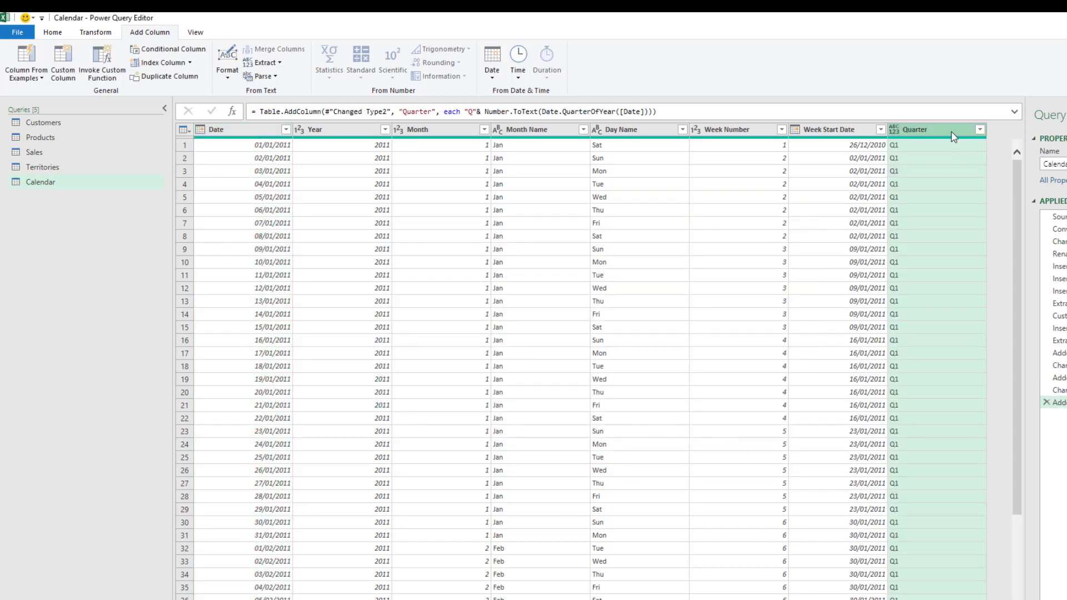
Step: Set the Quarter column's data type to Text
{"action": "scroll", "coordinate": [957, 210], "scroll_direction": "down", "scroll_amount": 3}
{"action": "scroll", "coordinate": [957, 208], "scroll_direction": "up", "scroll_amount": 3}
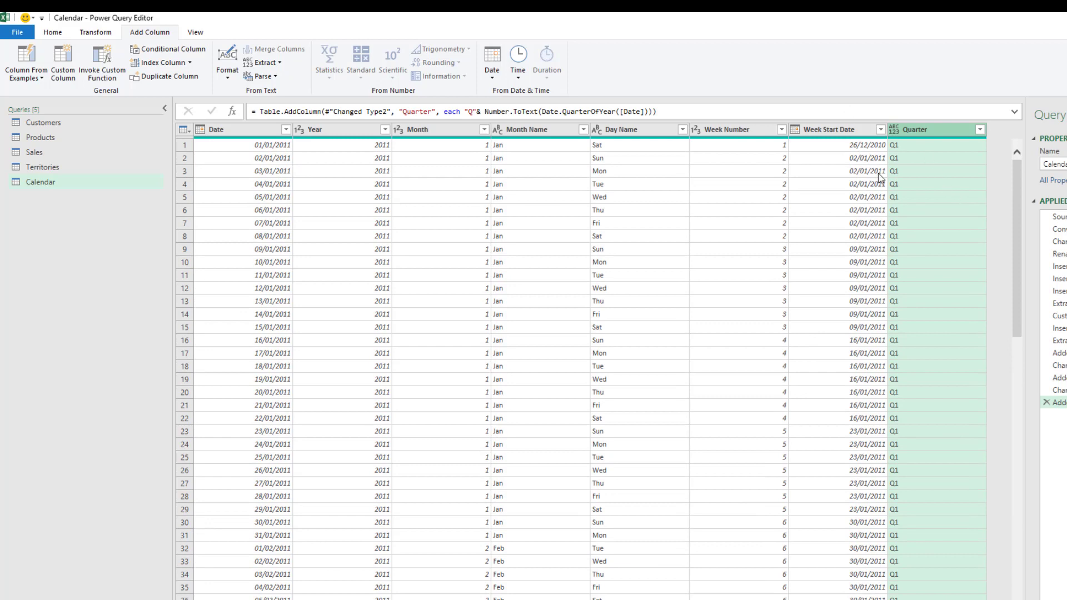
{"action": "left_click", "coordinate": [53, 33]}
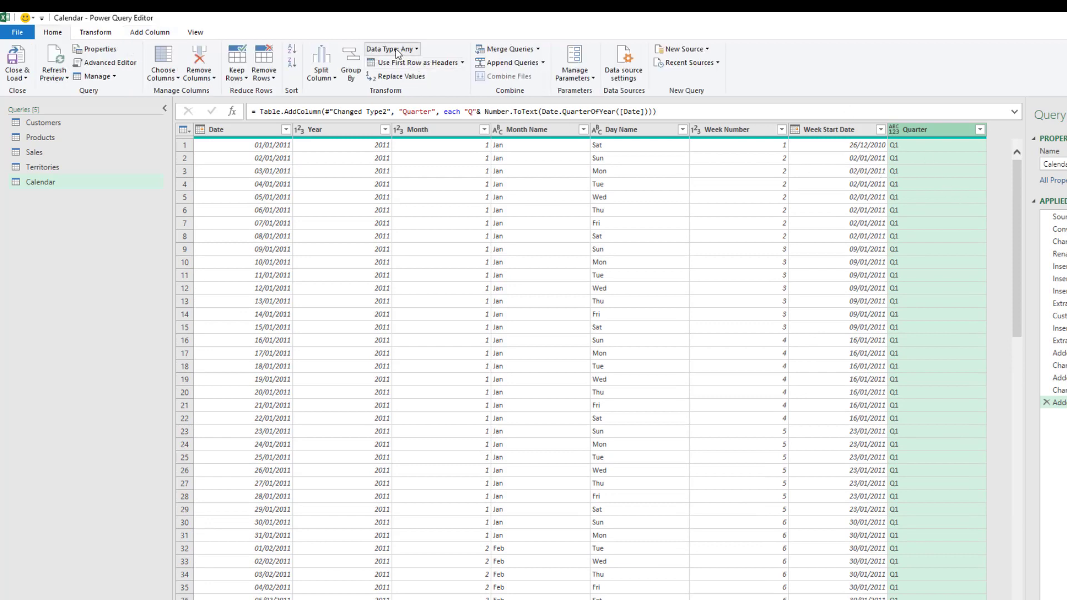
{"action": "left_click", "coordinate": [392, 49]}
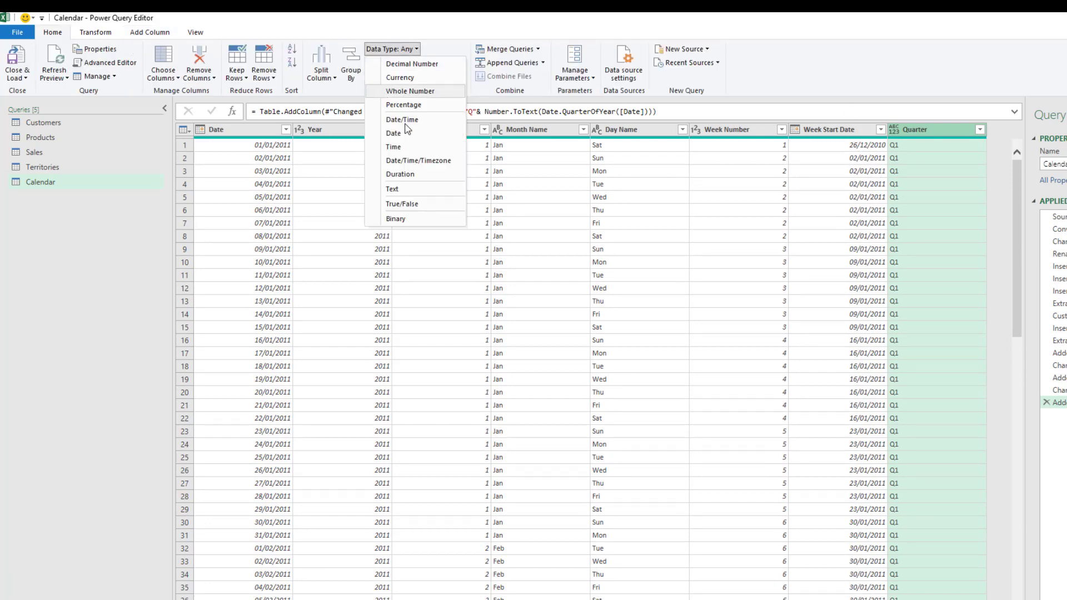
{"action": "left_click", "coordinate": [409, 189]}
{"action": "left_click", "coordinate": [935, 186]}
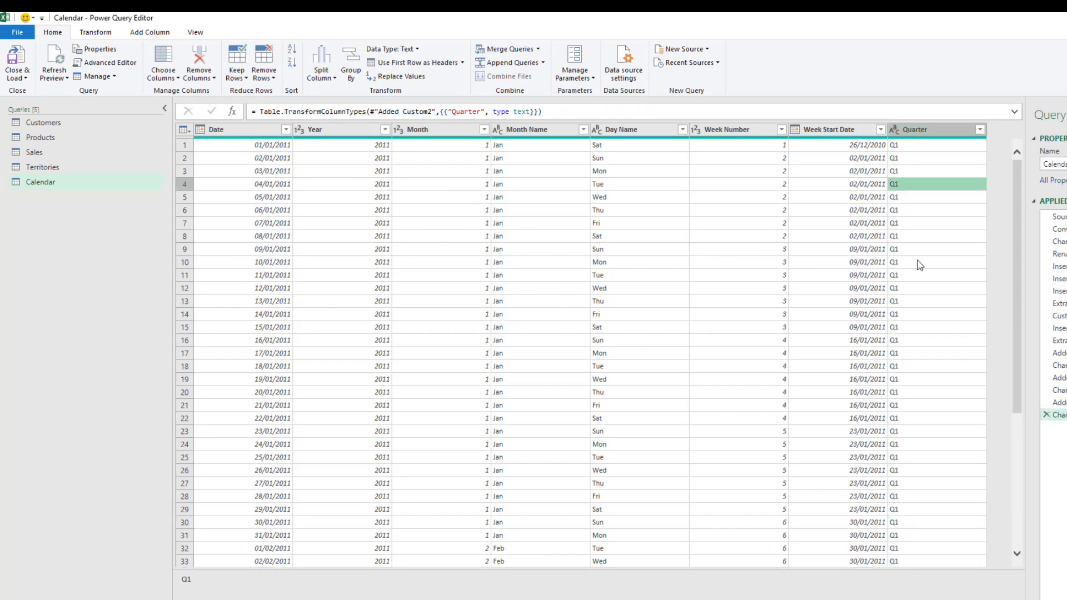
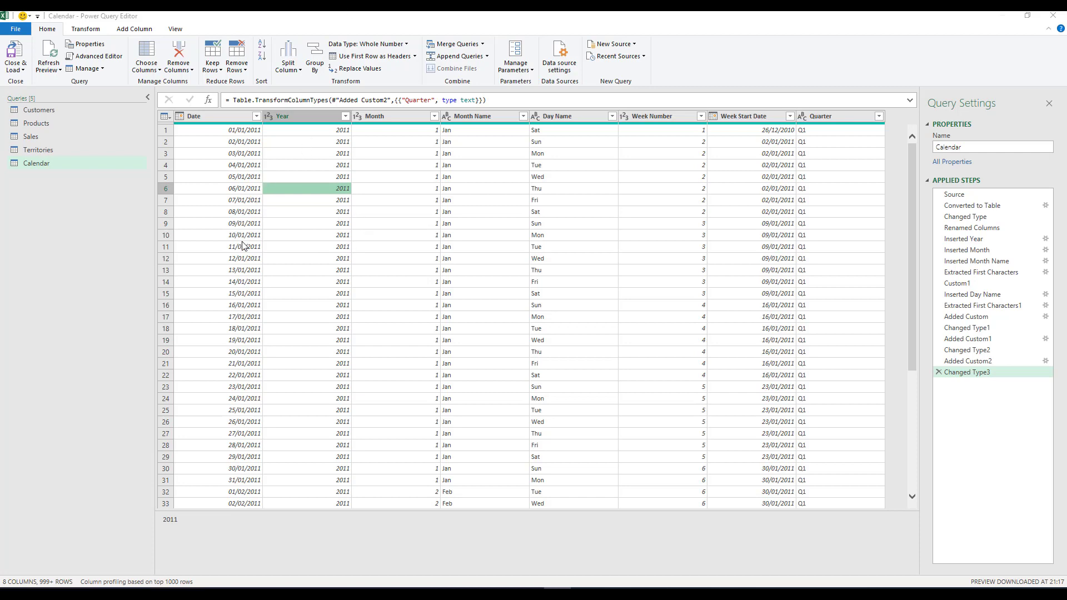
Step: Close the query editor and load all queries as Only Create Connection, adding the data to the Data Model
{"action": "left_click", "coordinate": [26, 72]}
{"action": "left_click", "coordinate": [24, 70]}
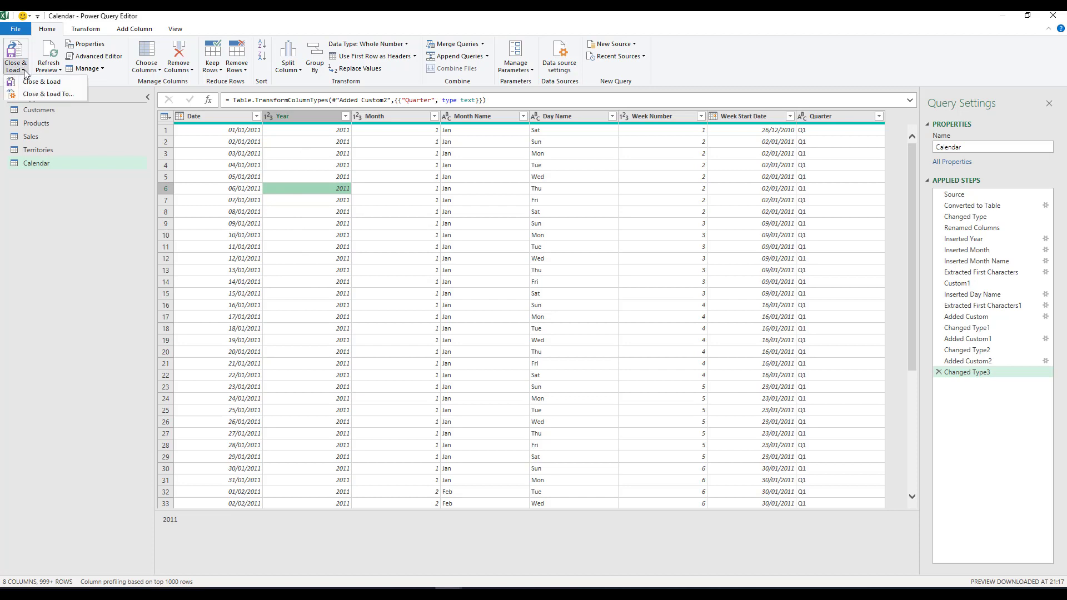
{"action": "left_click", "coordinate": [66, 95]}
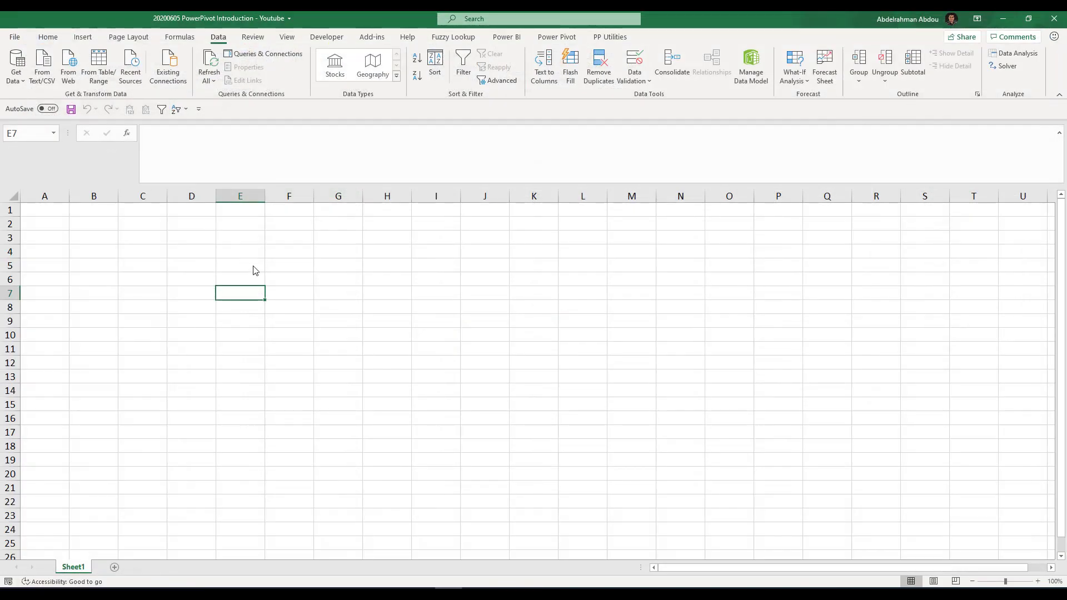
{"action": "left_click_drag", "start_coordinate": [756, 355], "coordinate": [253, 235]}
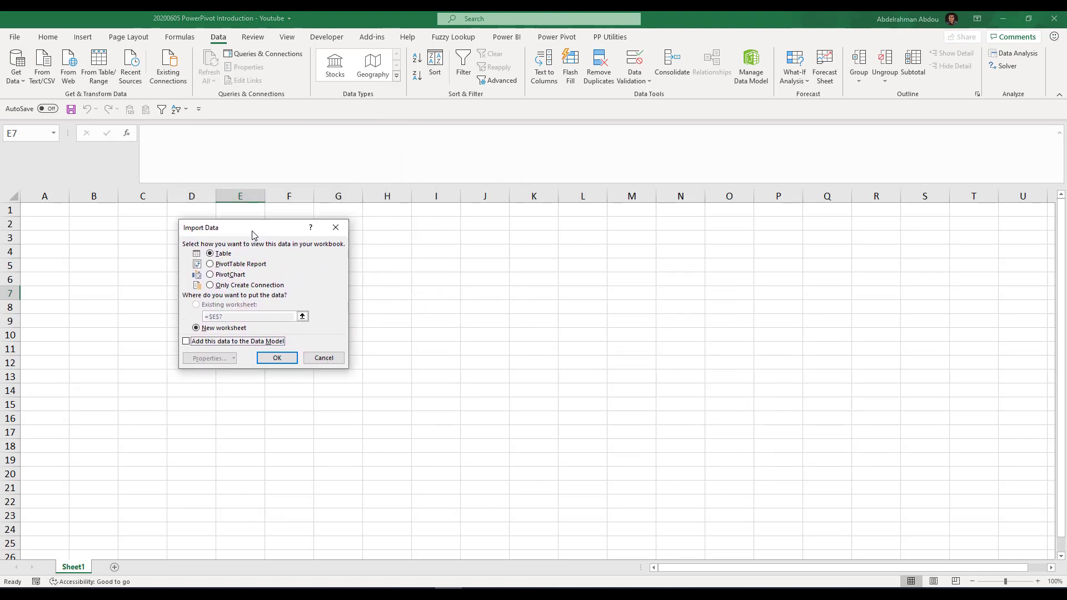
{"action": "left_click", "coordinate": [227, 286]}
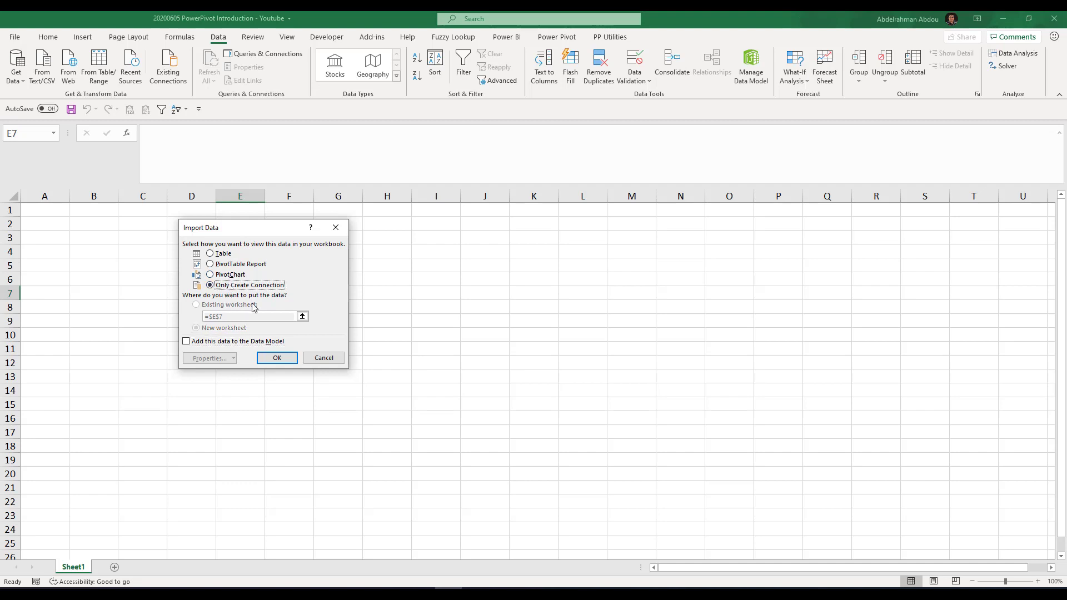
{"action": "left_click", "coordinate": [187, 341]}
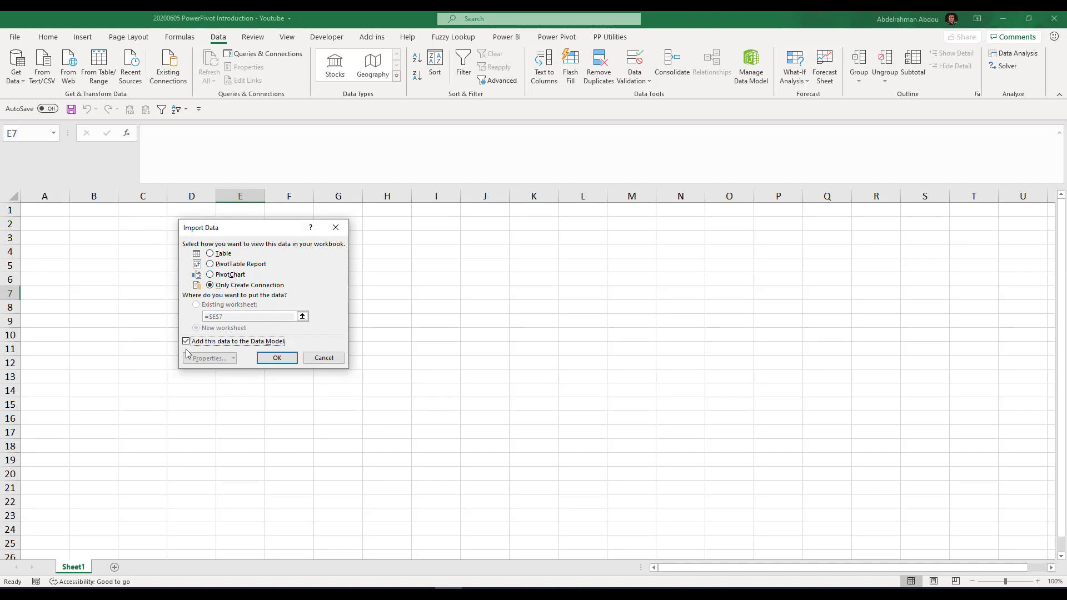
{"action": "left_click", "coordinate": [285, 364]}
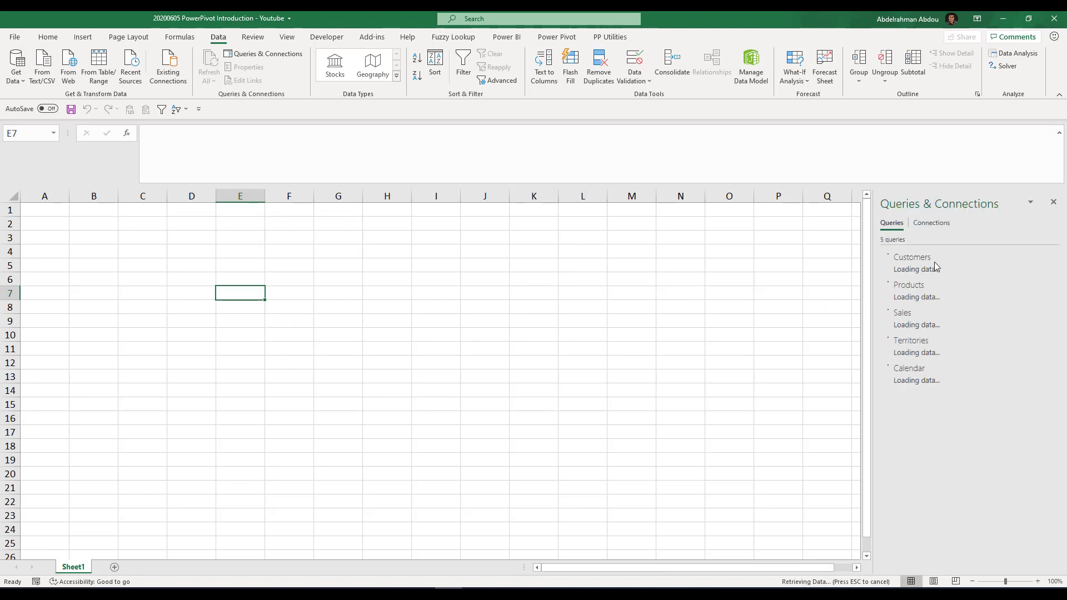
{"action": "left_click", "coordinate": [932, 286]}
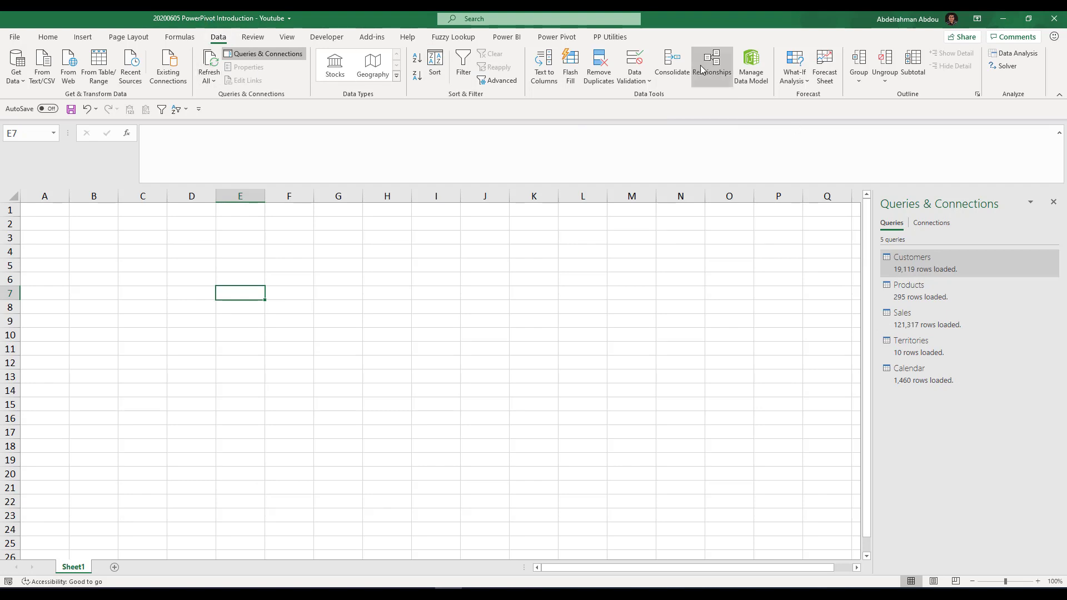
Step: Open the Power Pivot data model, look through the Customers, Products, Sales, Territories and Calendar tables, and close it
{"action": "left_click", "coordinate": [557, 37]}
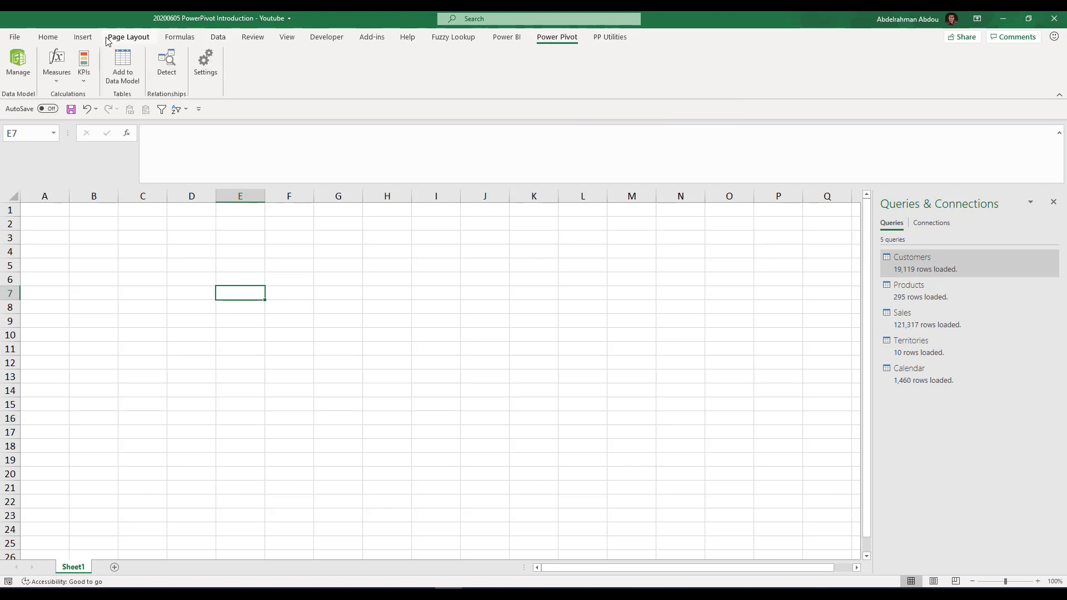
{"action": "left_click", "coordinate": [17, 63]}
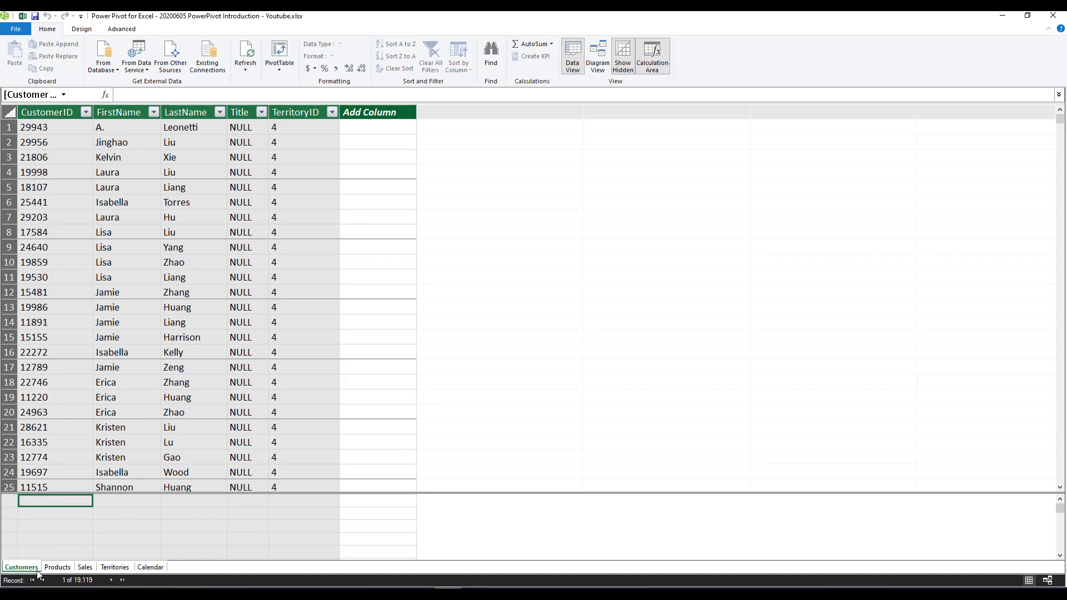
{"action": "scroll", "coordinate": [173, 389], "scroll_direction": "down", "scroll_amount": 3}
{"action": "scroll", "coordinate": [132, 458], "scroll_direction": "down", "scroll_amount": 1}
{"action": "left_click", "coordinate": [57, 567]}
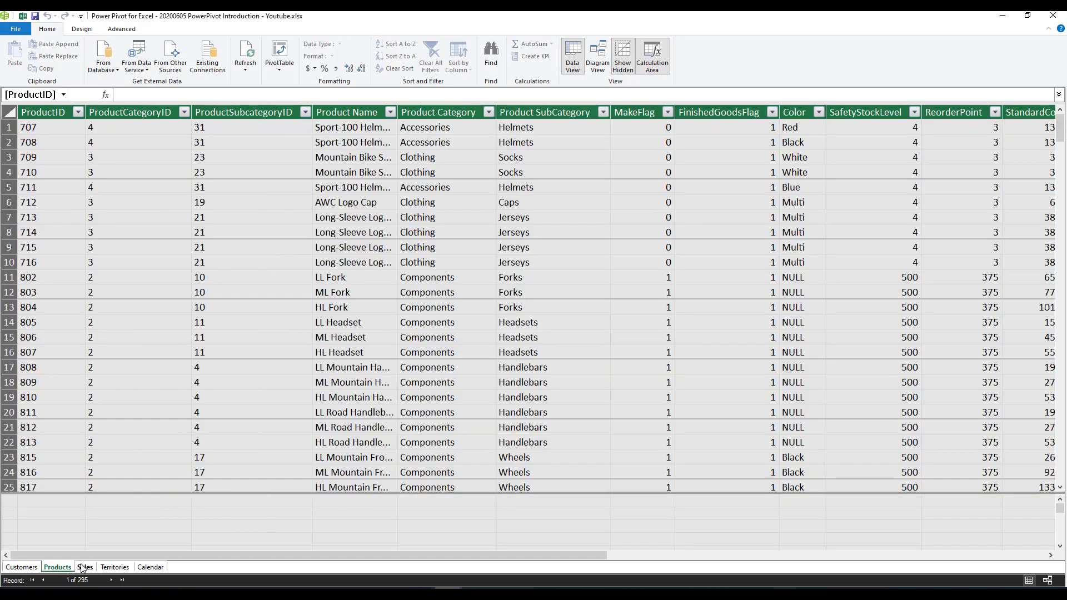
{"action": "left_click", "coordinate": [83, 567]}
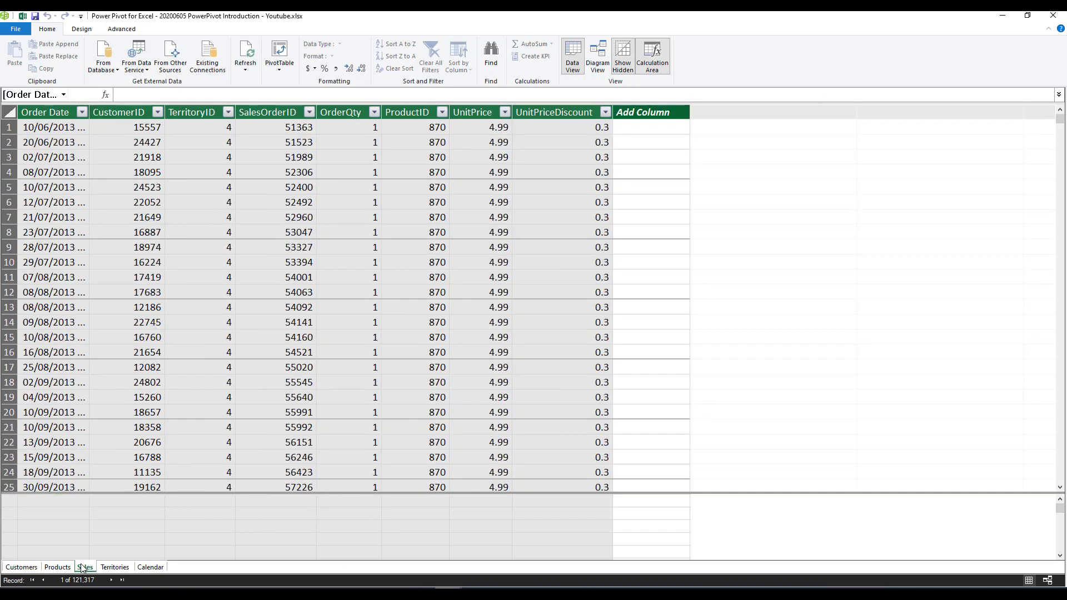
{"action": "left_click", "coordinate": [113, 568]}
{"action": "left_click", "coordinate": [151, 567]}
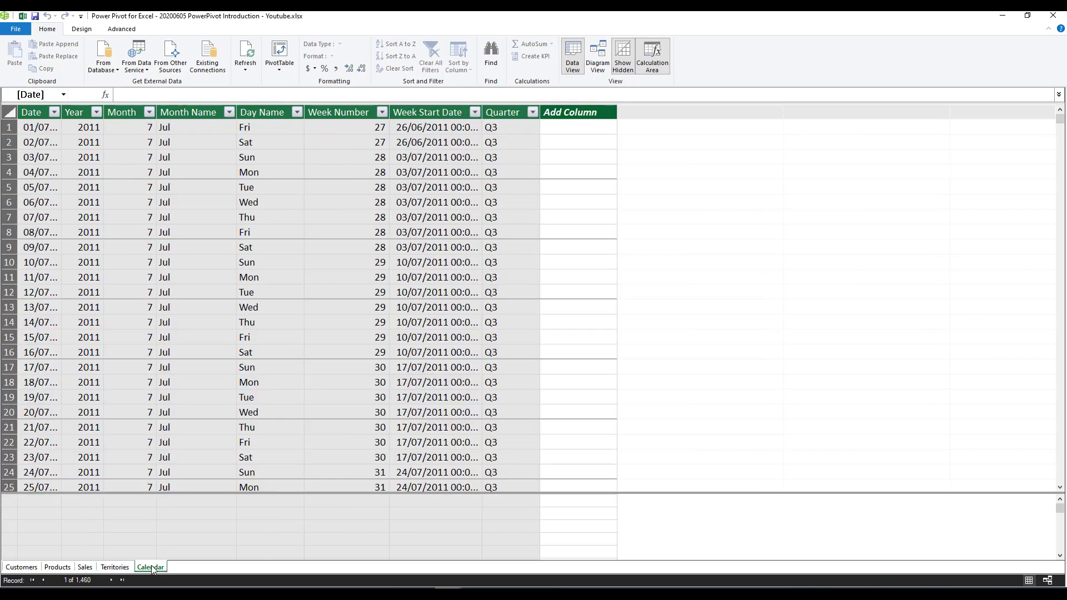
{"action": "scroll", "coordinate": [295, 279], "scroll_direction": "down", "scroll_amount": 7}
{"action": "scroll", "coordinate": [296, 279], "scroll_direction": "up", "scroll_amount": 7}
{"action": "left_click", "coordinate": [27, 568]}
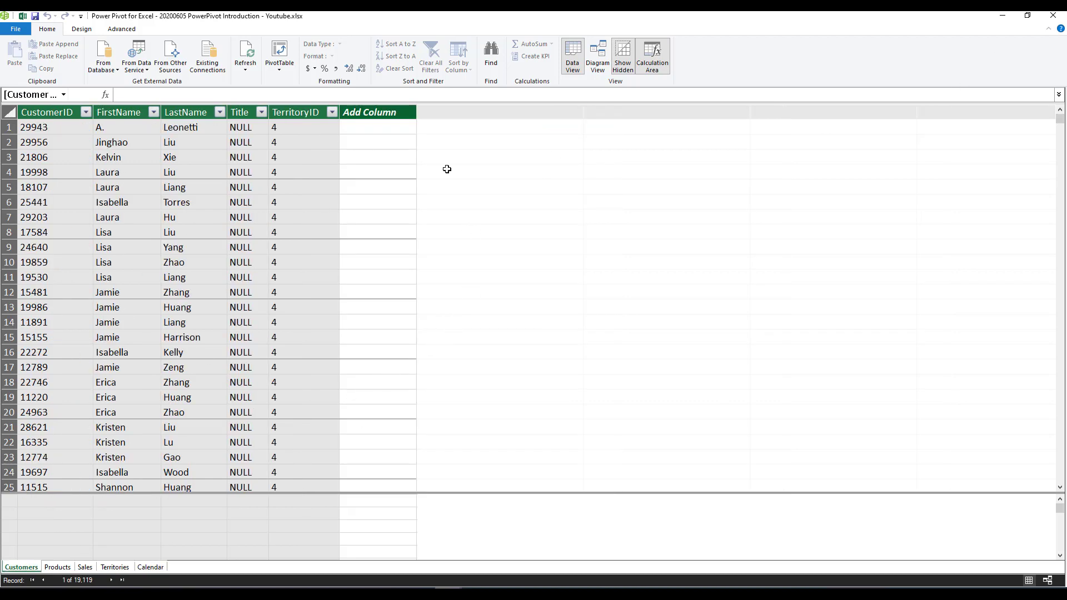
{"action": "left_click", "coordinate": [1052, 22]}
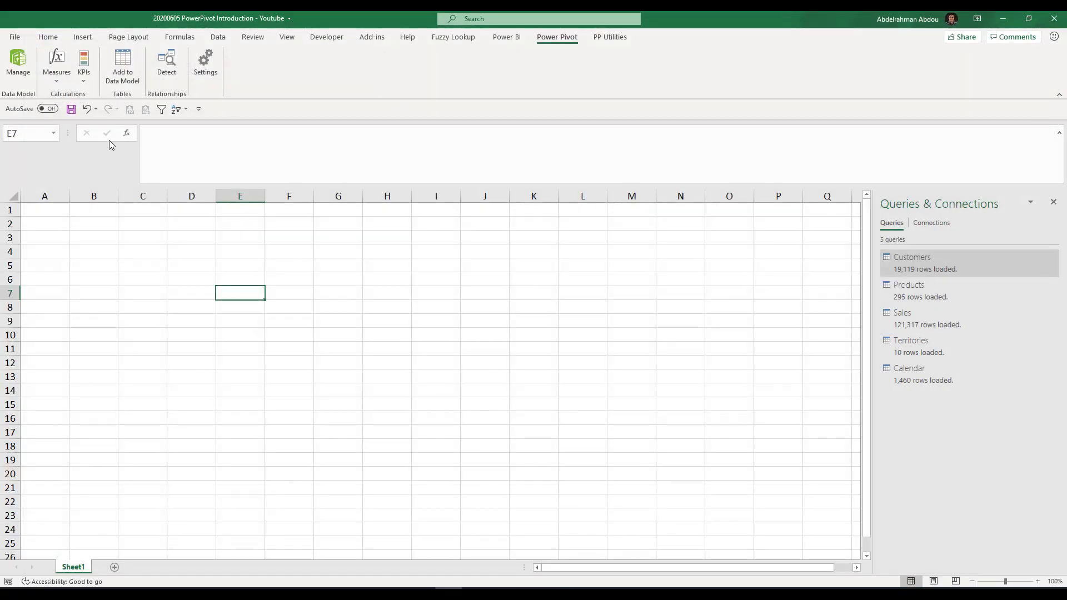
Step: Reopen the Power Query Editor from Excel, view the Products query, and close and load back to the workbook
{"action": "left_click", "coordinate": [222, 37]}
{"action": "left_click", "coordinate": [16, 64]}
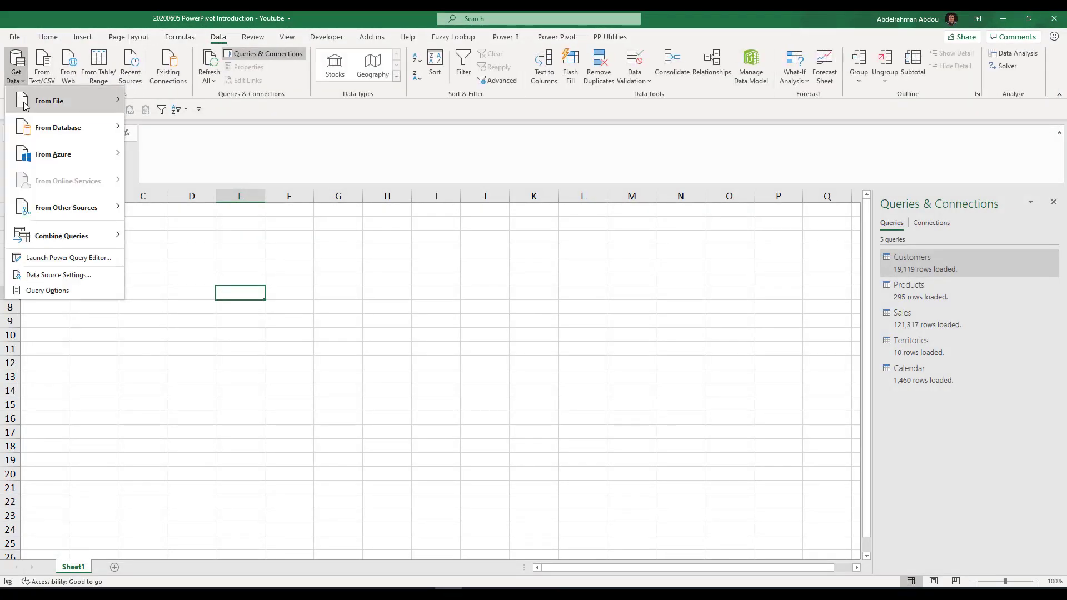
{"action": "left_click", "coordinate": [45, 258]}
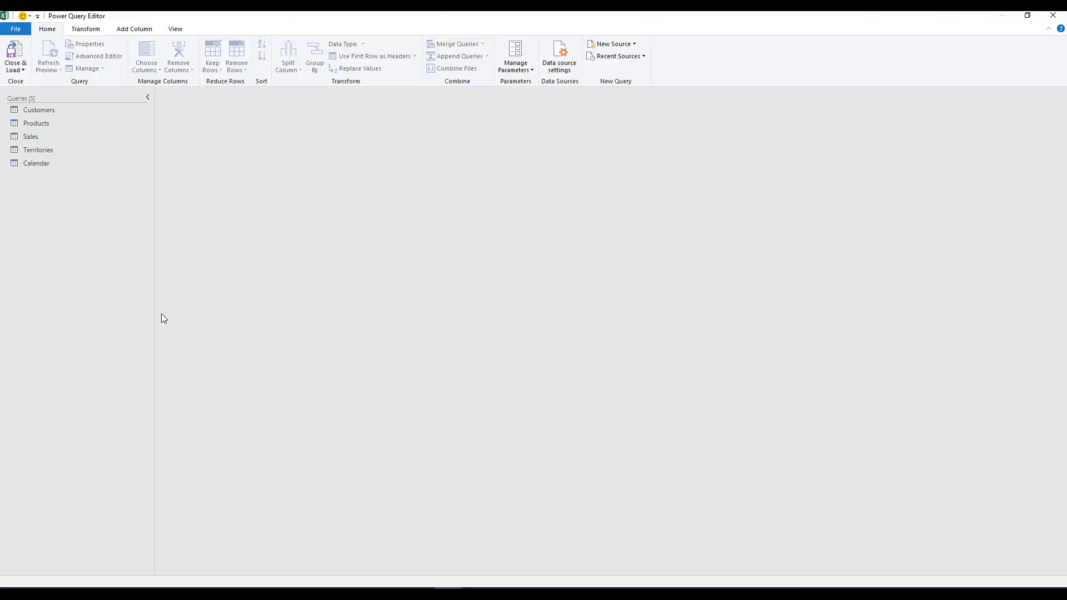
{"action": "left_click", "coordinate": [56, 121]}
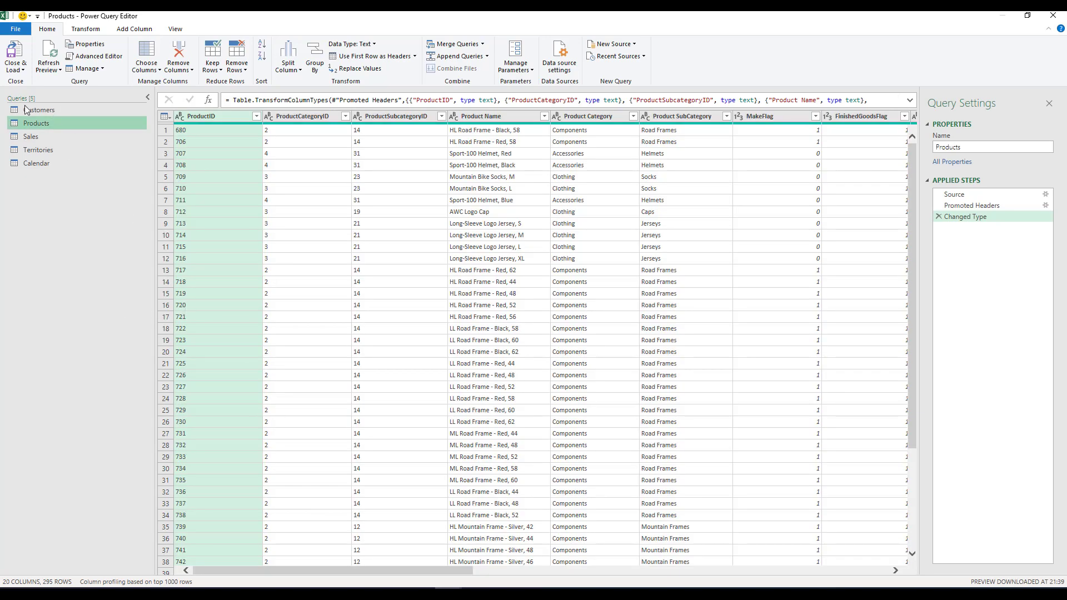
{"action": "left_click", "coordinate": [16, 67]}
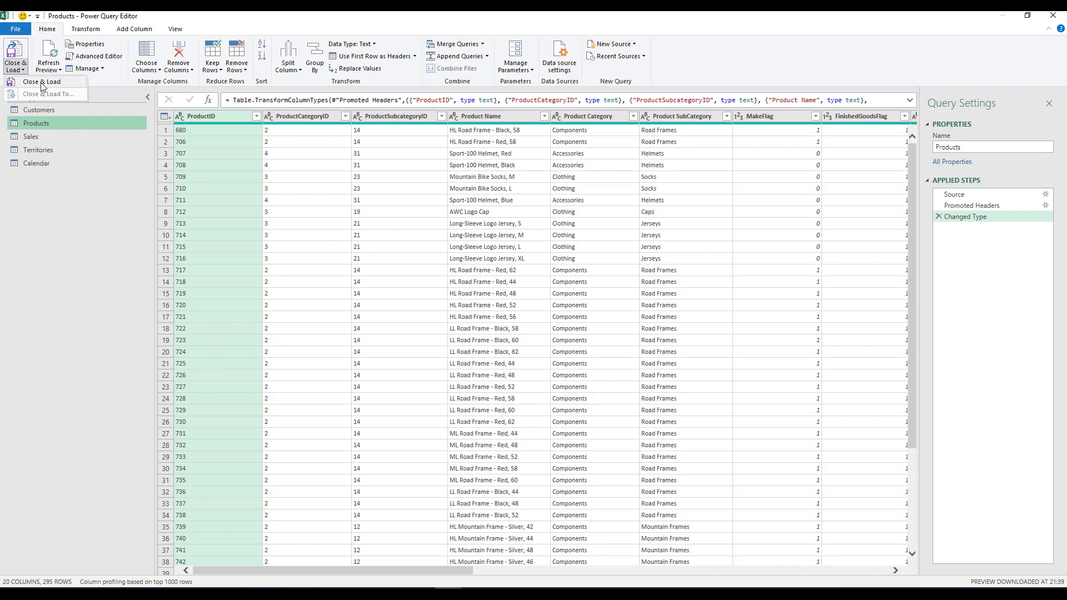
{"action": "left_click", "coordinate": [41, 84]}
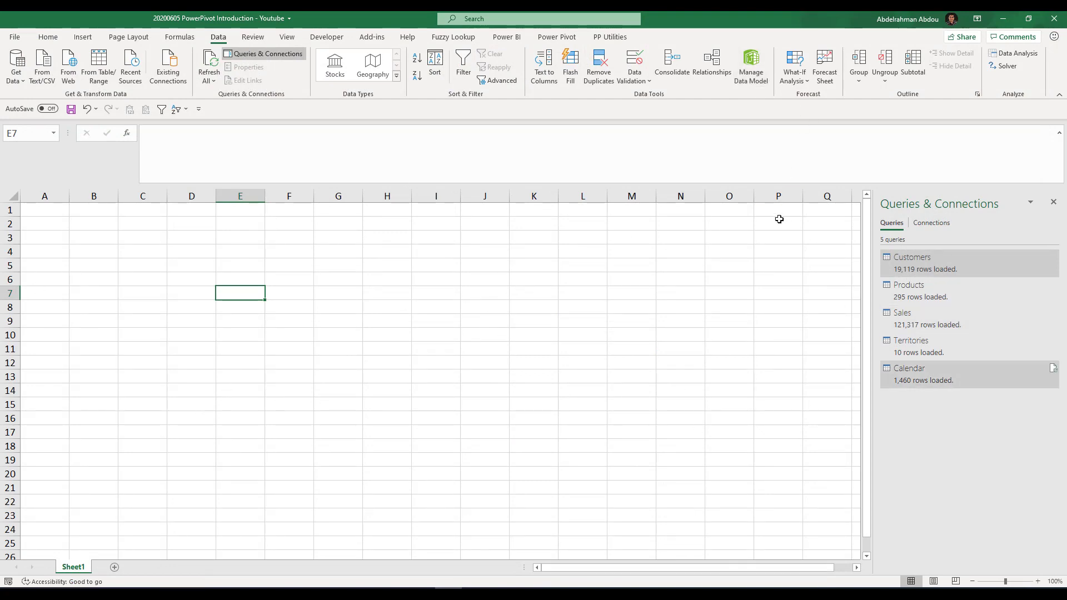
Step: Open the data model, view its tables in Diagram View, and return to the workbook
{"action": "left_click", "coordinate": [750, 67]}
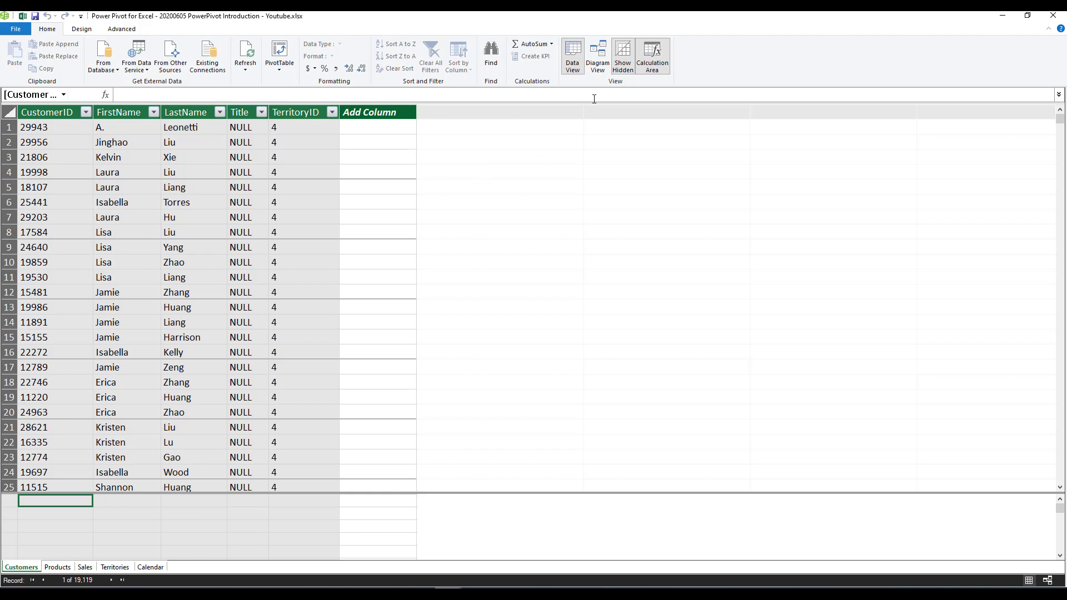
{"action": "left_click", "coordinate": [598, 60]}
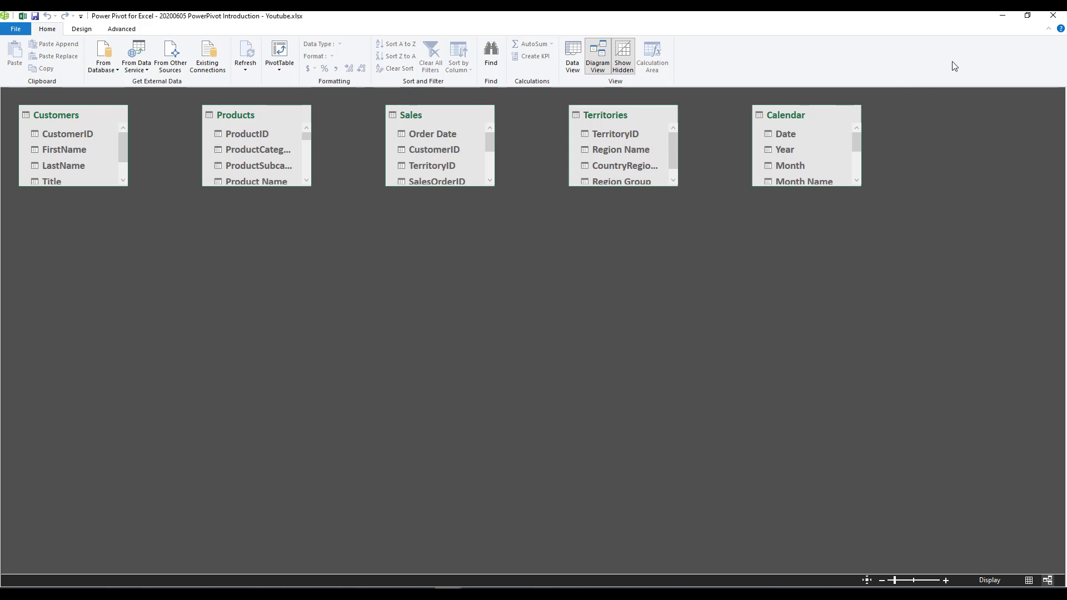
{"action": "left_click", "coordinate": [1053, 18]}
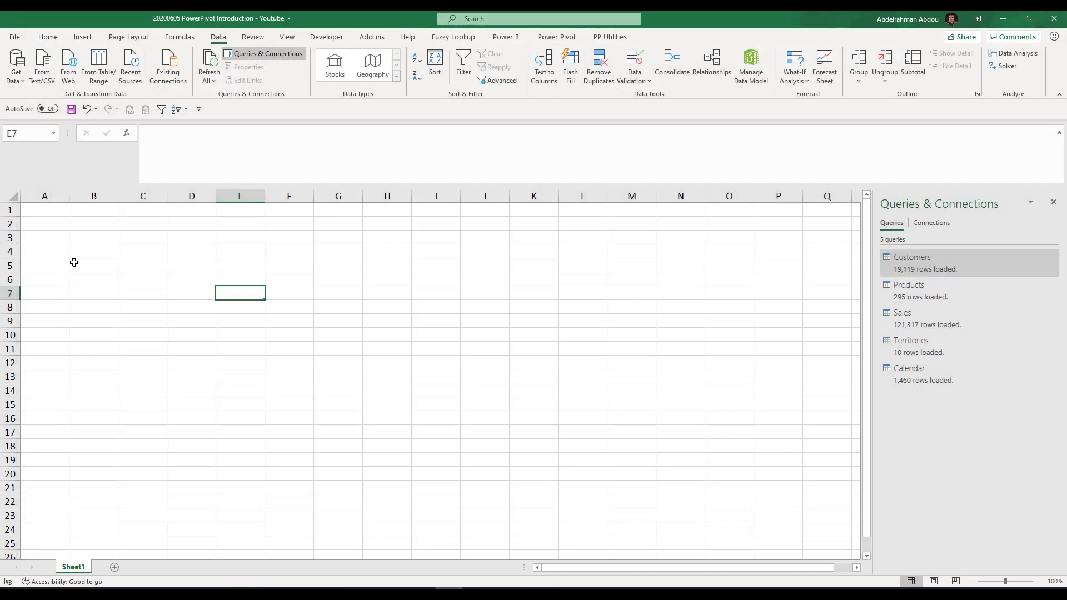
Step: Hide the Queries & Connections pane and insert a PivotTable from the workbook's Data Model at cell B4 of Sheet1
{"action": "left_click", "coordinate": [92, 252]}
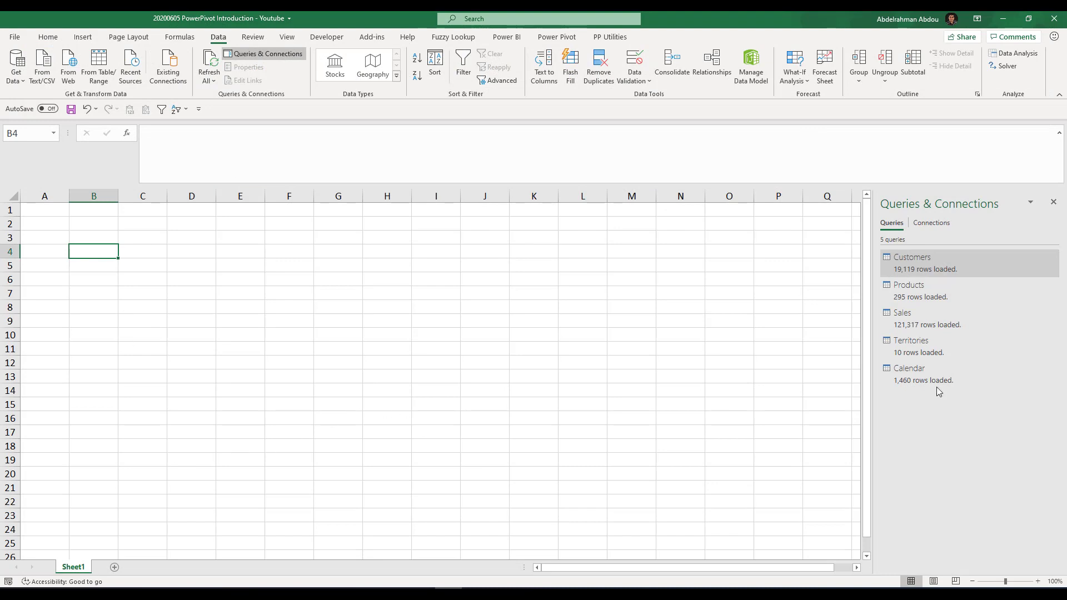
{"action": "left_click", "coordinate": [1053, 202]}
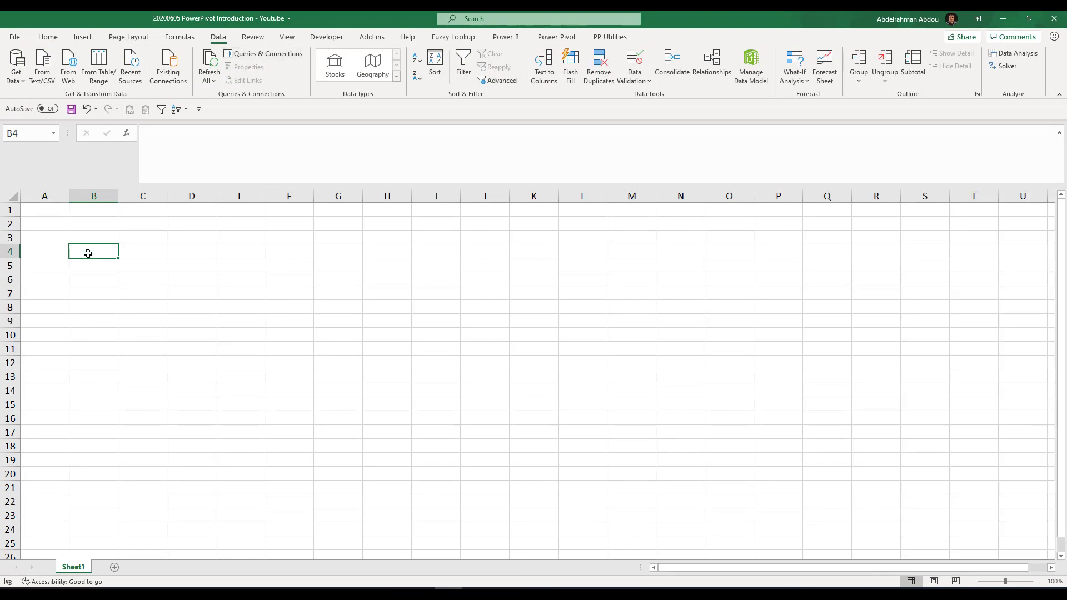
{"action": "left_click", "coordinate": [90, 38]}
{"action": "left_click", "coordinate": [19, 63]}
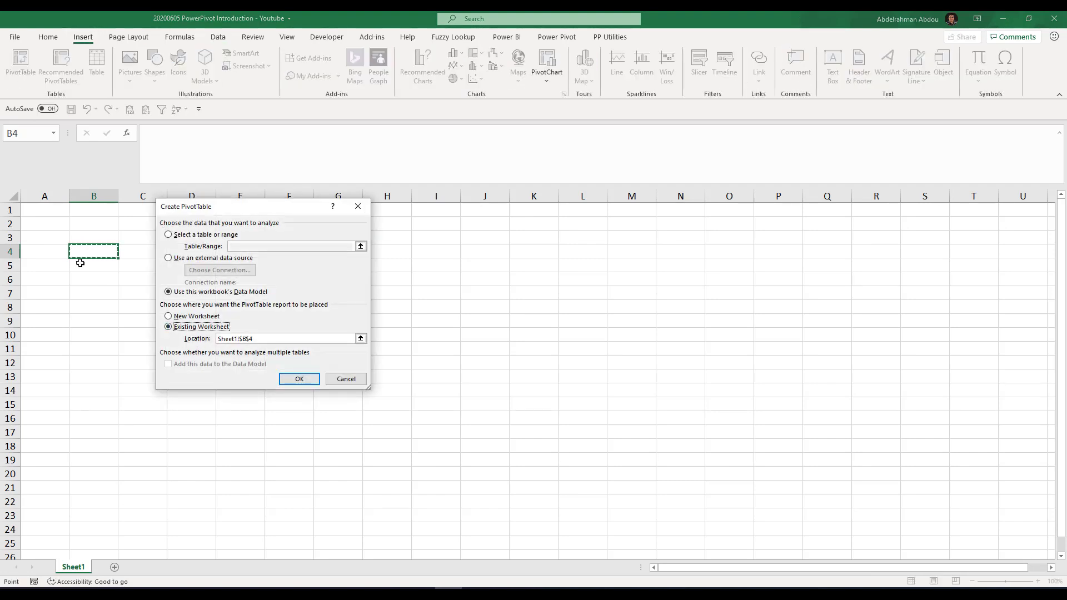
{"action": "left_click", "coordinate": [299, 381]}
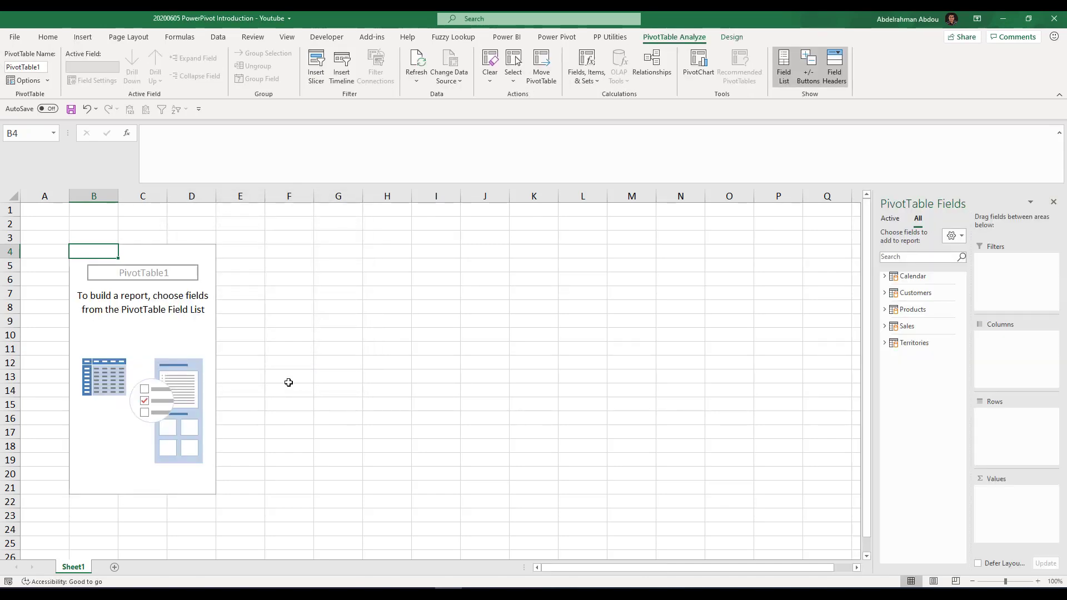
Step: Add Product Name from the Products table to the pivot rows and OrderQty from the Sales table to the values
{"action": "left_click", "coordinate": [895, 312]}
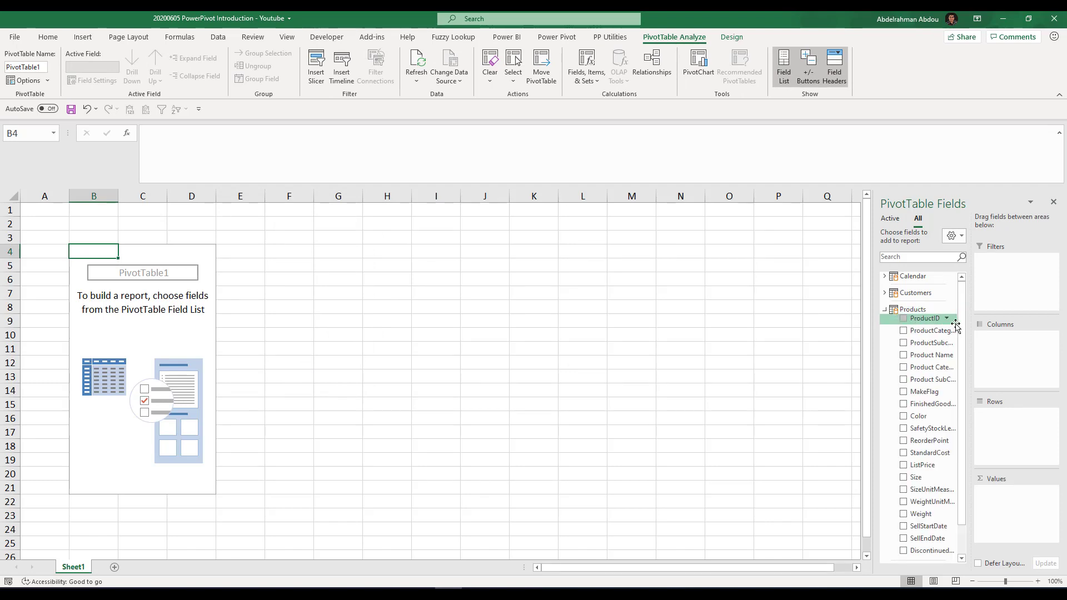
{"action": "left_click_drag", "start_coordinate": [871, 339], "coordinate": [969, 431]}
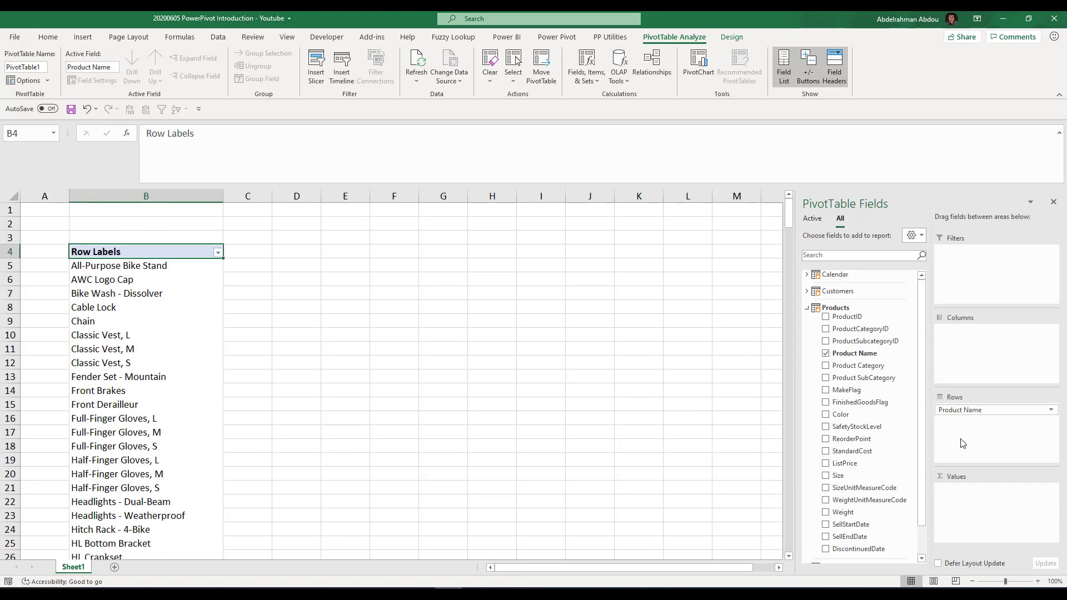
{"action": "left_click", "coordinate": [806, 309]}
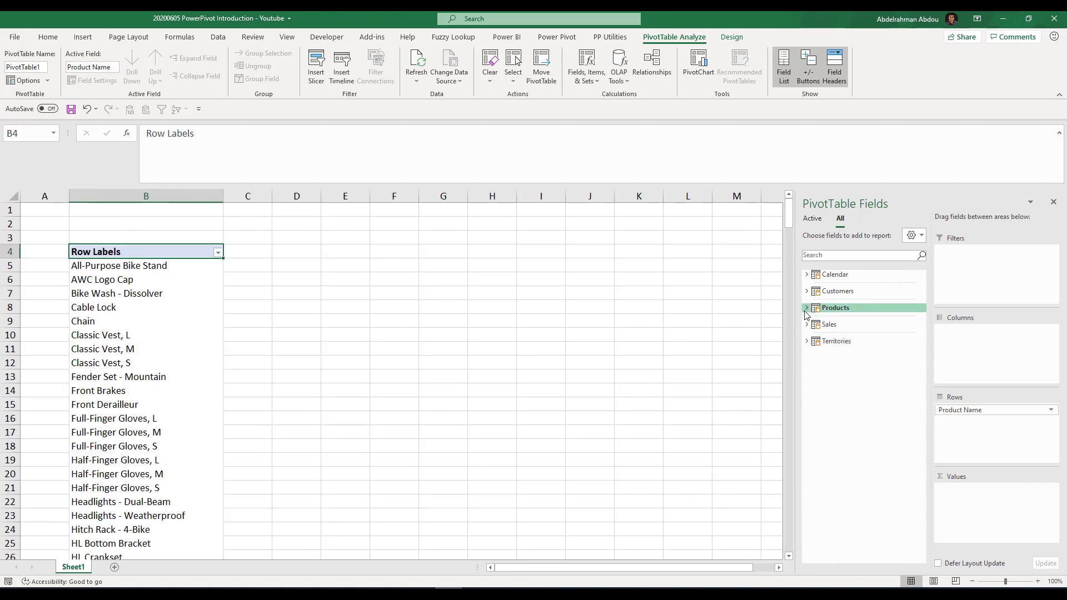
{"action": "left_click", "coordinate": [807, 325]}
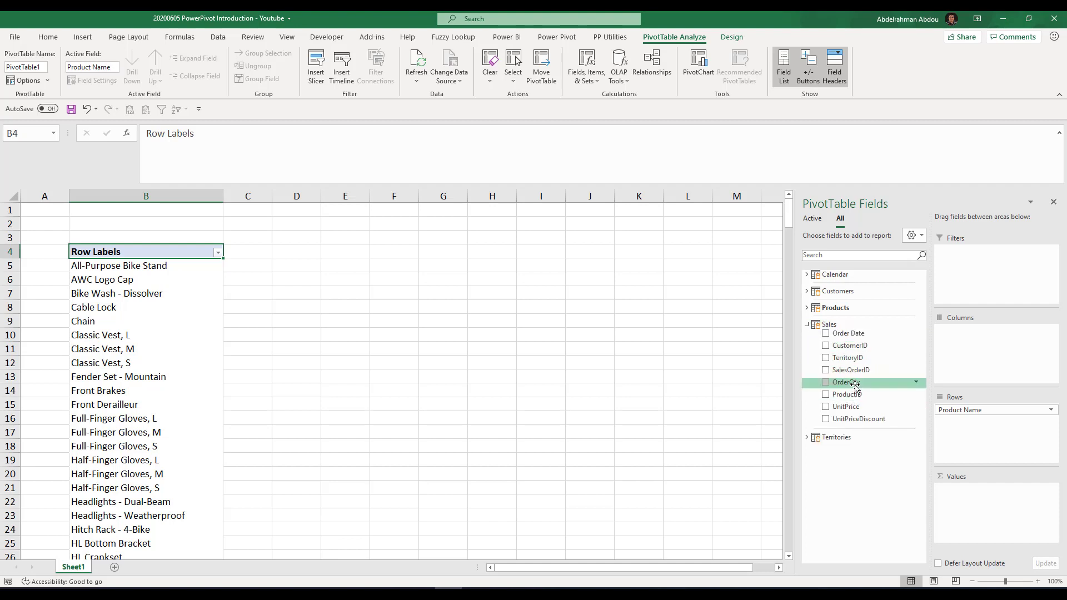
{"action": "left_click_drag", "start_coordinate": [855, 383], "coordinate": [996, 503]}
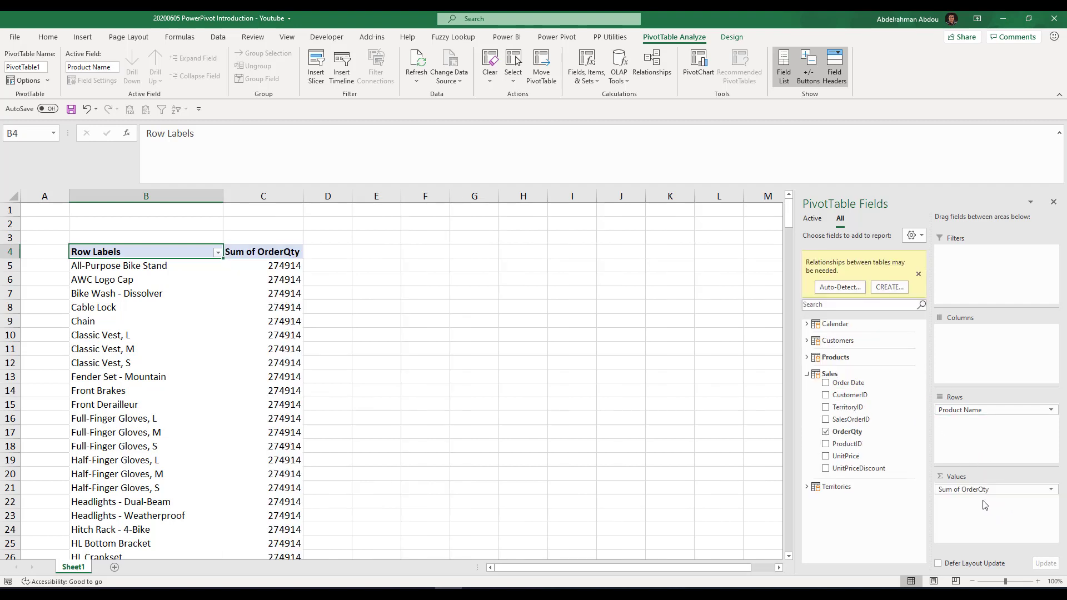
Step: Examine the Sum of OrderQty values down the full length of the pivot table
{"action": "left_click", "coordinate": [287, 280]}
{"action": "scroll", "coordinate": [318, 342], "scroll_direction": "down", "scroll_amount": 2}
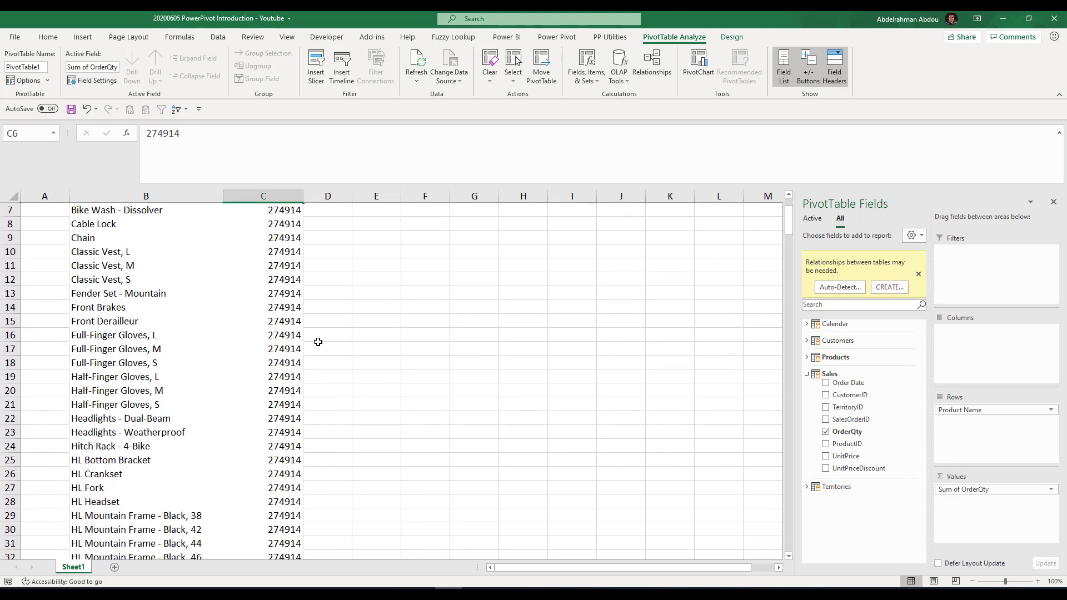
{"action": "scroll", "coordinate": [318, 342], "scroll_direction": "up", "scroll_amount": 2}
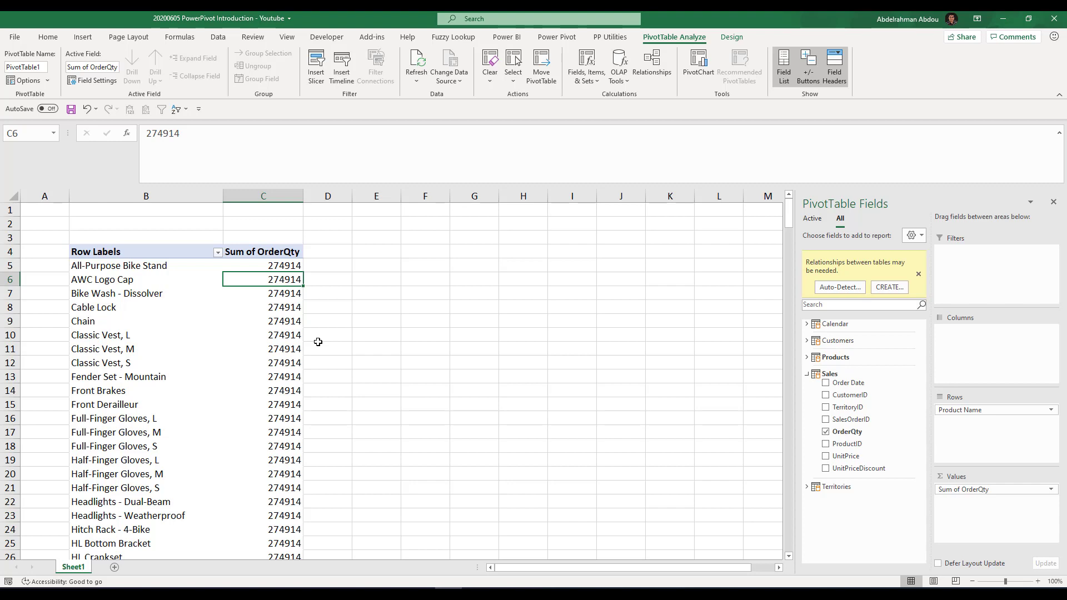
{"action": "scroll", "coordinate": [253, 302], "scroll_direction": "down", "scroll_amount": 2}
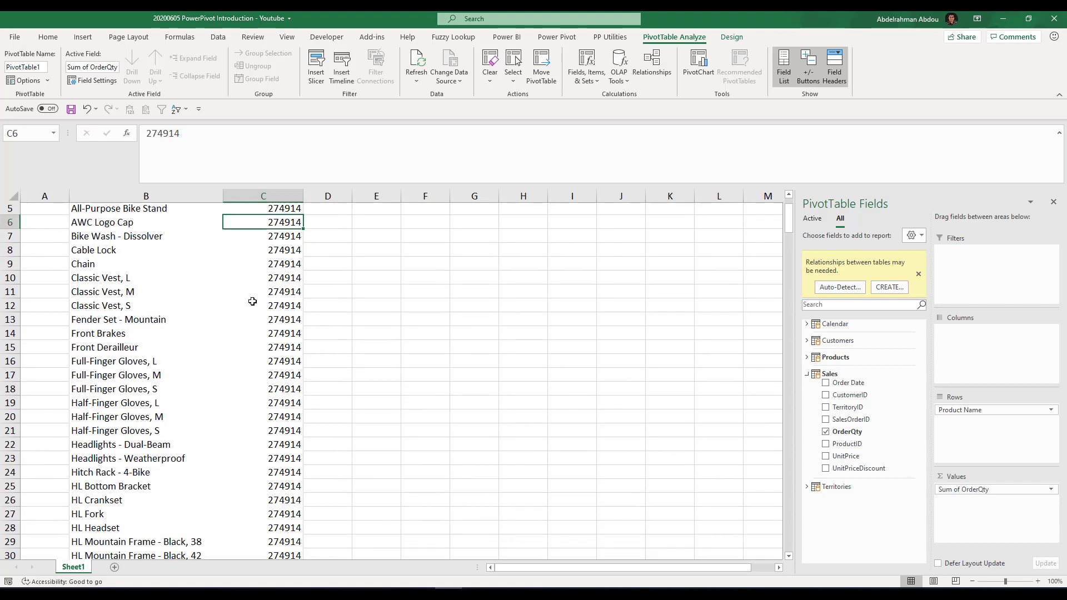
{"action": "scroll", "coordinate": [252, 301], "scroll_direction": "up", "scroll_amount": 2}
{"action": "mouse_move", "coordinate": [253, 289]}
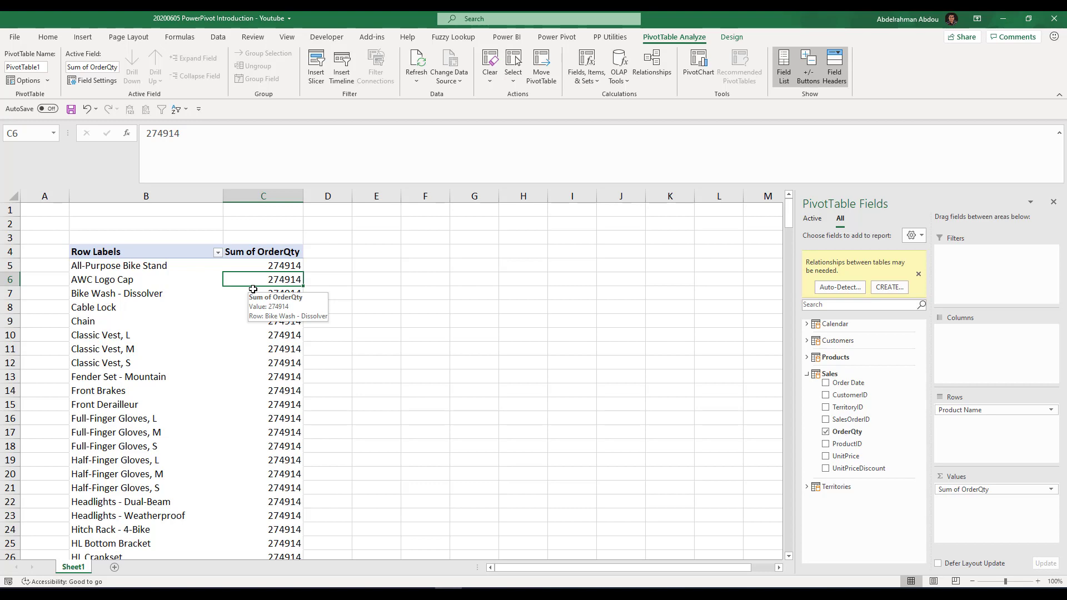
{"action": "scroll", "coordinate": [253, 289], "scroll_direction": "down", "scroll_amount": 6}
{"action": "scroll", "coordinate": [256, 284], "scroll_direction": "down", "scroll_amount": 20}
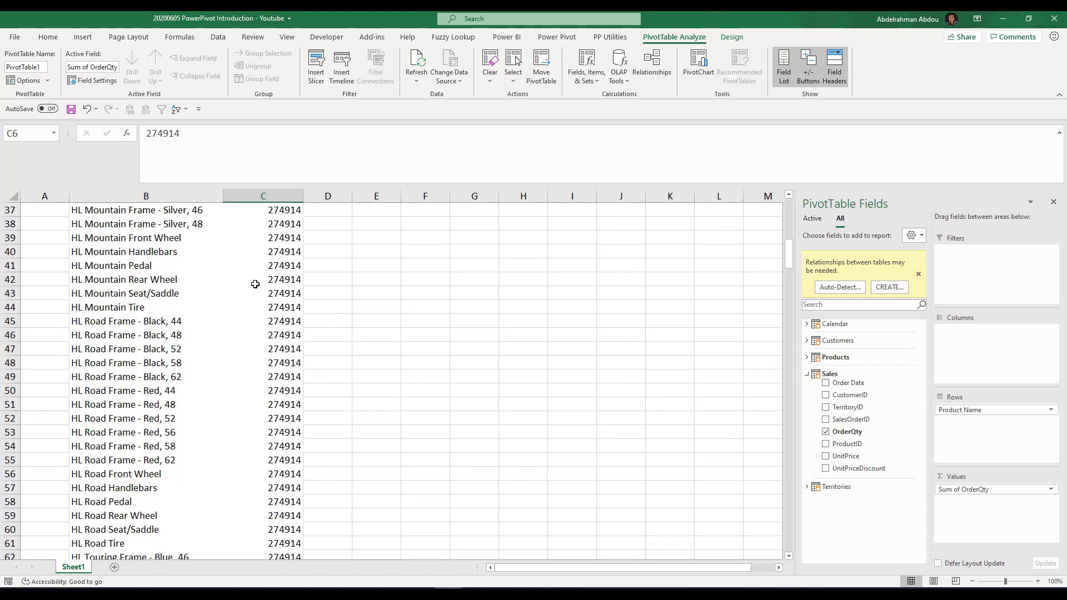
{"action": "scroll", "coordinate": [261, 310], "scroll_direction": "down", "scroll_amount": 20}
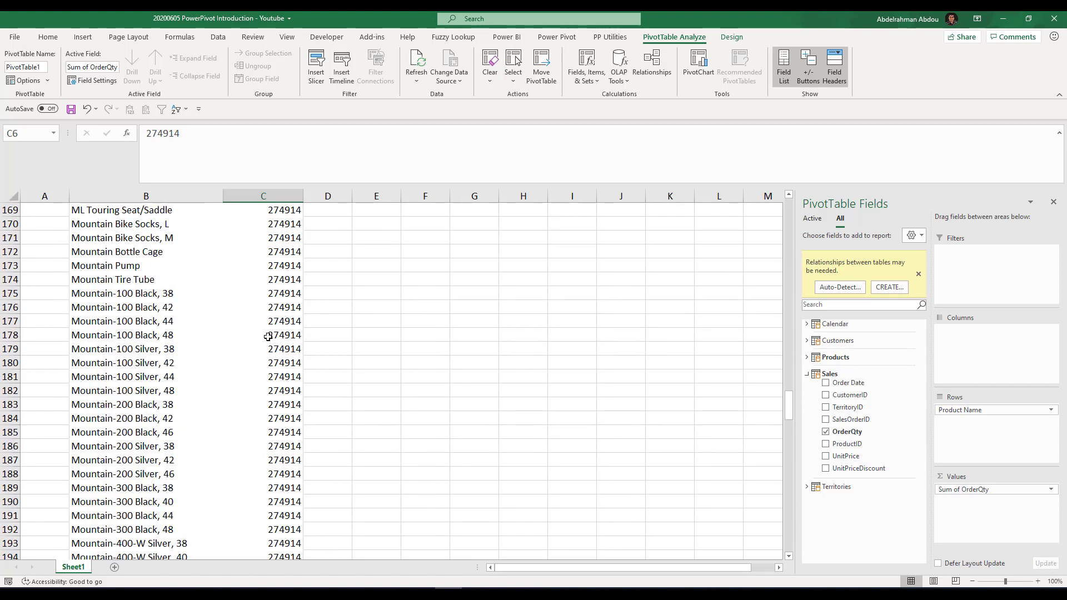
{"action": "scroll", "coordinate": [270, 396], "scroll_direction": "up", "scroll_amount": 20}
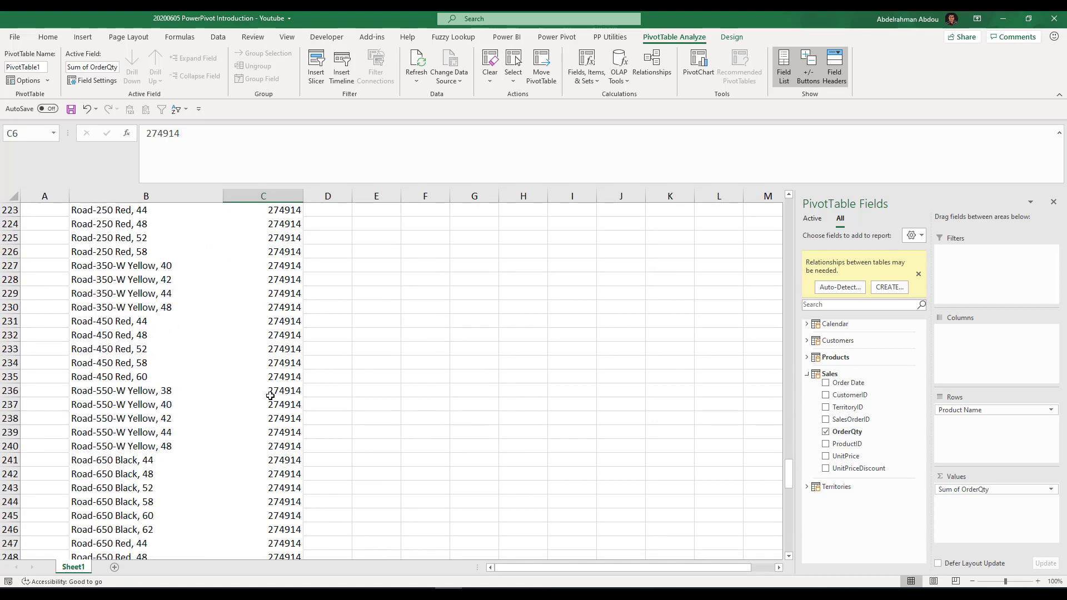
{"action": "scroll", "coordinate": [270, 395], "scroll_direction": "up", "scroll_amount": 20}
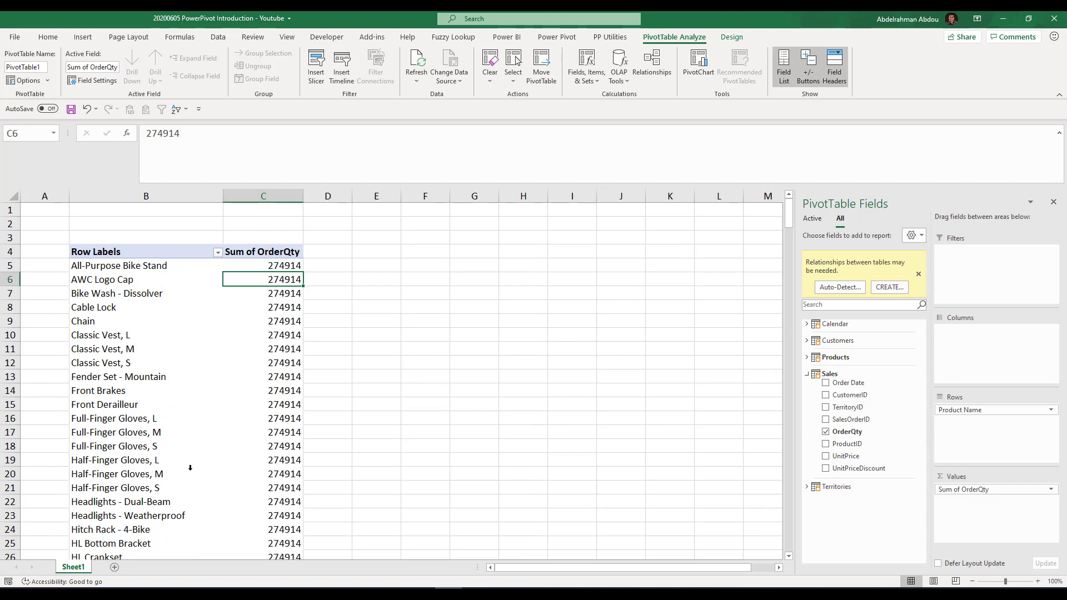
{"action": "key", "text": "Down"}
{"action": "key", "text": "Down"}
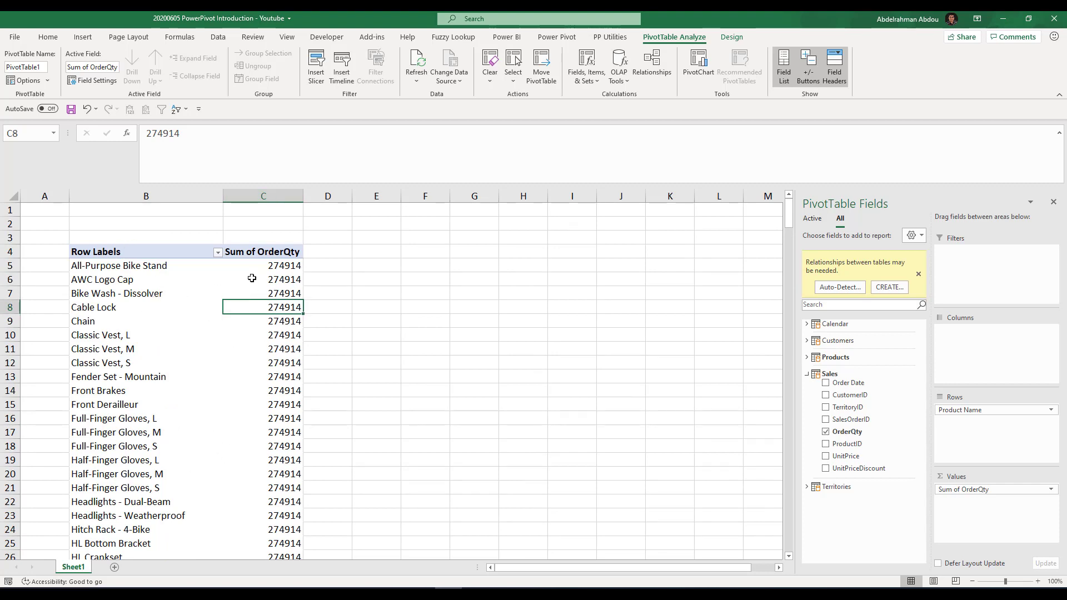
Step: Compare the individual product names in the row labels with their OrderQty sums through the end of the pivot table
{"action": "left_click", "coordinate": [162, 253]}
{"action": "left_click", "coordinate": [164, 257]}
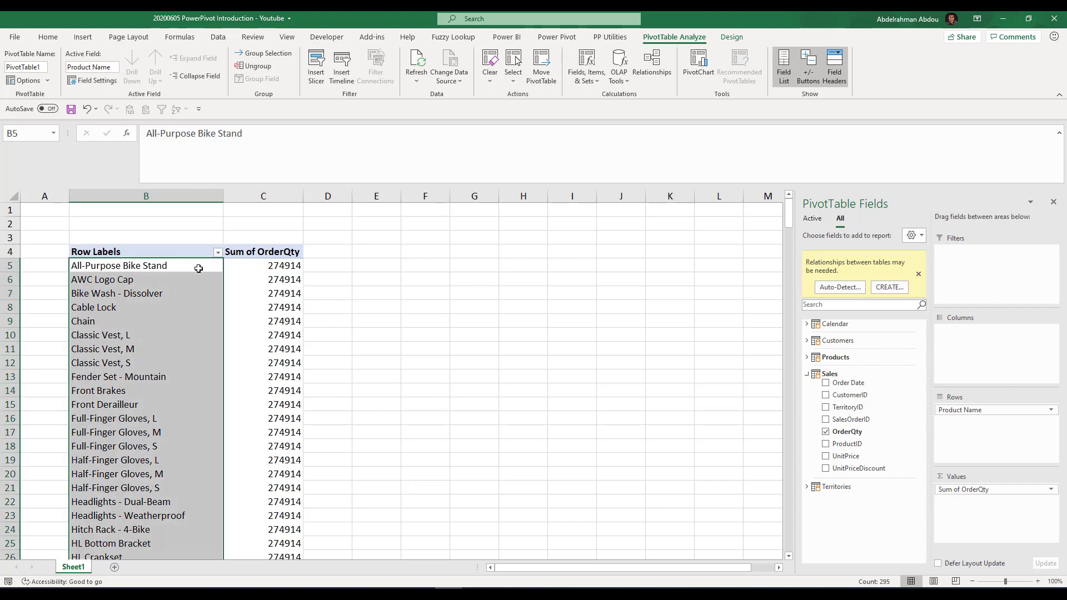
{"action": "left_click", "coordinate": [241, 265]}
{"action": "left_click", "coordinate": [163, 269]}
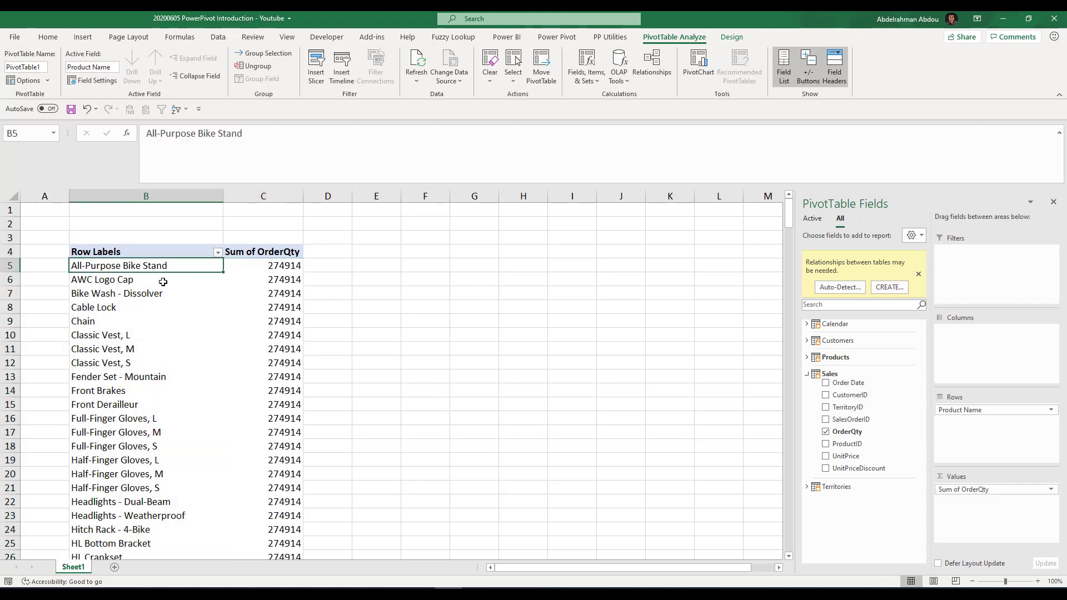
{"action": "left_click", "coordinate": [163, 281]}
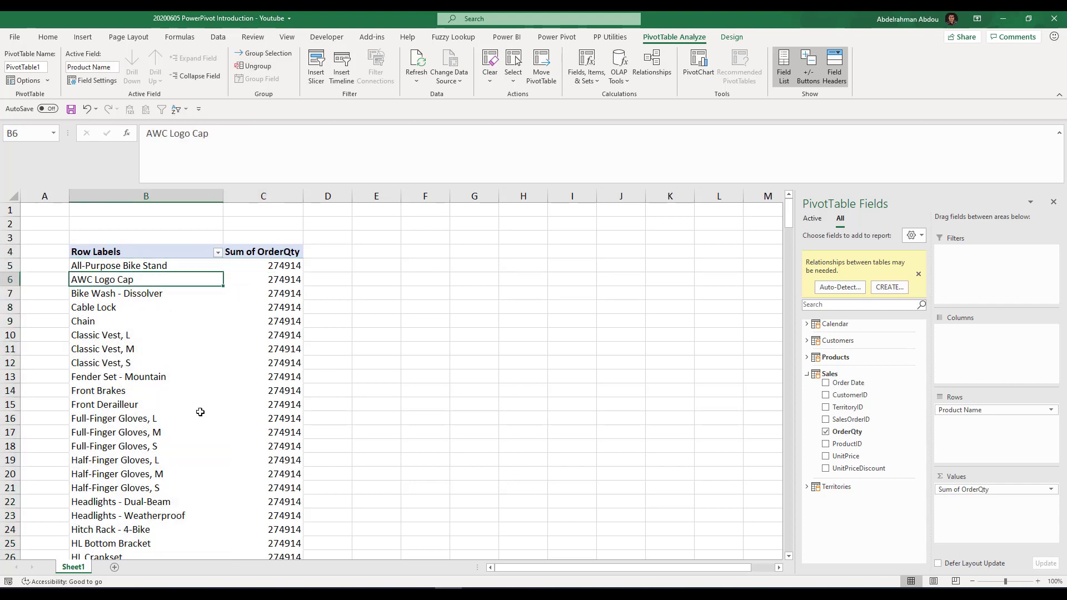
{"action": "left_click", "coordinate": [171, 292]}
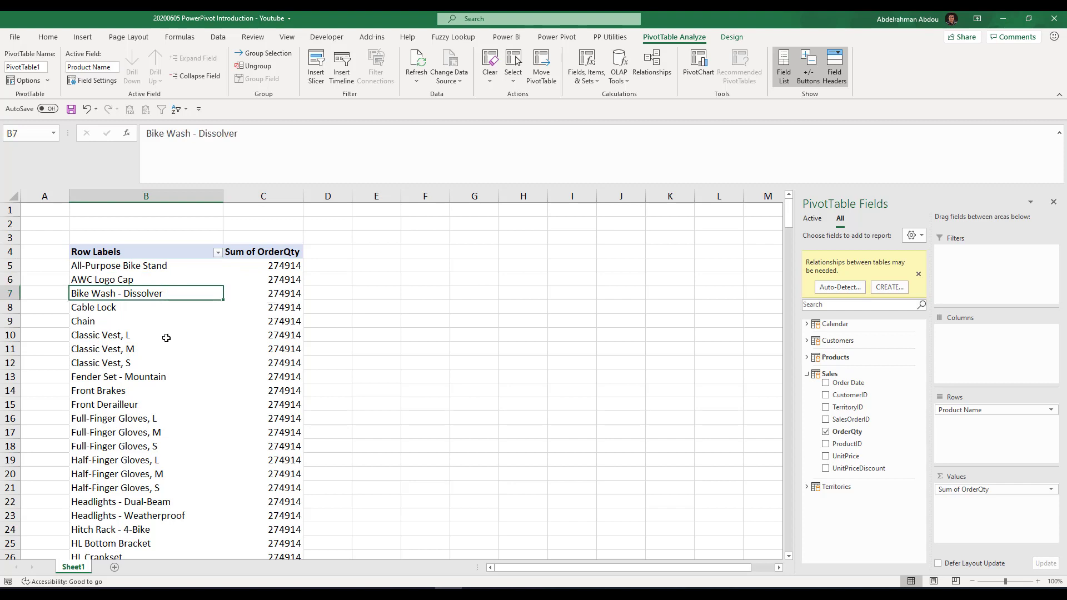
{"action": "scroll", "coordinate": [304, 326], "scroll_direction": "down", "scroll_amount": 1}
{"action": "left_click", "coordinate": [300, 335]}
{"action": "scroll", "coordinate": [298, 382], "scroll_direction": "down", "scroll_amount": 16}
{"action": "scroll", "coordinate": [299, 382], "scroll_direction": "down", "scroll_amount": 20}
{"action": "scroll", "coordinate": [299, 418], "scroll_direction": "down", "scroll_amount": 2}
{"action": "scroll", "coordinate": [289, 360], "scroll_direction": "down", "scroll_amount": 20}
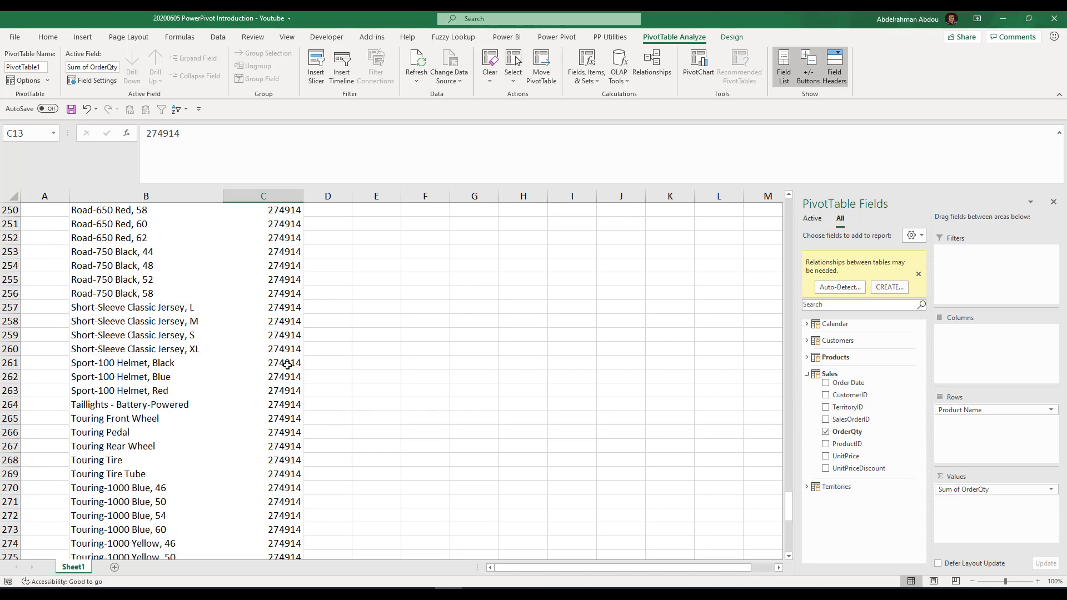
{"action": "scroll", "coordinate": [281, 372], "scroll_direction": "down", "scroll_amount": 5}
{"action": "scroll", "coordinate": [274, 370], "scroll_direction": "up", "scroll_amount": 20}
{"action": "scroll", "coordinate": [275, 389], "scroll_direction": "up", "scroll_amount": 16}
{"action": "scroll", "coordinate": [294, 398], "scroll_direction": "down", "scroll_amount": 13}
{"action": "scroll", "coordinate": [314, 404], "scroll_direction": "up", "scroll_amount": 20}
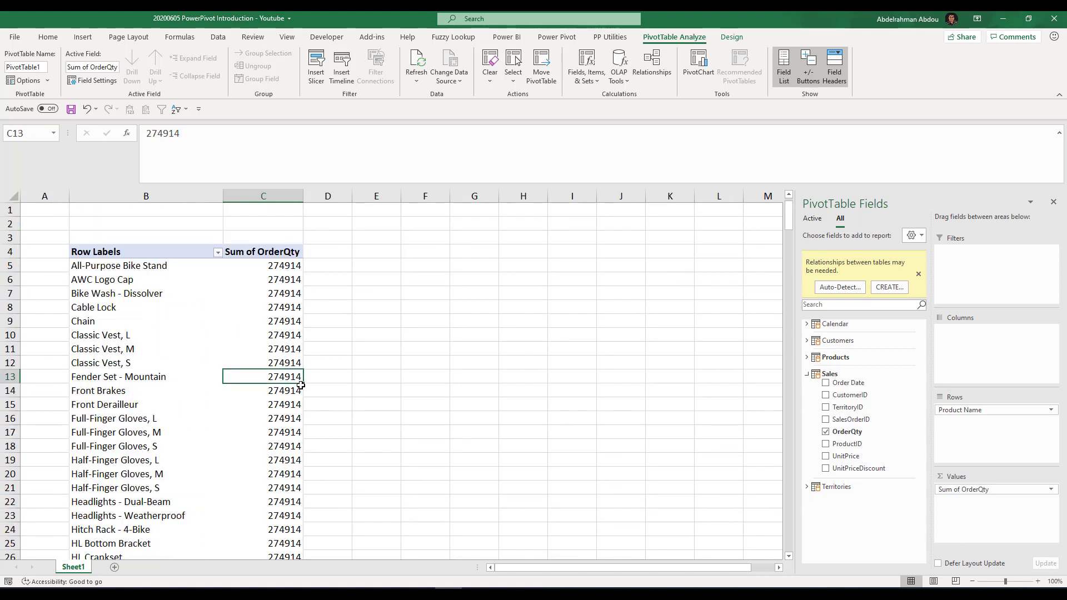
{"action": "left_click", "coordinate": [286, 269]}
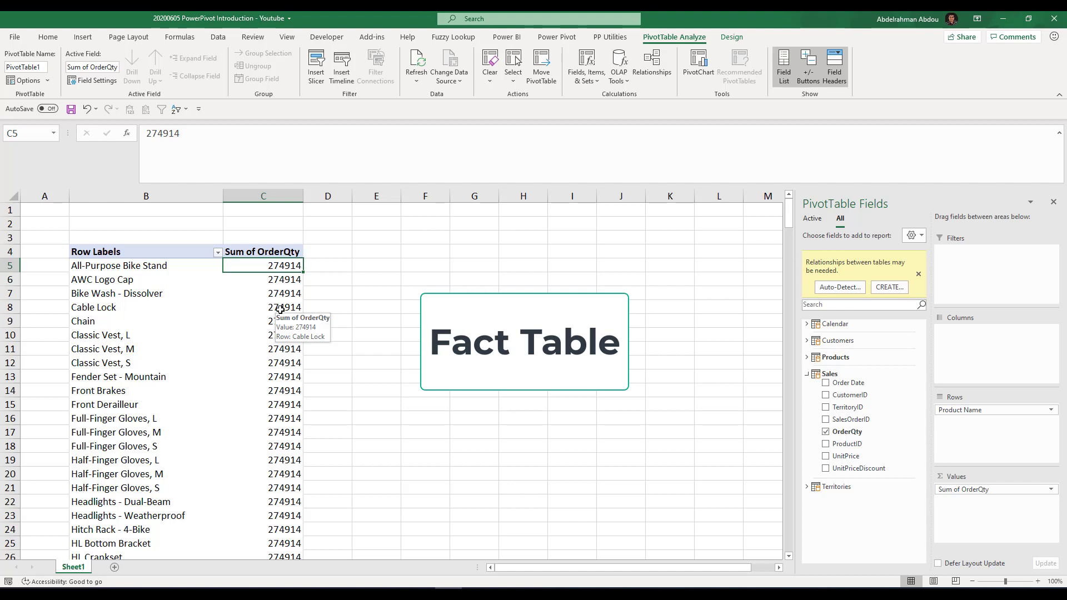
{"action": "left_click", "coordinate": [149, 272]}
{"action": "left_click", "coordinate": [183, 296]}
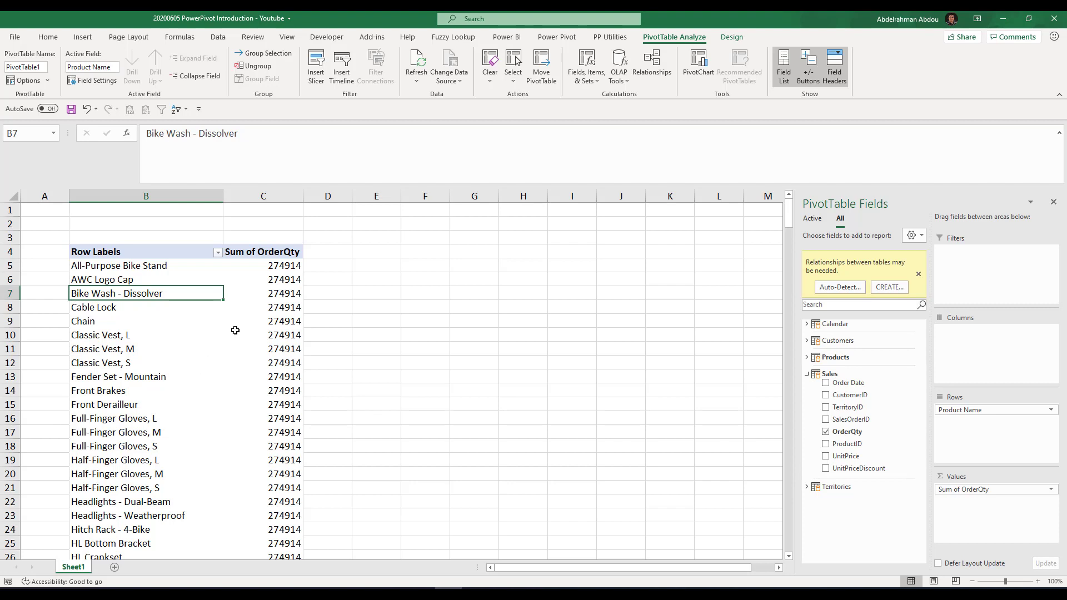
{"action": "key", "text": "Right"}
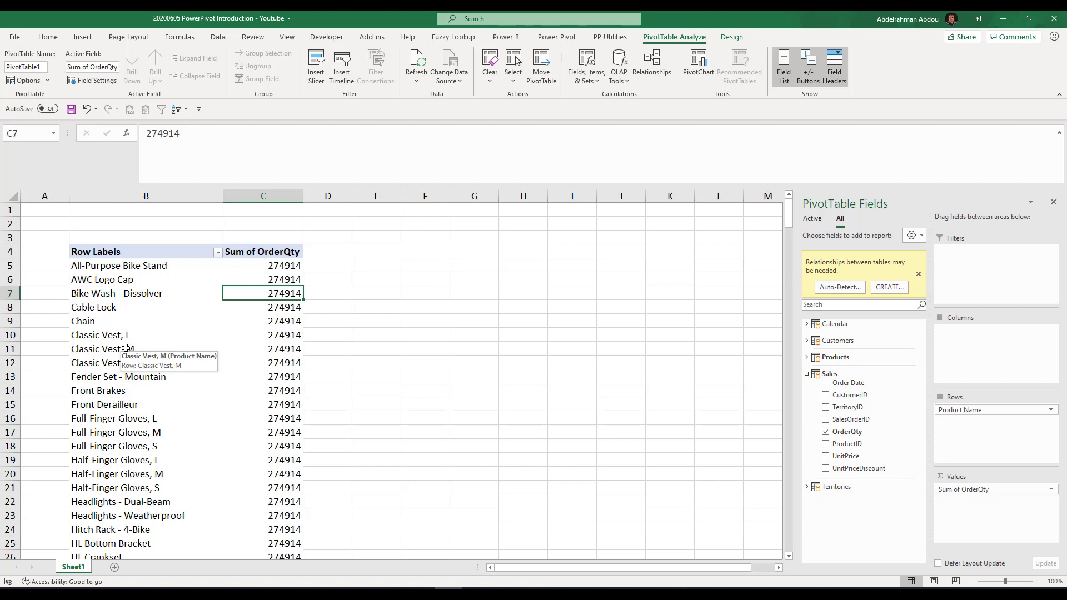
Step: Open the data model in Diagram View and place the Sales table below the others, enlarged to show all its fields
{"action": "left_click", "coordinate": [558, 37]}
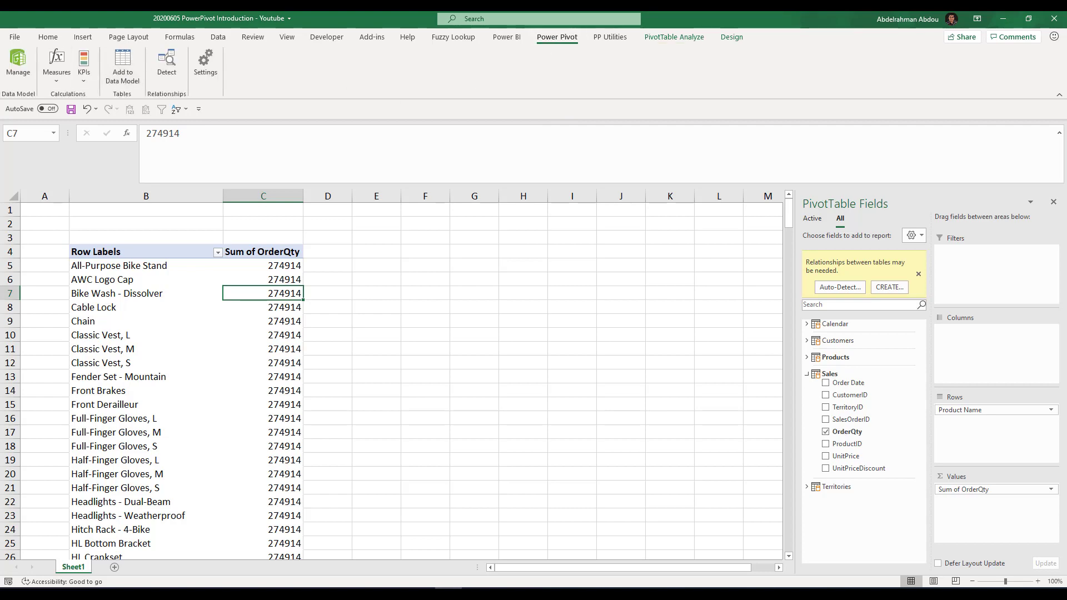
{"action": "left_click", "coordinate": [17, 66]}
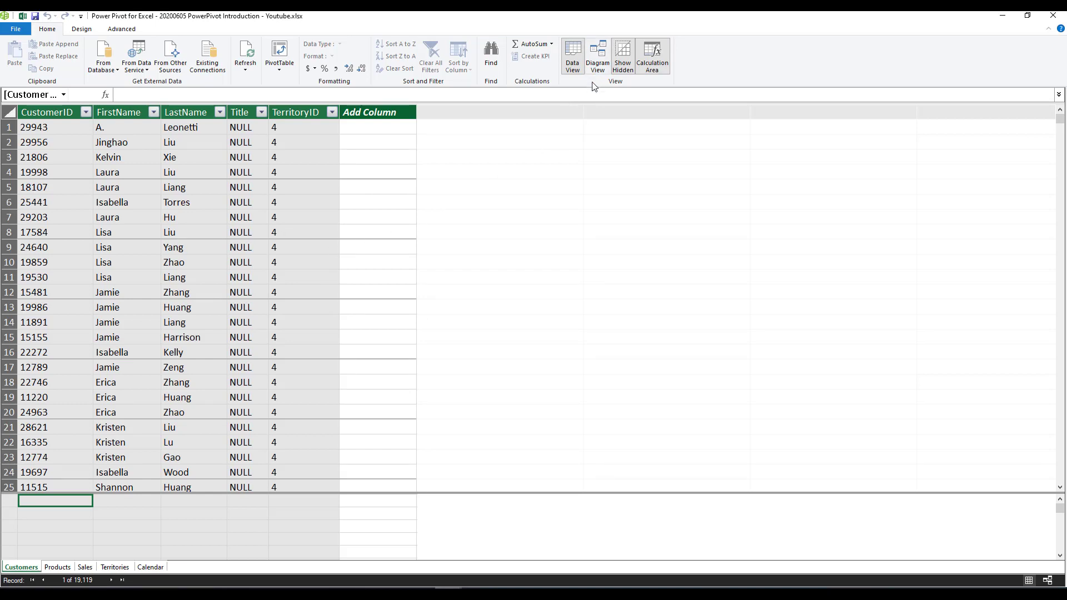
{"action": "left_click", "coordinate": [597, 56]}
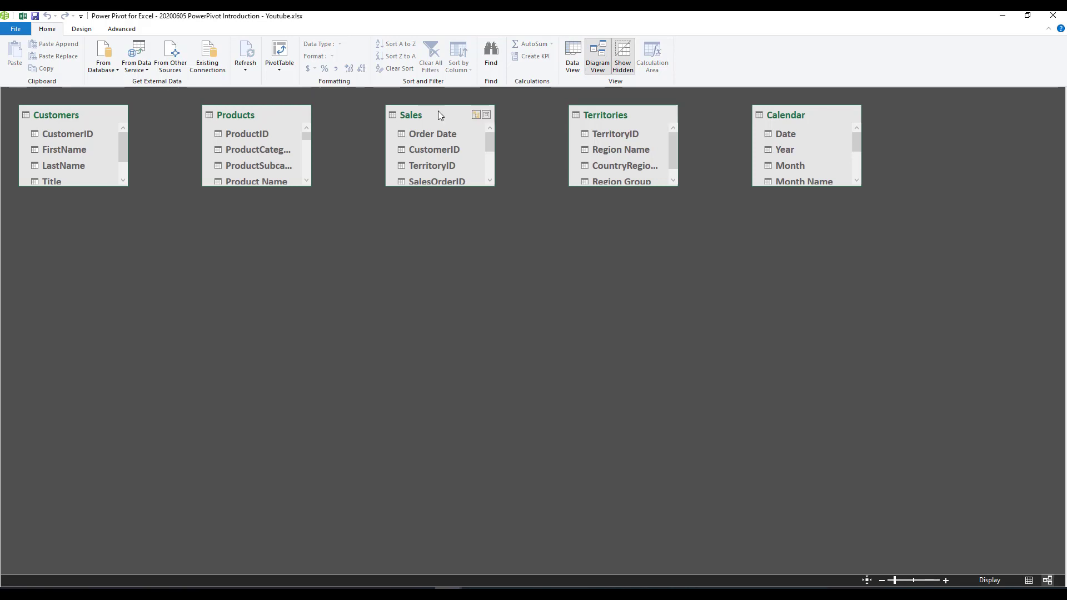
{"action": "left_click_drag", "start_coordinate": [438, 111], "coordinate": [417, 338]}
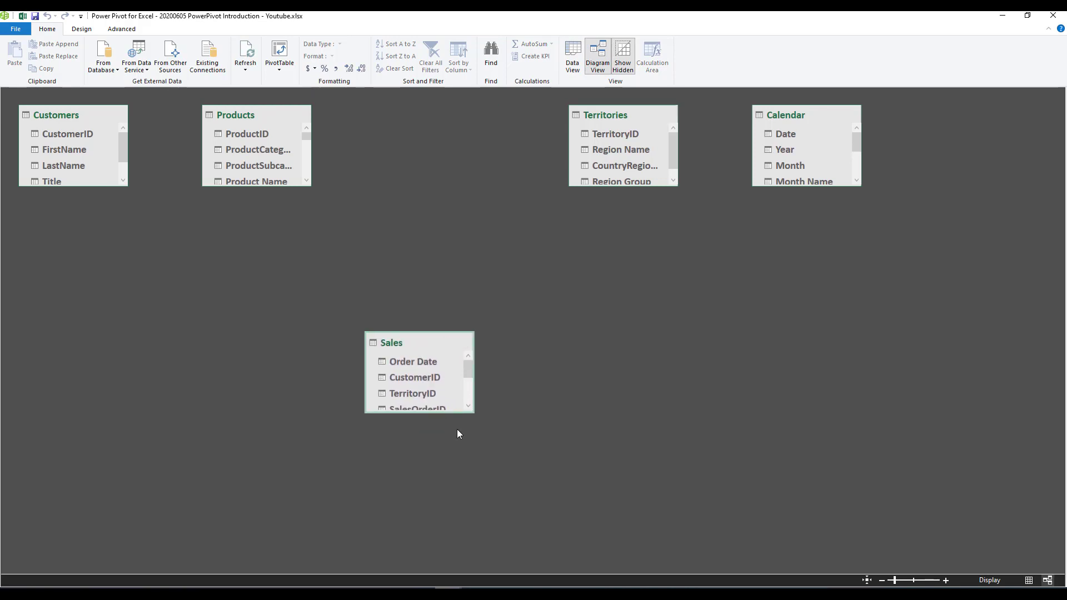
{"action": "left_click_drag", "start_coordinate": [473, 414], "coordinate": [518, 496]}
{"action": "left_click_drag", "start_coordinate": [425, 335], "coordinate": [392, 320]}
Step: Line up the Customers, Products, Territories and Calendar tables closer together in a row above the Sales table
{"action": "left_click_drag", "start_coordinate": [618, 108], "coordinate": [510, 110]}
{"action": "left_click_drag", "start_coordinate": [279, 115], "coordinate": [353, 113]}
{"action": "left_click_drag", "start_coordinate": [800, 120], "coordinate": [690, 121]}
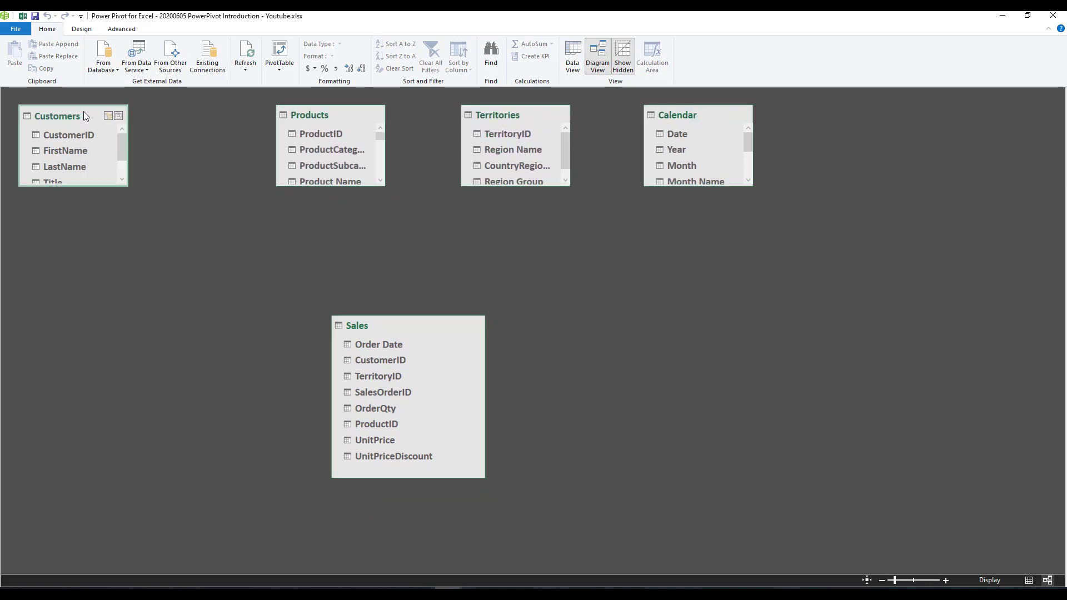
{"action": "left_click_drag", "start_coordinate": [81, 114], "coordinate": [148, 115]}
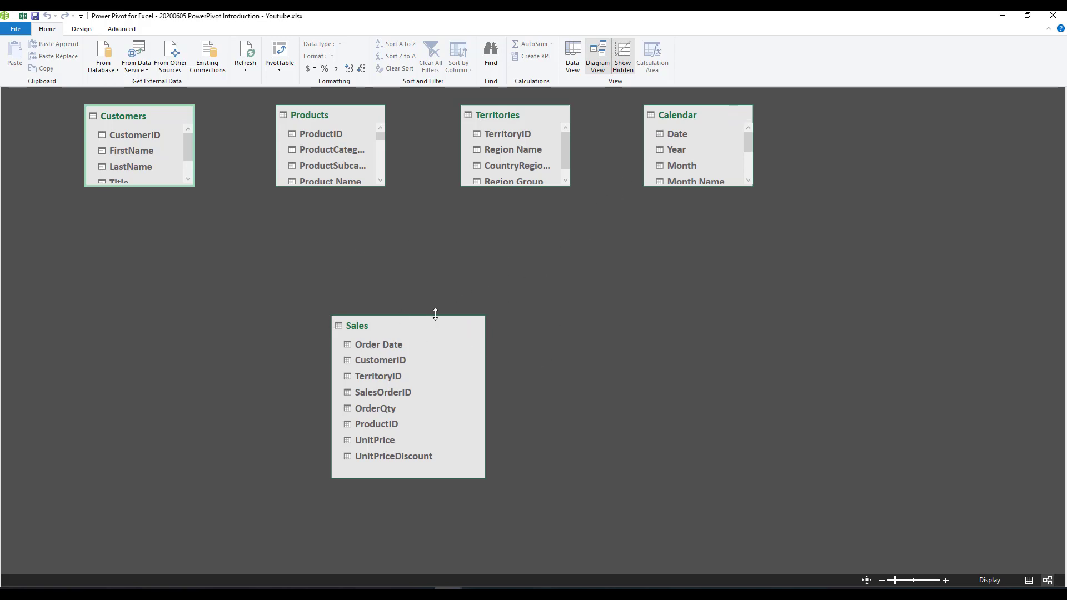
Step: Create a relationship from the Calendar table's Date to the Sales table's Order Date, and shift the Calendar table slightly outward
{"action": "left_click", "coordinate": [671, 134]}
{"action": "left_click_drag", "start_coordinate": [671, 131], "coordinate": [365, 346]}
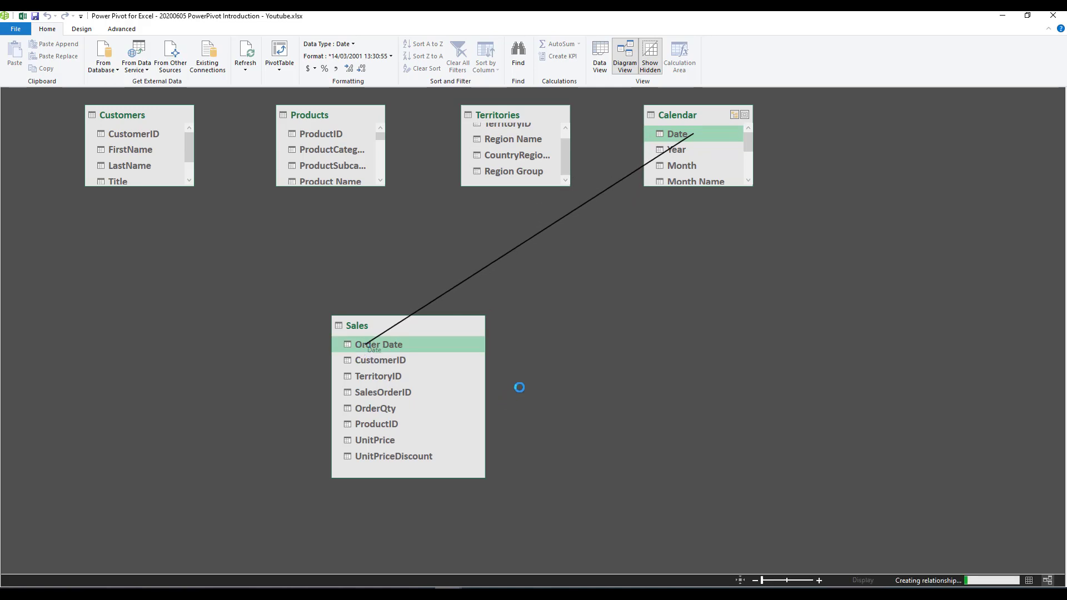
{"action": "left_click_drag", "start_coordinate": [788, 128], "coordinate": [812, 143]}
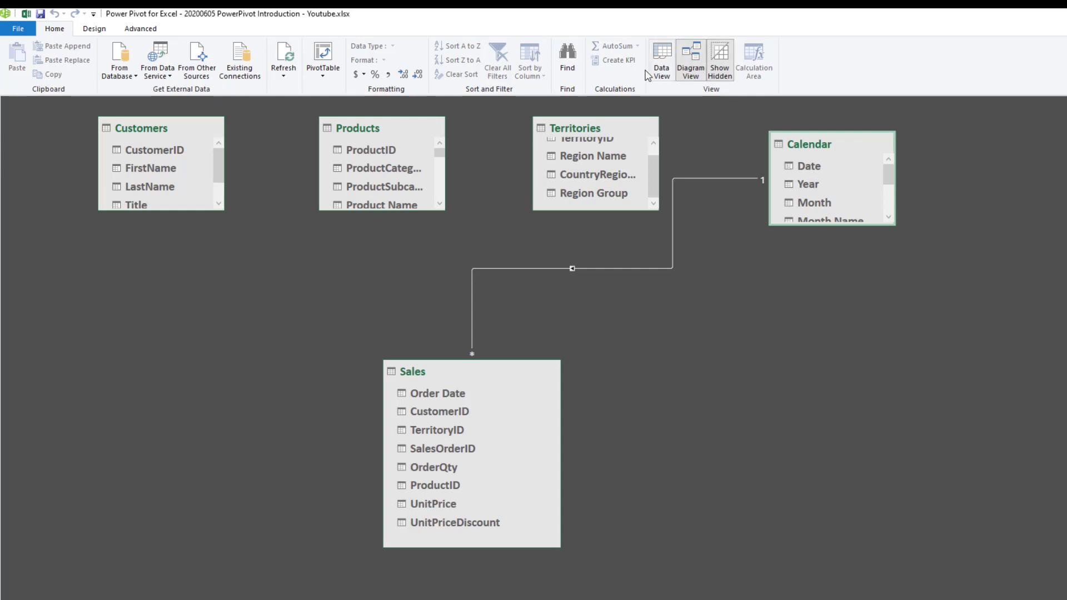
Step: Open the Calendar table in Data View, widen its Date column to show full dates, and look through the rows
{"action": "left_click", "coordinate": [661, 61]}
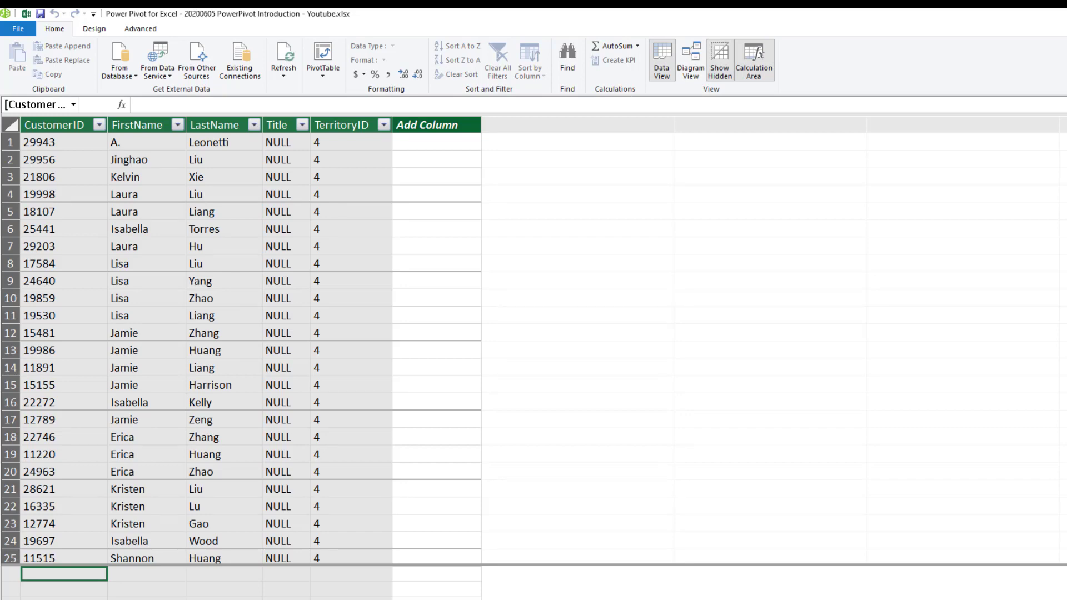
{"action": "left_click", "coordinate": [139, 599]}
{"action": "left_click_drag", "start_coordinate": [71, 125], "coordinate": [235, 126]}
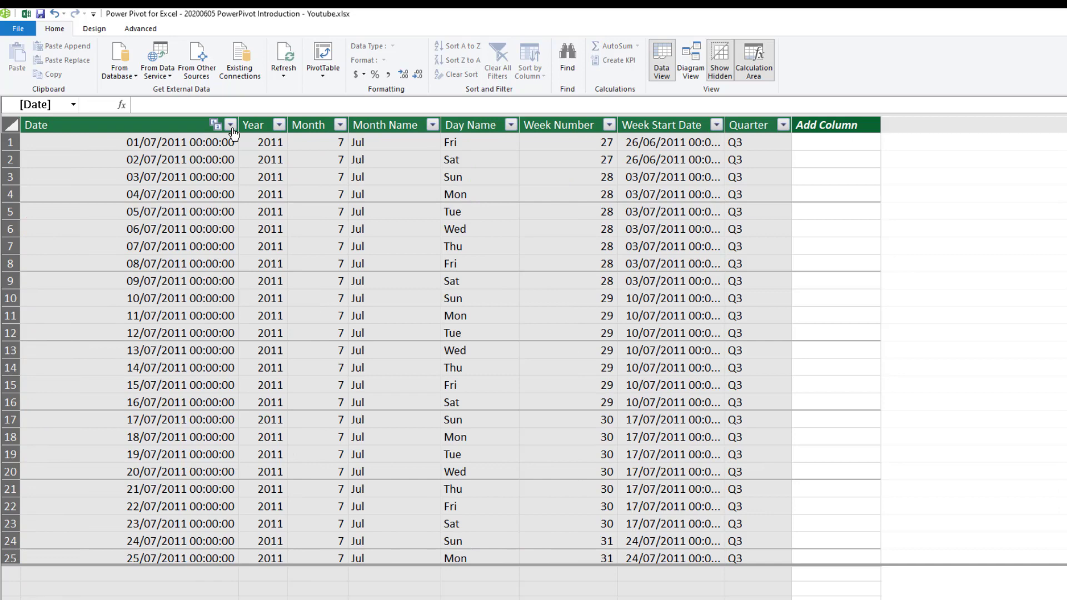
{"action": "left_click", "coordinate": [170, 212]}
{"action": "left_click", "coordinate": [167, 296]}
{"action": "scroll", "coordinate": [195, 334], "scroll_direction": "down", "scroll_amount": 10}
{"action": "scroll", "coordinate": [215, 349], "scroll_direction": "down", "scroll_amount": 2}
{"action": "scroll", "coordinate": [215, 349], "scroll_direction": "up", "scroll_amount": 12}
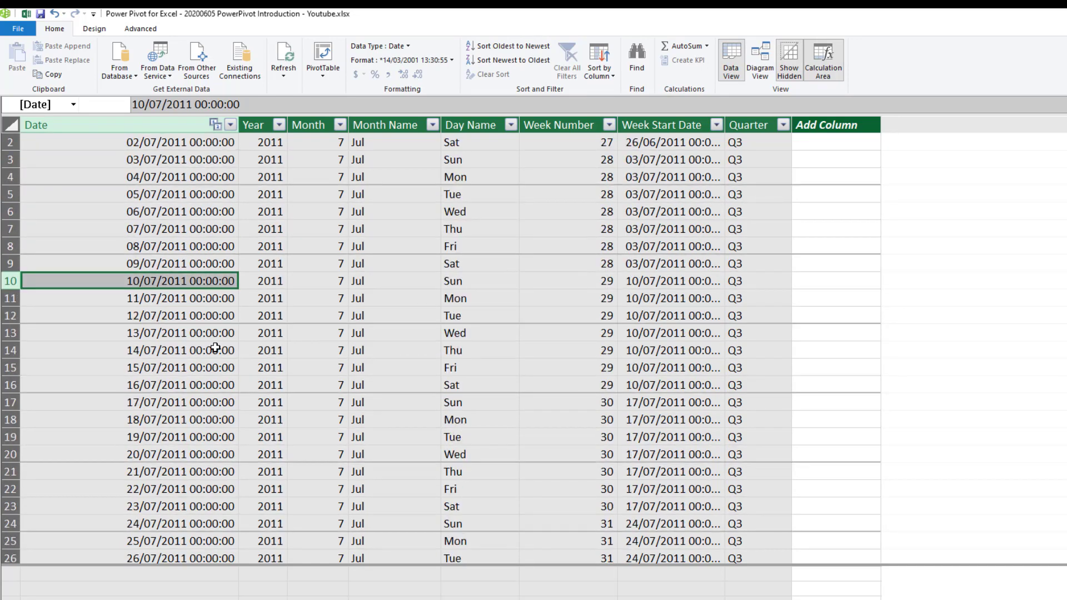
{"action": "scroll", "coordinate": [184, 299], "scroll_direction": "up", "scroll_amount": 1}
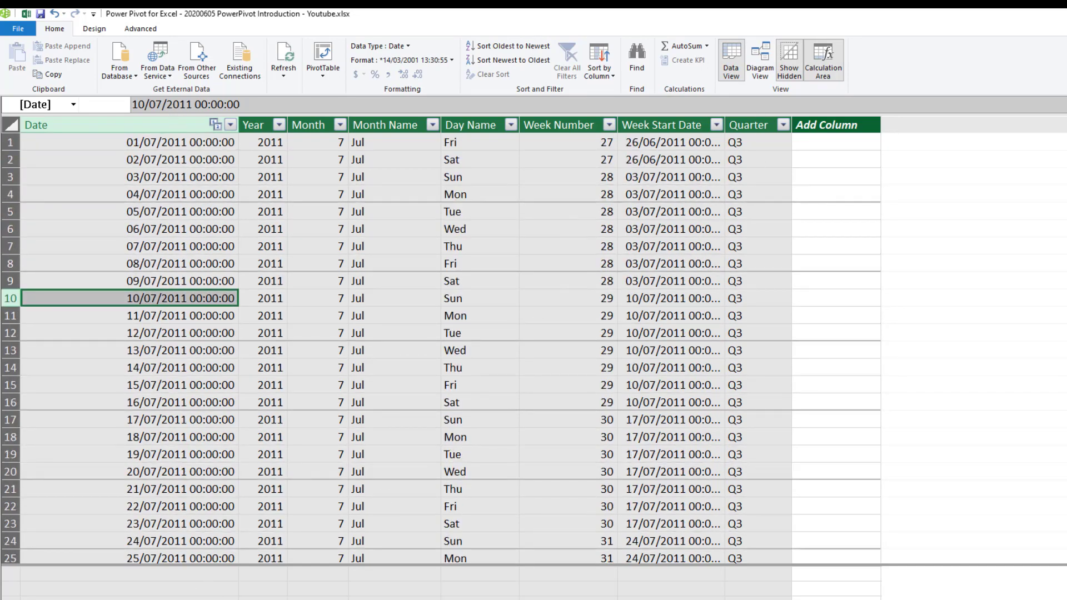
Step: Open the Sales table and widen its Order Date column to fit the full dates
{"action": "left_click", "coordinate": [133, 599]}
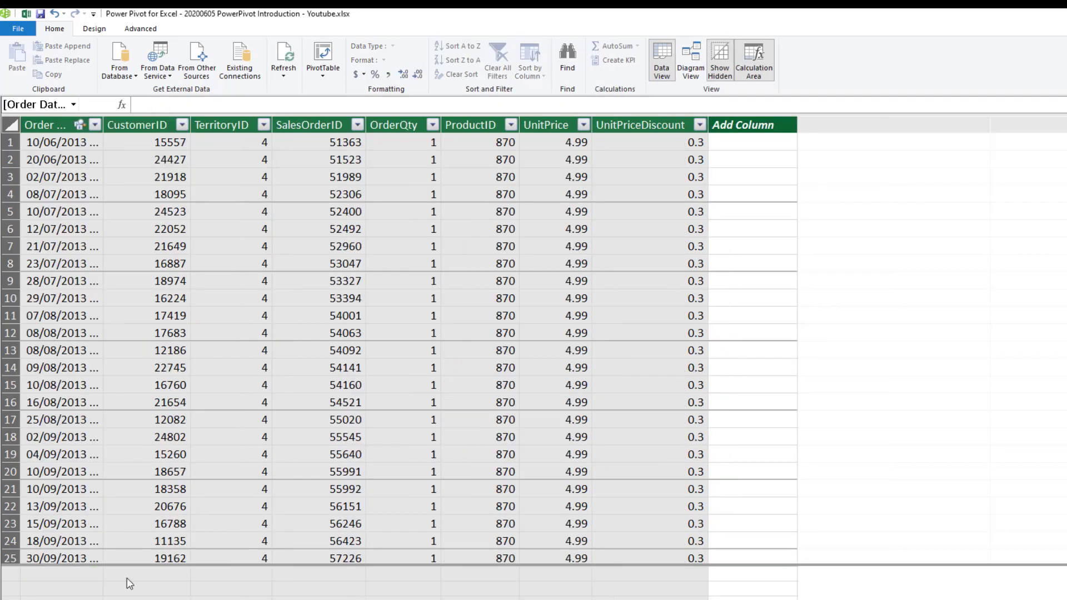
{"action": "double_click", "coordinate": [102, 125]}
{"action": "left_click", "coordinate": [123, 177]}
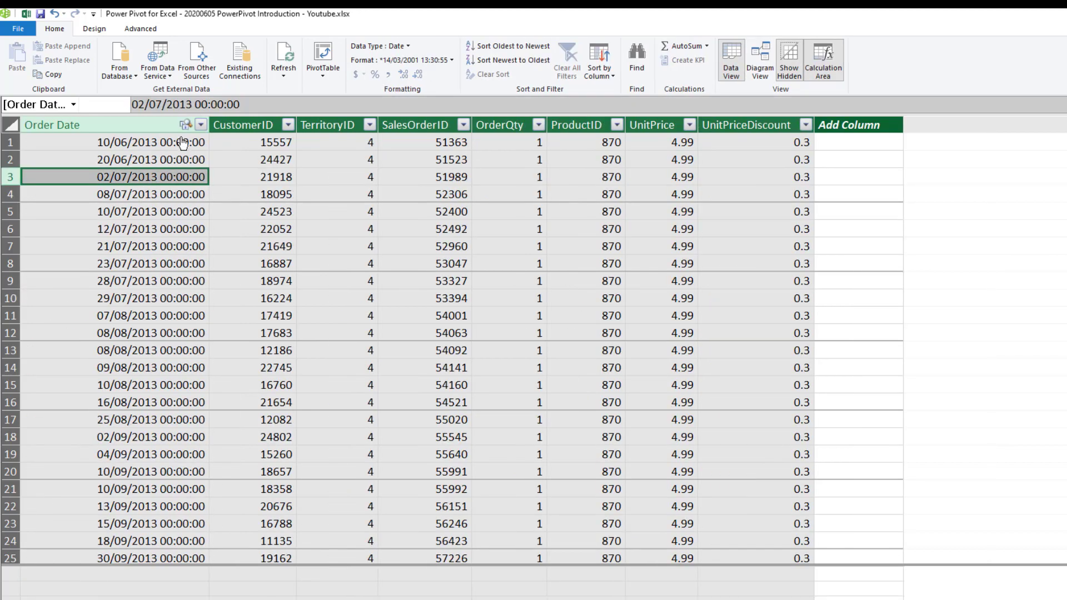
Step: Sort the Sales table by Order Date from oldest to newest to inspect the dates, and clear the sort
{"action": "left_click", "coordinate": [201, 125]}
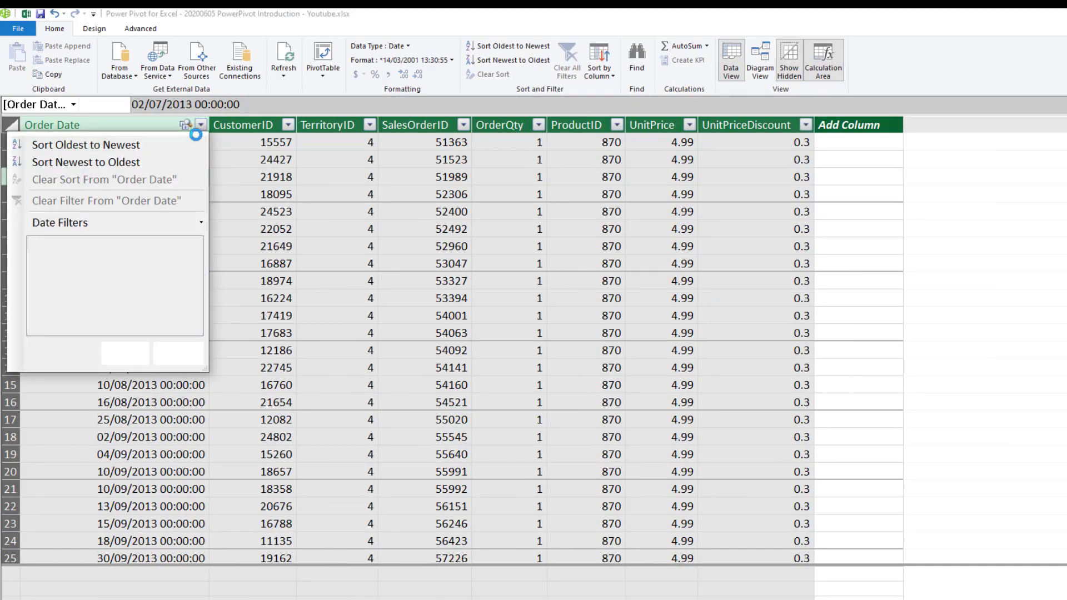
{"action": "left_click", "coordinate": [157, 148]}
{"action": "left_click", "coordinate": [150, 147]}
{"action": "left_click", "coordinate": [148, 162]}
{"action": "left_click", "coordinate": [132, 212]}
{"action": "left_click", "coordinate": [127, 233]}
{"action": "left_click", "coordinate": [126, 262]}
{"action": "scroll", "coordinate": [124, 337], "scroll_direction": "down", "scroll_amount": 3}
{"action": "scroll", "coordinate": [124, 337], "scroll_direction": "up", "scroll_amount": 3}
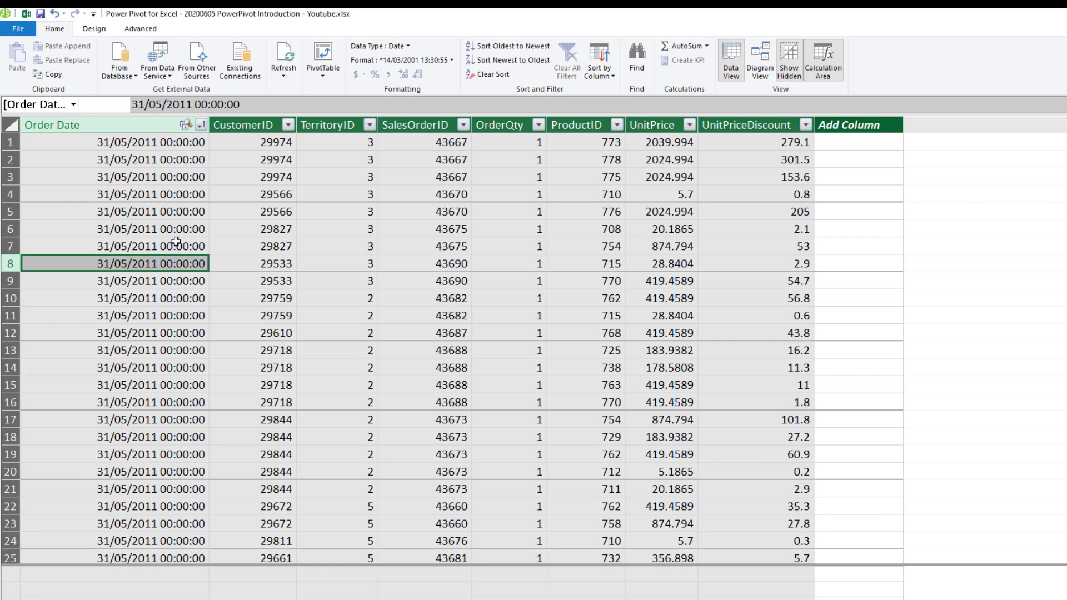
{"action": "left_click", "coordinate": [489, 75]}
{"action": "scroll", "coordinate": [122, 237], "scroll_direction": "down", "scroll_amount": 5}
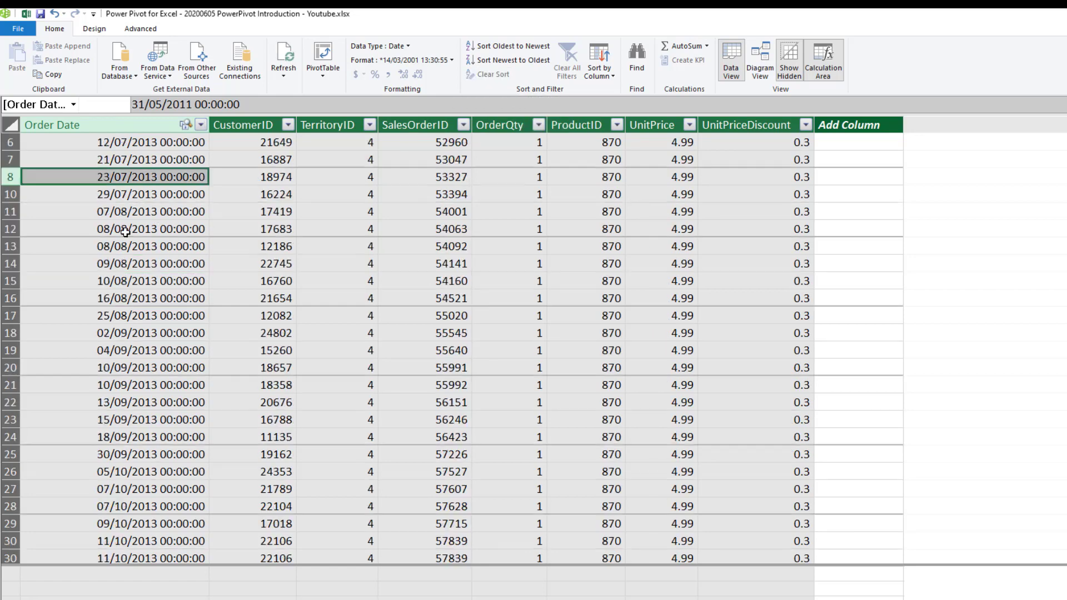
Step: In Diagram View, relate the Territories table's TerritoryID and the Products table's ProductID to the matching fields in the Sales table
{"action": "left_click", "coordinate": [759, 73]}
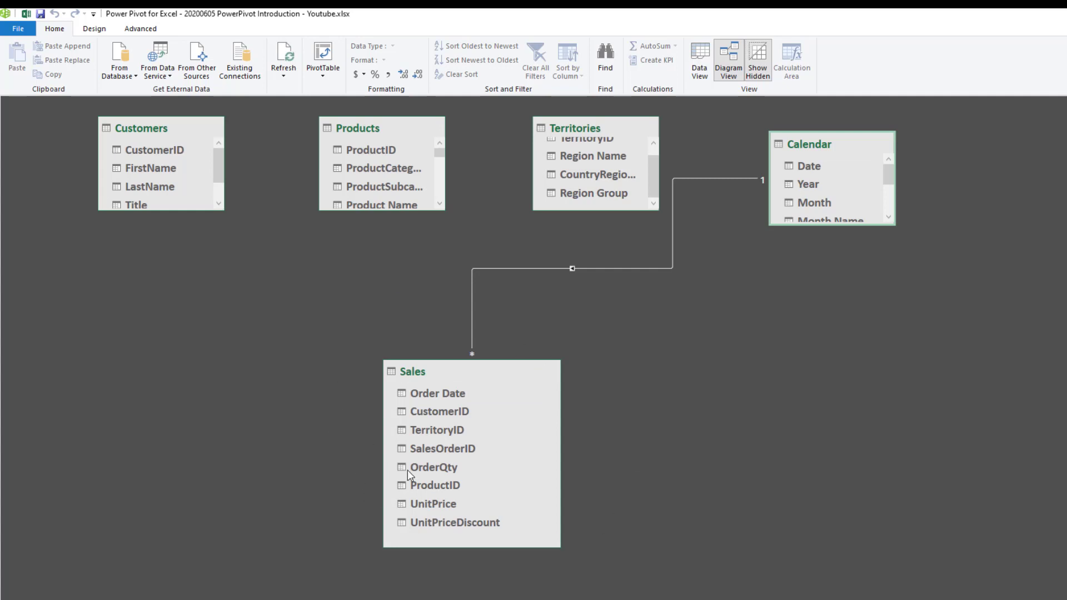
{"action": "scroll", "coordinate": [656, 178], "scroll_direction": "up", "scroll_amount": 1}
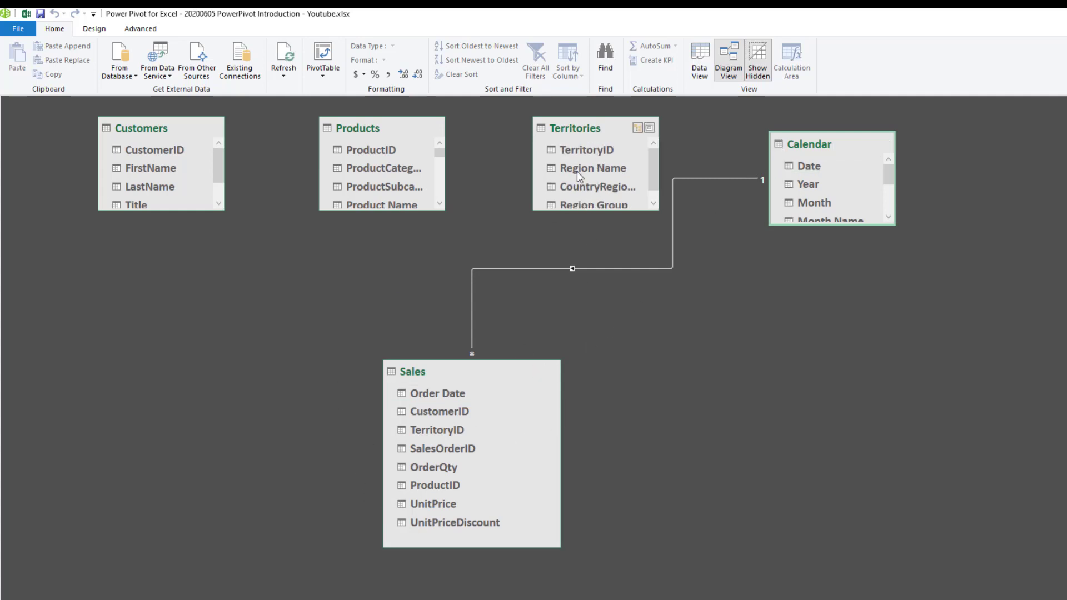
{"action": "left_click_drag", "start_coordinate": [585, 152], "coordinate": [450, 435]}
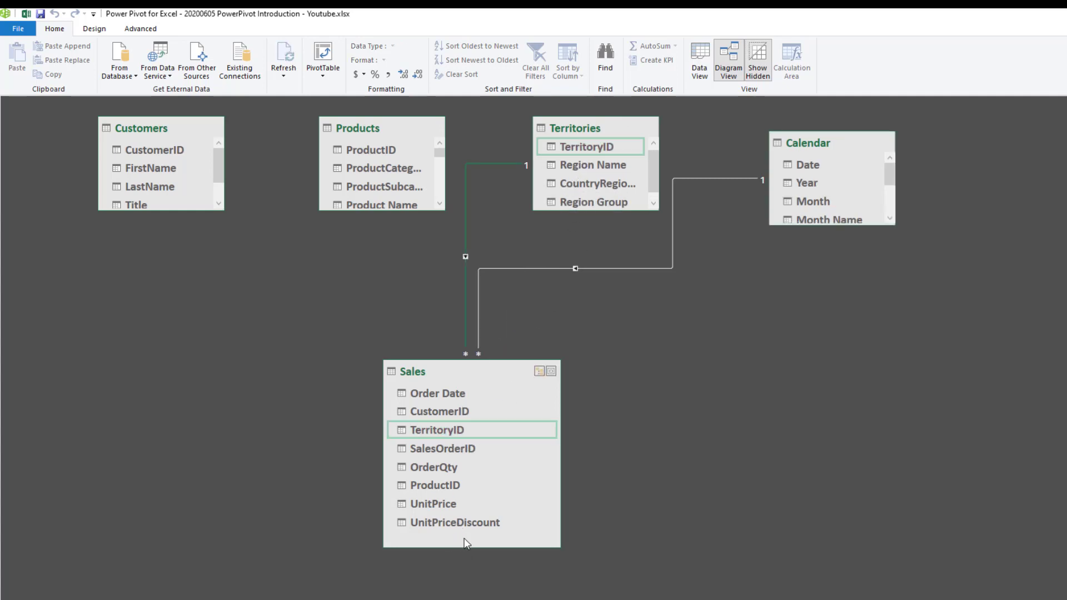
{"action": "left_click_drag", "start_coordinate": [375, 151], "coordinate": [452, 488]}
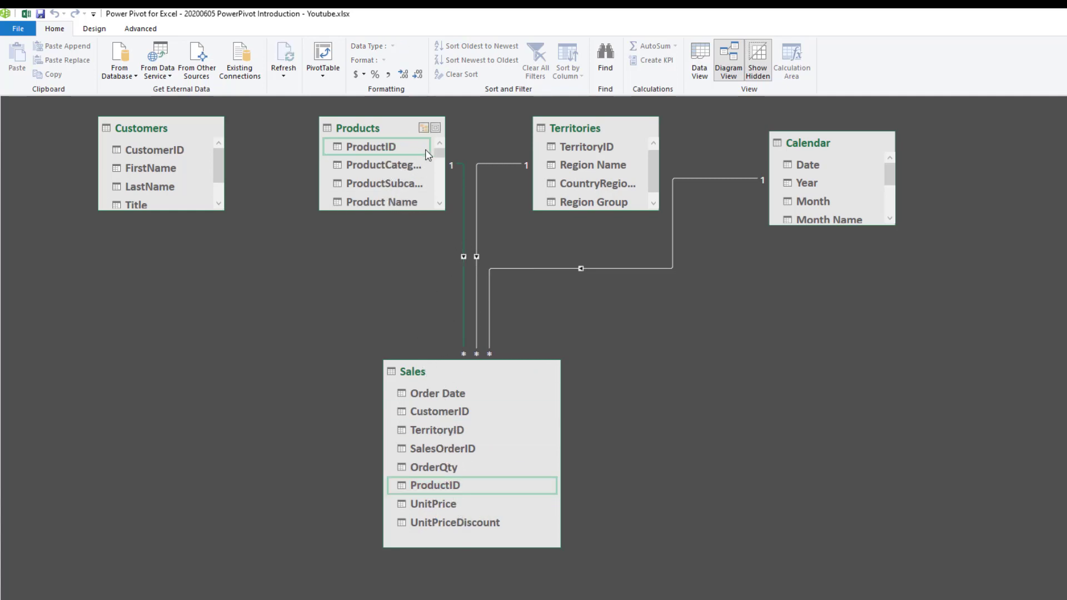
Step: Space out the Products and Calendar tables in the upper row, and relate the Customers table's CustomerID to the Sales table's CustomerID
{"action": "left_click_drag", "start_coordinate": [394, 117], "coordinate": [366, 117]}
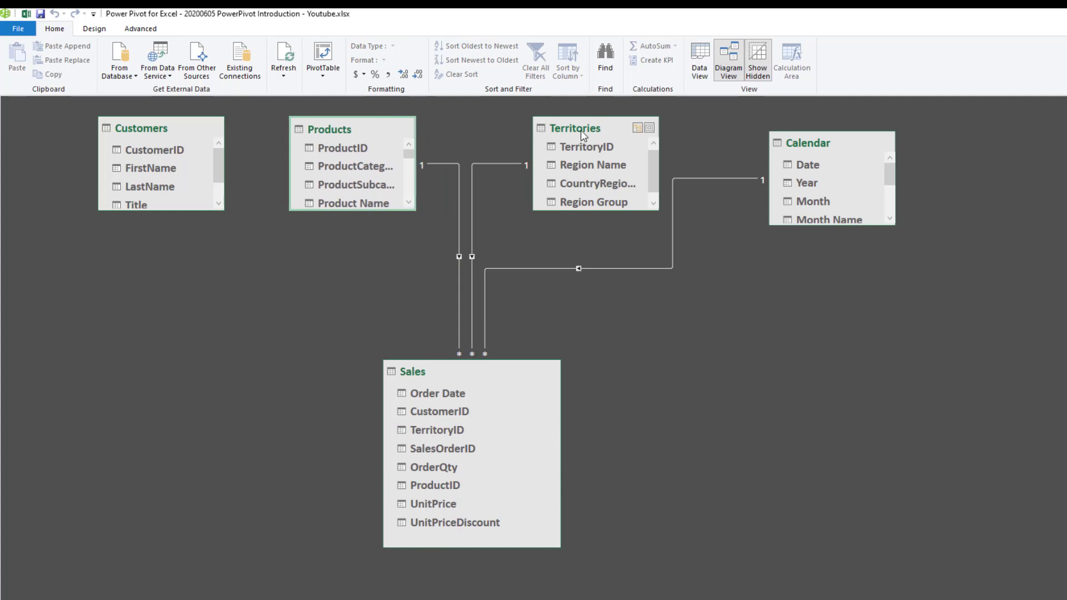
{"action": "left_click_drag", "start_coordinate": [794, 136], "coordinate": [821, 119]}
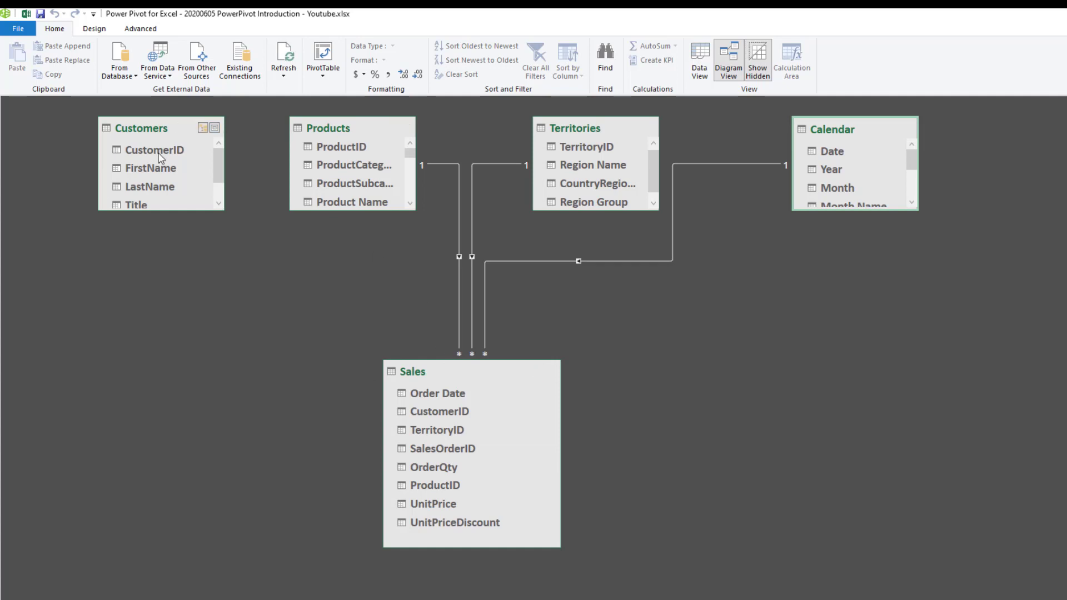
{"action": "left_click_drag", "start_coordinate": [158, 150], "coordinate": [444, 409]}
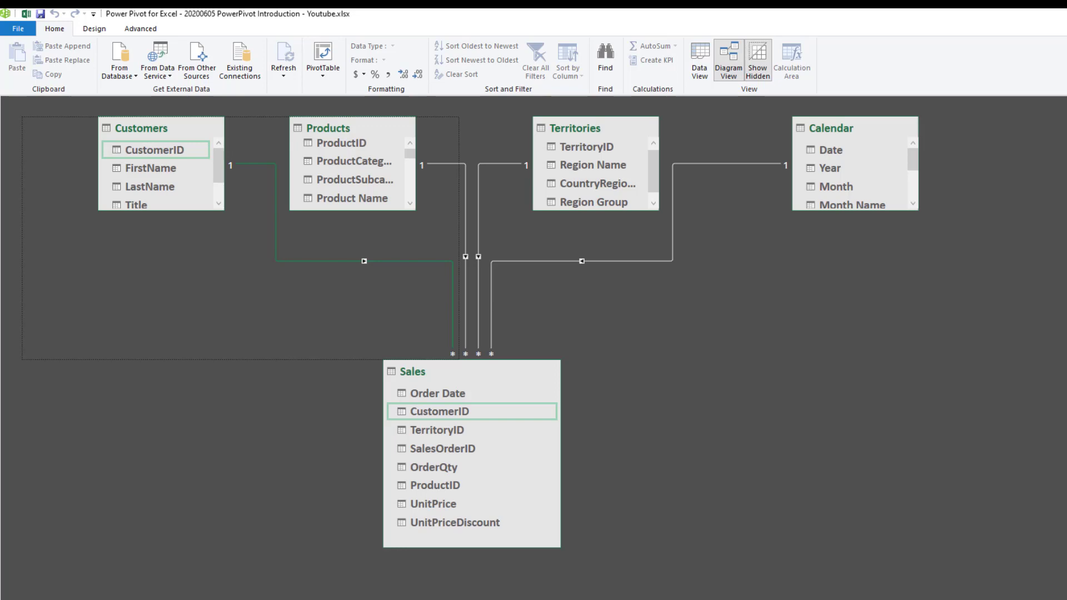
Step: Switch back to the Excel worksheet and check the pivot table's Sum of OrderQty values per product
{"action": "left_click", "coordinate": [1064, 13]}
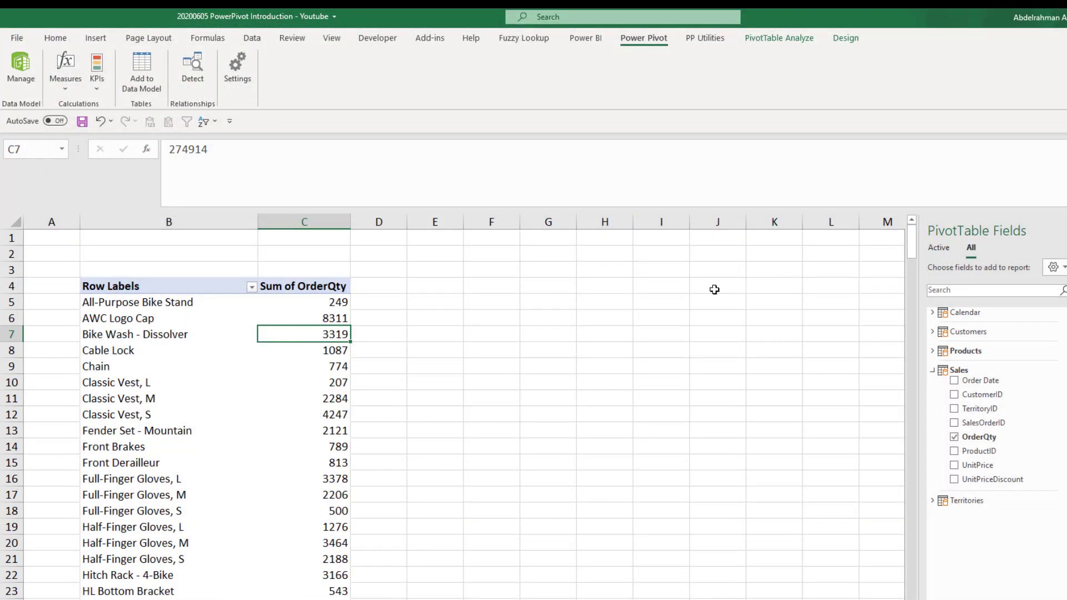
{"action": "left_click", "coordinate": [280, 369]}
{"action": "scroll", "coordinate": [305, 384], "scroll_direction": "down", "scroll_amount": 1}
{"action": "scroll", "coordinate": [305, 385], "scroll_direction": "up", "scroll_amount": 1}
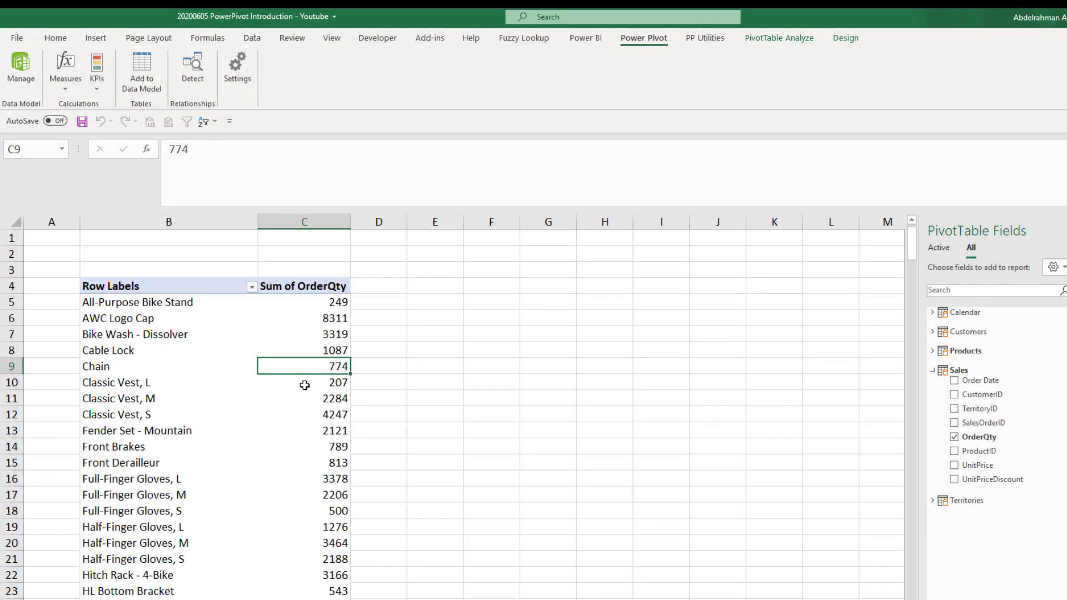
{"action": "left_click", "coordinate": [285, 351]}
{"action": "scroll", "coordinate": [284, 406], "scroll_direction": "down", "scroll_amount": 6}
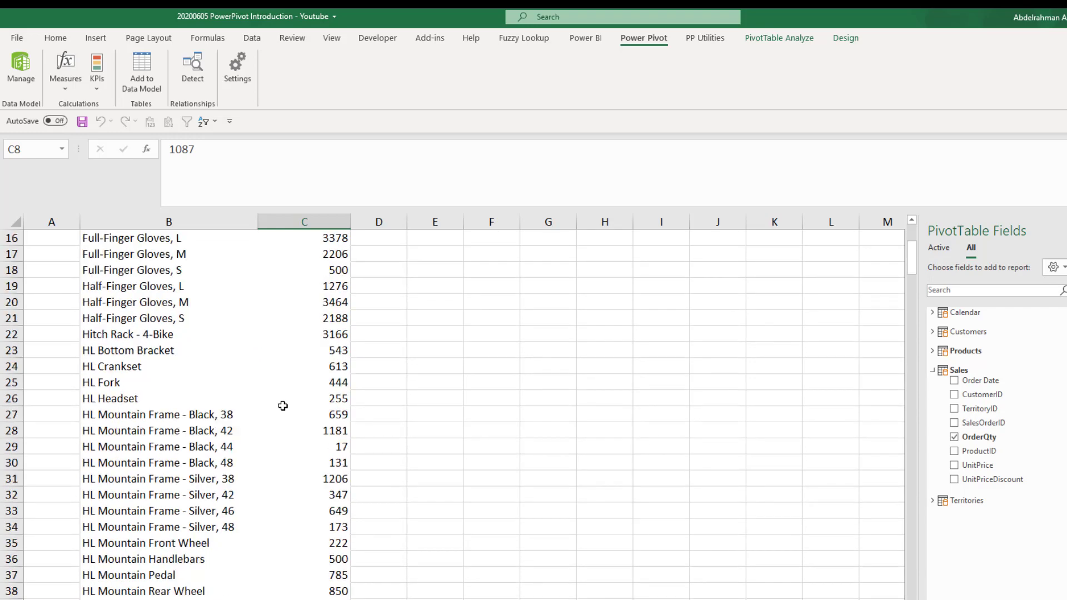
{"action": "scroll", "coordinate": [284, 405], "scroll_direction": "up", "scroll_amount": 6}
{"action": "left_click", "coordinate": [321, 318]}
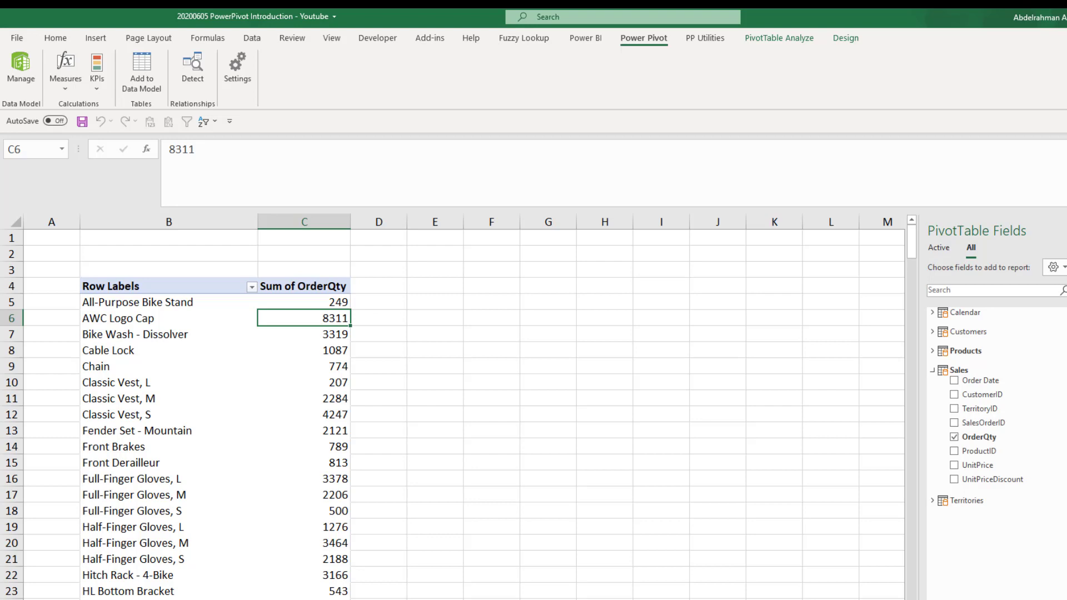
Step: Compare individual product names such as Chain, Cable Lock and Classic Vest, L with their order quantities in the pivot table
{"action": "left_click", "coordinate": [304, 363]}
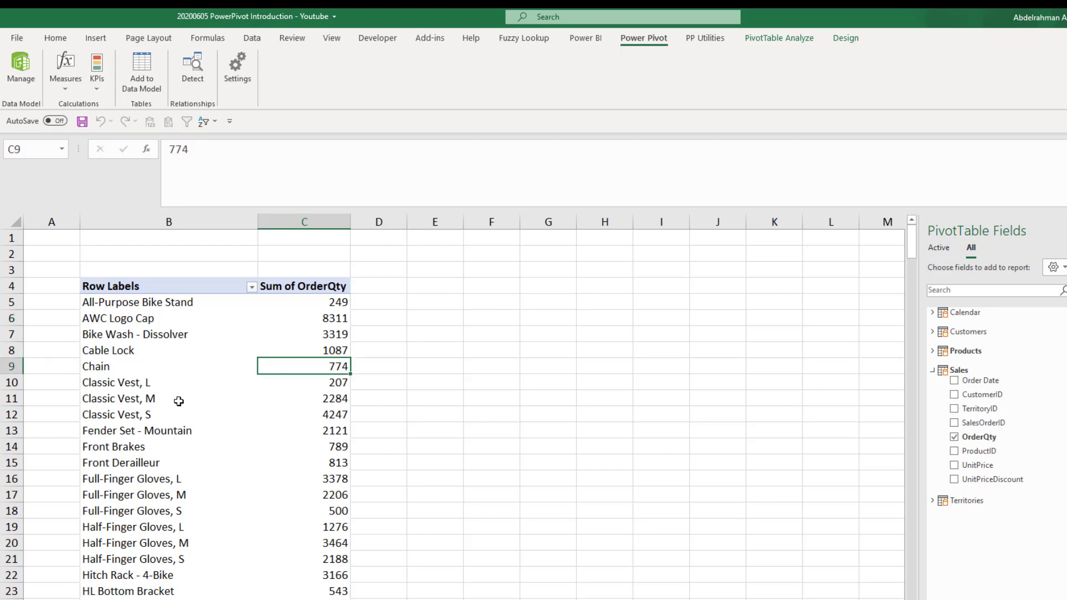
{"action": "left_click", "coordinate": [248, 382]}
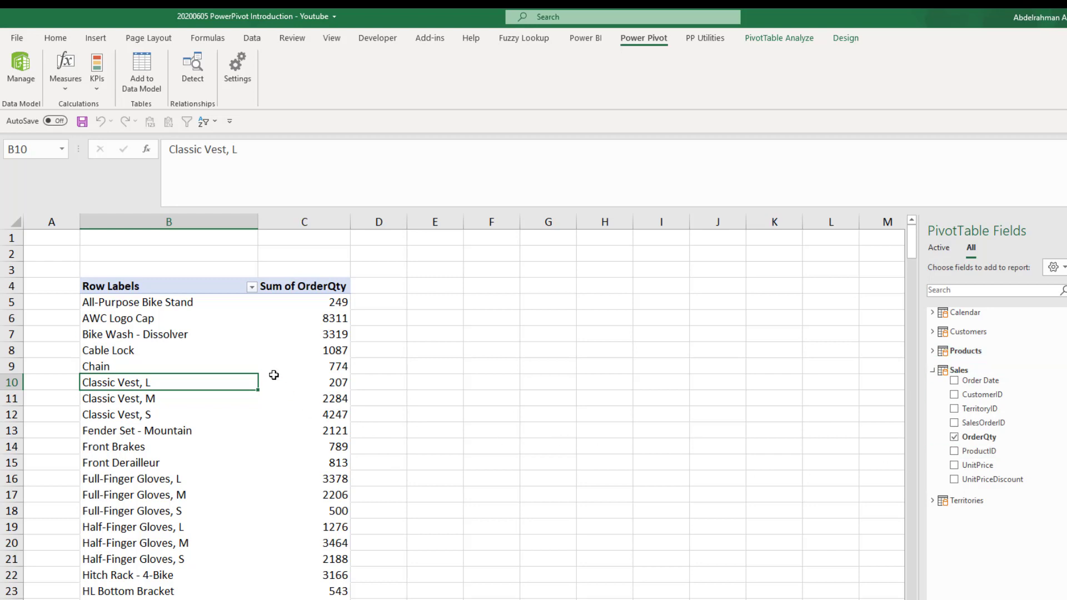
{"action": "left_click", "coordinate": [311, 354]}
{"action": "mouse_move", "coordinate": [321, 336]}
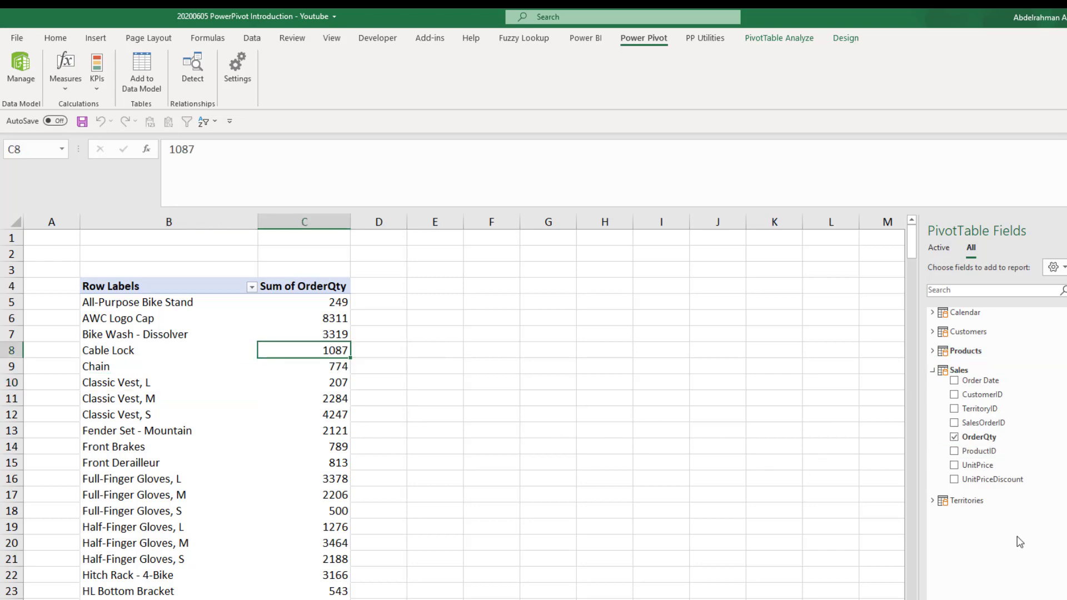
{"action": "left_click", "coordinate": [300, 384]}
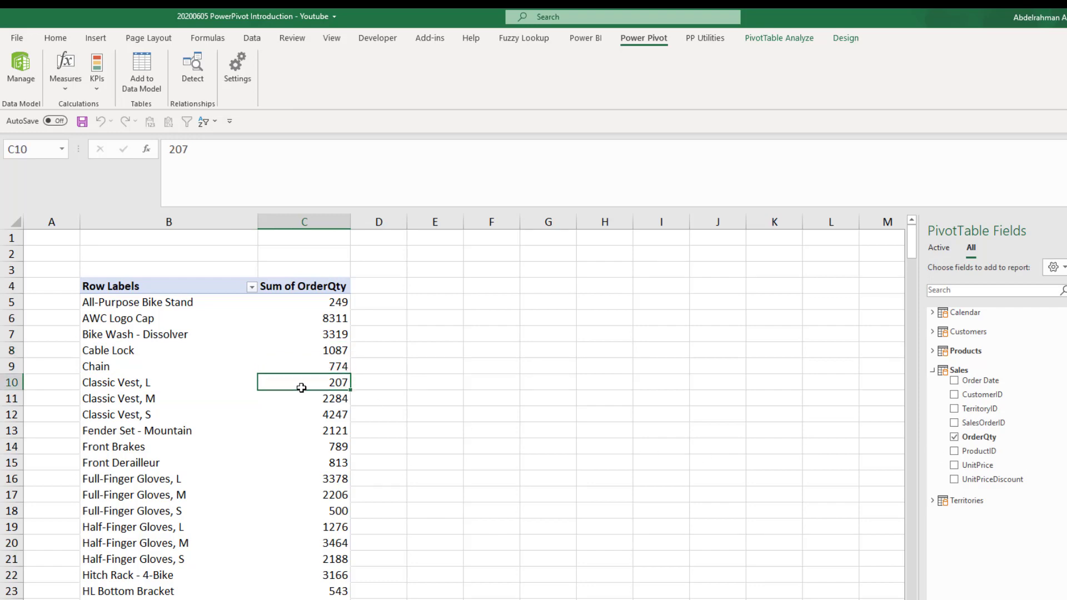
{"action": "scroll", "coordinate": [305, 456], "scroll_direction": "down", "scroll_amount": 4}
{"action": "scroll", "coordinate": [305, 456], "scroll_direction": "up", "scroll_amount": 4}
{"action": "left_click", "coordinate": [125, 366]}
{"action": "left_click", "coordinate": [315, 368]}
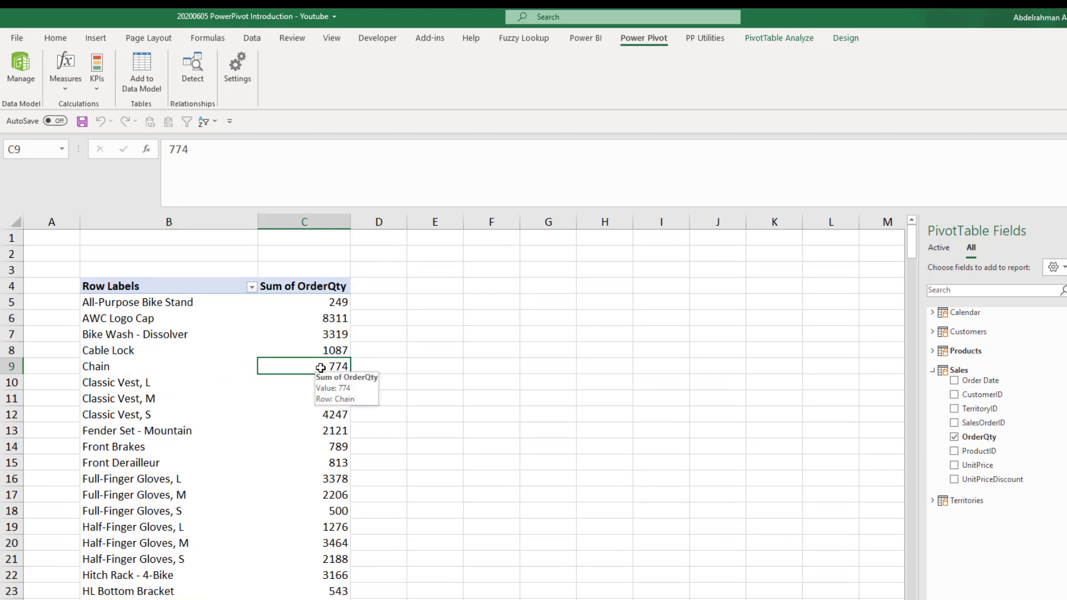
{"action": "left_click", "coordinate": [111, 369]}
{"action": "left_click", "coordinate": [138, 414]}
{"action": "left_click", "coordinate": [146, 305]}
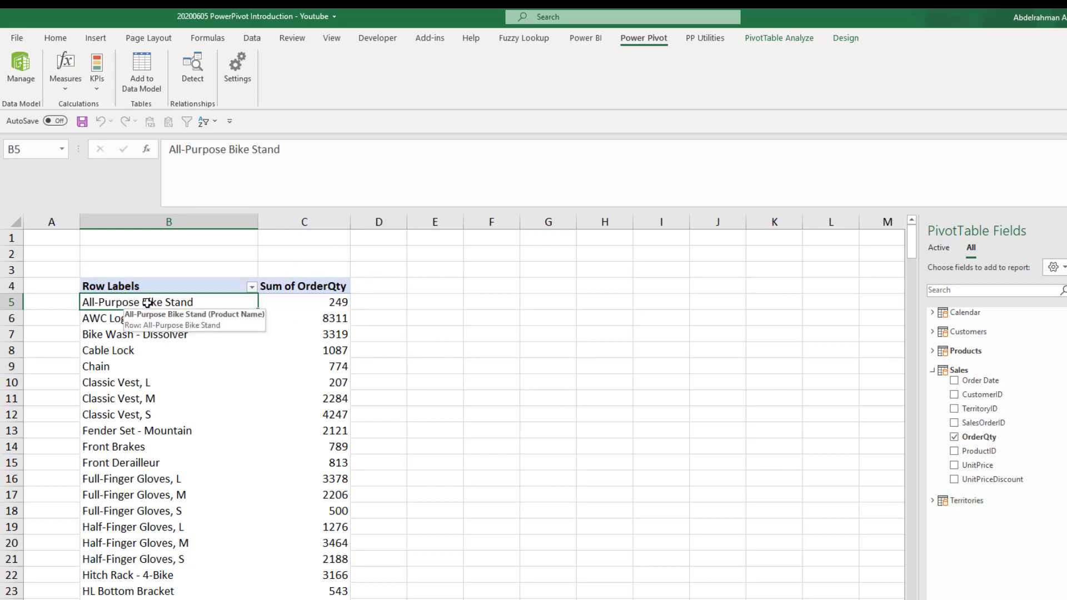
Step: Look through the remaining products further down the pivot table and return to its first rows
{"action": "left_click", "coordinate": [238, 399]}
{"action": "scroll", "coordinate": [325, 532], "scroll_direction": "down", "scroll_amount": 20}
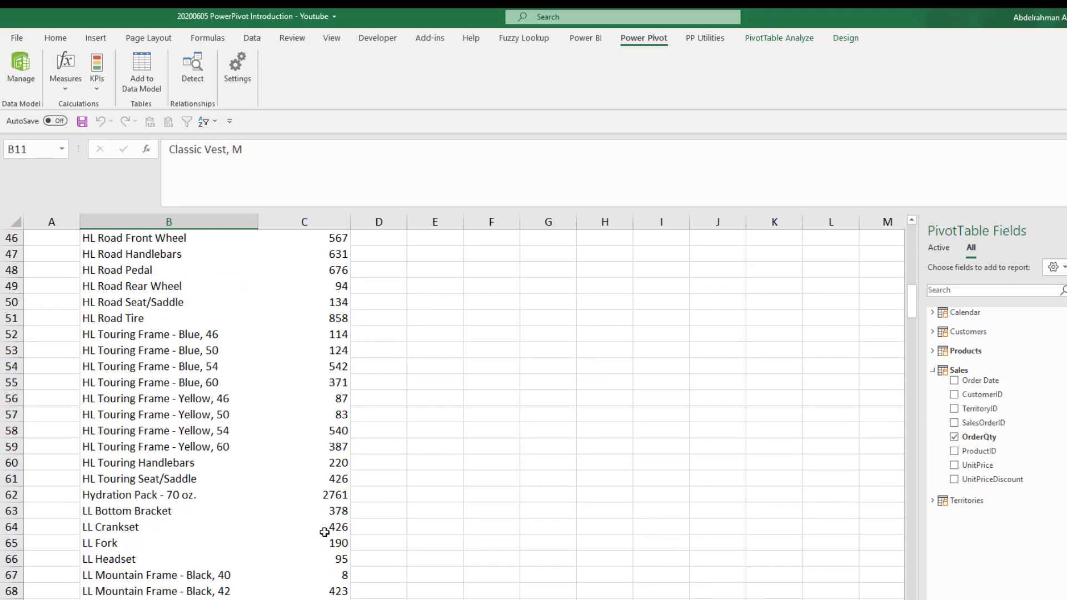
{"action": "scroll", "coordinate": [330, 537], "scroll_direction": "down", "scroll_amount": 9}
{"action": "scroll", "coordinate": [330, 537], "scroll_direction": "up", "scroll_amount": 9}
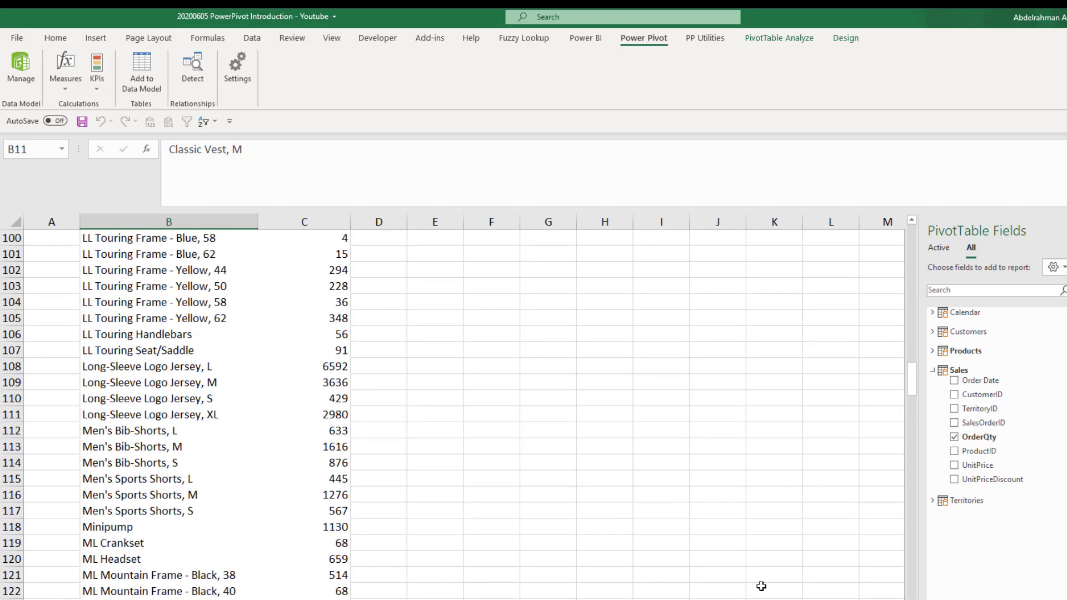
{"action": "left_click_drag", "start_coordinate": [912, 382], "coordinate": [912, 234]}
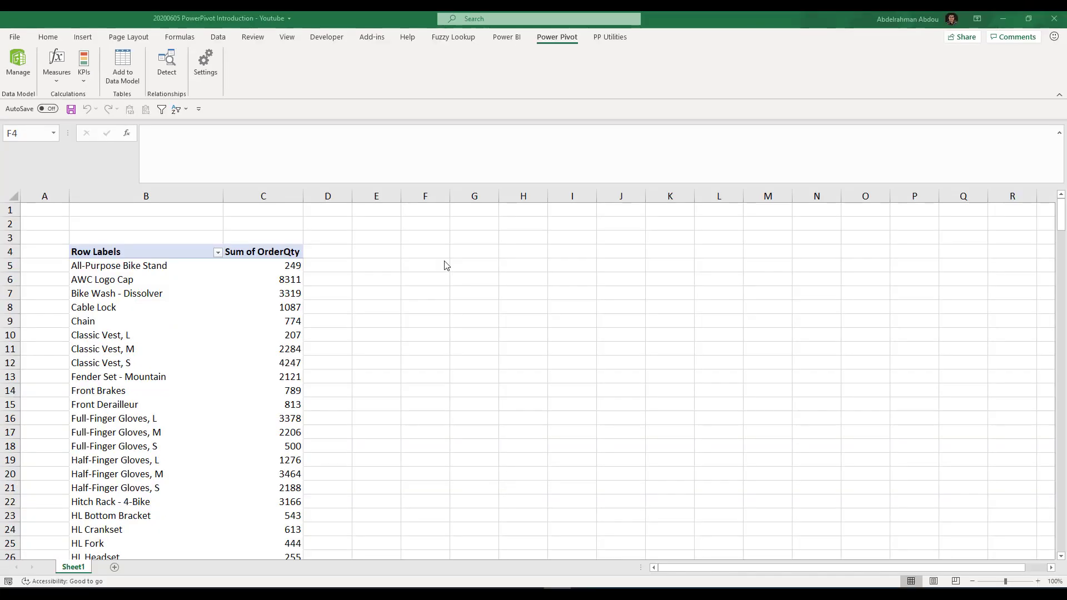
Step: Open the data model in Power Pivot and examine the ProductID and OrderQty columns of the Sales table
{"action": "left_click", "coordinate": [503, 288]}
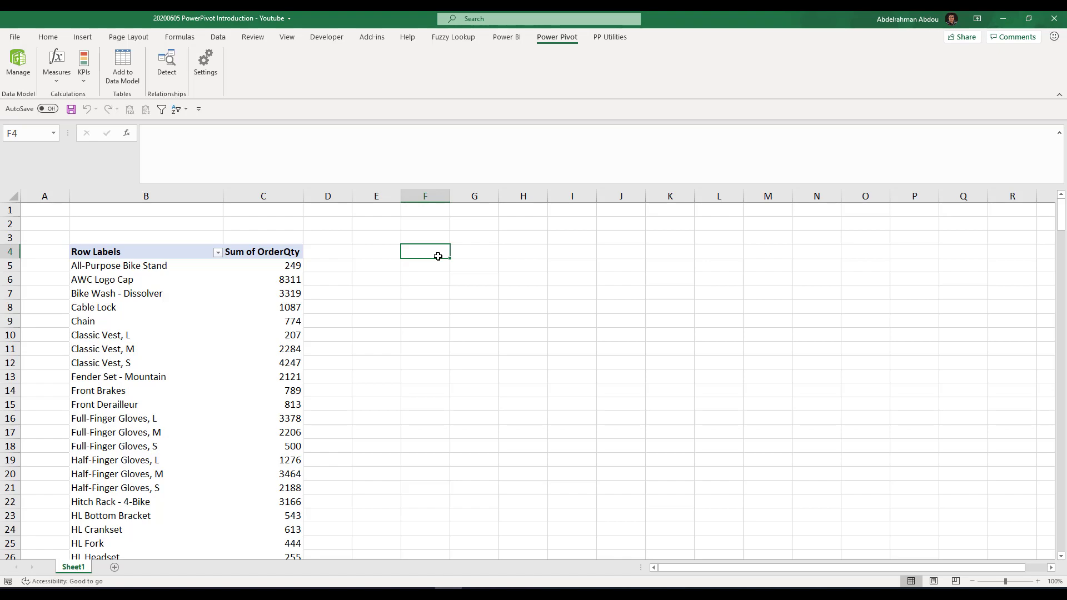
{"action": "left_click", "coordinate": [20, 71]}
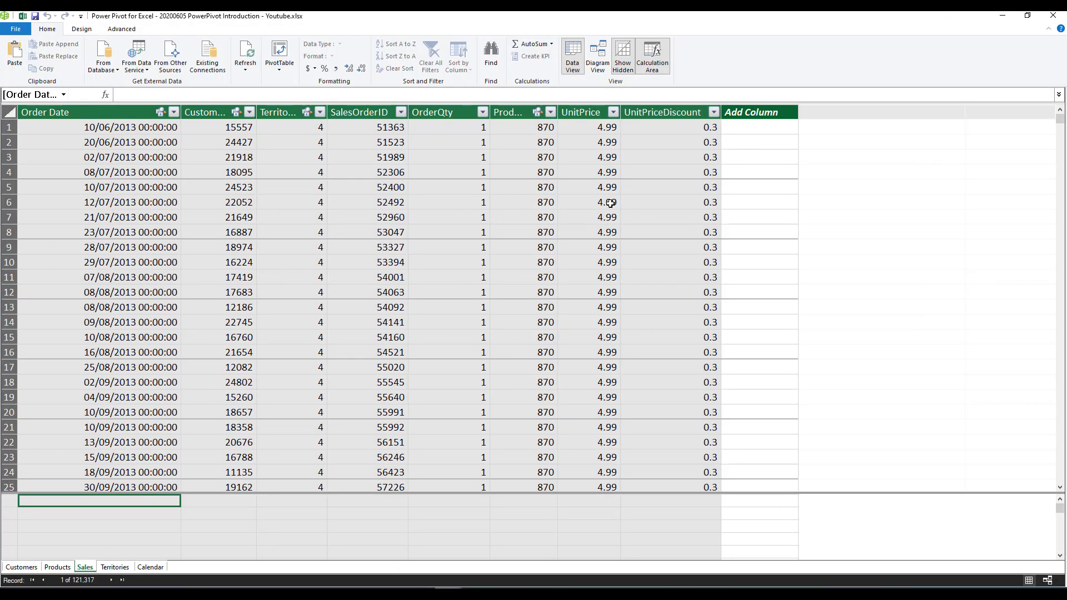
{"action": "left_click", "coordinate": [710, 140]}
{"action": "left_click", "coordinate": [542, 144]}
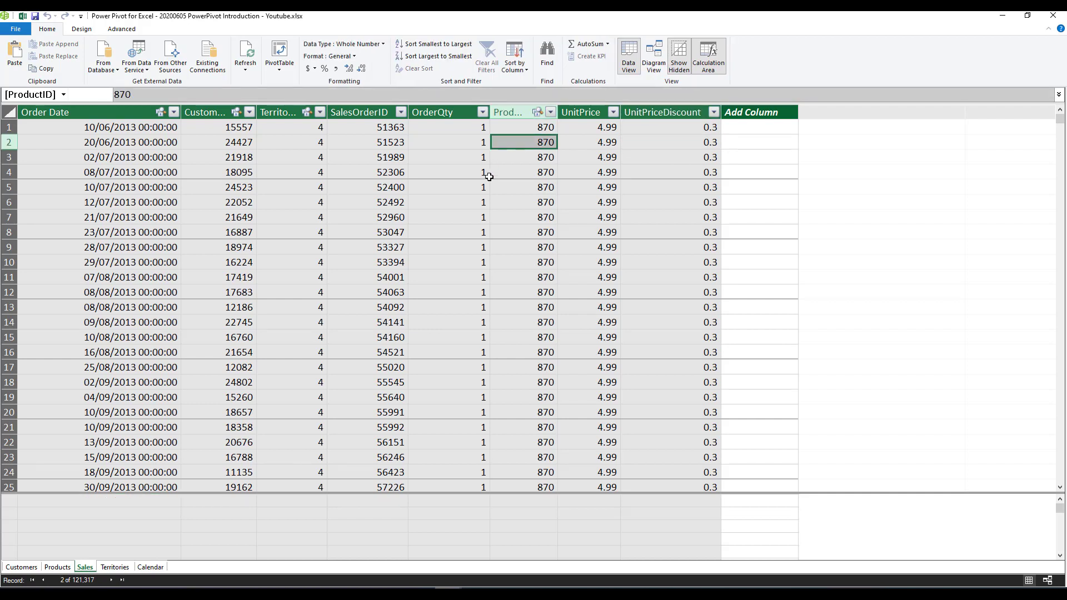
{"action": "left_click", "coordinate": [438, 143]}
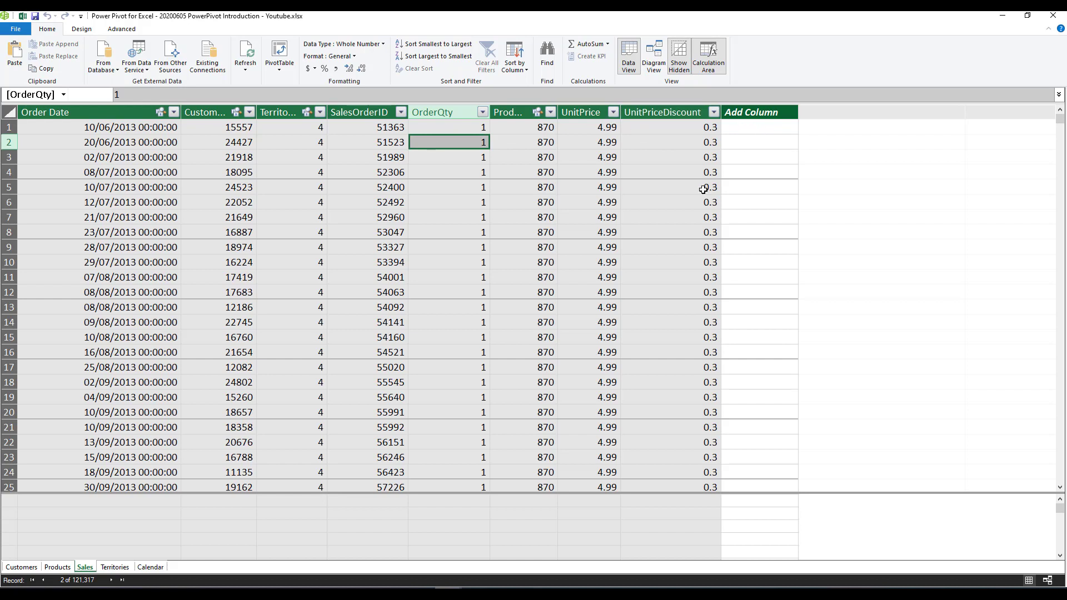
Step: Start a new column in the Sales table, entering CC as the beginning of its name
{"action": "left_click", "coordinate": [772, 113]}
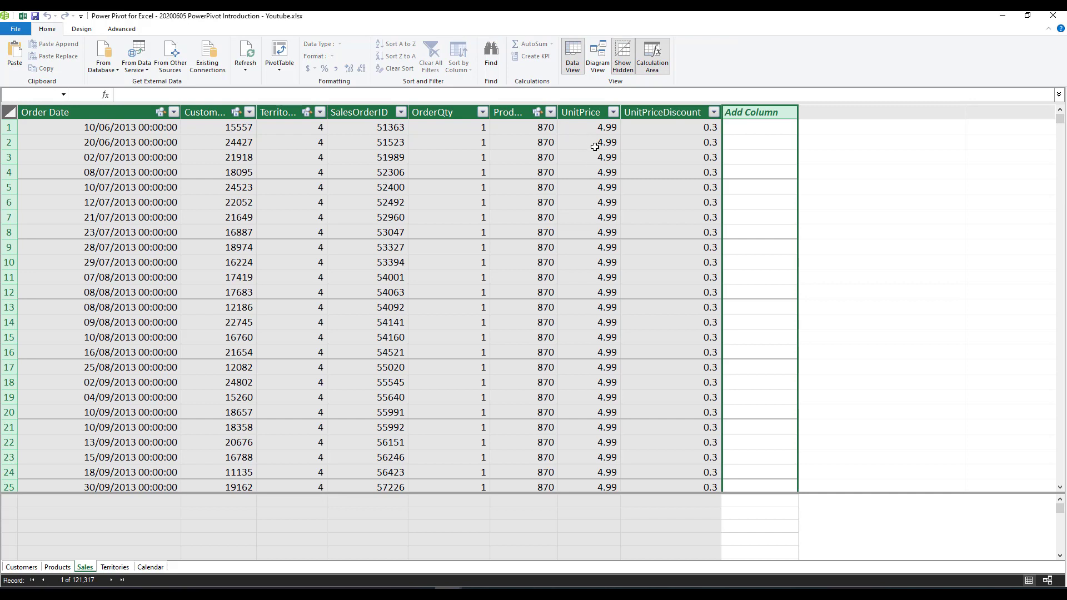
{"action": "double_click", "coordinate": [748, 112]}
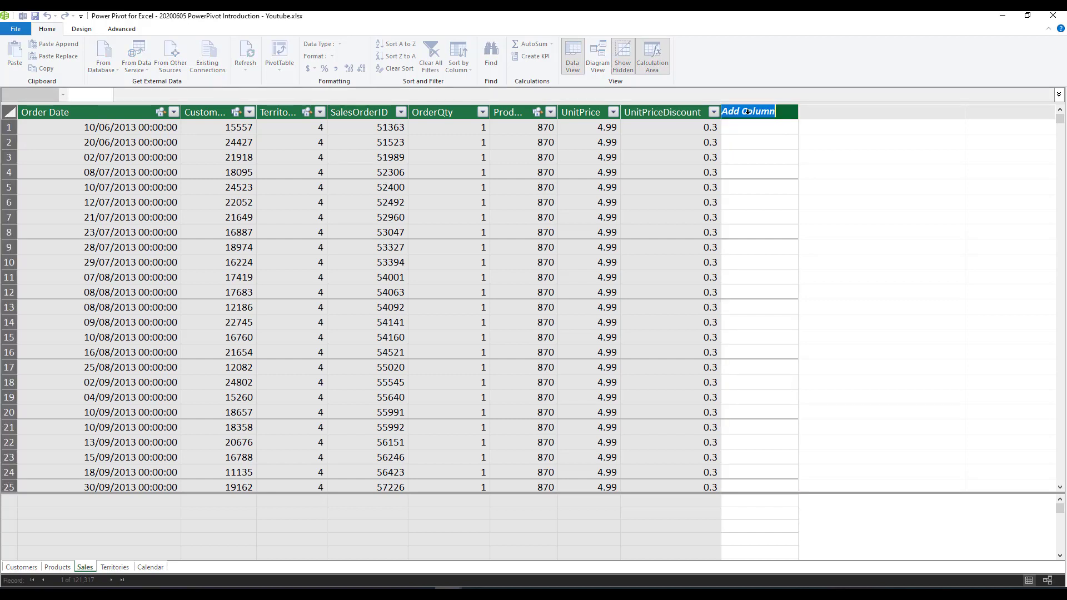
{"action": "type", "text": "CC"}
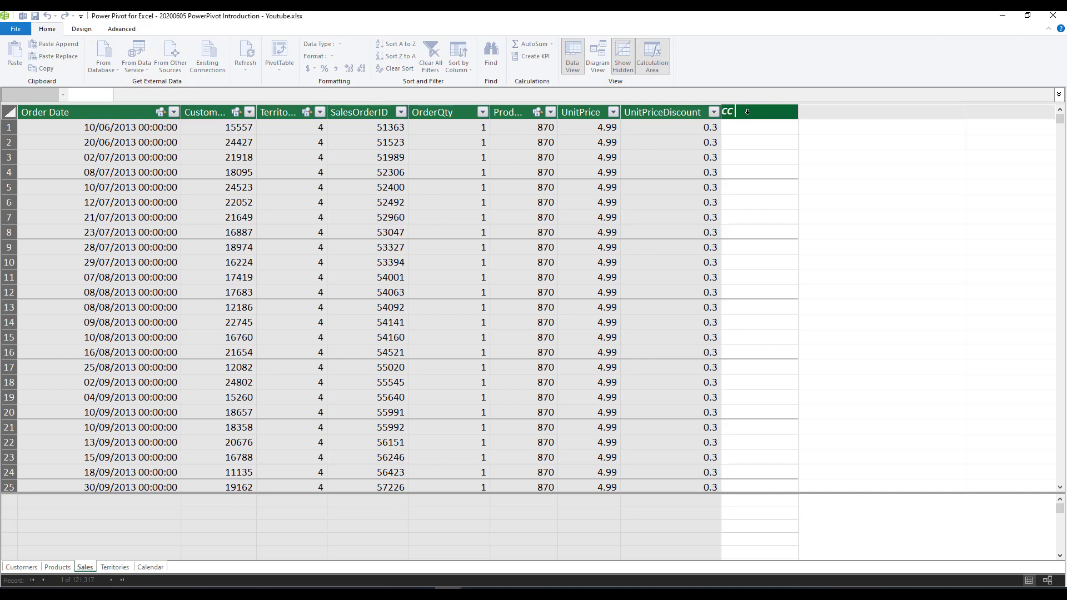
Step: Name the new Sales table column CC Sales Amount and begin its formula with =Sales[OrderQty]
{"action": "type", "text": " Sales Amount"}
{"action": "key", "text": "Return"}
{"action": "left_click", "coordinate": [170, 96]}
{"action": "type", "text": "="}
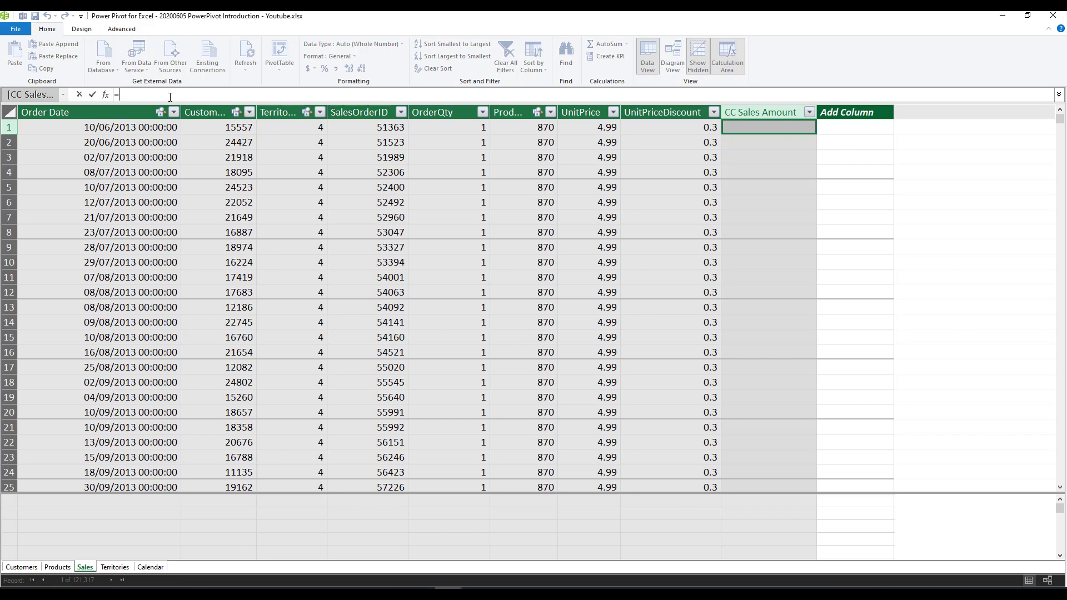
{"action": "type", "text": "sales"}
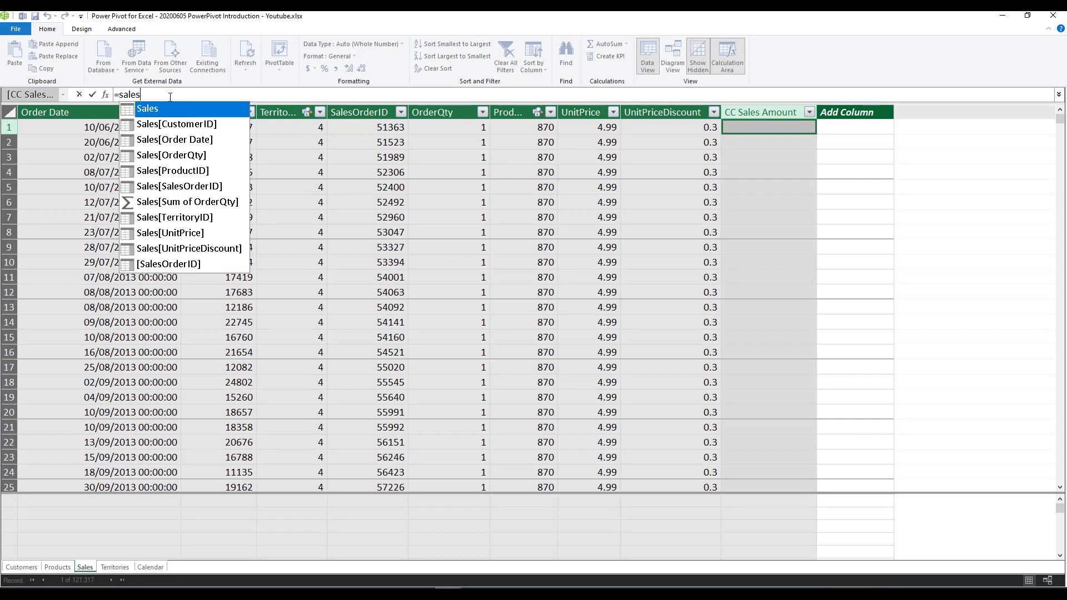
{"action": "key", "text": "Tab"}
{"action": "type", "text": "["}
{"action": "key", "text": "Down"}
{"action": "key", "text": "Down"}
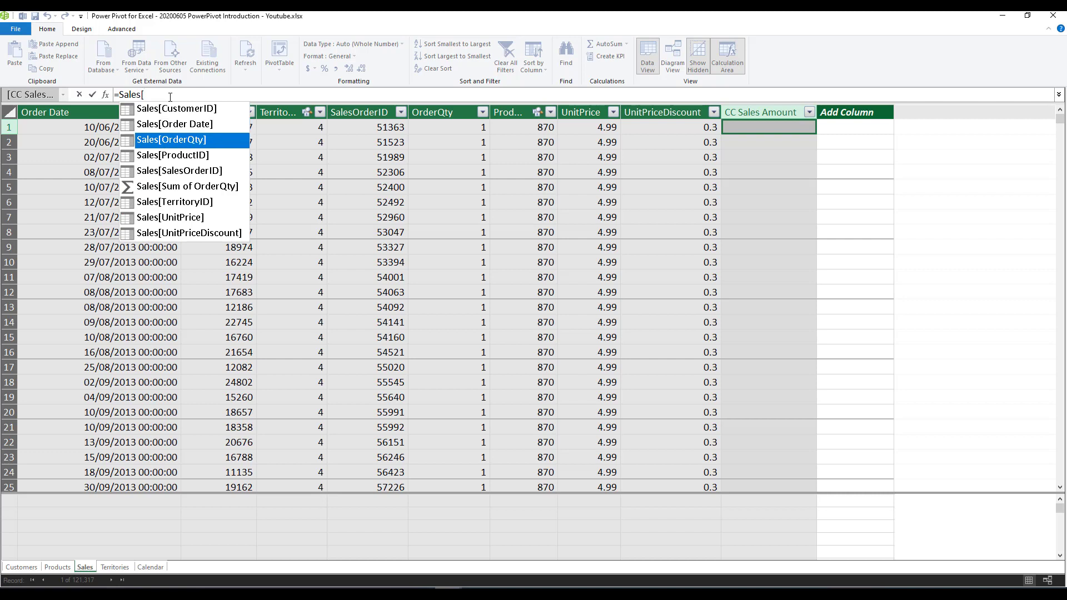
{"action": "key", "text": "Tab"}
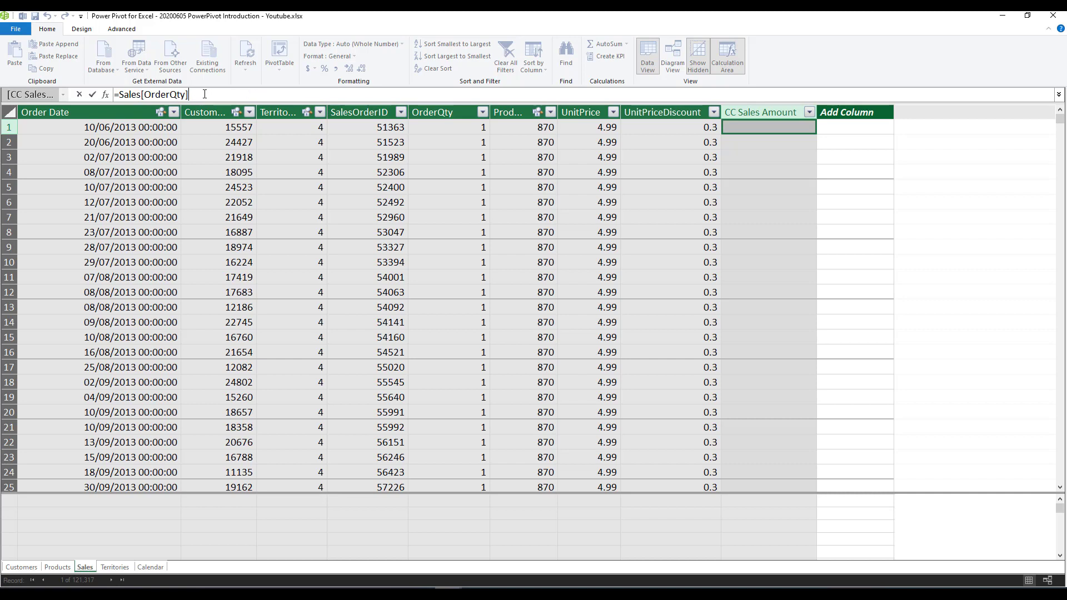
{"action": "left_click_drag", "start_coordinate": [199, 94], "coordinate": [142, 91]}
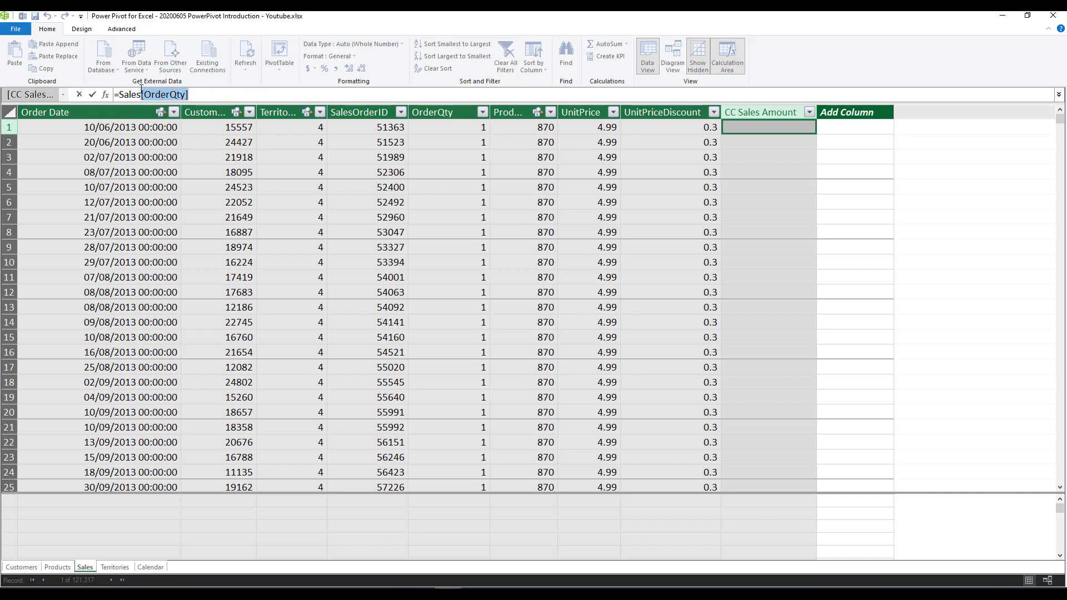
{"action": "left_click", "coordinate": [191, 93]}
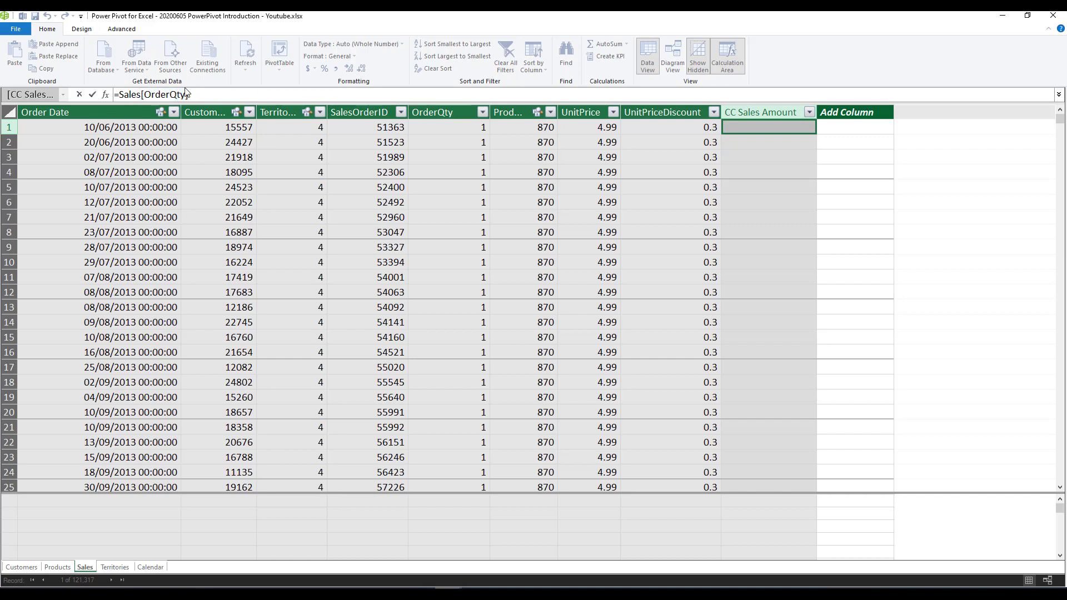
{"action": "left_click_drag", "start_coordinate": [140, 95], "coordinate": [122, 94]}
{"action": "left_click", "coordinate": [197, 94]}
{"action": "left_click_drag", "start_coordinate": [197, 94], "coordinate": [121, 94]}
{"action": "left_click", "coordinate": [189, 95]}
{"action": "left_click_drag", "start_coordinate": [189, 94], "coordinate": [143, 94]}
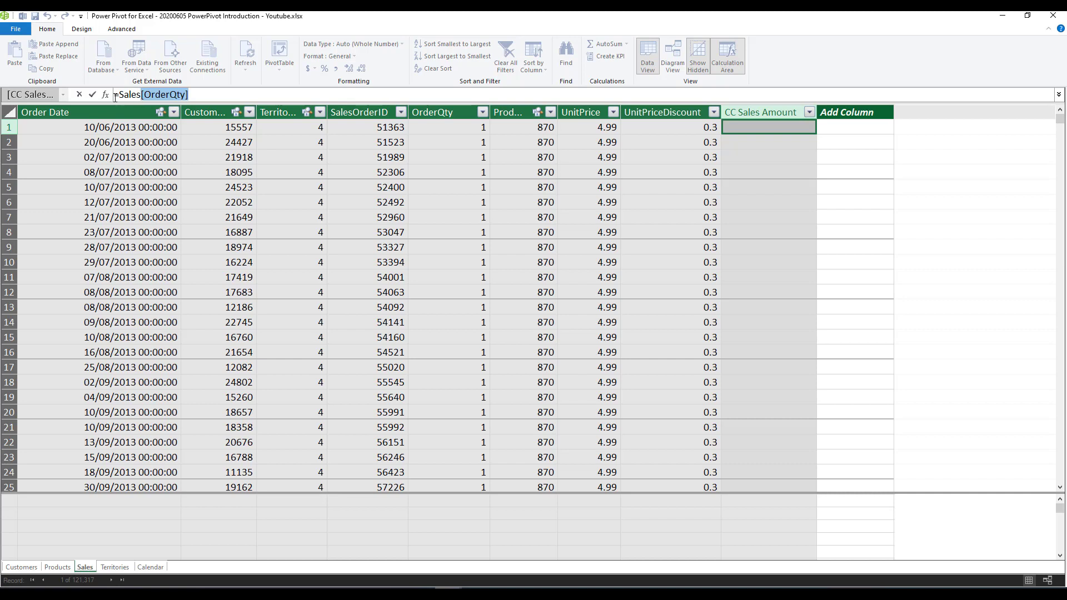
Step: Complete the CC Sales Amount formula as =Sales[OrderQty]*Sales[UnitPrice] and commit it
{"action": "left_click", "coordinate": [222, 94]}
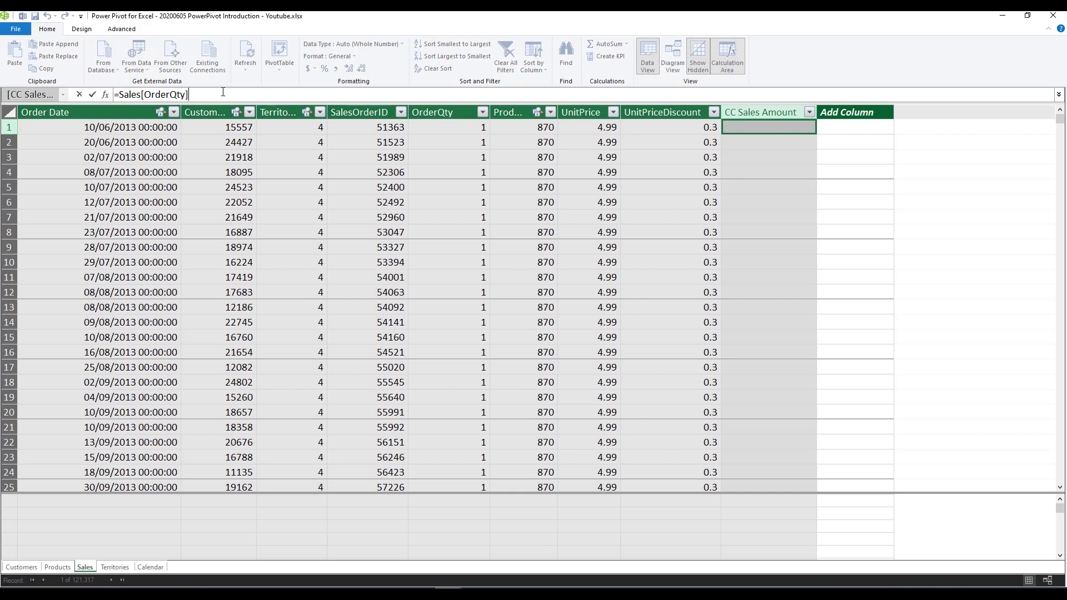
{"action": "type", "text": "*"}
{"action": "type", "text": "Sales["}
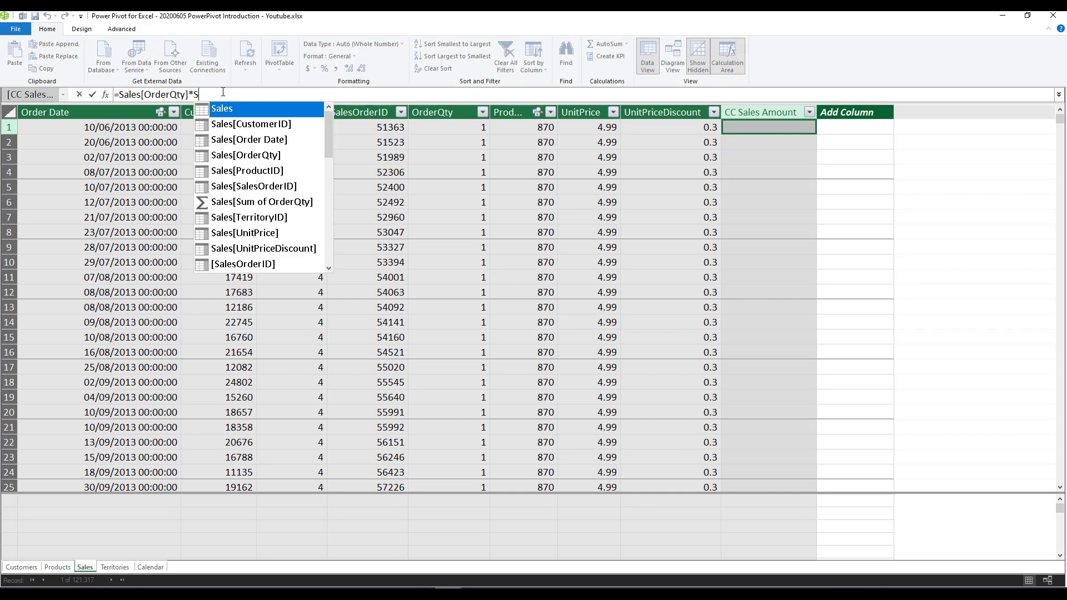
{"action": "key", "text": "Down"}
{"action": "key", "text": "Down"}
{"action": "key", "text": "Down"}
{"action": "key", "text": "Down"}
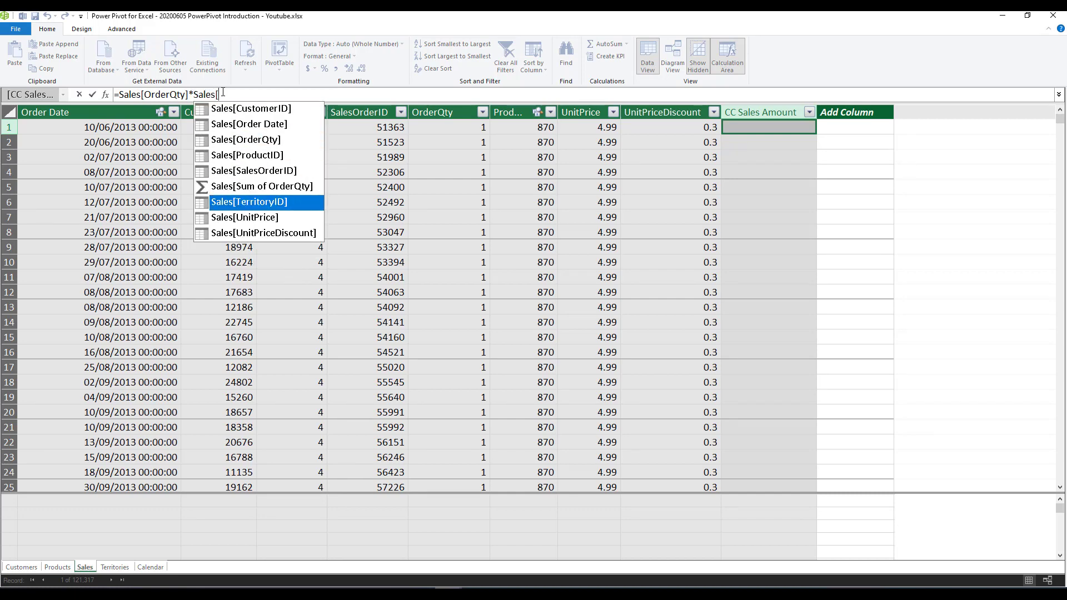
{"action": "key", "text": "Tab"}
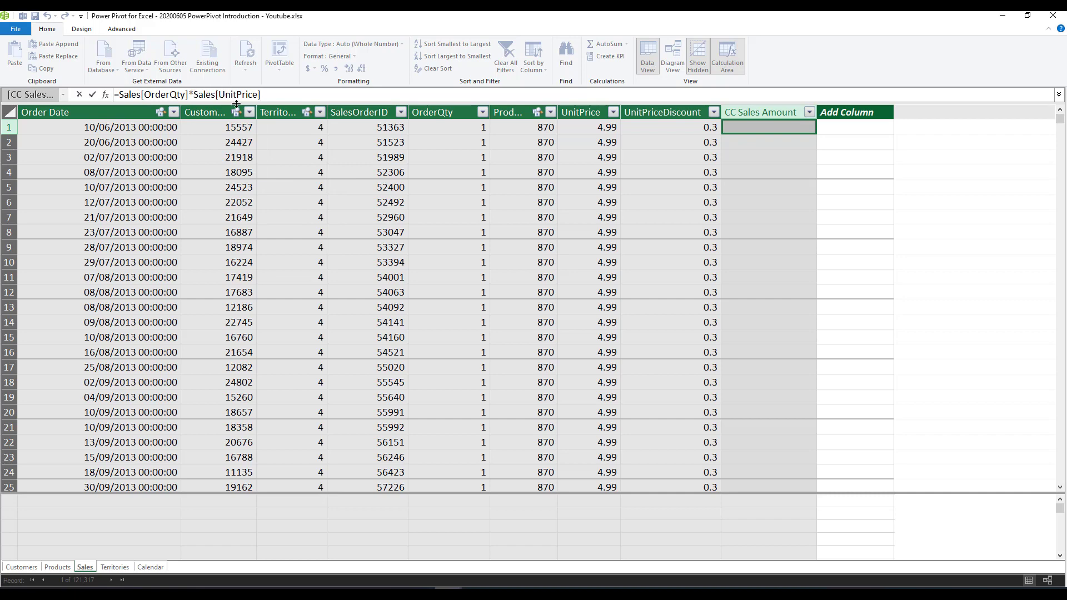
{"action": "key", "text": "Return"}
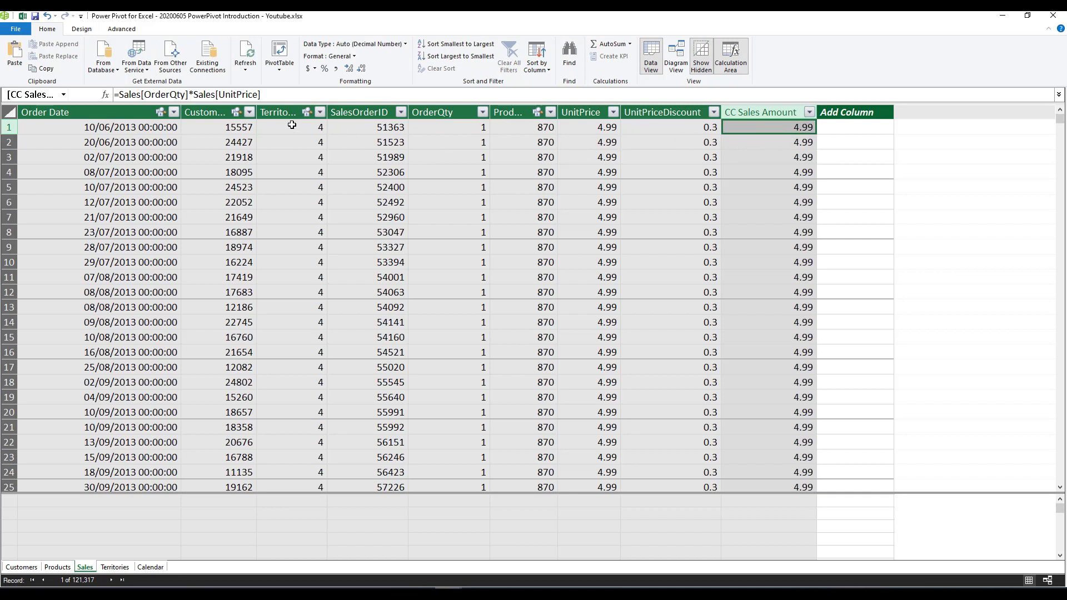
Step: Examine the calculated values and the shared formula across several rows of the CC Sales Amount column
{"action": "left_click", "coordinate": [796, 139]}
{"action": "left_click", "coordinate": [793, 133]}
{"action": "left_click", "coordinate": [778, 137]}
{"action": "left_click", "coordinate": [767, 161]}
{"action": "left_click", "coordinate": [771, 198]}
{"action": "left_click", "coordinate": [772, 241]}
{"action": "left_click", "coordinate": [772, 278]}
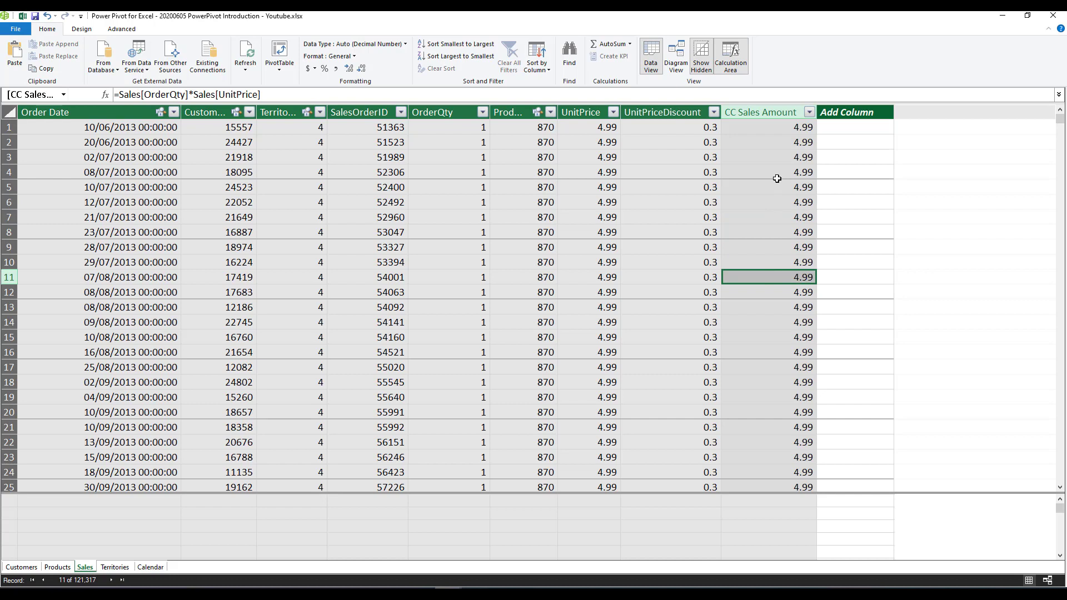
{"action": "left_click", "coordinate": [769, 144]}
{"action": "left_click", "coordinate": [783, 132]}
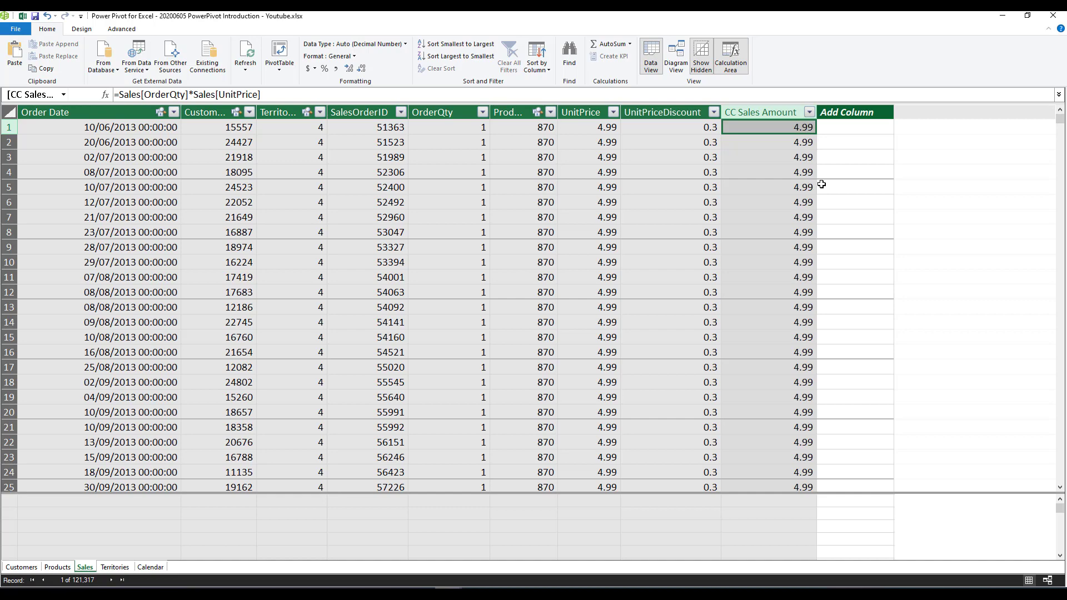
{"action": "left_click", "coordinate": [761, 173]}
{"action": "scroll", "coordinate": [764, 198], "scroll_direction": "down", "scroll_amount": 1}
{"action": "scroll", "coordinate": [764, 198], "scroll_direction": "up", "scroll_amount": 1}
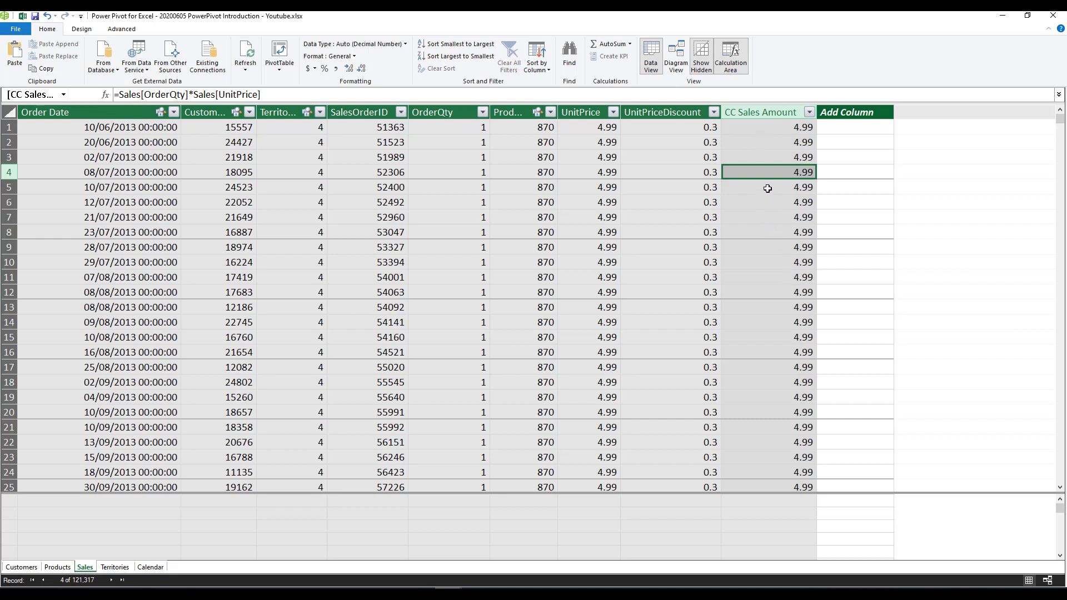
{"action": "key", "text": "Up"}
{"action": "scroll", "coordinate": [812, 207], "scroll_direction": "down", "scroll_amount": 2}
{"action": "scroll", "coordinate": [806, 209], "scroll_direction": "up", "scroll_amount": 2}
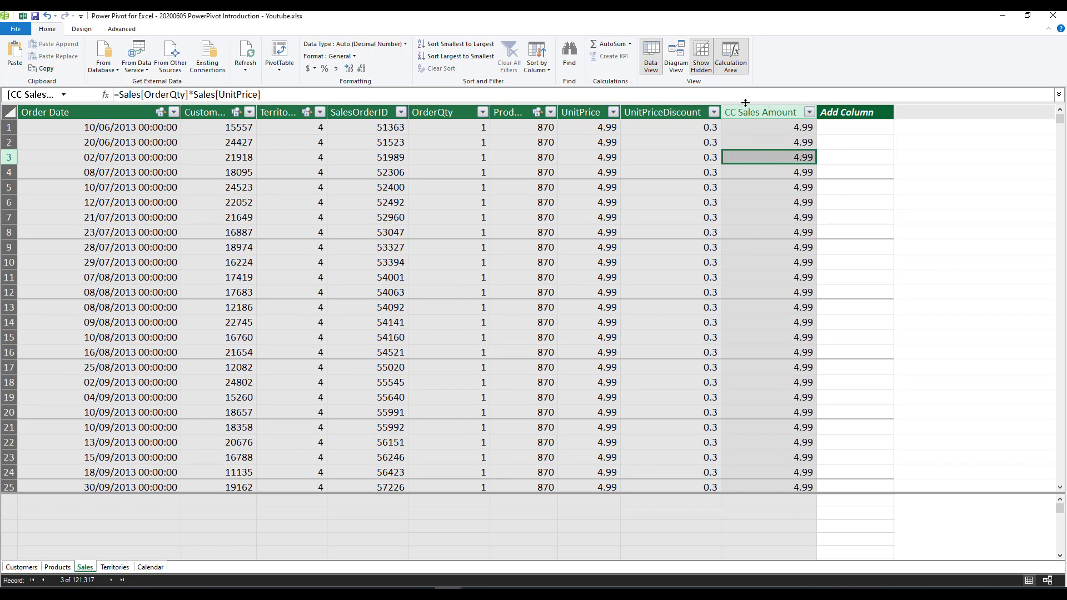
{"action": "scroll", "coordinate": [739, 355], "scroll_direction": "down", "scroll_amount": 1}
{"action": "scroll", "coordinate": [755, 344], "scroll_direction": "up", "scroll_amount": 1}
{"action": "left_click", "coordinate": [746, 320]}
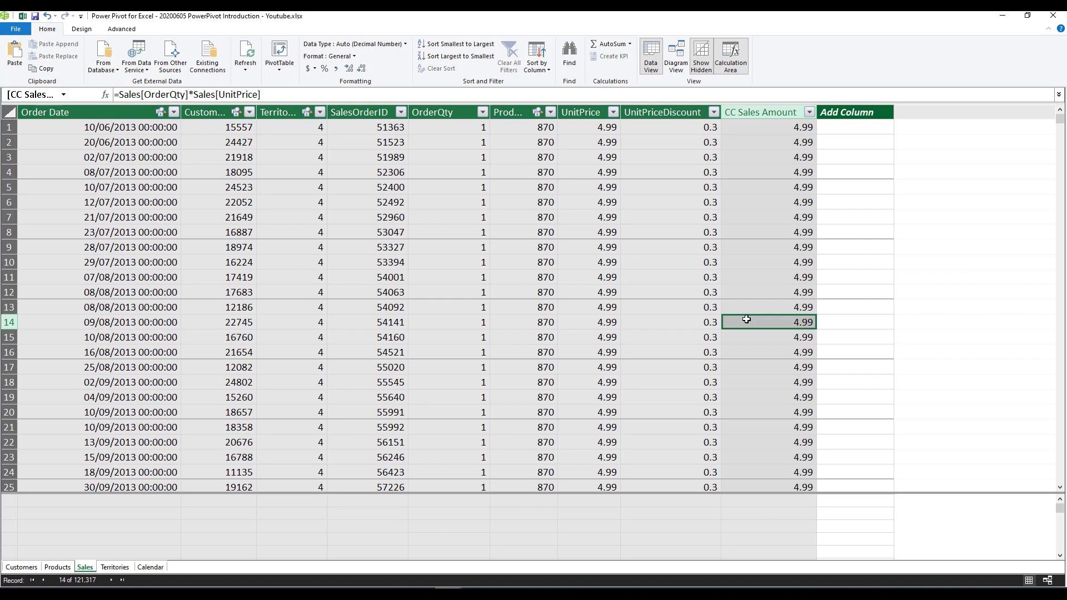
{"action": "left_click", "coordinate": [766, 264]}
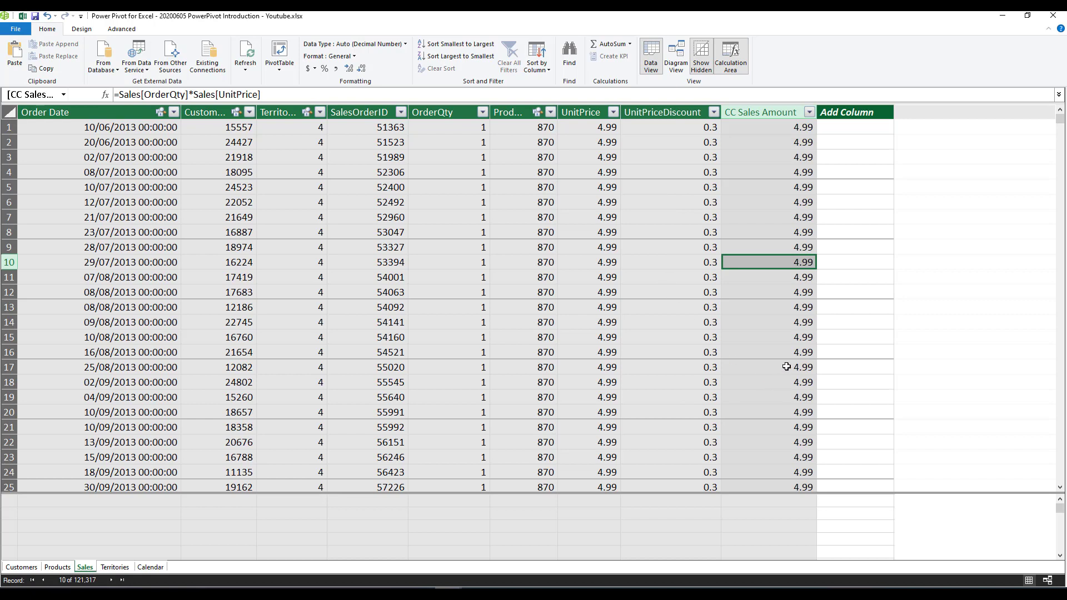
{"action": "key", "text": "Down"}
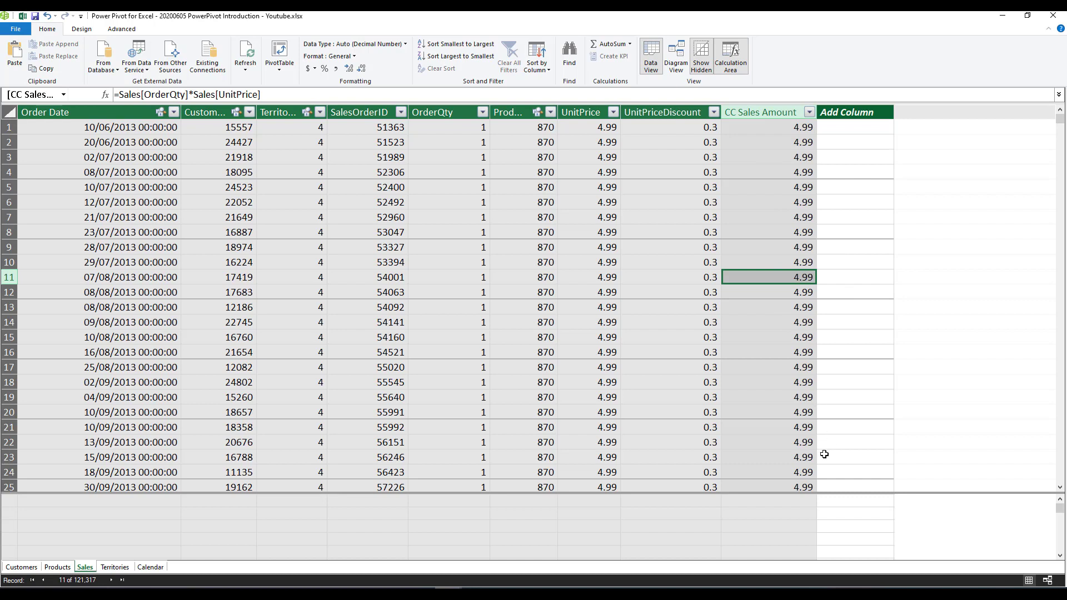
{"action": "key", "text": "Up"}
{"action": "key", "text": "Up"}
{"action": "key", "text": "Up"}
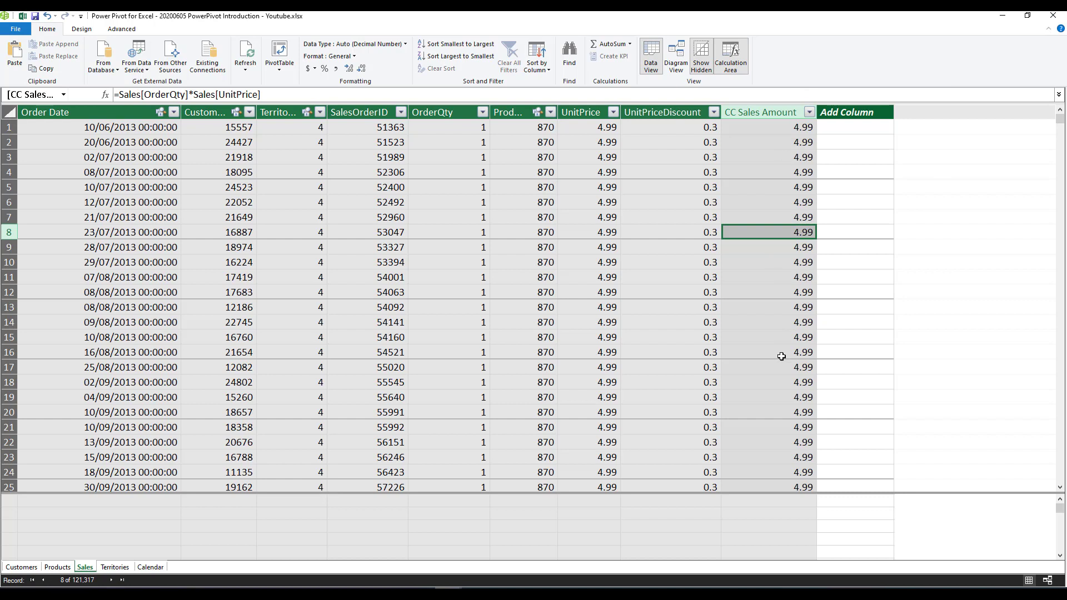
Step: Close the data model window and return to the PivotTable worksheet in Excel
{"action": "left_click", "coordinate": [1059, 20]}
{"action": "left_click", "coordinate": [469, 276]}
{"action": "key", "text": "Left"}
{"action": "key", "text": "Left"}
{"action": "key", "text": "Down"}
{"action": "key", "text": "Down"}
{"action": "key", "text": "Down"}
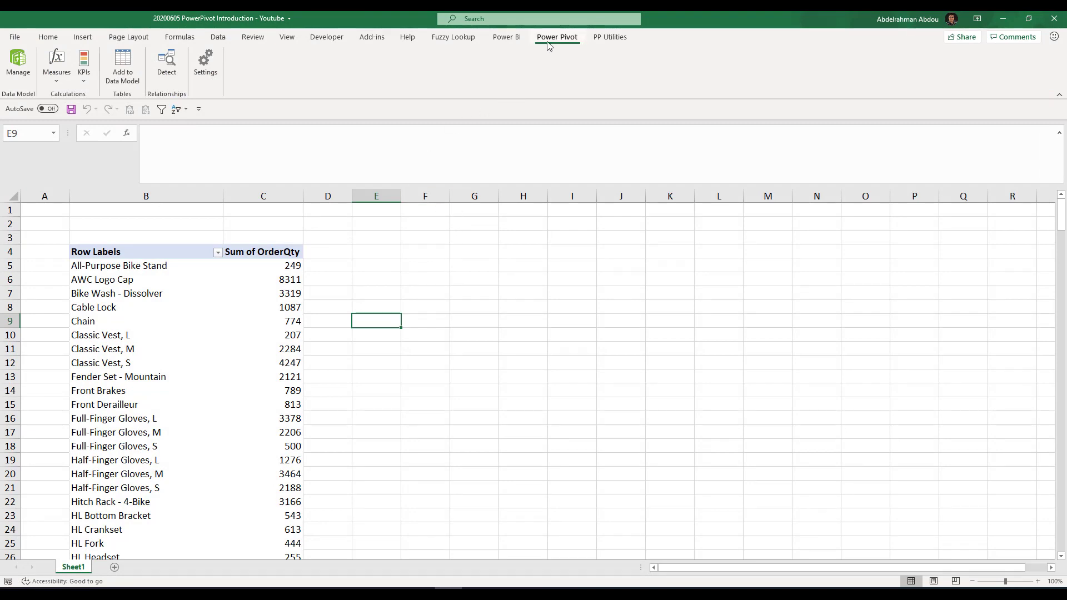
Step: Start a new measure named Sales Amount Wrong and assign it to the Sales table
{"action": "left_click", "coordinate": [61, 81]}
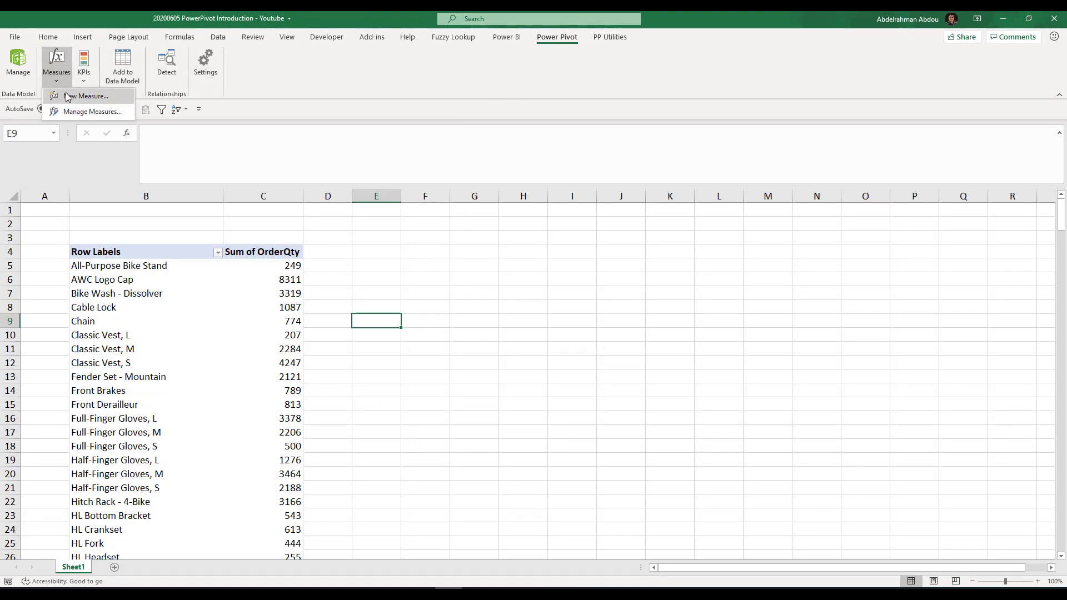
{"action": "left_click", "coordinate": [70, 95]}
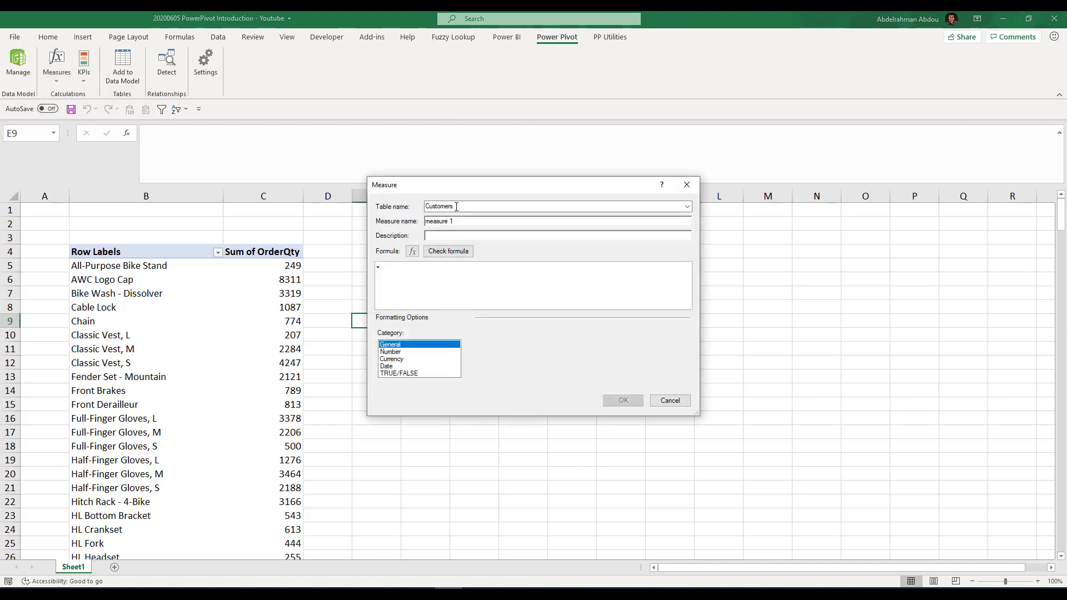
{"action": "type", "text": "Sales Amount Wrong"}
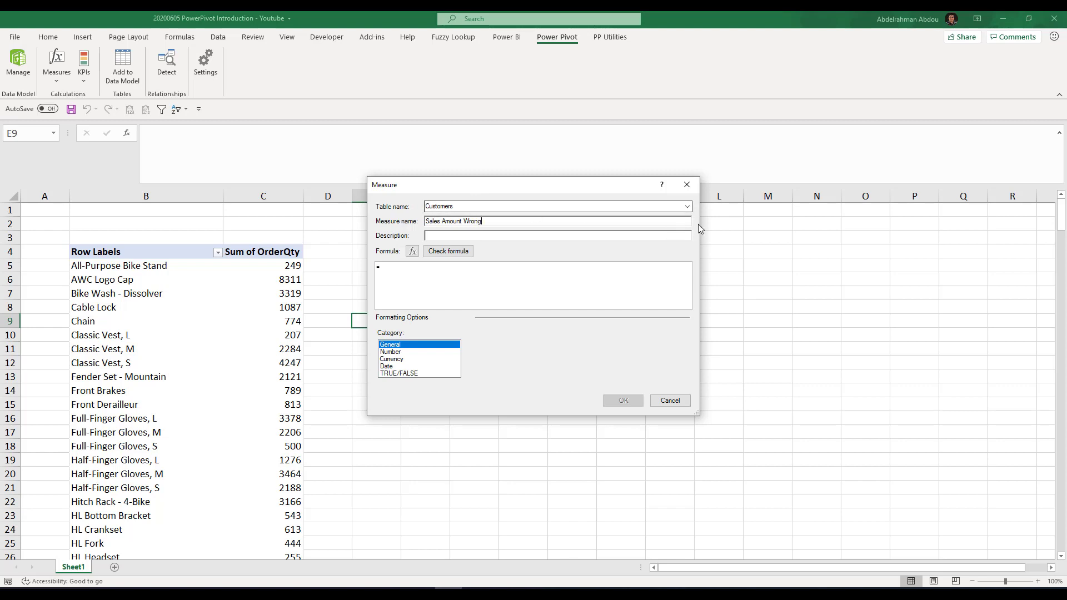
{"action": "left_click", "coordinate": [687, 207]}
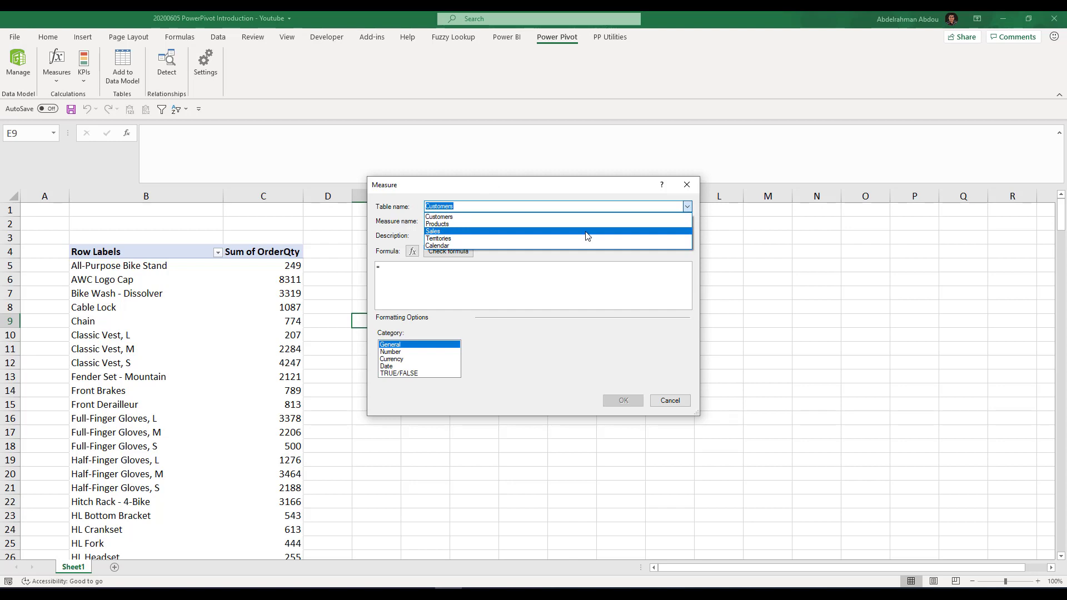
{"action": "left_click", "coordinate": [586, 232]}
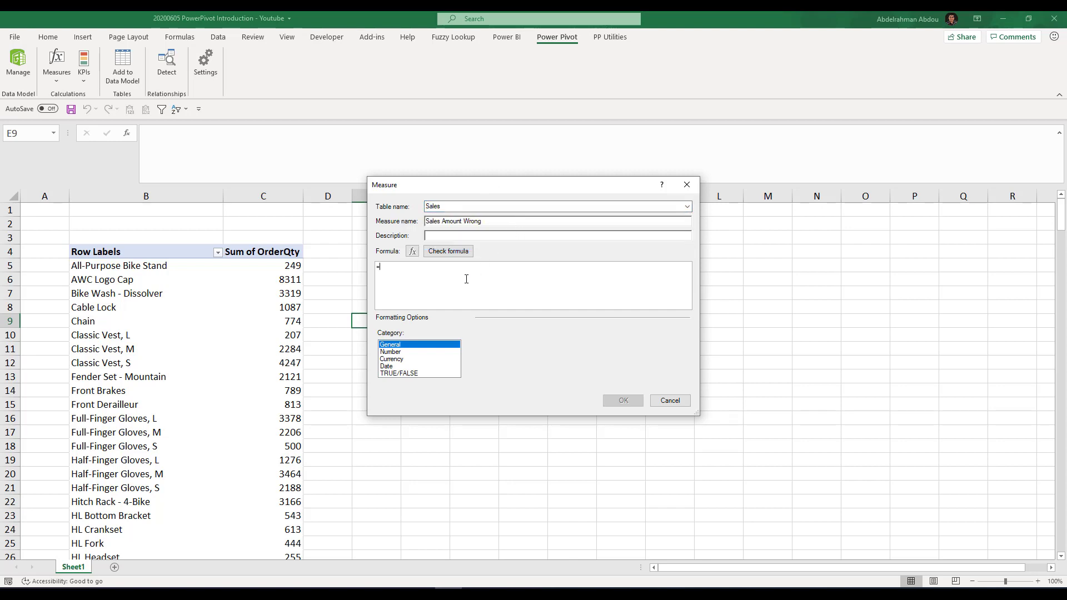
Step: Define the measure's formula as =SUM(Sales[CC Sales Amount])
{"action": "scroll", "coordinate": [469, 279], "scroll_direction": "up", "scroll_amount": 5}
{"action": "type", "text": "SUM("}
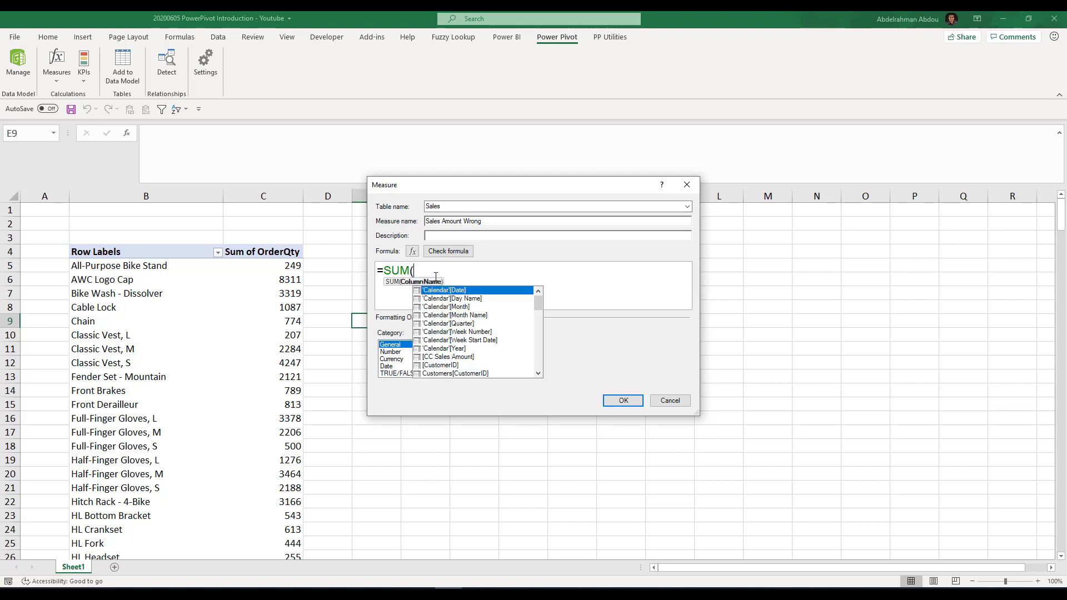
{"action": "type", "text": "SALES"}
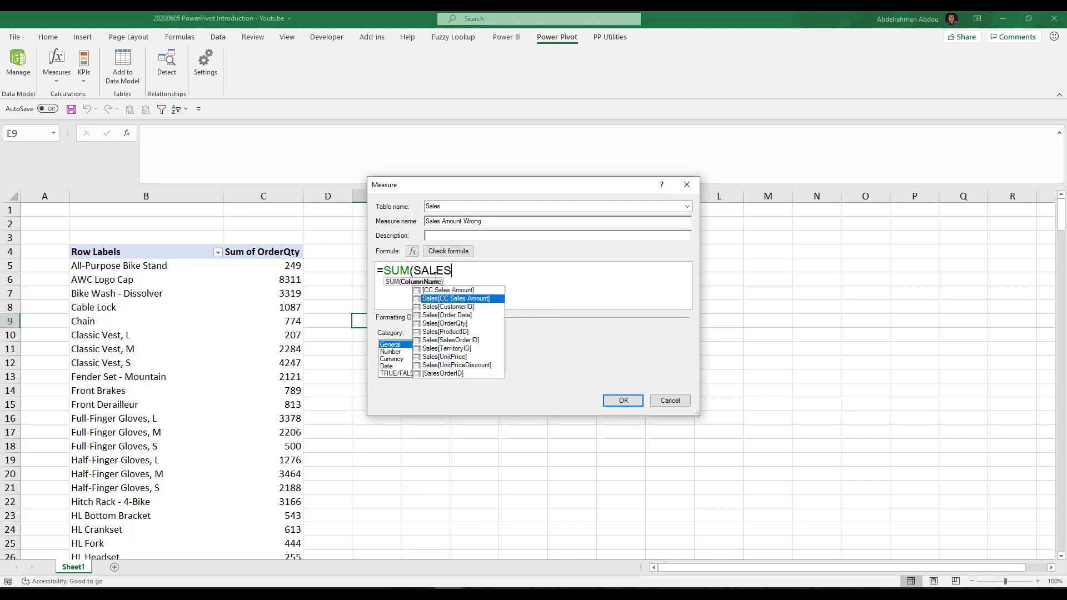
{"action": "key", "text": "Tab"}
{"action": "type", "text": ")"}
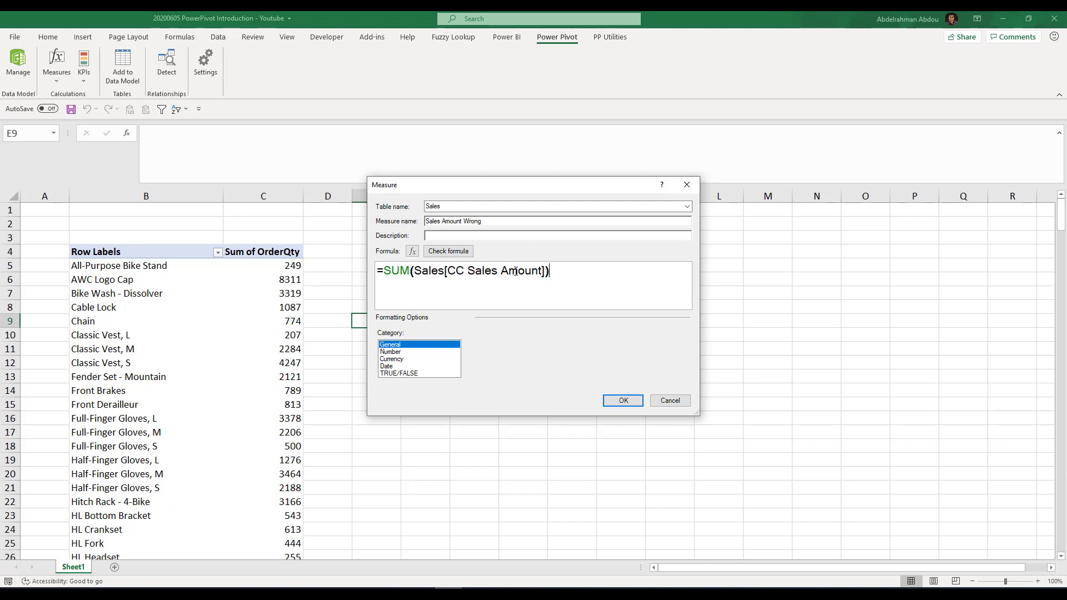
{"action": "left_click", "coordinate": [415, 285]}
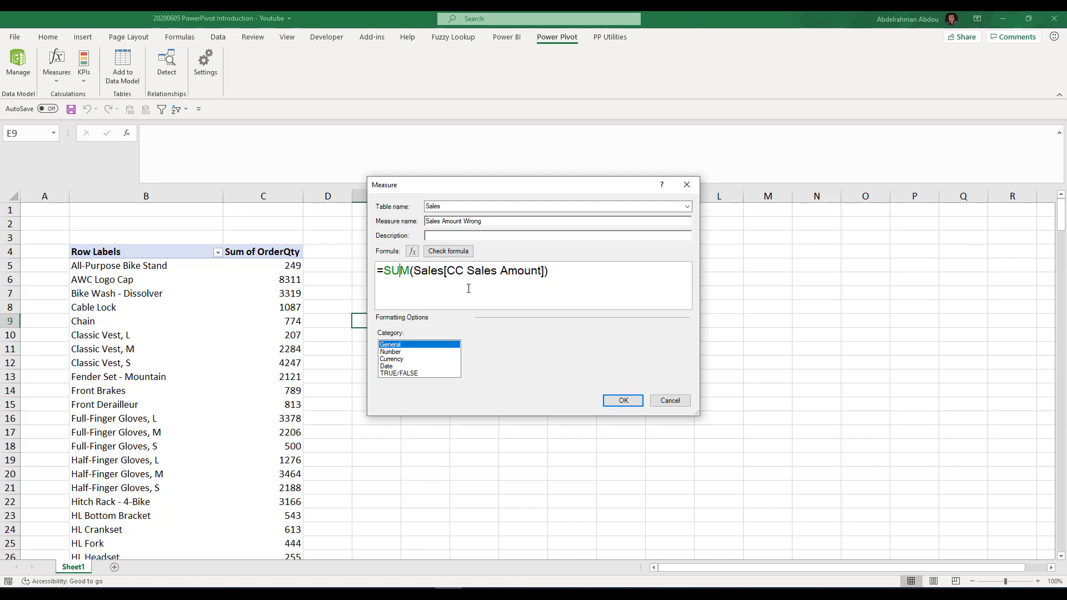
Step: Format the measure as $ currency with 0 decimal places and save it after checking its formula
{"action": "left_click", "coordinate": [412, 359]}
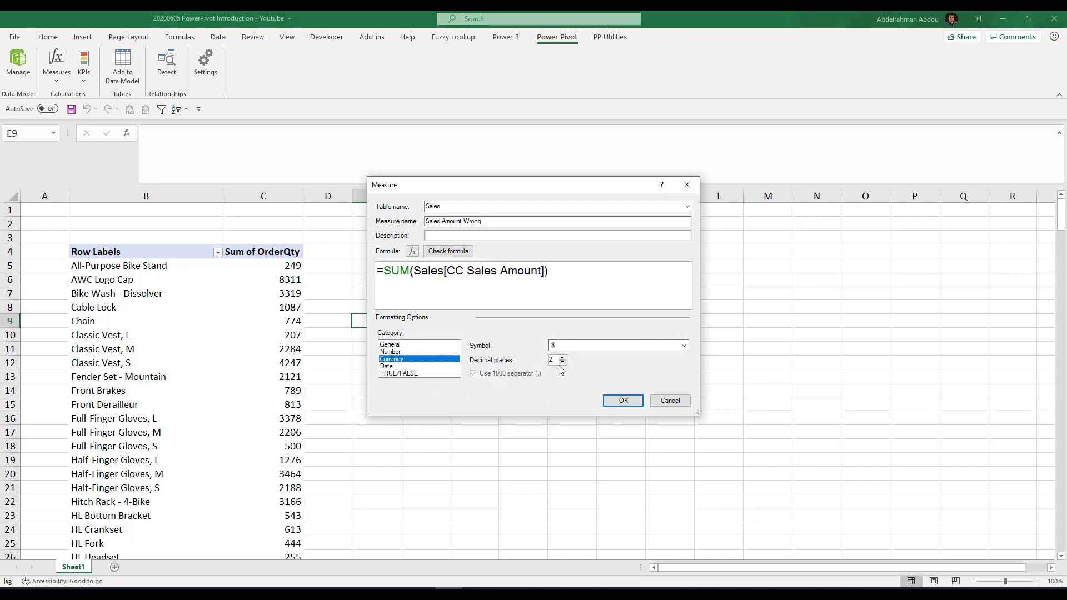
{"action": "left_click", "coordinate": [563, 362]}
{"action": "left_click", "coordinate": [562, 362]}
{"action": "left_click", "coordinate": [445, 253]}
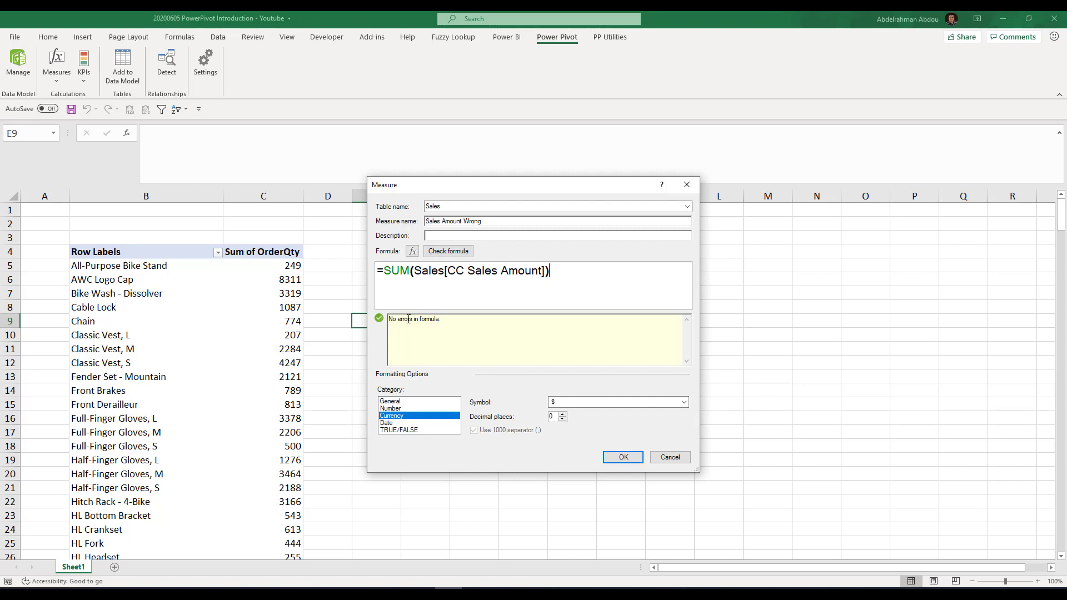
{"action": "left_click", "coordinate": [623, 459]}
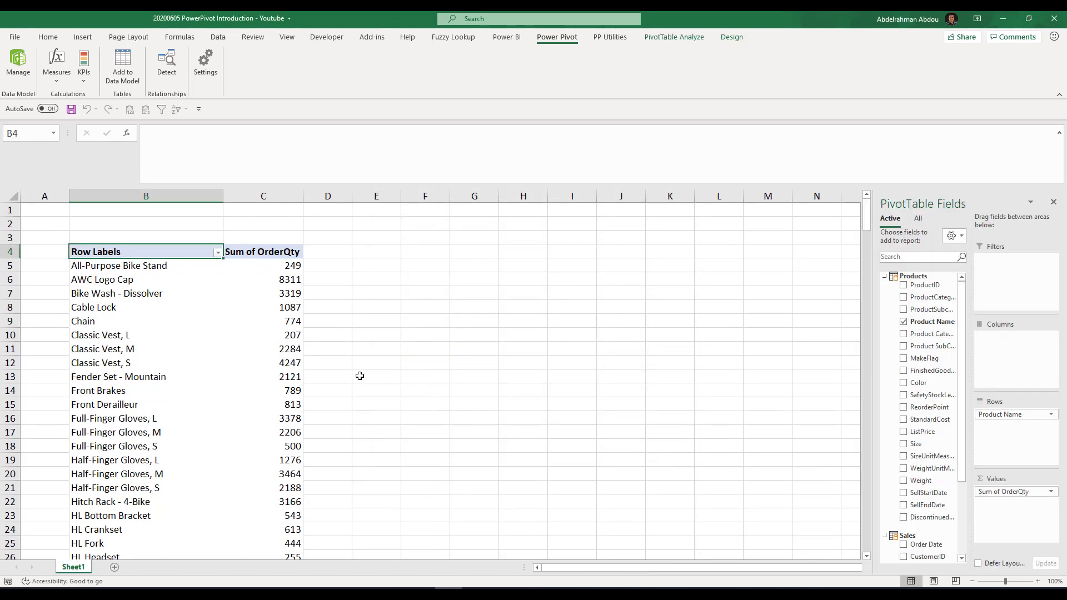
Step: Add the Sales Amount Wrong measure to the PivotTable's values alongside Sum of OrderQty
{"action": "left_click", "coordinate": [269, 295]}
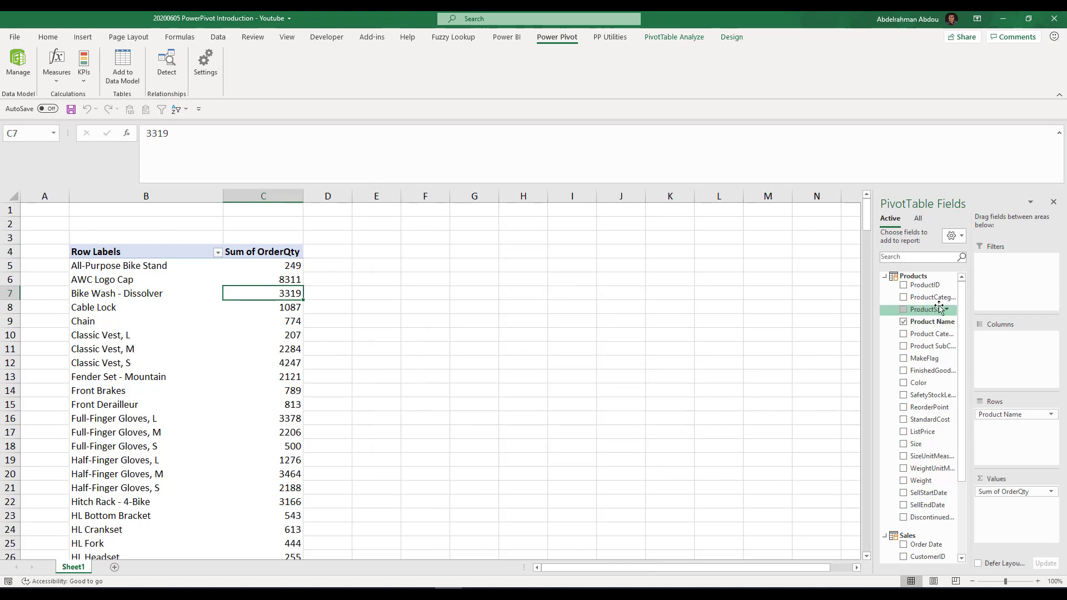
{"action": "scroll", "coordinate": [939, 428], "scroll_direction": "down", "scroll_amount": 3}
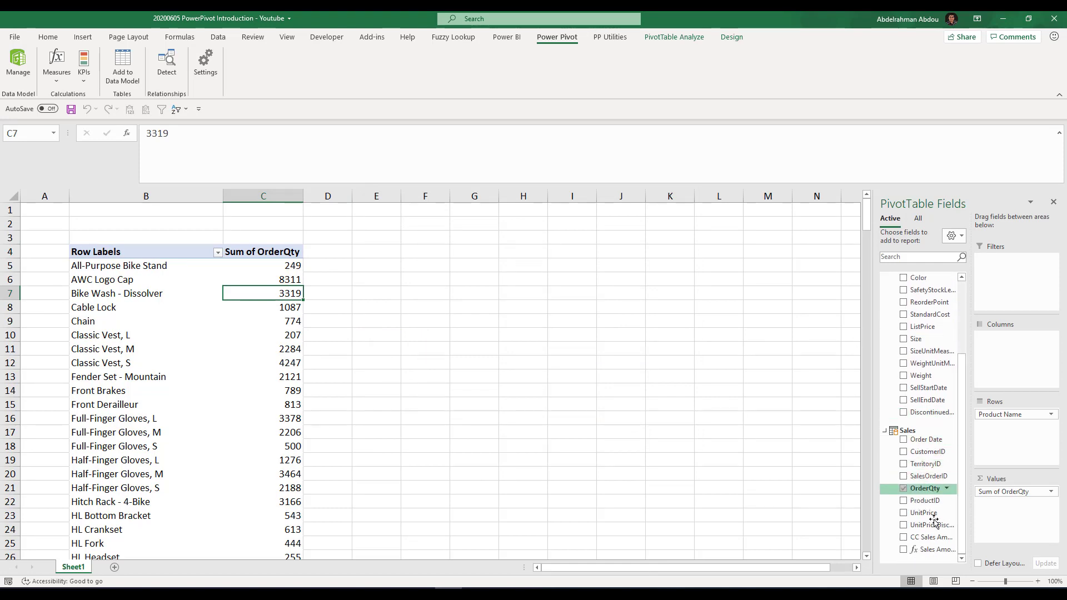
{"action": "left_click_drag", "start_coordinate": [924, 551], "coordinate": [1011, 503]}
Step: Examine the Sales Amount Wrong figures for the products and the grand total in the PivotTable
{"action": "left_click", "coordinate": [359, 288]}
{"action": "scroll", "coordinate": [384, 359], "scroll_direction": "down", "scroll_amount": 6}
{"action": "scroll", "coordinate": [384, 359], "scroll_direction": "up", "scroll_amount": 6}
{"action": "scroll", "coordinate": [384, 359], "scroll_direction": "down", "scroll_amount": 7}
{"action": "scroll", "coordinate": [385, 360], "scroll_direction": "down", "scroll_amount": 20}
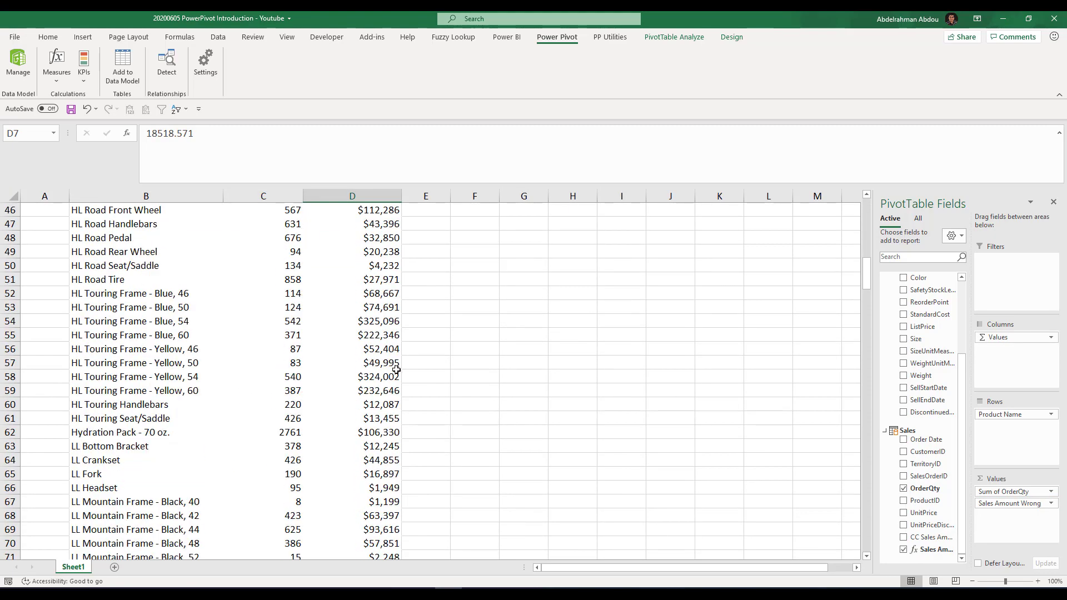
{"action": "scroll", "coordinate": [410, 391], "scroll_direction": "up", "scroll_amount": 9}
{"action": "scroll", "coordinate": [411, 392], "scroll_direction": "up", "scroll_amount": 20}
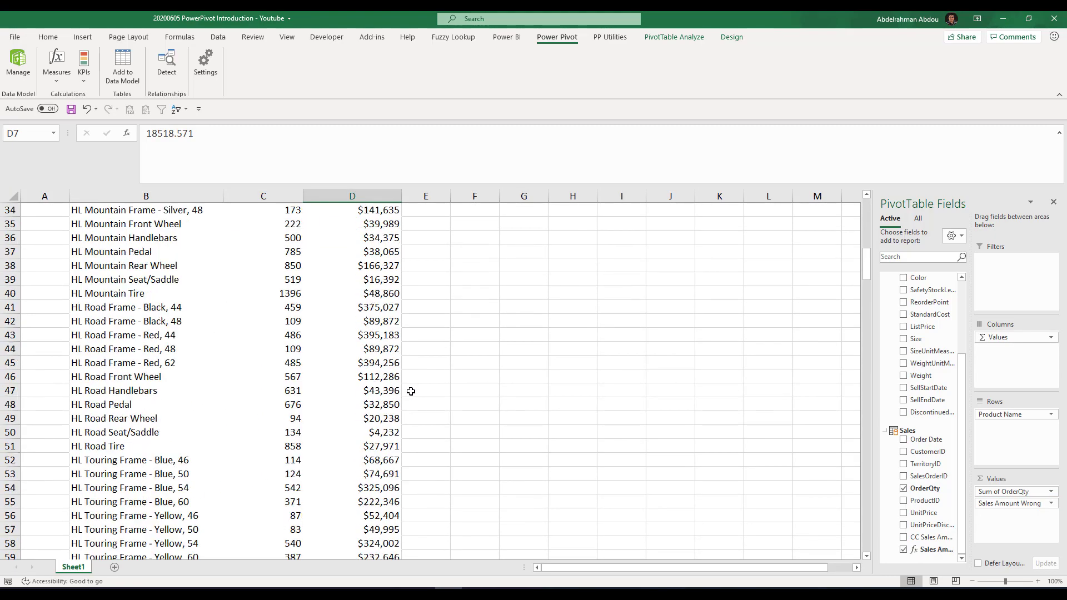
{"action": "left_click", "coordinate": [357, 272]}
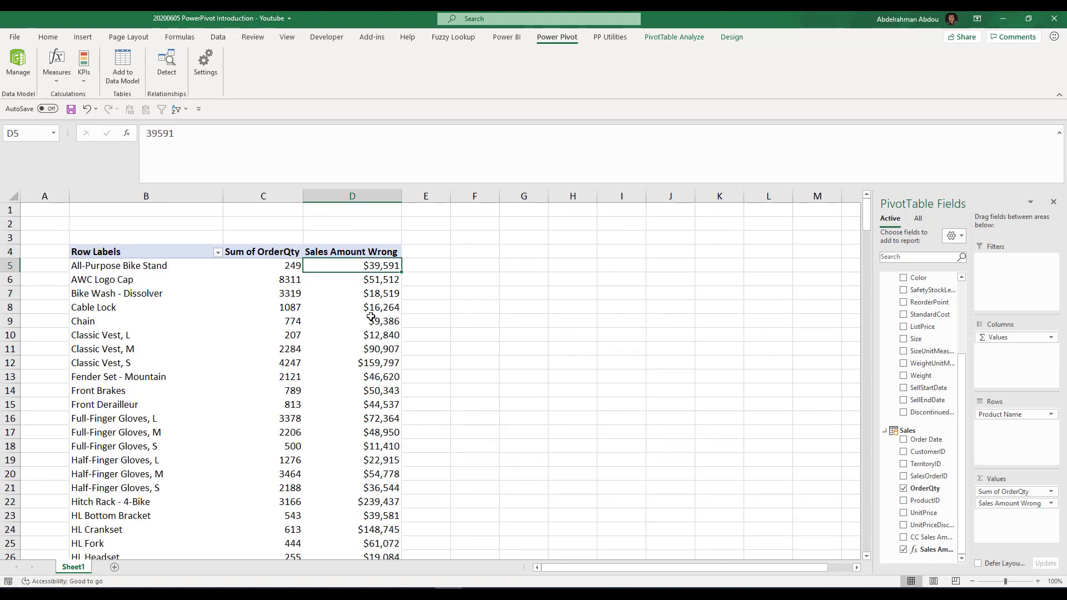
{"action": "mouse_move", "coordinate": [371, 317]}
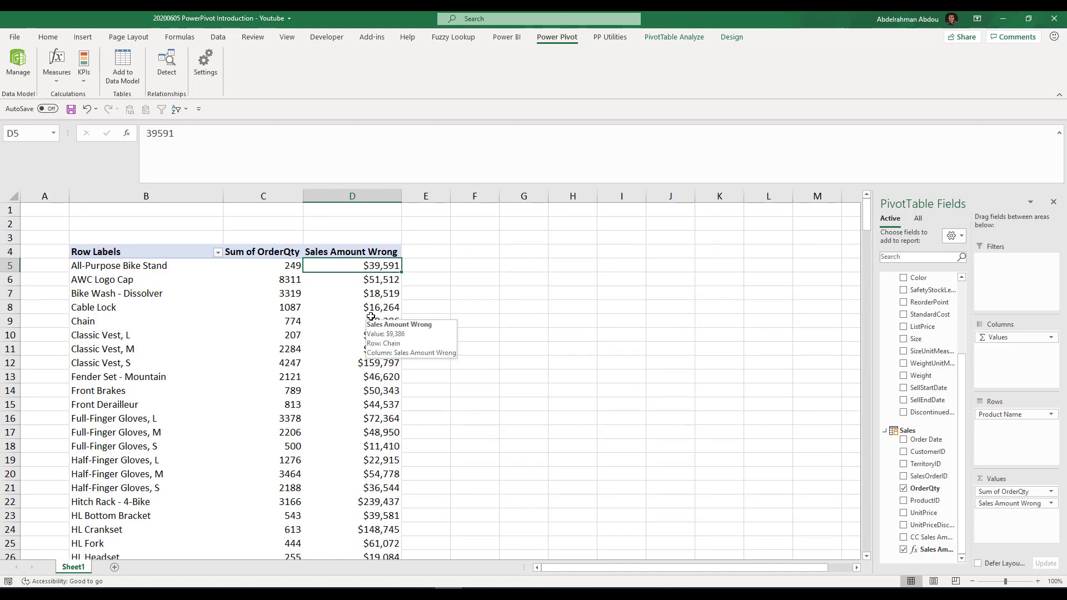
{"action": "left_click", "coordinate": [358, 283]}
{"action": "scroll", "coordinate": [407, 322], "scroll_direction": "down", "scroll_amount": 11}
{"action": "left_click_drag", "start_coordinate": [868, 259], "coordinate": [841, 546]}
{"action": "left_click", "coordinate": [356, 541]}
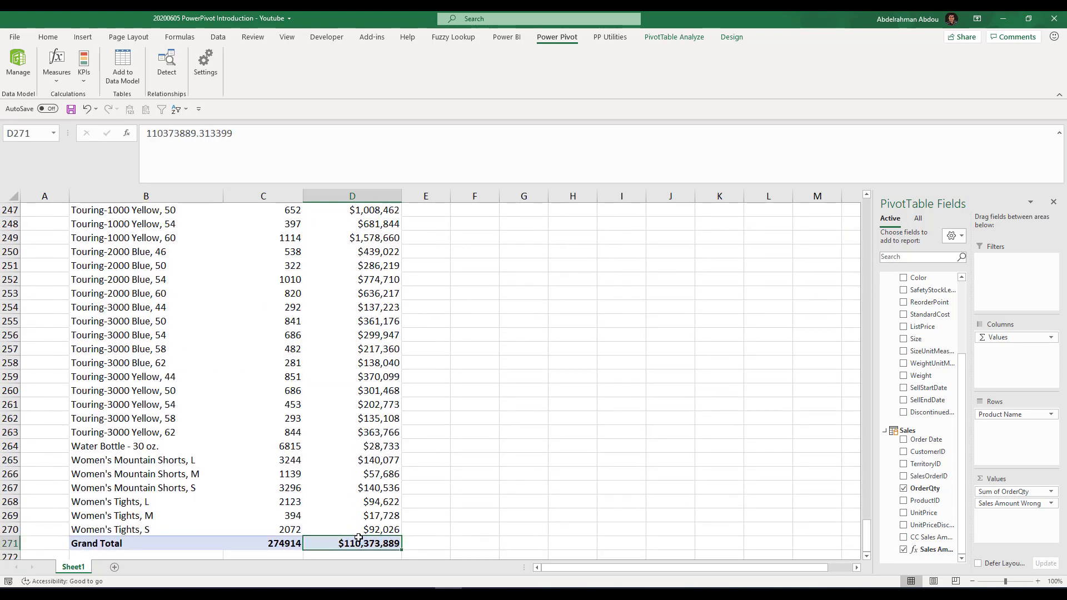
{"action": "key", "text": "ctrl+Up"}
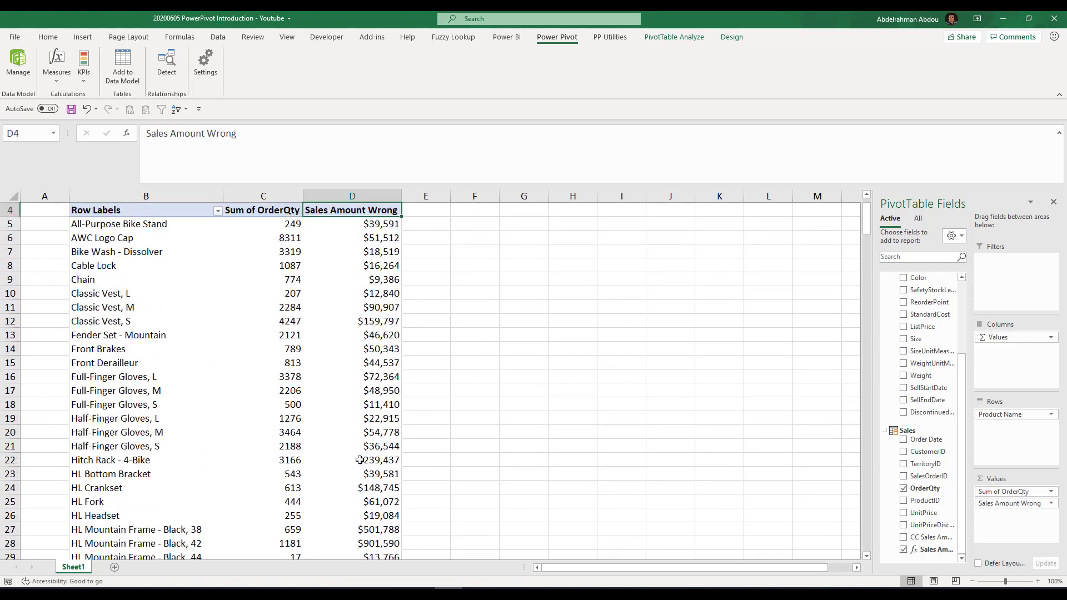
{"action": "left_click", "coordinate": [350, 251]}
{"action": "left_click", "coordinate": [395, 280]}
{"action": "scroll", "coordinate": [411, 269], "scroll_direction": "up", "scroll_amount": 1}
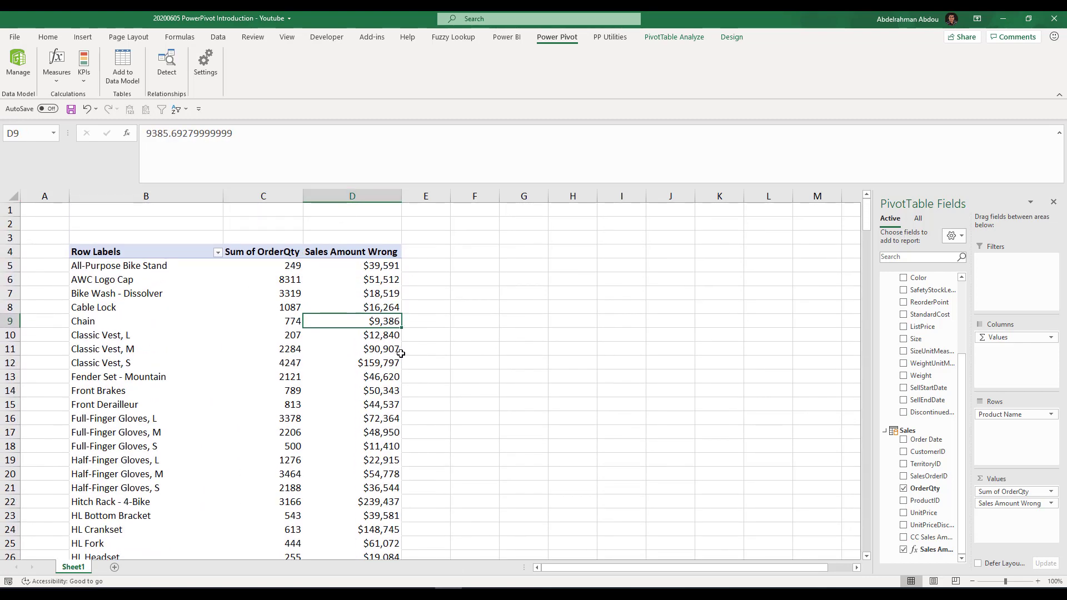
Step: Start a new measure named Sales Amount in the Sales table
{"action": "left_click", "coordinate": [353, 267]}
{"action": "left_click", "coordinate": [57, 70]}
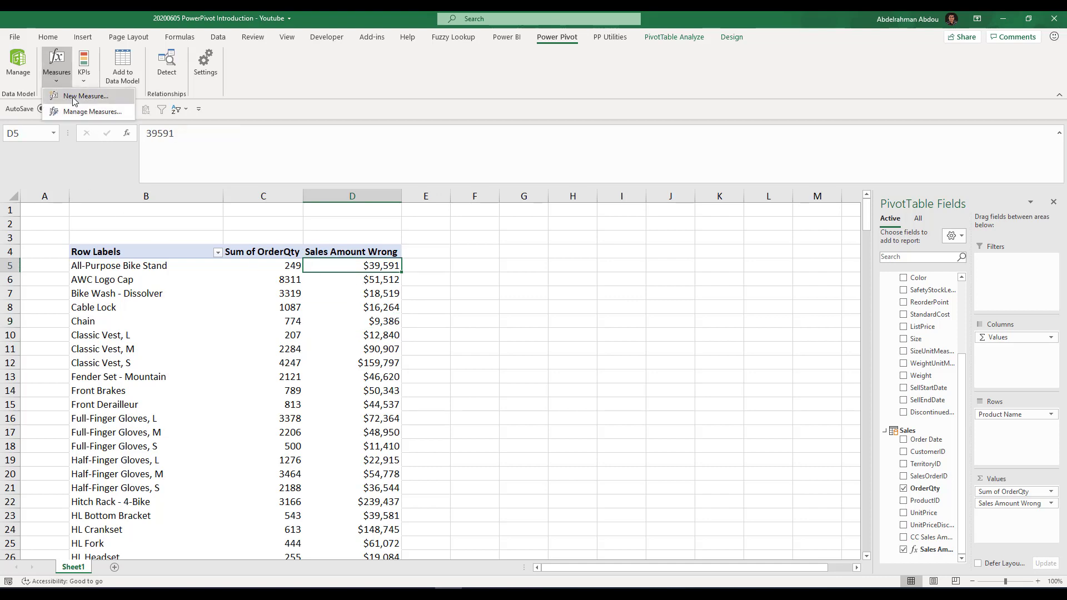
{"action": "left_click", "coordinate": [74, 97]}
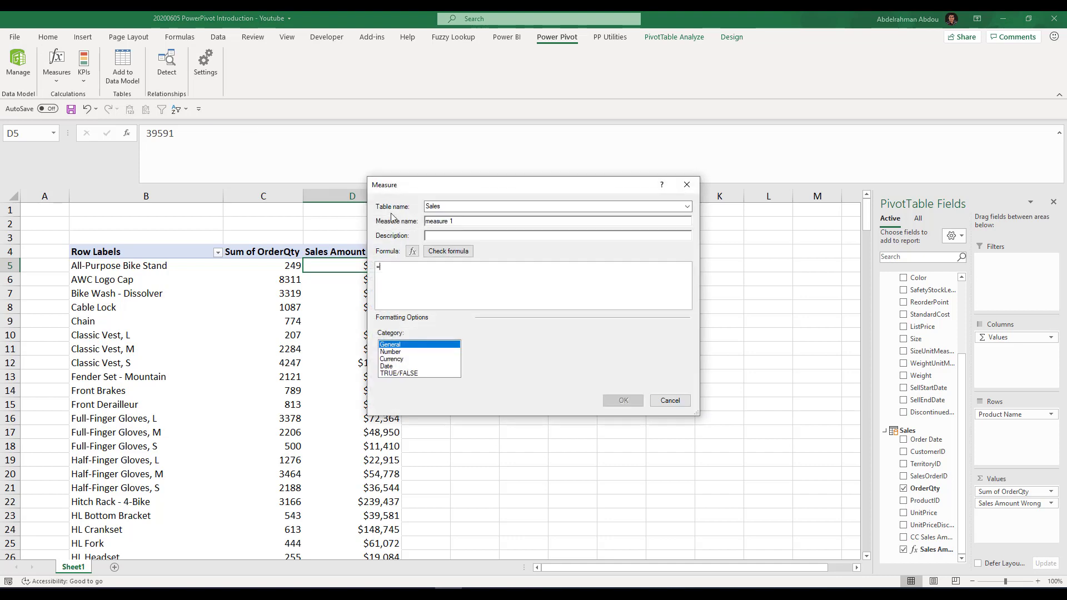
{"action": "left_click", "coordinate": [417, 273]}
{"action": "left_click_drag", "start_coordinate": [459, 221], "coordinate": [361, 216]}
{"action": "type", "text": "Sales Amount"}
Step: Begin the measure's formula with SUMX, using the Sales table as its first argument
{"action": "left_click", "coordinate": [405, 270]}
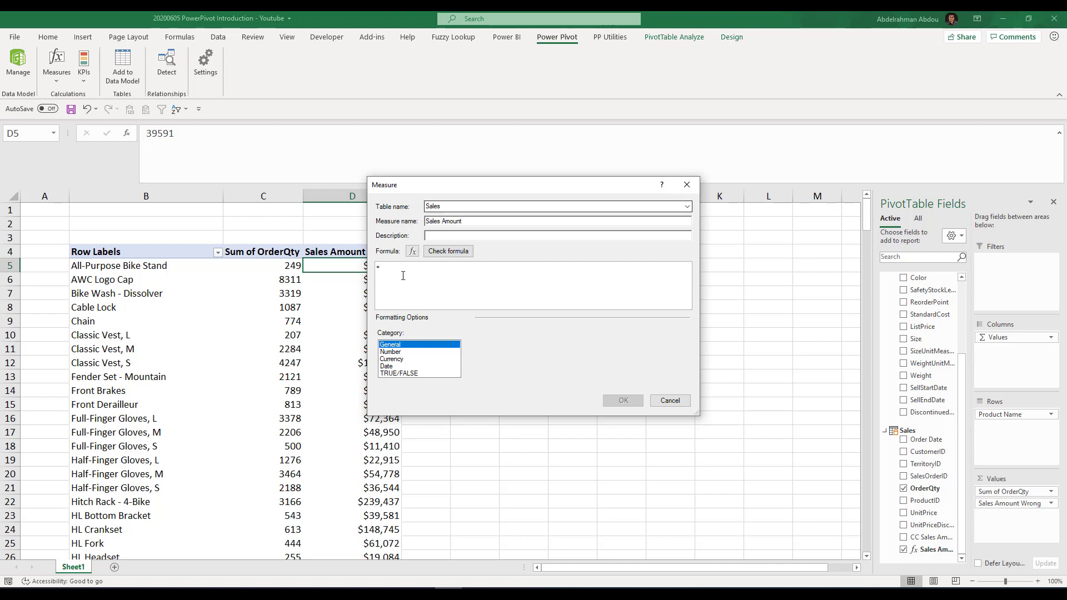
{"action": "type", "text": "sumx"}
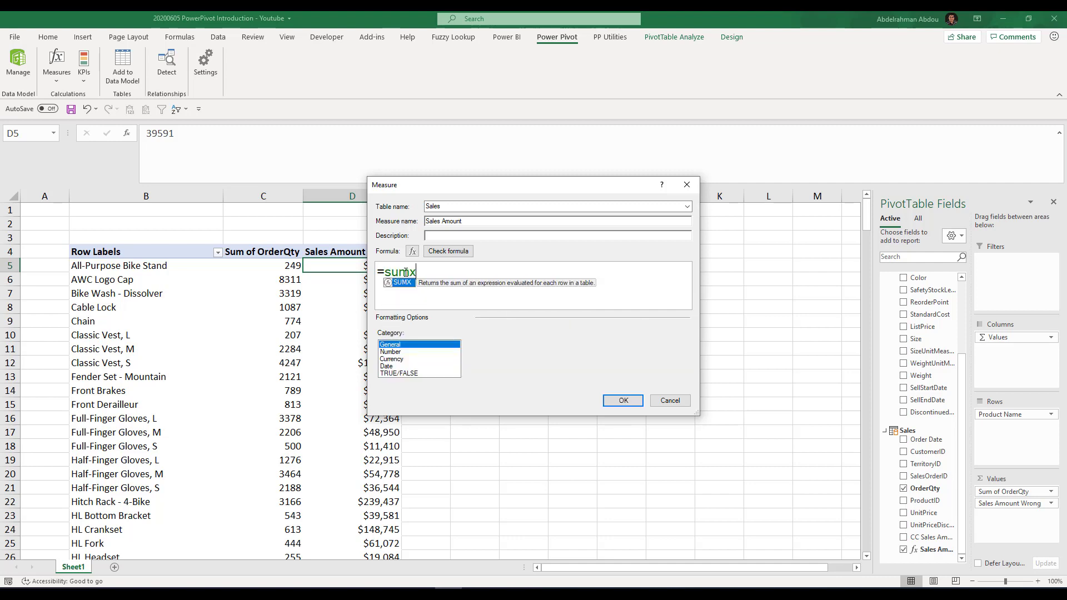
{"action": "key", "text": "Tab"}
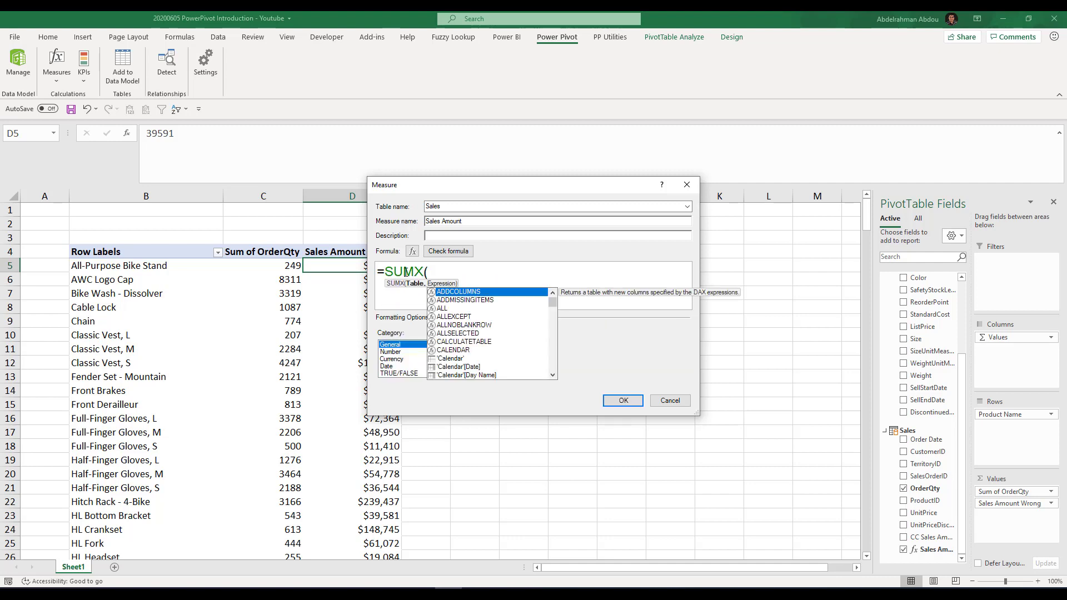
{"action": "type", "text": "sales"}
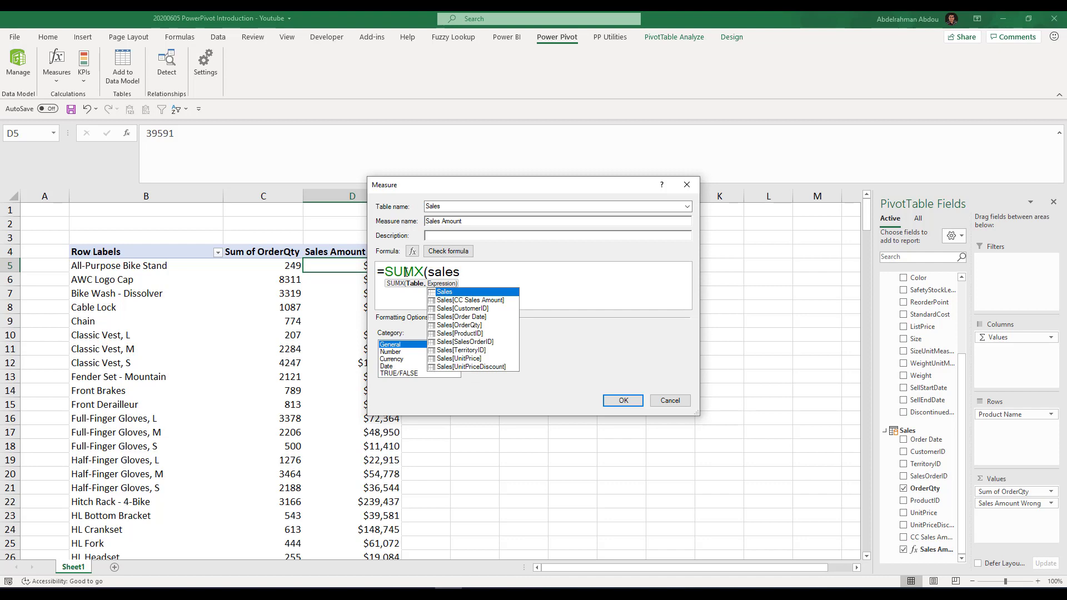
{"action": "key", "text": "Tab"}
{"action": "type", "text": ","}
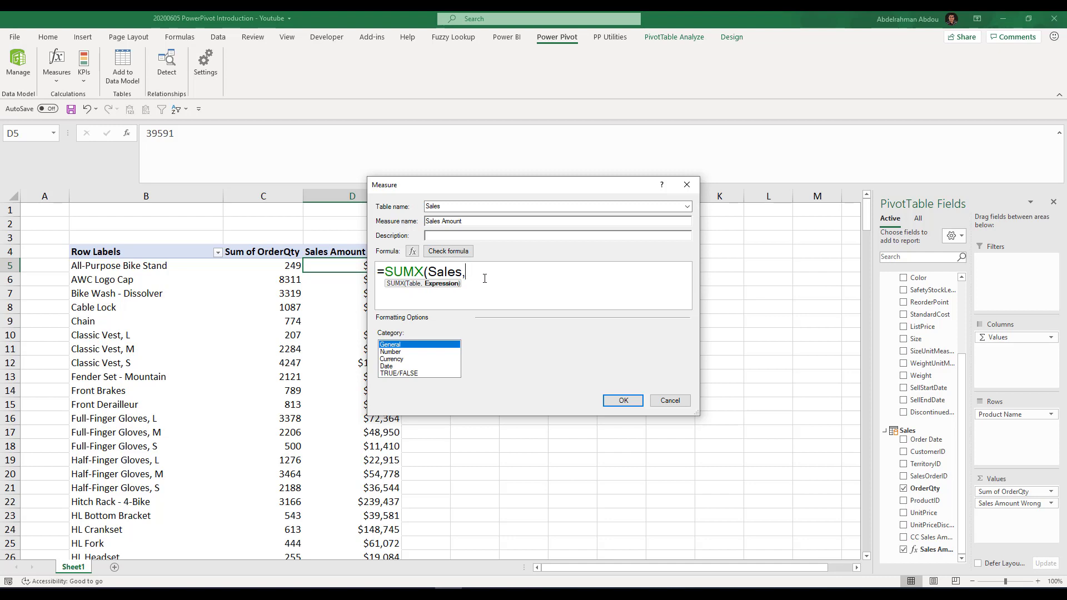
{"action": "left_click", "coordinate": [454, 272]}
{"action": "left_click", "coordinate": [487, 269]}
Step: Complete the SUMX formula with the row expression Sales[OrderQty]*Sales[UnitPrice] and close the parenthesis
{"action": "type", "text": "sale"}
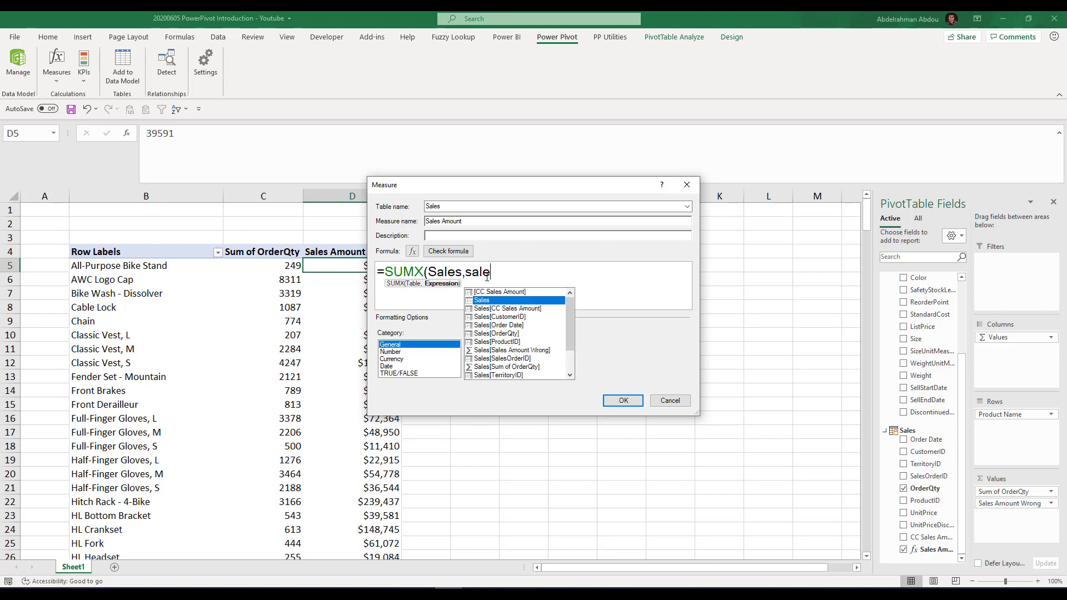
{"action": "type", "text": "s[ord"}
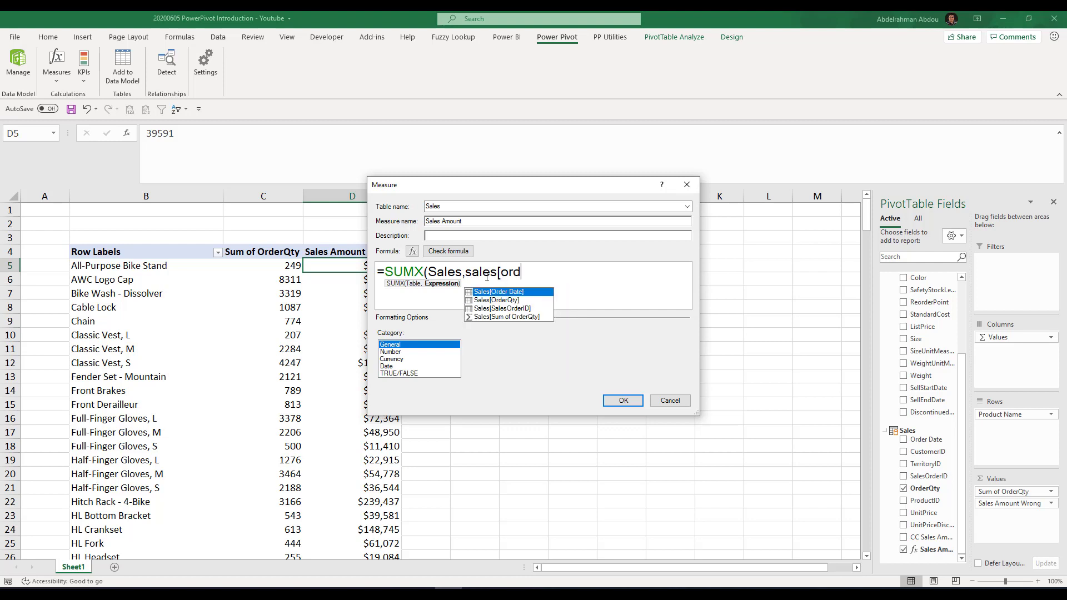
{"action": "key", "text": "Tab"}
{"action": "type", "text": "*Sales["}
{"action": "key", "text": "Down"}
{"action": "key", "text": "Down"}
{"action": "key", "text": "Down"}
{"action": "key", "text": "Down"}
{"action": "key", "text": "Down"}
{"action": "key", "text": "Down"}
{"action": "key", "text": "Down"}
{"action": "key", "text": "Down"}
{"action": "key", "text": "Down"}
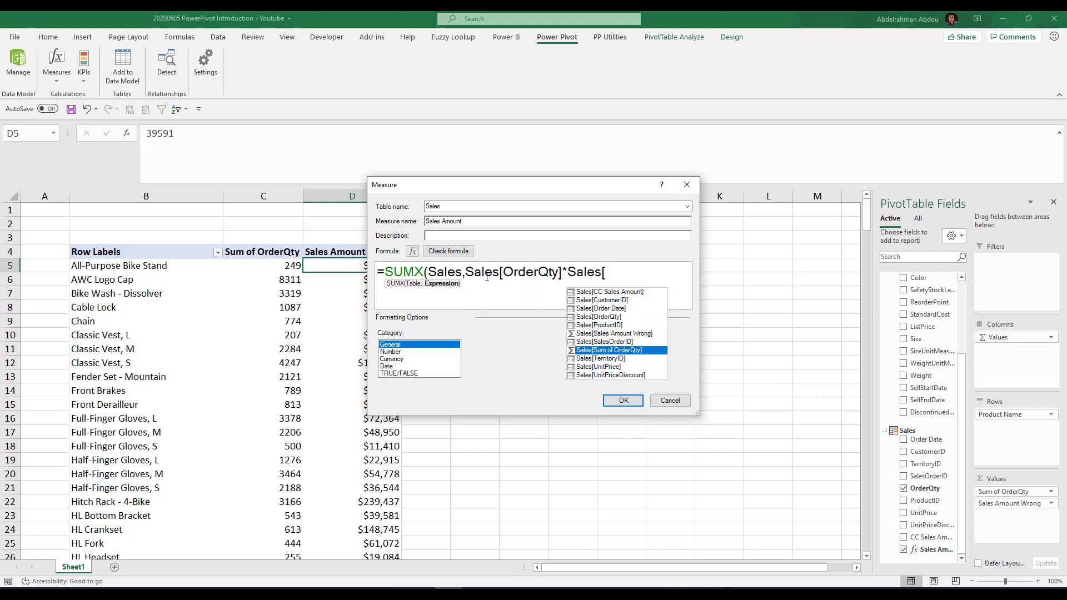
{"action": "key", "text": "Tab"}
{"action": "type", "text": ")"}
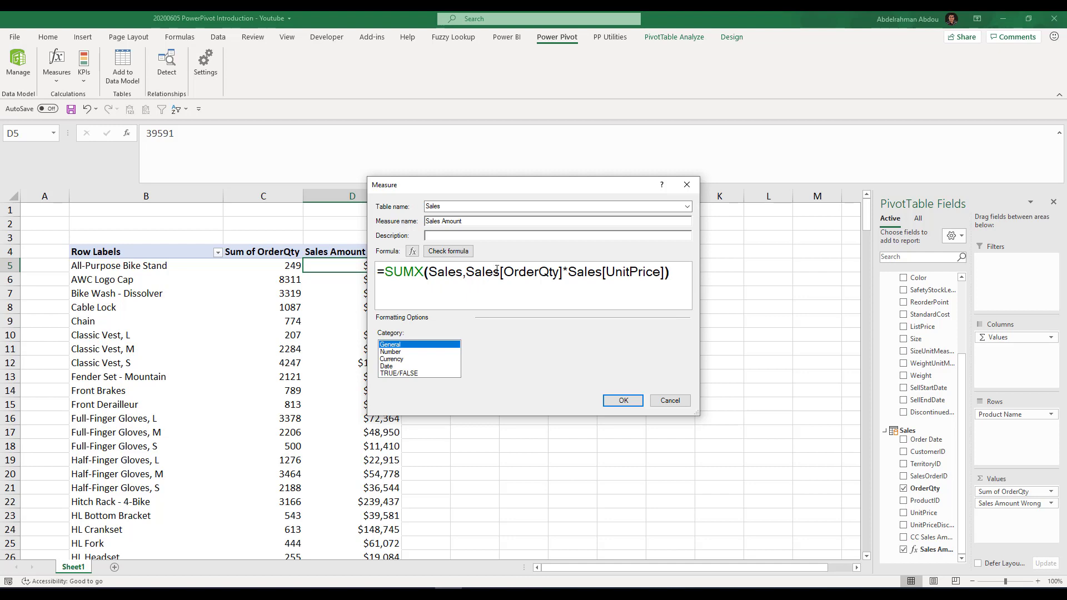
Step: Examine the table argument and the multiplication expression in the SUMX formula
{"action": "key", "text": "Left"}
{"action": "key", "text": "Left"}
{"action": "key", "text": "Left"}
{"action": "key", "text": "Left"}
{"action": "key", "text": "Left"}
{"action": "key", "text": "Left"}
{"action": "key", "text": "Left"}
{"action": "key", "text": "Left"}
{"action": "key", "text": "Left"}
{"action": "key", "text": "Left"}
{"action": "key", "text": "Left"}
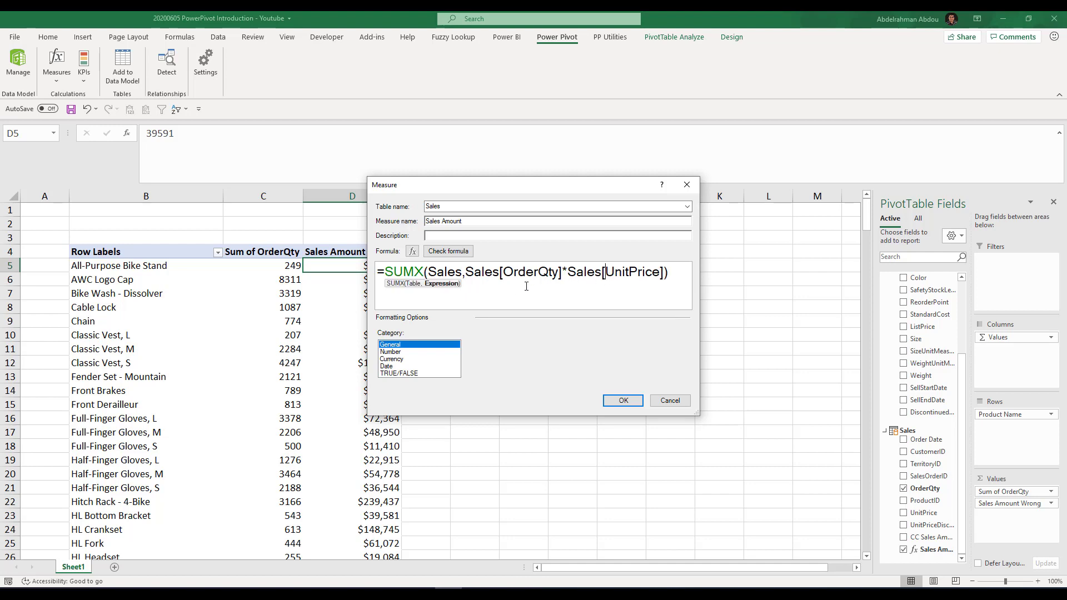
{"action": "key", "text": "Left"}
{"action": "key", "text": "Left"}
{"action": "key", "text": "Left"}
{"action": "key", "text": "Left"}
{"action": "key", "text": "Left"}
{"action": "key", "text": "Left"}
{"action": "key", "text": "Left"}
{"action": "left_click", "coordinate": [521, 272]}
{"action": "left_click_drag", "start_coordinate": [665, 272], "coordinate": [477, 282]}
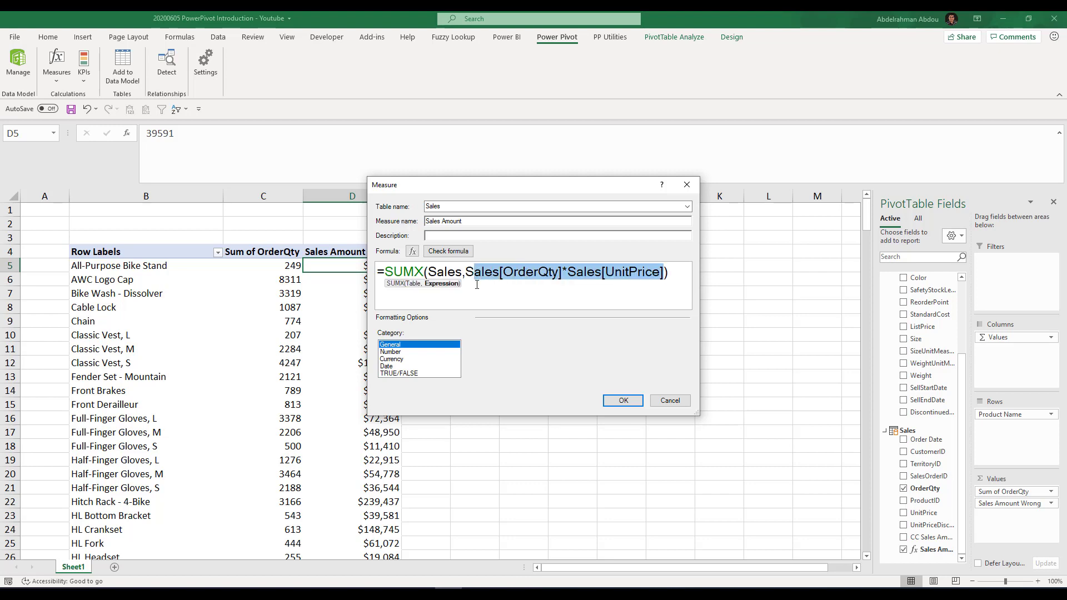
{"action": "left_click", "coordinate": [477, 281]}
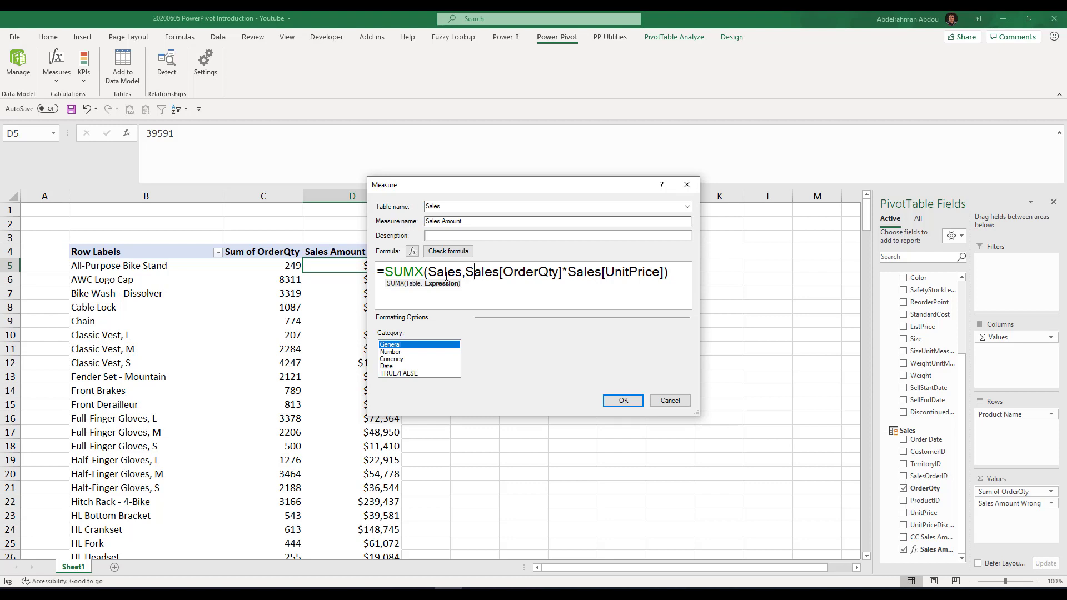
{"action": "left_click", "coordinate": [526, 272]}
Step: Format the Sales Amount measure as $ currency with 0 decimal places, check its formula and save it
{"action": "left_click_drag", "start_coordinate": [435, 189], "coordinate": [520, 210]}
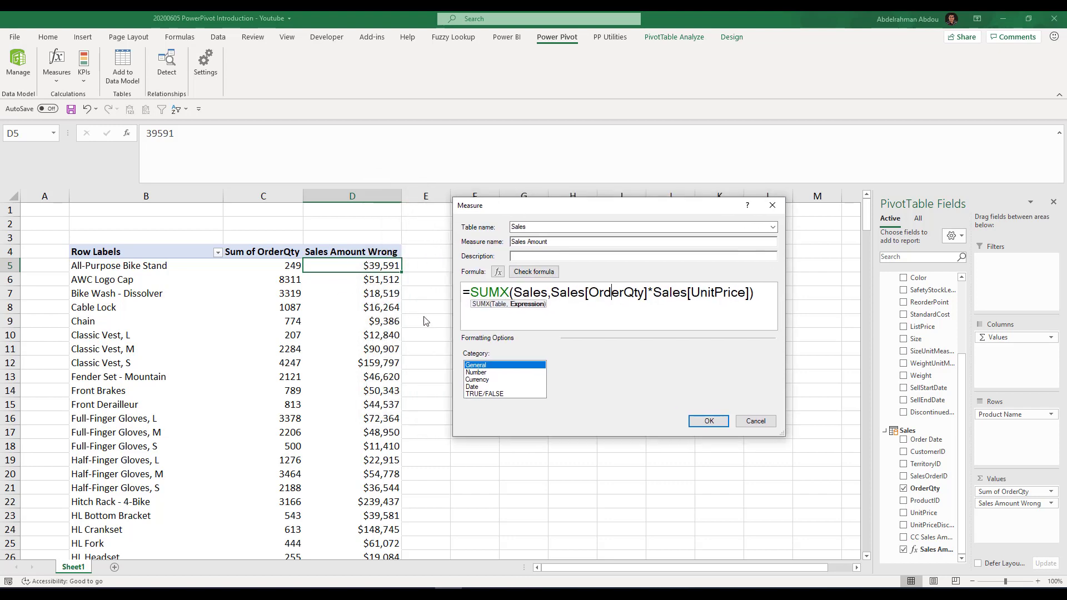
{"action": "left_click", "coordinate": [496, 380]}
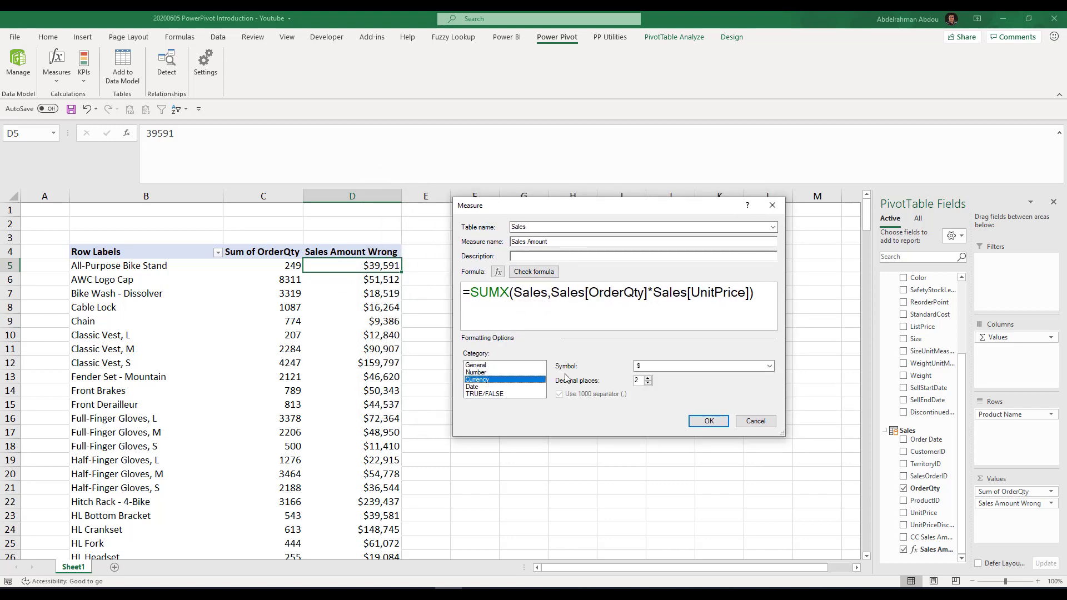
{"action": "left_click", "coordinate": [648, 383]}
{"action": "left_click", "coordinate": [649, 383]}
{"action": "left_click", "coordinate": [533, 271]}
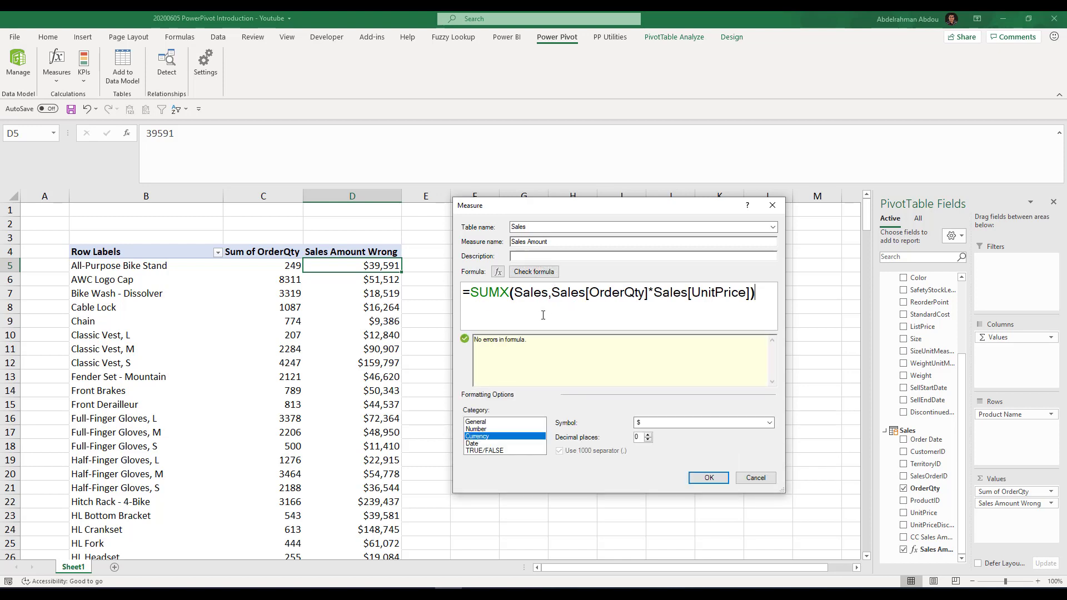
{"action": "left_click", "coordinate": [703, 478]}
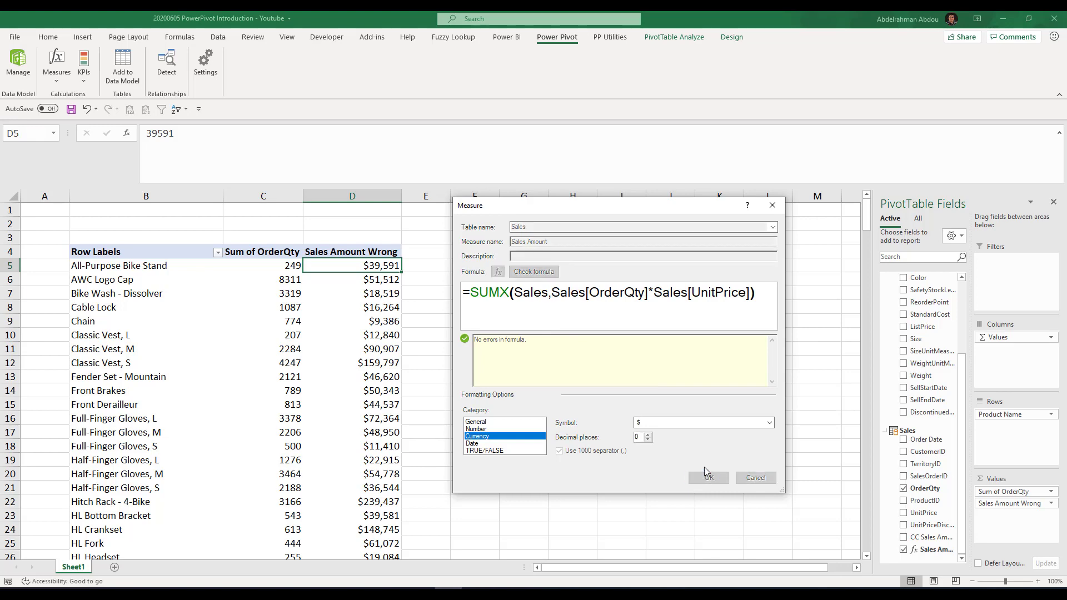
Step: Compare the Sales Amount and Sales Amount Wrong columns across the products in the PivotTable
{"action": "left_click", "coordinate": [460, 288]}
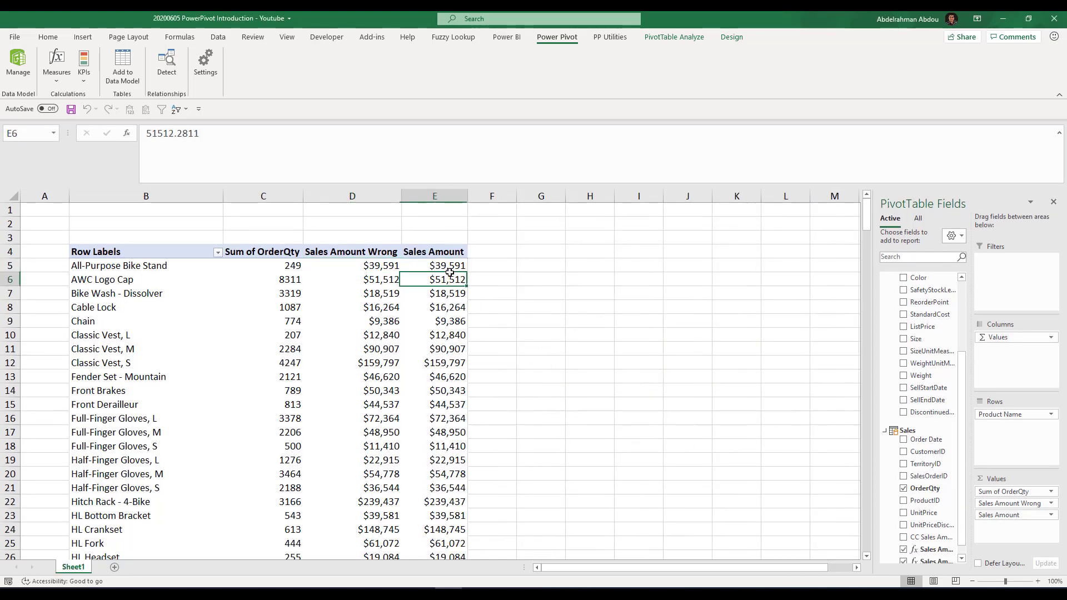
{"action": "scroll", "coordinate": [421, 326], "scroll_direction": "down", "scroll_amount": 3}
{"action": "scroll", "coordinate": [421, 326], "scroll_direction": "up", "scroll_amount": 3}
{"action": "left_click", "coordinate": [450, 349]}
{"action": "scroll", "coordinate": [452, 383], "scroll_direction": "down", "scroll_amount": 8}
{"action": "scroll", "coordinate": [451, 382], "scroll_direction": "up", "scroll_amount": 8}
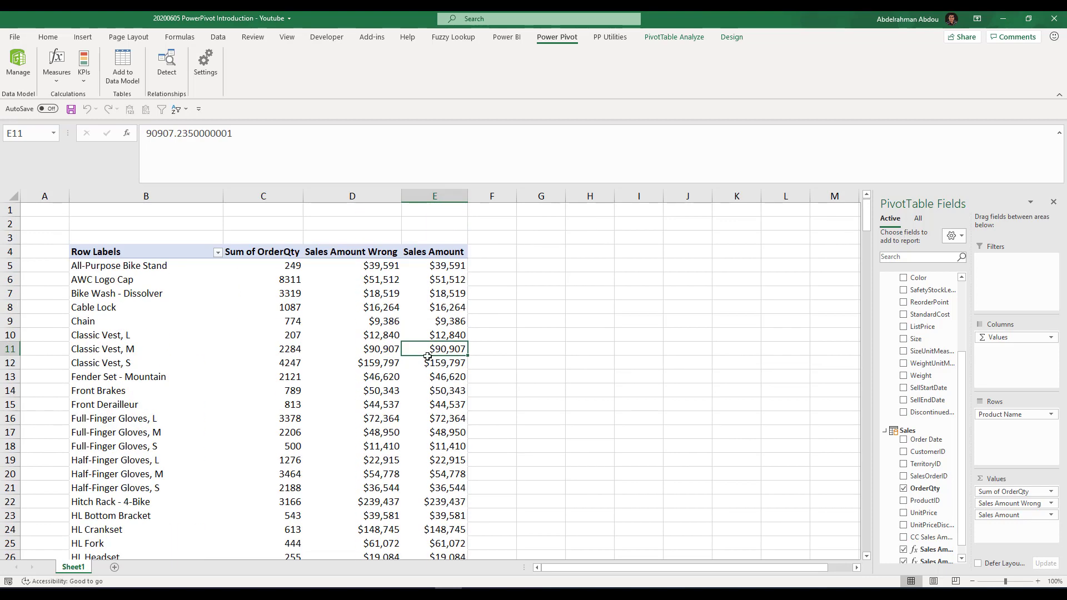
{"action": "left_click", "coordinate": [374, 279]}
{"action": "scroll", "coordinate": [446, 319], "scroll_direction": "down", "scroll_amount": 7}
{"action": "scroll", "coordinate": [446, 320], "scroll_direction": "up", "scroll_amount": 7}
{"action": "left_click", "coordinate": [436, 294]}
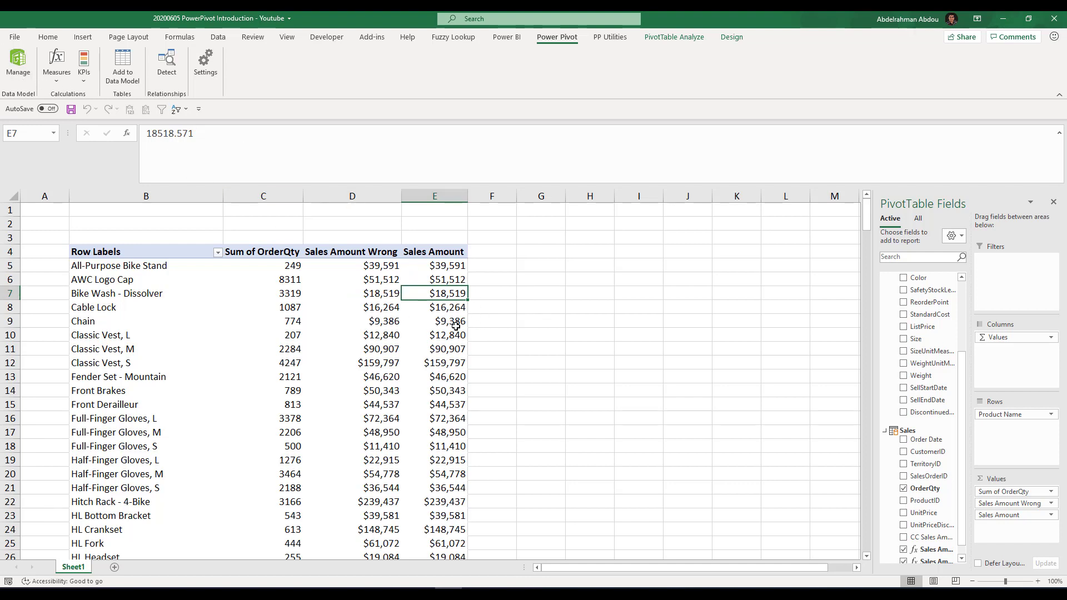
Step: Delete the Sales Amount Wrong measure from the workbook's measures and return to the PivotTable
{"action": "left_click", "coordinate": [455, 268]}
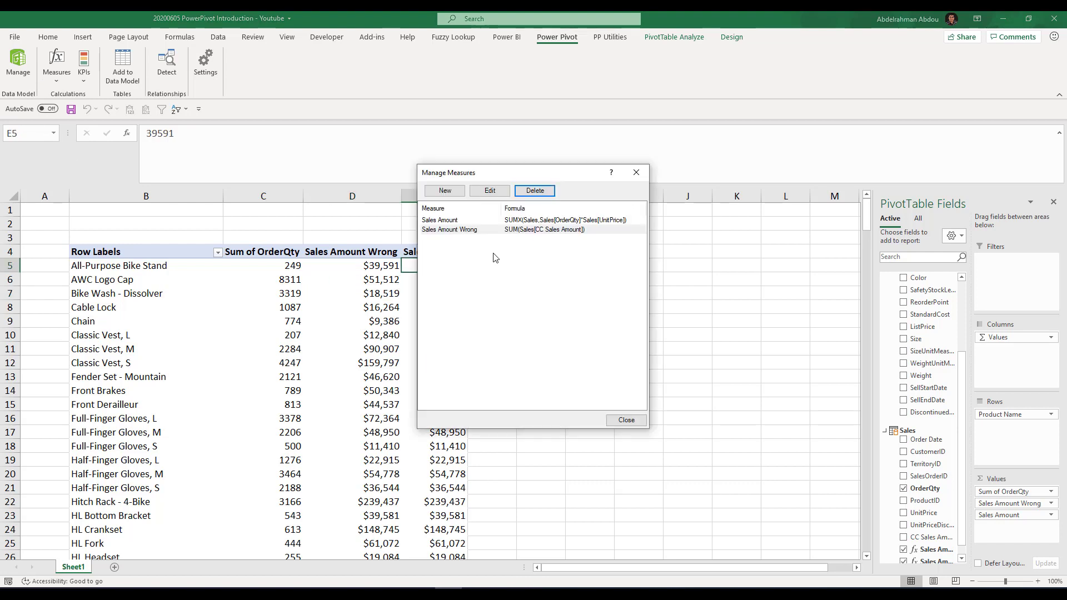
{"action": "left_click", "coordinate": [473, 230]}
{"action": "left_click", "coordinate": [535, 191]}
{"action": "left_click", "coordinate": [516, 315]}
{"action": "left_click", "coordinate": [626, 419]}
{"action": "left_click", "coordinate": [344, 321]}
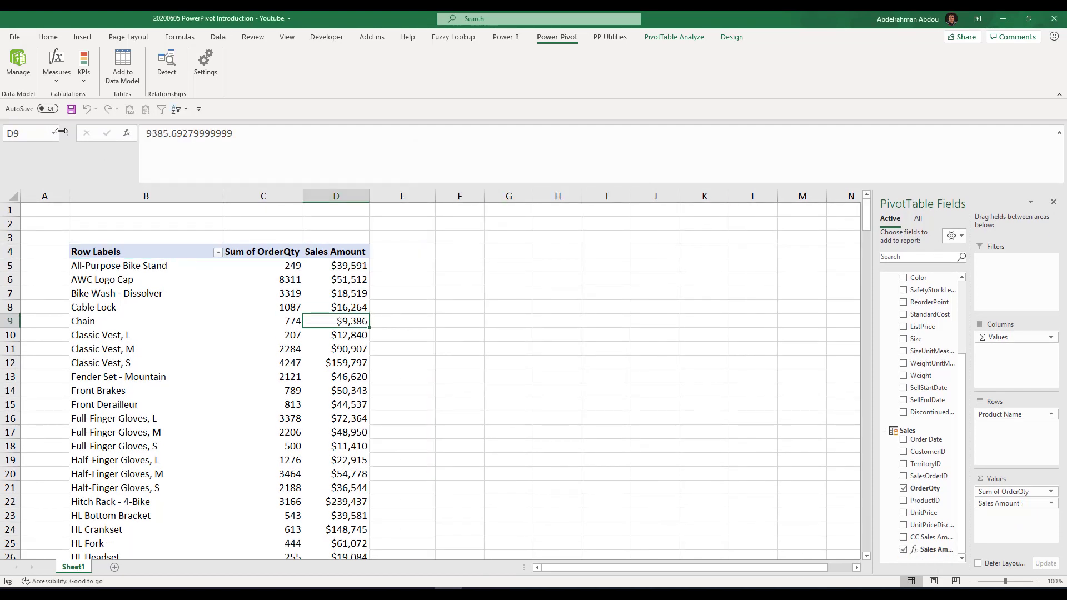
Step: Delete the CC Sales Amount calculated column from the Sales table in the data model
{"action": "left_click", "coordinate": [18, 64]}
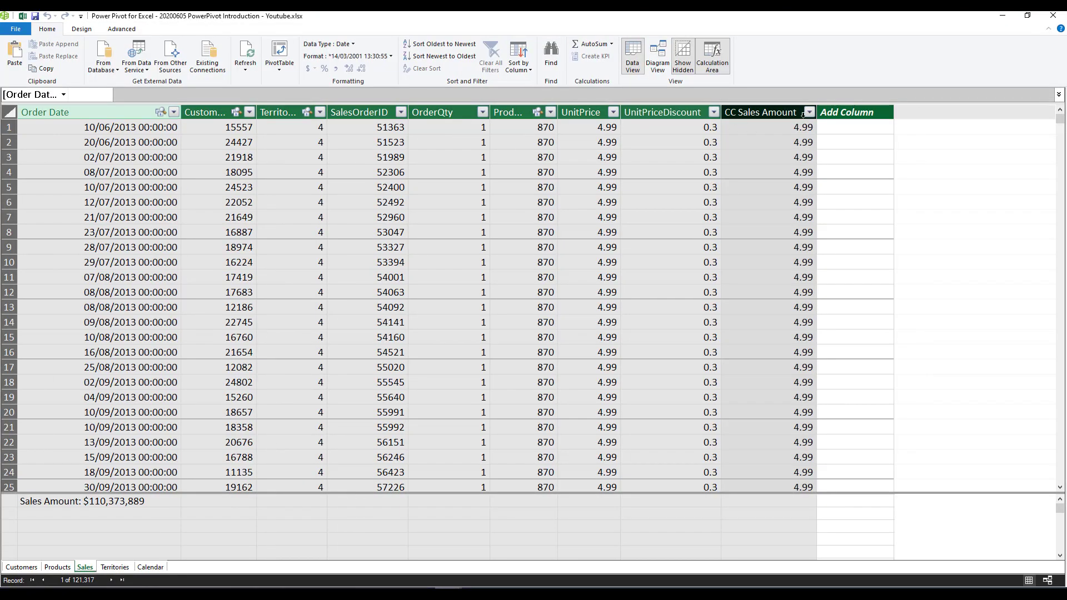
{"action": "left_click", "coordinate": [753, 114]}
{"action": "right_click", "coordinate": [753, 115]}
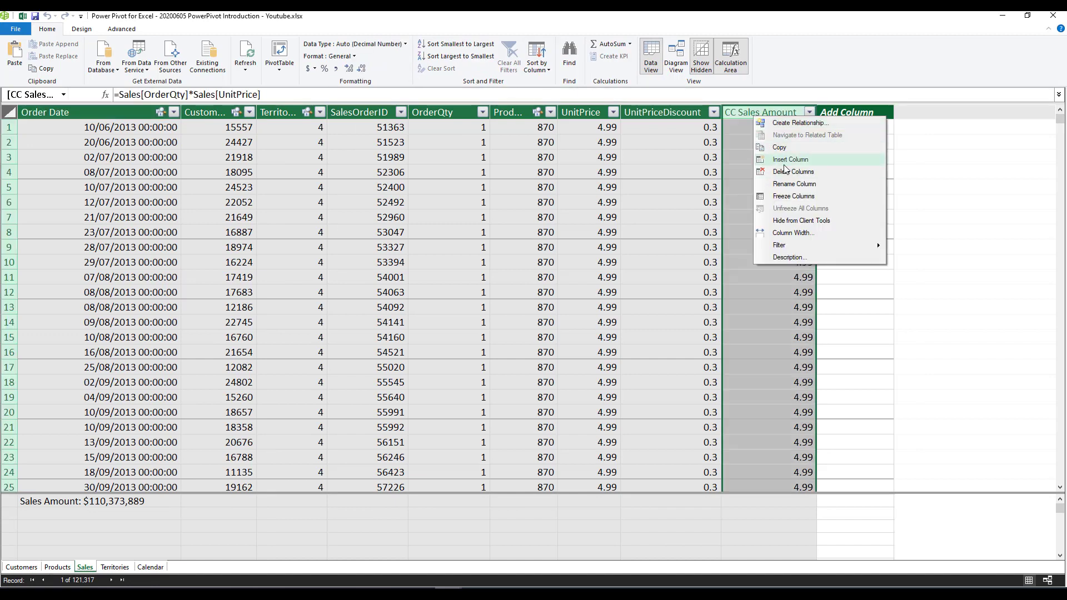
{"action": "key", "text": "Escape"}
{"action": "key", "text": "Delete"}
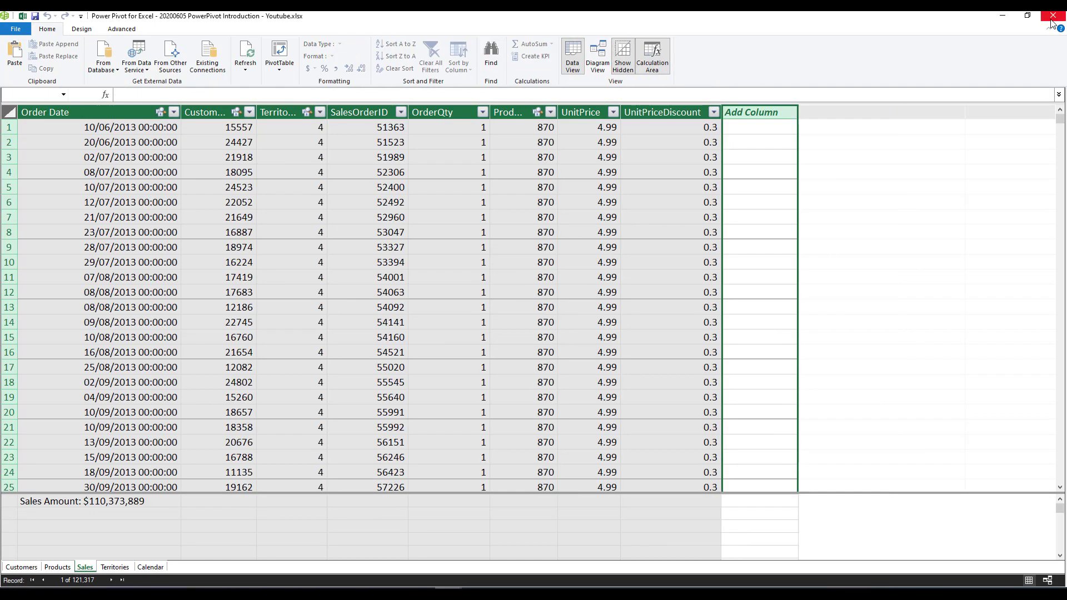
Step: Return from the data model to the PivotTable and examine the Sales Amount values of the first products
{"action": "left_click", "coordinate": [1052, 17]}
{"action": "left_click", "coordinate": [345, 293]}
{"action": "left_click", "coordinate": [352, 265]}
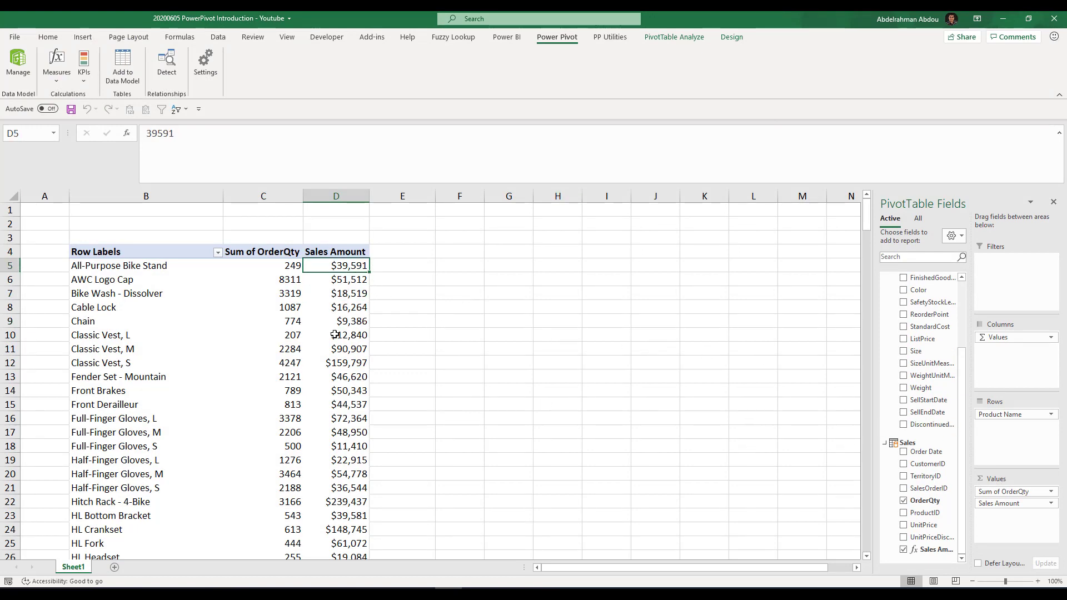
{"action": "mouse_move", "coordinate": [334, 334]}
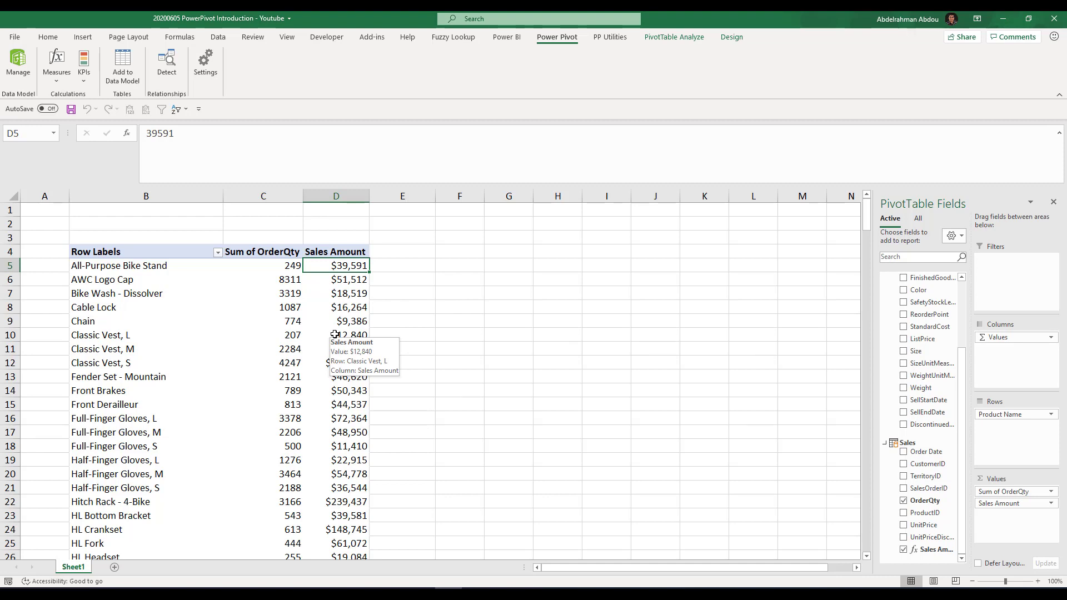
{"action": "key", "text": "Down"}
{"action": "key", "text": "Down"}
{"action": "key", "text": "Down"}
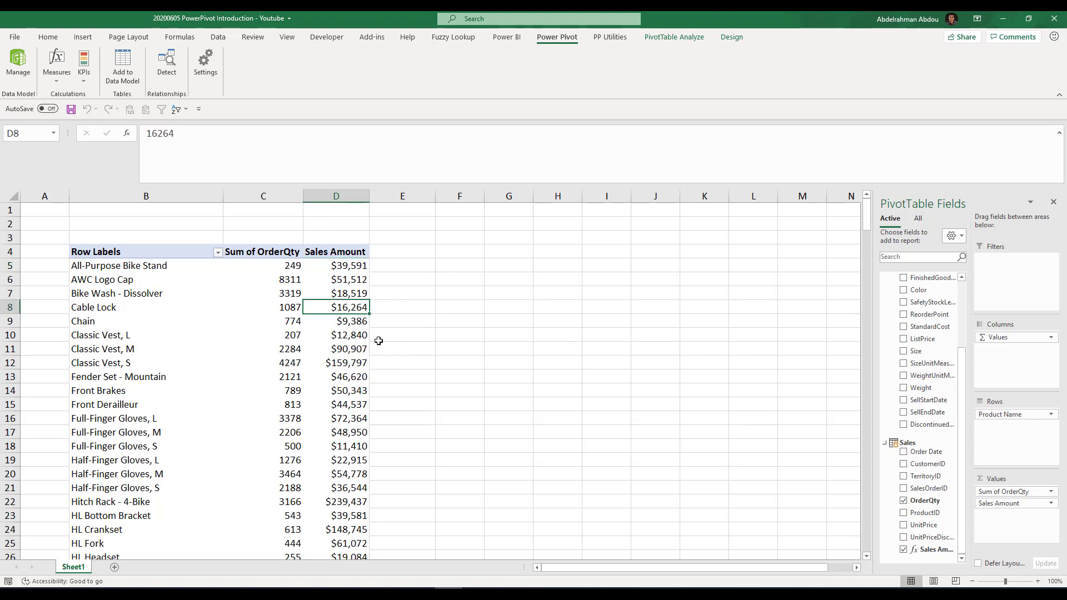
{"action": "left_click", "coordinate": [364, 288]}
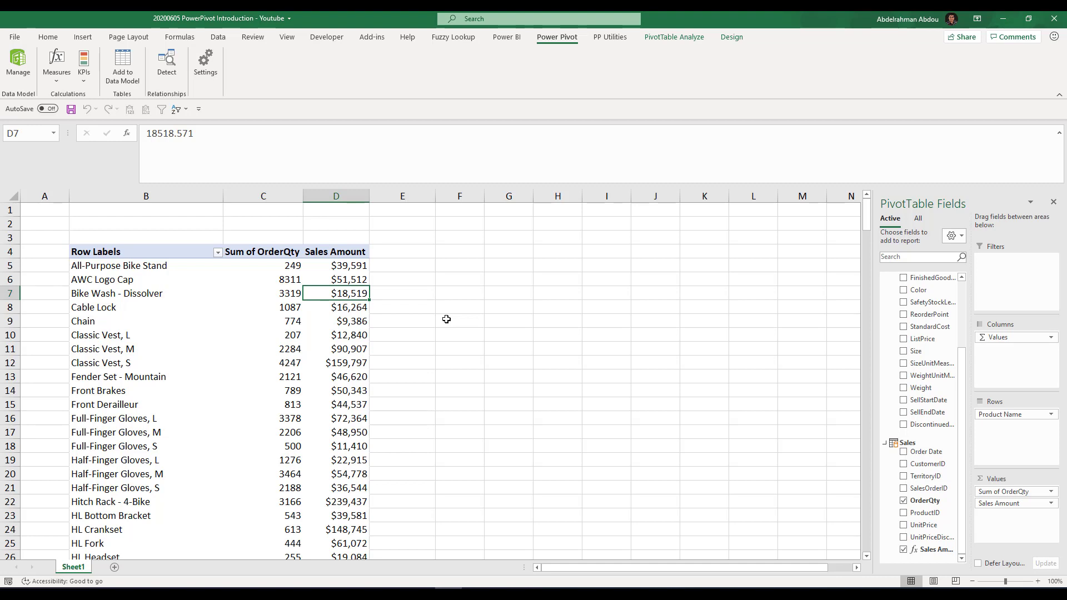
{"action": "left_click", "coordinate": [347, 321]}
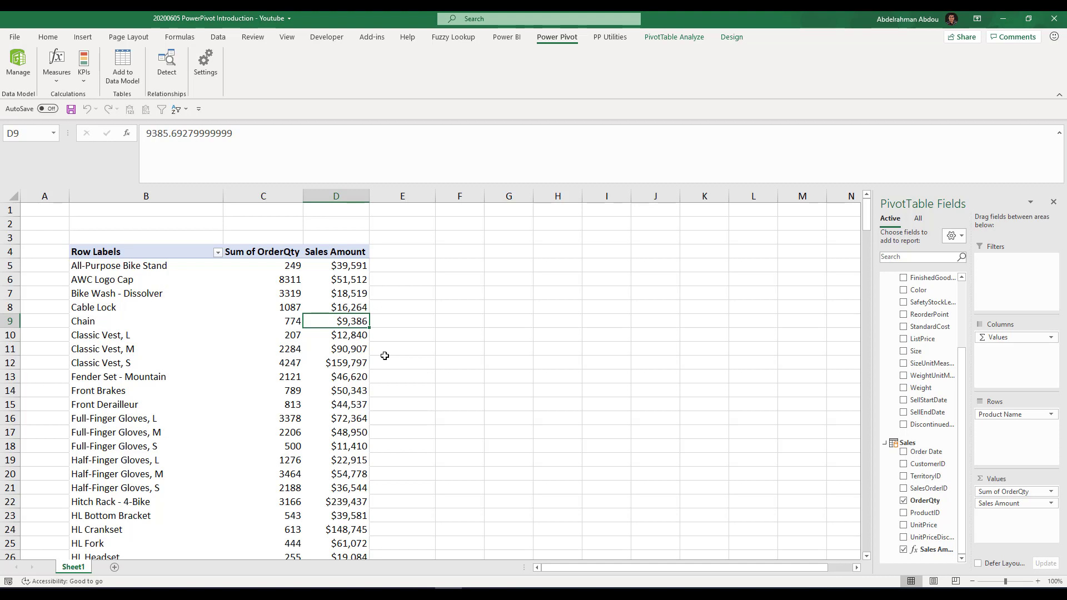
{"action": "left_click", "coordinate": [350, 294]}
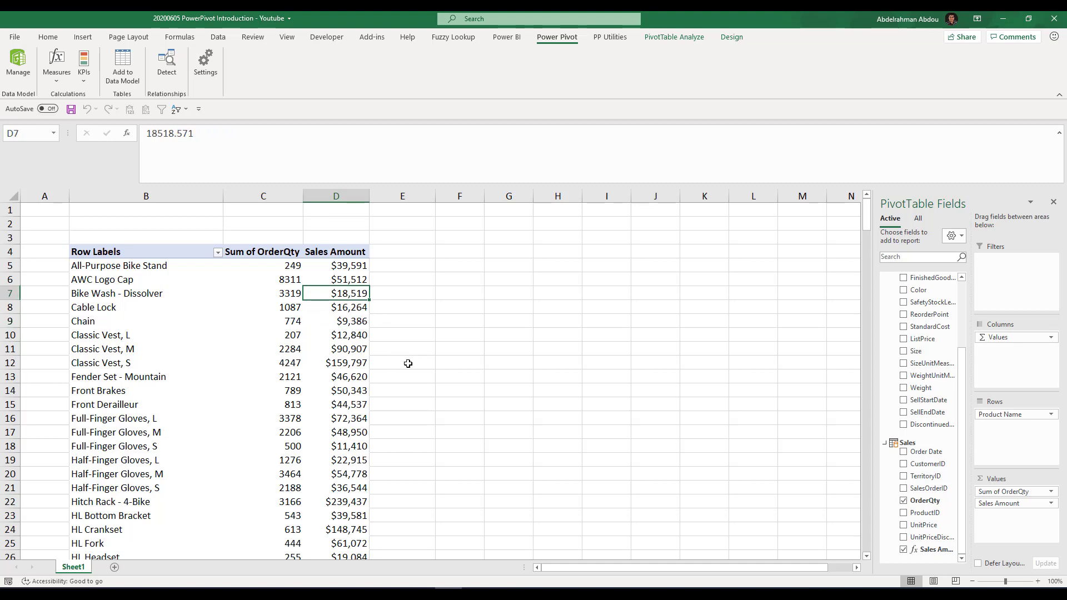
Step: Inspect individual Sales Amount cells from All-Purpose Bike Stand to Classic Vest, L as examples of filter context
{"action": "mouse_move", "coordinate": [353, 310]}
{"action": "left_click", "coordinate": [357, 304]}
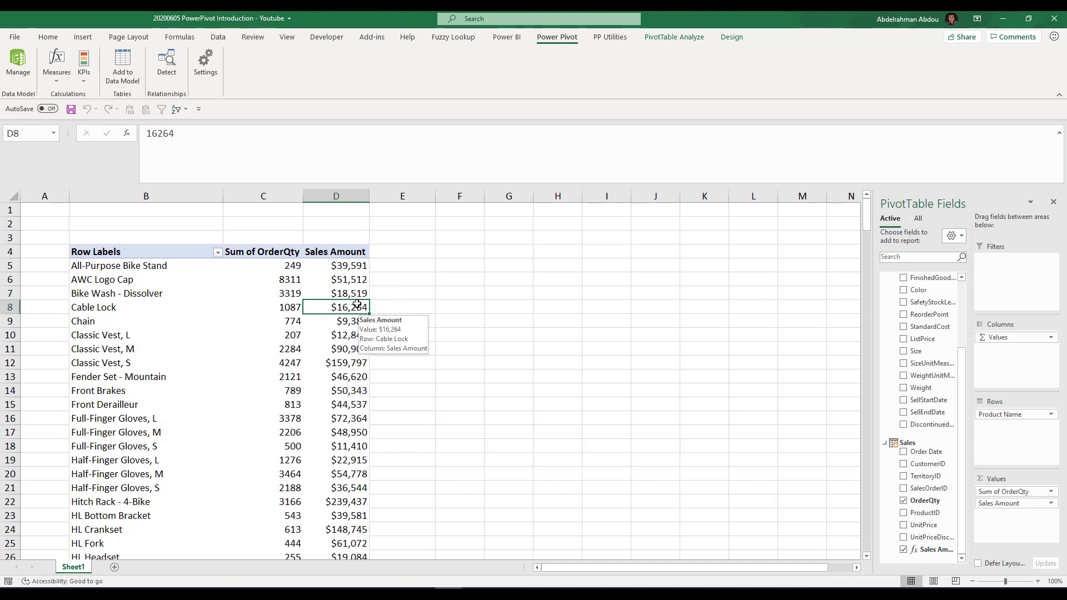
{"action": "left_click", "coordinate": [358, 334]}
{"action": "left_click", "coordinate": [358, 321]}
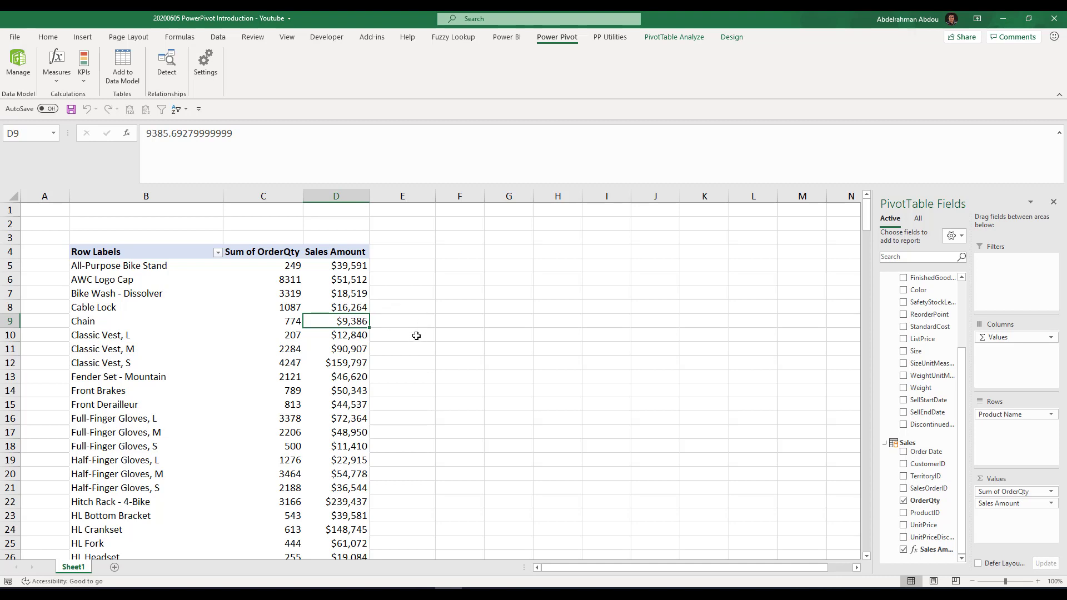
{"action": "left_click", "coordinate": [342, 298]}
{"action": "left_click", "coordinate": [345, 324]}
{"action": "left_click", "coordinate": [361, 341]}
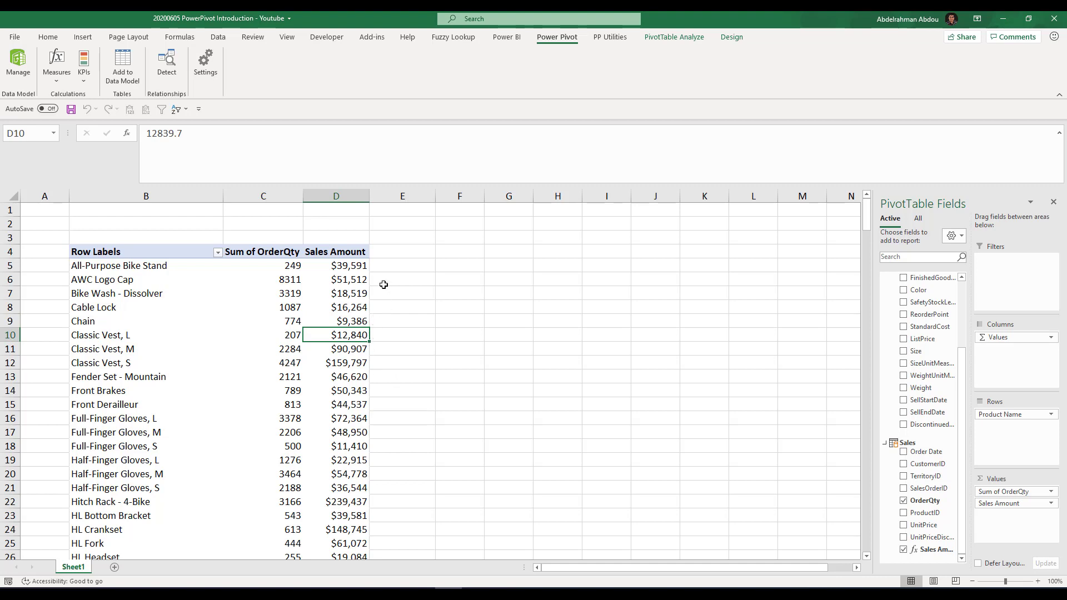
{"action": "left_click", "coordinate": [339, 276]}
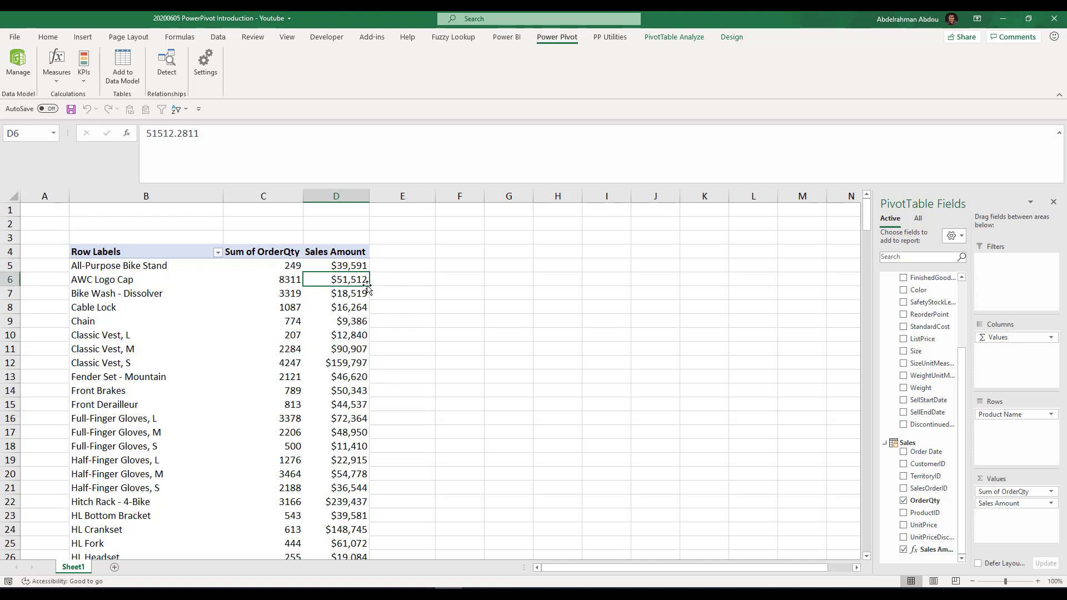
{"action": "left_click", "coordinate": [348, 291]}
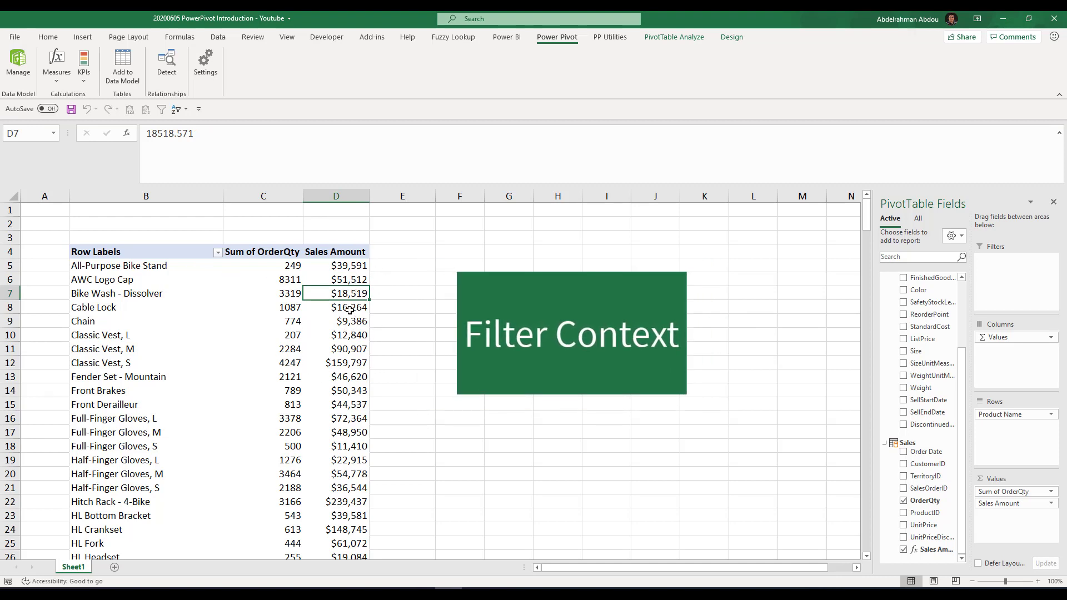
{"action": "key", "text": "Up"}
{"action": "key", "text": "Up"}
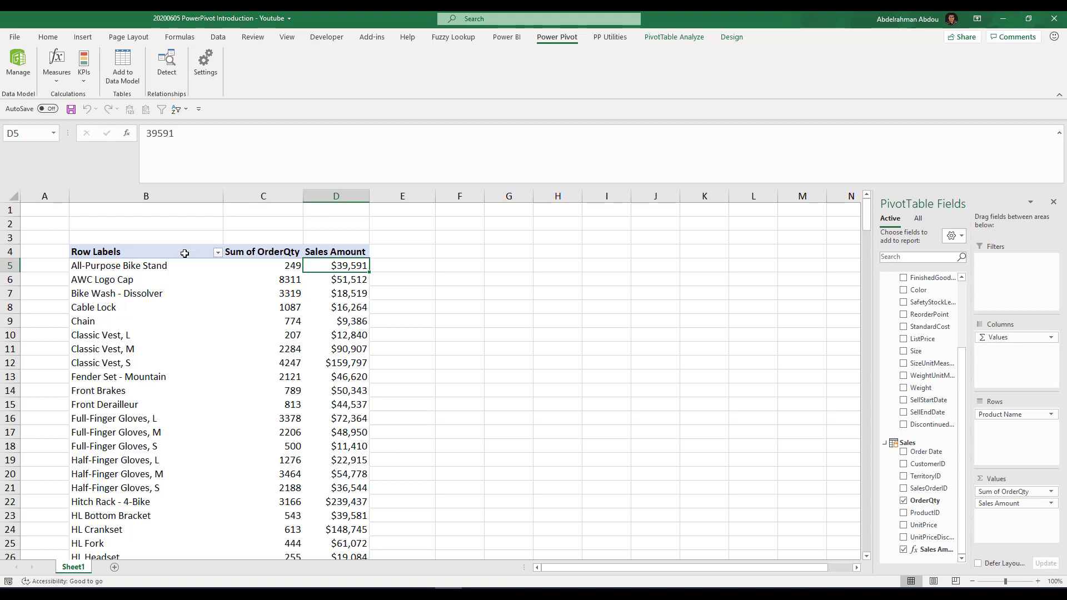
Step: Compare the All-Purpose Bike Stand row label with its Sales Amount, and check the amounts of the products below it
{"action": "left_click", "coordinate": [130, 268]}
{"action": "left_click", "coordinate": [338, 270]}
{"action": "left_click", "coordinate": [153, 265]}
{"action": "left_click", "coordinate": [337, 263]}
{"action": "left_click", "coordinate": [354, 278]}
{"action": "left_click", "coordinate": [345, 265]}
{"action": "left_click", "coordinate": [349, 285]}
{"action": "left_click", "coordinate": [353, 307]}
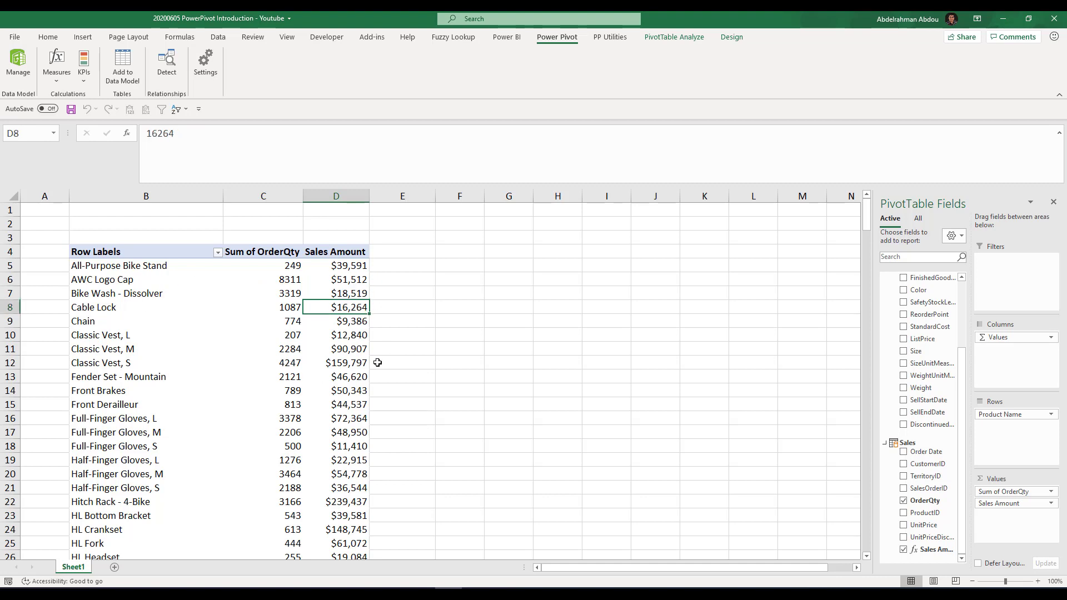
{"action": "left_click", "coordinate": [354, 267]}
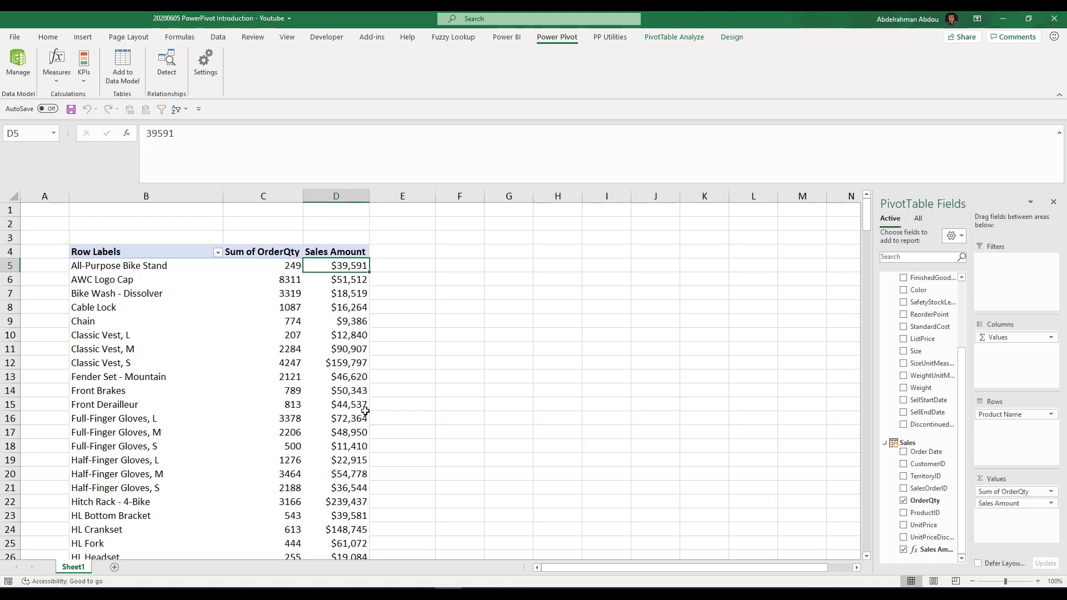
{"action": "mouse_move", "coordinate": [355, 400]}
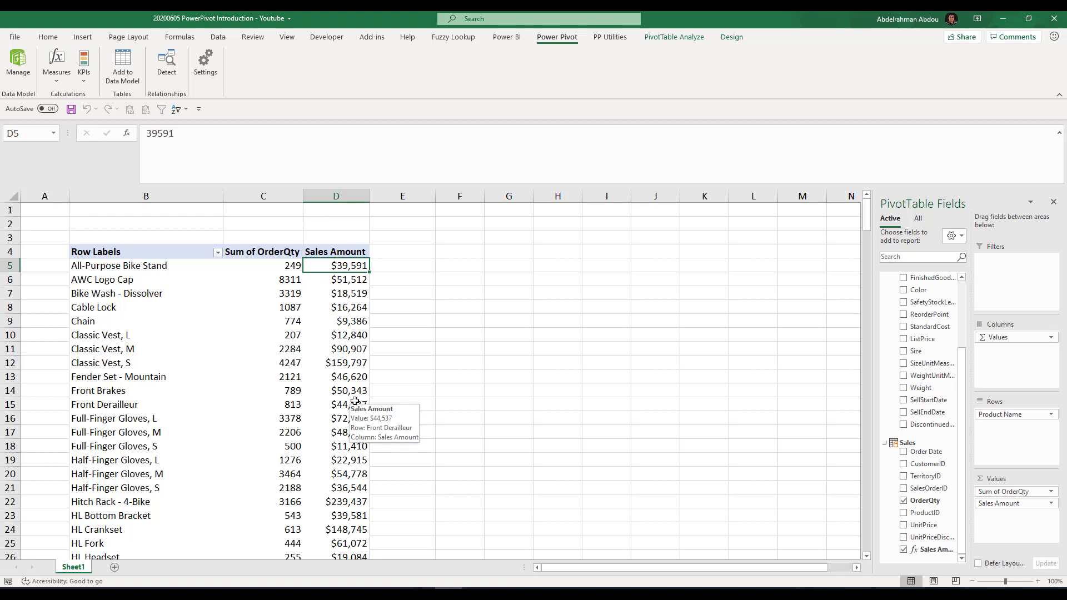
{"action": "left_click", "coordinate": [362, 280]}
{"action": "left_click", "coordinate": [346, 301]}
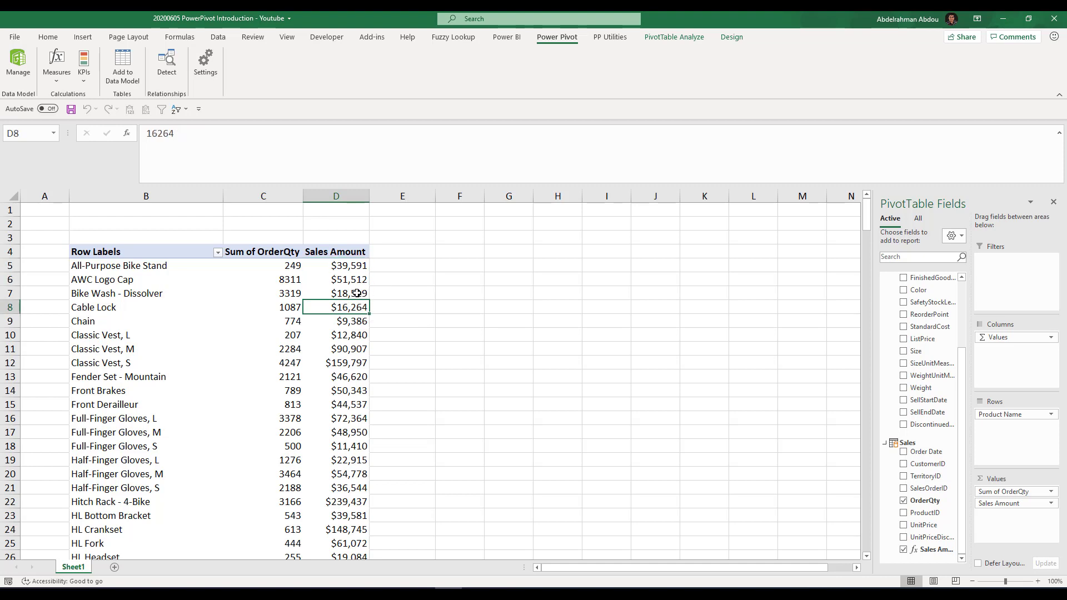
{"action": "left_click", "coordinate": [350, 267]}
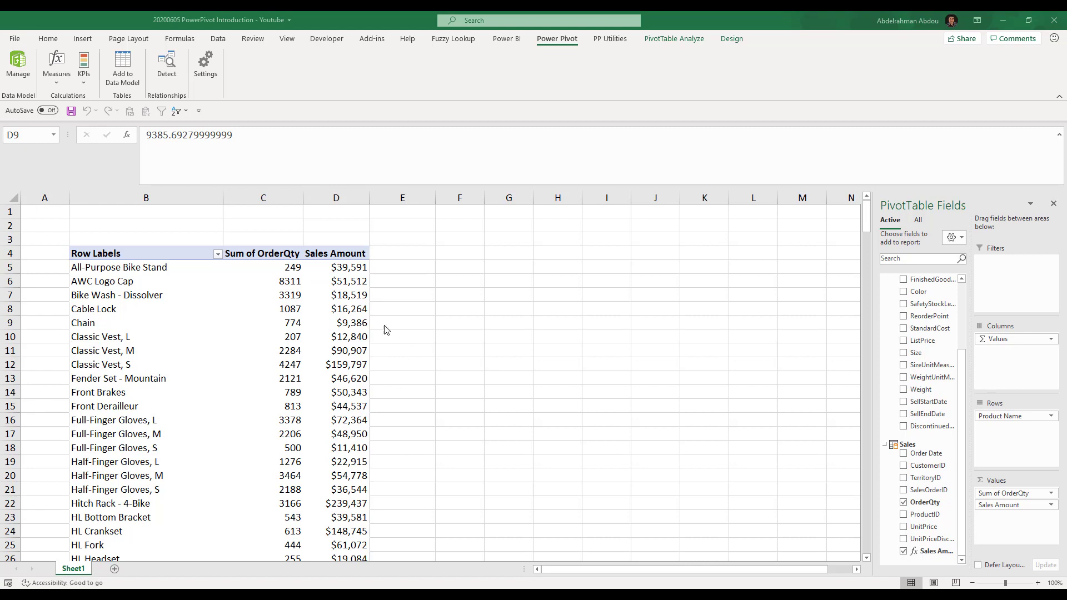
Step: Open the data model and examine the UnitPriceDiscount and UnitPrice columns of the Sales table
{"action": "left_click", "coordinate": [366, 318]}
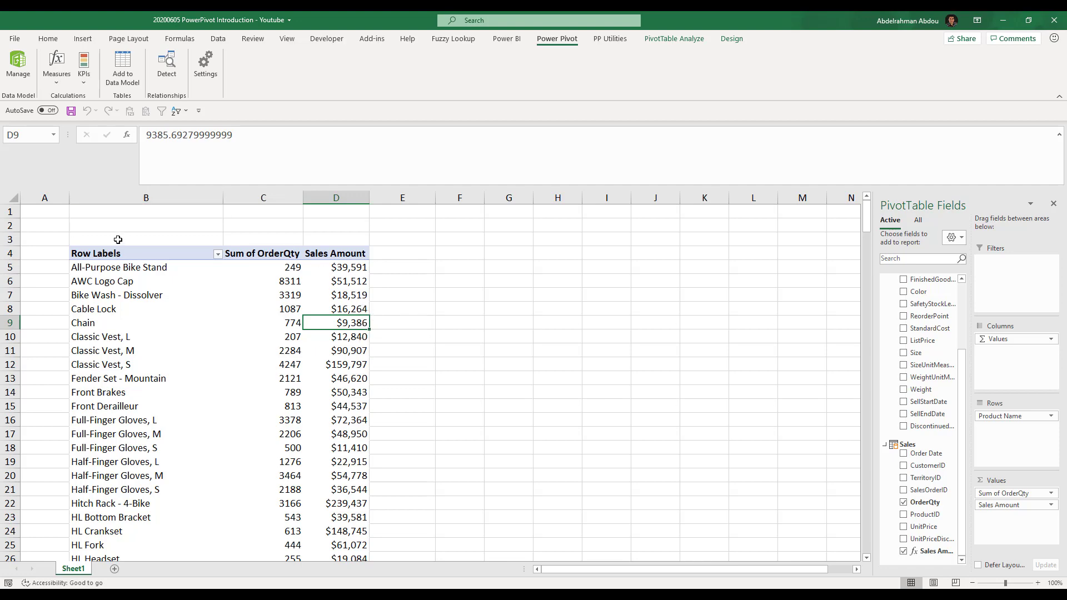
{"action": "left_click", "coordinate": [22, 76]}
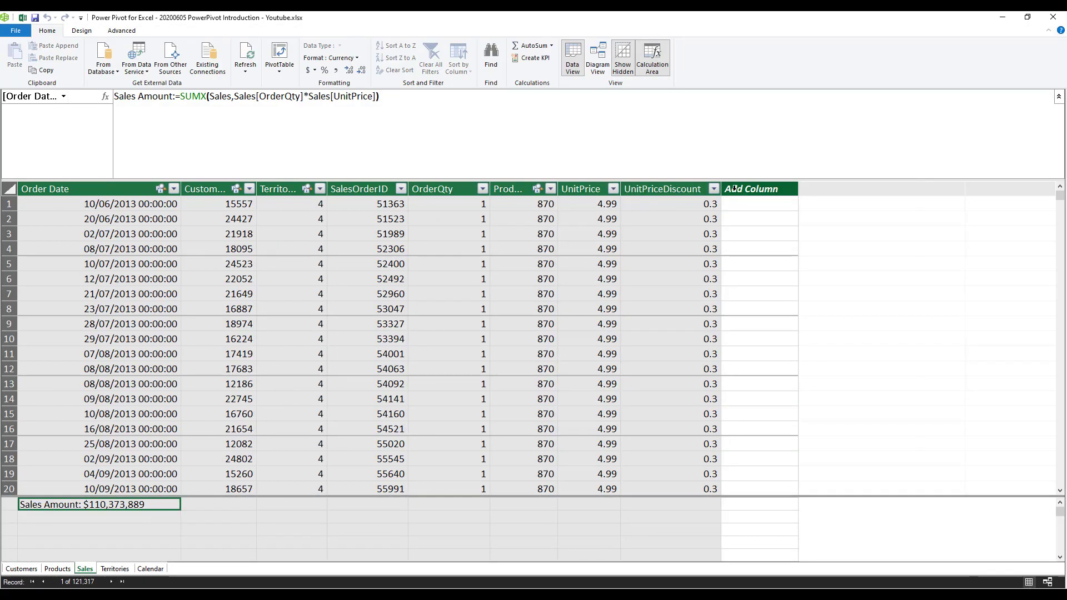
{"action": "left_click", "coordinate": [735, 189]}
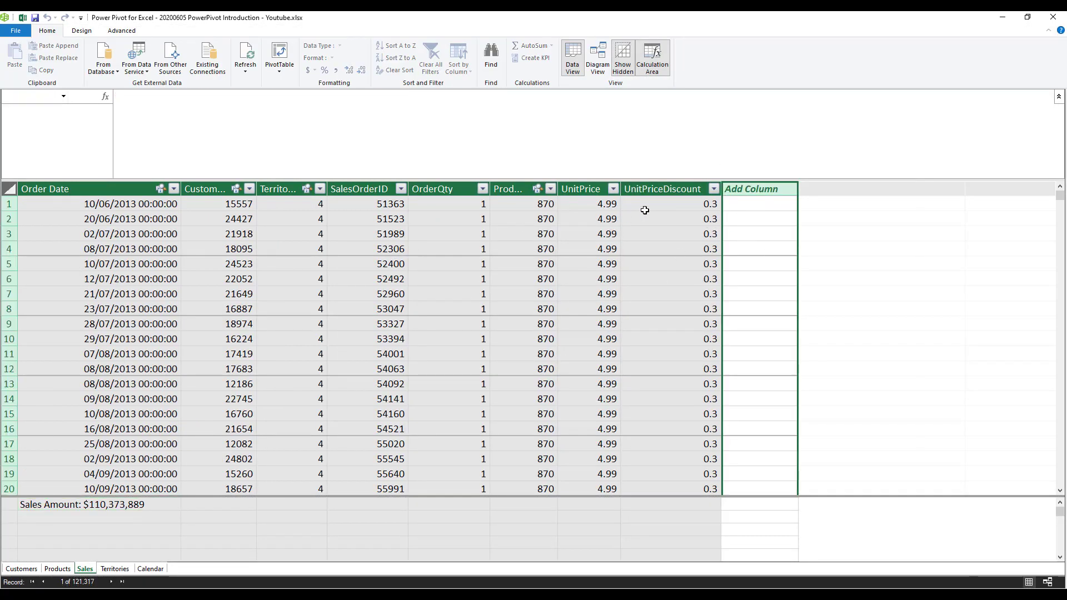
{"action": "left_click", "coordinate": [692, 219]}
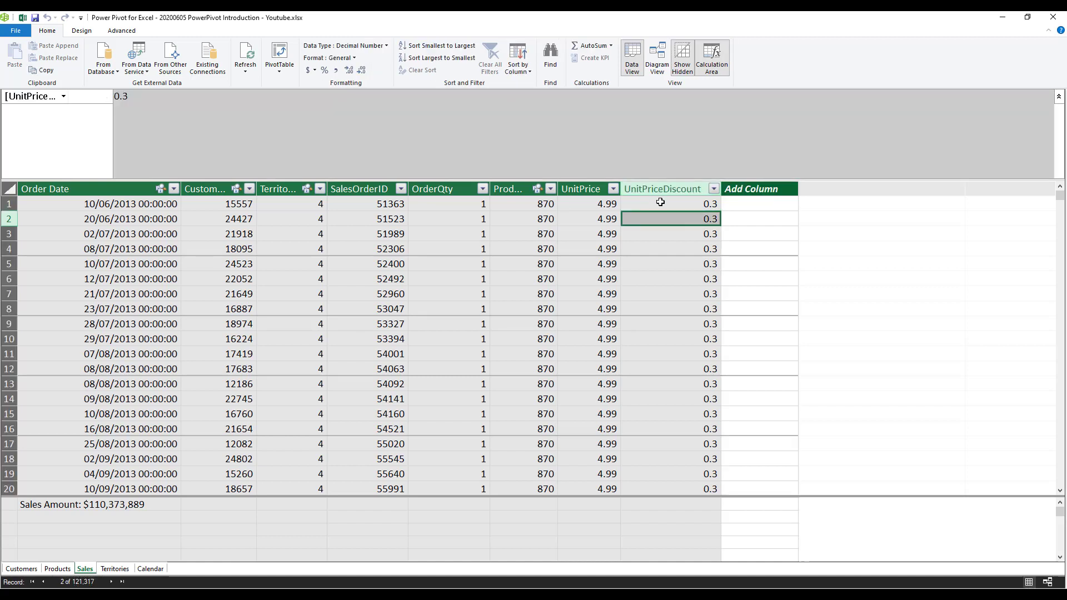
{"action": "left_click", "coordinate": [662, 201]}
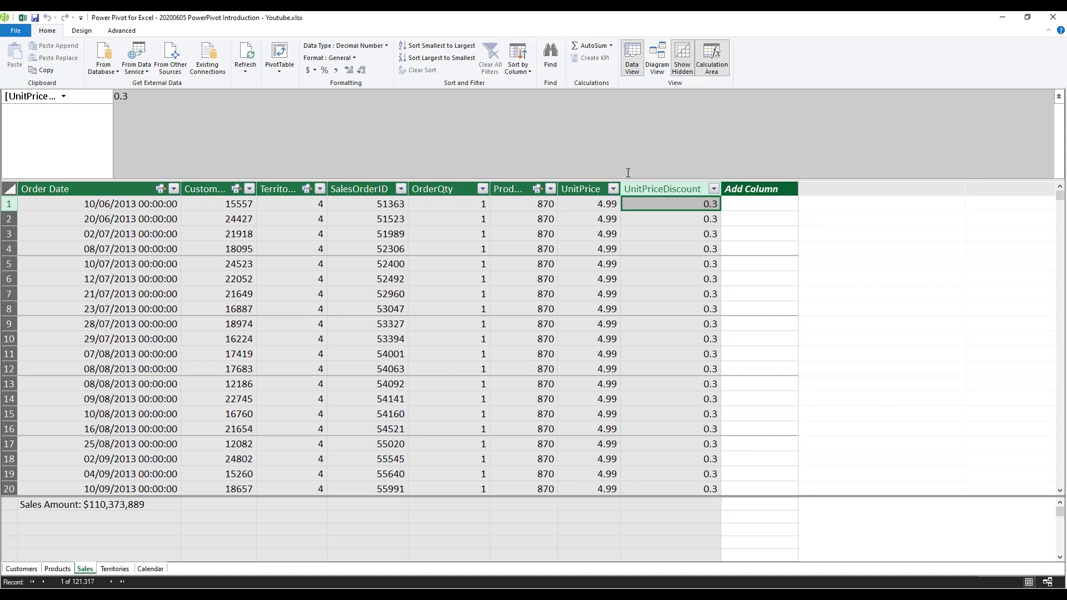
{"action": "left_click", "coordinate": [759, 204]}
{"action": "left_click", "coordinate": [680, 207]}
{"action": "left_click", "coordinate": [689, 192]}
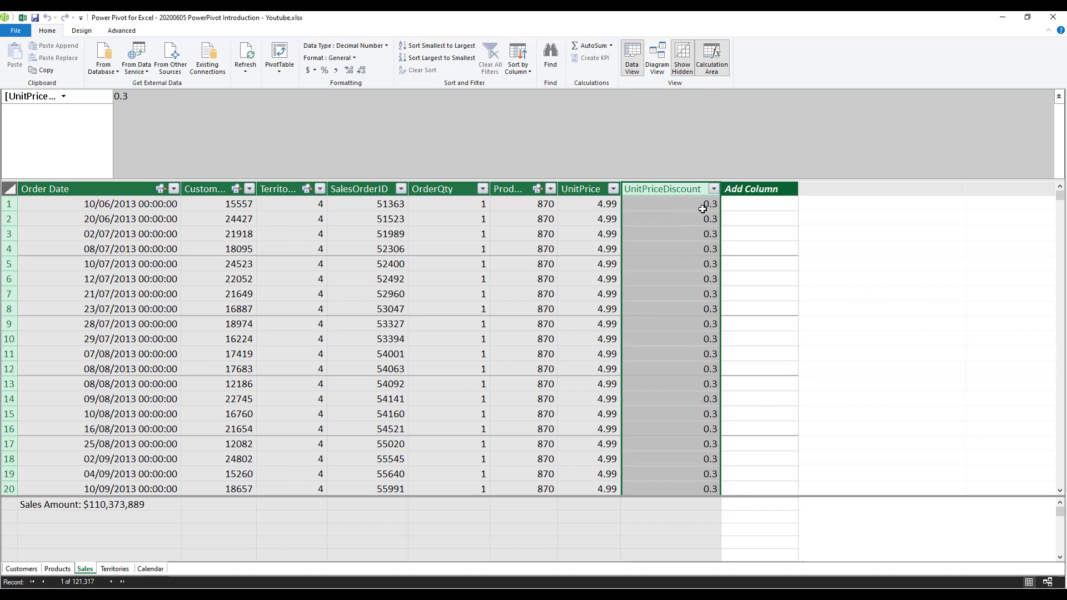
{"action": "left_click", "coordinate": [581, 205]}
{"action": "left_click", "coordinate": [584, 191]}
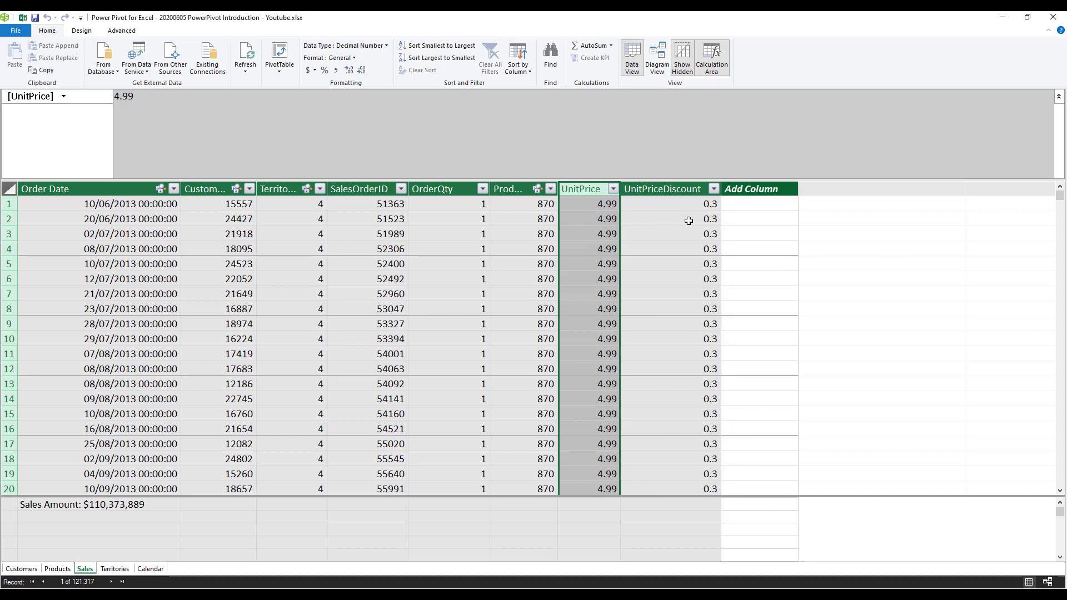
Step: Add a new column named Discount Category to the Sales table and select its first cell
{"action": "left_click", "coordinate": [750, 206]}
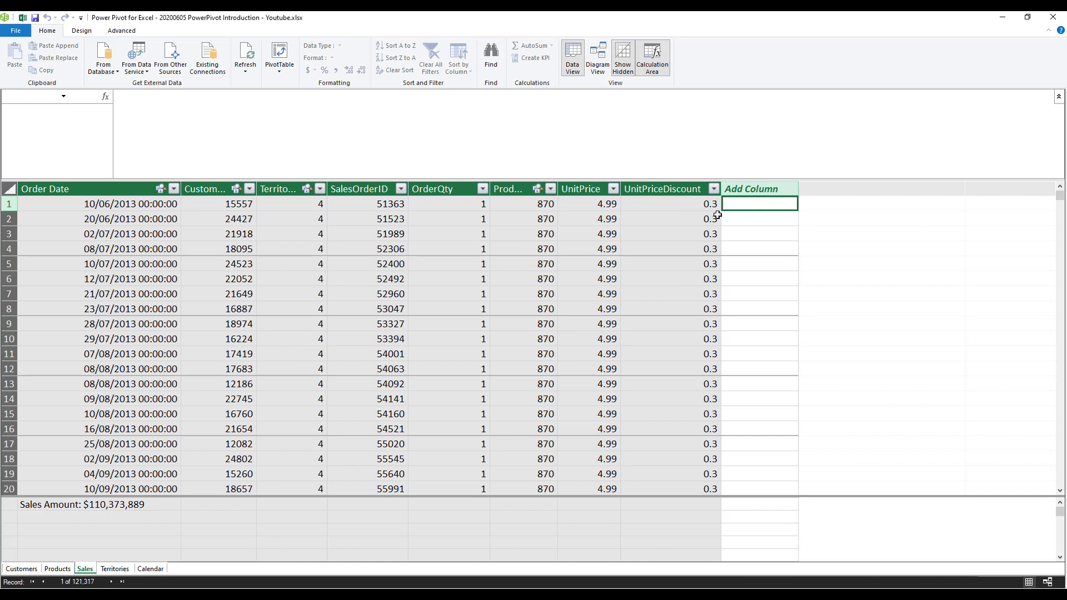
{"action": "left_click", "coordinate": [757, 215]}
{"action": "left_click", "coordinate": [755, 206]}
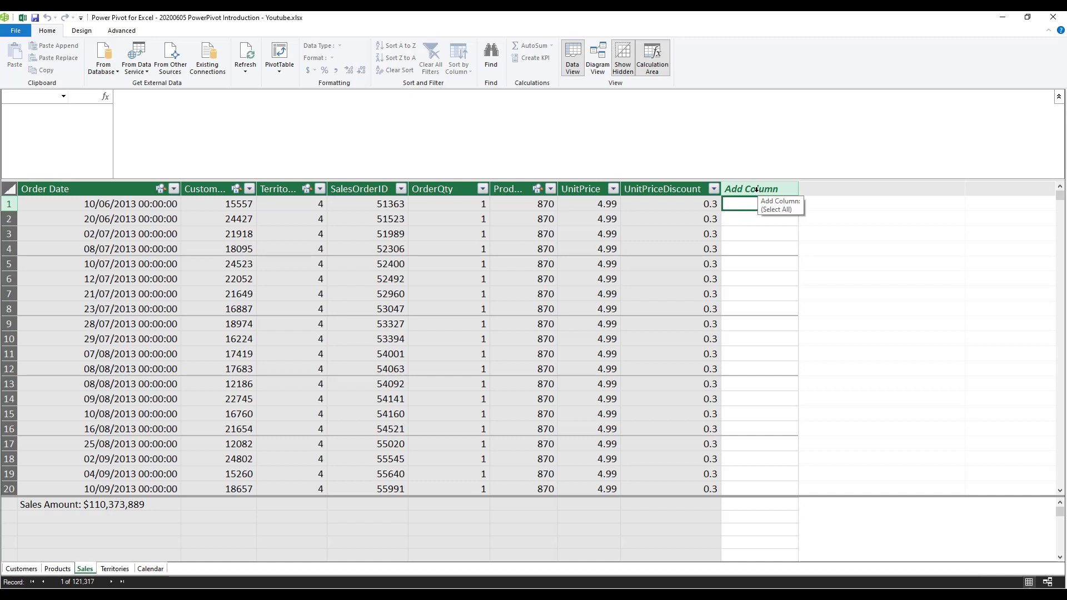
{"action": "double_click", "coordinate": [755, 190]}
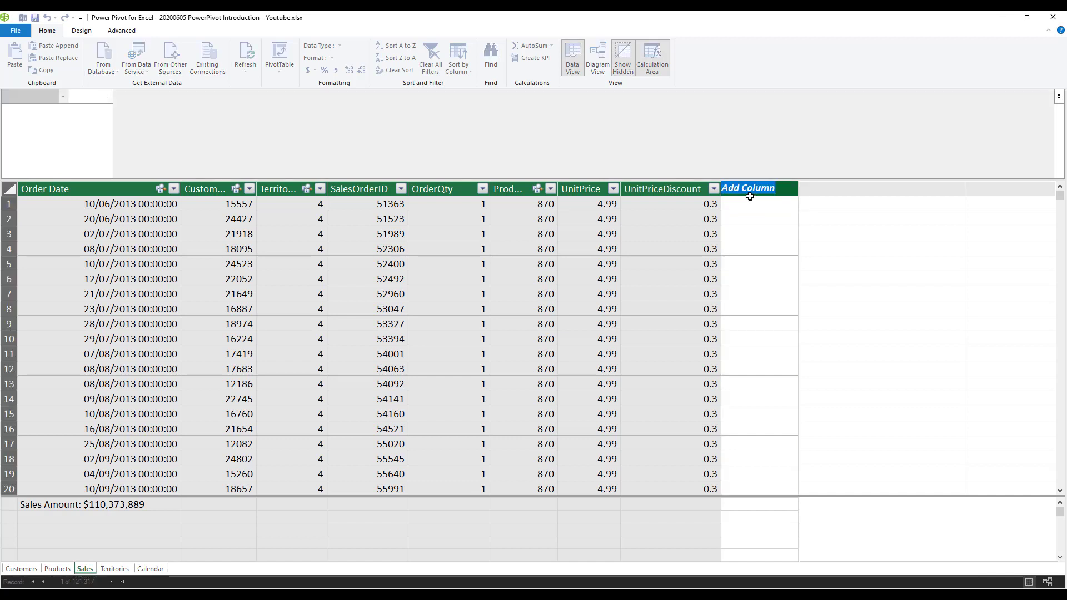
{"action": "type", "text": "Discount "}
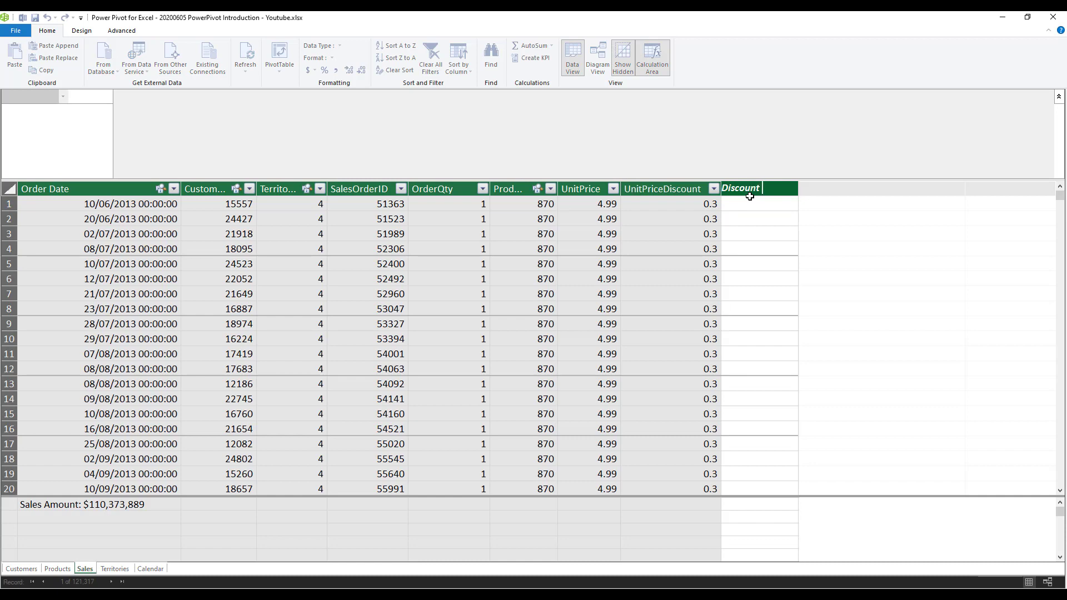
{"action": "type", "text": "Category"}
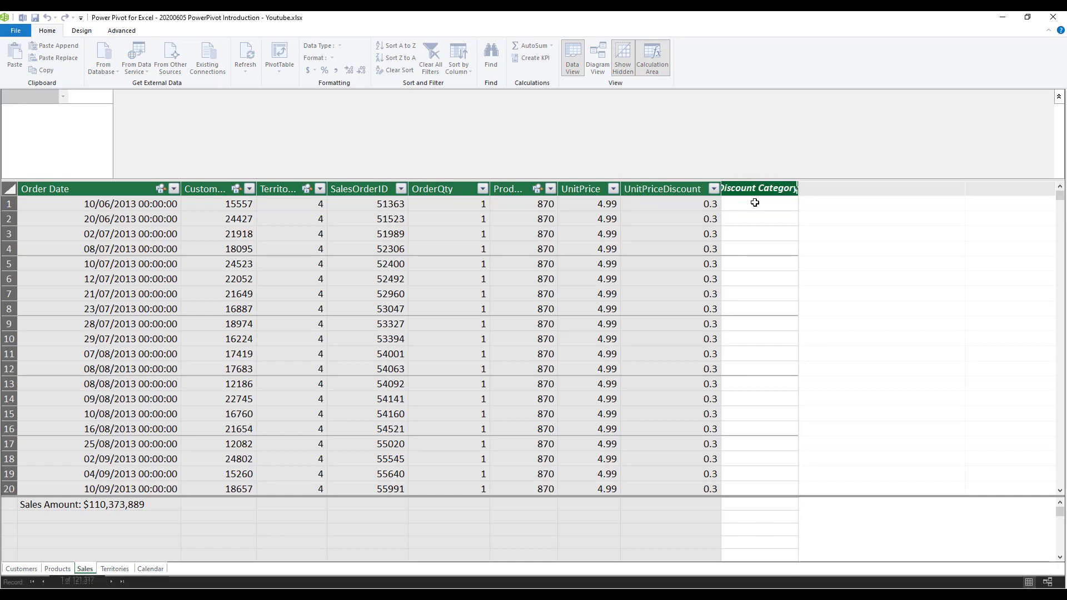
{"action": "key", "text": "Return"}
{"action": "left_click", "coordinate": [756, 209]}
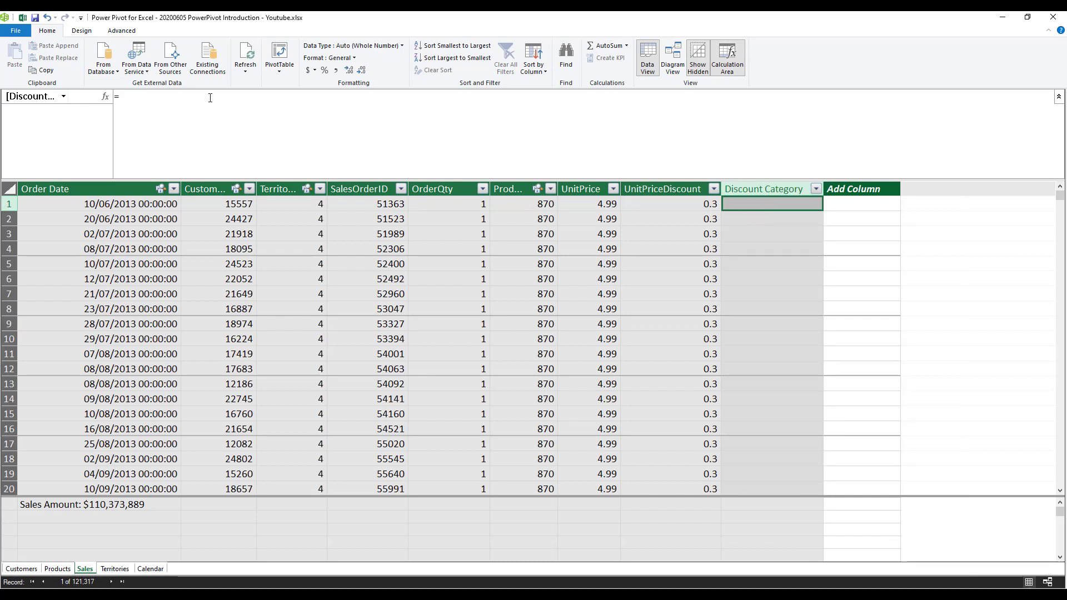
Step: Start the Discount Category formula with an IF testing whether DIVIDE(Sales[UnitPriceDiscount],Sales[UnitPrice]) is greater than 0
{"action": "left_click", "coordinate": [192, 101]}
{"action": "type", "text": "=IF("}
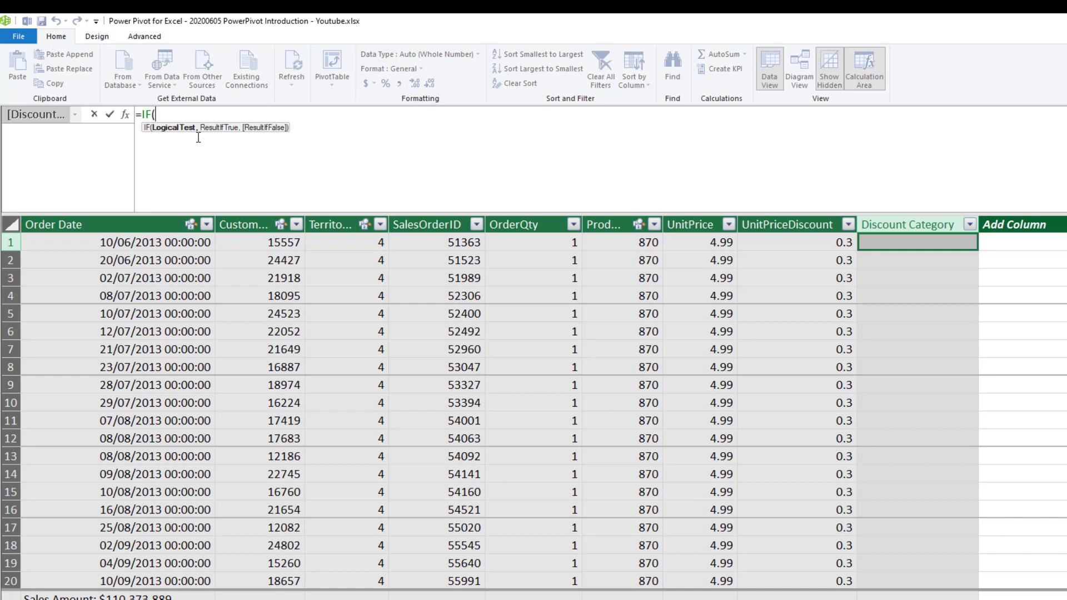
{"action": "type", "text": "DIVI"}
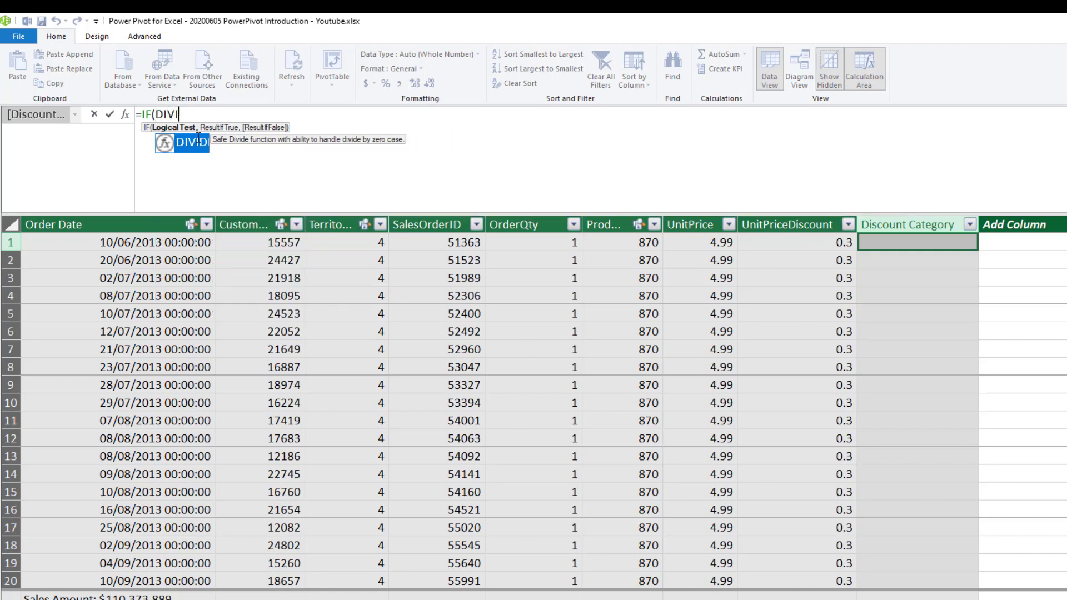
{"action": "key", "text": "Tab"}
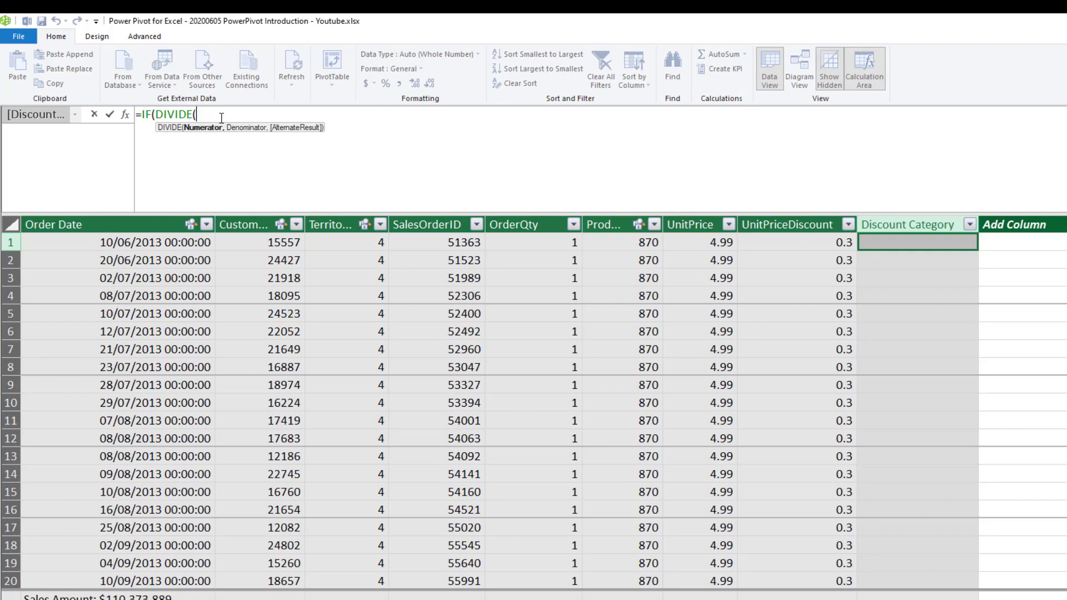
{"action": "type", "text": "SALES[UNI"}
{"action": "double_click", "coordinate": [302, 160]}
{"action": "type", "text": ",SALES"}
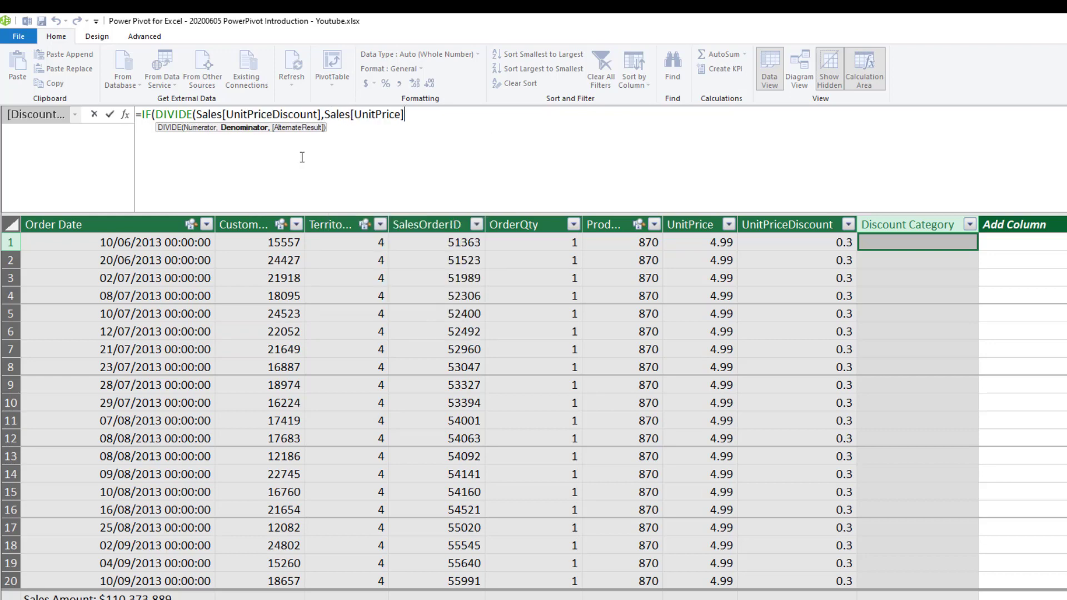
{"action": "type", "text": ")"}
{"action": "left_click", "coordinate": [249, 115]}
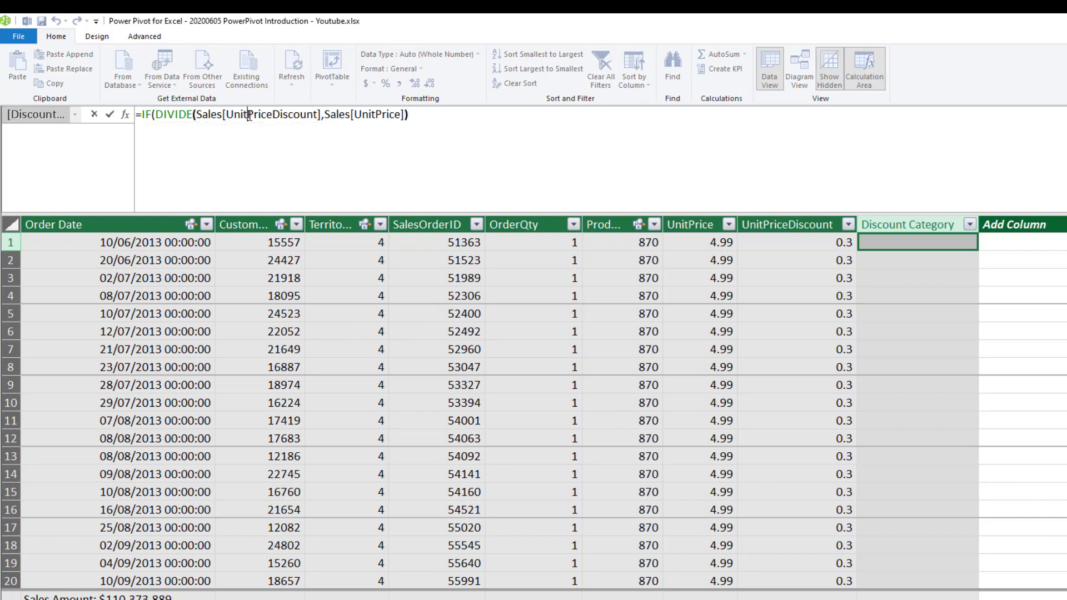
{"action": "left_click", "coordinate": [362, 115]}
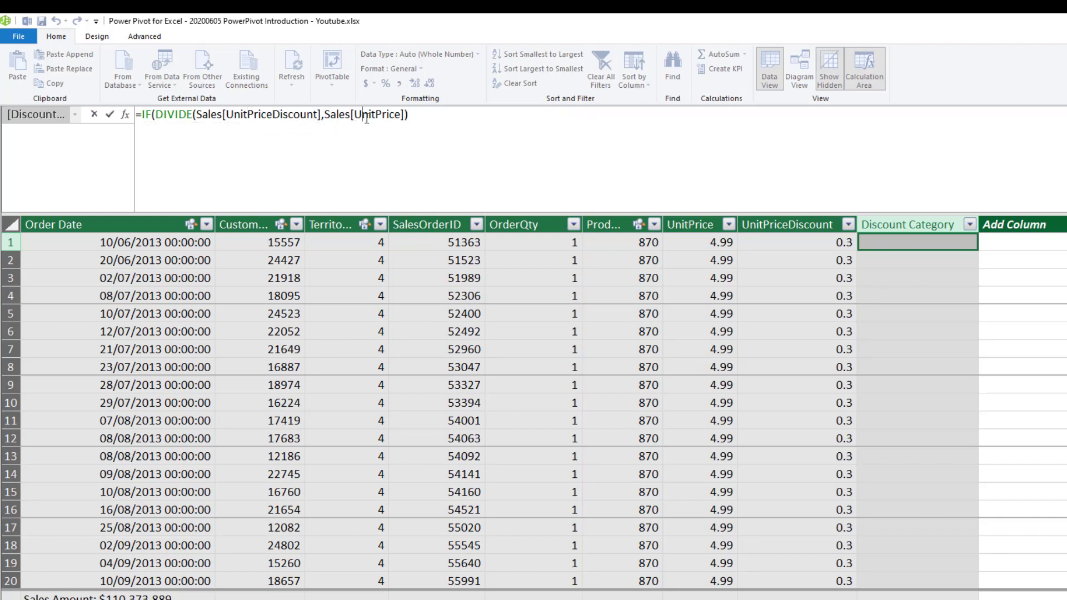
{"action": "left_click", "coordinate": [420, 115]}
{"action": "type", "text": ">0"}
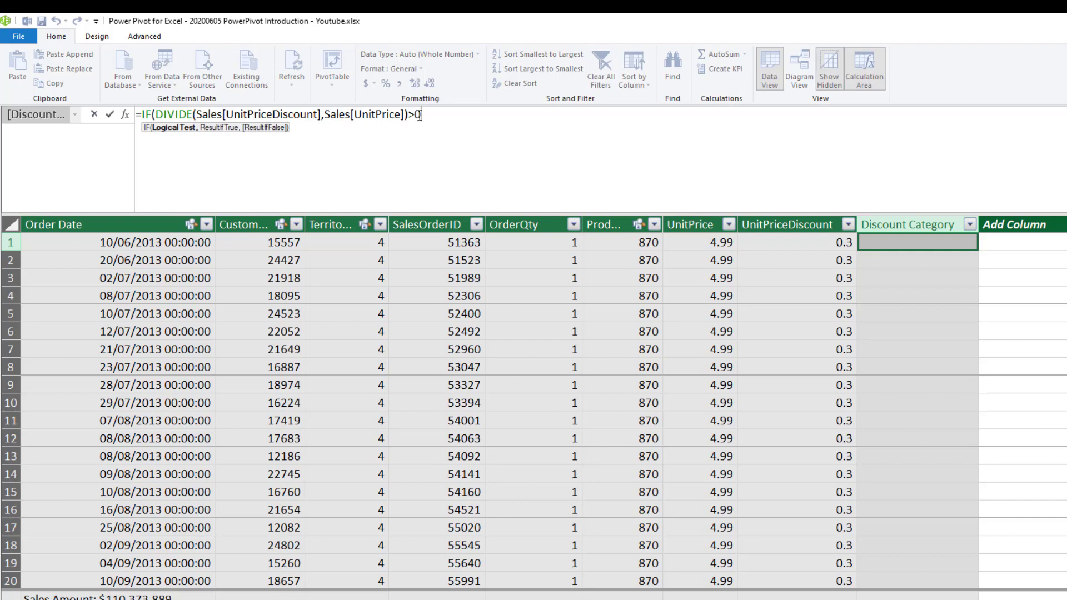
Step: Extend the IF test with && and the same DIVIDE expression <0.05, and give "Low" as its true result
{"action": "type", "text": " &&"}
{"action": "left_click_drag", "start_coordinate": [410, 114], "coordinate": [156, 114]}
{"action": "key", "text": "ctrl+c"}
{"action": "left_click", "coordinate": [444, 114]}
{"action": "key", "text": "ctrl+v"}
{"action": "type", "text": "<0.0"}
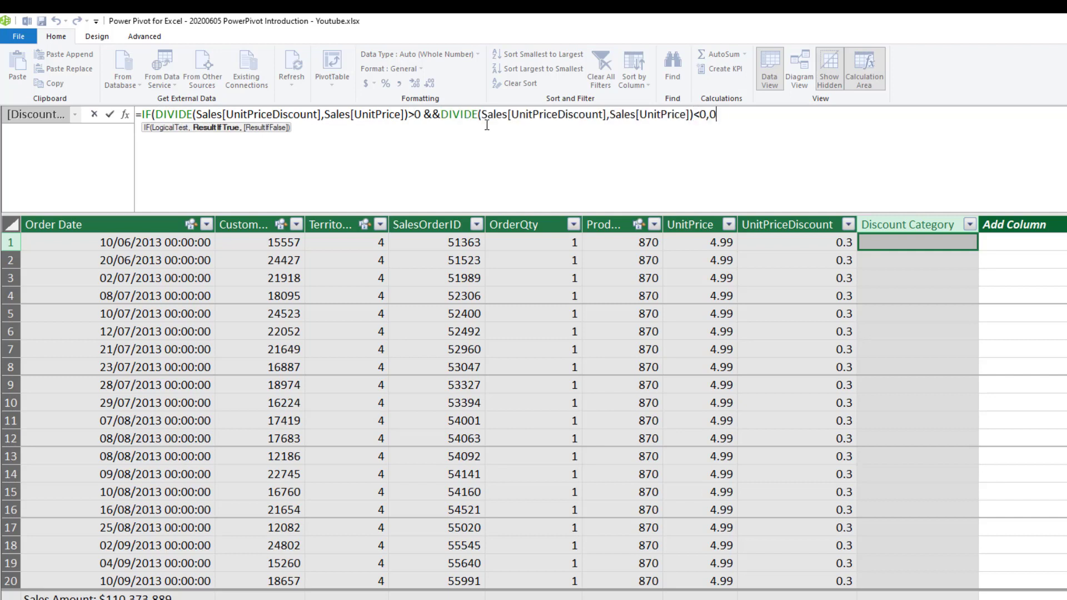
{"action": "type", "text": "5 "}
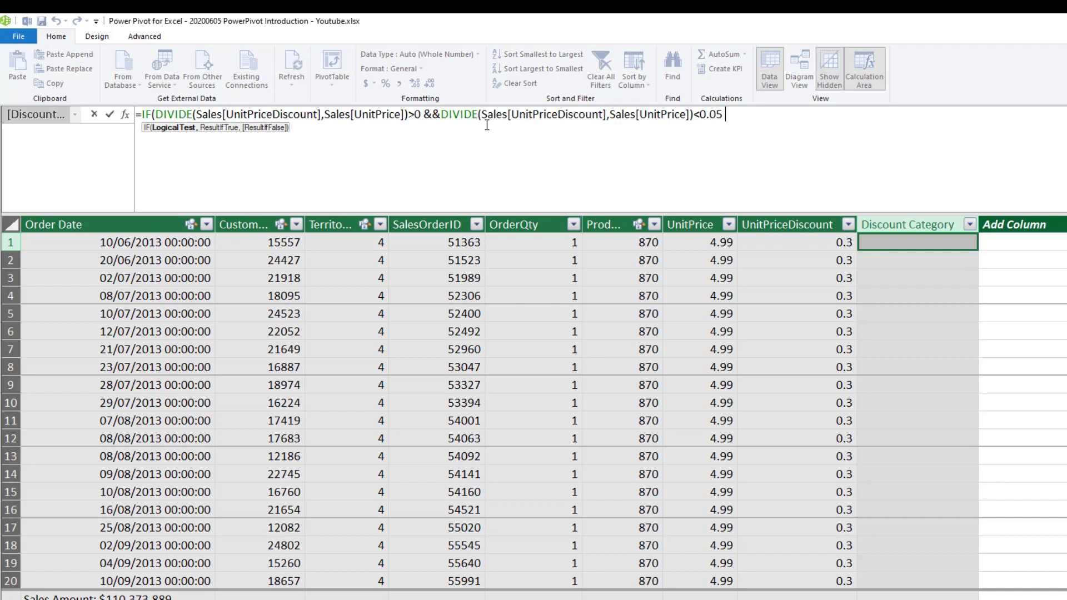
{"action": "type", "text": ",\"Low\""}
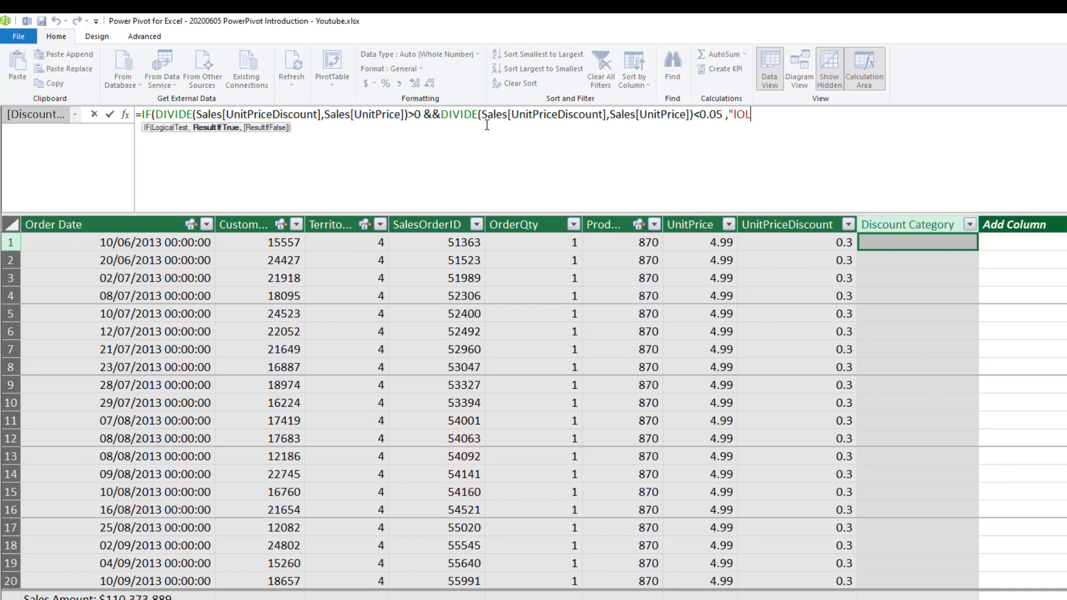
{"action": "type", "text": ","}
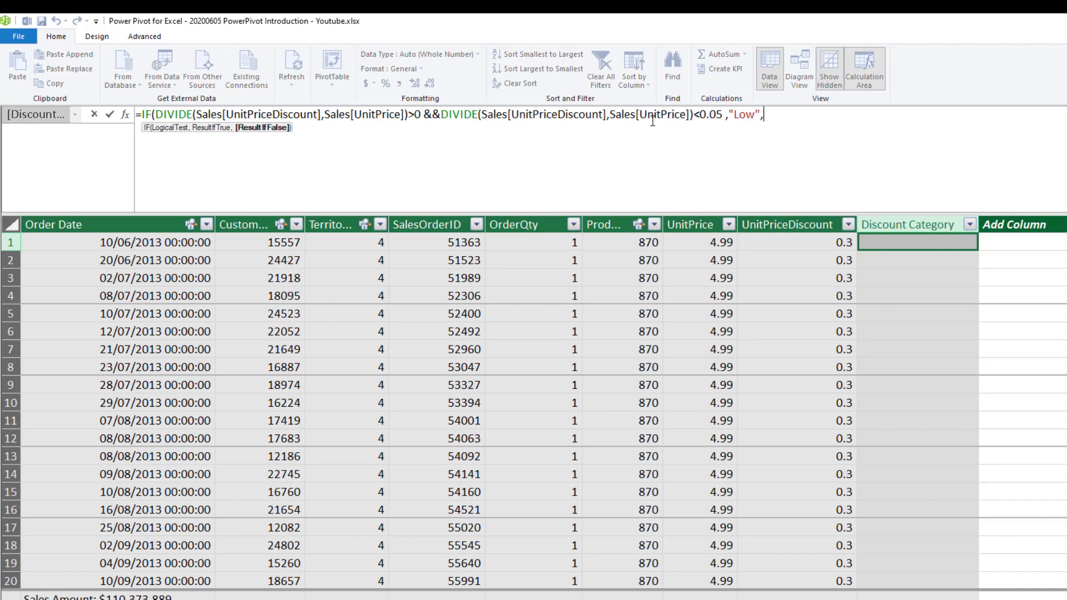
Step: Nest a second IF returning "Medium" when the same DIVIDE ratio is >=0.05 && <0.1
{"action": "type", "text": "if("}
{"action": "key", "text": "ctrl+v"}
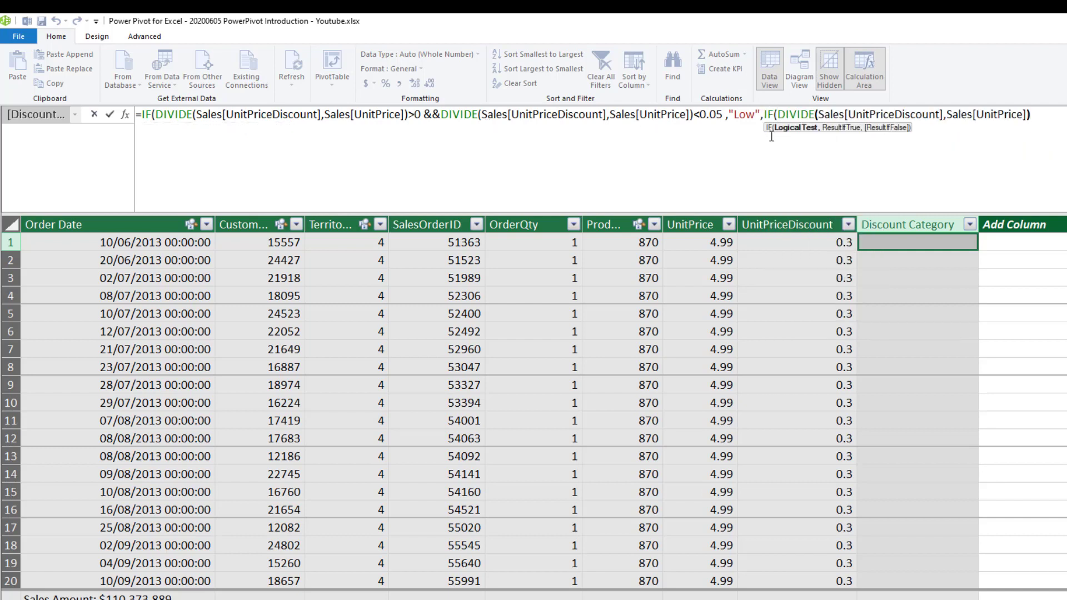
{"action": "type", "text": ">=0.05&&"}
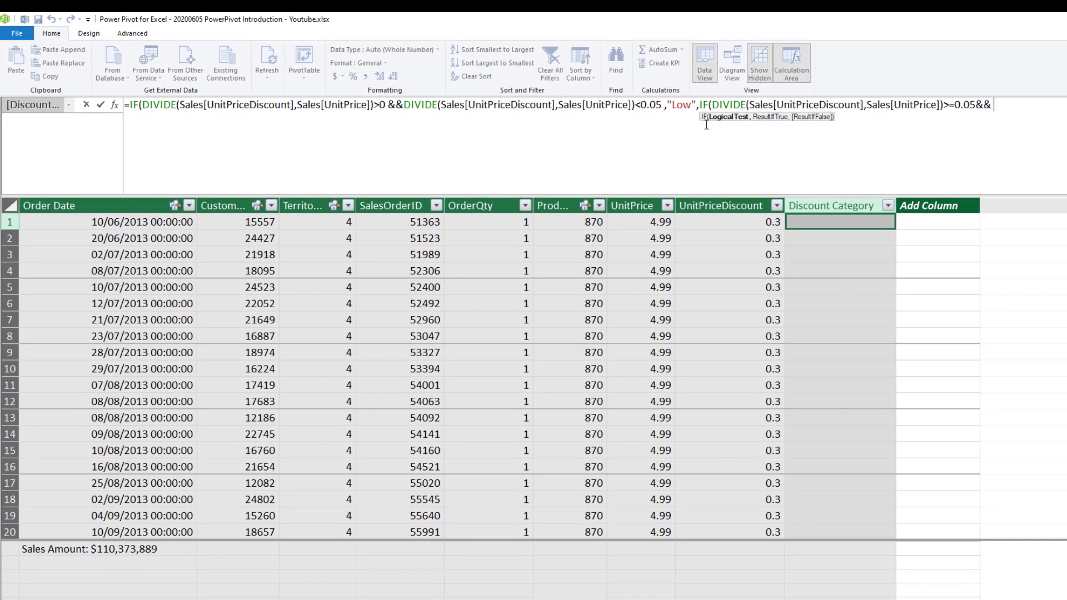
{"action": "type", "text": "DIVIDE(Sales[UnitPriceDiscount],Sales[UnitPrice])"}
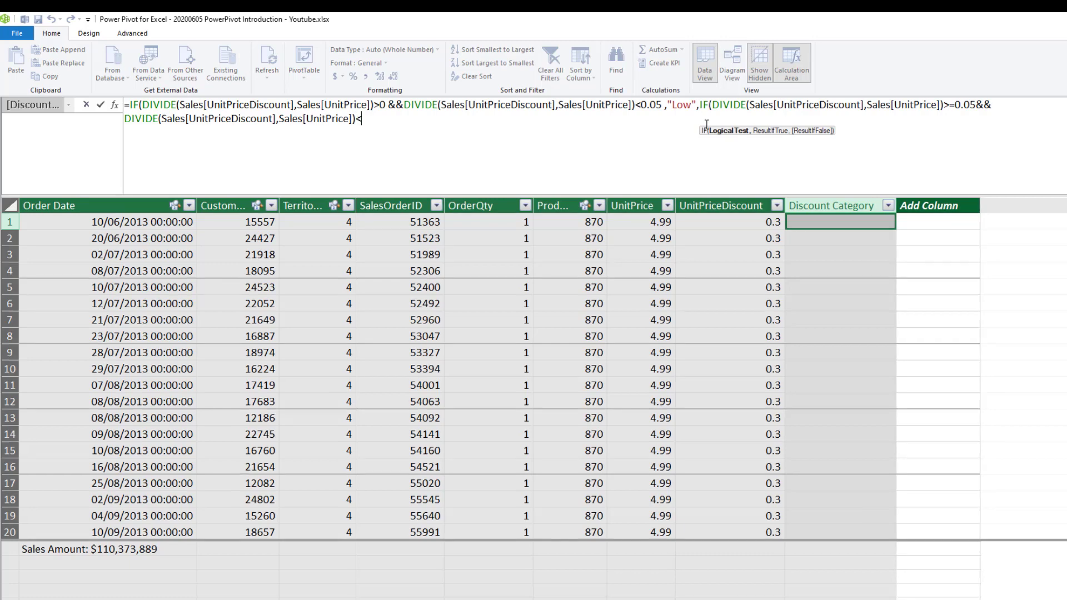
{"action": "type", "text": "<0.1"}
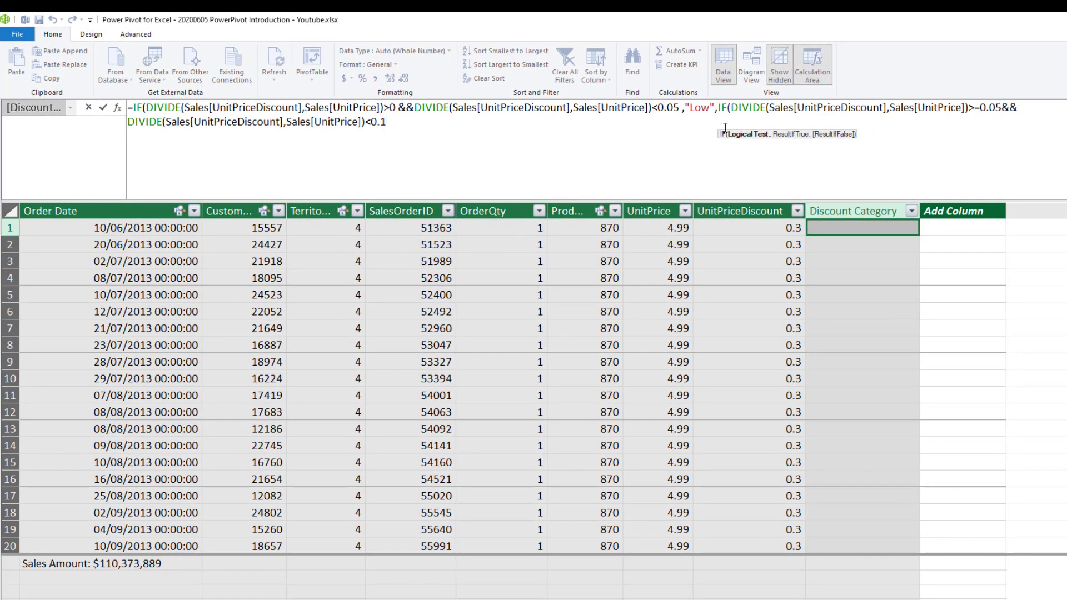
{"action": "type", "text": ",\"Medium\",if"}
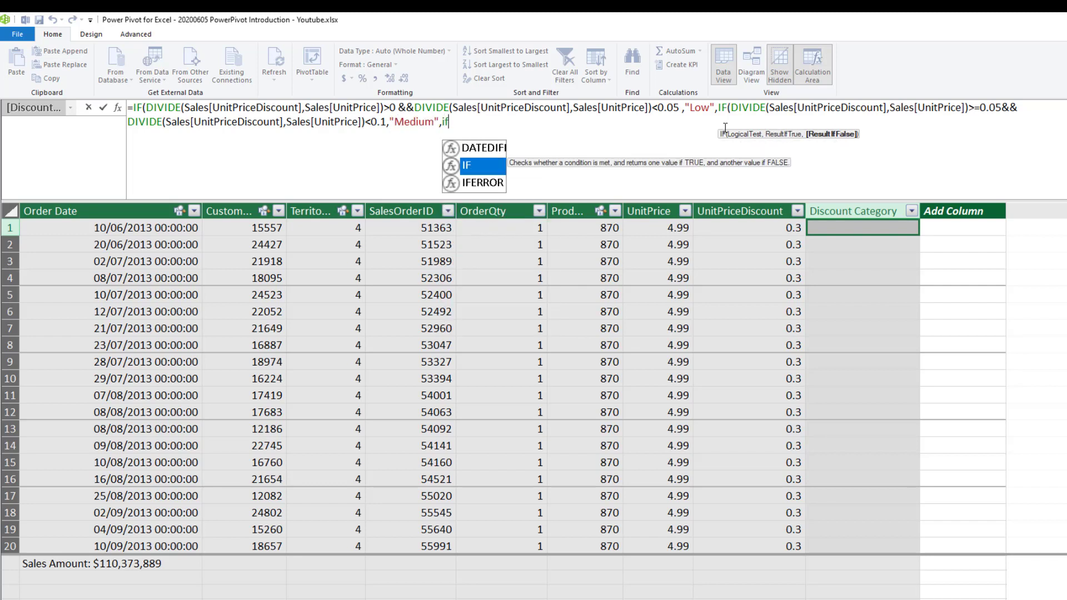
Step: Nest a third IF returning "High" for a DIVIDE ratio >=0.1, otherwise "No Discount", close all parentheses and commit the column formula
{"action": "type", "text": "("}
{"action": "type", "text": "DIVIDE(Sales[UnitPriceDiscount],Sales[UnitPrice])"}
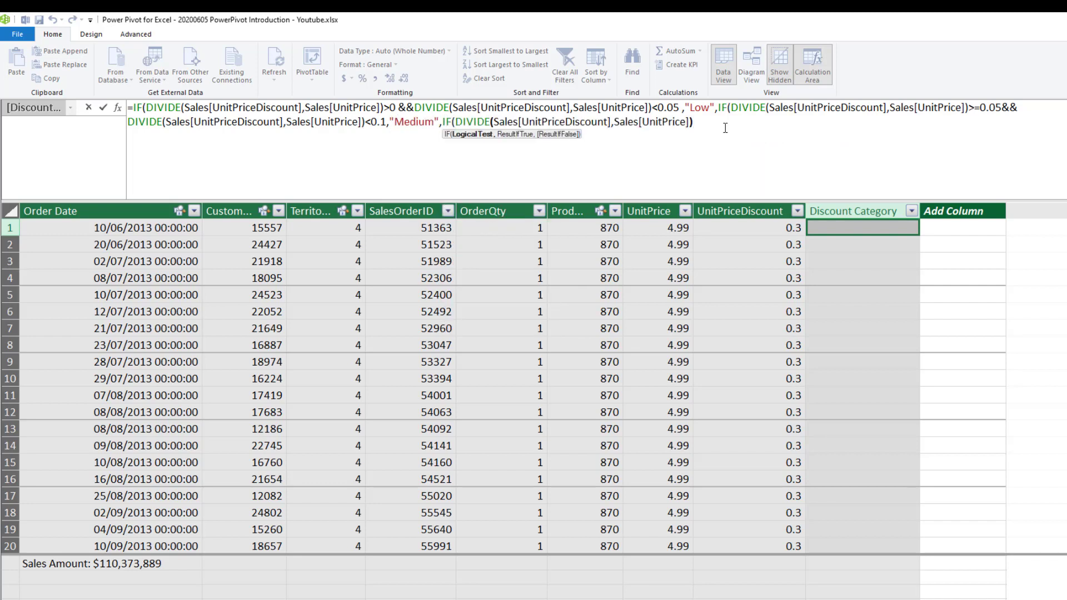
{"action": "type", "text": ">=0.1,\"High\",\""}
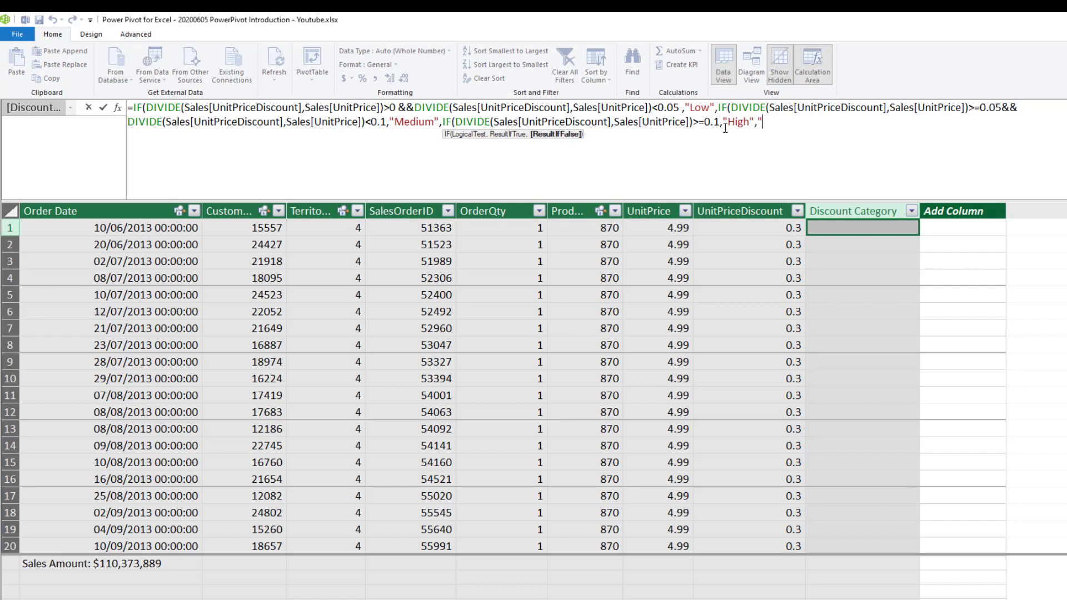
{"action": "type", "text": "n"}
{"action": "key", "text": "BackSpace"}
{"action": "type", "text": "No Discount\")"}
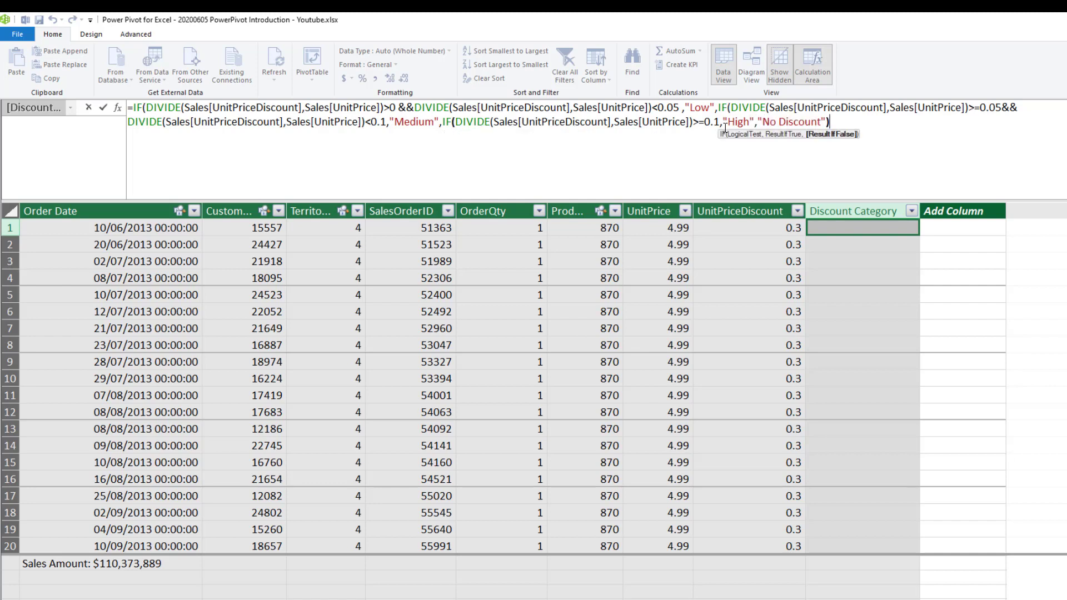
{"action": "type", "text": "))"}
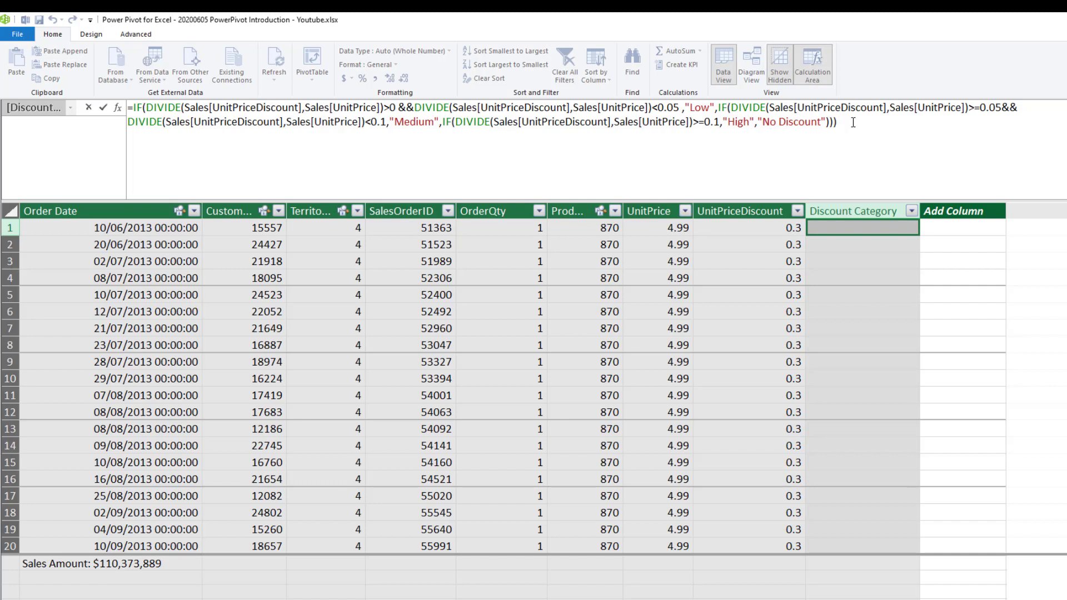
{"action": "key", "text": "Return"}
Step: Check the calculated Discount Category rows and the column's list of distinct values without applying a filter
{"action": "left_click", "coordinate": [877, 257]}
{"action": "scroll", "coordinate": [877, 258], "scroll_direction": "down", "scroll_amount": 1}
{"action": "scroll", "coordinate": [879, 258], "scroll_direction": "up", "scroll_amount": 1}
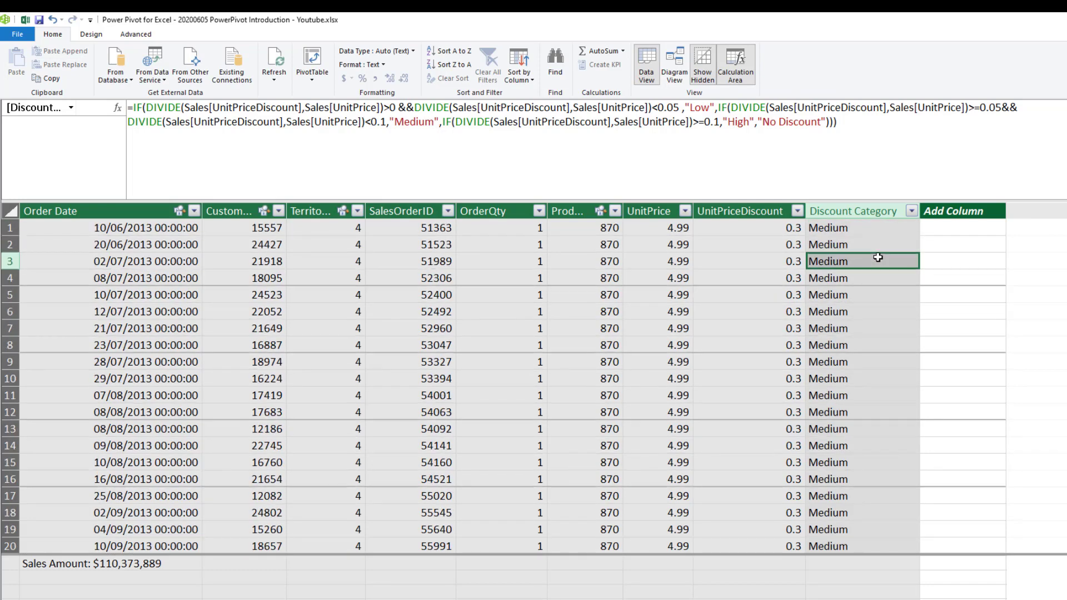
{"action": "left_click", "coordinate": [911, 210]}
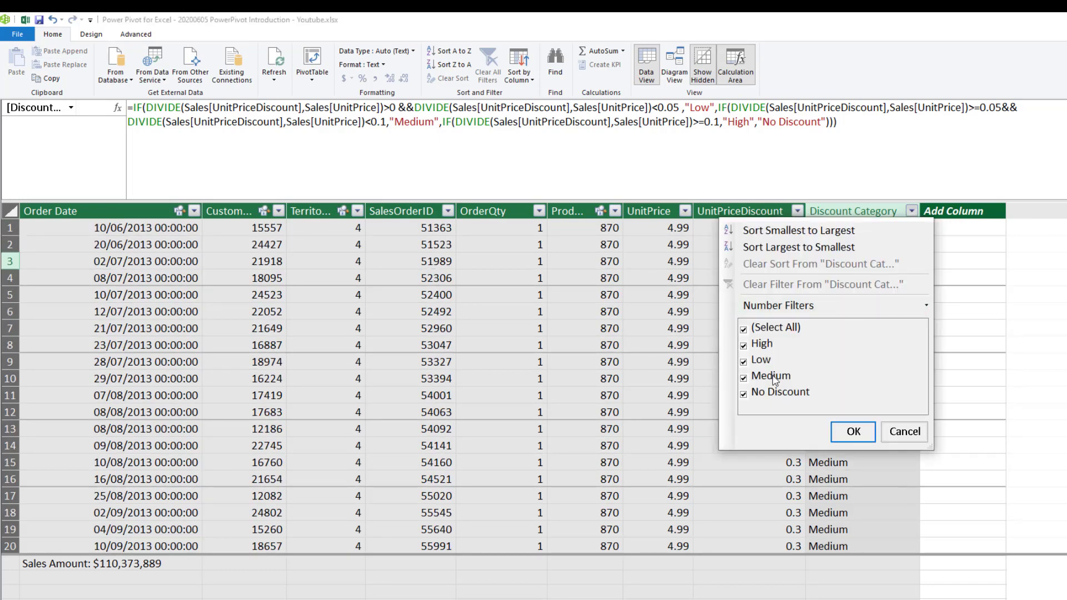
{"action": "left_click", "coordinate": [905, 432]}
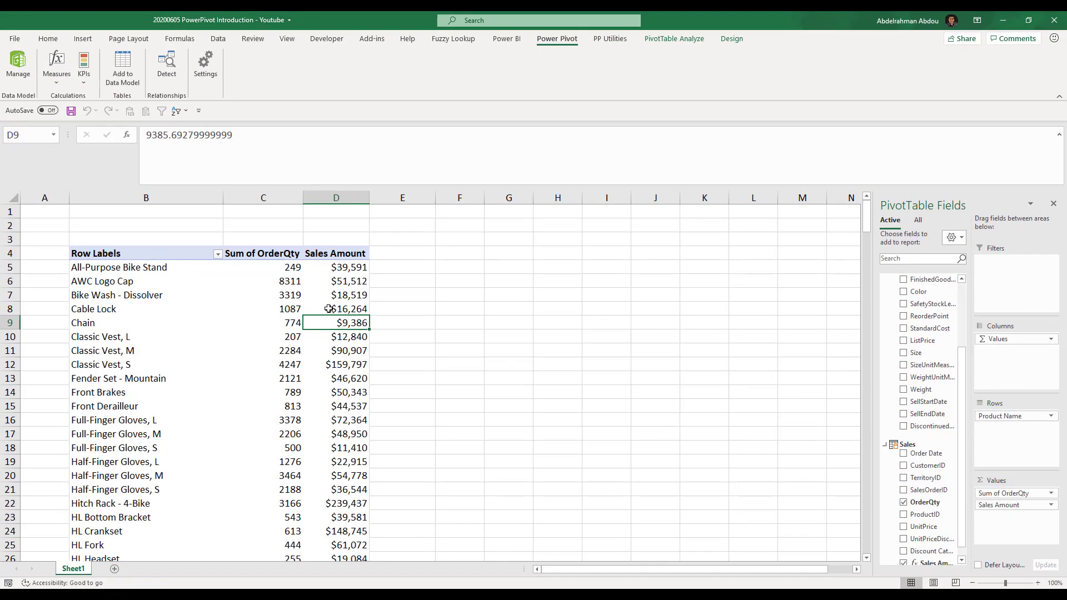
Step: Return to the Excel workbook, add the Sales table's Discount Category field as a slicer, and place it beside the PivotTable around columns F and G
{"action": "left_click", "coordinate": [330, 309]}
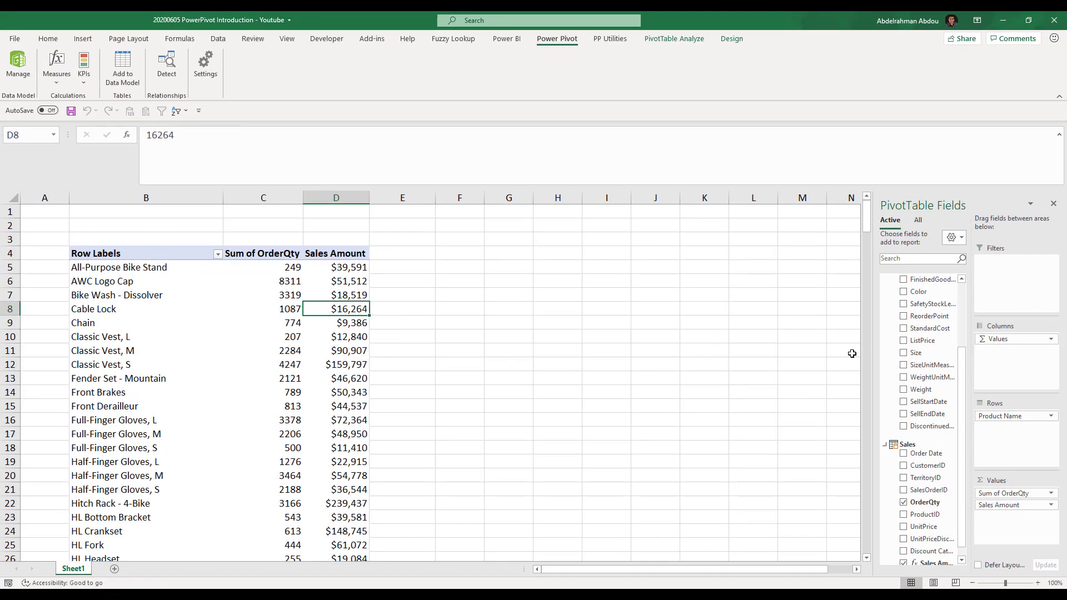
{"action": "scroll", "coordinate": [948, 414], "scroll_direction": "down", "scroll_amount": 1}
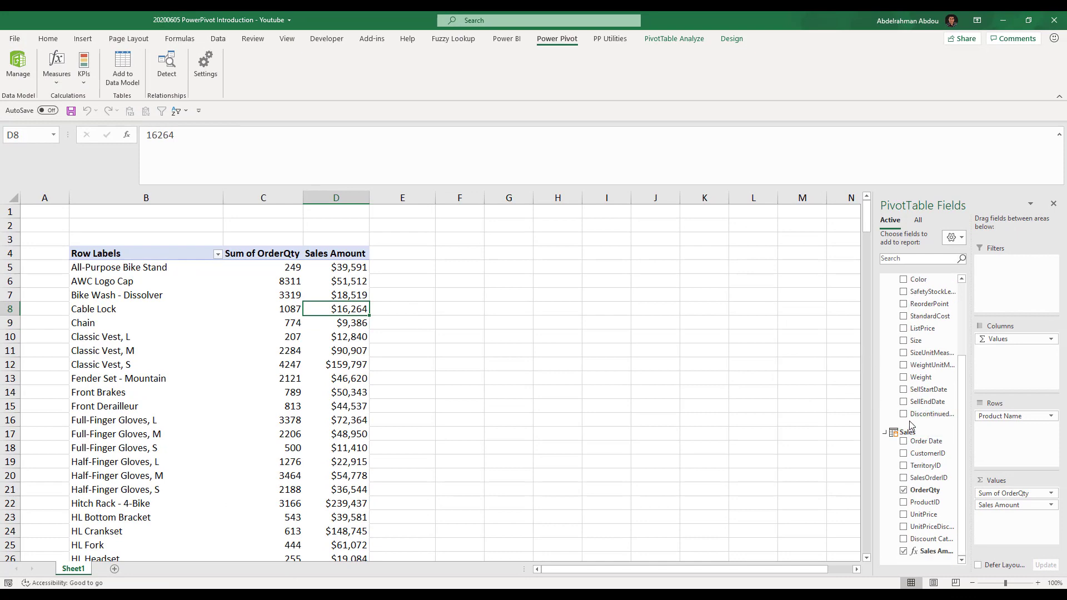
{"action": "scroll", "coordinate": [946, 418], "scroll_direction": "up", "scroll_amount": 2}
{"action": "scroll", "coordinate": [929, 410], "scroll_direction": "down", "scroll_amount": 2}
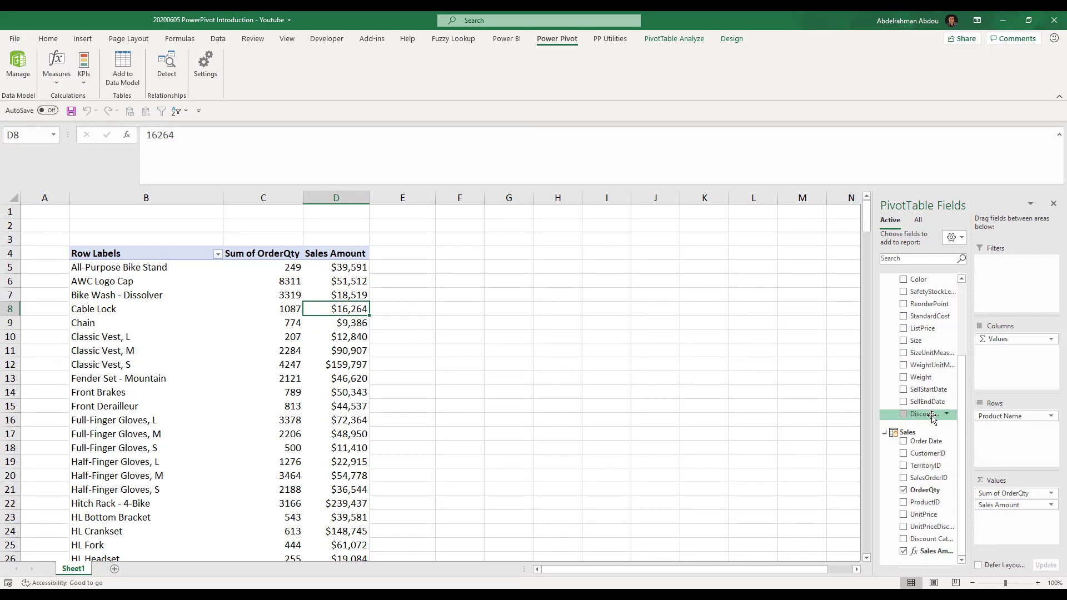
{"action": "right_click", "coordinate": [917, 542]}
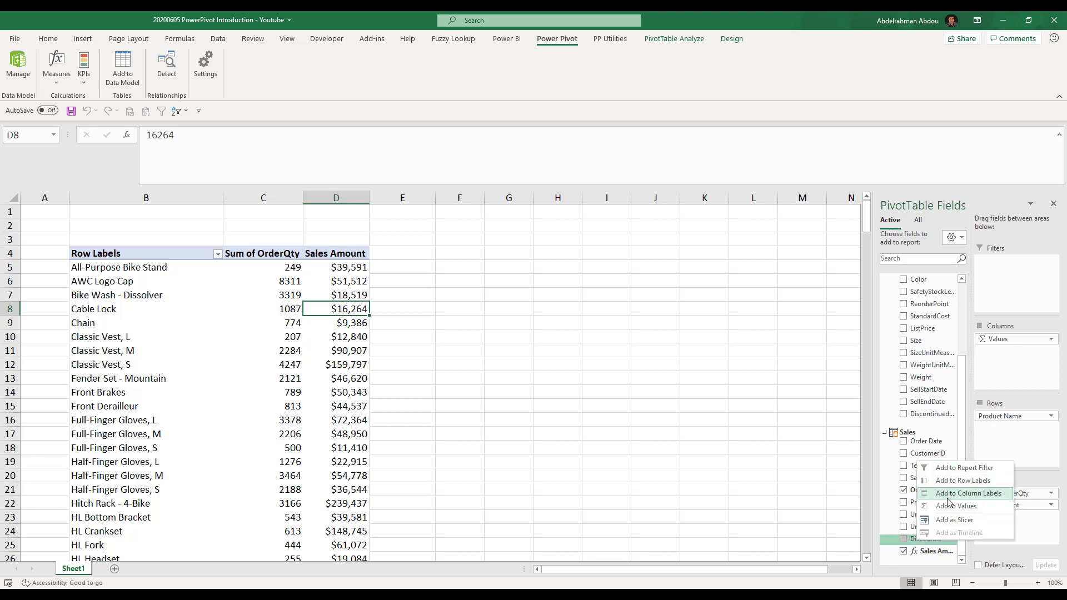
{"action": "left_click", "coordinate": [859, 482]}
{"action": "left_click_drag", "start_coordinate": [442, 323], "coordinate": [477, 218]}
Step: Filter the PivotTable with the Discount Category slicer by High, Low, Medium and No Discount in turn
{"action": "left_click", "coordinate": [467, 236]}
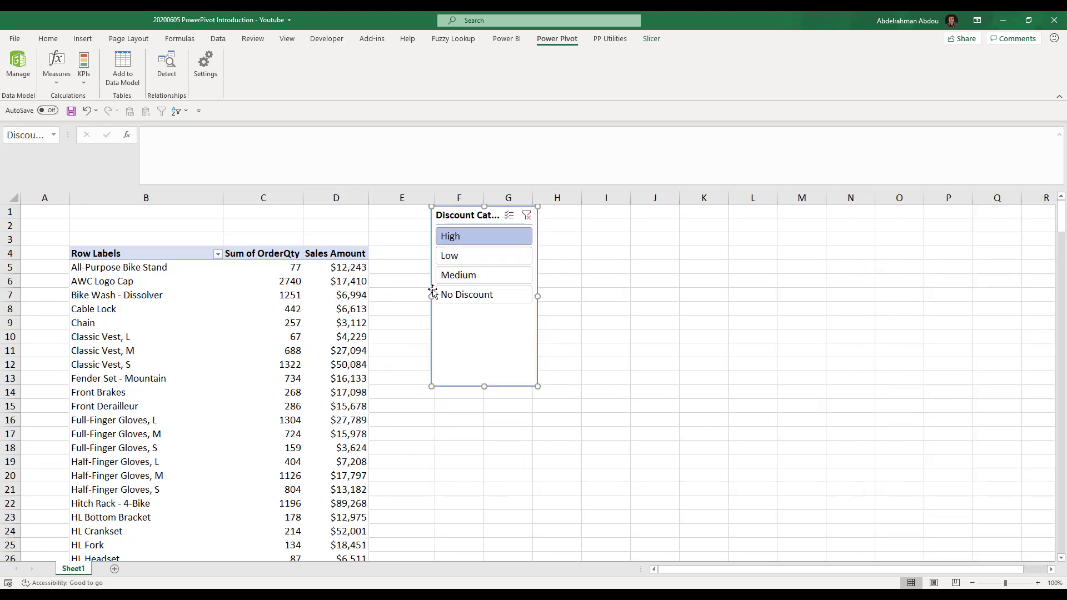
{"action": "left_click", "coordinate": [489, 257]}
{"action": "left_click", "coordinate": [488, 273]}
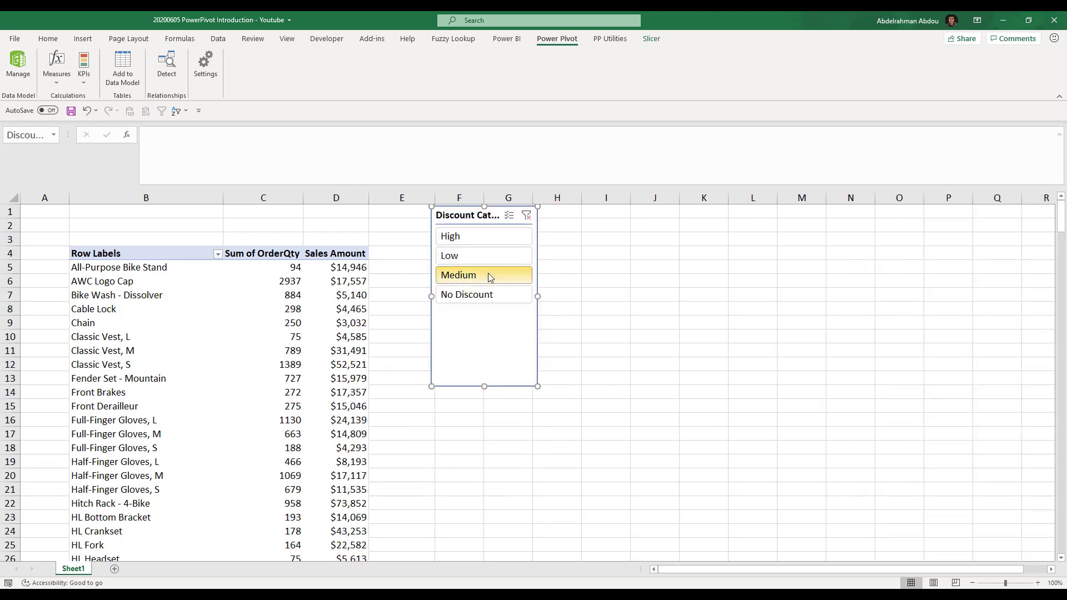
{"action": "left_click", "coordinate": [486, 297]}
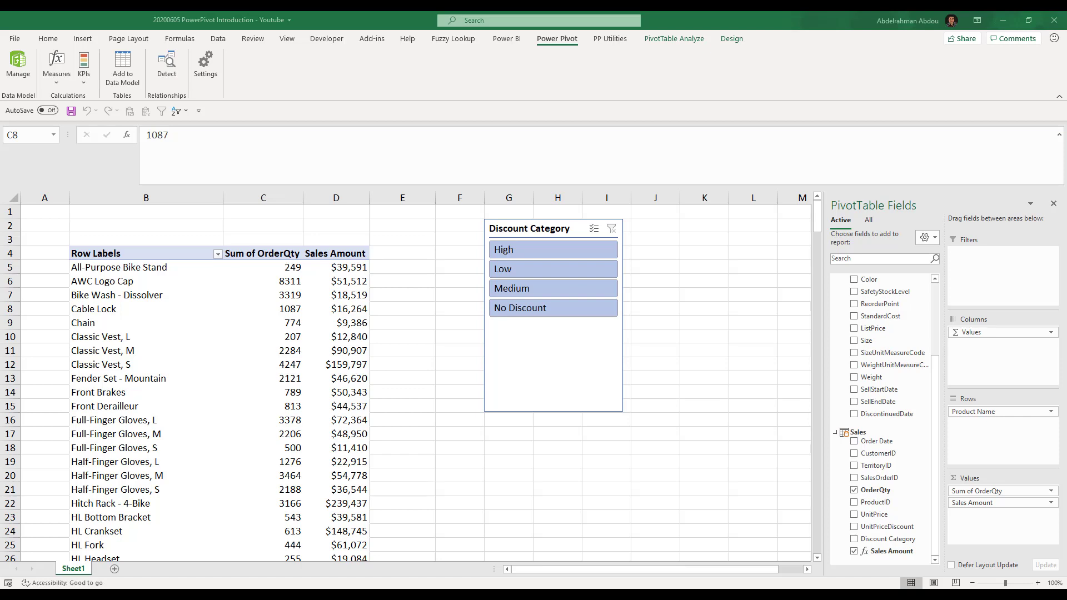
Step: Compare Cable Lock's Sum of OrderQty and Sales Amount cells, look at the measure creation options, and examine the Sum of OrderQty heading
{"action": "left_click", "coordinate": [279, 310]}
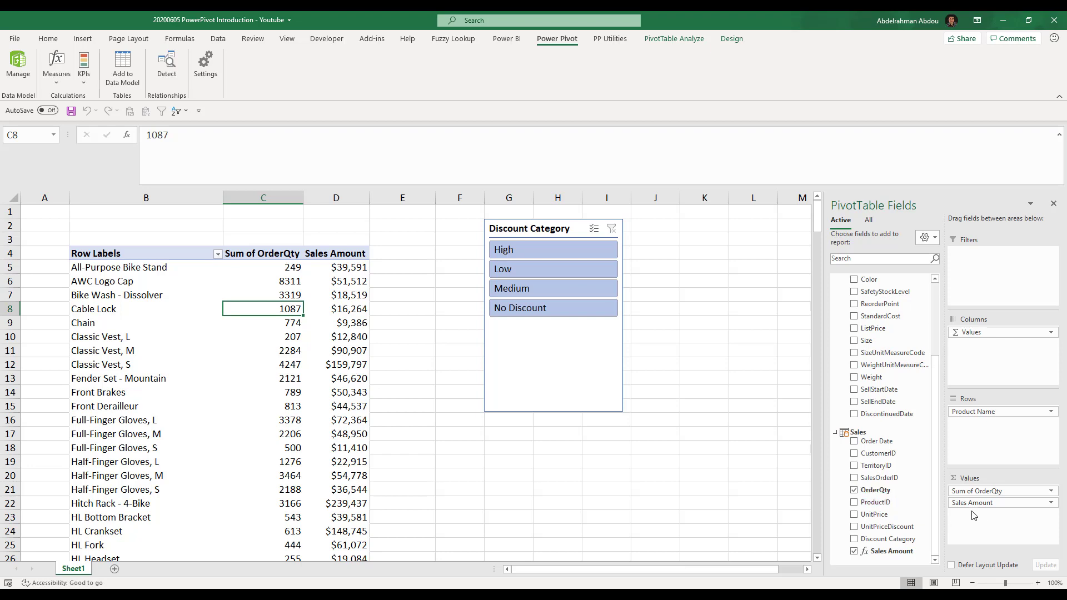
{"action": "left_click", "coordinate": [323, 309]}
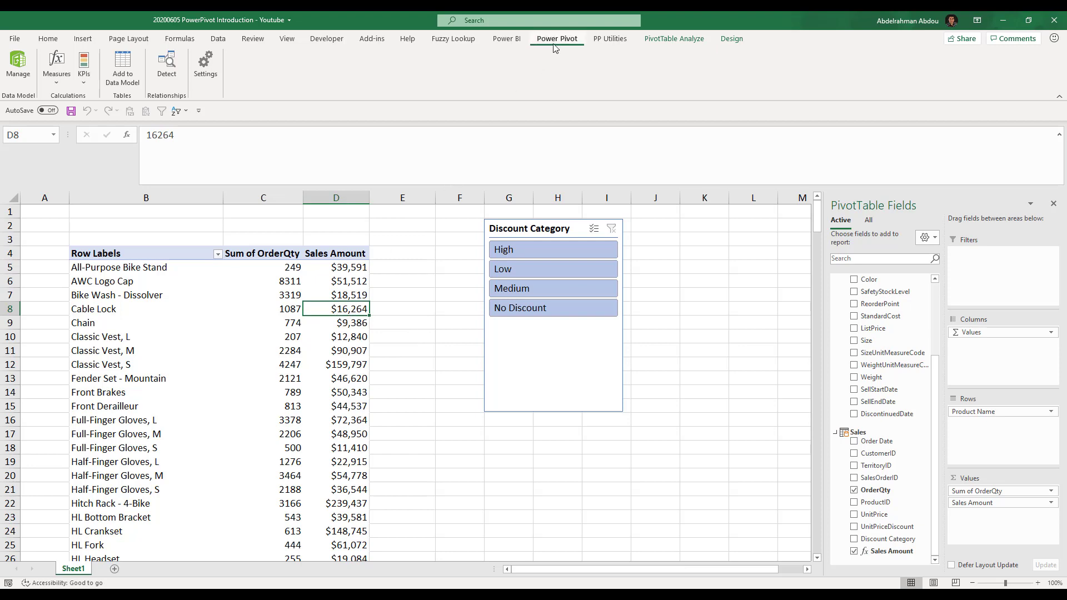
{"action": "left_click", "coordinate": [66, 85]}
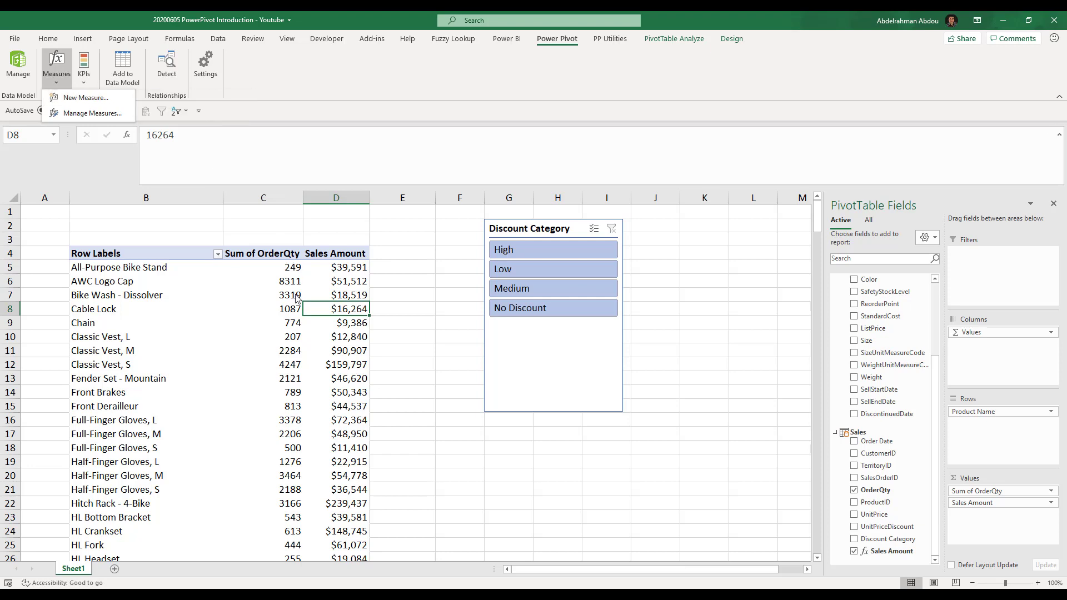
{"action": "left_click", "coordinate": [333, 312]}
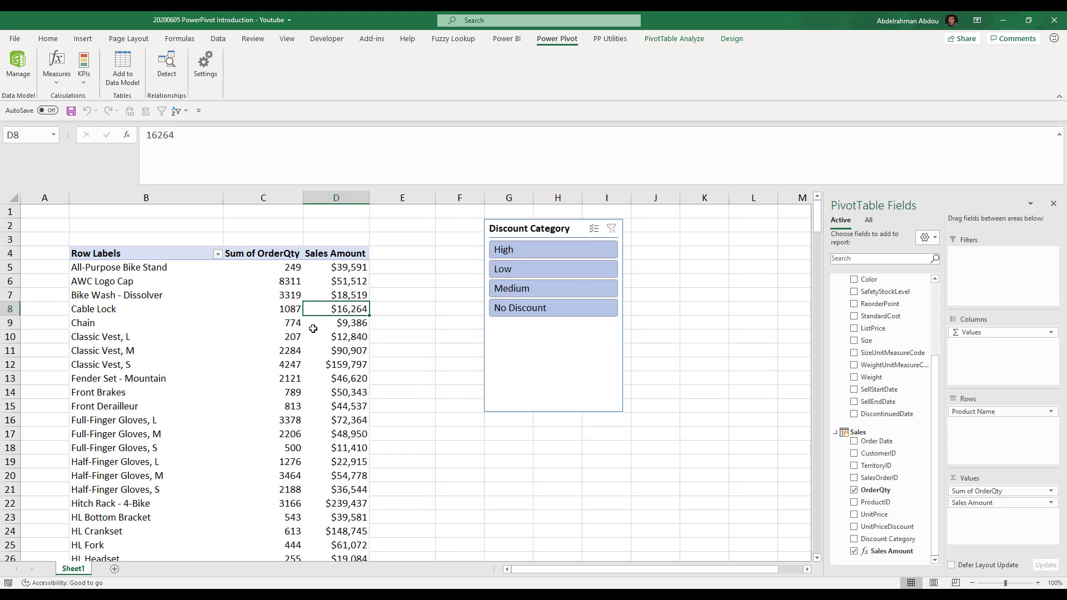
{"action": "left_click", "coordinate": [266, 310]}
{"action": "left_click", "coordinate": [334, 312]}
{"action": "left_click", "coordinate": [257, 250]}
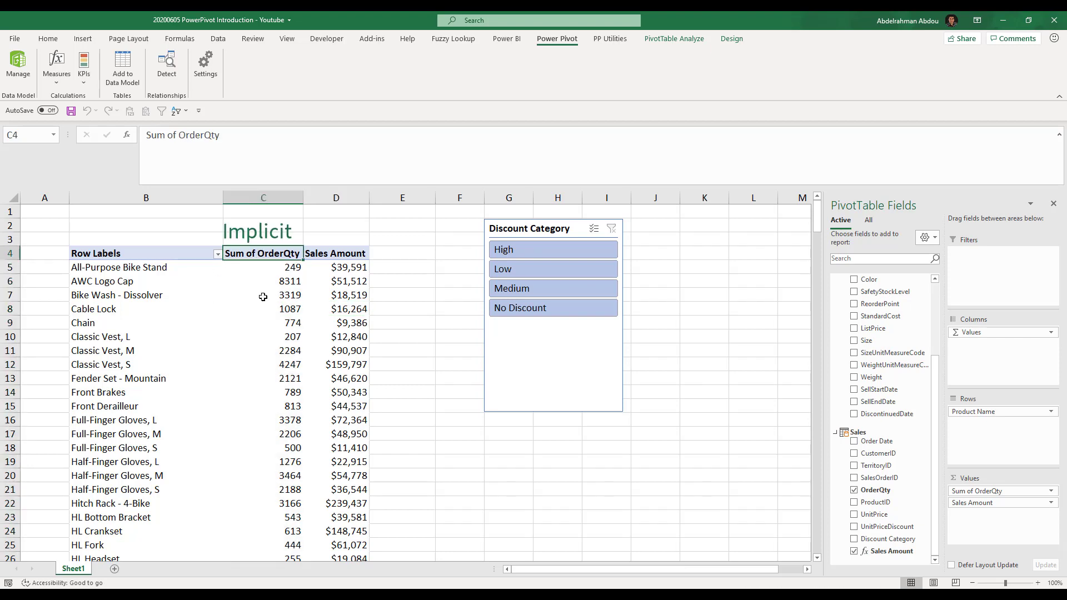
Step: Compare the Sales Amount and Sum of OrderQty cells for All-Purpose Bike Stand and AWC Logo Cap
{"action": "left_click", "coordinate": [332, 267]}
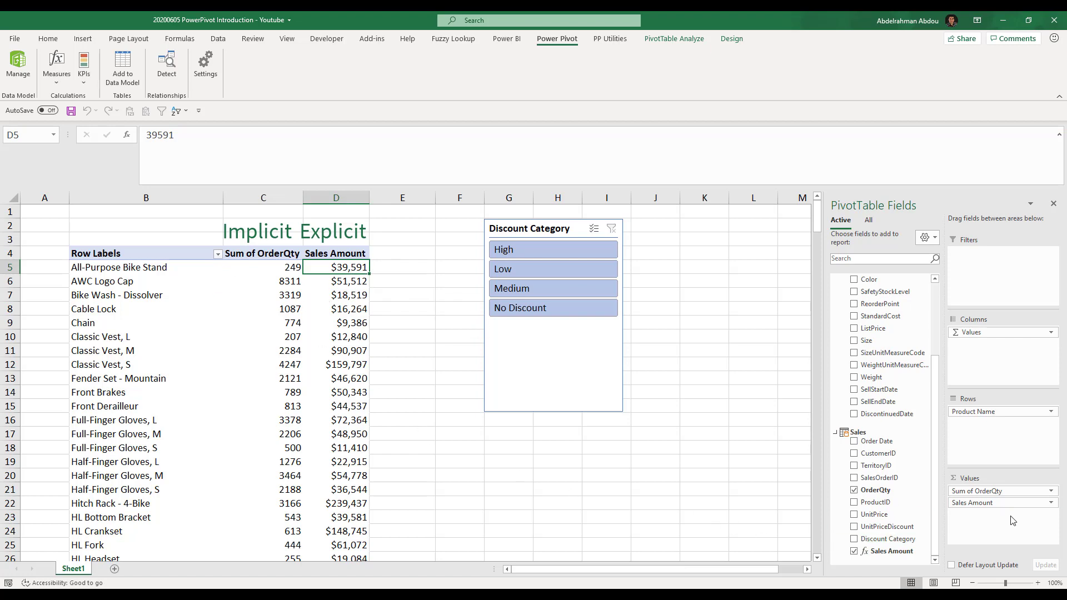
{"action": "key", "text": "Left"}
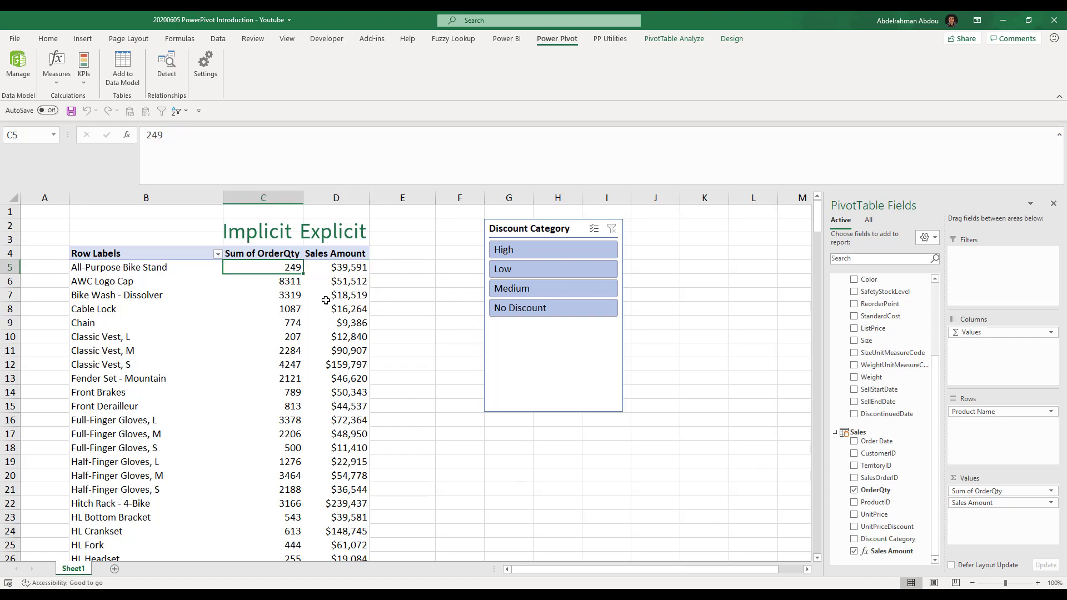
{"action": "left_click", "coordinate": [354, 281]}
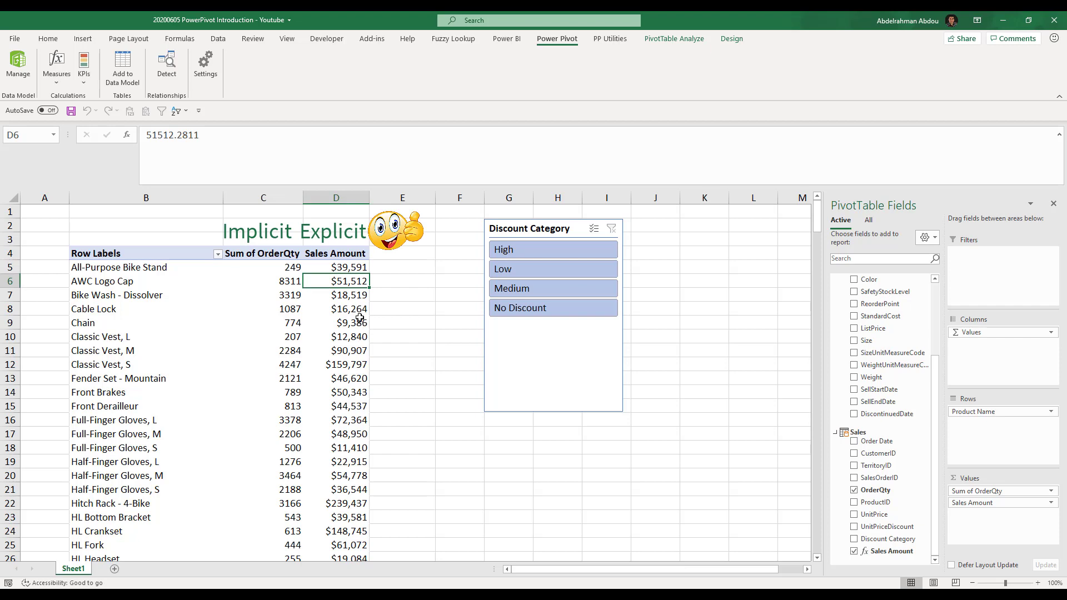
{"action": "mouse_move", "coordinate": [360, 318]}
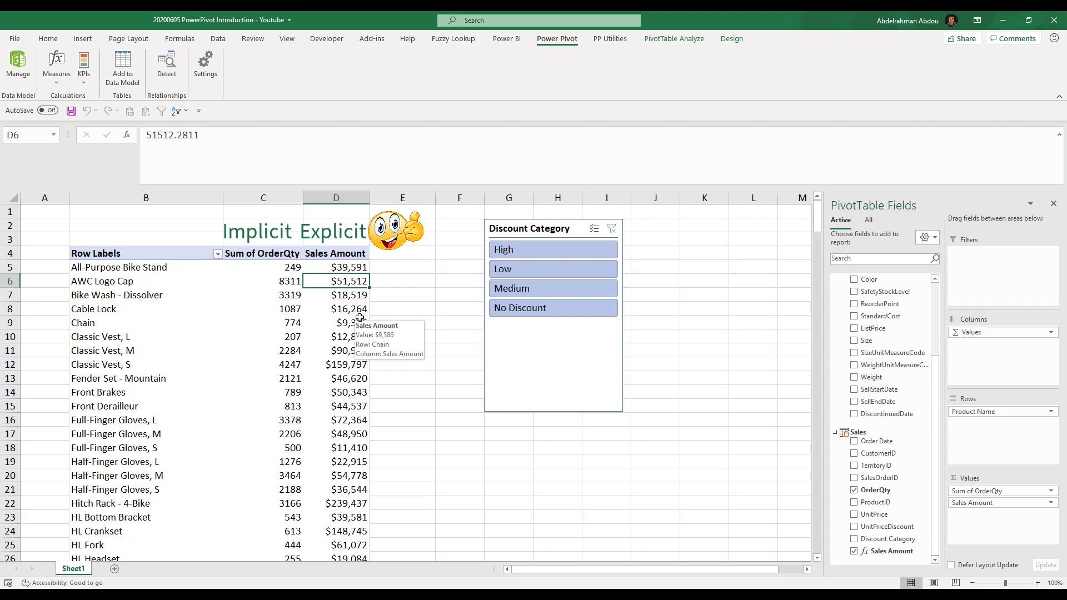
{"action": "key", "text": "Left"}
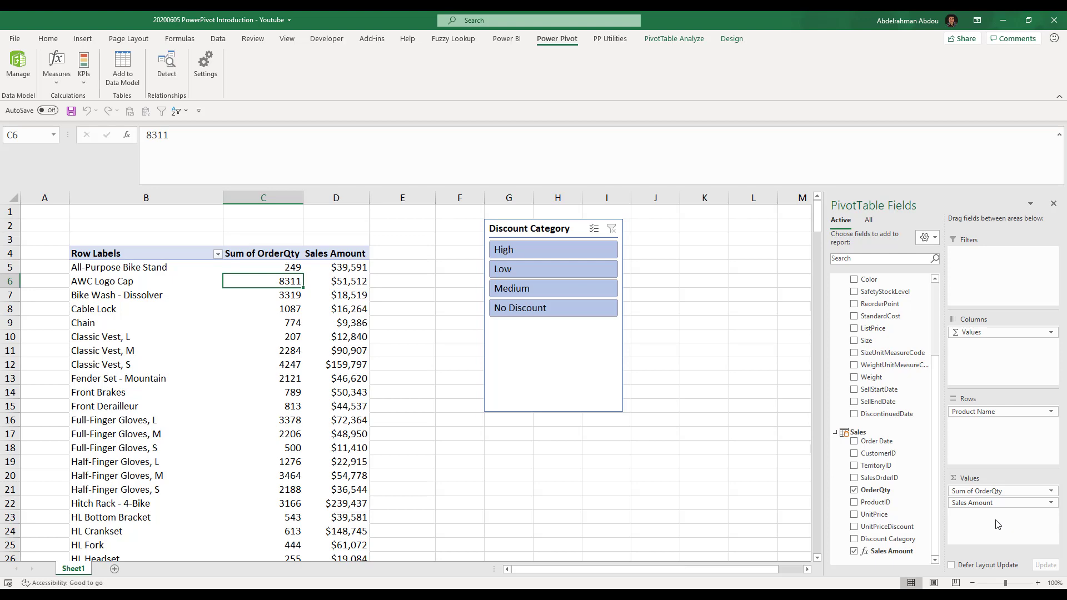
Step: Review the summarize-by and show-values-as options in the Sum of OrderQty value field settings without changing them
{"action": "scroll", "coordinate": [359, 381], "scroll_direction": "down", "scroll_amount": 2}
{"action": "scroll", "coordinate": [350, 378], "scroll_direction": "up", "scroll_amount": 2}
{"action": "left_click", "coordinate": [1025, 491]}
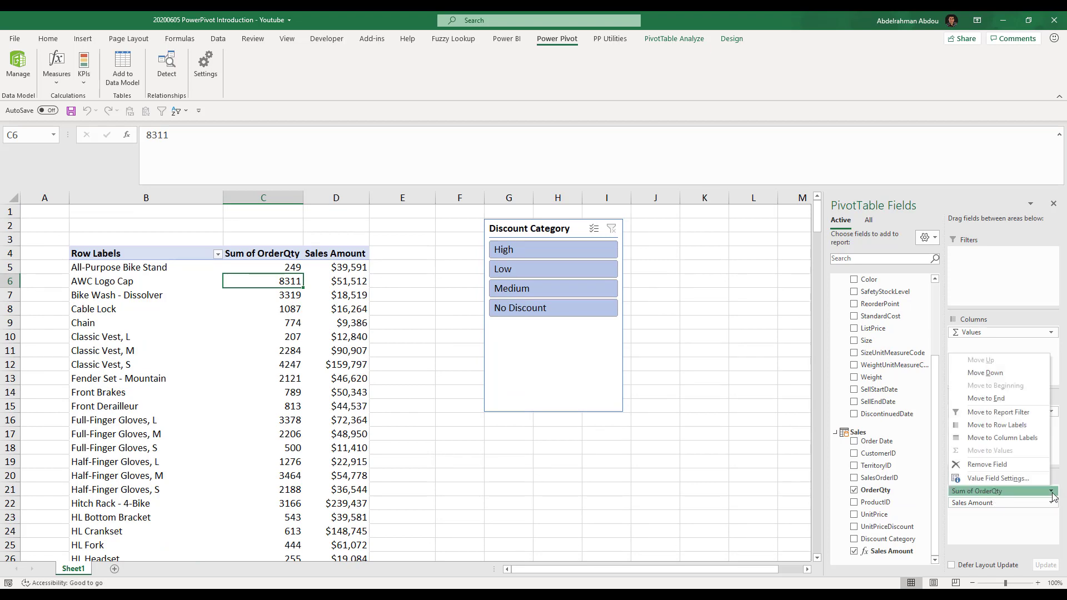
{"action": "left_click", "coordinate": [1022, 478]}
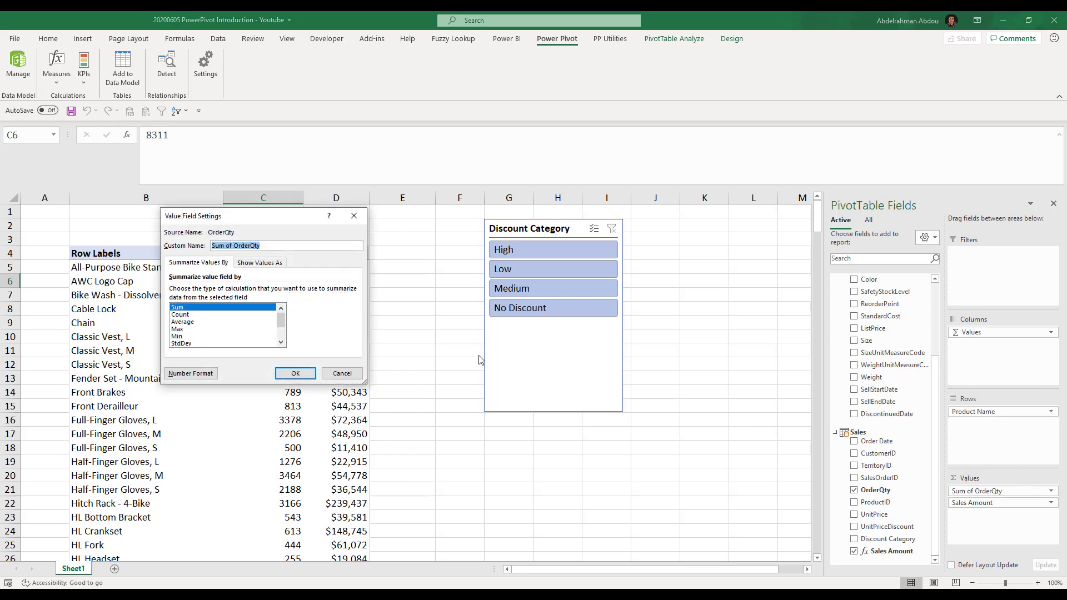
{"action": "left_click_drag", "start_coordinate": [284, 328], "coordinate": [272, 309]}
{"action": "scroll", "coordinate": [213, 333], "scroll_direction": "down", "scroll_amount": 2}
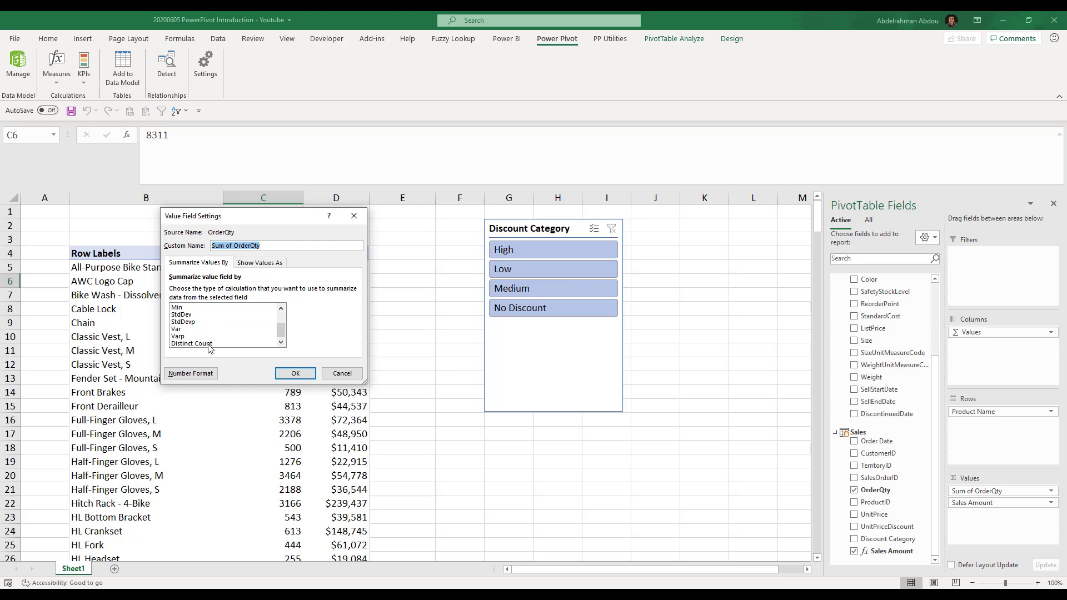
{"action": "left_click", "coordinate": [262, 264]}
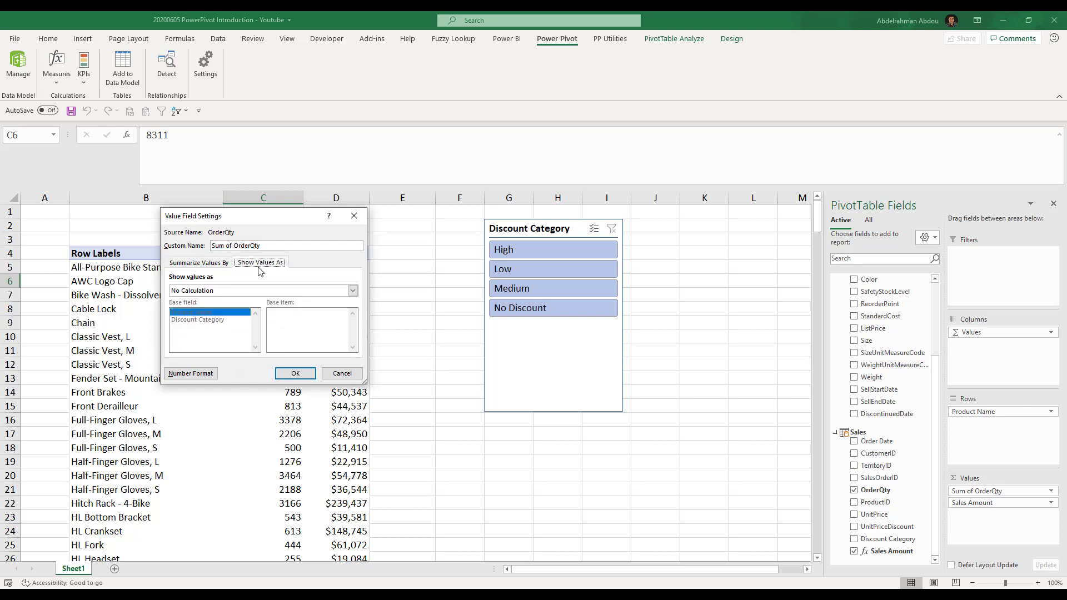
{"action": "left_click", "coordinate": [280, 291]}
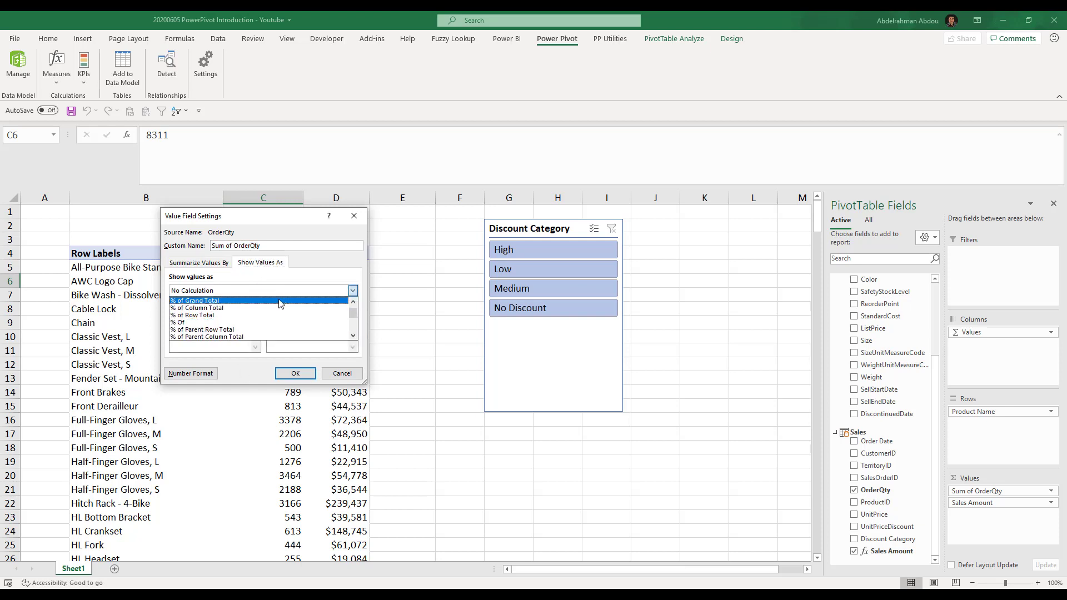
{"action": "left_click", "coordinate": [272, 269]}
{"action": "left_click", "coordinate": [209, 263]}
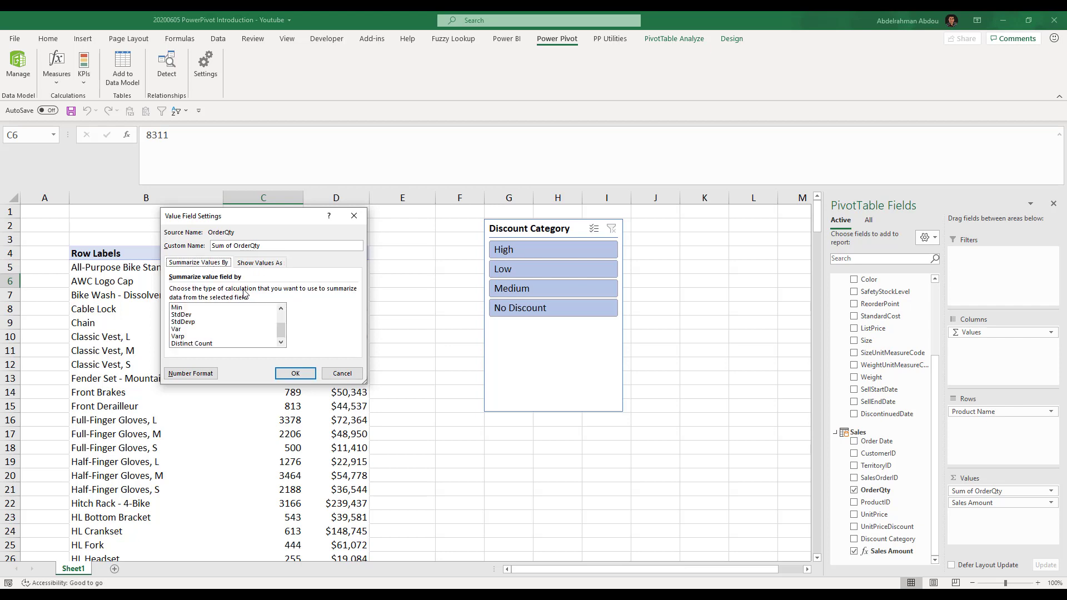
{"action": "left_click", "coordinate": [347, 376]}
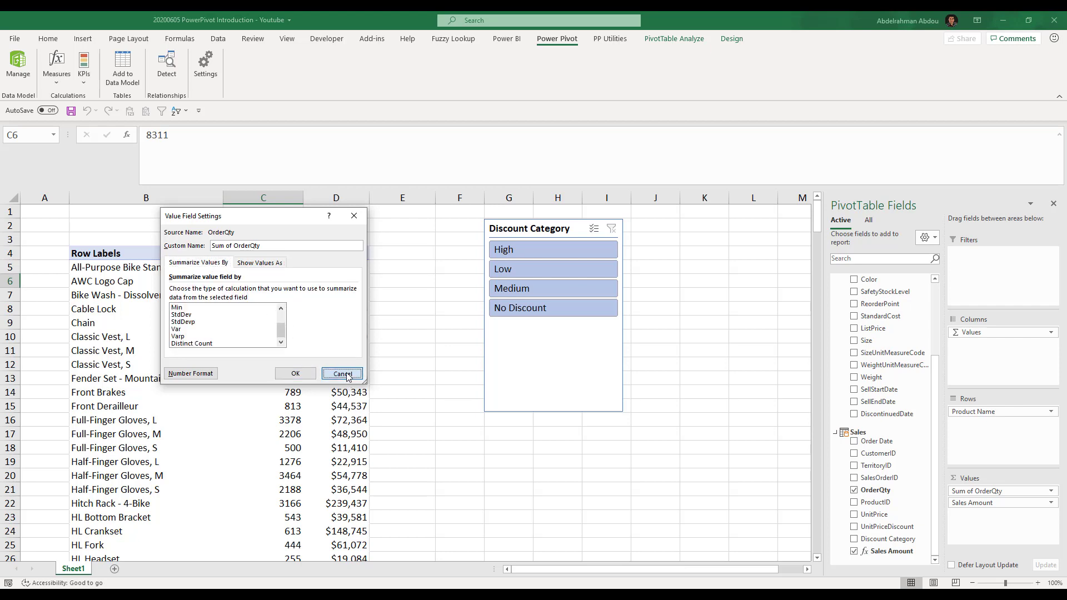
{"action": "scroll", "coordinate": [250, 333], "scroll_direction": "up", "scroll_amount": 2}
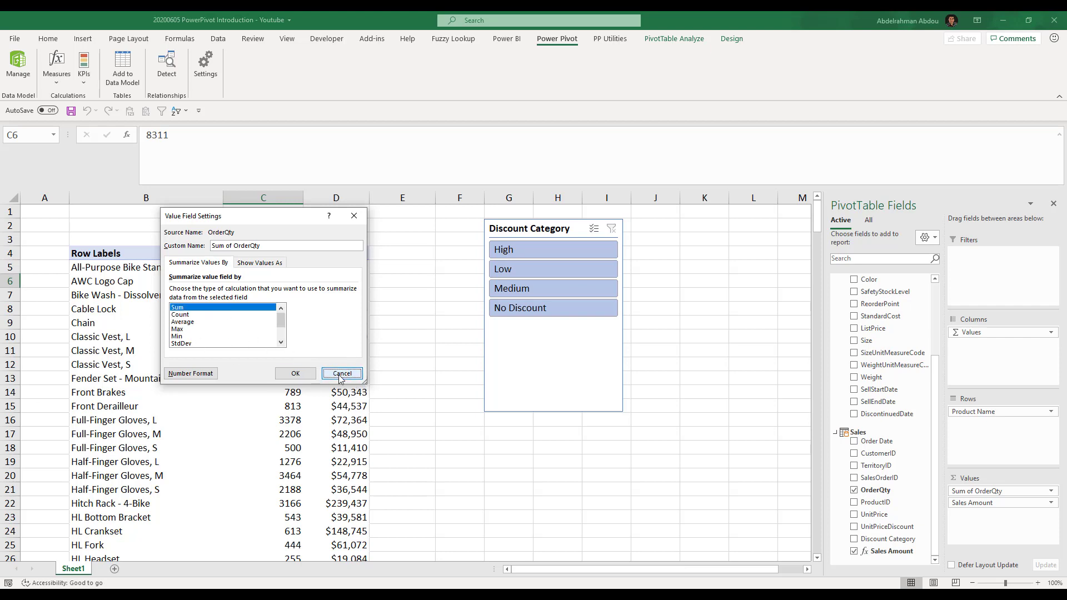
{"action": "left_click", "coordinate": [341, 377]}
Step: Format the Sum of OrderQty grand total cell with a thousands separator and no decimal places
{"action": "scroll", "coordinate": [267, 336], "scroll_direction": "down", "scroll_amount": 1}
{"action": "left_click", "coordinate": [269, 338]}
{"action": "key", "text": "ctrl+Down"}
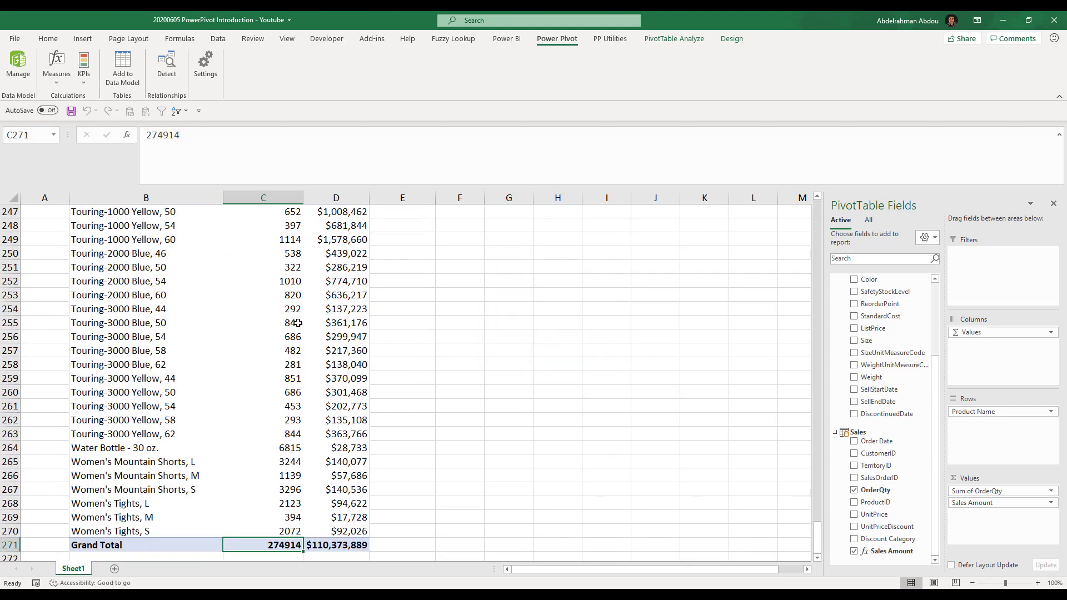
{"action": "scroll", "coordinate": [268, 395], "scroll_direction": "down", "scroll_amount": 2}
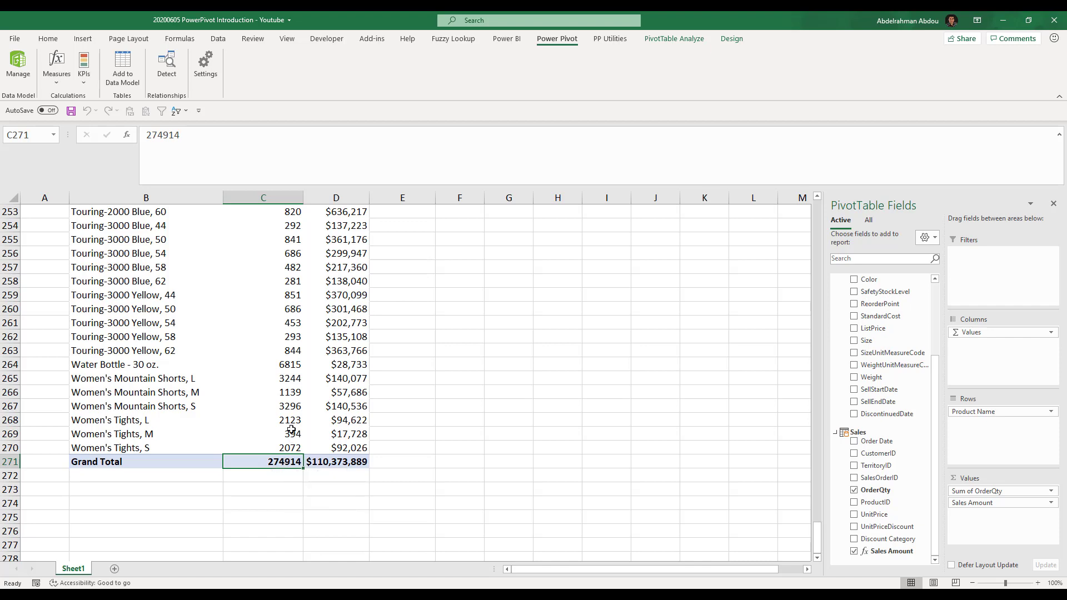
{"action": "left_click", "coordinate": [48, 38]}
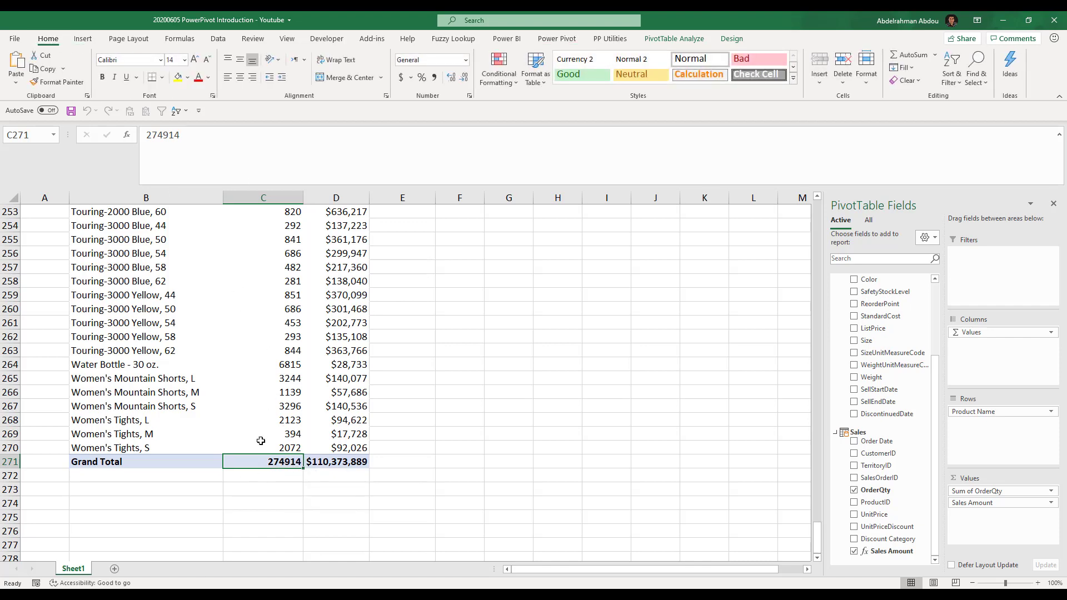
{"action": "left_click", "coordinate": [433, 80]}
{"action": "left_click", "coordinate": [460, 82]}
{"action": "left_click", "coordinate": [461, 81]}
{"action": "left_click", "coordinate": [267, 450]}
{"action": "left_click", "coordinate": [274, 462]}
{"action": "left_click", "coordinate": [286, 447]}
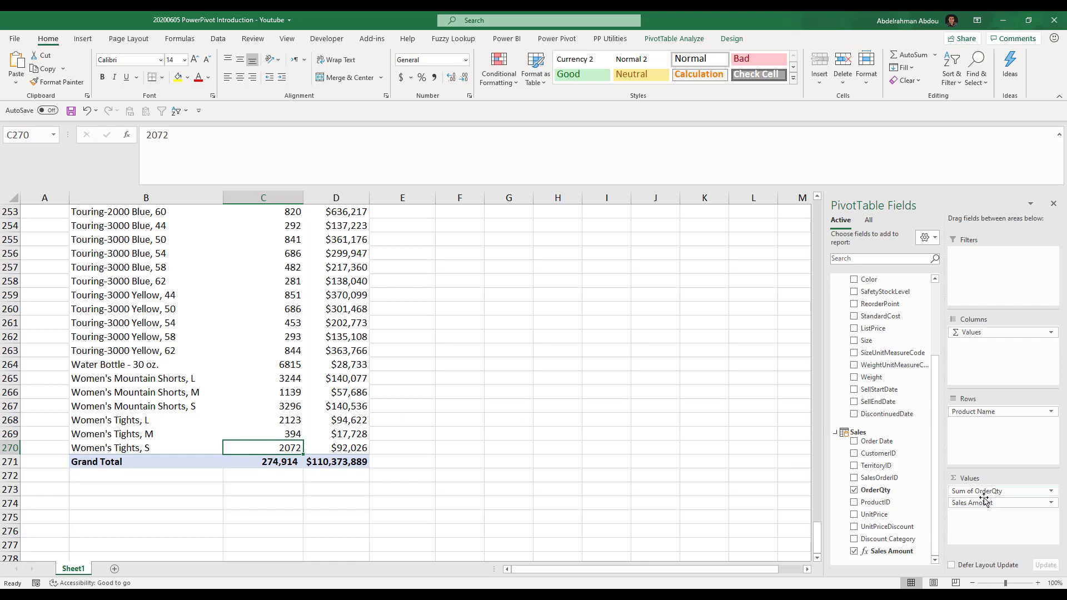
Step: Remove Sum of OrderQty from the PivotTable values, add OrderQty back below Sales Amount, and check its grand total's formatting
{"action": "left_click_drag", "start_coordinate": [987, 498], "coordinate": [664, 484]}
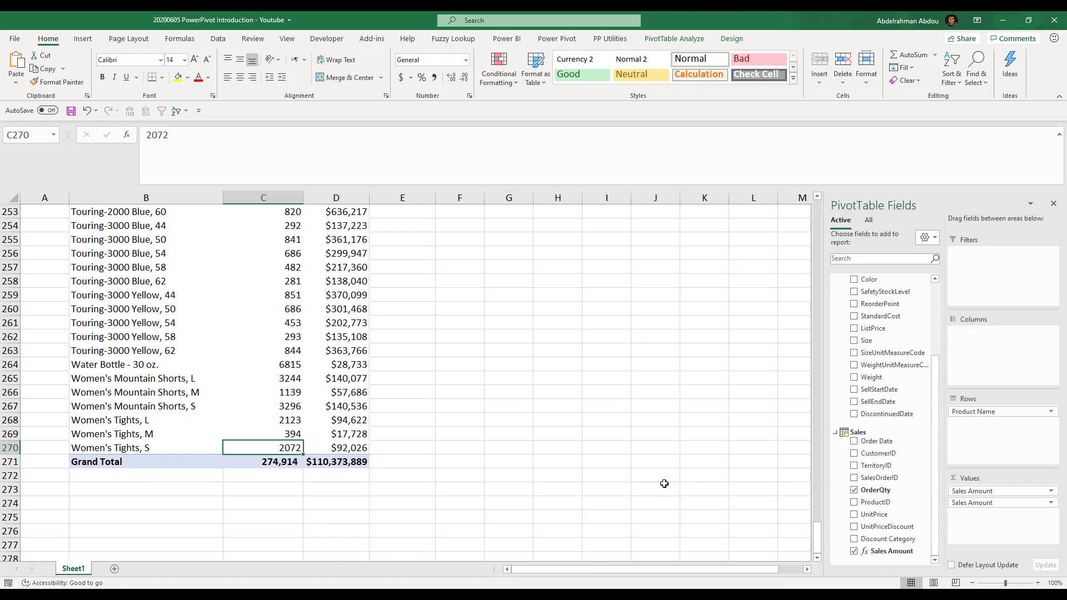
{"action": "left_click_drag", "start_coordinate": [878, 491], "coordinate": [984, 509]}
{"action": "left_click", "coordinate": [340, 462]}
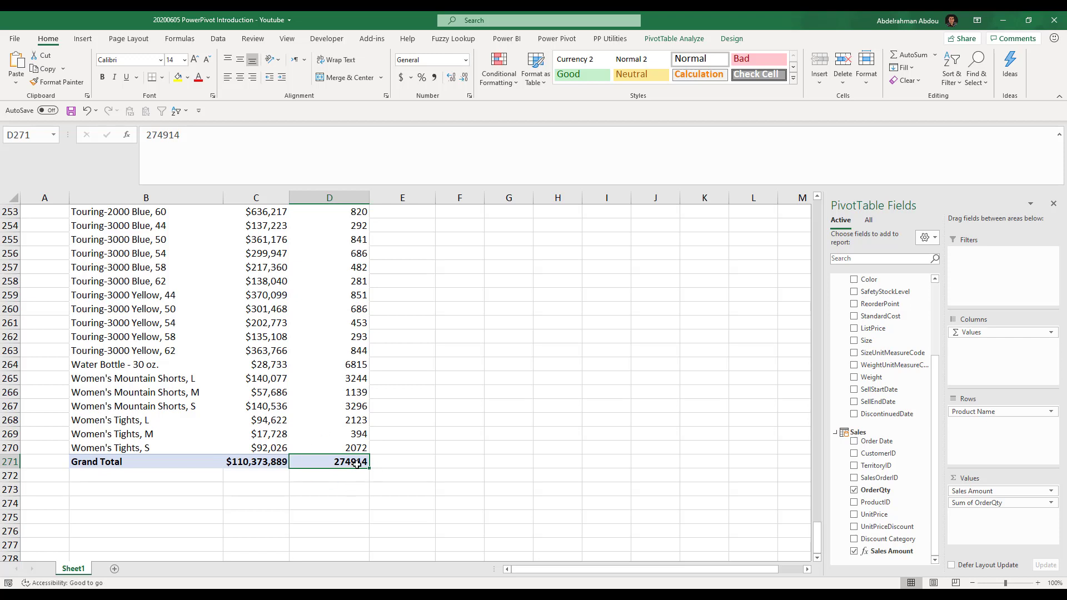
{"action": "mouse_move", "coordinate": [341, 461]}
{"action": "left_click", "coordinate": [254, 420]}
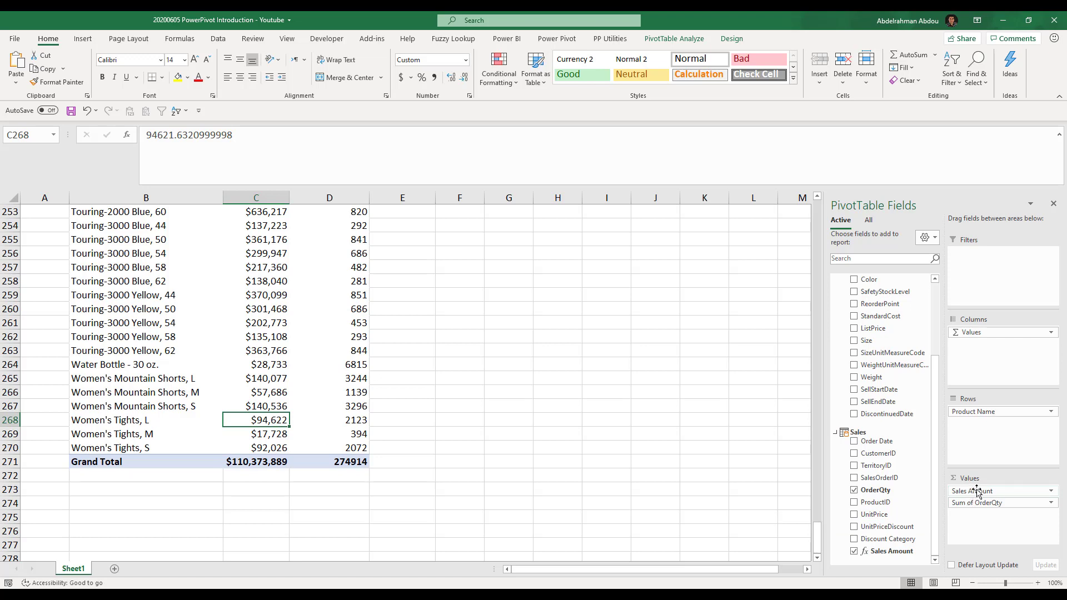
Step: Remove Sales Amount from the PivotTable values, add it back below Sum of OrderQty, and check its grand total's formatting
{"action": "left_click_drag", "start_coordinate": [977, 491], "coordinate": [624, 458]}
{"action": "left_click_drag", "start_coordinate": [879, 552], "coordinate": [974, 528]}
{"action": "left_click", "coordinate": [336, 462]}
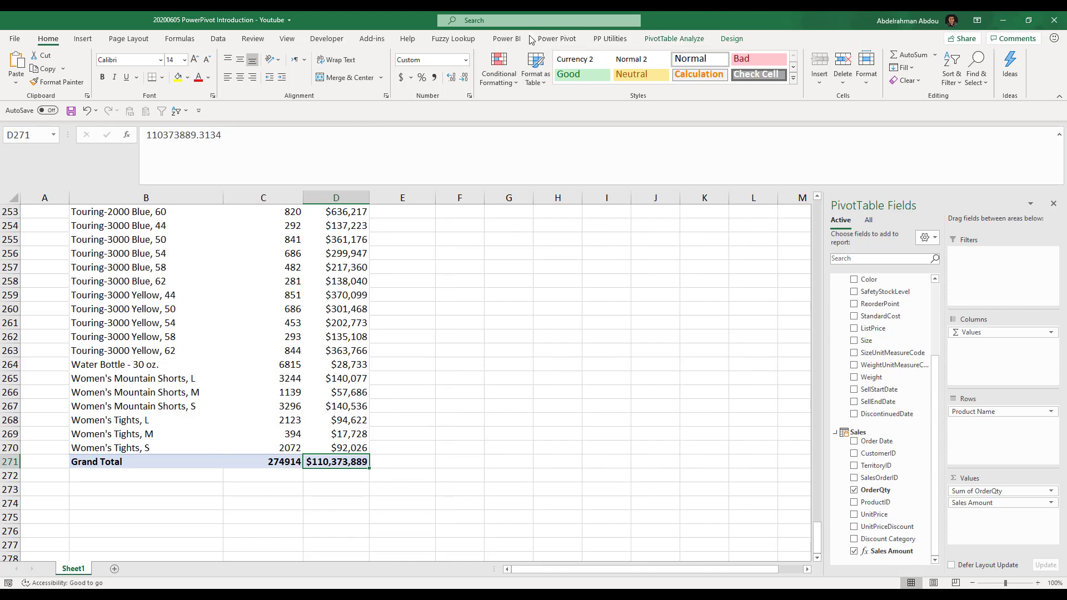
Step: Examine the Sales Amount measure's formula and currency formatting in the measure manager, leaving it unchanged
{"action": "left_click", "coordinate": [556, 39]}
{"action": "left_click", "coordinate": [57, 69]}
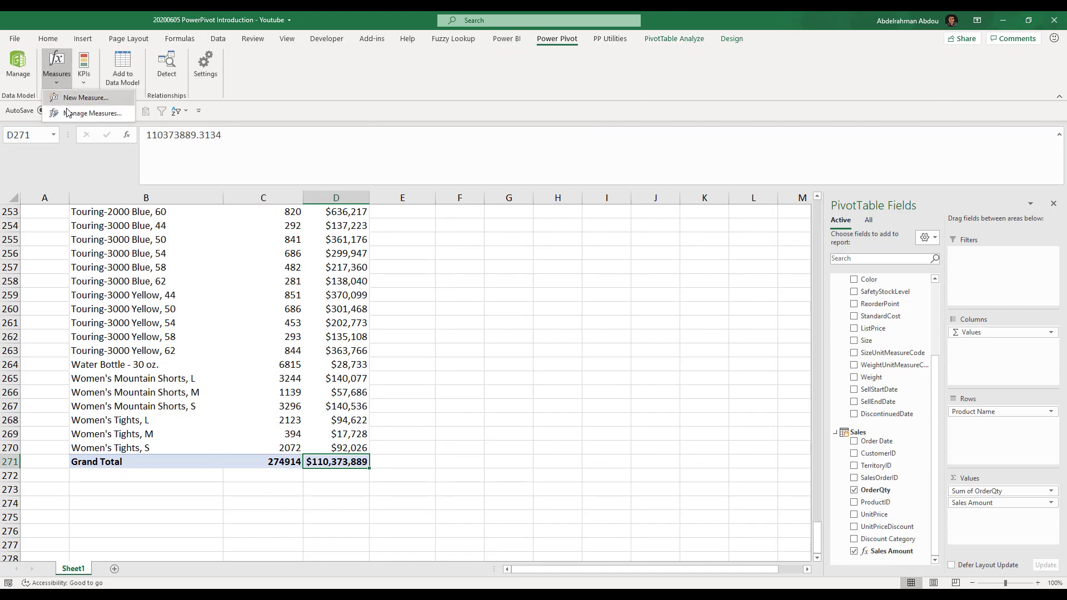
{"action": "left_click", "coordinate": [83, 113]}
{"action": "left_click", "coordinate": [454, 223]}
{"action": "left_click", "coordinate": [501, 192]}
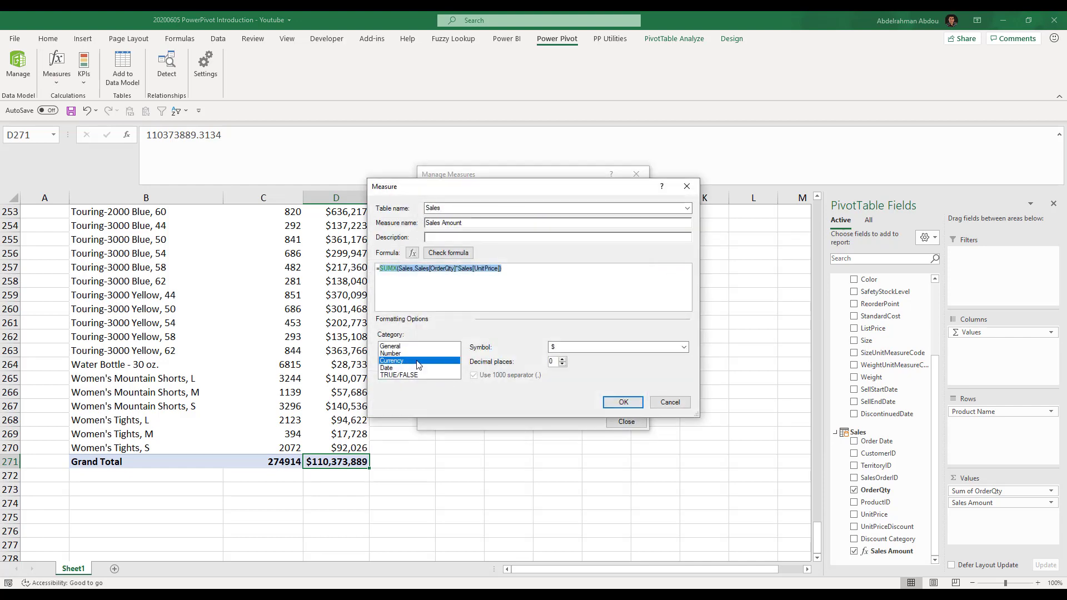
{"action": "left_click", "coordinate": [668, 402]}
{"action": "left_click", "coordinate": [627, 422]}
{"action": "left_click", "coordinate": [345, 432]}
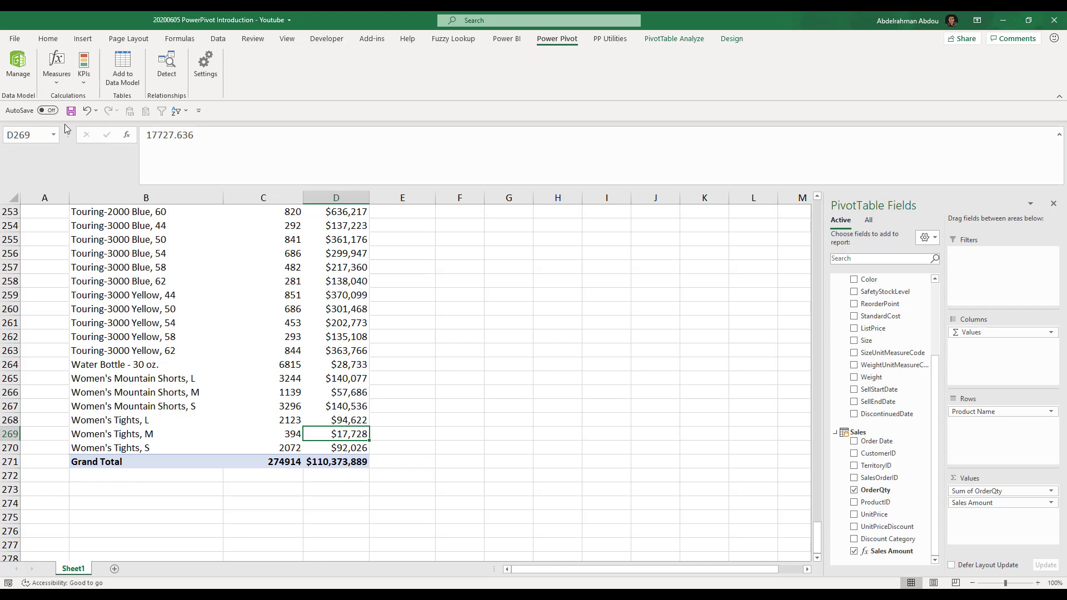
Step: Look at the blank new measure dialog for the Sales table and its formatting categories without creating a measure
{"action": "left_click", "coordinate": [57, 77]}
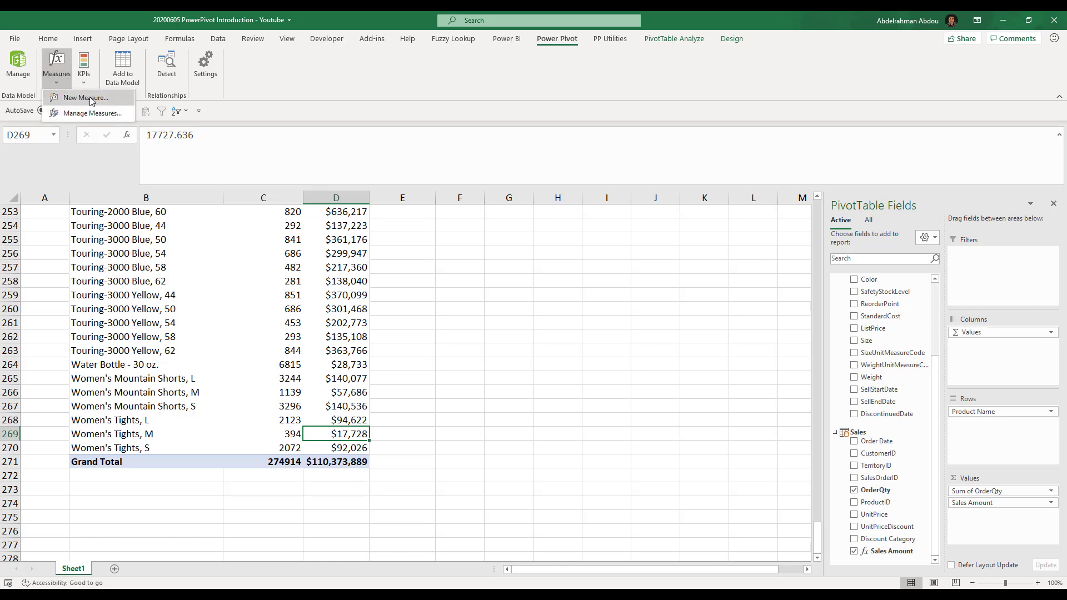
{"action": "left_click", "coordinate": [80, 98]}
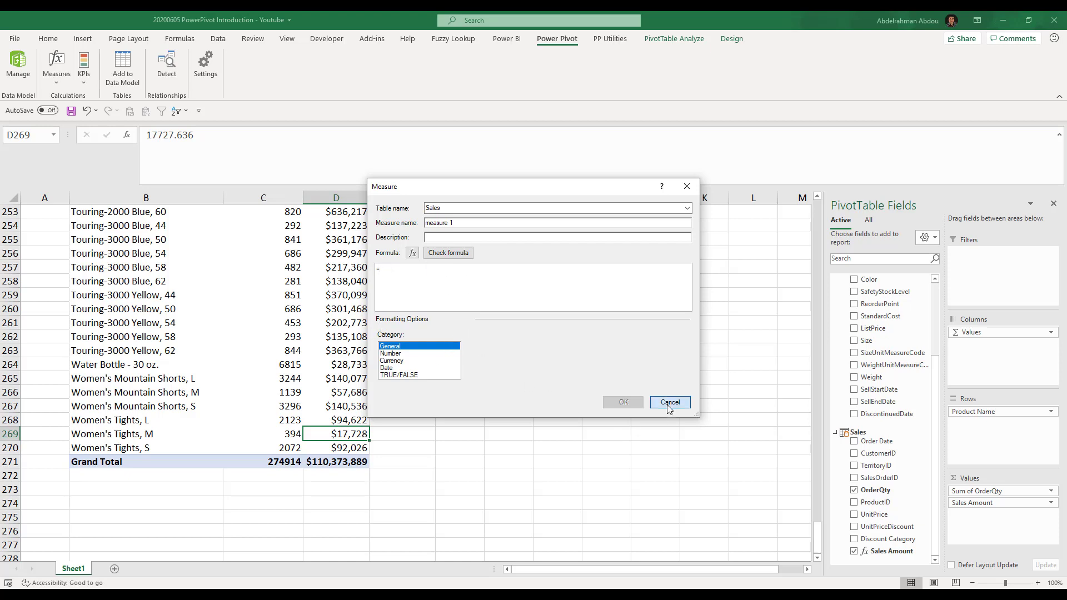
{"action": "left_click", "coordinate": [342, 390]}
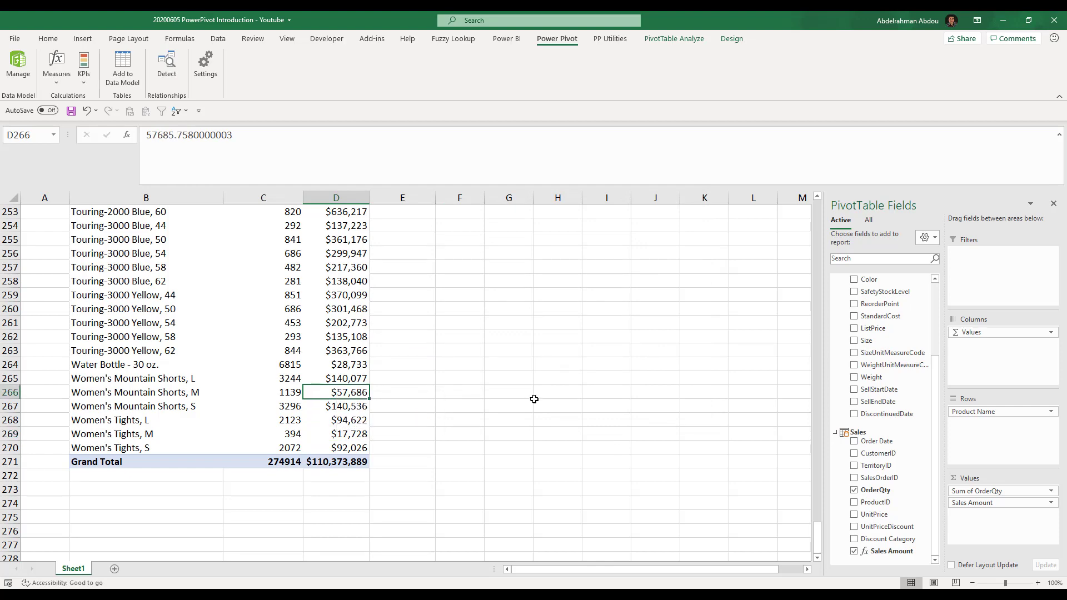
{"action": "scroll", "coordinate": [418, 362], "scroll_direction": "up", "scroll_amount": 4}
{"action": "scroll", "coordinate": [418, 361], "scroll_direction": "down", "scroll_amount": 4}
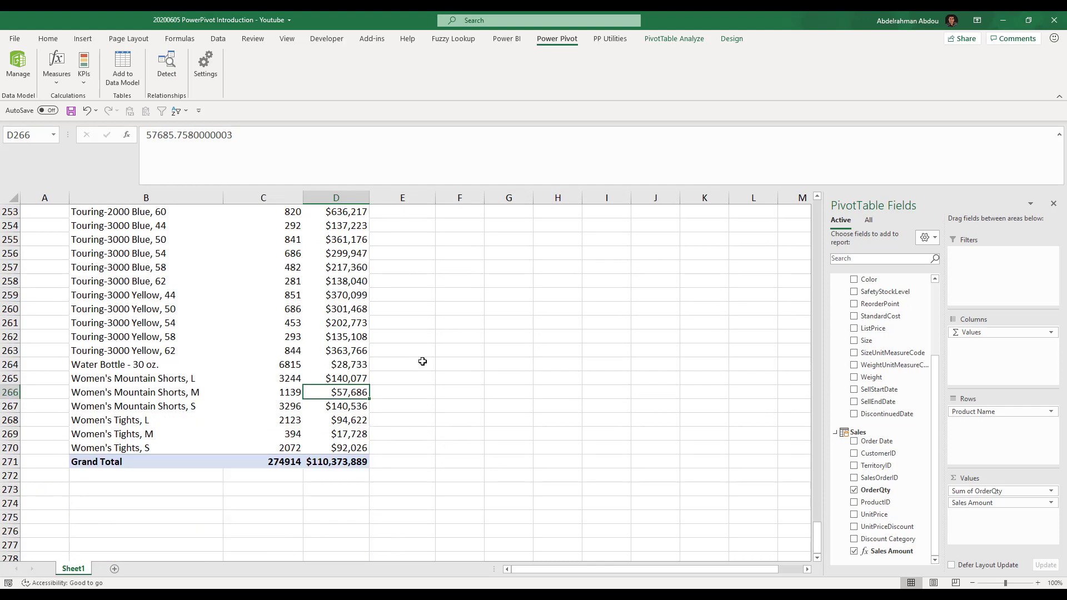
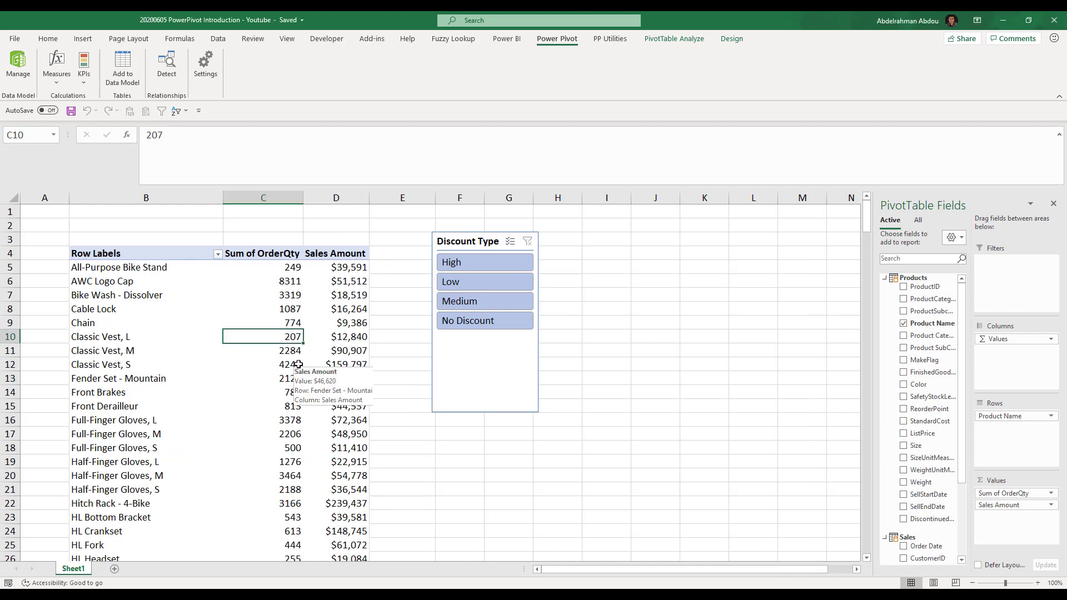
Step: Add a new worksheet and insert a PivotTable based on the workbook's data model at cell B3
{"action": "left_click", "coordinate": [114, 570]}
{"action": "left_click_drag", "start_coordinate": [149, 239], "coordinate": [109, 243]}
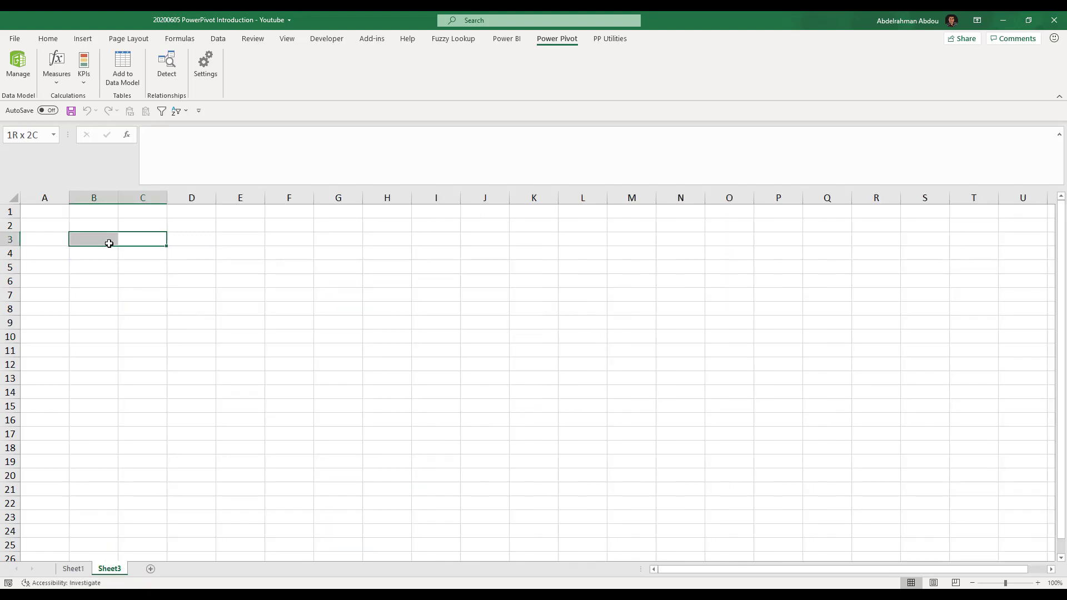
{"action": "left_click", "coordinate": [91, 236]}
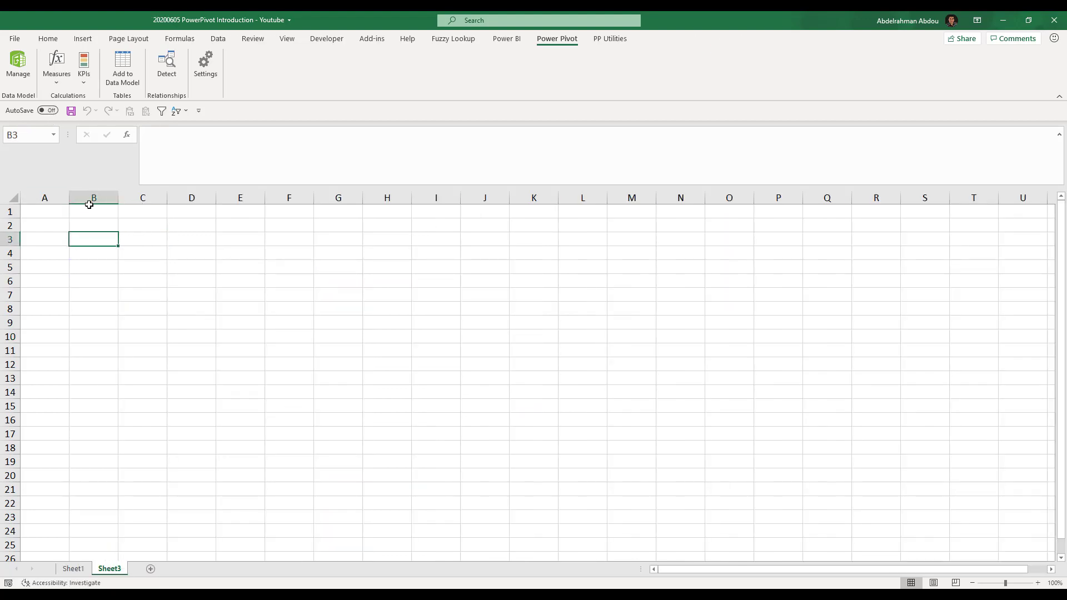
{"action": "left_click", "coordinate": [83, 38]}
{"action": "left_click", "coordinate": [20, 64]}
{"action": "left_click", "coordinate": [298, 380]}
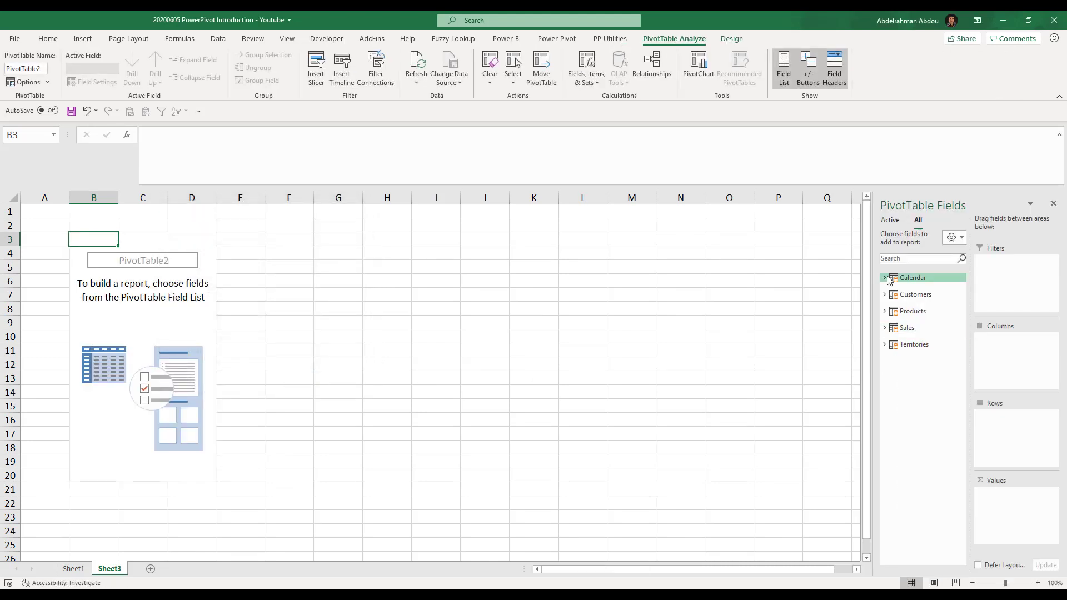
Step: Add the Calendar table's Year field to the rows of the new PivotTable
{"action": "left_click", "coordinate": [886, 278]}
{"action": "left_click_drag", "start_coordinate": [918, 303], "coordinate": [1005, 432]}
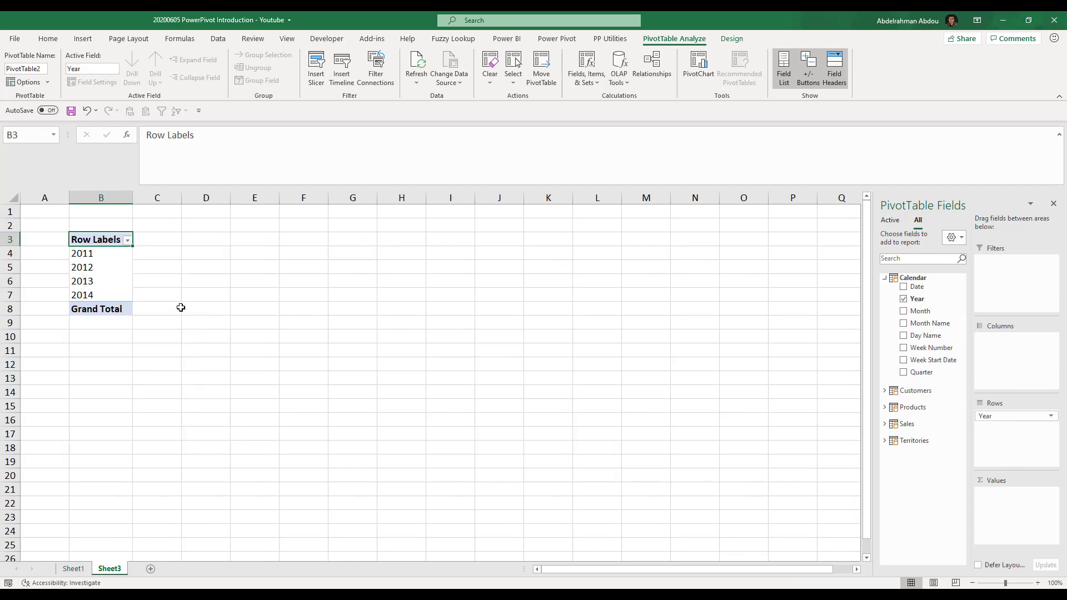
{"action": "left_click", "coordinate": [111, 269]}
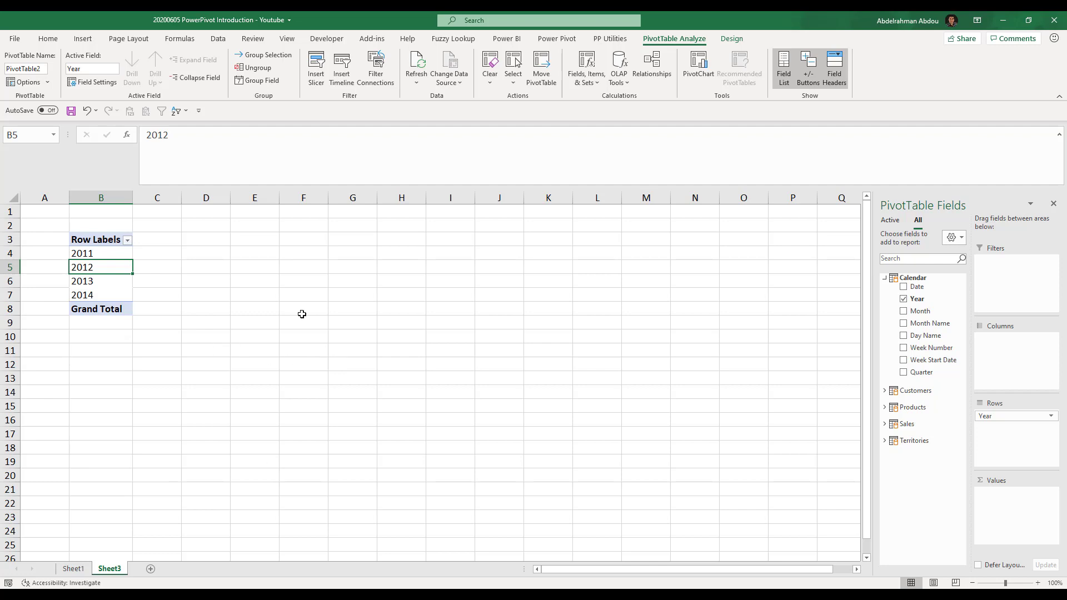
Step: Examine the Order Date column of the Sales table in the data model, then return to the workbook
{"action": "left_click", "coordinate": [557, 38]}
{"action": "left_click", "coordinate": [13, 67]}
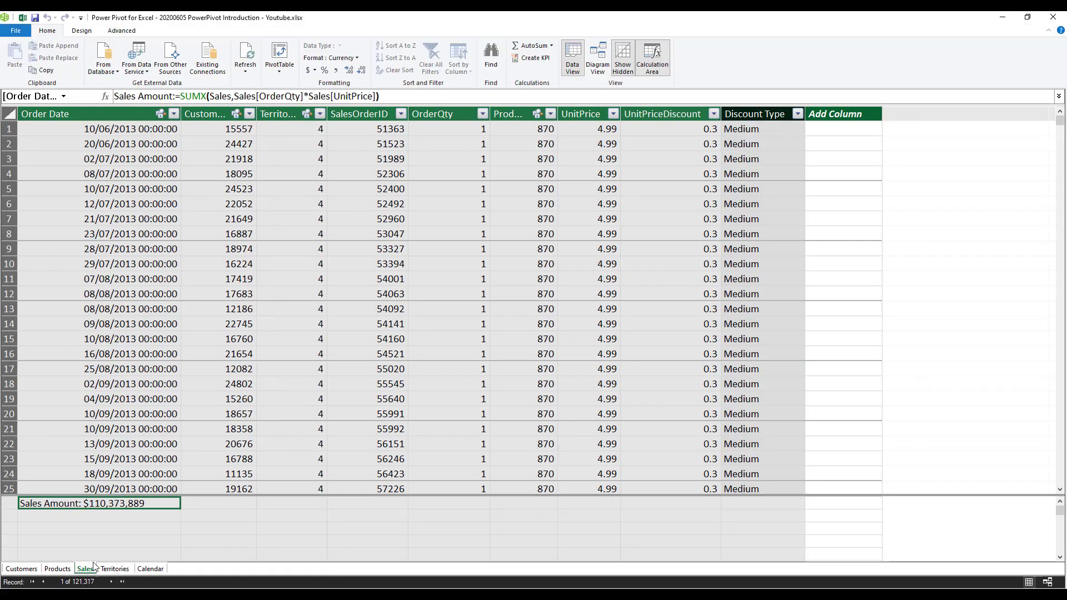
{"action": "left_click", "coordinate": [134, 238]}
{"action": "left_click", "coordinate": [143, 171]}
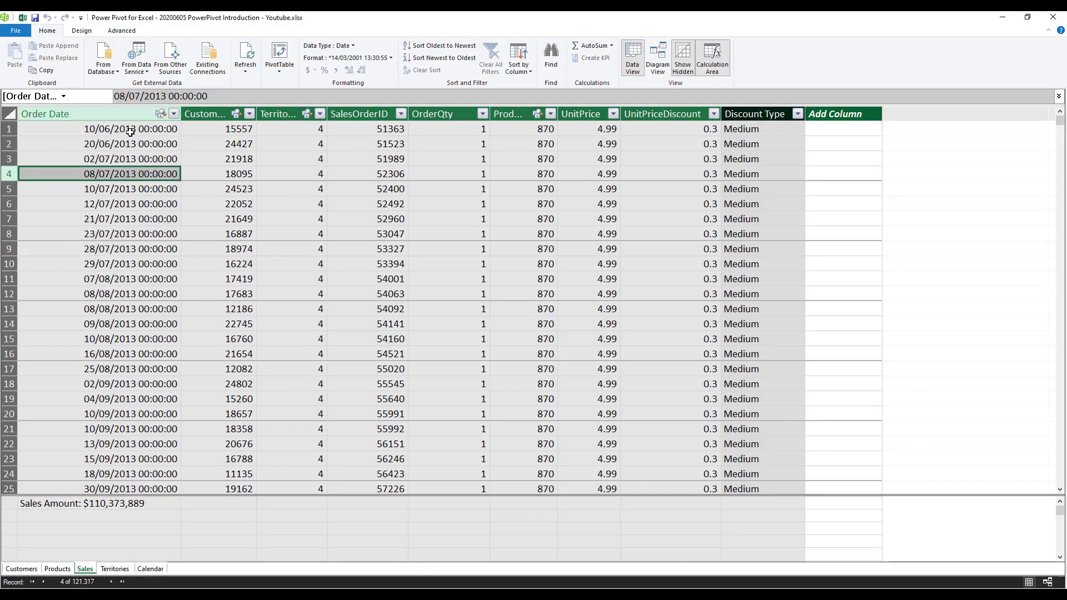
{"action": "left_click", "coordinate": [129, 157]}
{"action": "left_click", "coordinate": [120, 205]}
{"action": "left_click", "coordinate": [117, 147]}
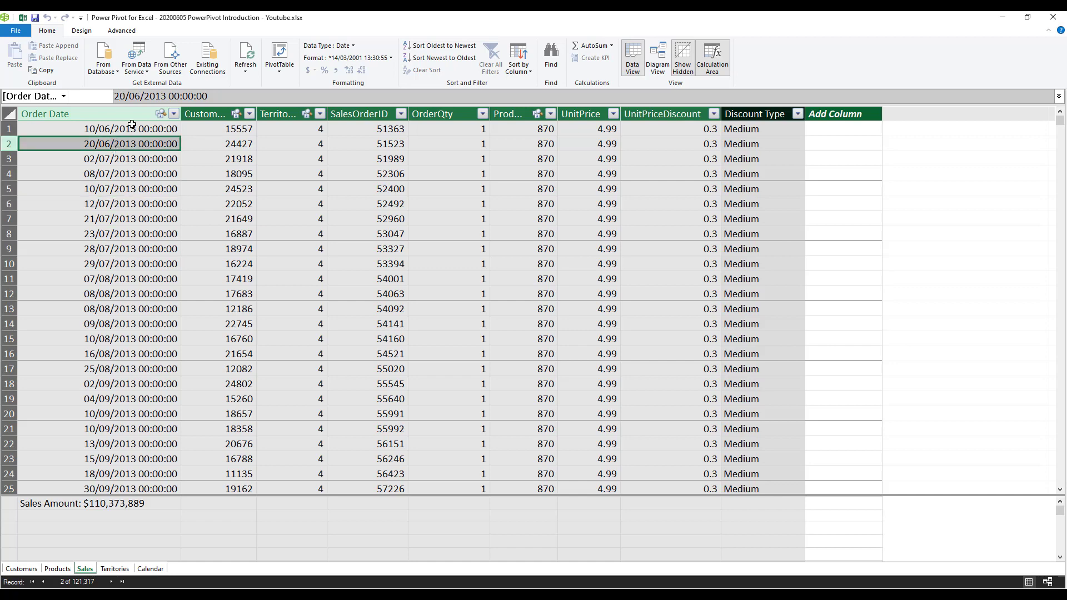
{"action": "left_click", "coordinate": [129, 110]}
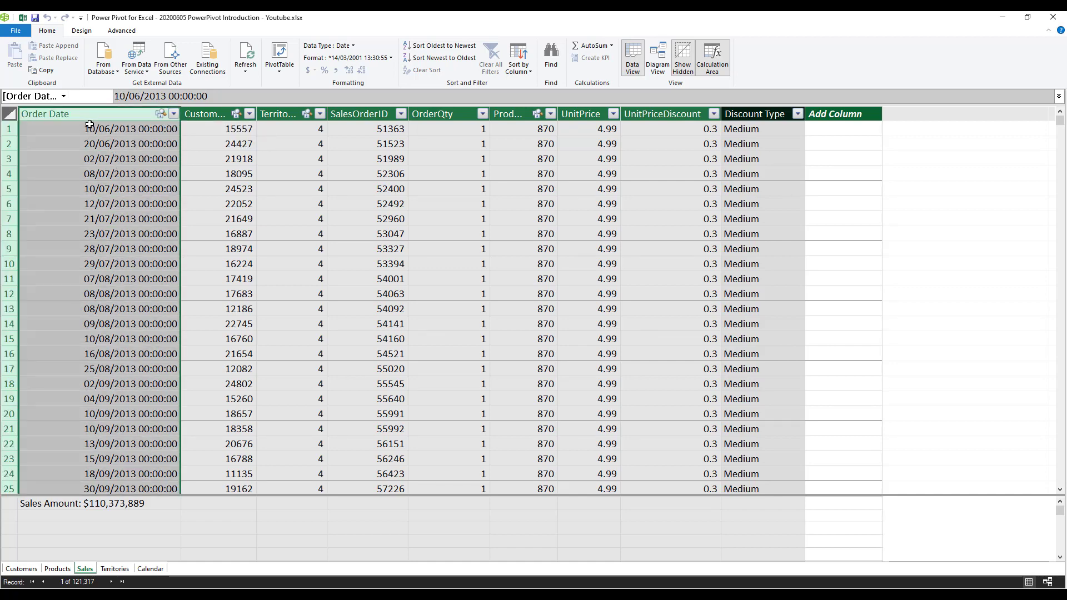
{"action": "left_click", "coordinate": [138, 260]}
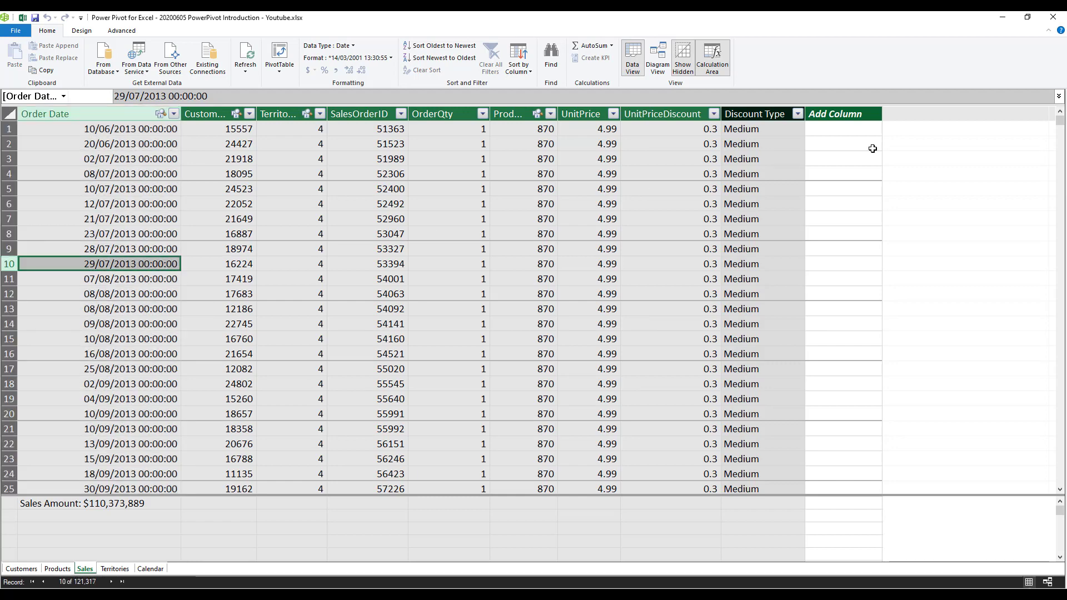
{"action": "left_click", "coordinate": [1053, 17]}
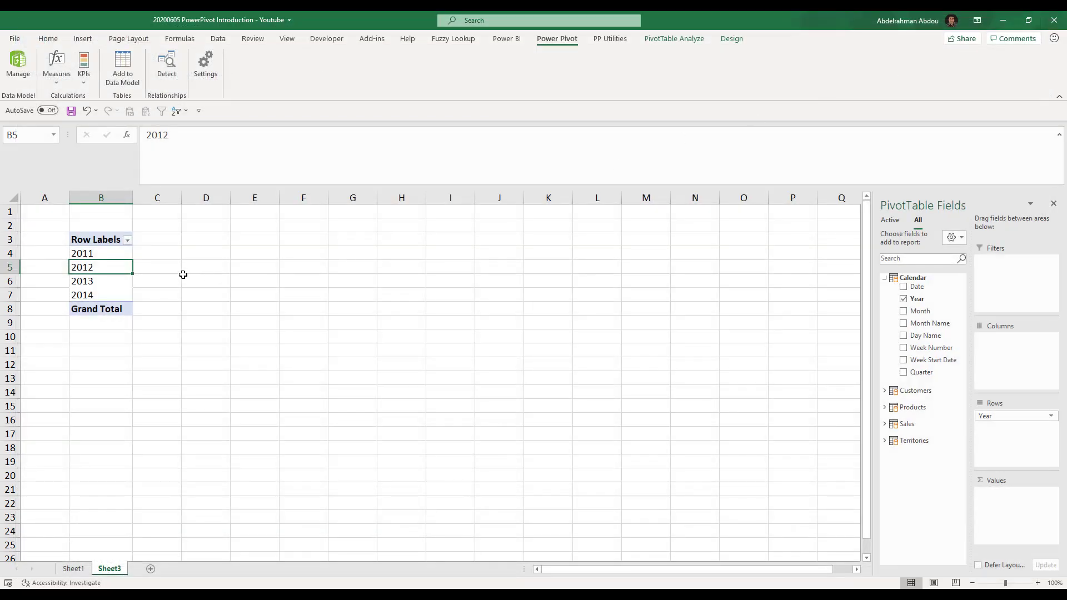
Step: Start a new measure in the Sales table and name it "How many days we sold on"
{"action": "left_click", "coordinate": [57, 69]}
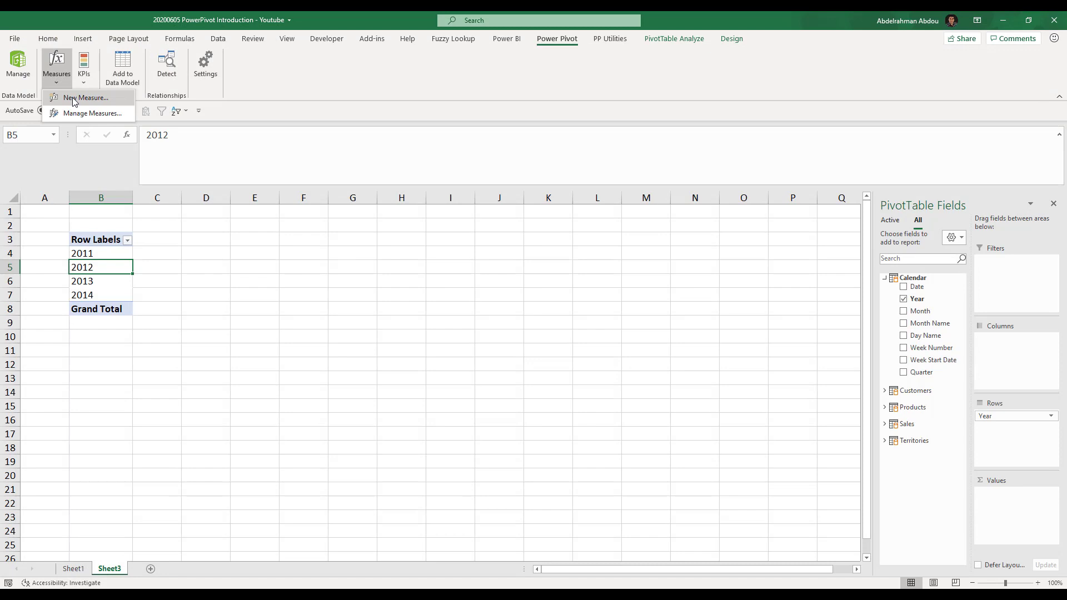
{"action": "left_click", "coordinate": [72, 99]}
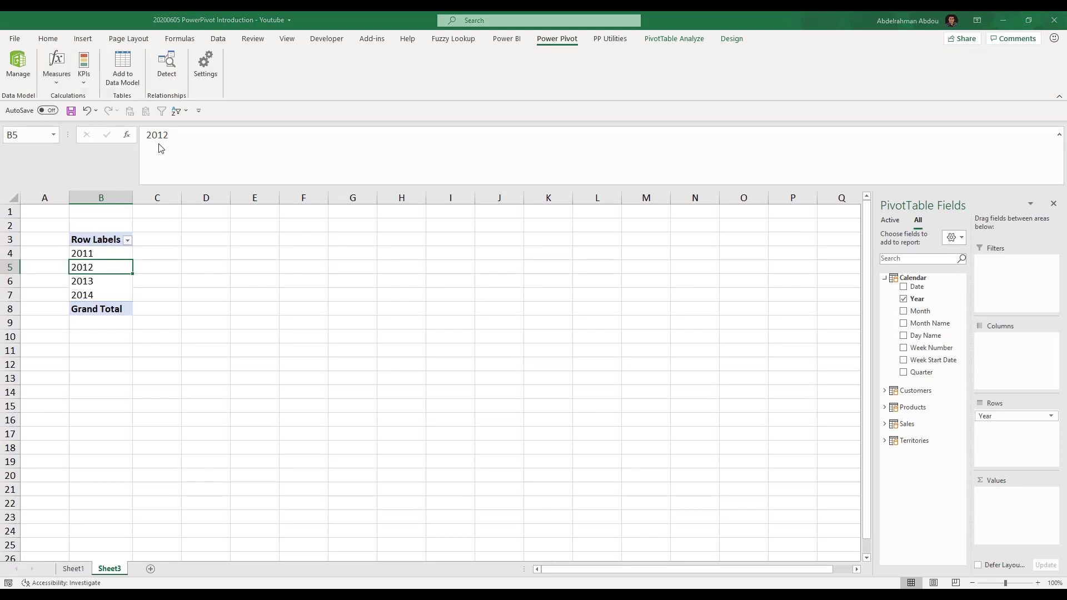
{"action": "left_click", "coordinate": [687, 208]}
{"action": "left_click", "coordinate": [559, 239]}
{"action": "key", "text": "Tab"}
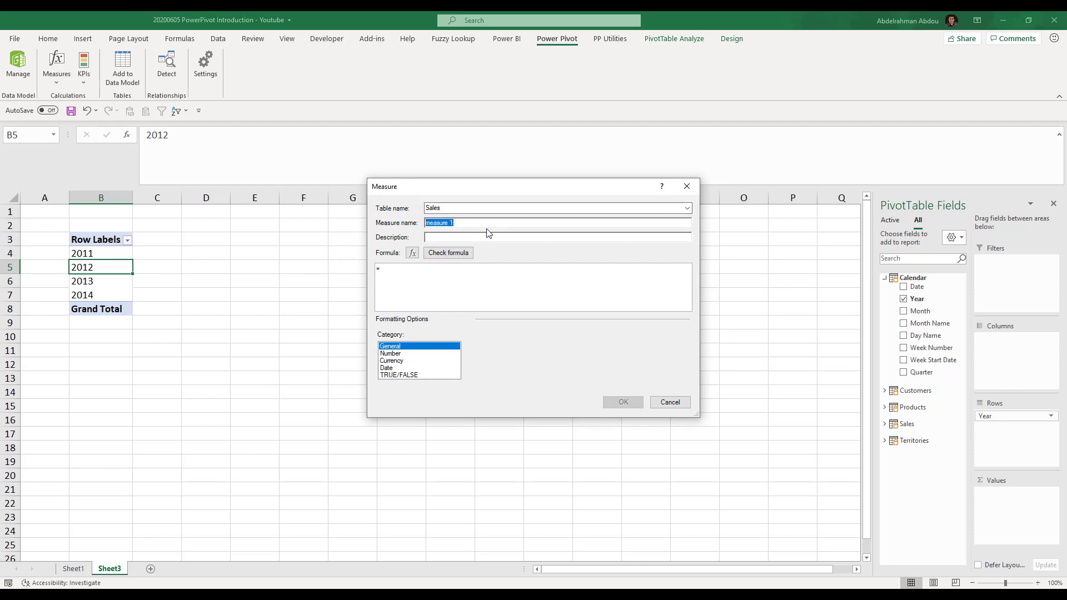
{"action": "type", "text": "Howe"}
{"action": "type", "text": " many days we sold on"}
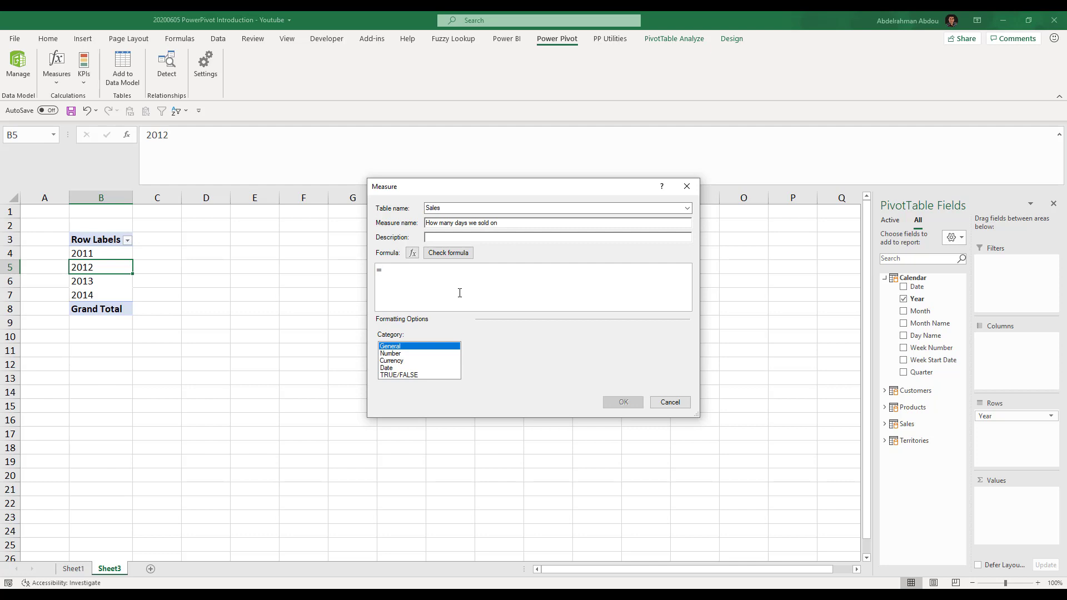
Step: Enter the measure formula =COUNTROWS(VALUES(Sales[Order Date])) to count the distinct order dates
{"action": "type", "text": "coudi"}
{"action": "key", "text": "BackSpace"}
{"action": "key", "text": "BackSpace"}
{"action": "type", "text": "trows(values("}
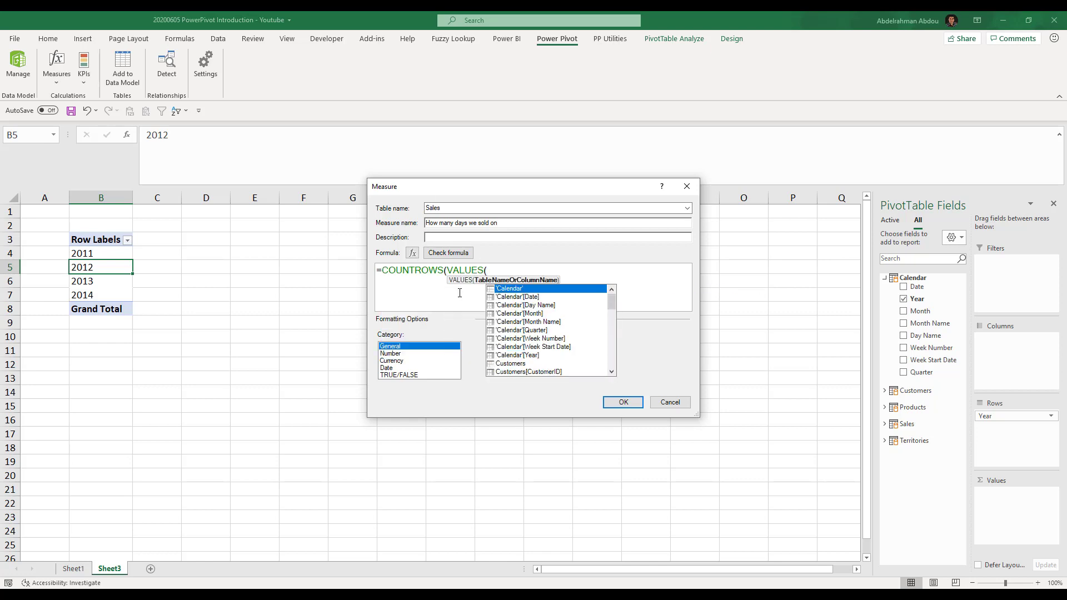
{"action": "type", "text": "sales[da"}
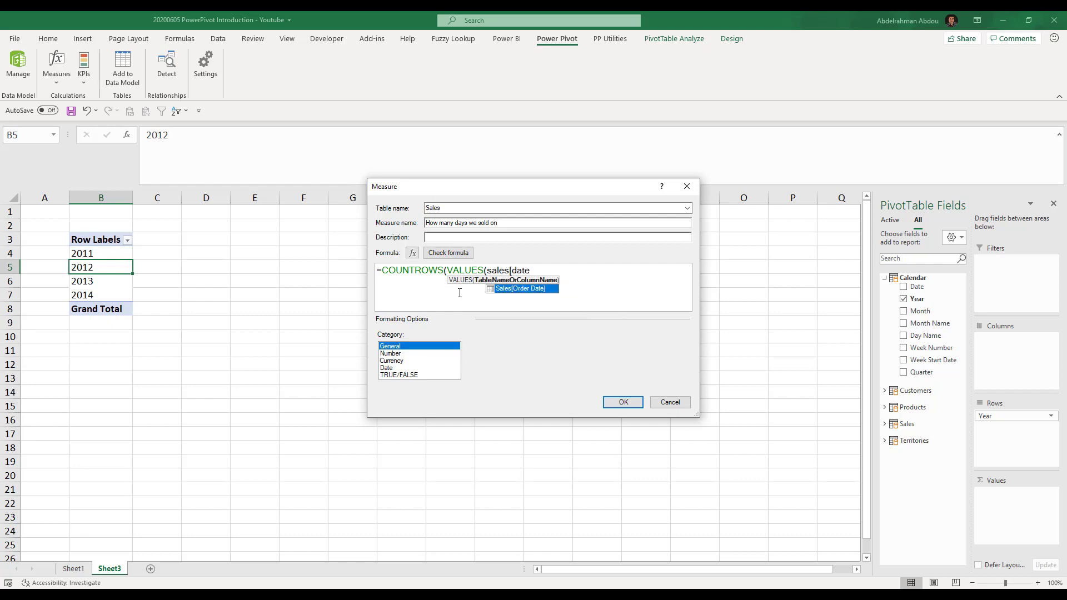
{"action": "type", "text": "te"}
{"action": "key", "text": "Tab"}
{"action": "type", "text": ")"}
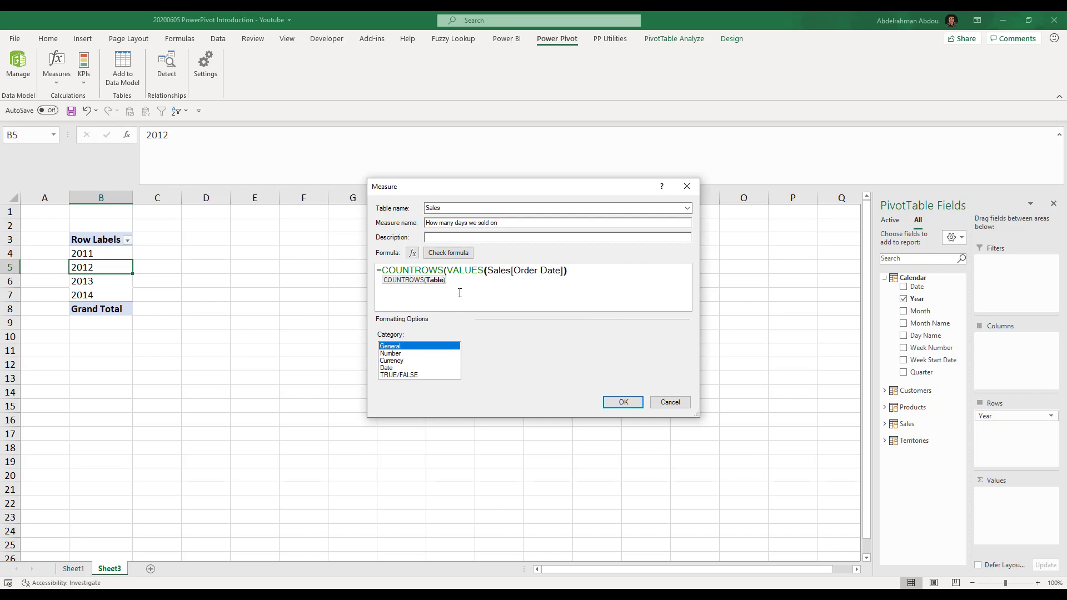
{"action": "left_click", "coordinate": [555, 272]}
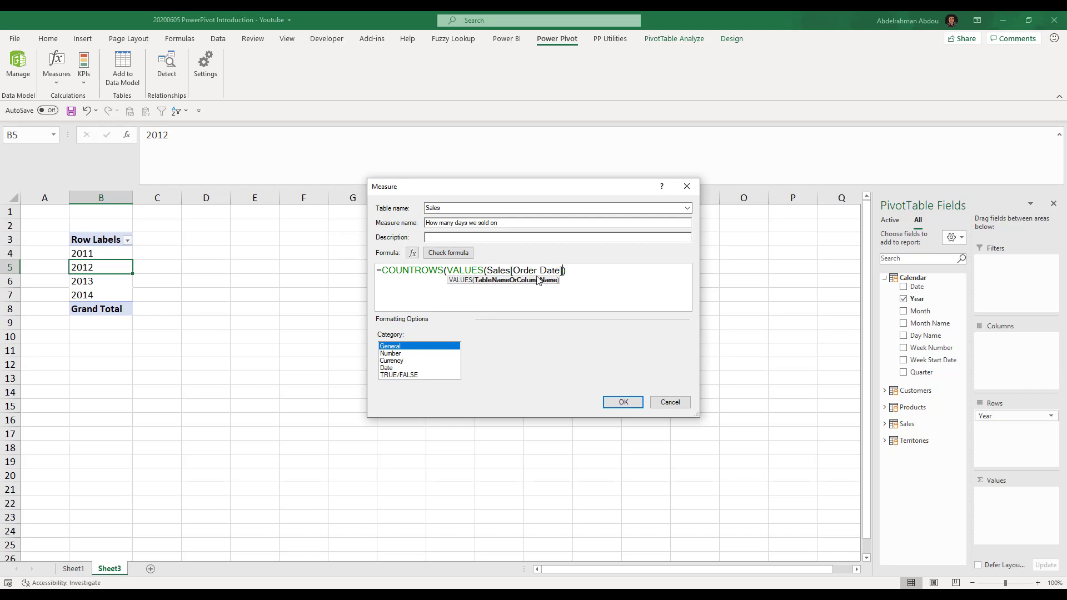
{"action": "left_click", "coordinate": [567, 270]}
{"action": "left_click", "coordinate": [429, 271]}
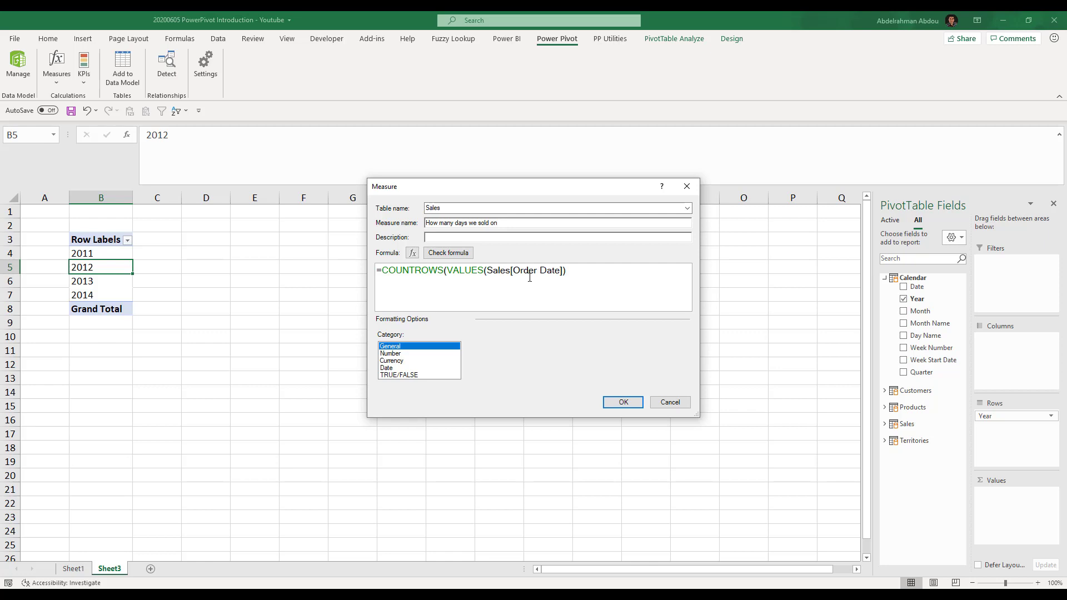
{"action": "left_click", "coordinate": [575, 276]}
{"action": "type", "text": ")"}
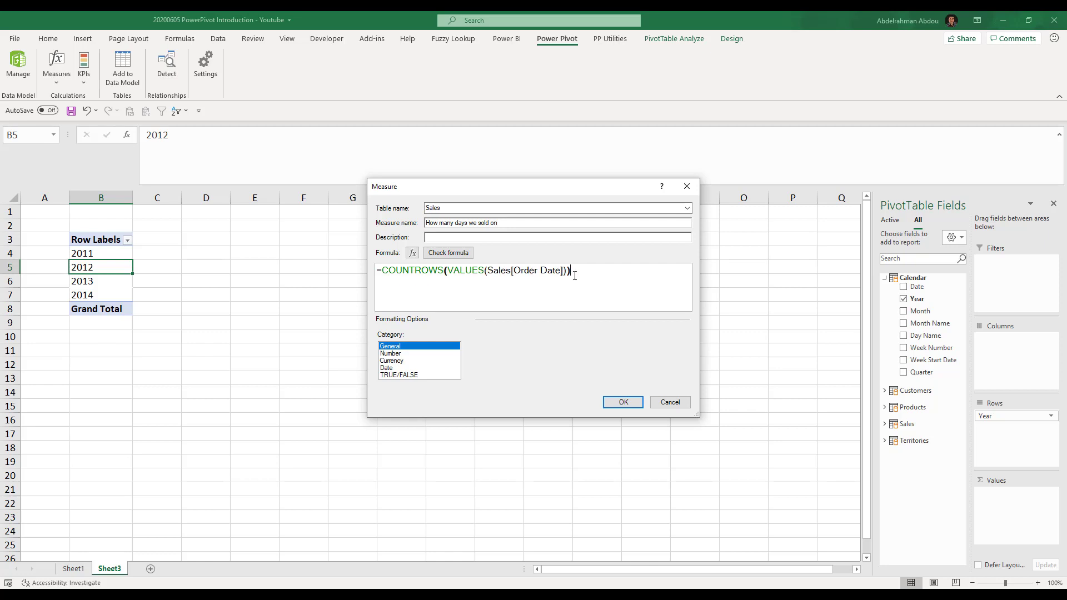
Step: Check the formula for errors and create the measure, formatted as a whole number with a thousands separator
{"action": "left_click", "coordinate": [483, 271]}
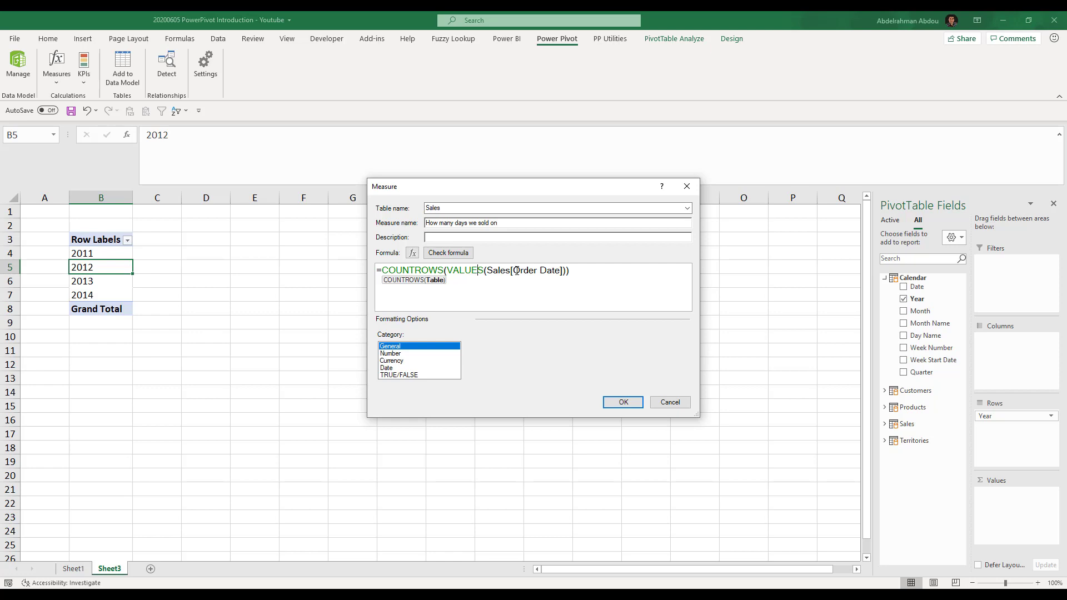
{"action": "left_click", "coordinate": [405, 273]}
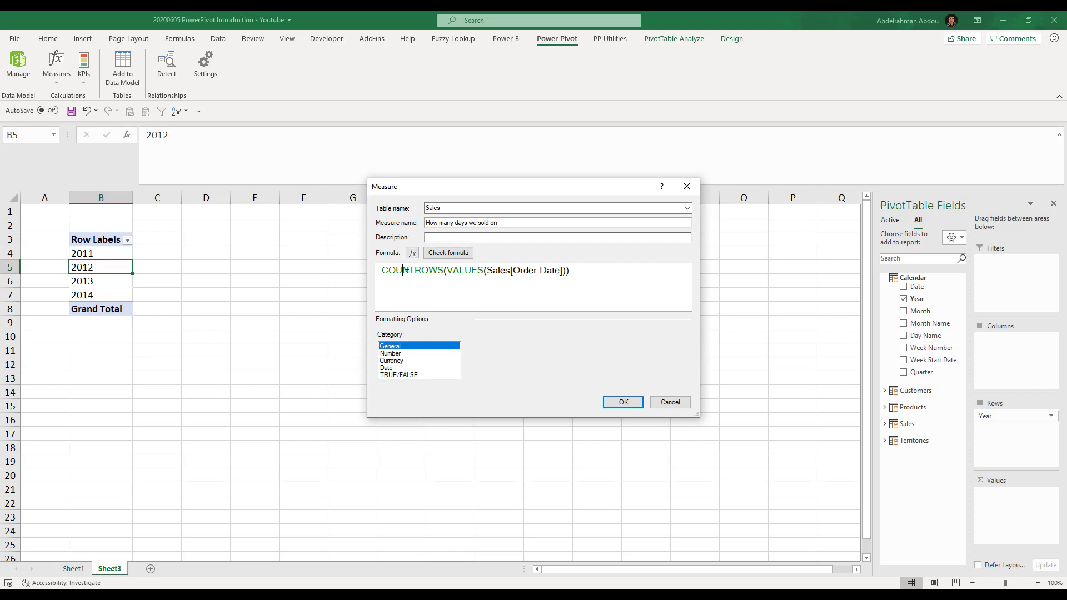
{"action": "left_click", "coordinate": [447, 271]}
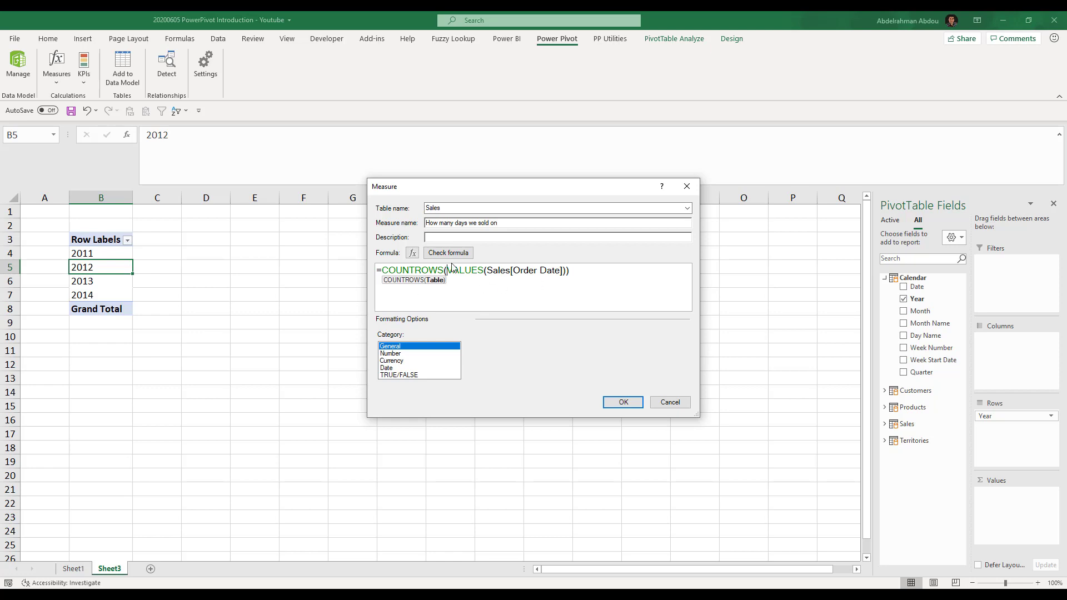
{"action": "left_click", "coordinate": [448, 253]}
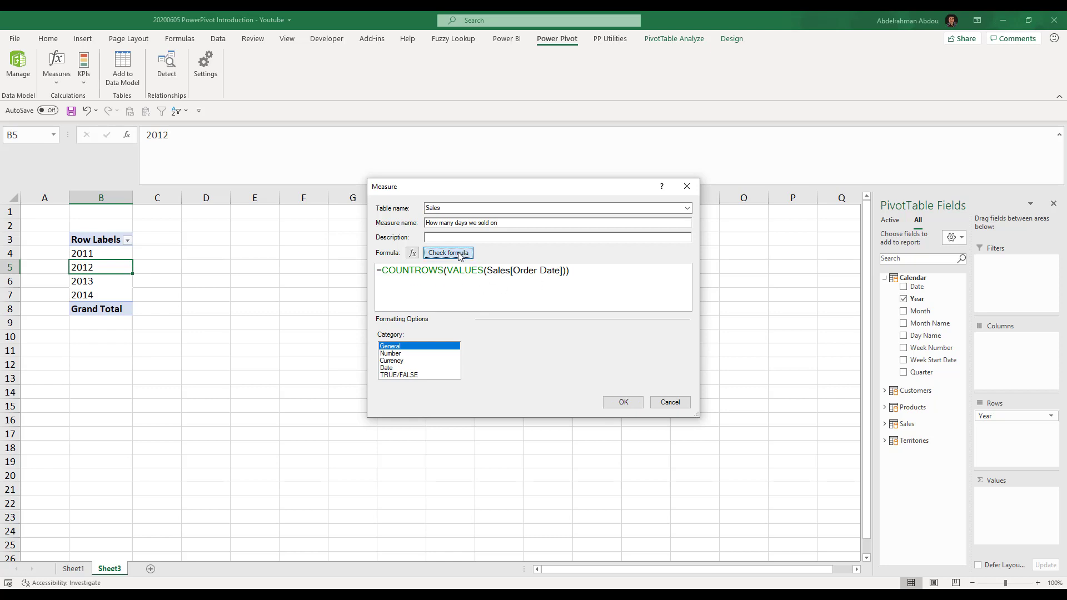
{"action": "left_click", "coordinate": [410, 410]}
{"action": "left_click", "coordinate": [579, 403]}
{"action": "left_click", "coordinate": [581, 422]}
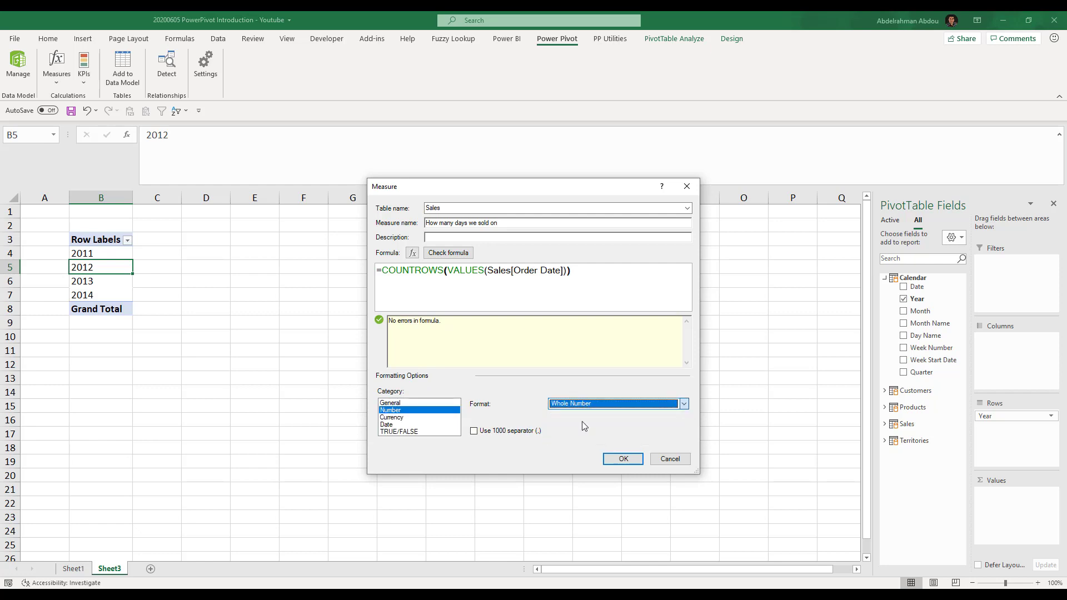
{"action": "left_click", "coordinate": [523, 431]}
{"action": "left_click", "coordinate": [621, 459]}
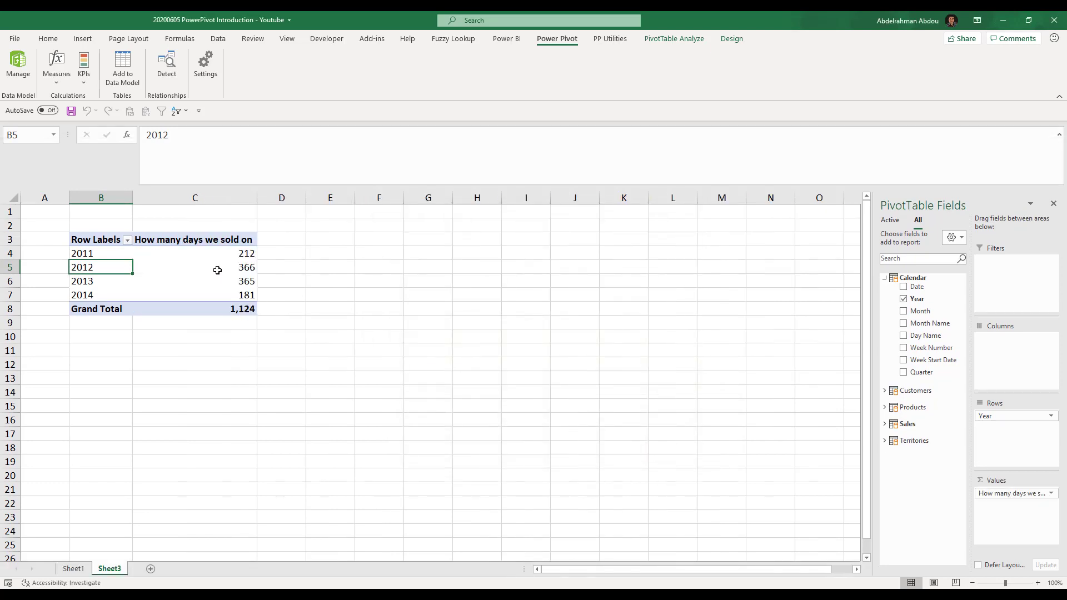
{"action": "left_click", "coordinate": [222, 270]}
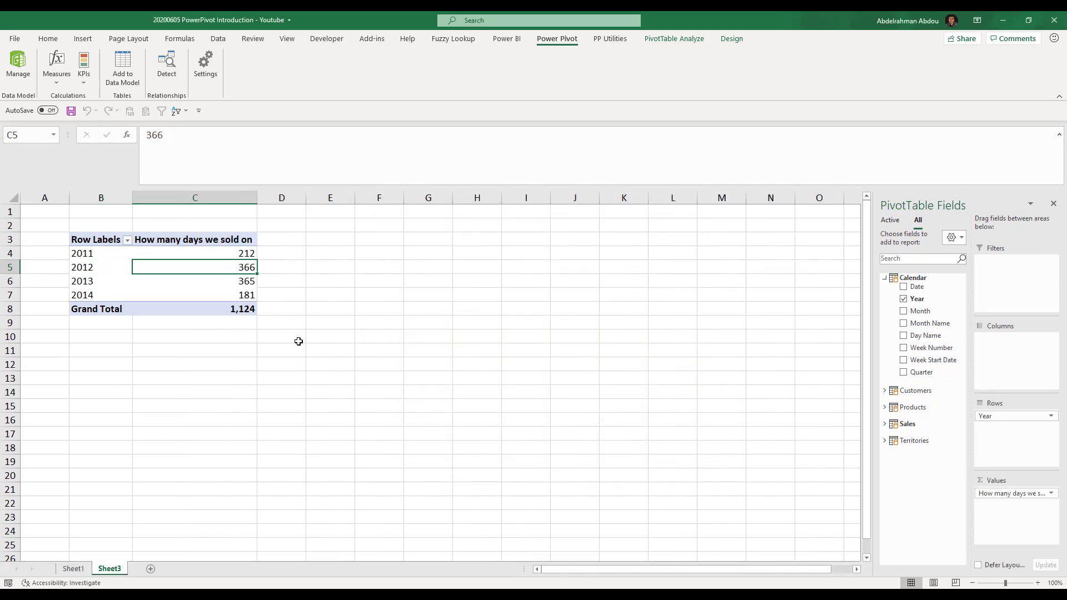
{"action": "left_click", "coordinate": [222, 253]}
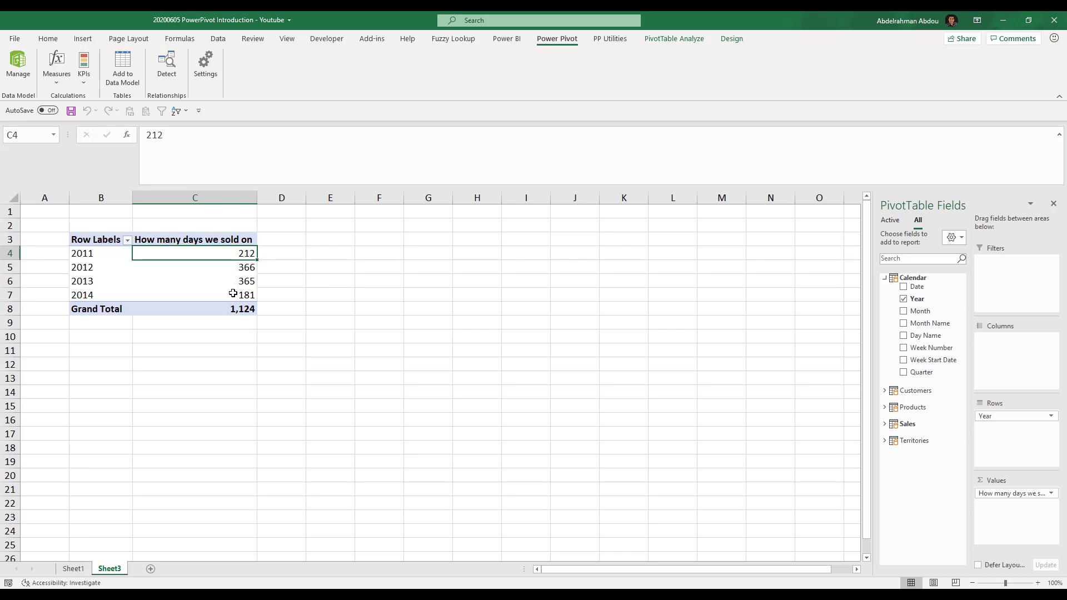
{"action": "left_click", "coordinate": [209, 296]}
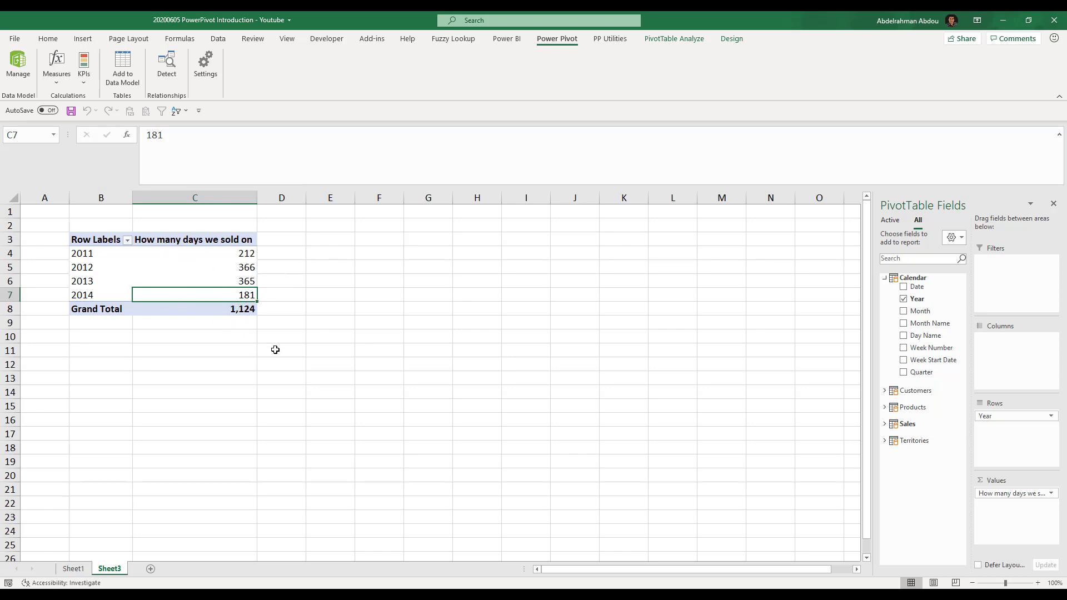
{"action": "left_click", "coordinate": [195, 270]}
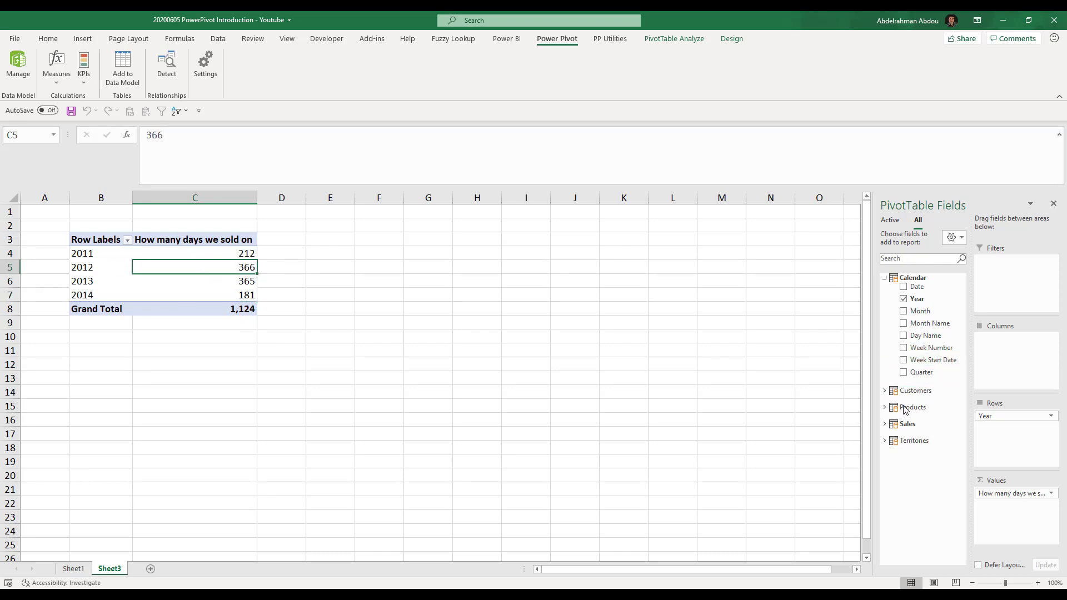
Step: Add the Sales table's Sales Amount measure to the PivotTable values, ahead of the days-sold measure
{"action": "left_click", "coordinate": [885, 424]}
{"action": "scroll", "coordinate": [923, 500], "scroll_direction": "down", "scroll_amount": 1}
{"action": "left_click_drag", "start_coordinate": [933, 522], "coordinate": [1016, 498]}
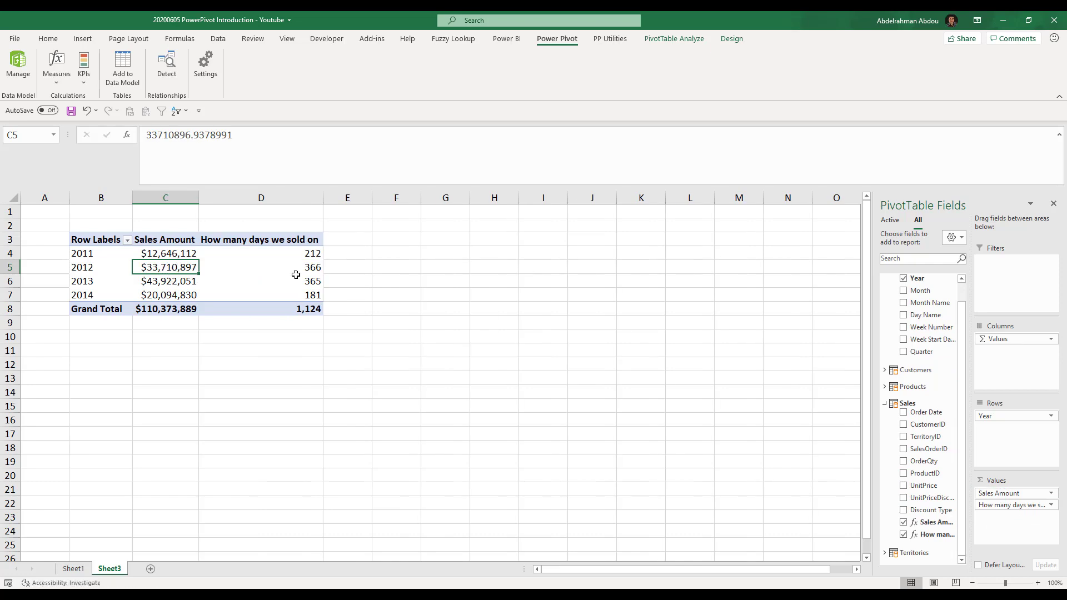
{"action": "left_click", "coordinate": [177, 253]}
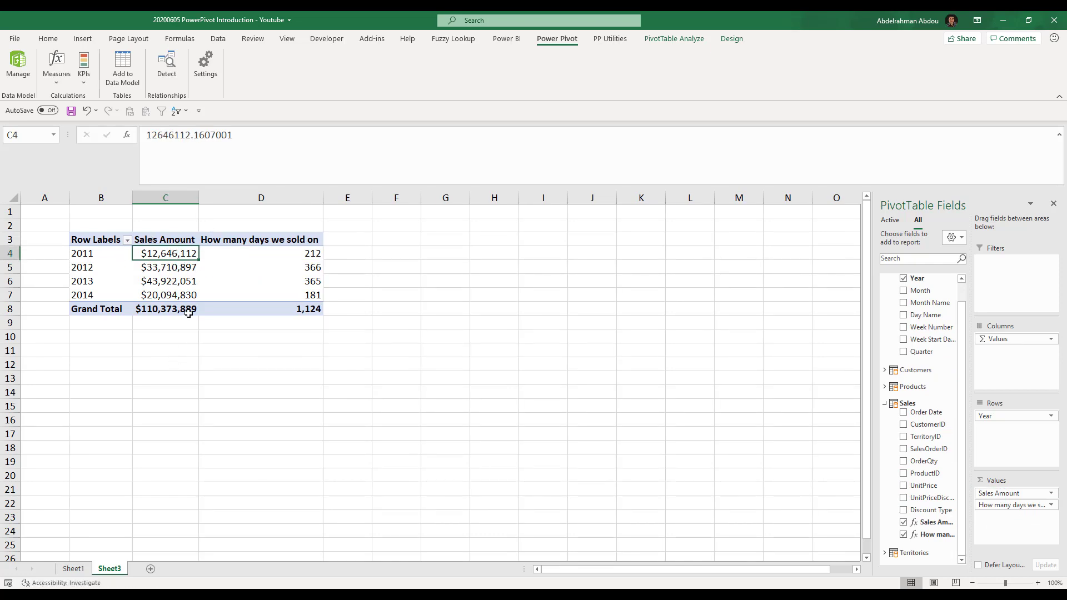
{"action": "left_click", "coordinate": [258, 257]}
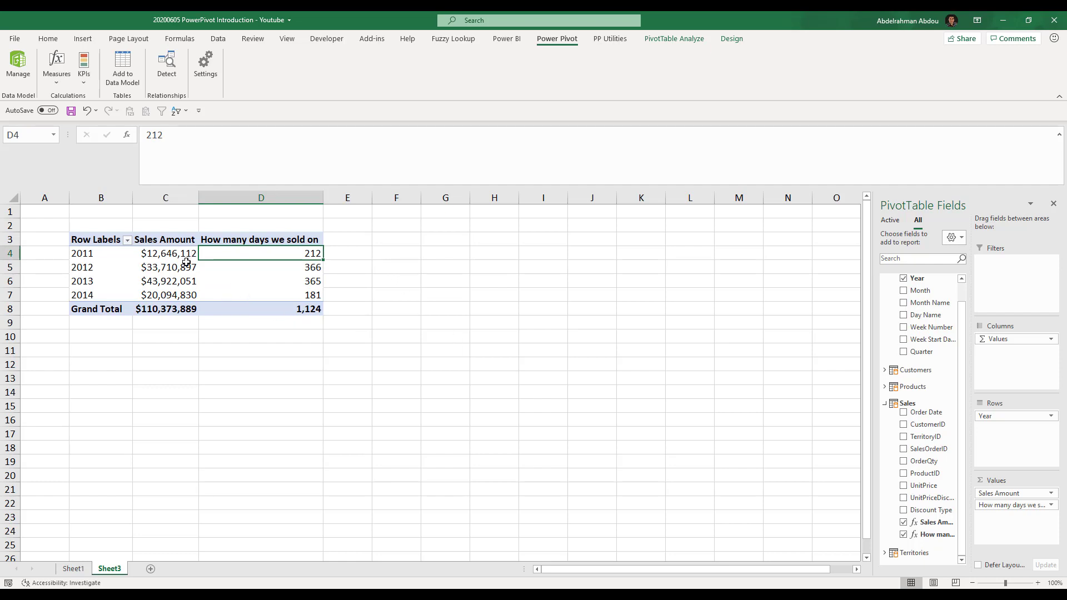
{"action": "left_click", "coordinate": [162, 256]}
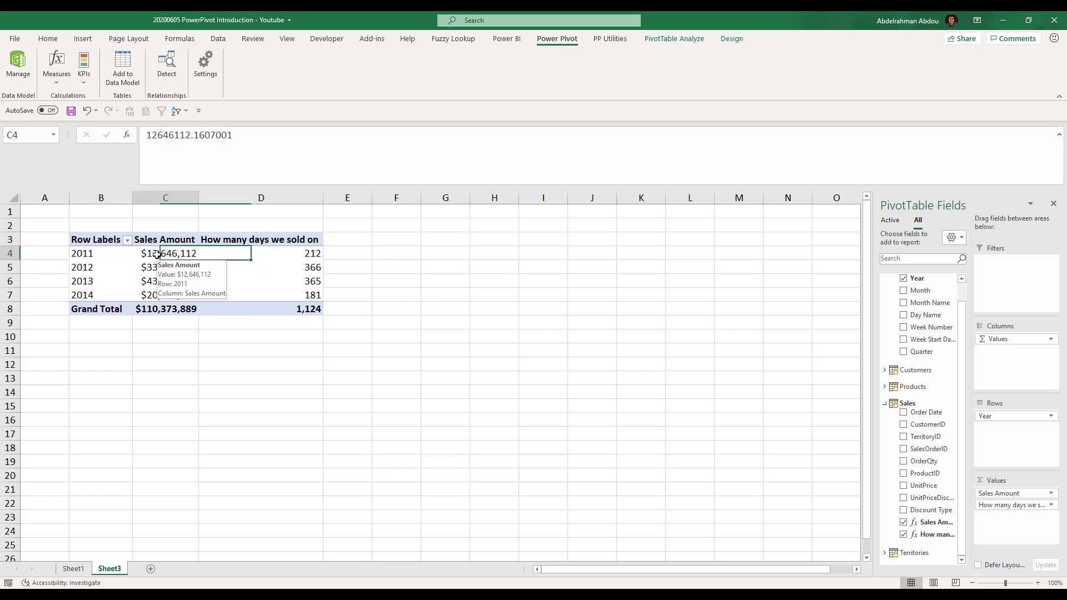
{"action": "left_click", "coordinate": [261, 256]}
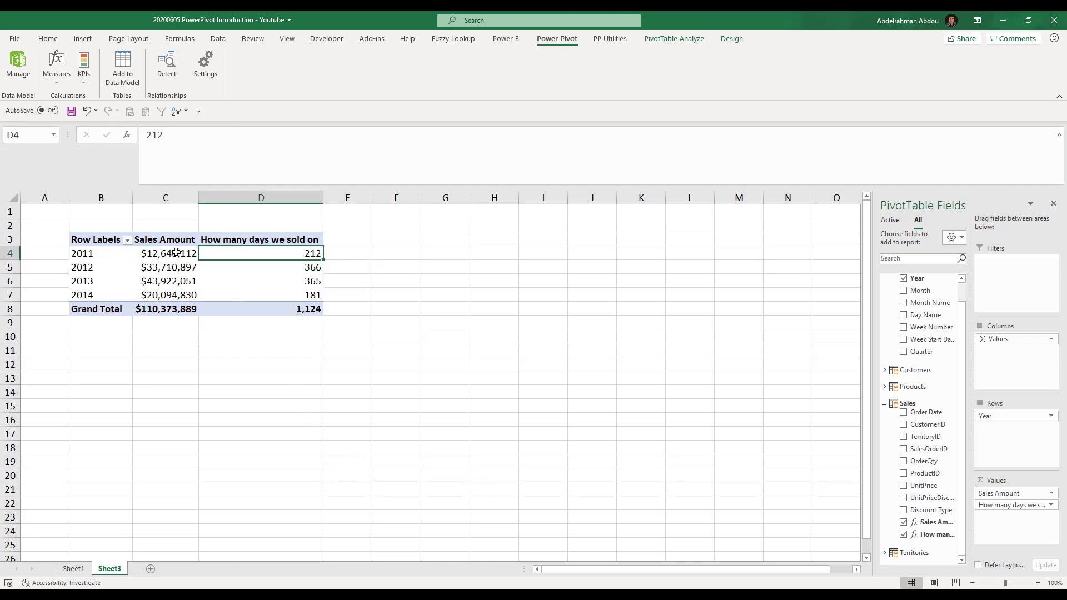
Step: Start another new measure in the Sales table and name it "Average Sales per Day"
{"action": "left_click", "coordinate": [64, 83]}
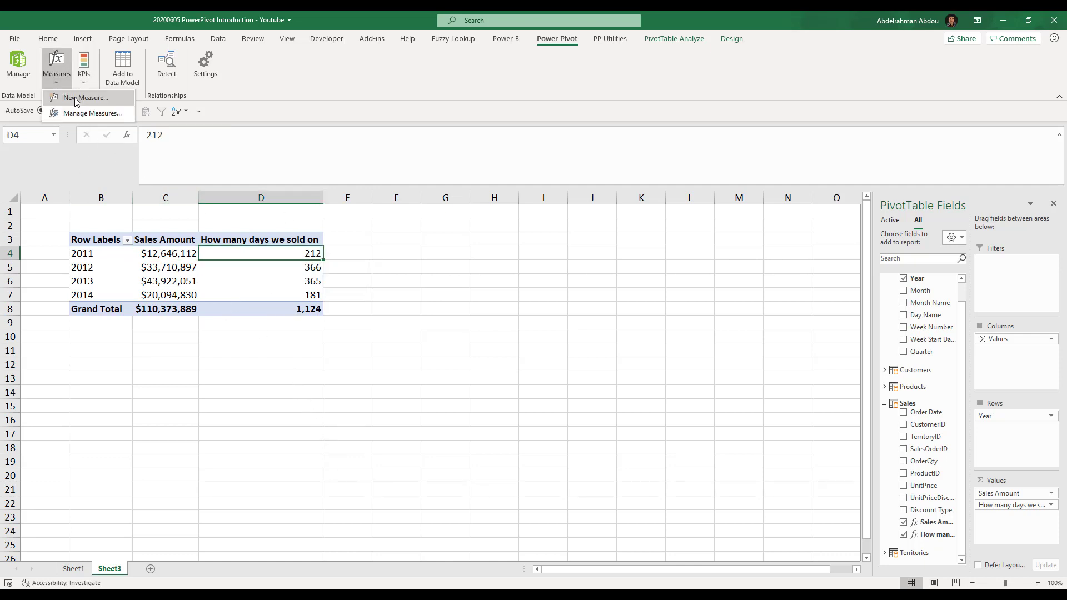
{"action": "left_click", "coordinate": [74, 98]}
{"action": "left_click_drag", "start_coordinate": [458, 222], "coordinate": [365, 209]}
{"action": "type", "text": "Average S"}
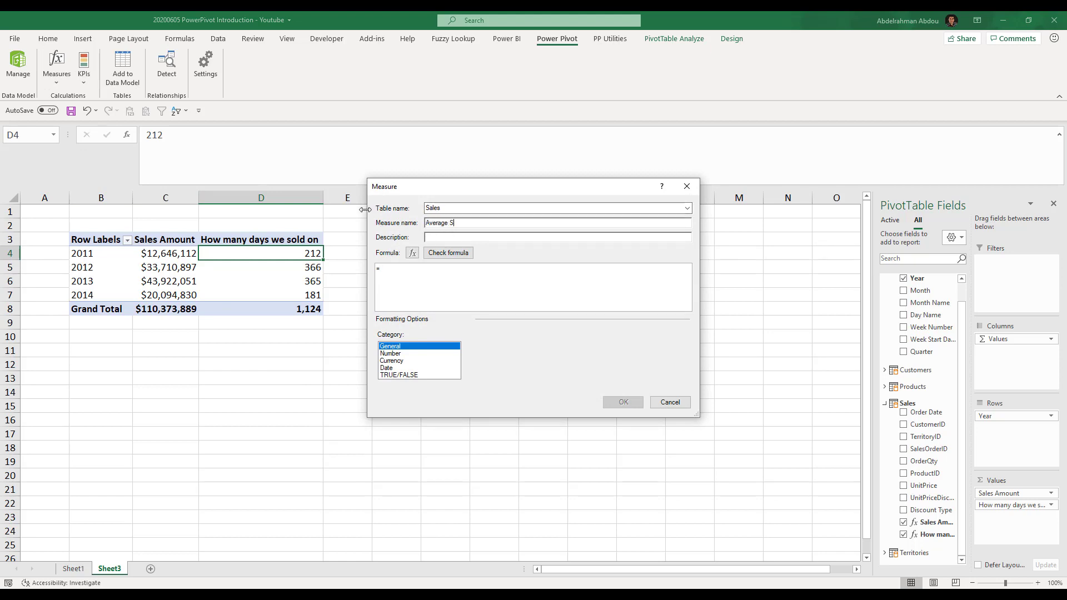
{"action": "type", "text": "ales per Day"}
Step: Enter the measure formula =DIVIDE([Sales Amount],[How many days we sold on])
{"action": "left_click", "coordinate": [412, 279]}
{"action": "type", "text": "div"}
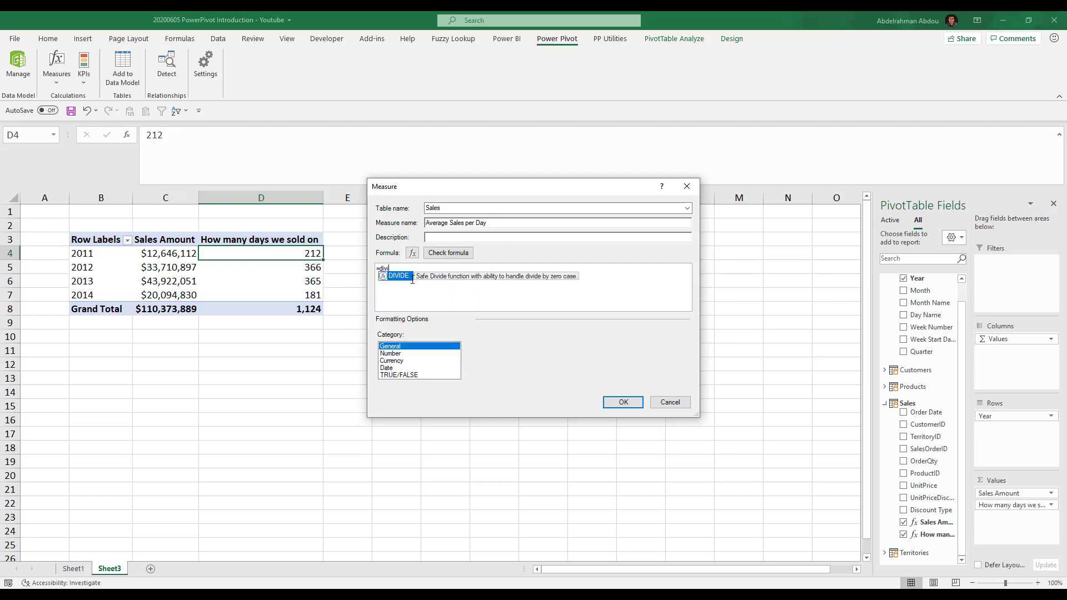
{"action": "type", "text": "i"}
{"action": "key", "text": "Tab"}
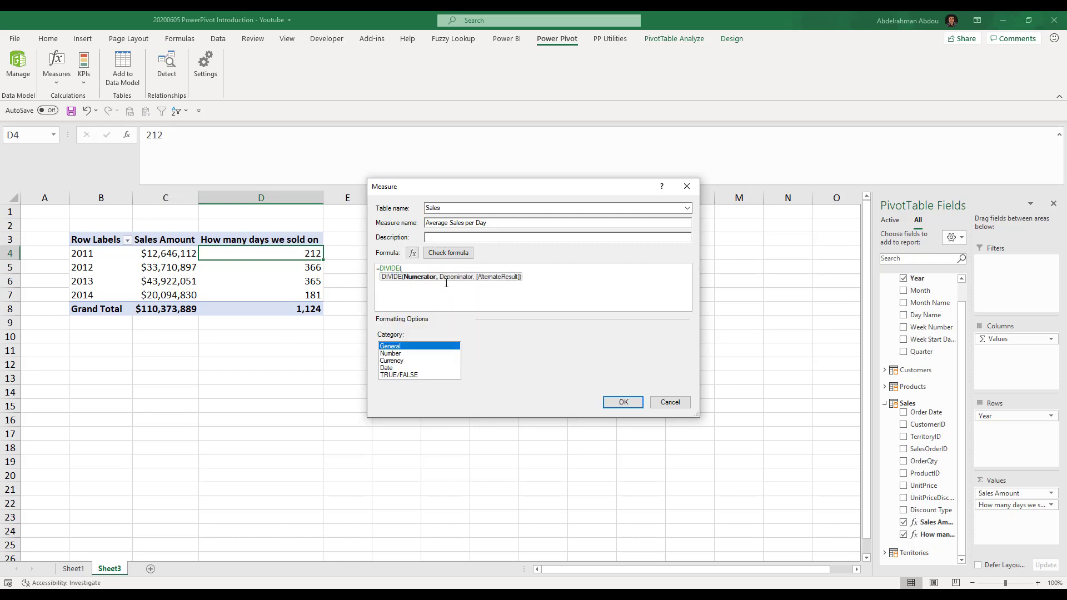
{"action": "type", "text": "[sal"}
{"action": "key", "text": "Tab"}
{"action": "type", "text": ",[how"}
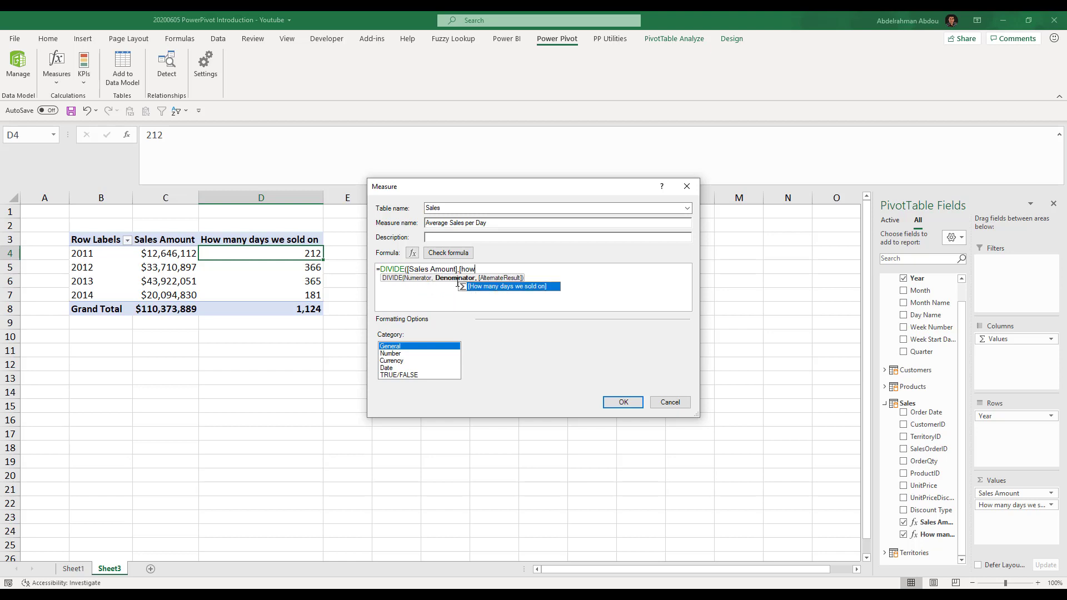
{"action": "key", "text": "Tab"}
{"action": "type", "text": ")"}
Step: Check the formula for errors and create the measure, formatted as a decimal number with 0 decimal places and a thousands separator
{"action": "left_click", "coordinate": [448, 253]}
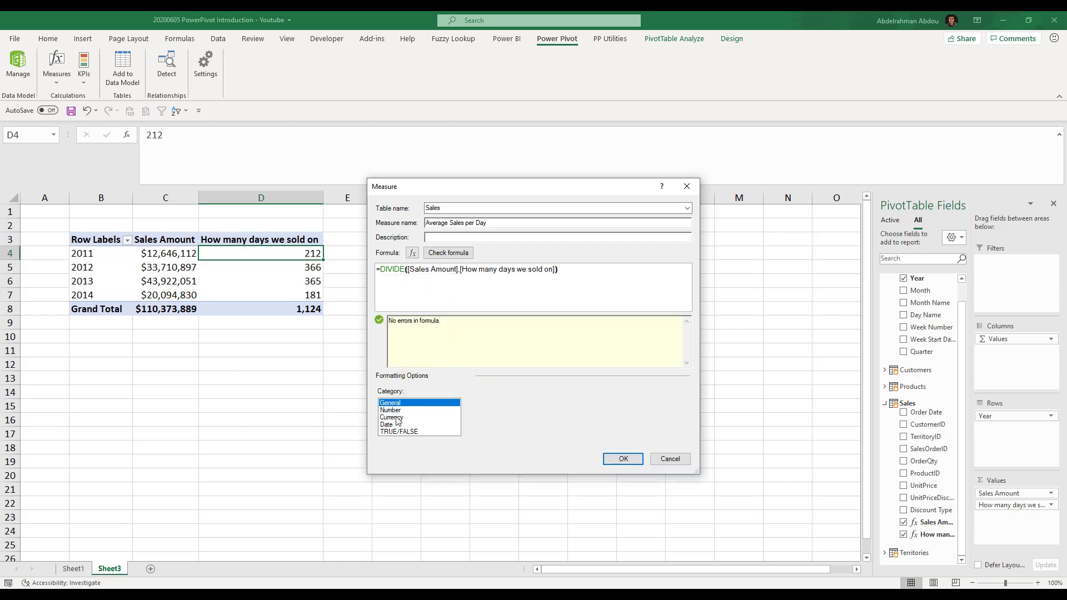
{"action": "left_click", "coordinate": [396, 411]}
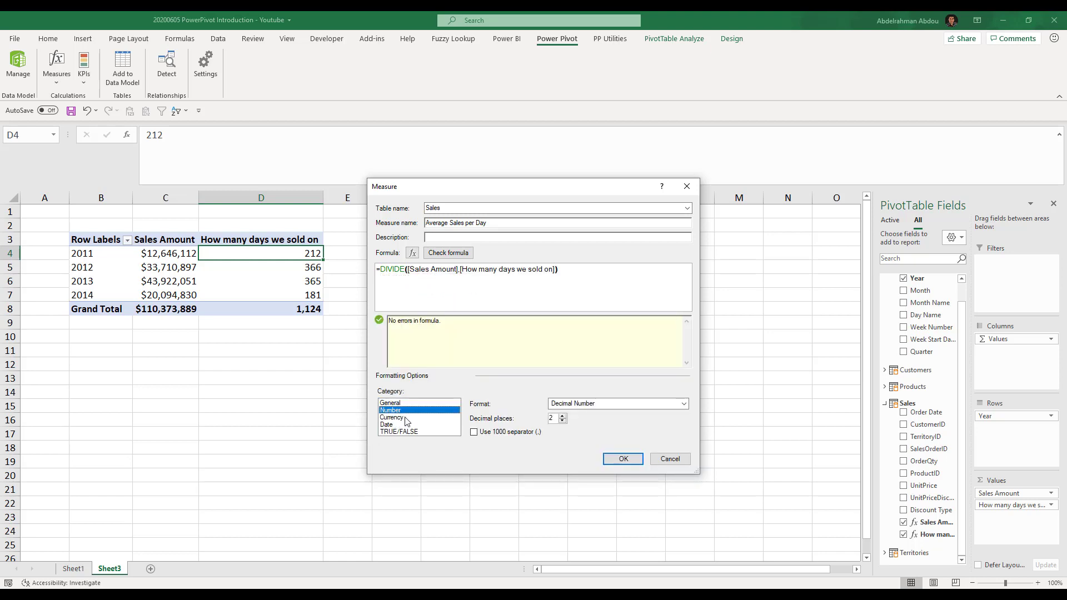
{"action": "left_click", "coordinate": [564, 405]}
{"action": "left_click", "coordinate": [568, 407]}
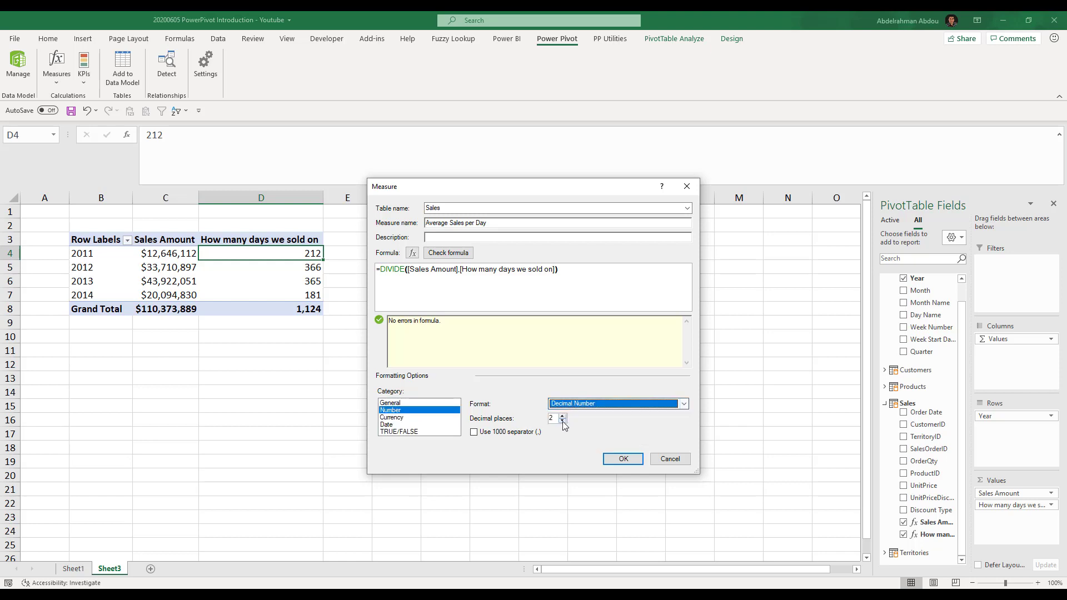
{"action": "left_click", "coordinate": [565, 424]}
{"action": "left_click", "coordinate": [503, 433]}
{"action": "left_click", "coordinate": [624, 462]}
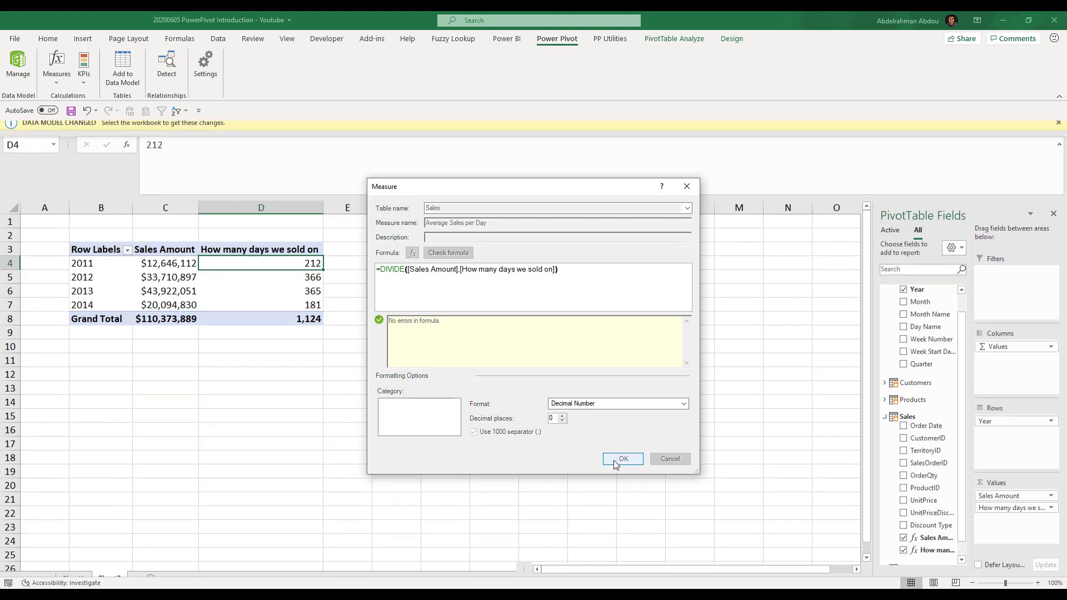
Step: Compare the Average Sales per Day values across the years and the grand total in the PivotTable
{"action": "left_click", "coordinate": [398, 256]}
{"action": "left_click", "coordinate": [404, 266]}
{"action": "left_click", "coordinate": [400, 295]}
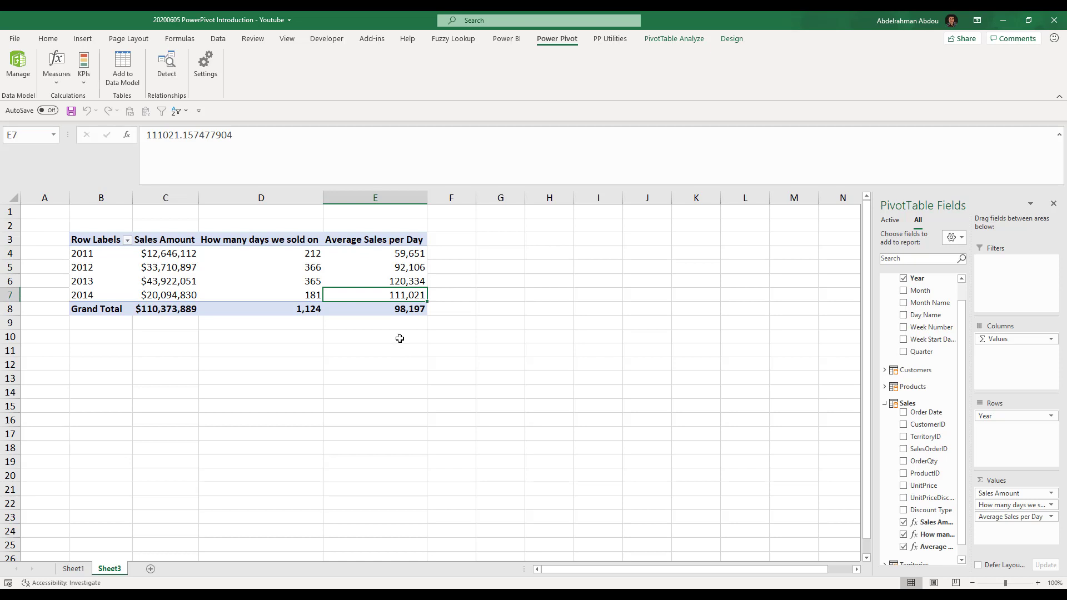
{"action": "left_click", "coordinate": [393, 310]}
{"action": "left_click", "coordinate": [391, 254]}
{"action": "left_click", "coordinate": [404, 278]}
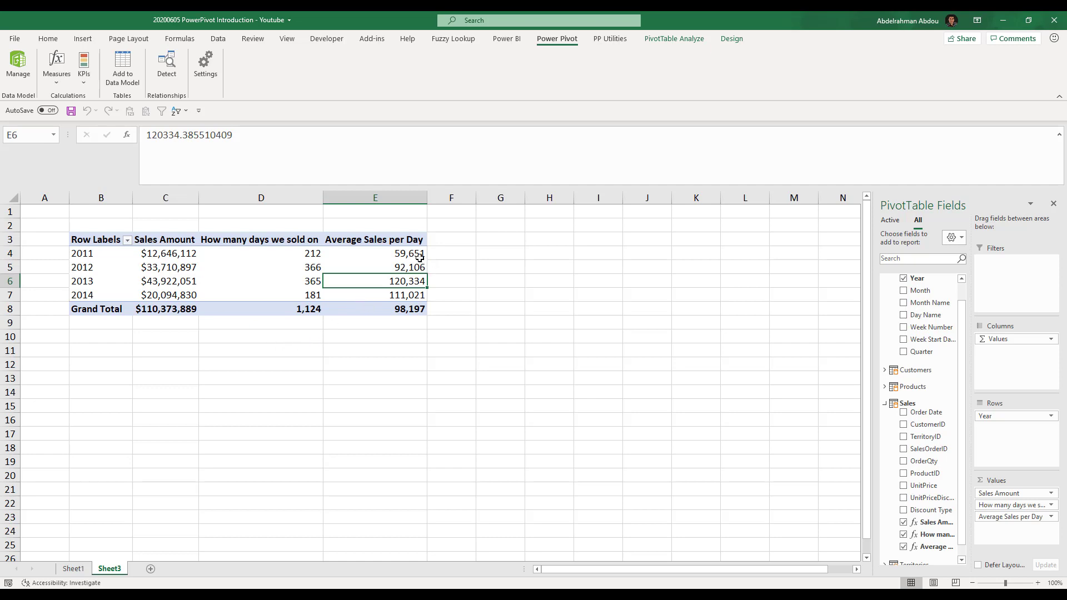
{"action": "left_click", "coordinate": [369, 299]}
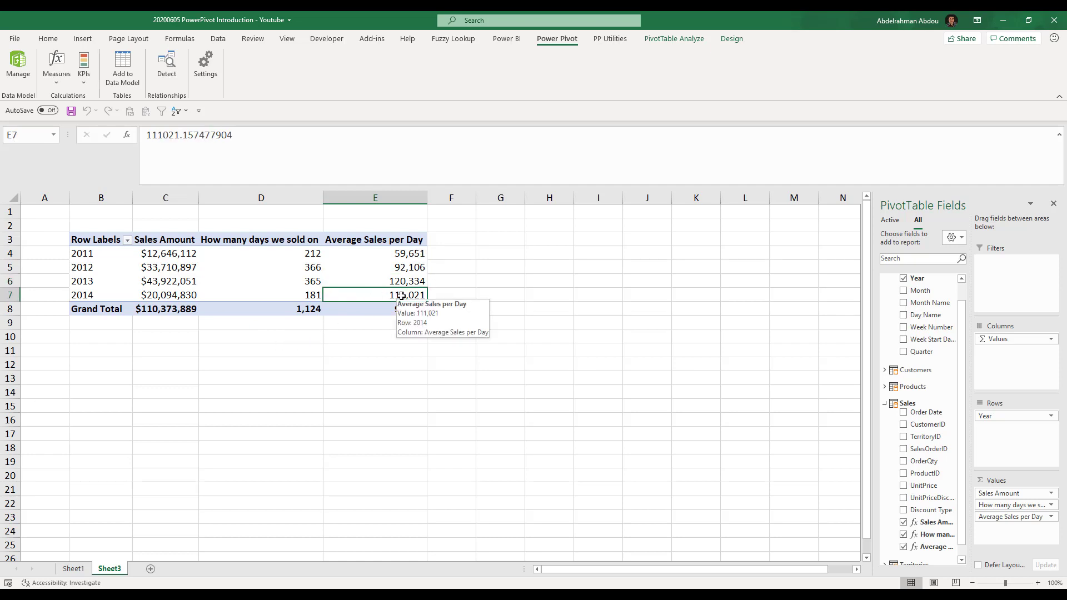
{"action": "left_click", "coordinate": [394, 271]}
{"action": "left_click", "coordinate": [340, 297]}
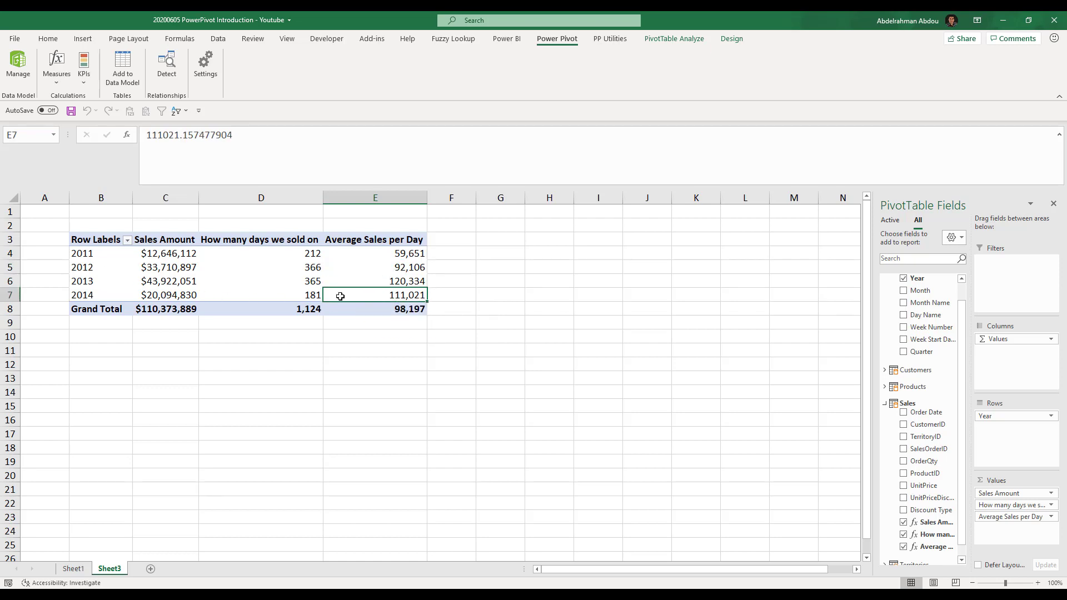
Step: Examine the 2012 to 2014 Sales Amount values, then relate 2014's sales and days sold on to its daily average
{"action": "left_click", "coordinate": [169, 269]}
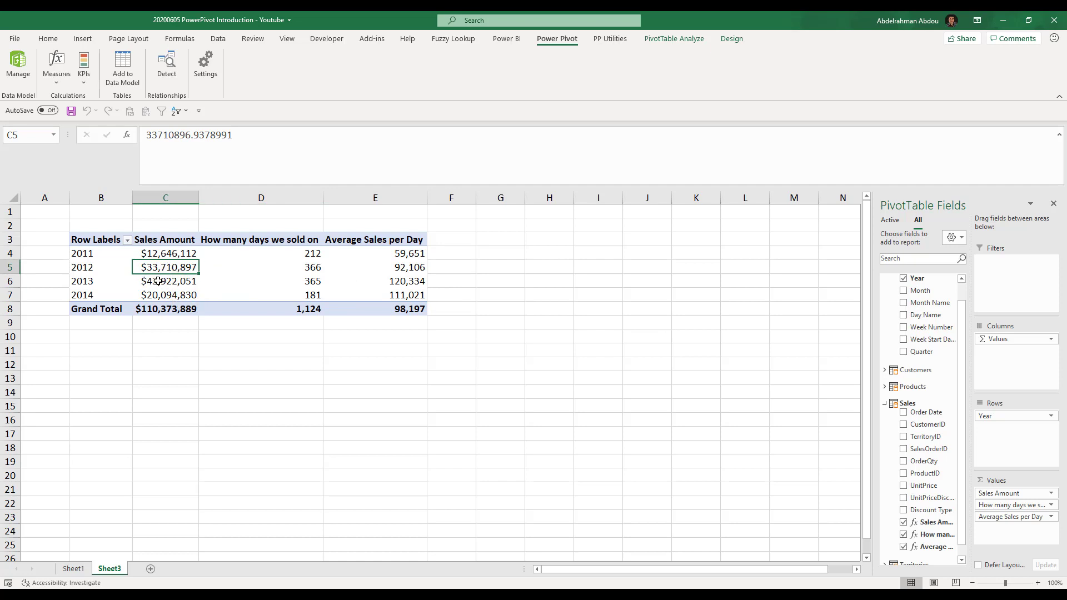
{"action": "left_click", "coordinate": [158, 289]}
{"action": "left_click", "coordinate": [192, 297]}
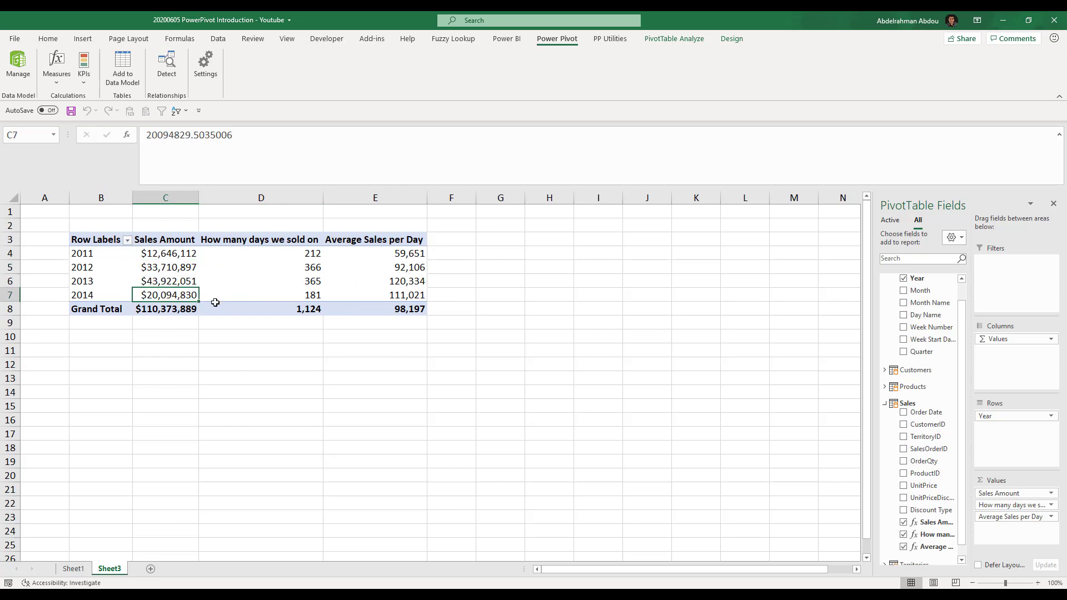
{"action": "left_click", "coordinate": [320, 297]}
{"action": "left_click", "coordinate": [351, 299]}
{"action": "left_click", "coordinate": [163, 306]}
{"action": "left_click", "coordinate": [382, 297]}
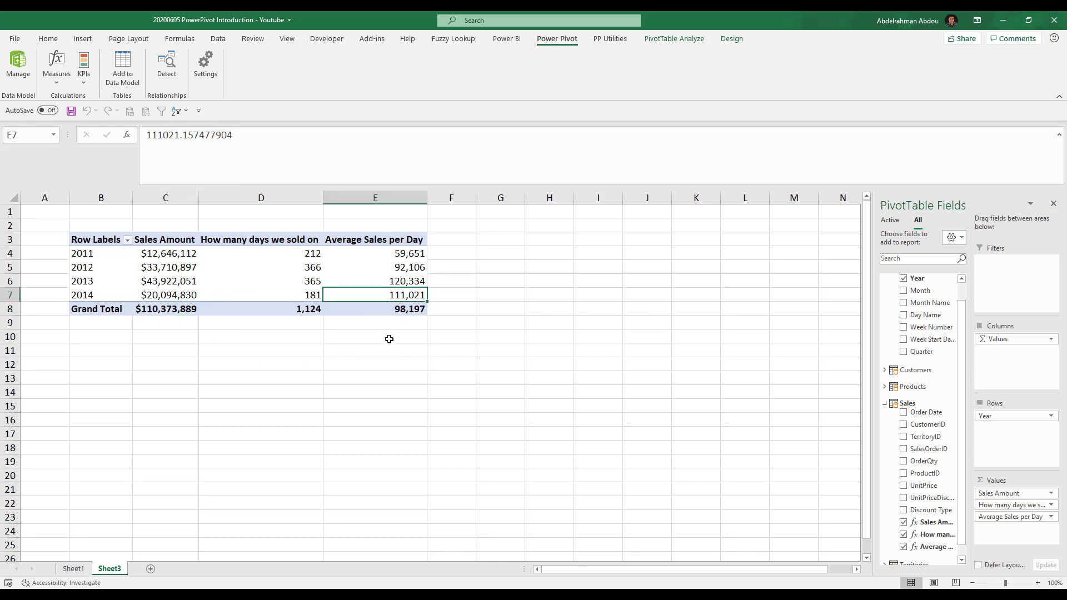
Step: Compare 2014 with the earlier years on total Sales Amount versus Average Sales per Day
{"action": "left_click", "coordinate": [168, 268]}
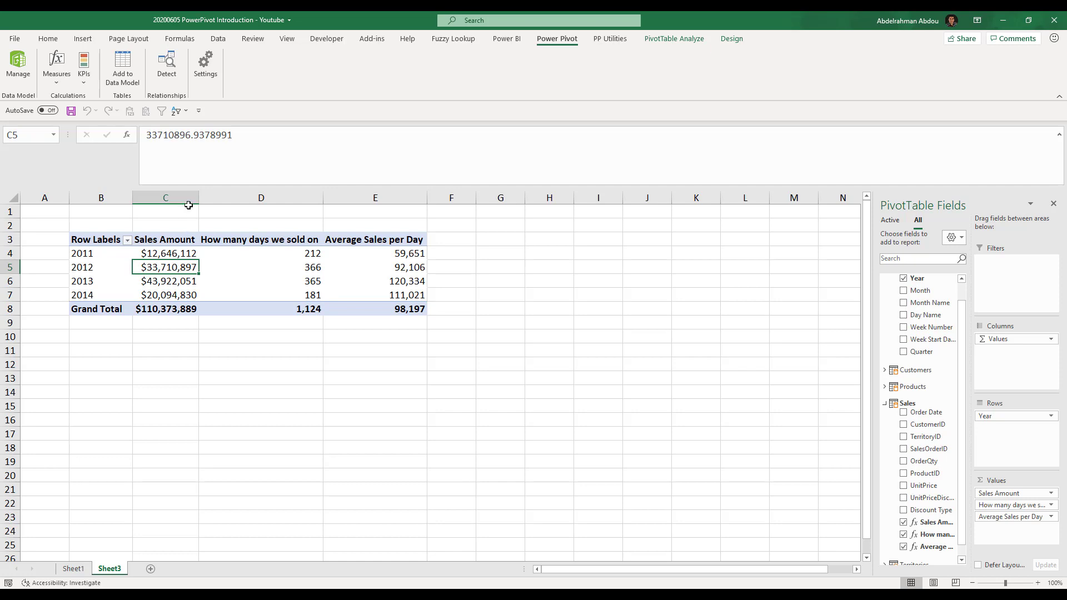
{"action": "left_click", "coordinate": [162, 293]}
{"action": "left_click", "coordinate": [174, 270]}
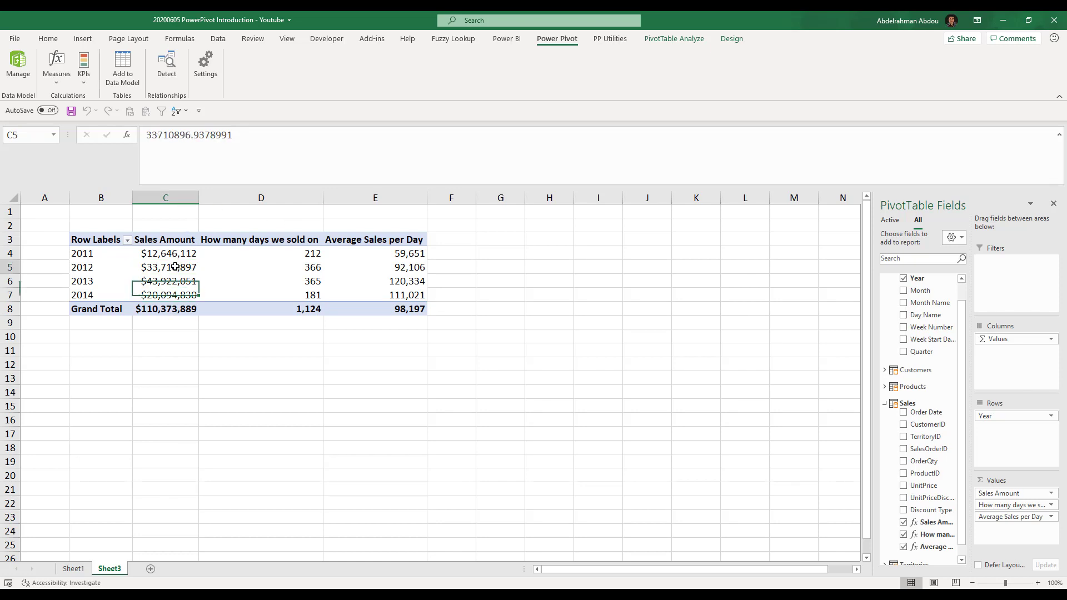
{"action": "left_click", "coordinate": [188, 294]}
{"action": "left_click", "coordinate": [383, 295]}
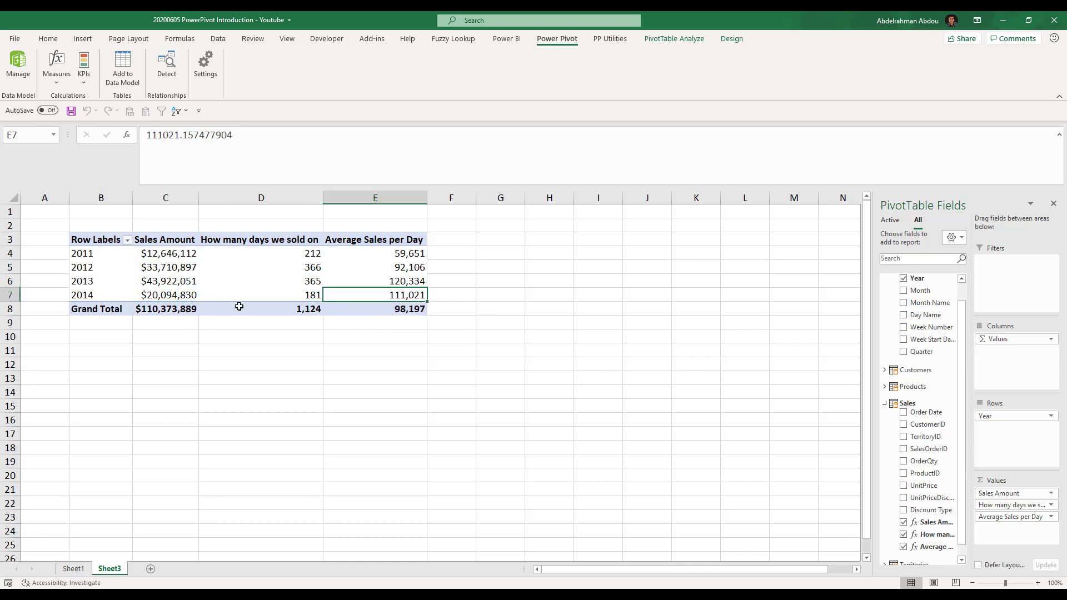
{"action": "left_click", "coordinate": [147, 296]}
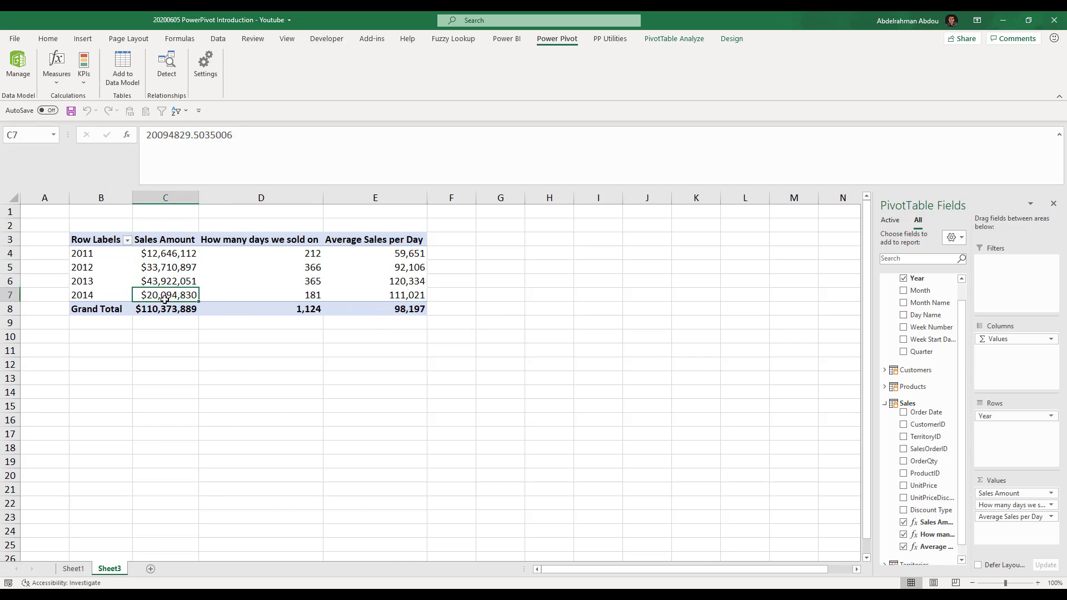
{"action": "left_click", "coordinate": [314, 295]}
{"action": "left_click", "coordinate": [373, 296]}
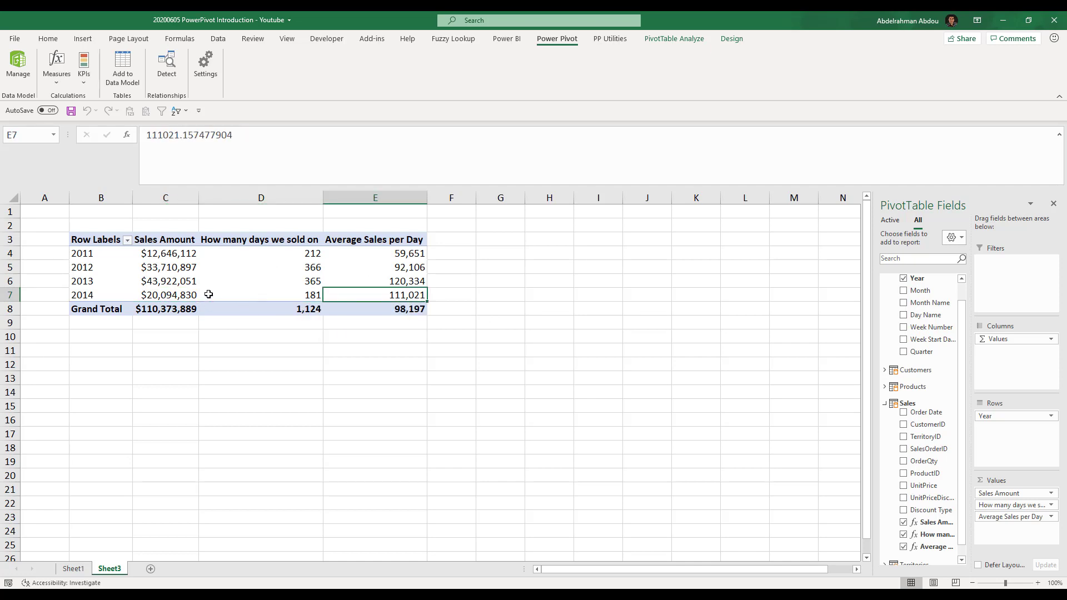
{"action": "left_click", "coordinate": [155, 271]}
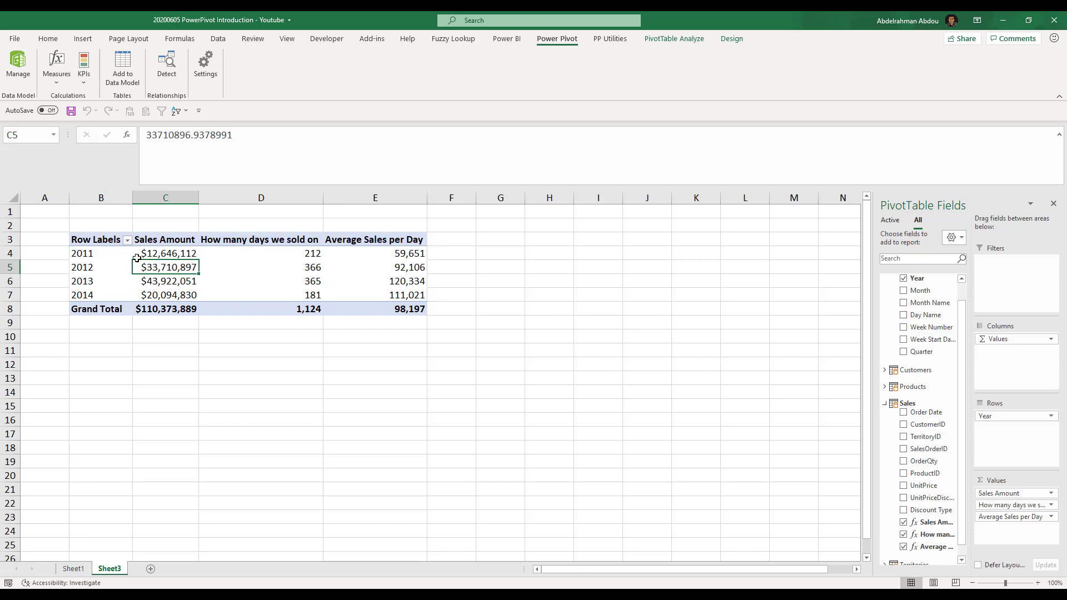
{"action": "left_click", "coordinate": [370, 265]}
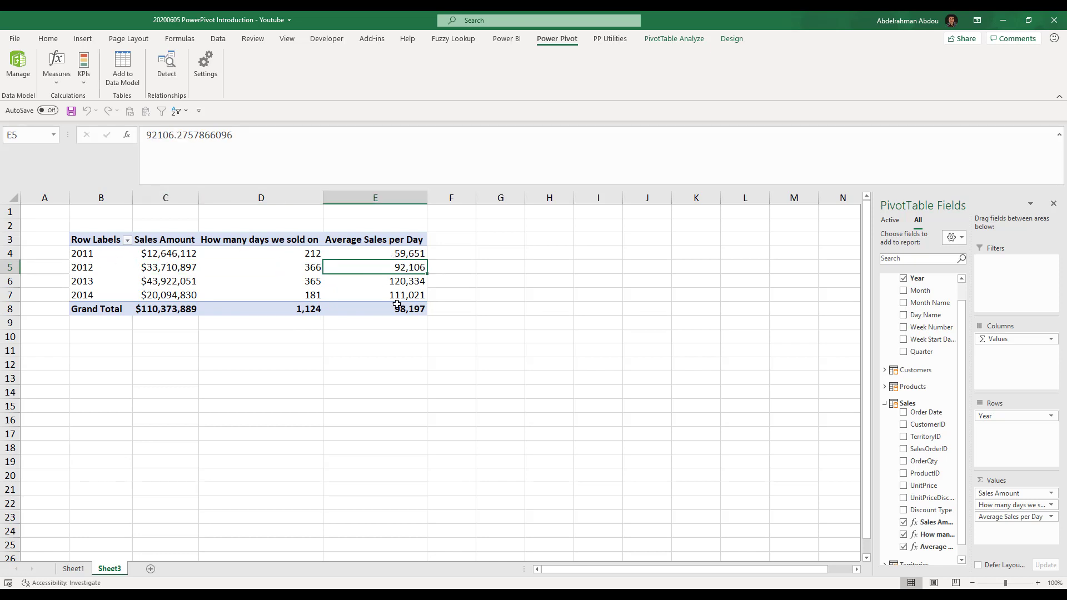
{"action": "left_click", "coordinate": [382, 276]}
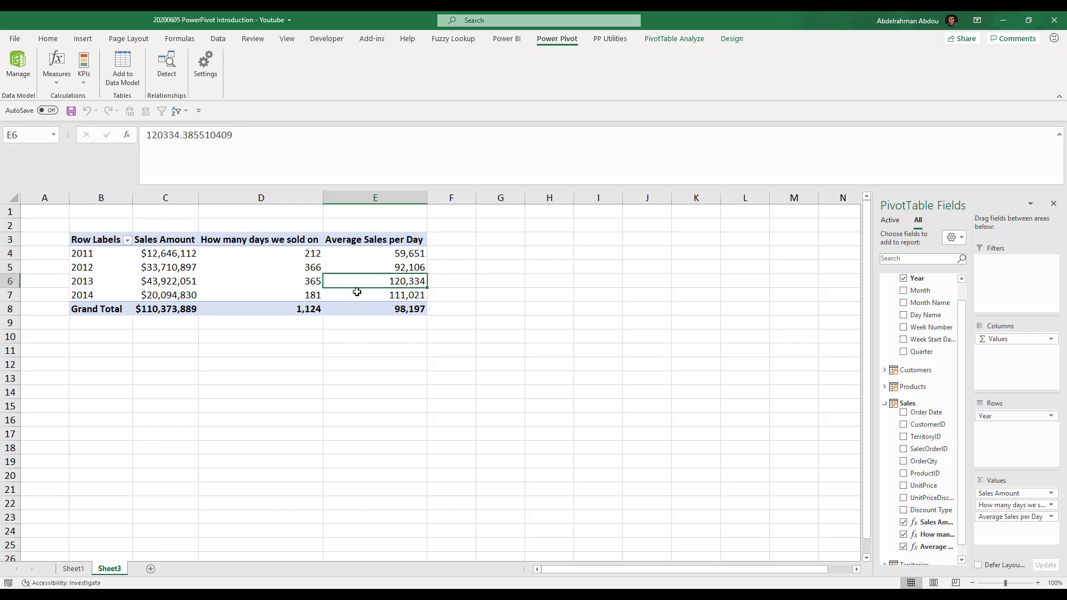
Step: Open the data model at the Sales table and widen its SalesOrderID column
{"action": "left_click", "coordinate": [28, 80]}
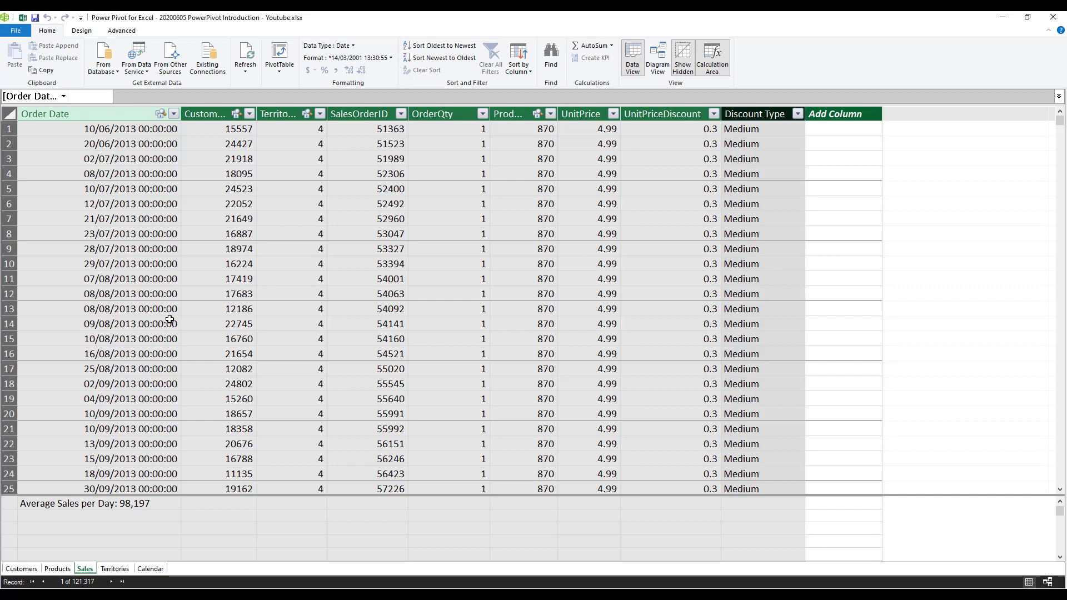
{"action": "left_click", "coordinate": [295, 250]}
{"action": "left_click", "coordinate": [483, 204]}
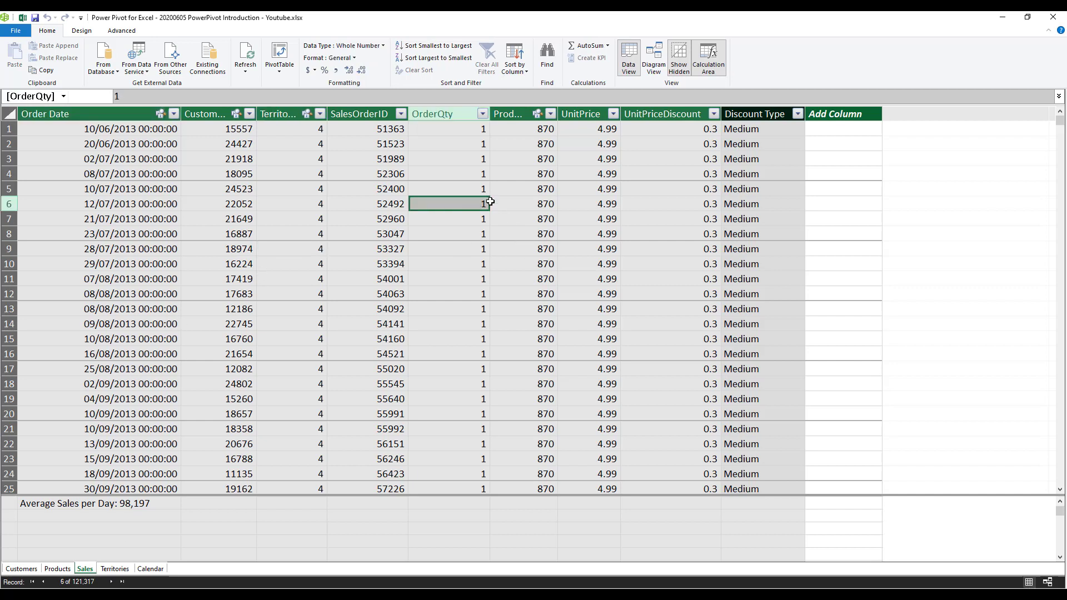
{"action": "left_click", "coordinate": [383, 144]}
{"action": "left_click_drag", "start_coordinate": [409, 113], "coordinate": [421, 113]}
Step: Sort the Sales table by SalesOrderID from smallest to largest
{"action": "scroll", "coordinate": [397, 170], "scroll_direction": "down", "scroll_amount": 2}
{"action": "scroll", "coordinate": [397, 170], "scroll_direction": "down", "scroll_amount": 2}
{"action": "scroll", "coordinate": [415, 186], "scroll_direction": "up", "scroll_amount": 5}
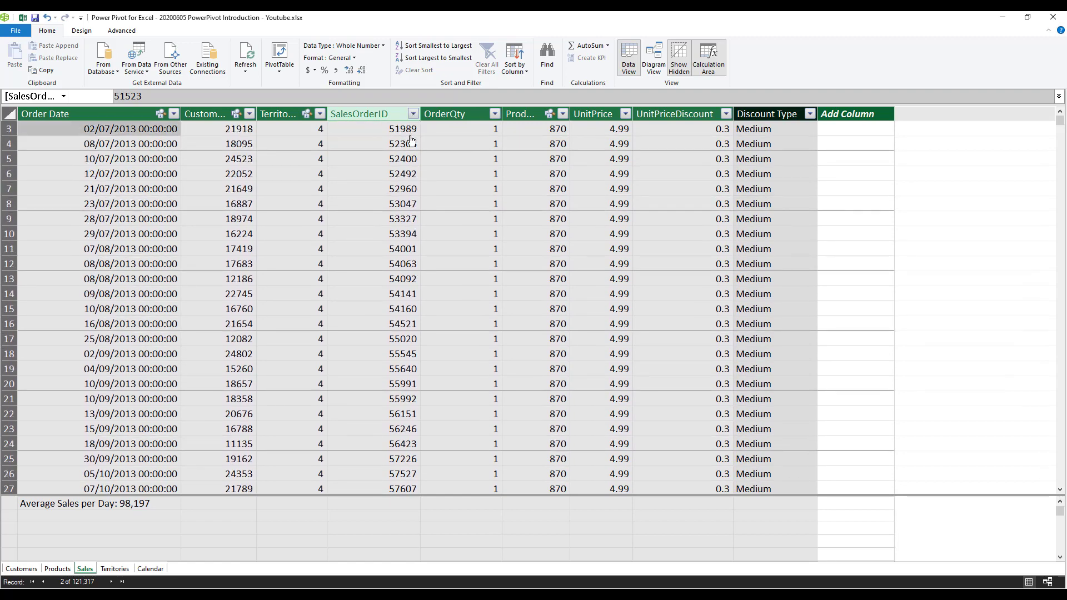
{"action": "left_click", "coordinate": [413, 113]}
{"action": "left_click", "coordinate": [384, 134]}
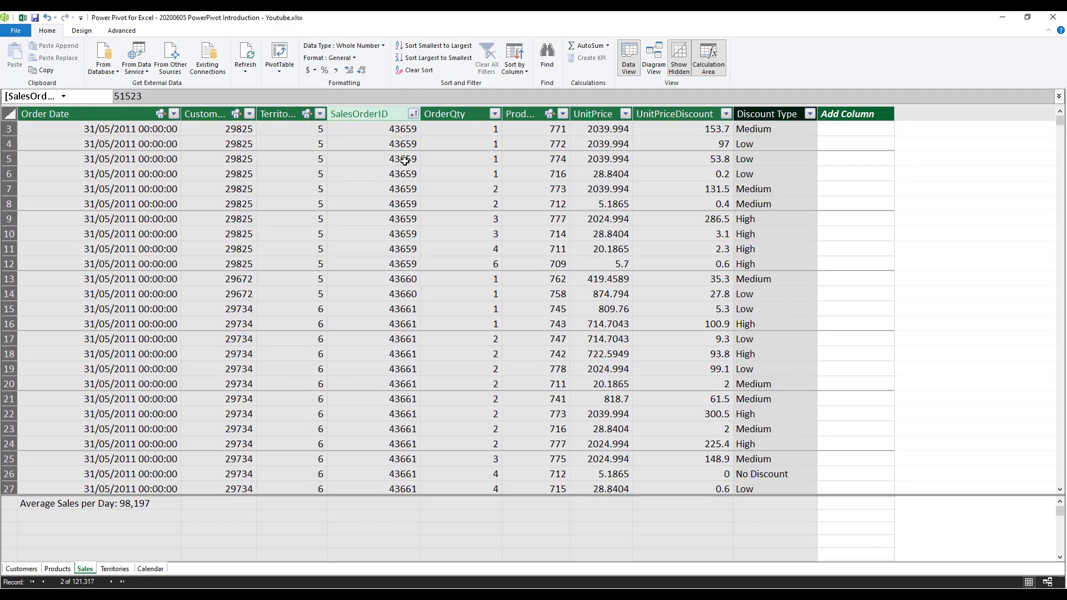
Step: Examine the SalesOrderID values in the first sorted Sales rows to see how order lines are grouped
{"action": "scroll", "coordinate": [405, 165], "scroll_direction": "up", "scroll_amount": 2}
{"action": "left_click", "coordinate": [399, 174]}
{"action": "left_click", "coordinate": [405, 218]}
{"action": "left_click", "coordinate": [407, 267]}
{"action": "left_click", "coordinate": [400, 309]}
{"action": "left_click", "coordinate": [386, 218]}
{"action": "left_click", "coordinate": [385, 323]}
{"action": "left_click", "coordinate": [389, 353]}
{"action": "left_click", "coordinate": [389, 203]}
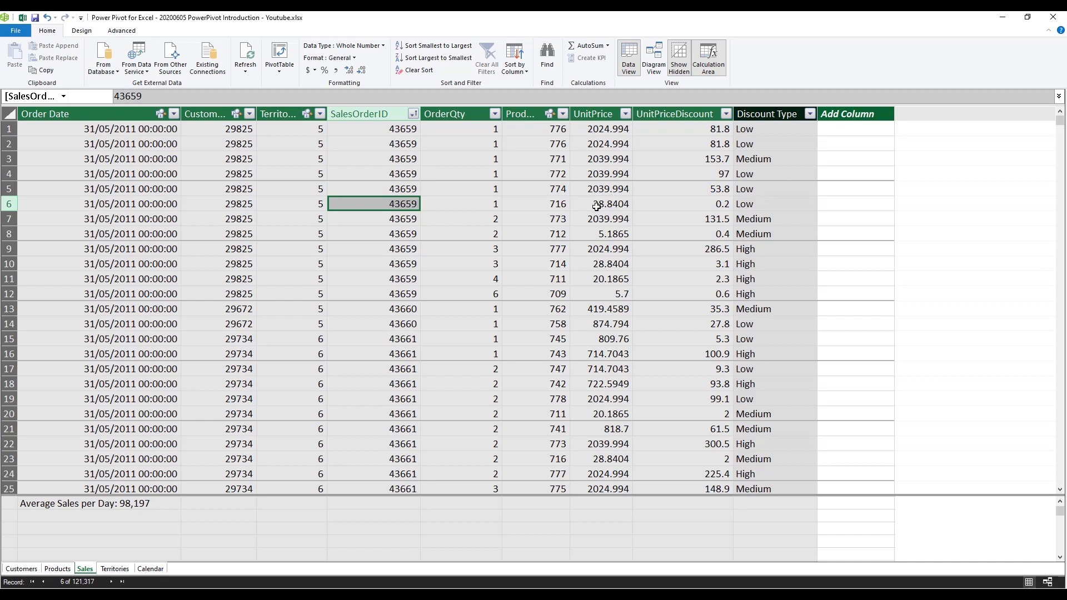
Step: Widen the ProductID column and inspect the product, order ID and order date of the first order's rows
{"action": "left_click_drag", "start_coordinate": [572, 113], "coordinate": [635, 113]}
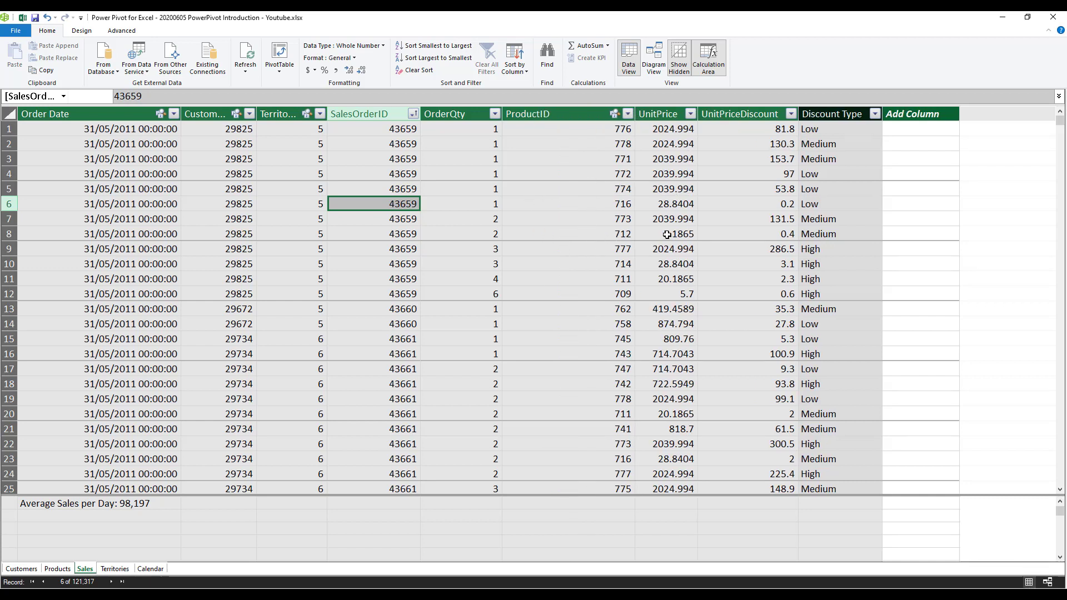
{"action": "left_click", "coordinate": [555, 237]}
{"action": "left_click", "coordinate": [399, 220]}
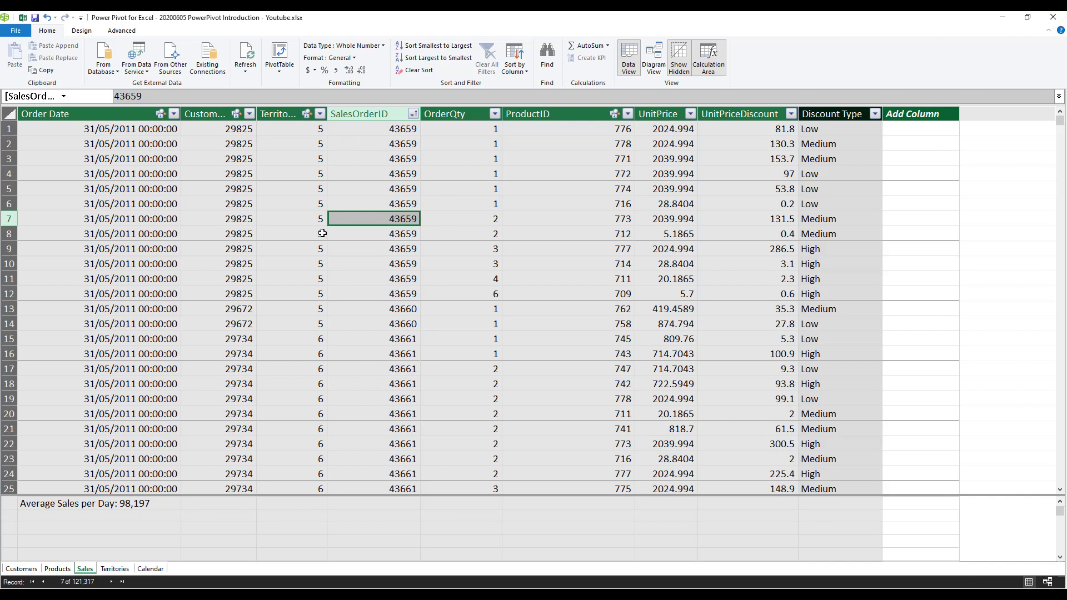
{"action": "left_click", "coordinate": [118, 184]}
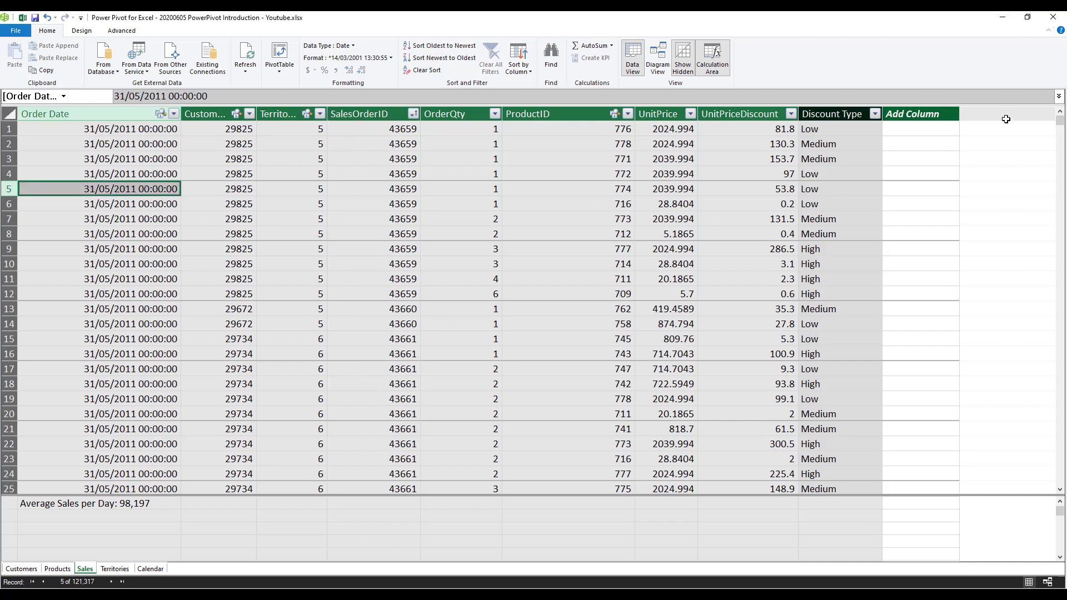
Step: Close the data model window and start a new measure in the Sales table named "Number of Orders"
{"action": "left_click", "coordinate": [1053, 16]}
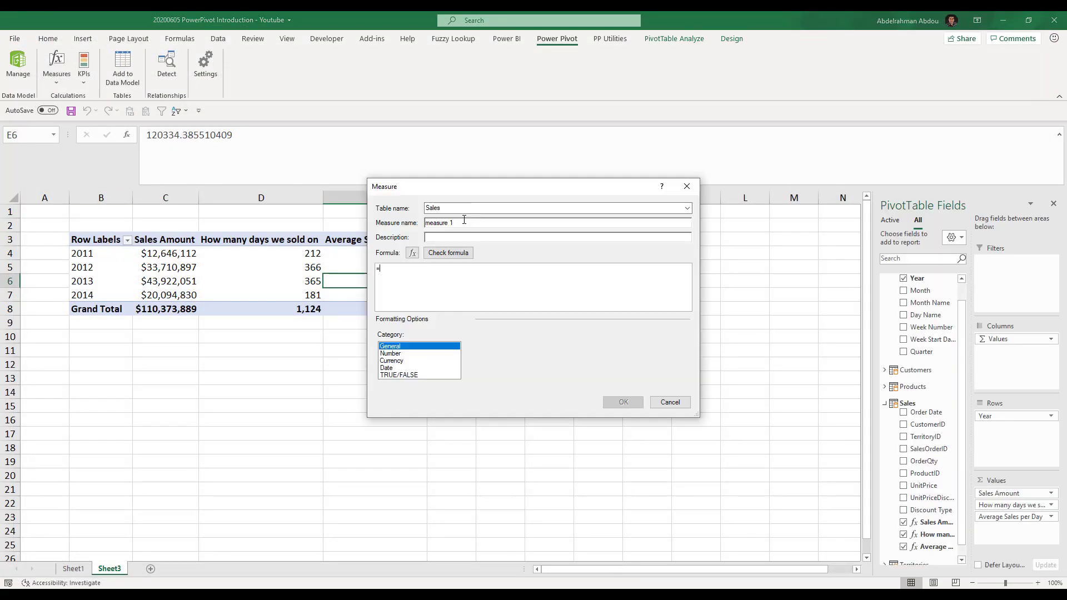
{"action": "left_click_drag", "start_coordinate": [466, 220], "coordinate": [418, 220]}
{"action": "type", "text": "Number of Orders"}
Step: Enter the measure formula =COUNTROWS(VALUES(Sales[SalesOrderID])) to count the distinct orders
{"action": "type", "text": "COUNTROWS(v"}
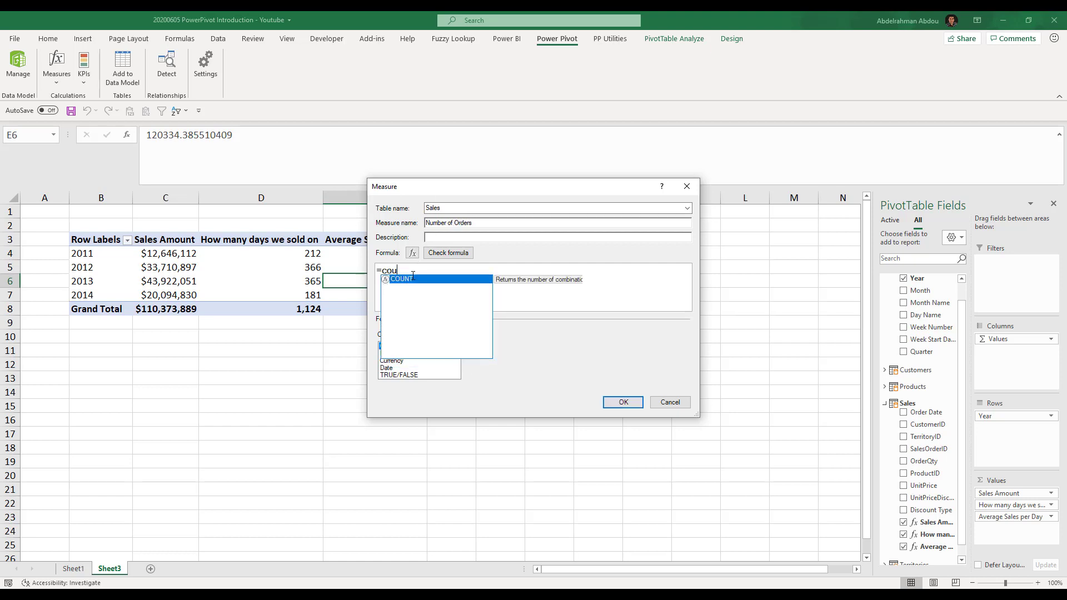
{"action": "type", "text": "alues(sales["}
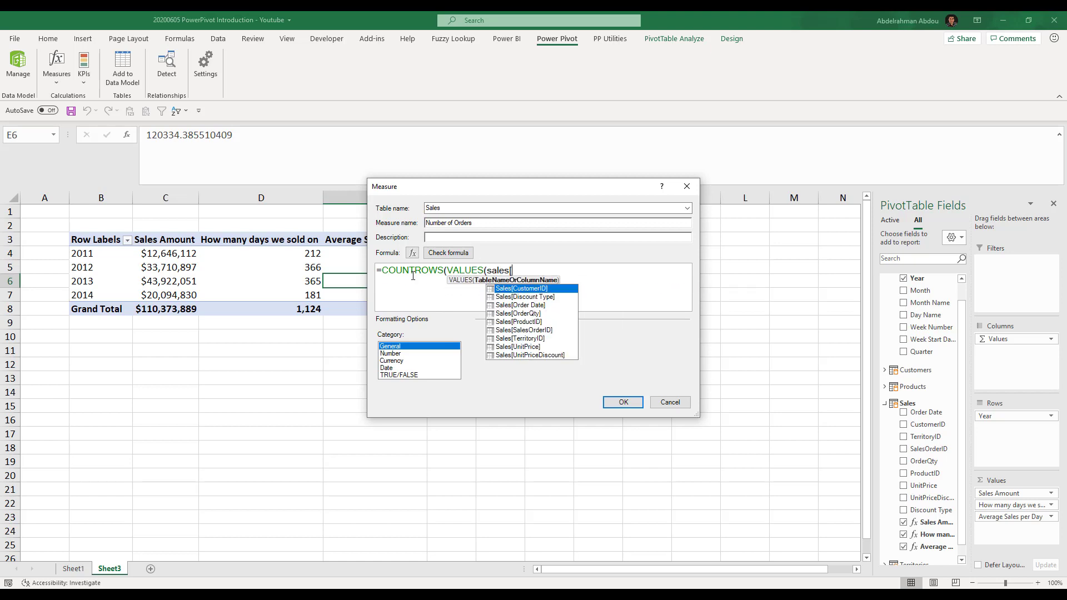
{"action": "key", "text": "Down"}
{"action": "key", "text": "Down"}
{"action": "key", "text": "Down"}
{"action": "key", "text": "Down"}
{"action": "key", "text": "Down"}
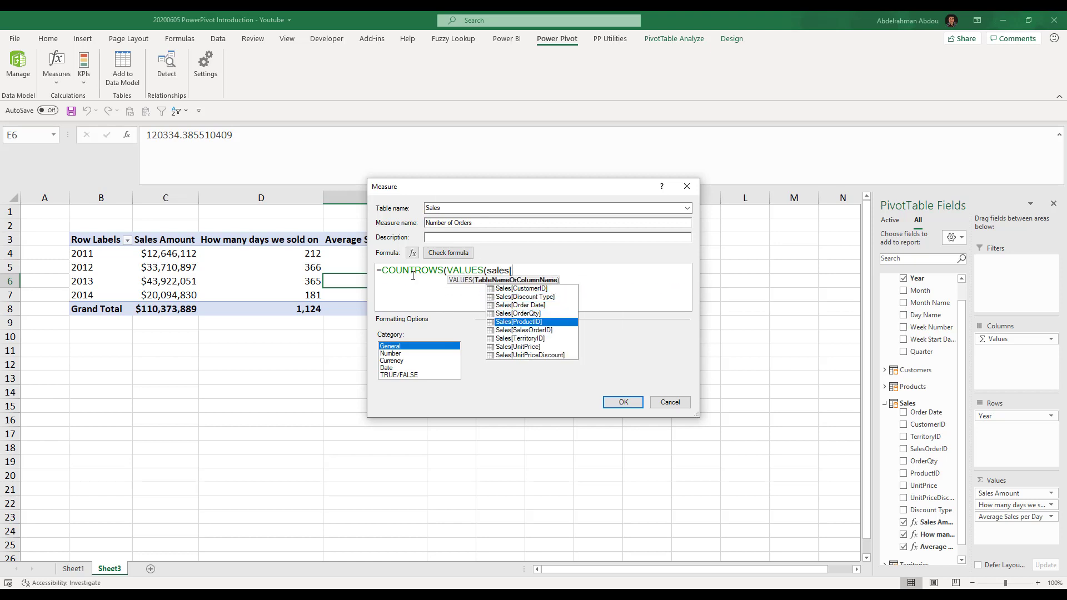
{"action": "key", "text": "Tab"}
{"action": "type", "text": "))"}
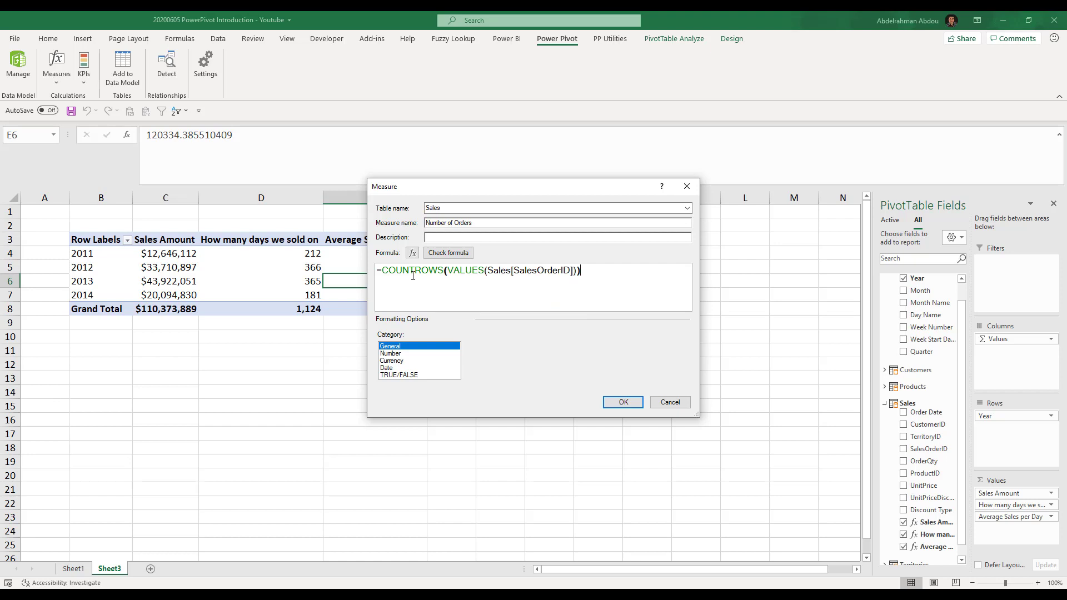
Step: Validate the Number of Orders formula, format it as a whole number with a thousands separator, and add the measure to the PivotTable
{"action": "left_click", "coordinate": [448, 253]}
{"action": "left_click", "coordinate": [414, 411]}
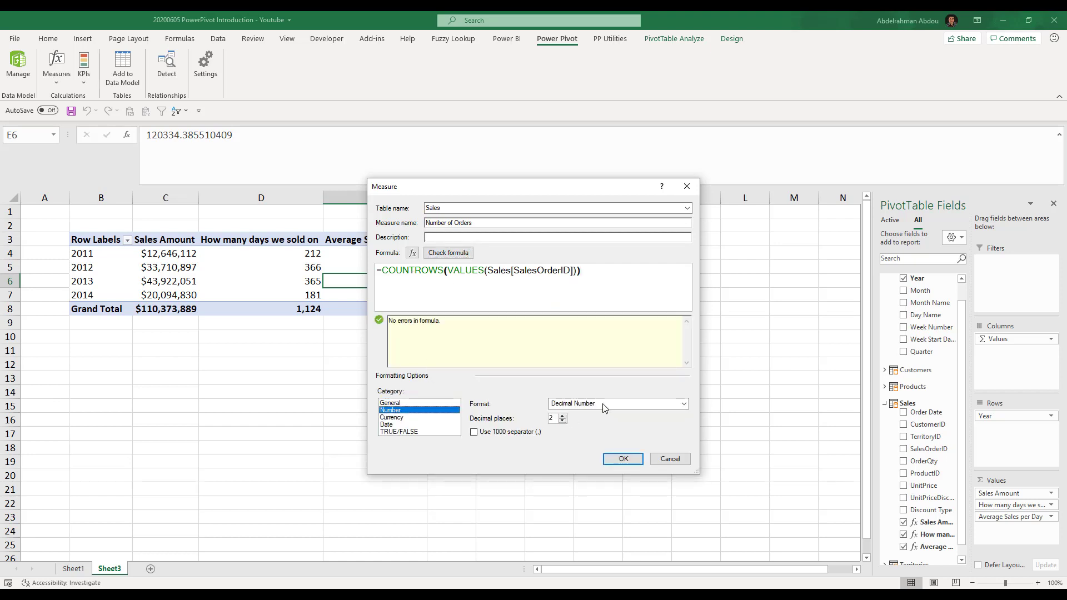
{"action": "left_click", "coordinate": [584, 406]}
{"action": "left_click", "coordinate": [588, 415]}
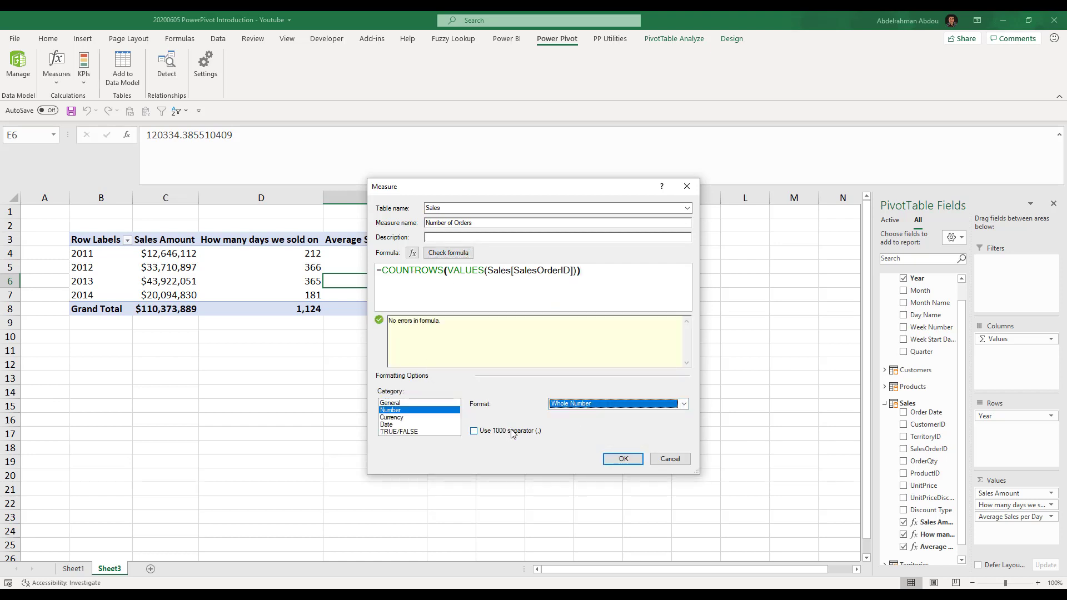
{"action": "left_click", "coordinate": [512, 432]}
{"action": "left_click", "coordinate": [615, 460]}
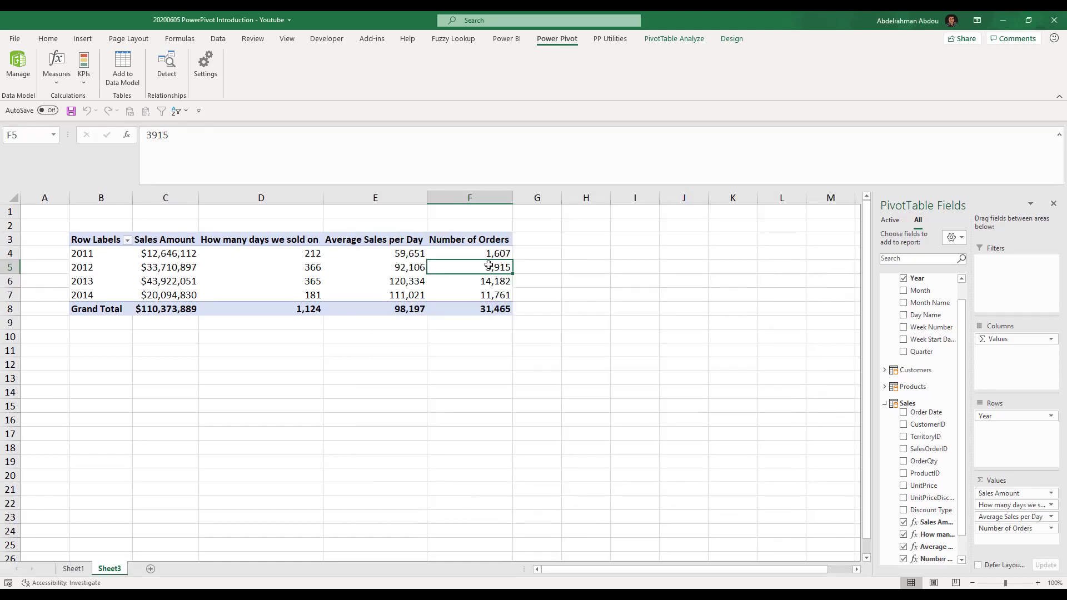
{"action": "left_click", "coordinate": [501, 251]}
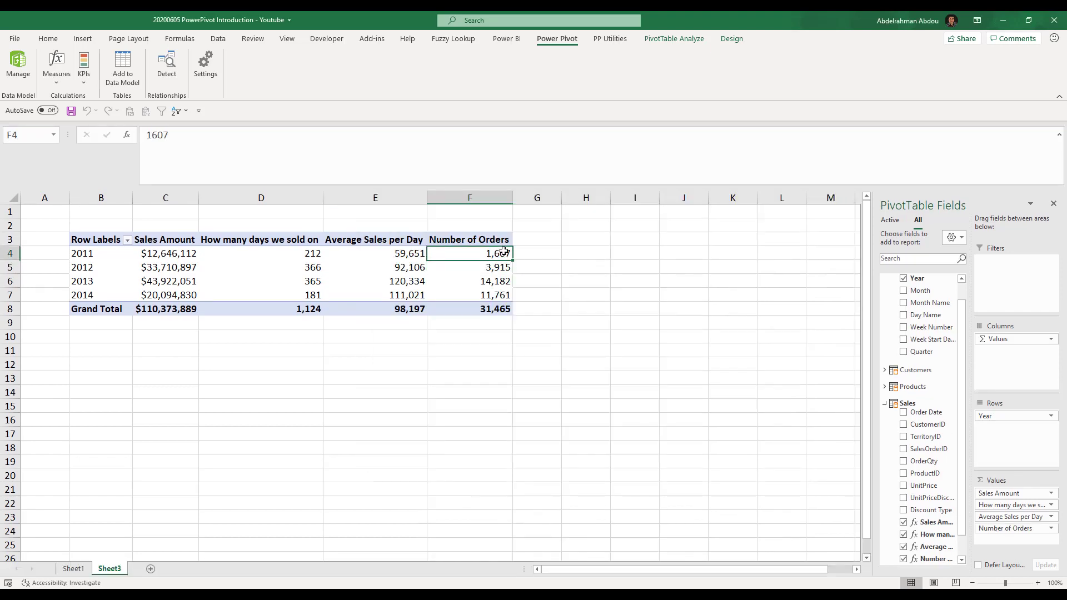
{"action": "left_click", "coordinate": [485, 284]}
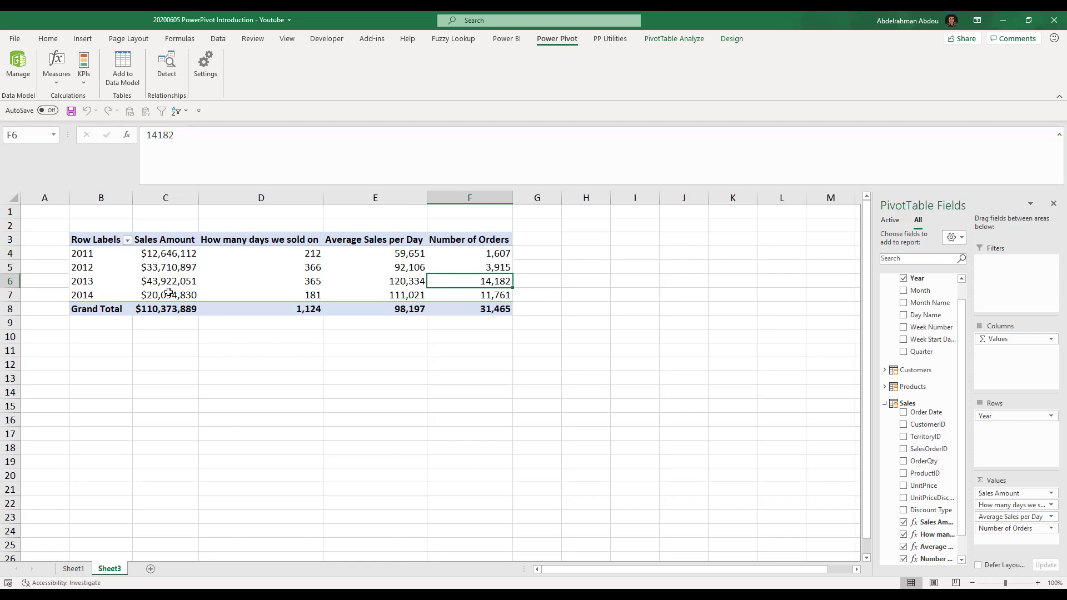
{"action": "left_click", "coordinate": [459, 269]}
{"action": "left_click", "coordinate": [489, 281]}
Step: Start a new measure in the Sales table named "Average Number of Orders per Day"
{"action": "left_click", "coordinate": [59, 82]}
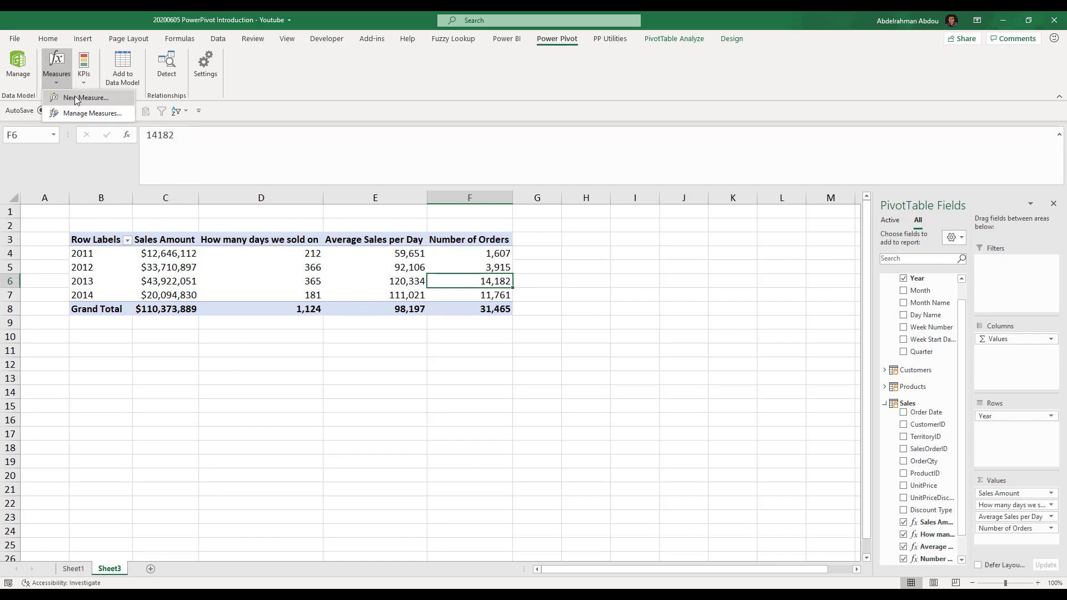
{"action": "left_click", "coordinate": [76, 96]}
{"action": "type", "text": "A"}
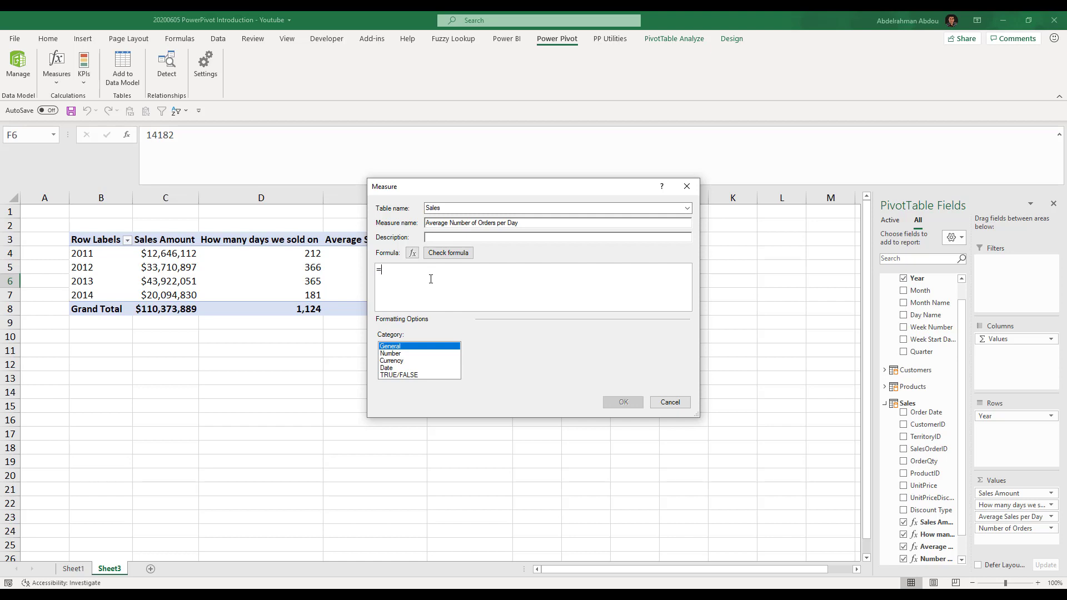
Step: Enter the measure formula =DIVIDE([Number of Orders],[How many days we sold on])
{"action": "type", "text": "DIVIDE(["}
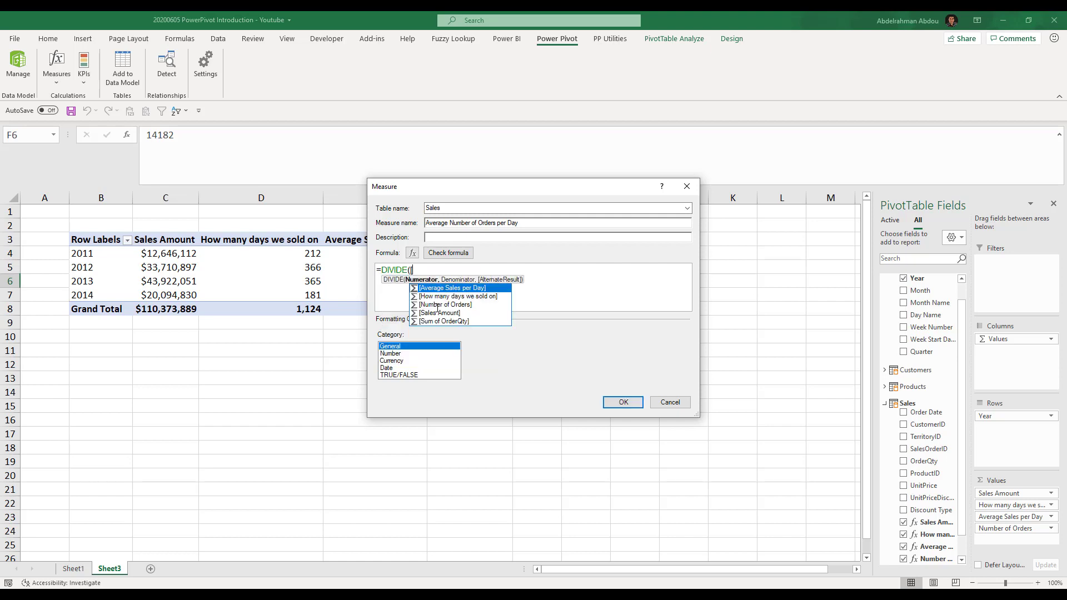
{"action": "type", "text": "Number of Orders],[nu"}
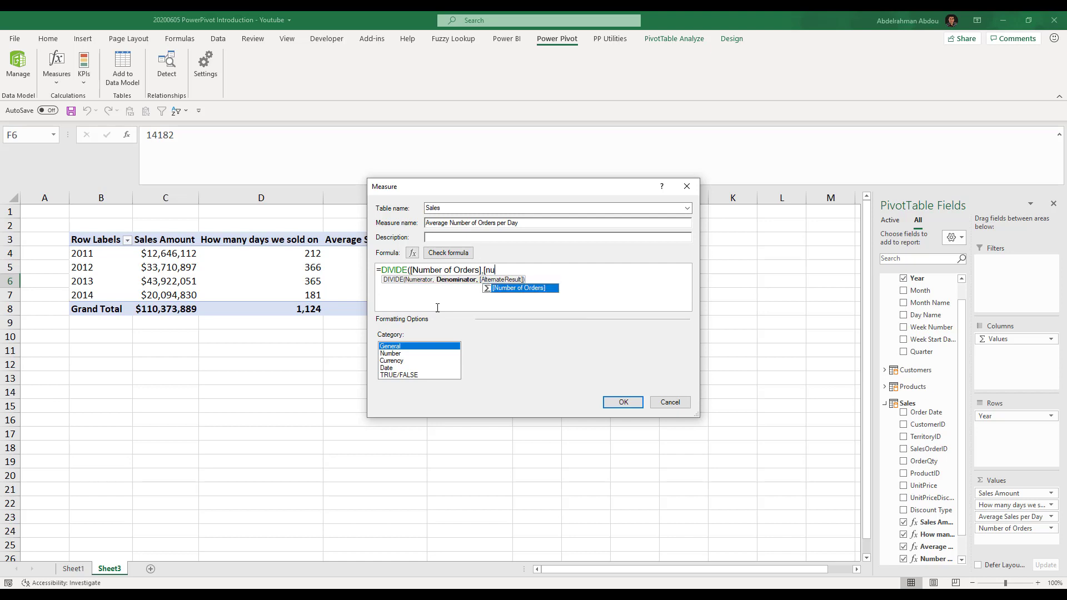
{"action": "type", "text": "mb"}
{"action": "key", "text": "BackSpace"}
{"action": "key", "text": "BackSpace"}
{"action": "key", "text": "BackSpace"}
{"action": "key", "text": "BackSpace"}
{"action": "key", "text": "Down"}
{"action": "key", "text": "Tab"}
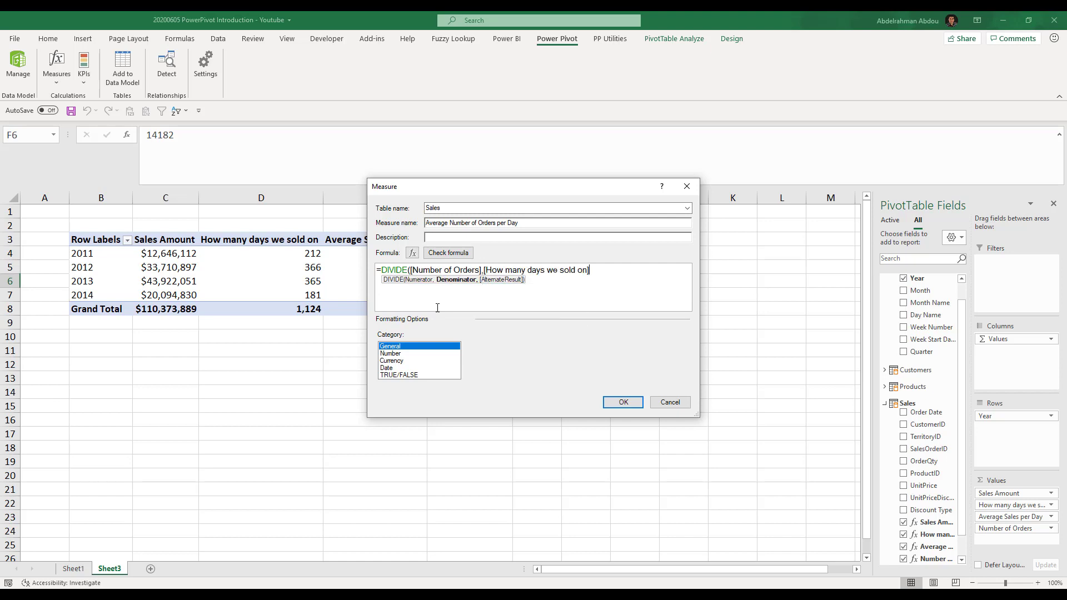
{"action": "type", "text": ")"}
Step: Validate the formula, format the measure as a number with zero decimals and a thousands separator, and add it to the PivotTable
{"action": "left_click", "coordinate": [448, 252]}
{"action": "left_click", "coordinate": [419, 411]}
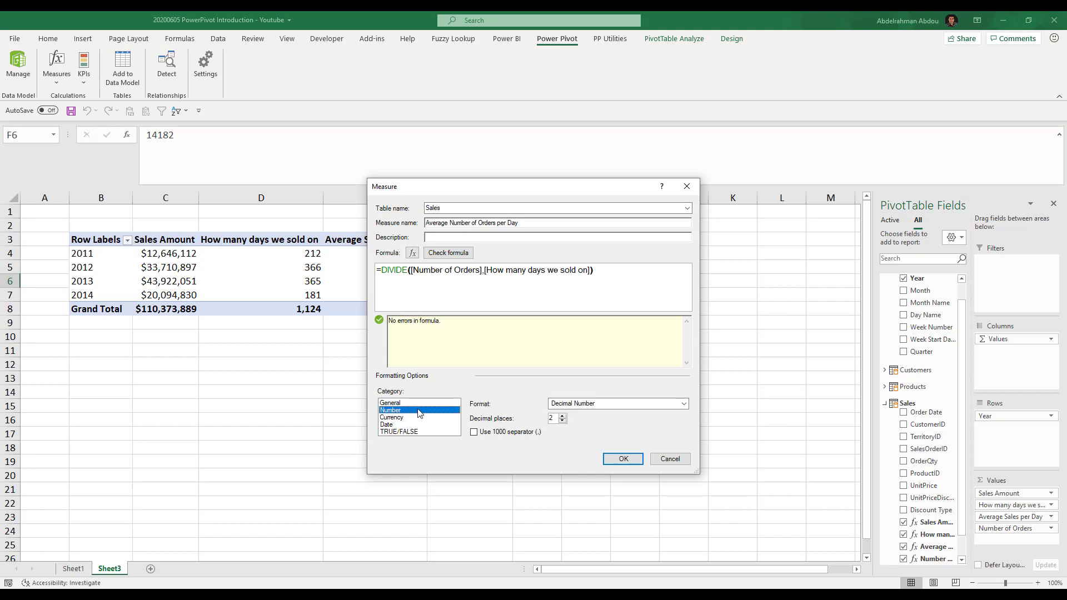
{"action": "left_click", "coordinate": [562, 416]}
{"action": "left_click", "coordinate": [562, 416]}
{"action": "left_click", "coordinate": [563, 421]}
{"action": "left_click", "coordinate": [563, 421]}
{"action": "left_click", "coordinate": [503, 434]}
{"action": "left_click", "coordinate": [623, 460]}
Step: Examine the Average Number of Orders per Day for each year and compare it with the order counts
{"action": "left_click", "coordinate": [619, 269]}
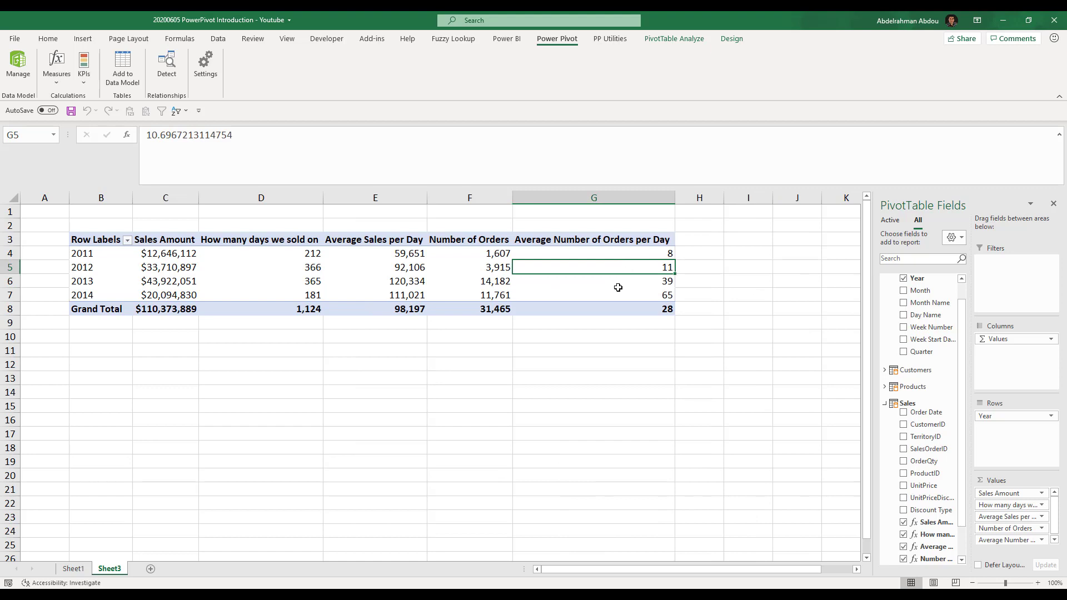
{"action": "left_click", "coordinate": [619, 297]}
{"action": "left_click", "coordinate": [613, 257]}
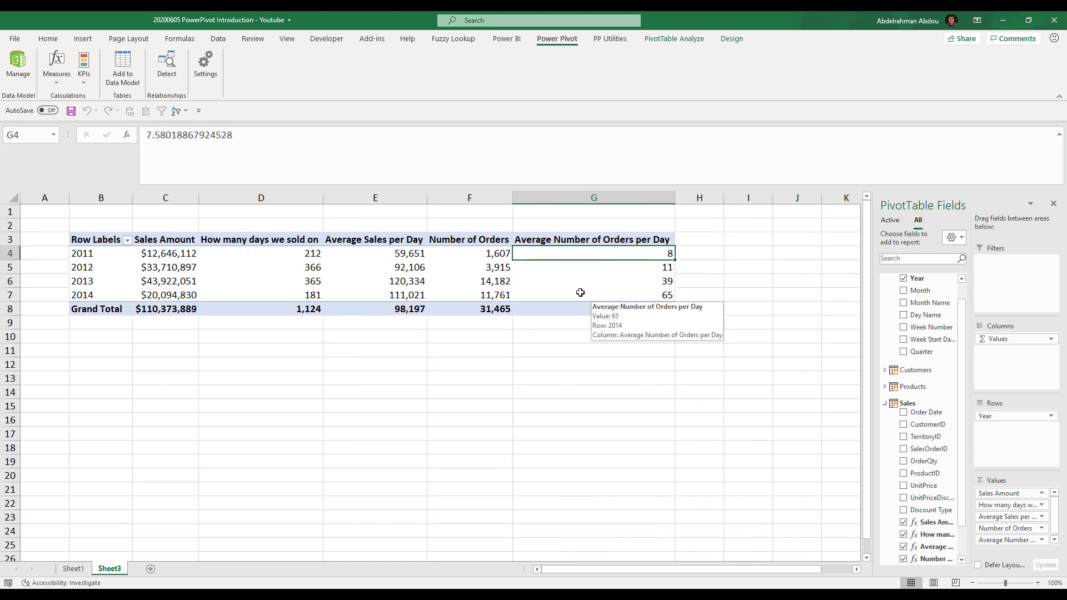
{"action": "key", "text": "Down"}
{"action": "key", "text": "Down"}
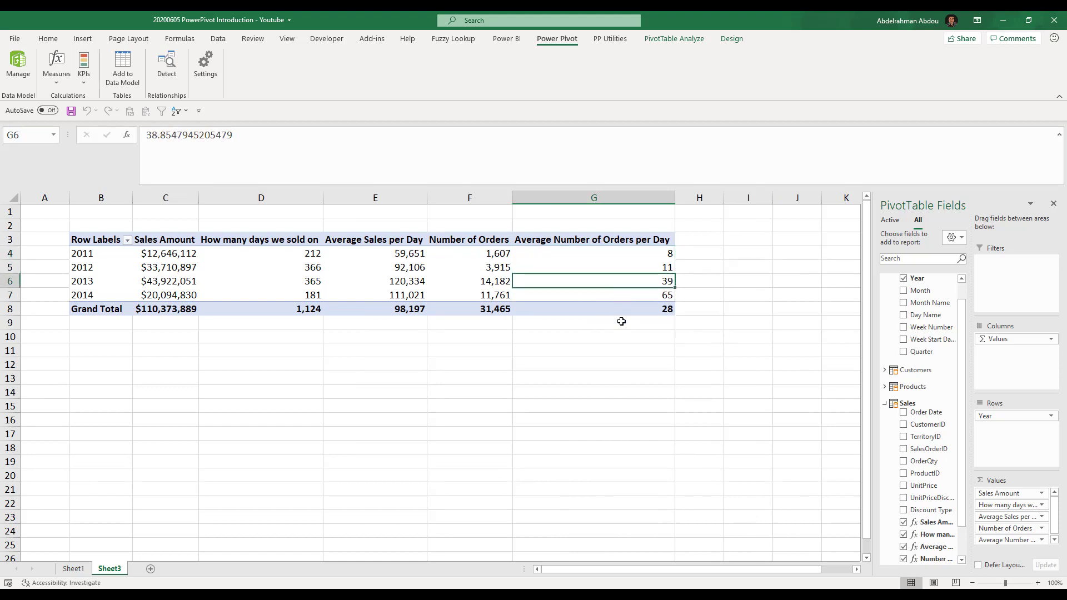
{"action": "key", "text": "Down"}
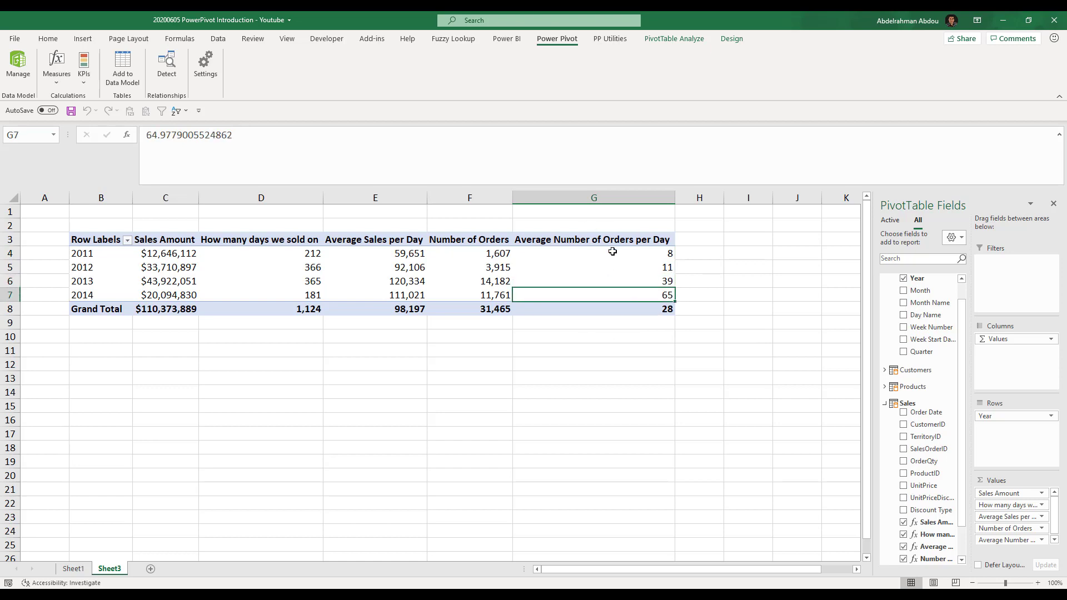
{"action": "key", "text": "Up"}
{"action": "key", "text": "Up"}
{"action": "key", "text": "Up"}
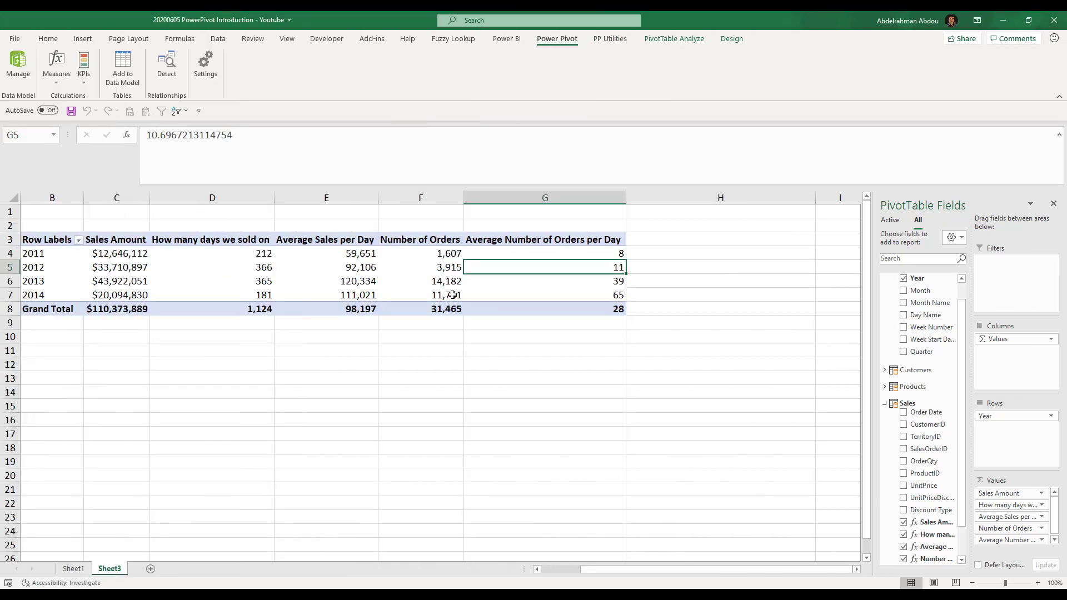
{"action": "mouse_move", "coordinate": [416, 283]}
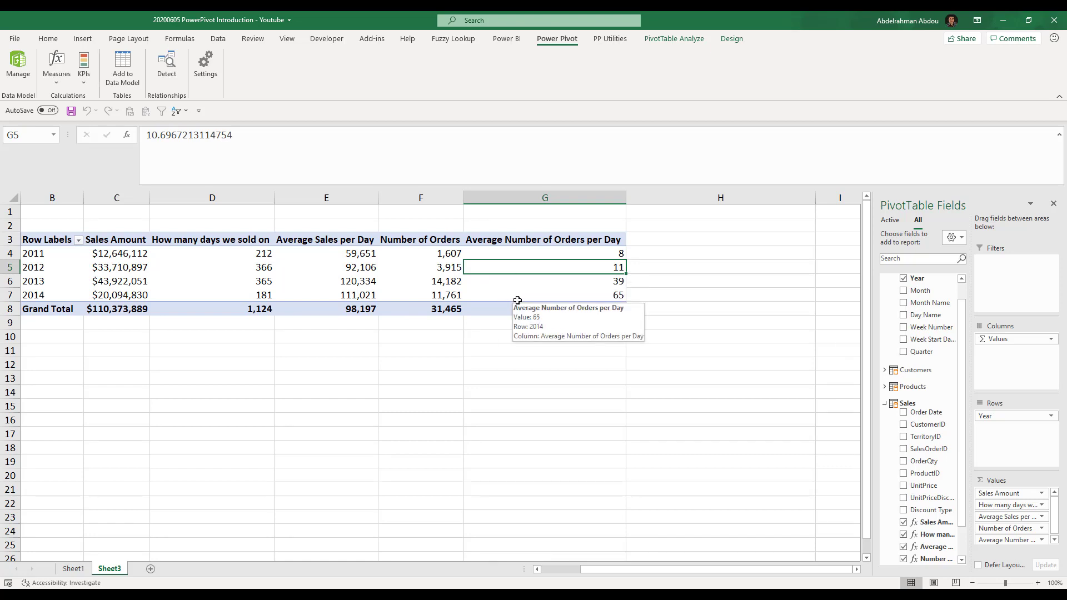
{"action": "mouse_move", "coordinate": [519, 285]}
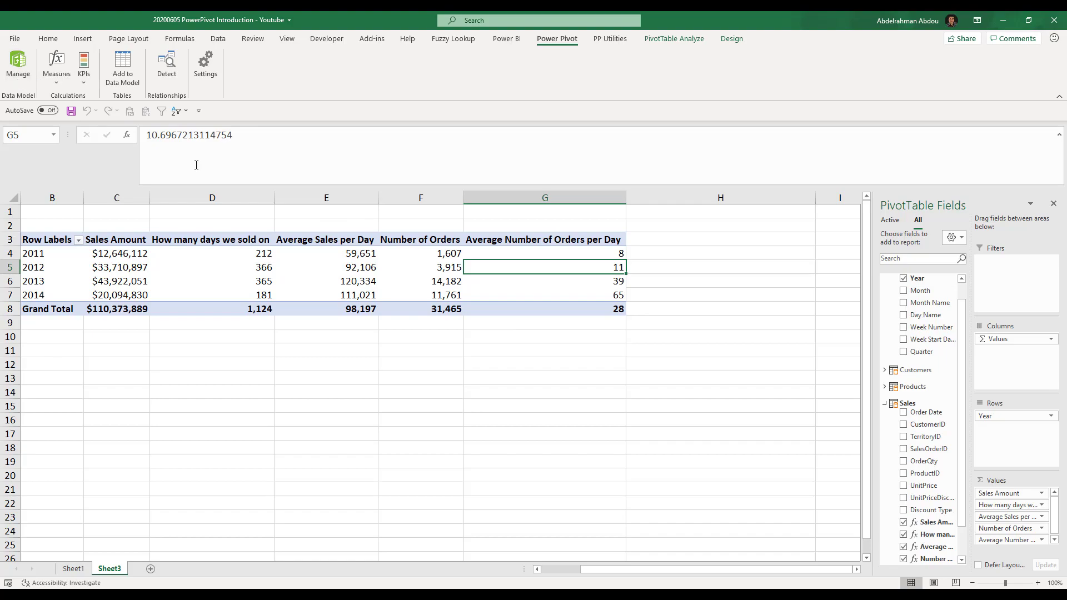
Step: Open the Sales table in the data model, examine the UnitPriceDiscount values of its first rows, and return to the worksheet
{"action": "left_click", "coordinate": [22, 70]}
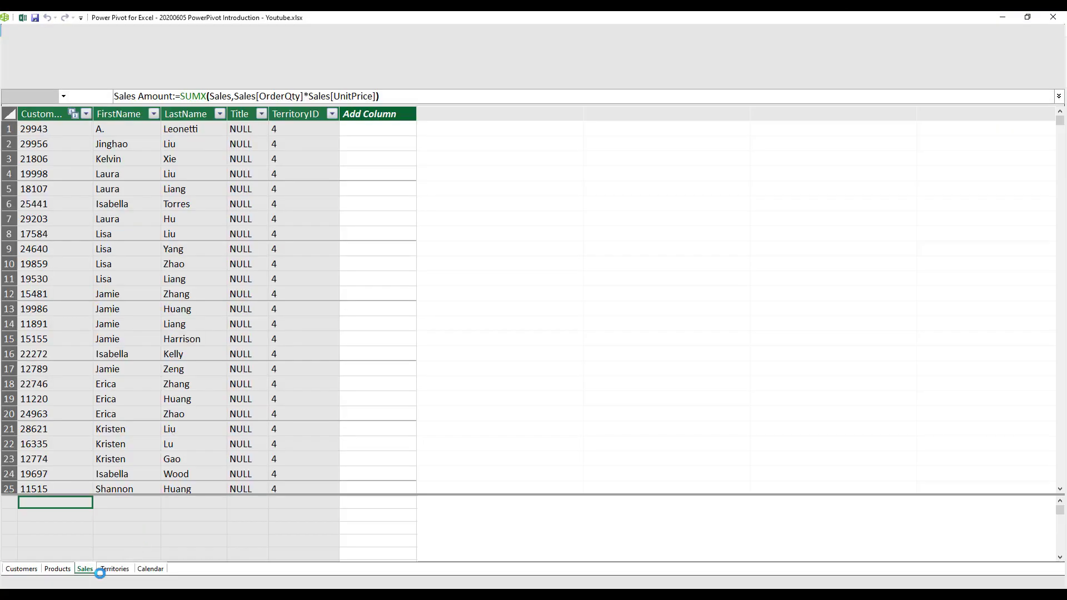
{"action": "left_click", "coordinate": [85, 569]}
{"action": "left_click", "coordinate": [709, 324]}
{"action": "left_click", "coordinate": [762, 174]}
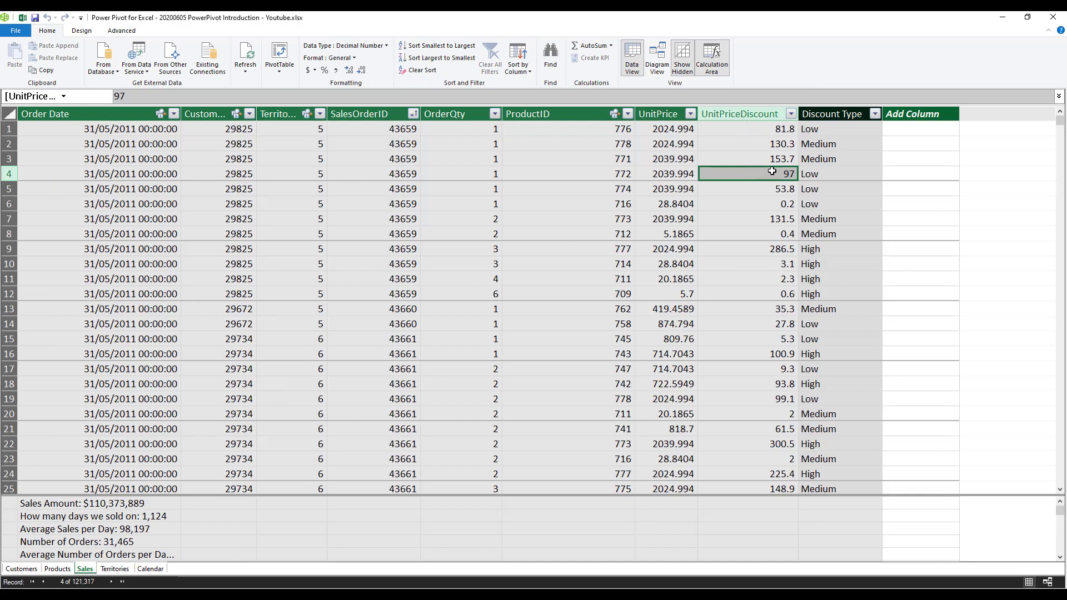
{"action": "left_click", "coordinate": [750, 158]}
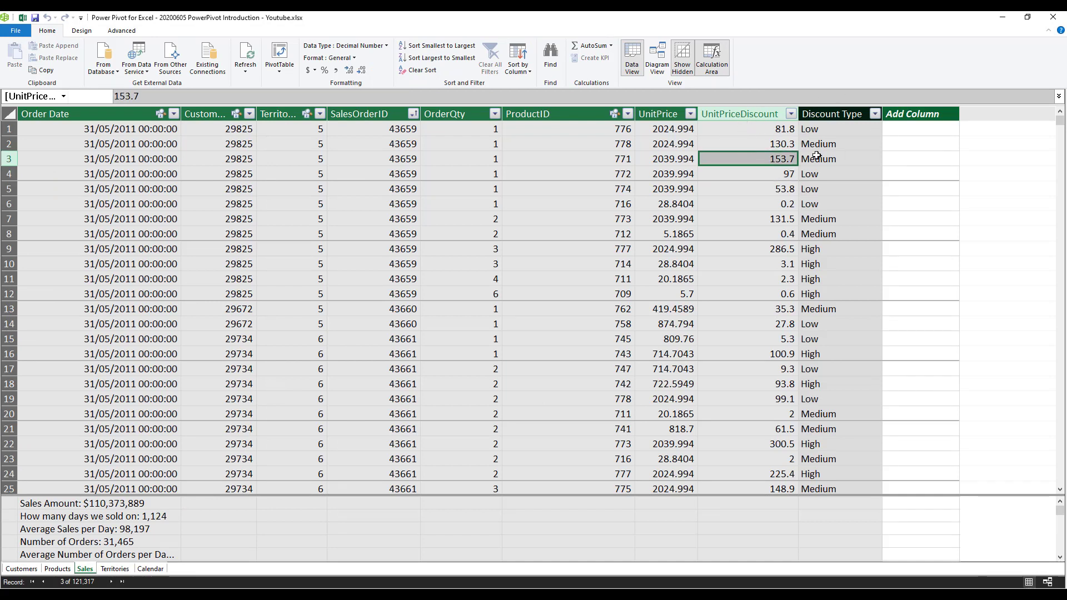
{"action": "left_click", "coordinate": [745, 130]}
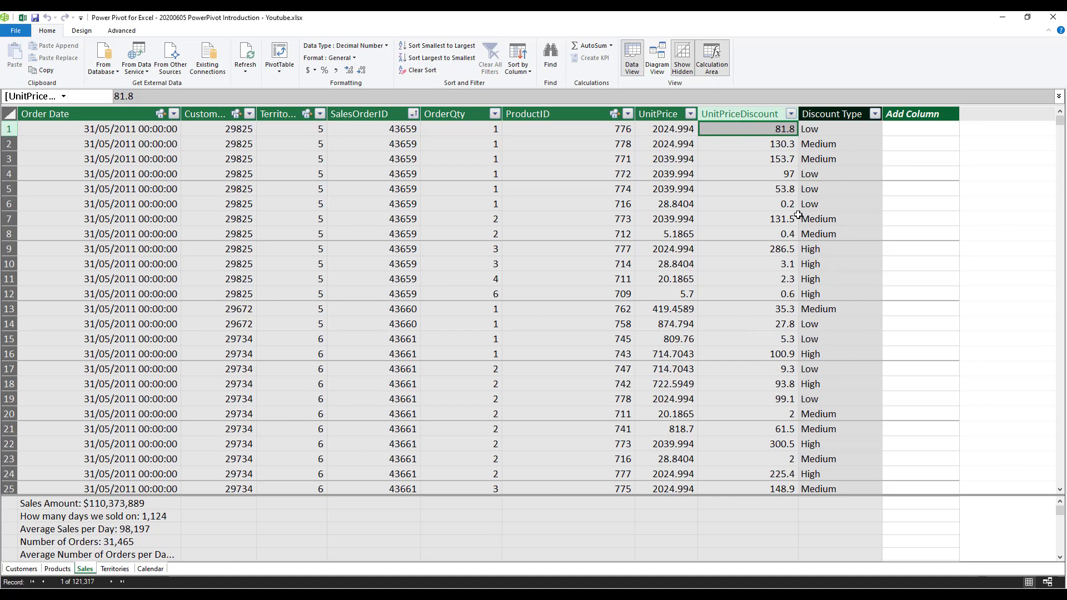
{"action": "scroll", "coordinate": [728, 173], "scroll_direction": "down", "scroll_amount": 1}
{"action": "scroll", "coordinate": [739, 183], "scroll_direction": "up", "scroll_amount": 1}
{"action": "left_click", "coordinate": [1055, 22]}
Step: Start a new measure in the Sales table named "Sales for Orders having discount 5% to 10%"
{"action": "left_click", "coordinate": [309, 317]}
{"action": "left_click", "coordinate": [403, 278]}
{"action": "left_click", "coordinate": [60, 73]}
{"action": "left_click", "coordinate": [72, 95]}
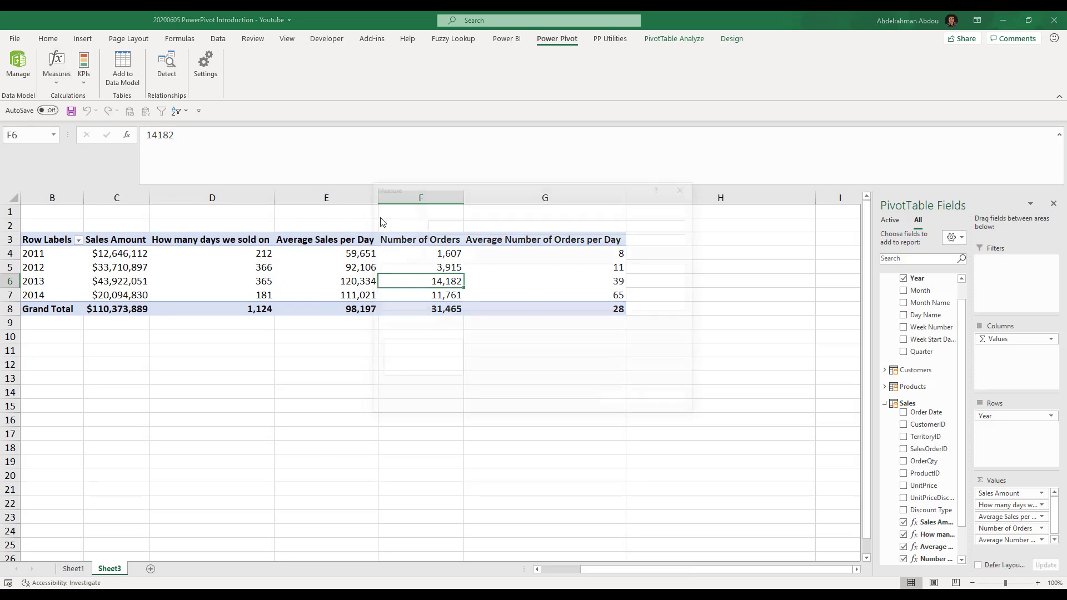
{"action": "left_click_drag", "start_coordinate": [460, 222], "coordinate": [397, 239]}
{"action": "type", "text": "sALES"}
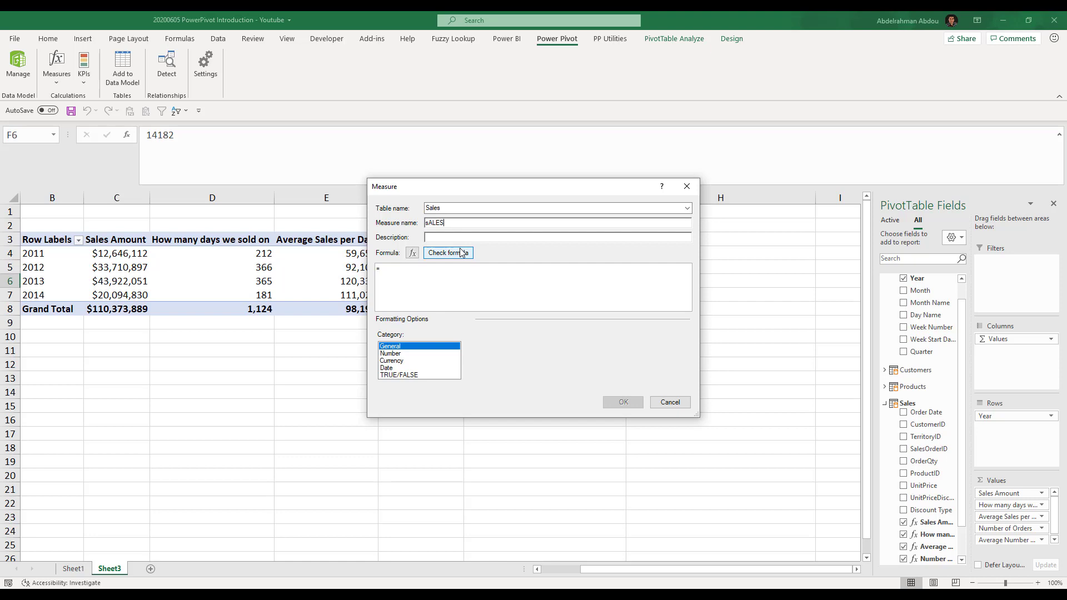
{"action": "type", "text": " of"}
{"action": "key", "text": "BackSpace"}
{"action": "key", "text": "BackSpace"}
{"action": "type", "text": "for Orders having discount 5% to 10%"}
Step: Insert "items with" into the measure name between "having" and "discount"
{"action": "left_click", "coordinate": [469, 224]}
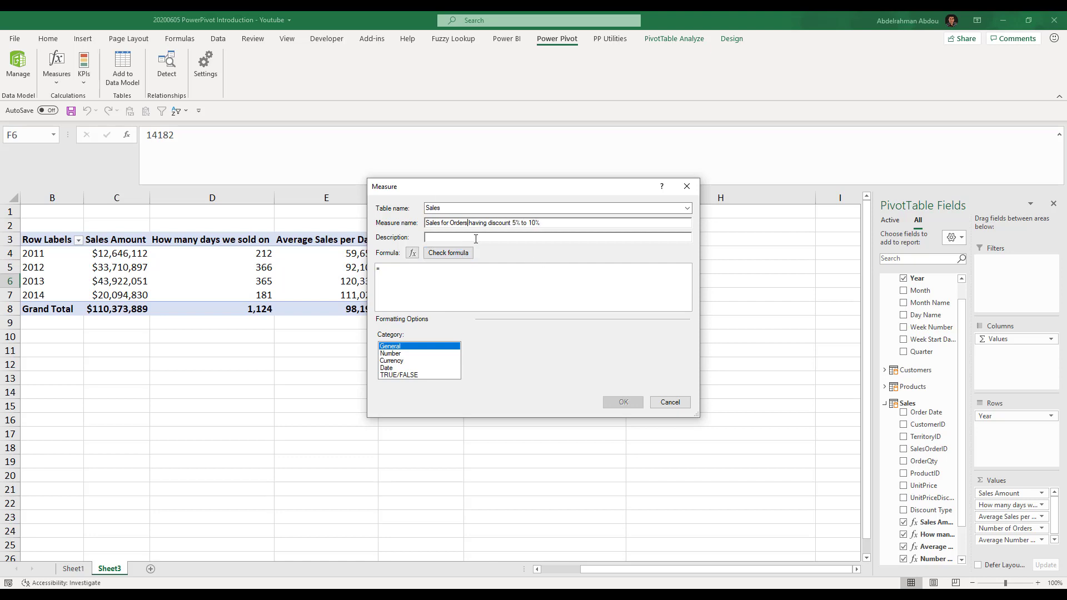
{"action": "left_click", "coordinate": [486, 222]}
{"action": "type", "text": "items with"}
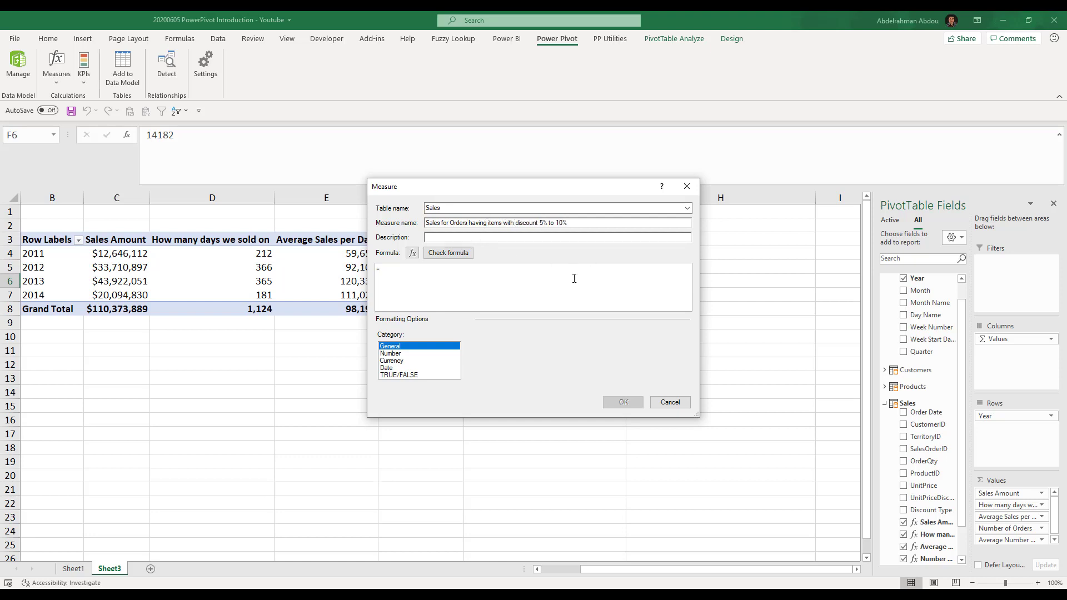
Step: Enlarge the formula text and begin the formula with VAR tblDiscountedOrders = FILTER(
{"action": "left_click", "coordinate": [490, 286]}
{"action": "scroll", "coordinate": [492, 290], "scroll_direction": "up", "scroll_amount": 3}
{"action": "type", "text": "VAR"}
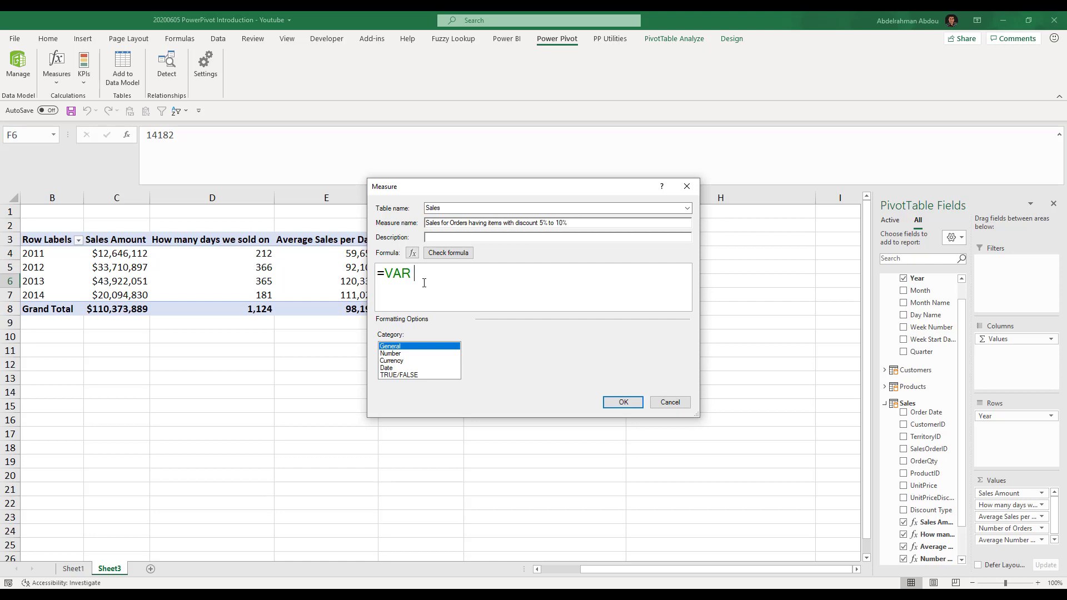
{"action": "type", "text": "tblDiscountedOrders"}
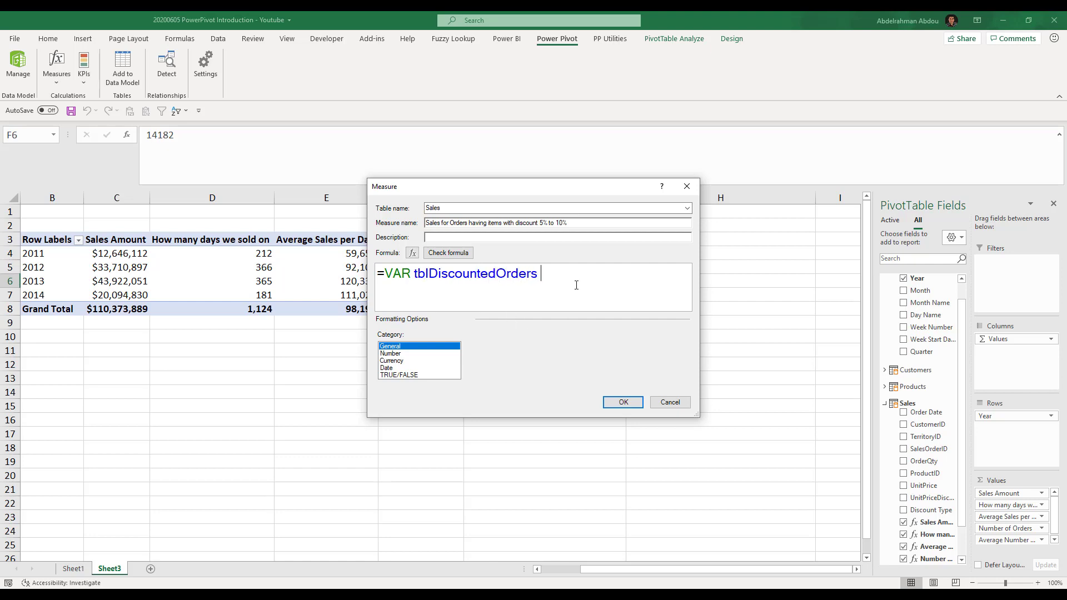
{"action": "type", "text": " = FIL"}
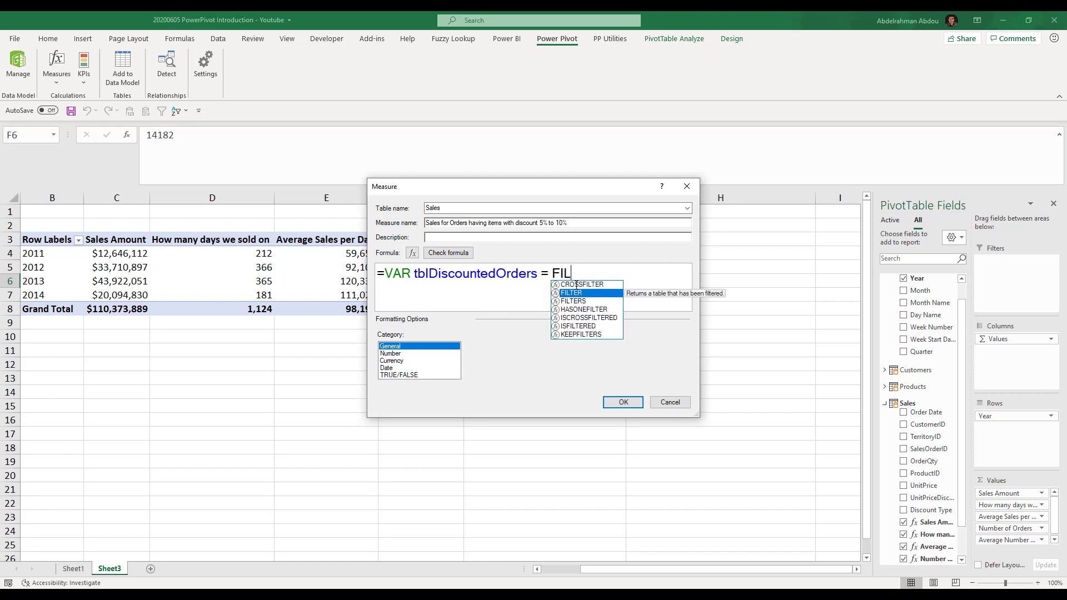
{"action": "key", "text": "Tab"}
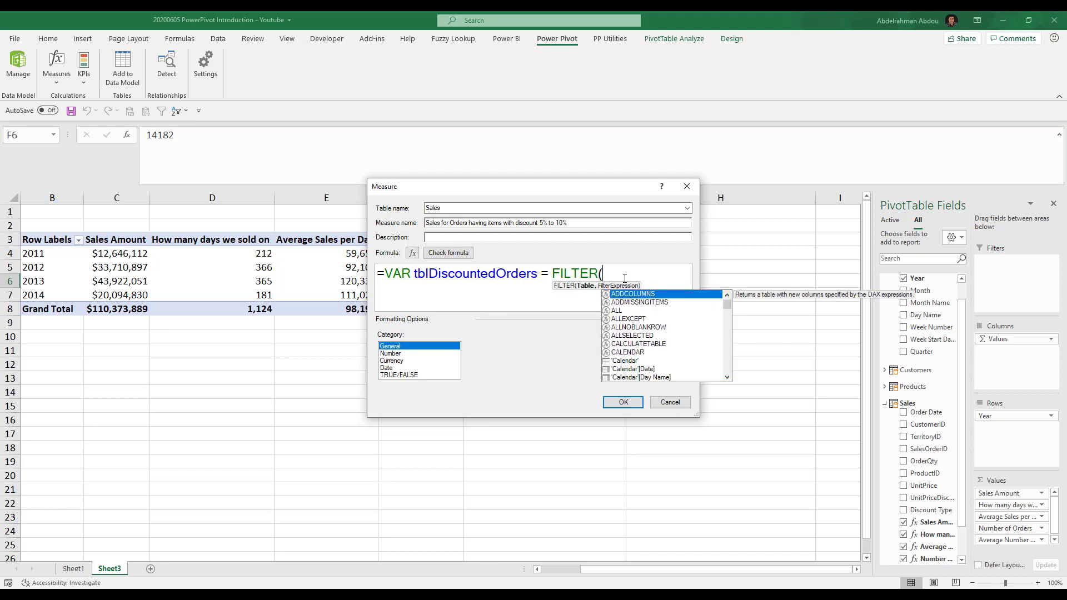
Step: Filter the Sales table by DIVIDE(Sales[UnitPriceDiscount],Sales[UnitPrice])>=0.05 and append && for a second condition
{"action": "type", "text": "SALES"}
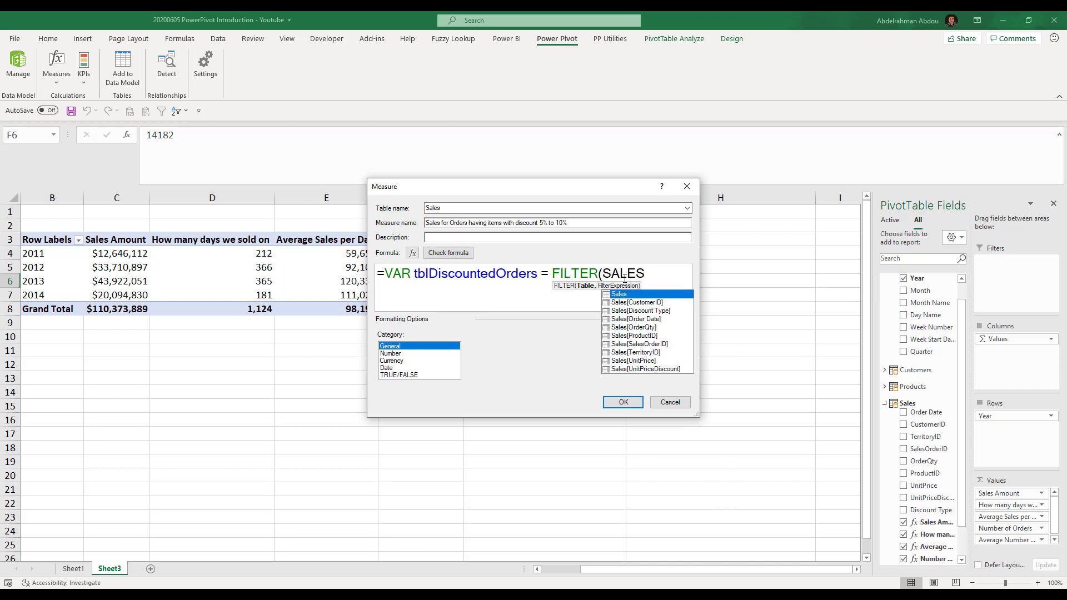
{"action": "type", "text": ","}
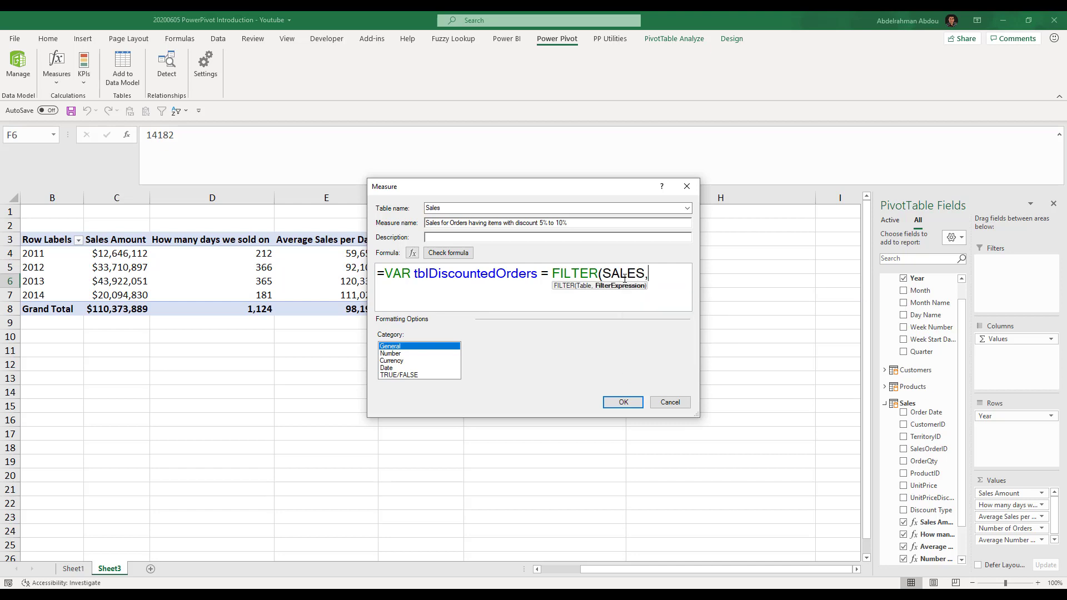
{"action": "type", "text": "divid"}
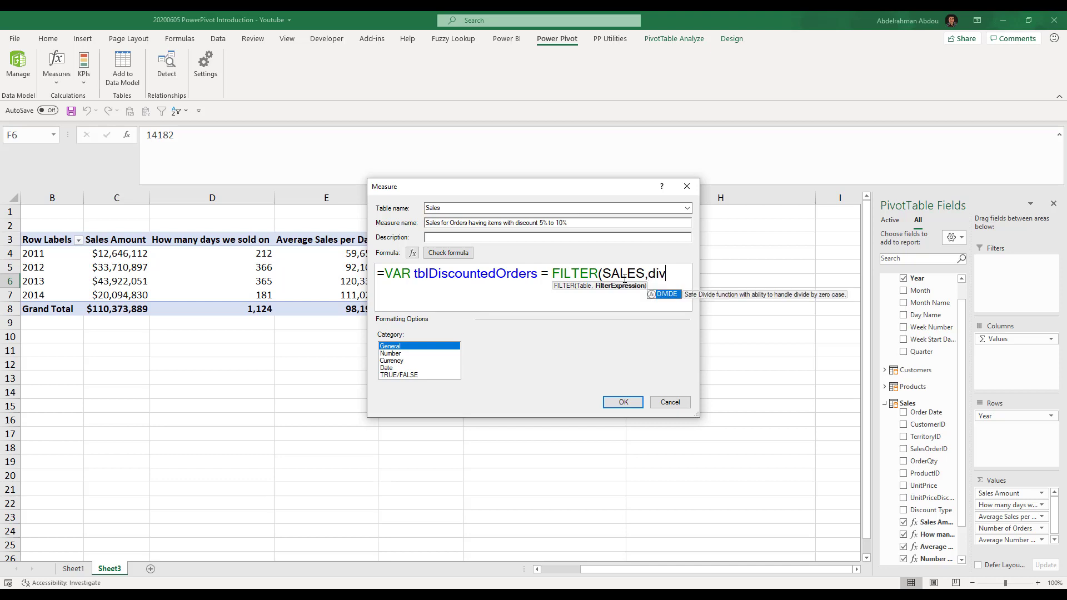
{"action": "key", "text": "Tab"}
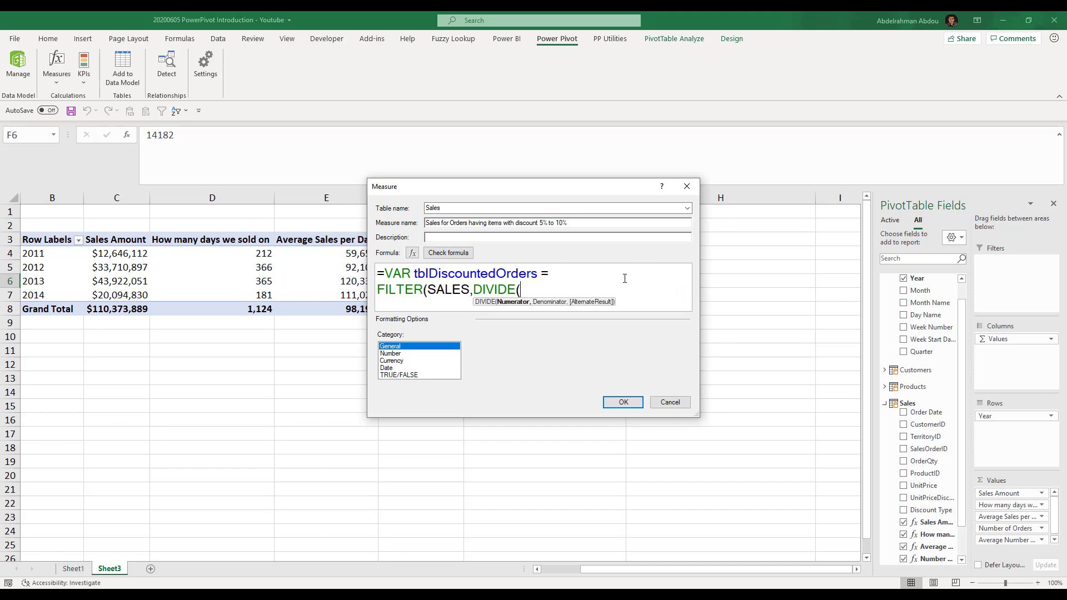
{"action": "type", "text": "sales[u"}
{"action": "key", "text": "Tab"}
{"action": "type", "text": ",sales[u"}
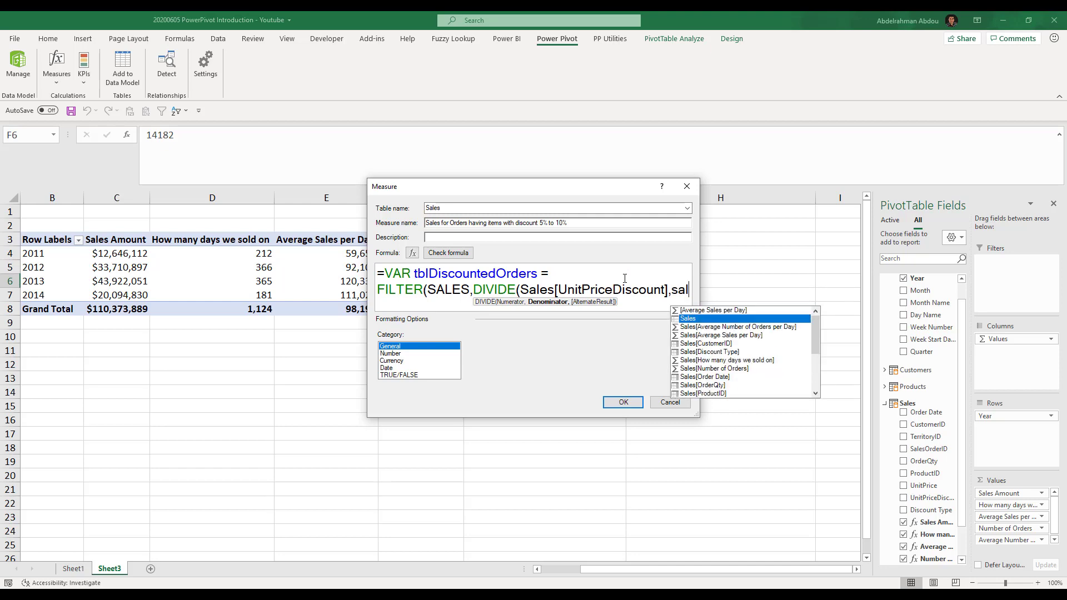
{"action": "key", "text": "Tab"}
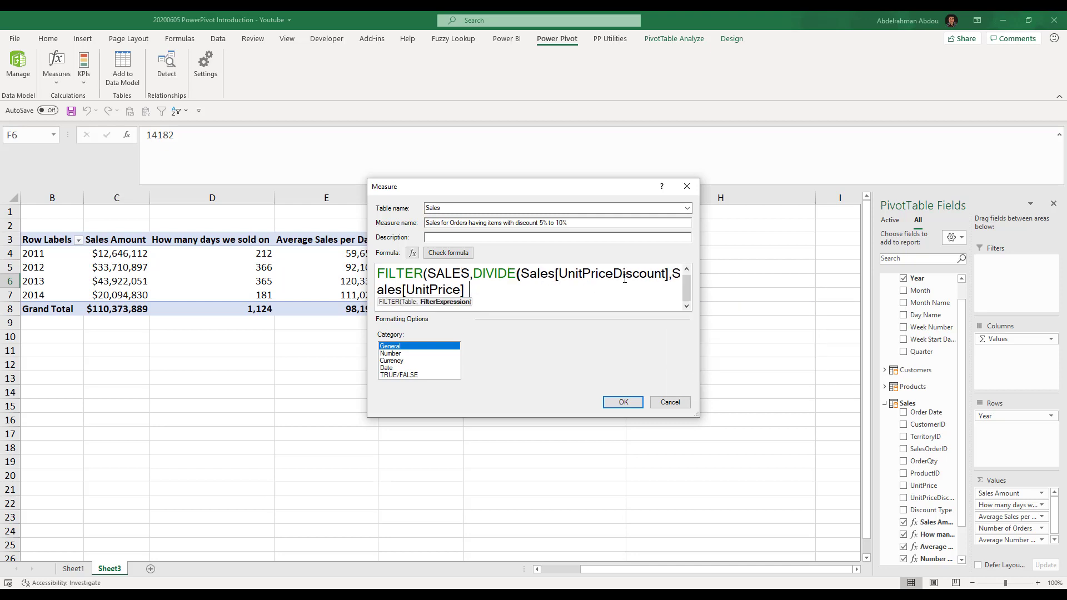
{"action": "type", "text": ")>="}
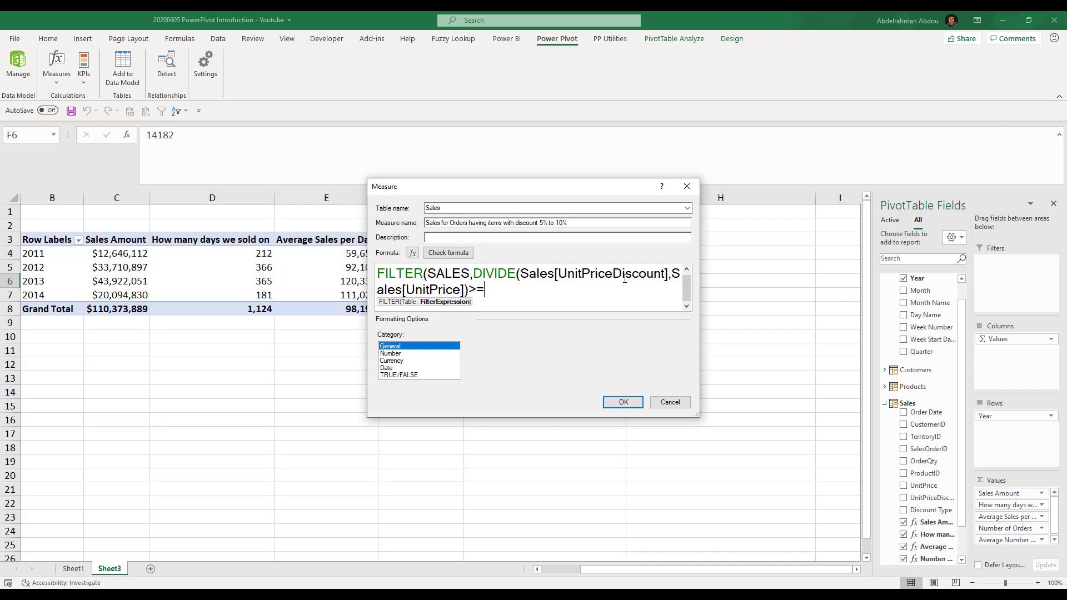
{"action": "type", "text": "0.05 &&"}
Step: Enlarge the measure dialog and complete the filter by reusing the DIVIDE expression with the condition <= 0.1
{"action": "left_click_drag", "start_coordinate": [696, 414], "coordinate": [777, 516]}
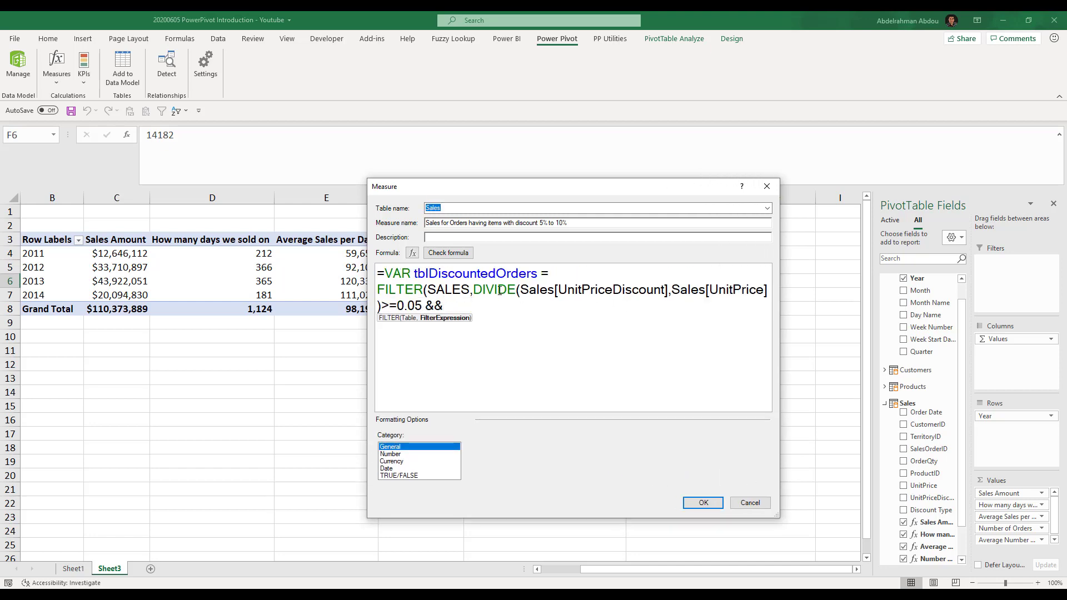
{"action": "left_click_drag", "start_coordinate": [499, 291], "coordinate": [515, 300]}
{"action": "left_click_drag", "start_coordinate": [433, 315], "coordinate": [383, 309]}
{"action": "key", "text": "ctrl+c"}
{"action": "left_click", "coordinate": [477, 307]}
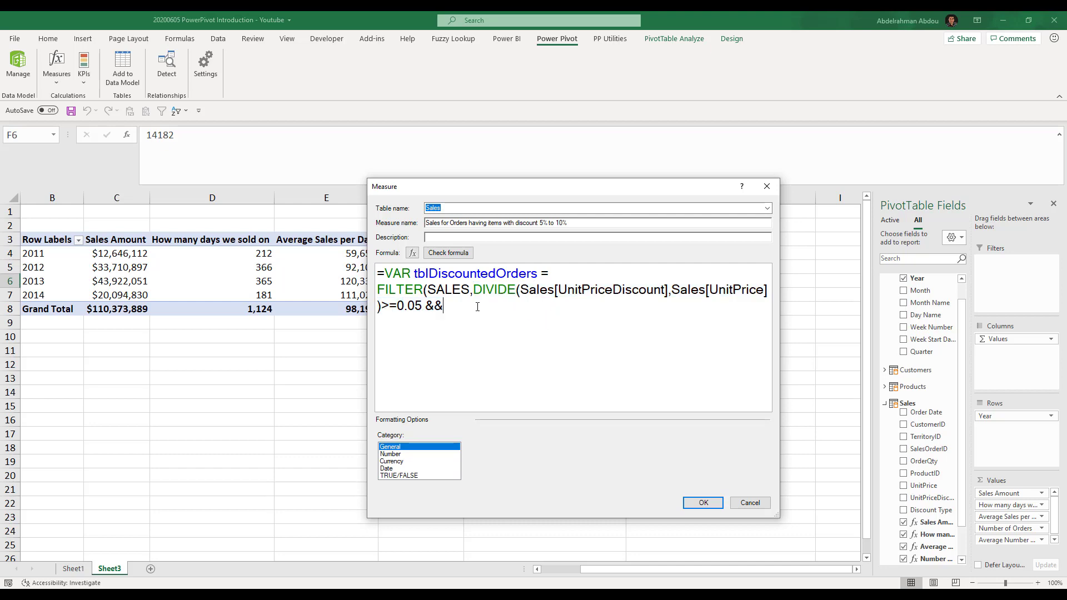
{"action": "key", "text": "ctrl+v"}
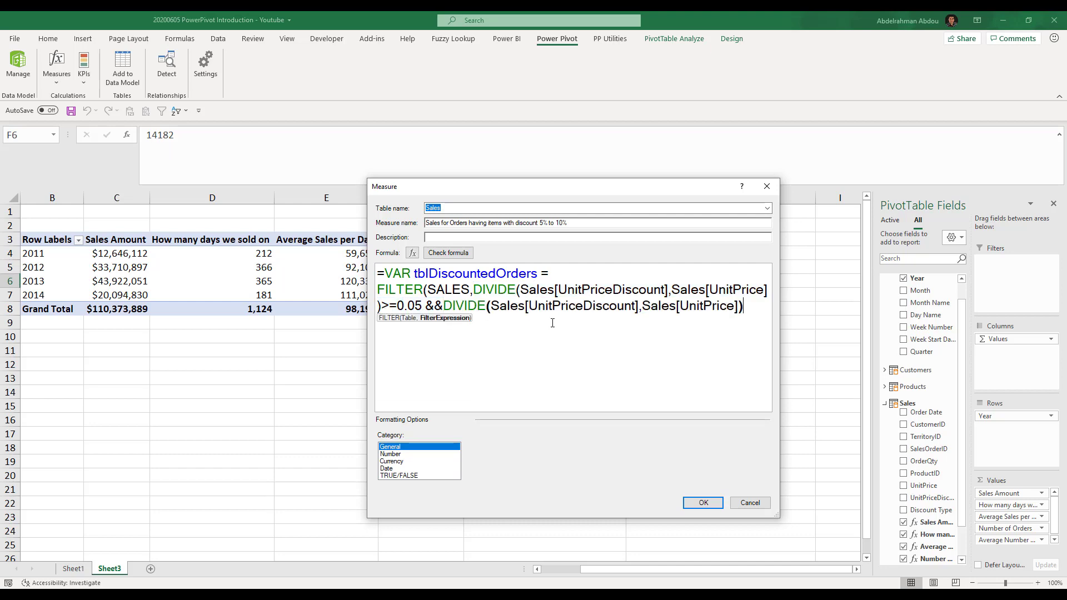
{"action": "type", "text": "<= "}
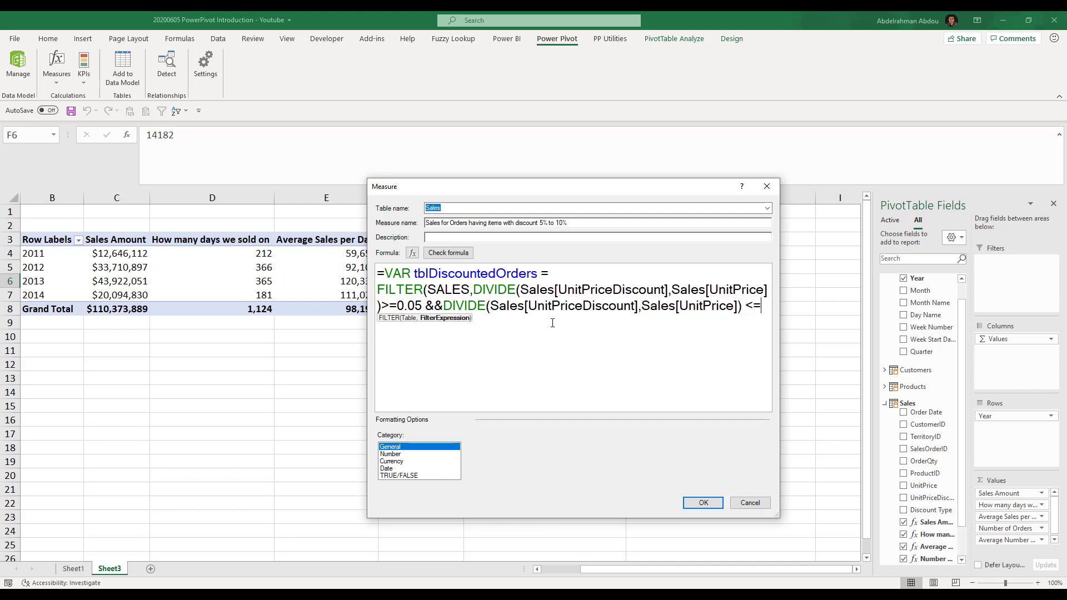
{"action": "type", "text": "0.1"}
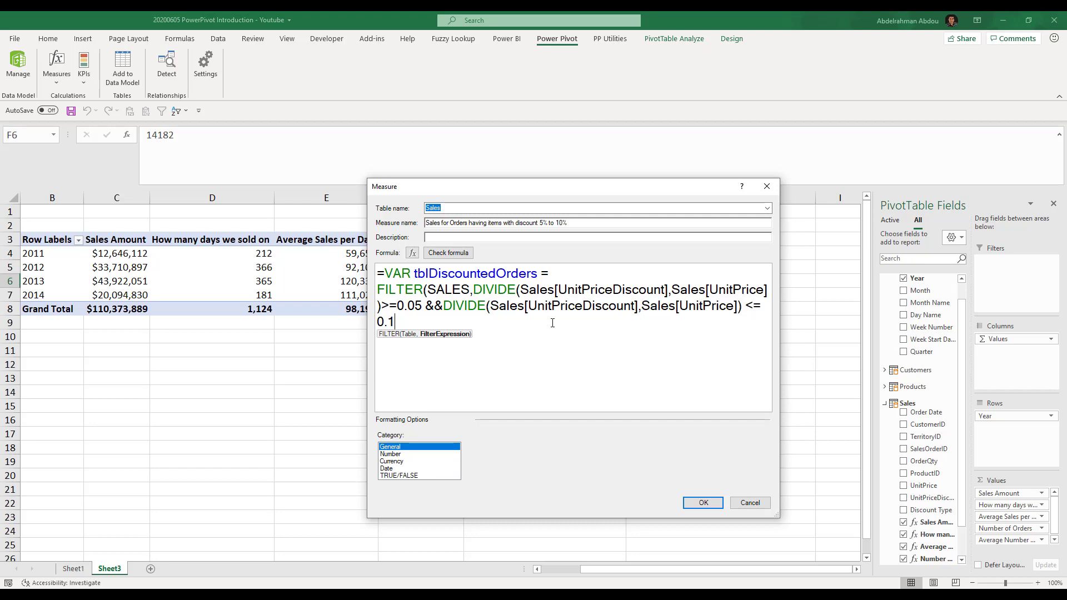
{"action": "type", "text": ")"}
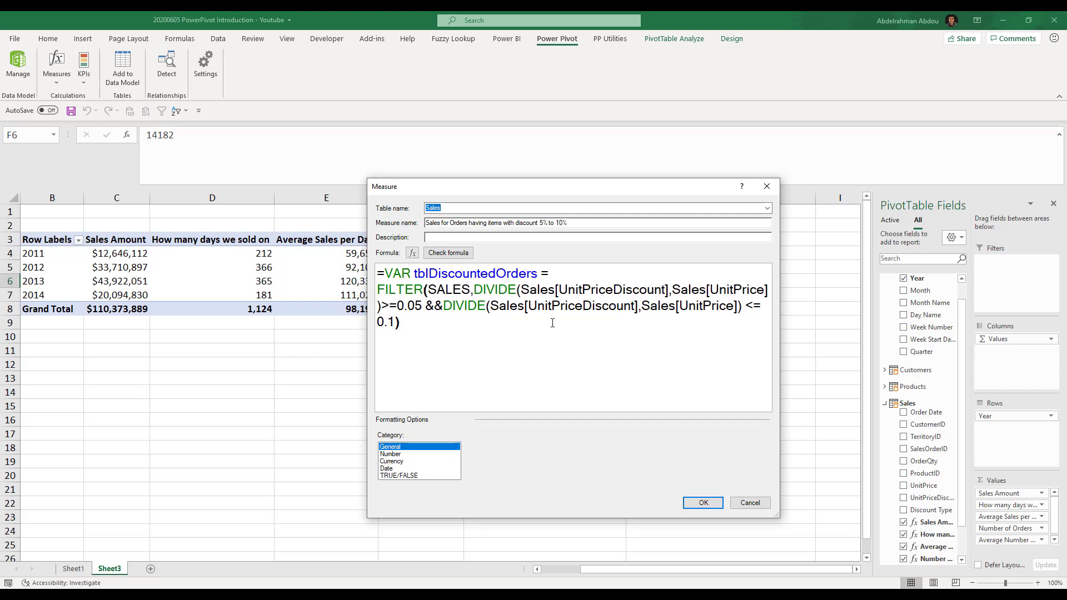
Step: Add VAR Result = CALCULATE([Sales Amount],tblDiscountedOrders) below the filter variable and finish the formula with Return Result
{"action": "key", "text": "Return"}
{"action": "key", "text": "Return"}
{"action": "type", "text": "V"}
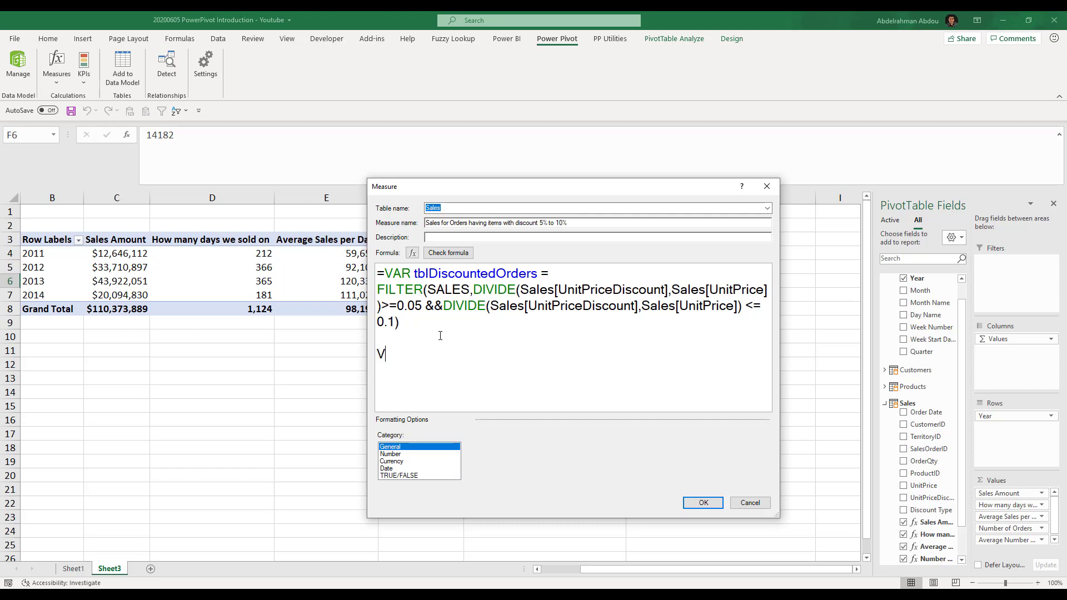
{"action": "type", "text": "AR Result = CALCULATE("}
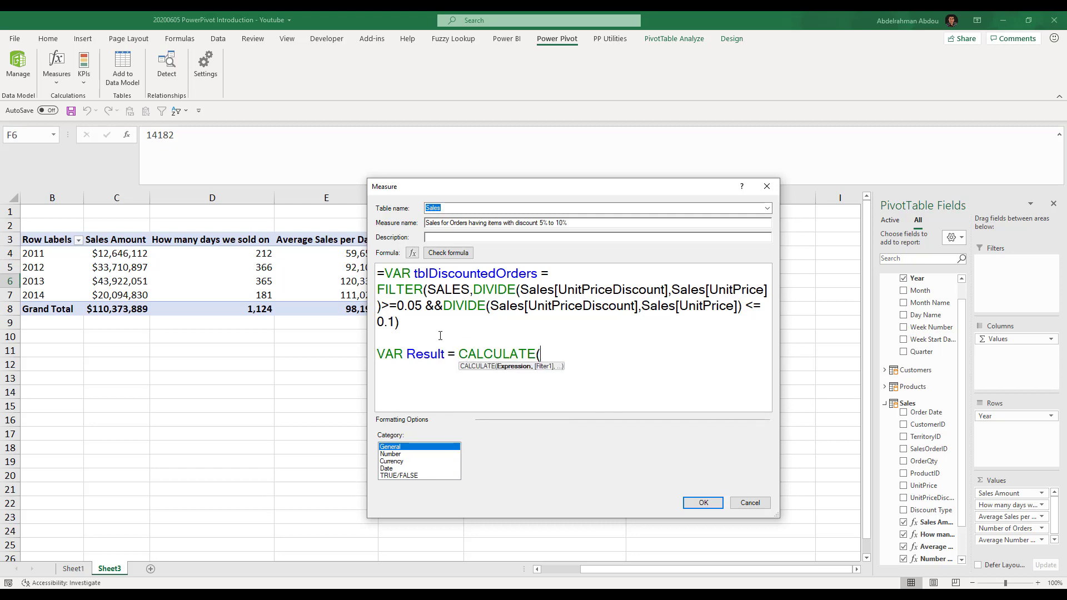
{"action": "type", "text": "[Sales Amount],"}
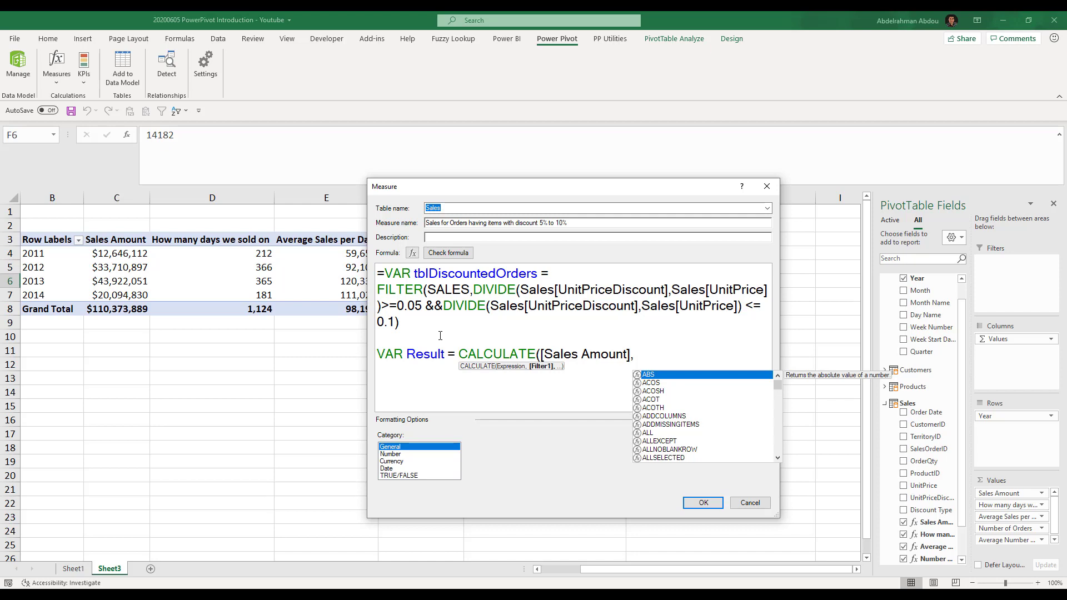
{"action": "type", "text": "tblDiscountedOrders"}
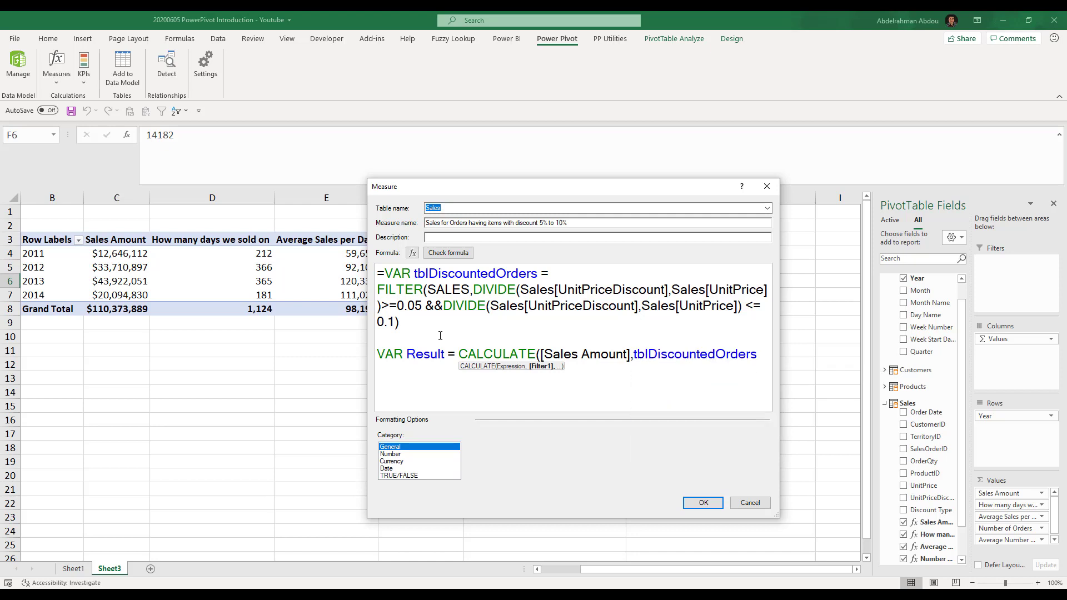
{"action": "type", "text": ")"}
{"action": "key", "text": "Return"}
{"action": "type", "text": "Retu"}
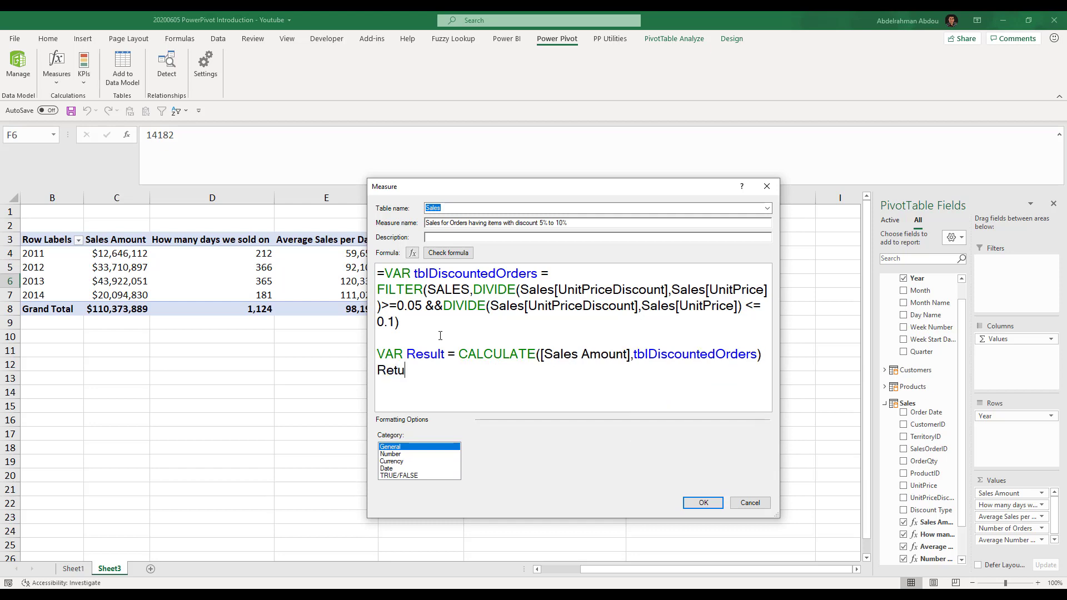
{"action": "type", "text": "rn Result"}
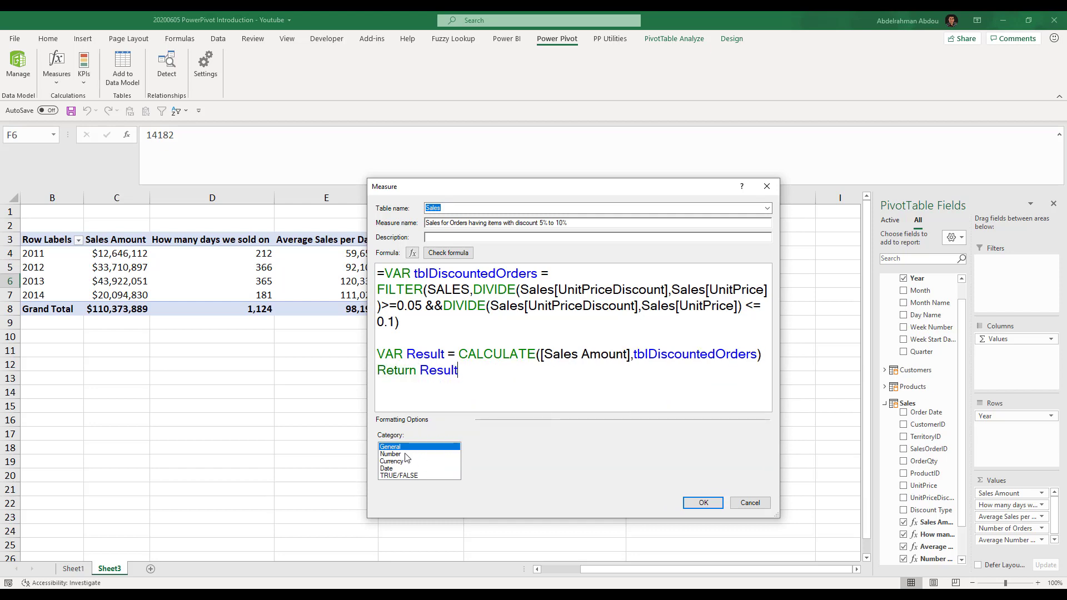
Step: Format the measure as $ currency with 0 decimal places, save it, and check its yearly values in the PivotTable
{"action": "left_click", "coordinate": [391, 454]}
{"action": "left_click", "coordinate": [411, 462]}
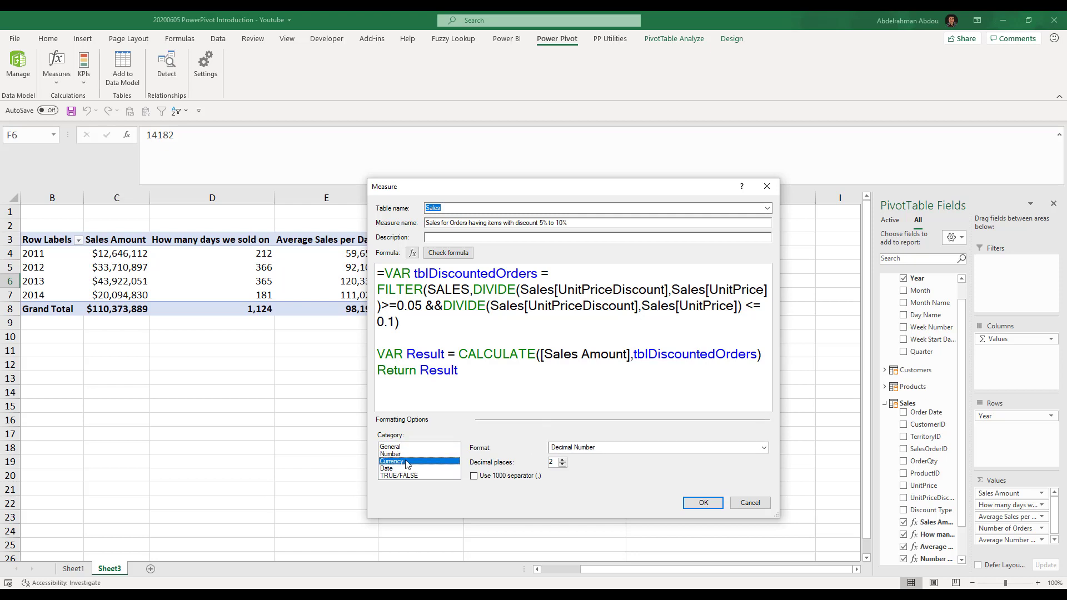
{"action": "left_click_drag", "start_coordinate": [556, 187], "coordinate": [559, 148]}
{"action": "left_click", "coordinate": [565, 426]}
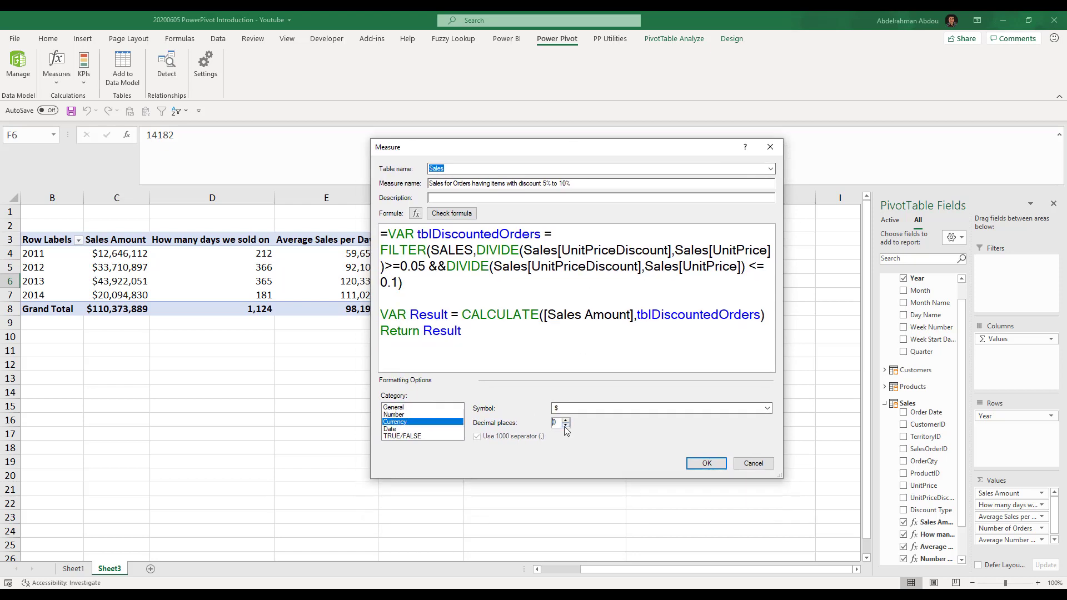
{"action": "left_click", "coordinate": [713, 465]}
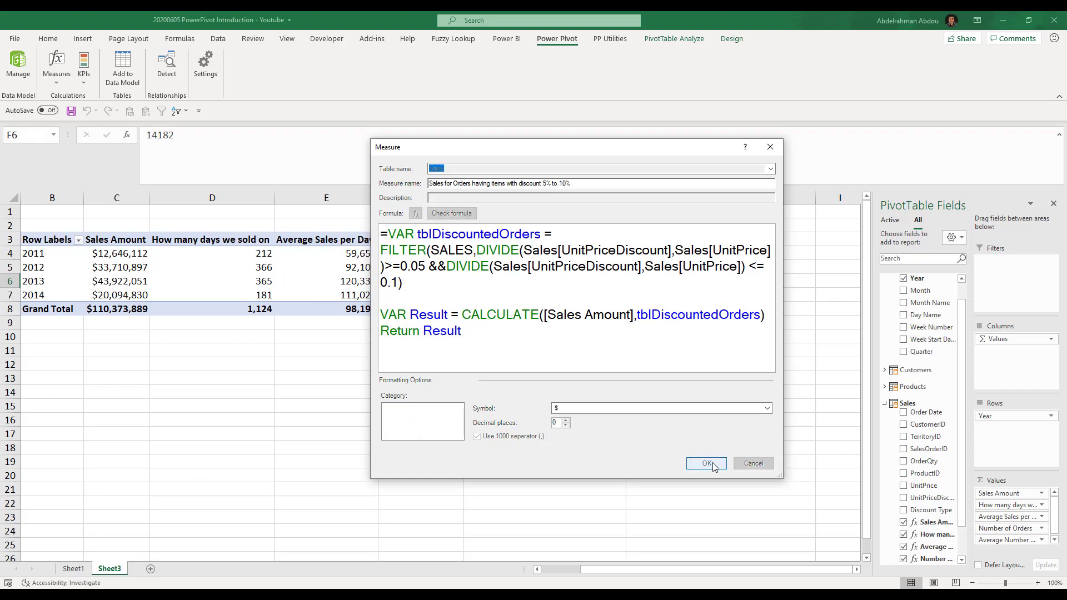
{"action": "left_click_drag", "start_coordinate": [723, 572], "coordinate": [771, 566]}
{"action": "left_click", "coordinate": [729, 255]}
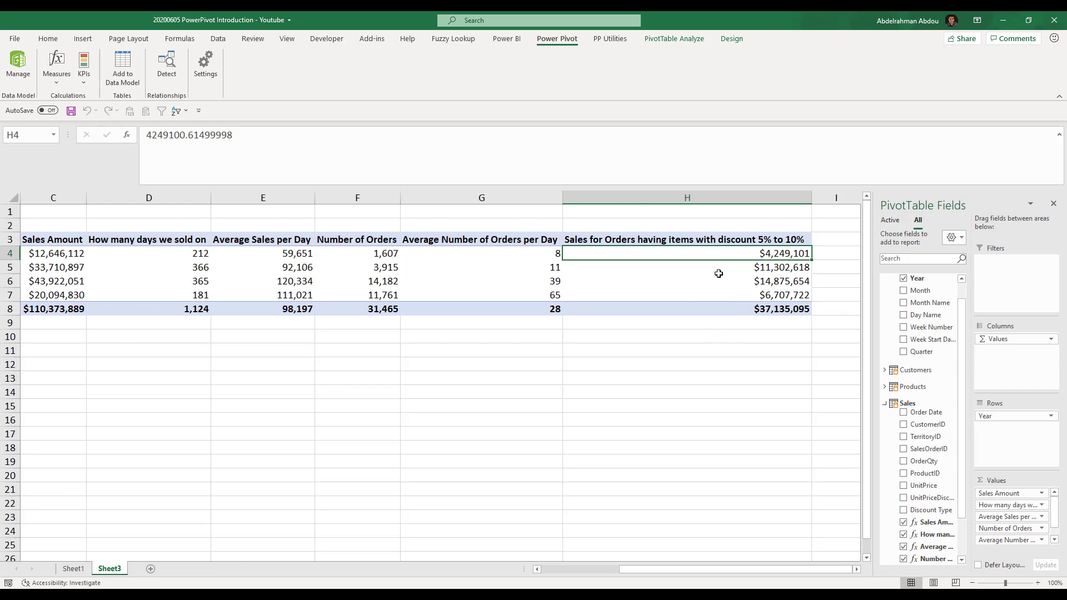
{"action": "left_click", "coordinate": [734, 281]}
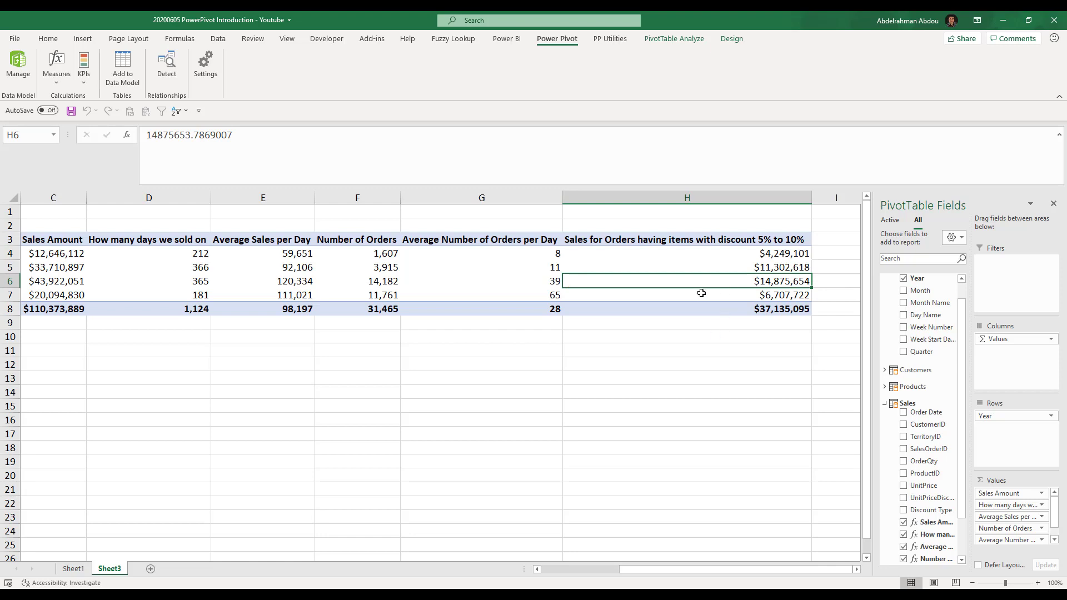
Step: Edit the Average Sales per Day measure to use $ currency format without decimal places
{"action": "left_click", "coordinate": [251, 261]}
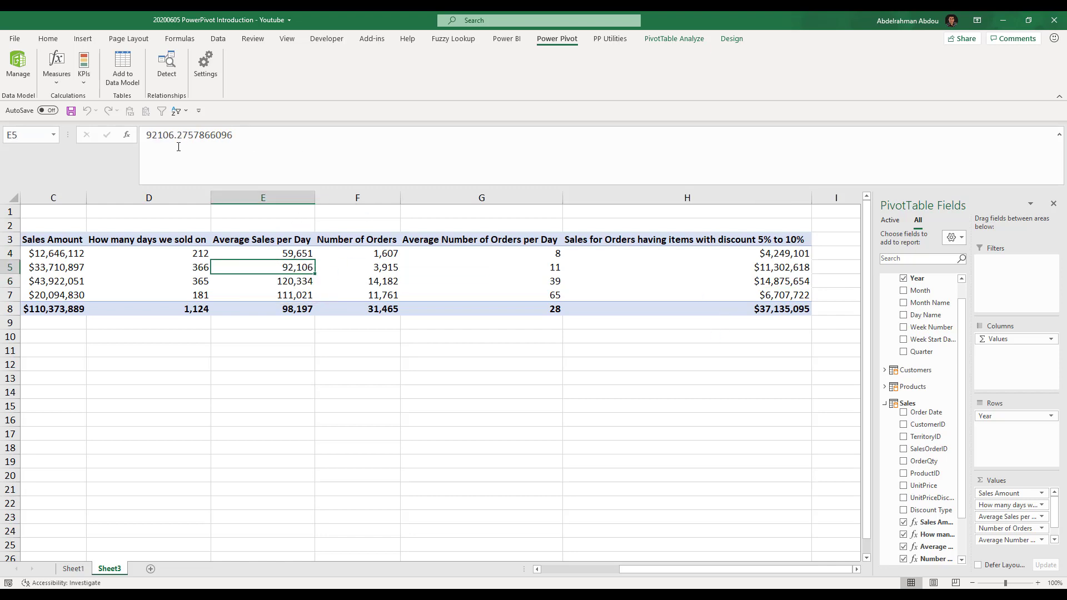
{"action": "left_click", "coordinate": [57, 75]}
{"action": "left_click", "coordinate": [77, 114]}
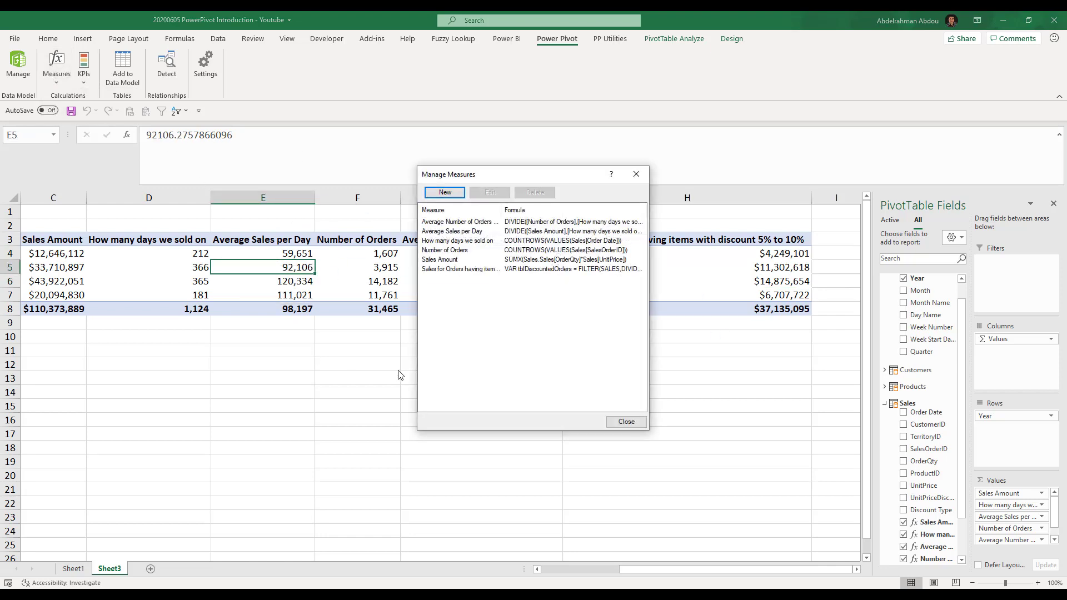
{"action": "double_click", "coordinate": [476, 231]}
{"action": "left_click", "coordinate": [418, 368]}
{"action": "left_click", "coordinate": [420, 354]}
{"action": "left_click", "coordinate": [420, 361]}
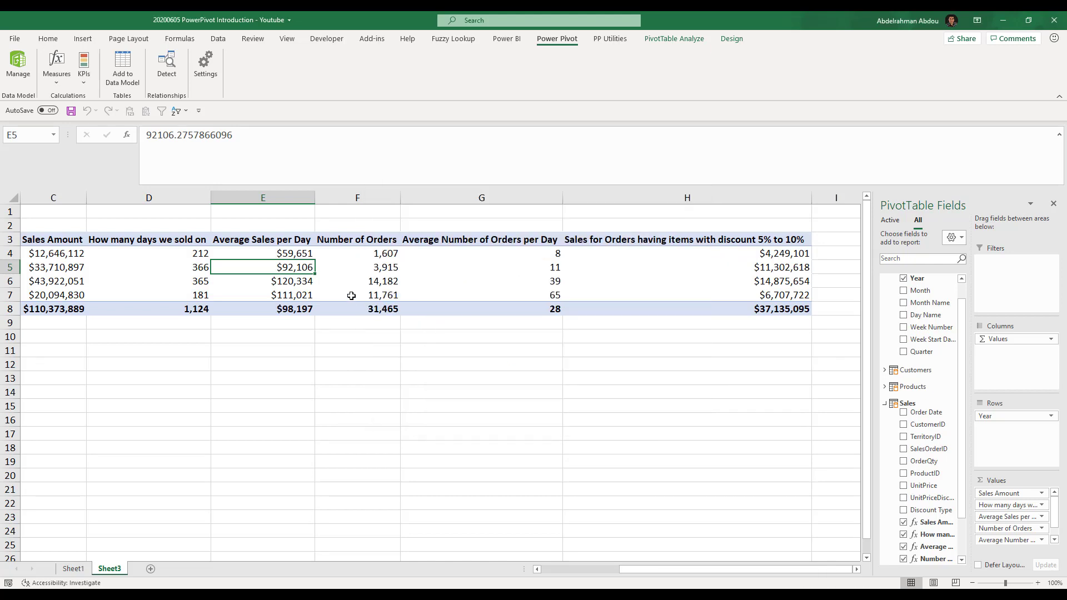
Step: Open the data model and add a calculated column named "Discount 5% to 10%" to the Sales table
{"action": "left_click", "coordinate": [626, 267]}
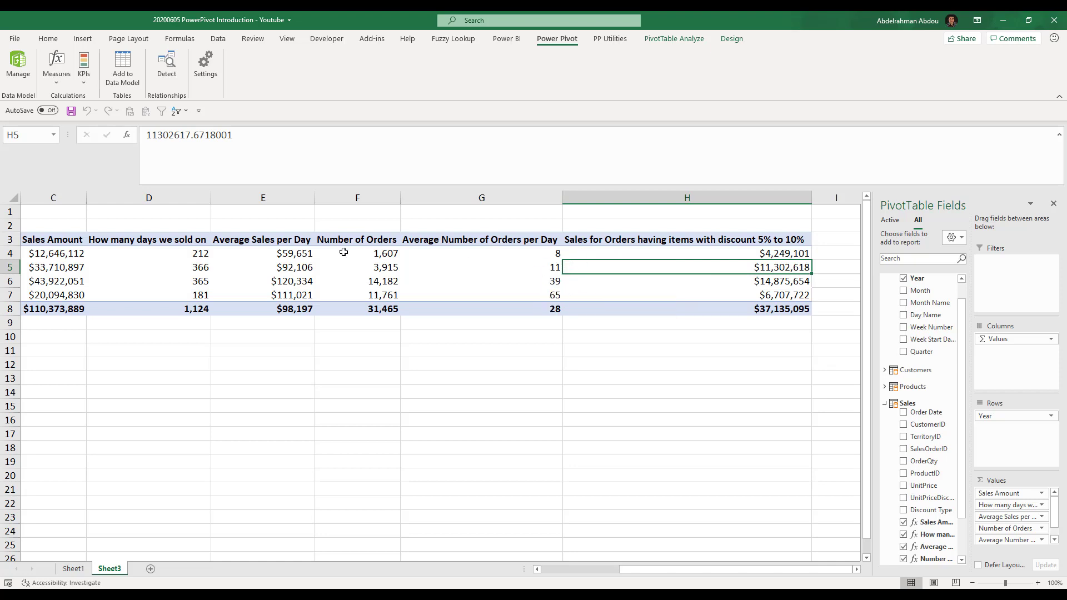
{"action": "left_click", "coordinate": [26, 77]}
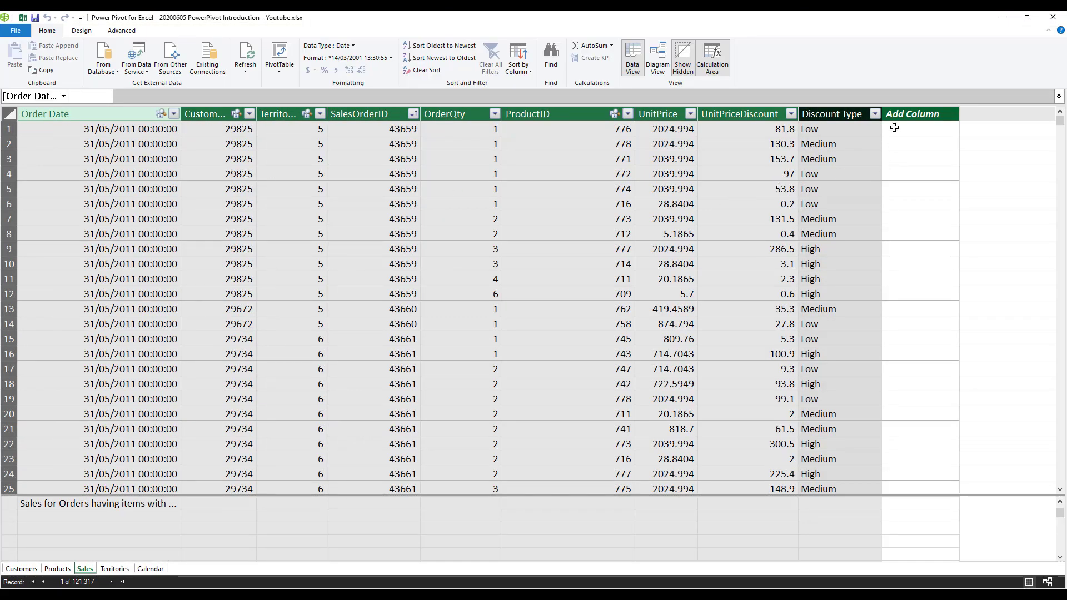
{"action": "left_click", "coordinate": [894, 128]}
{"action": "left_click", "coordinate": [855, 133]}
{"action": "left_click", "coordinate": [908, 131]}
{"action": "double_click", "coordinate": [917, 114]}
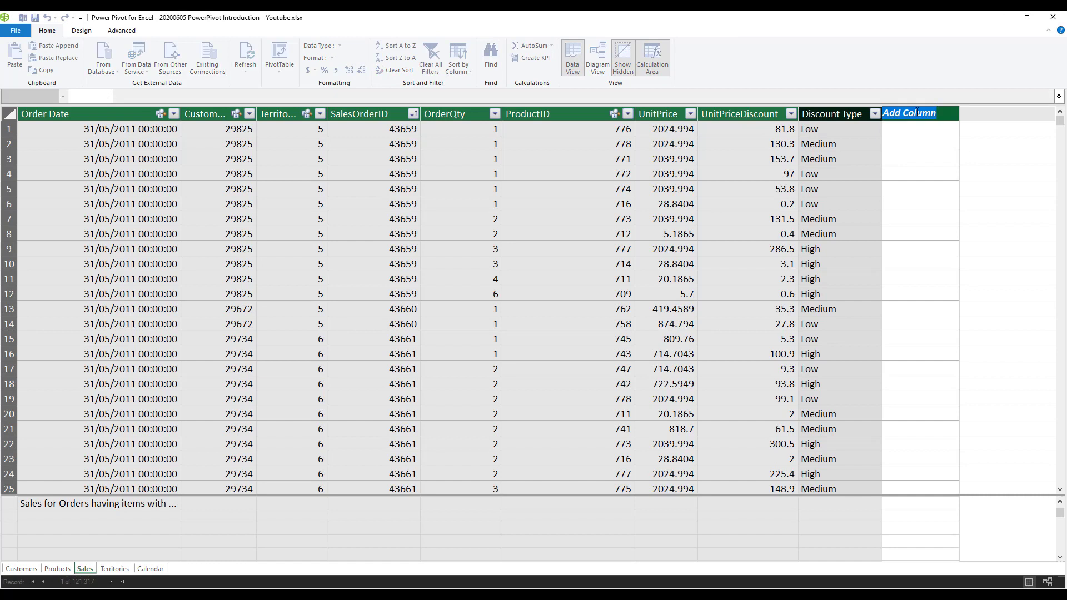
{"action": "type", "text": "Discount"}
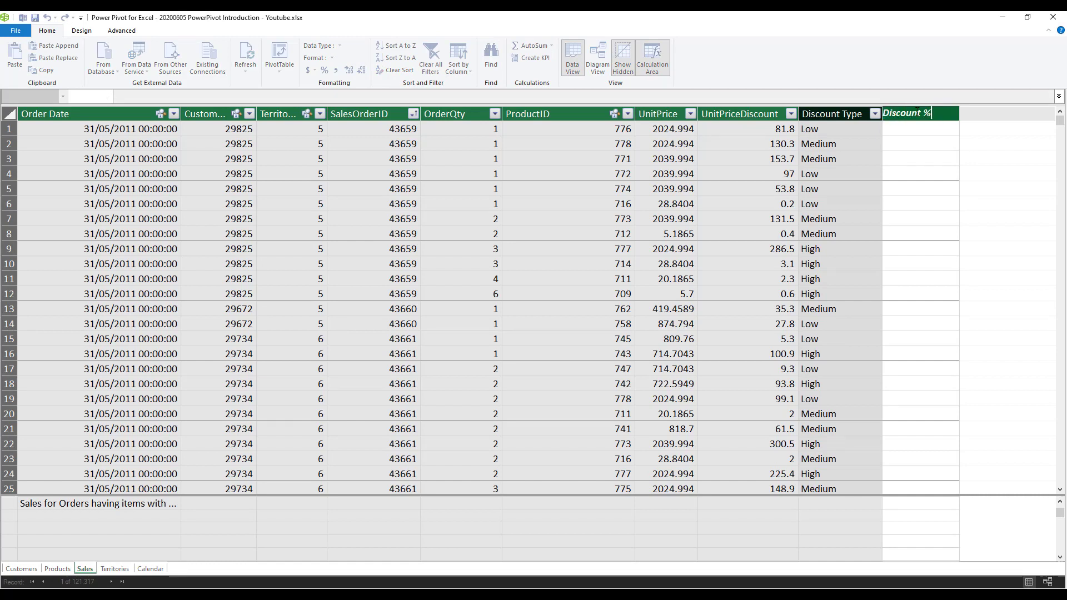
{"action": "type", "text": " % to 10%"}
{"action": "type", "text": "5"}
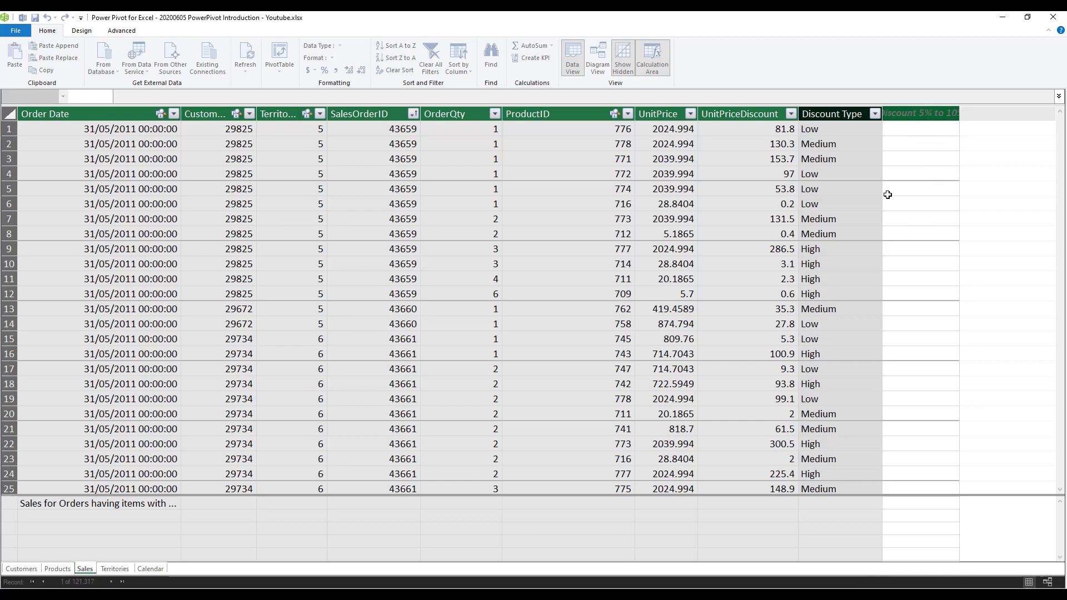
{"action": "key", "text": "Return"}
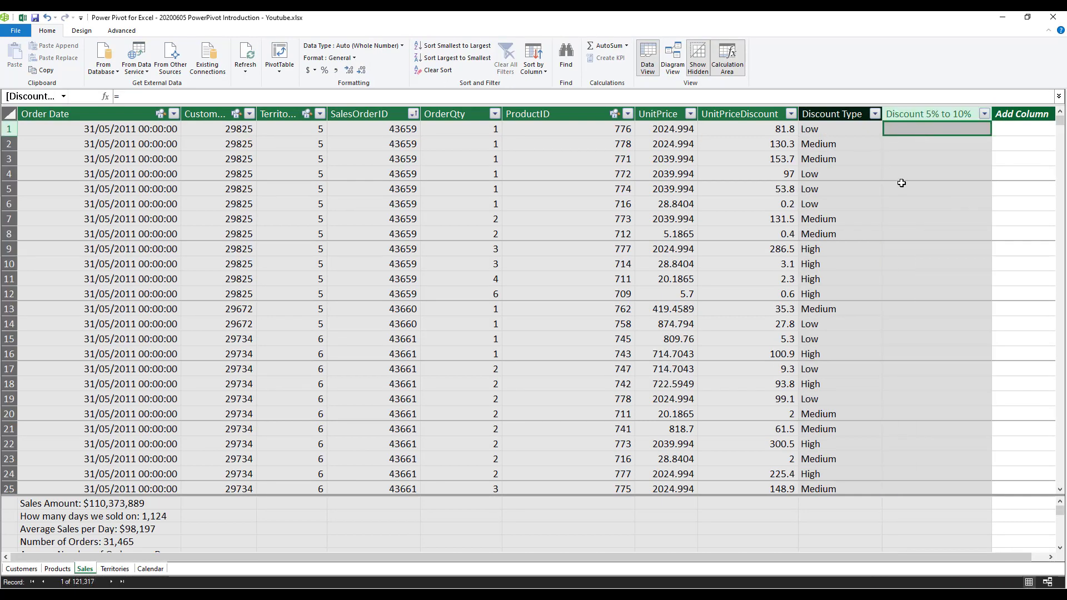
Step: Enter the first condition =DIVIDE(Sales[UnitPriceDiscount],Sales[UnitPrice])>=0.05 as the formula of the Discount 5% to 10% column
{"action": "left_click", "coordinate": [180, 96]}
{"action": "type", "text": "IF"}
{"action": "key", "text": "BackSpace"}
{"action": "key", "text": "BackSpace"}
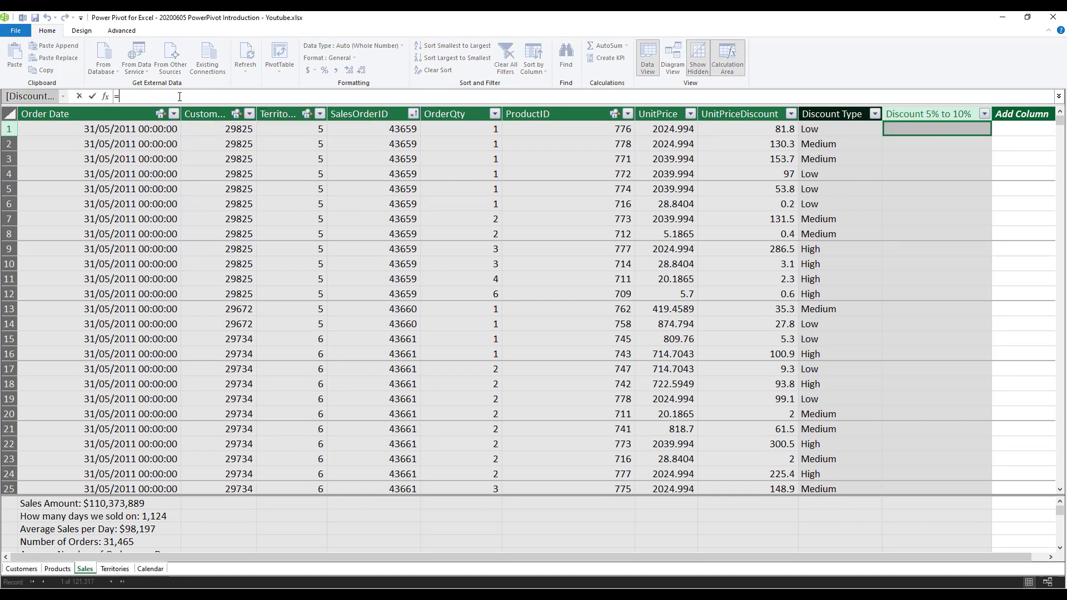
{"action": "type", "text": "DIVIDE("}
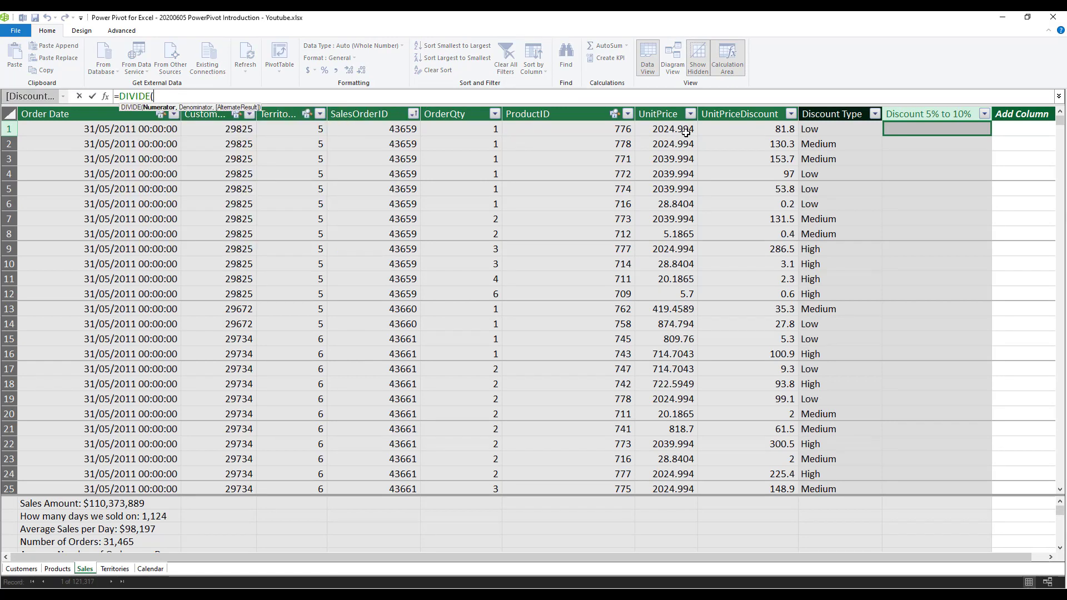
{"action": "type", "text": "Sales[UnitPriceDiscount]"}
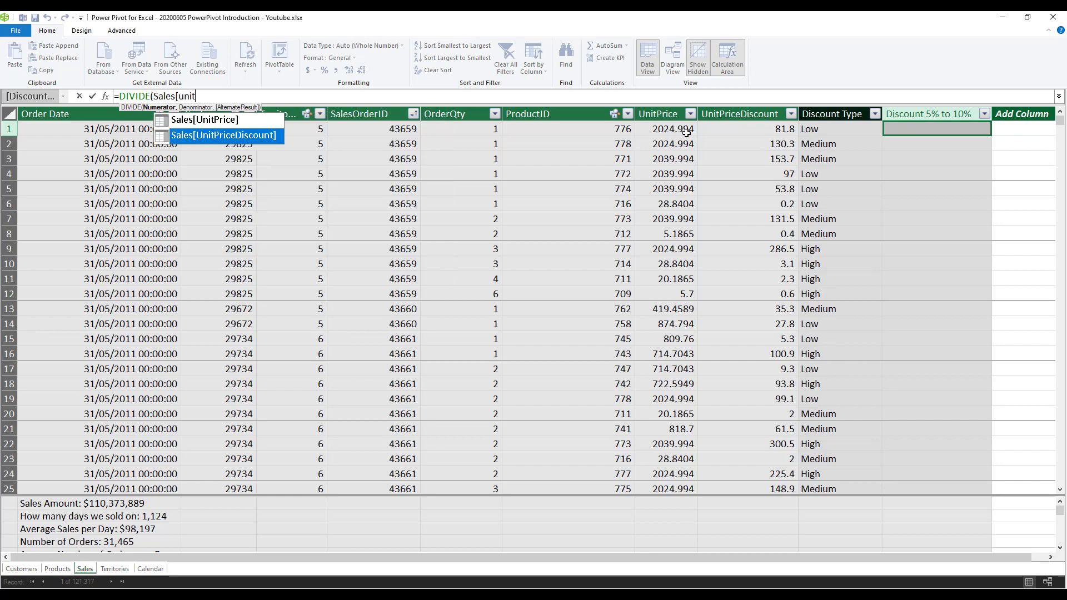
{"action": "type", "text": ",Sales[UnitPrice]"}
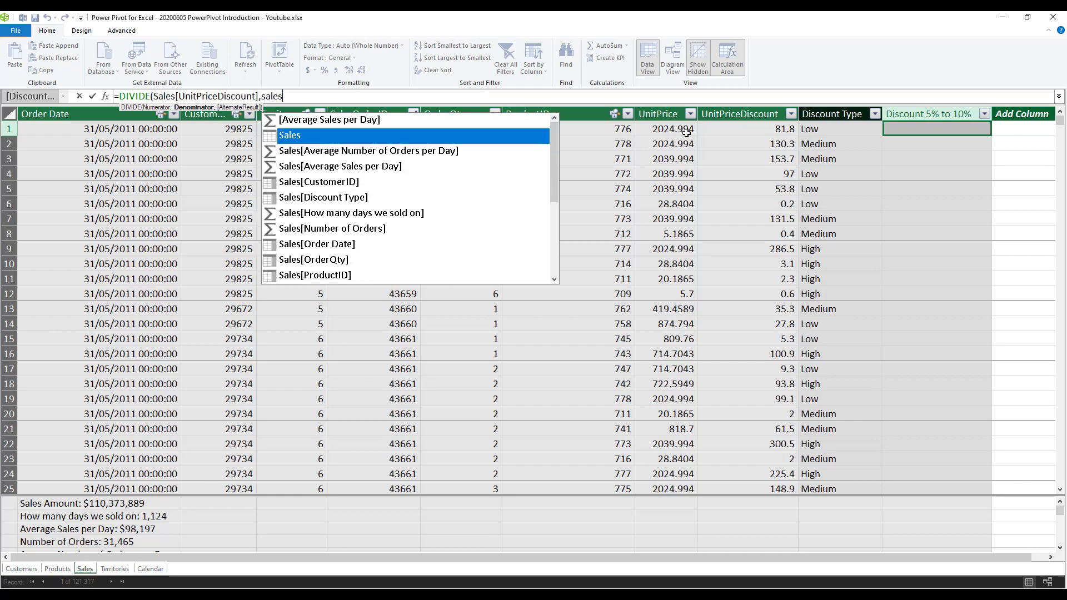
{"action": "type", "text": ")>=0.05"}
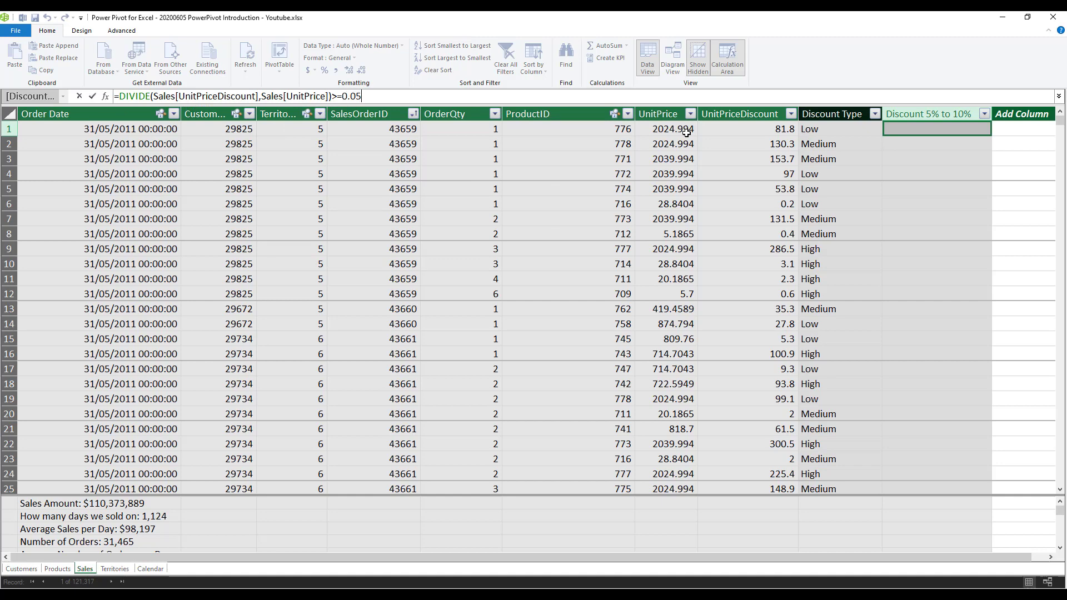
Step: Complete the column formula with && and a copy of the DIVIDE expression followed by <=0.1, and commit it
{"action": "type", "text": " &&"}
{"action": "left_click_drag", "start_coordinate": [333, 97], "coordinate": [122, 96]}
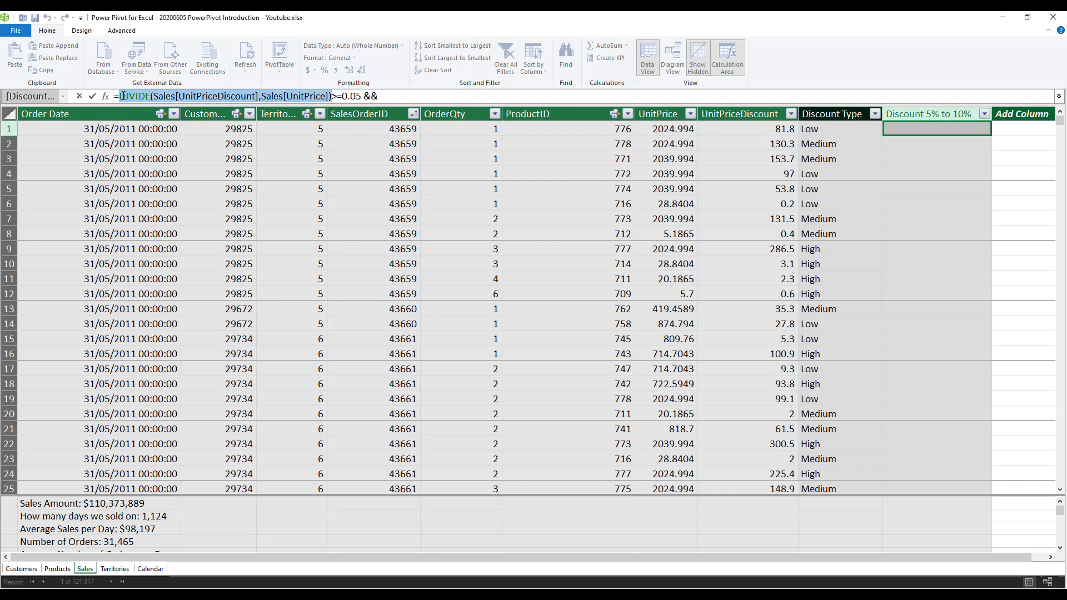
{"action": "key", "text": "ctrl+c"}
{"action": "left_click", "coordinate": [427, 96]}
{"action": "key", "text": "ctrl+v"}
{"action": "type", "text": "<=0.1"}
{"action": "key", "text": "Return"}
{"action": "left_click", "coordinate": [933, 161]}
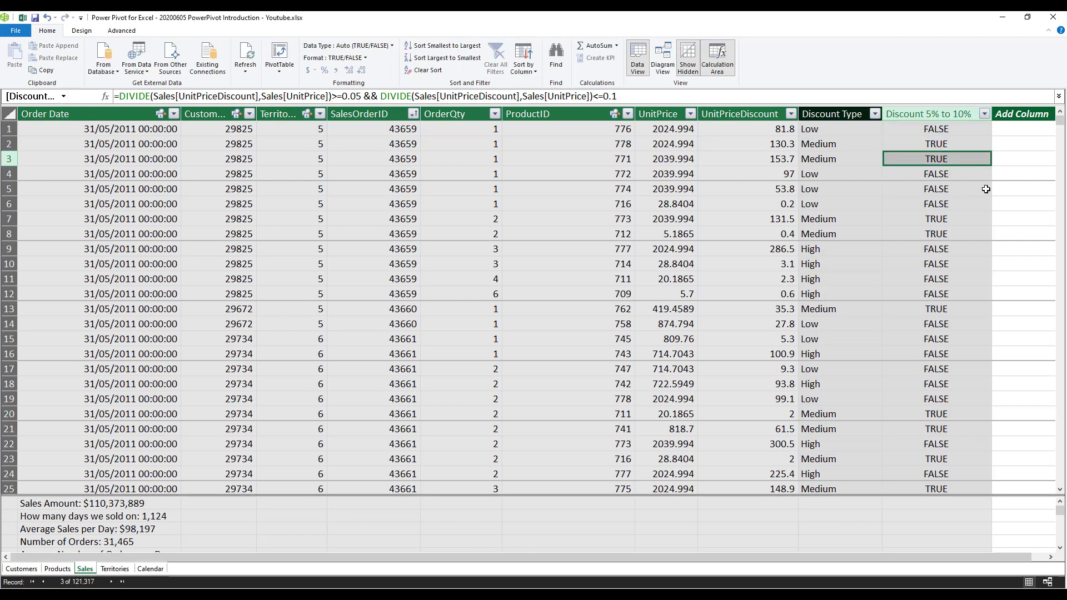
Step: Filter the Discount 5% to 10% column to show only TRUE rows
{"action": "left_click", "coordinate": [968, 146]}
{"action": "left_click", "coordinate": [988, 118]}
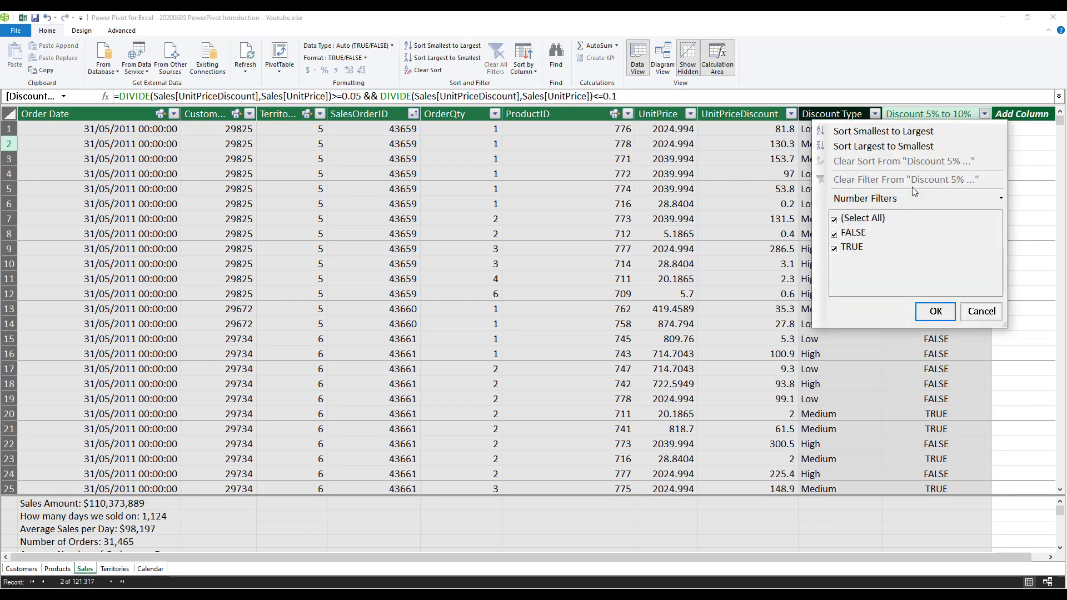
{"action": "left_click", "coordinate": [841, 220]}
{"action": "left_click", "coordinate": [840, 249]}
{"action": "left_click", "coordinate": [936, 310]}
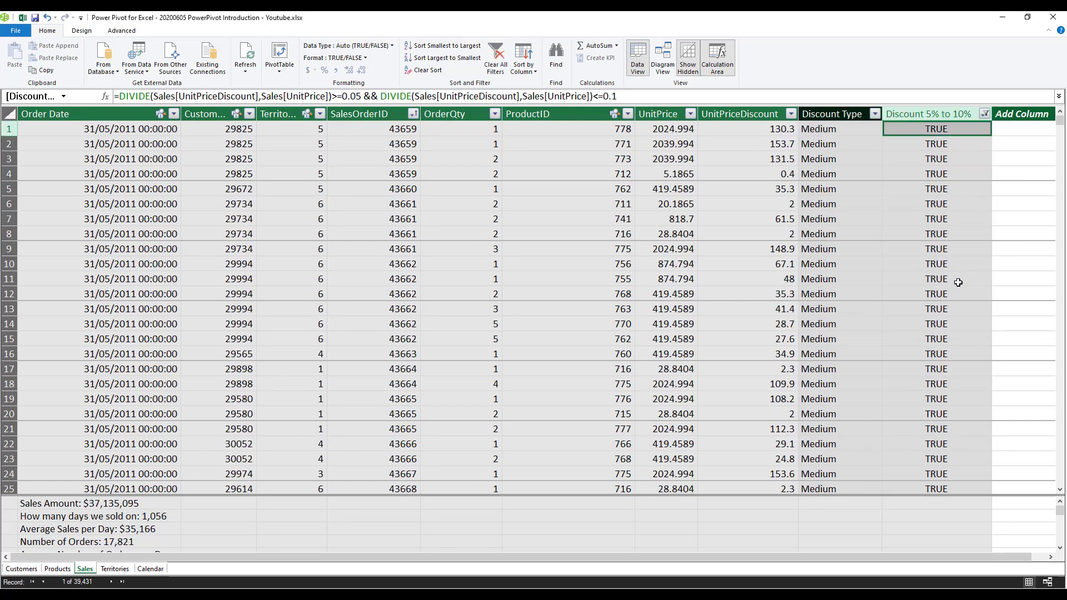
Step: Compare the filtered Sales Amount measure with the PivotTable's grand total for sales of 5% to 10% discounted orders
{"action": "left_click", "coordinate": [957, 281]}
{"action": "left_click", "coordinate": [139, 518]}
{"action": "left_click", "coordinate": [119, 505]}
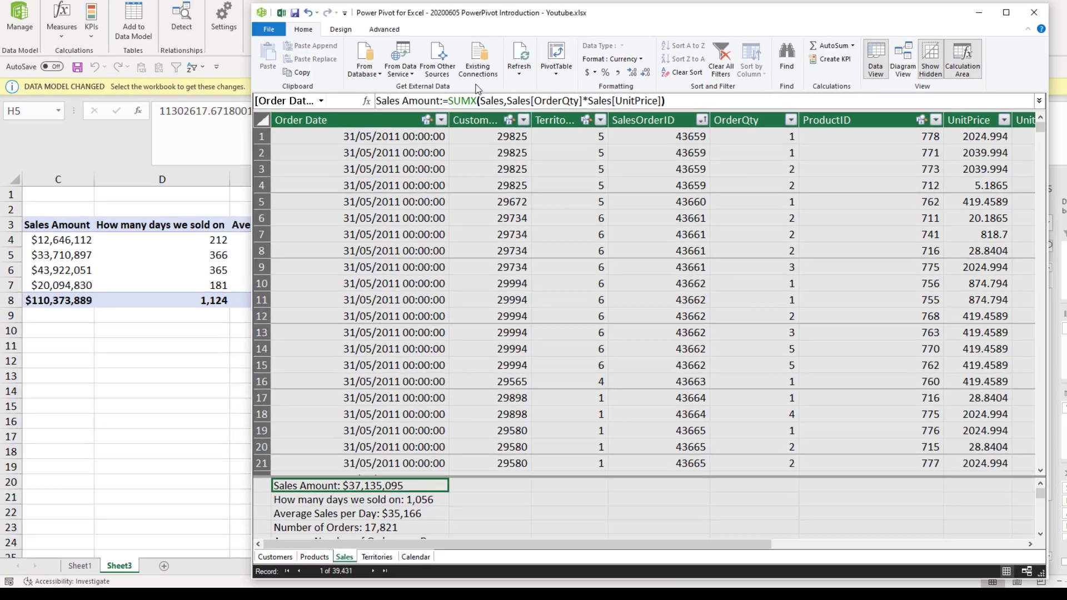
{"action": "left_click", "coordinate": [155, 379]}
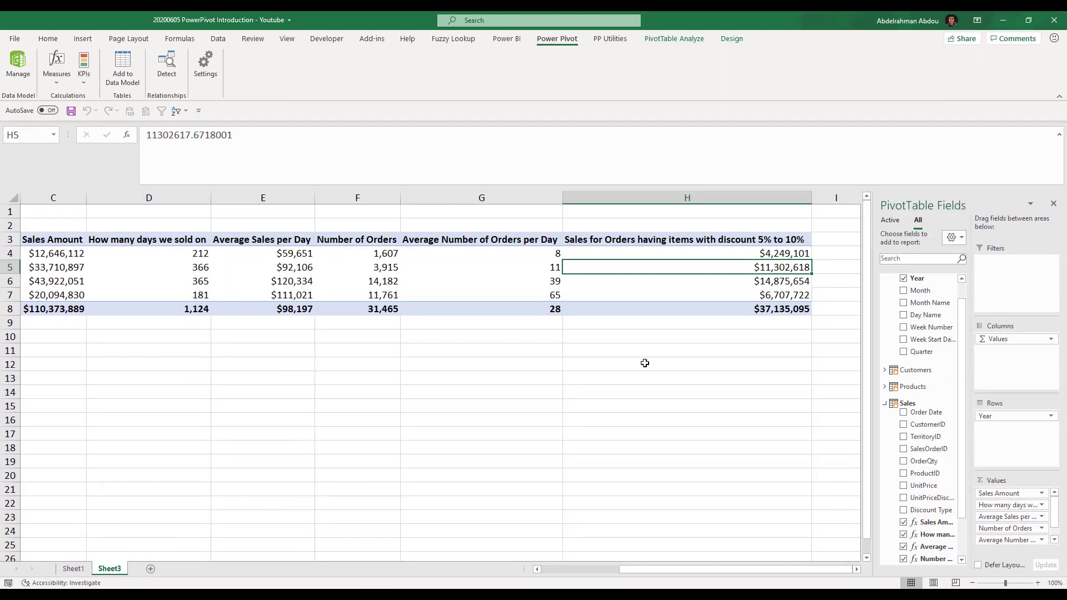
{"action": "left_click", "coordinate": [644, 363]}
{"action": "left_click", "coordinate": [669, 312]}
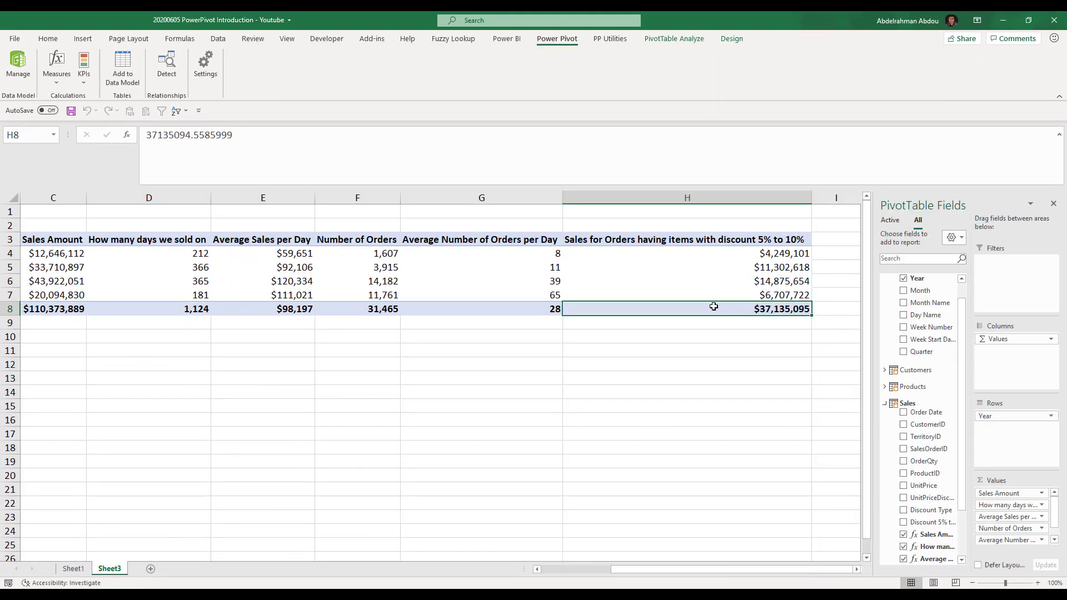
Step: Return to the Power Pivot window and insert a calculated column named "CC Year" before the customer ID column in the Sales table
{"action": "left_click", "coordinate": [449, 596]}
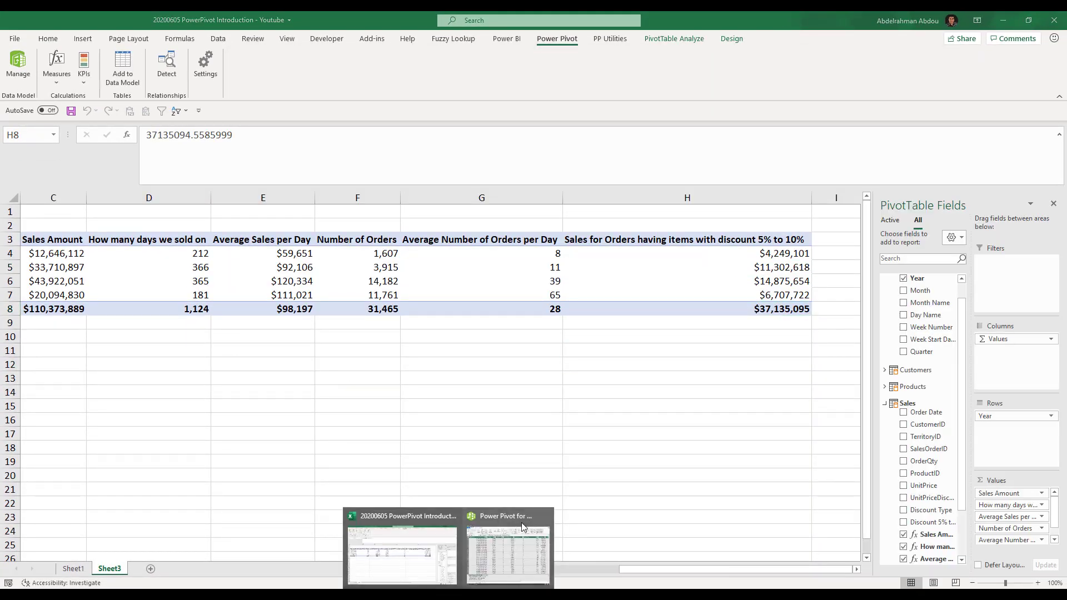
{"action": "left_click", "coordinate": [490, 549]}
{"action": "left_click", "coordinate": [414, 349]}
{"action": "left_click", "coordinate": [378, 265]}
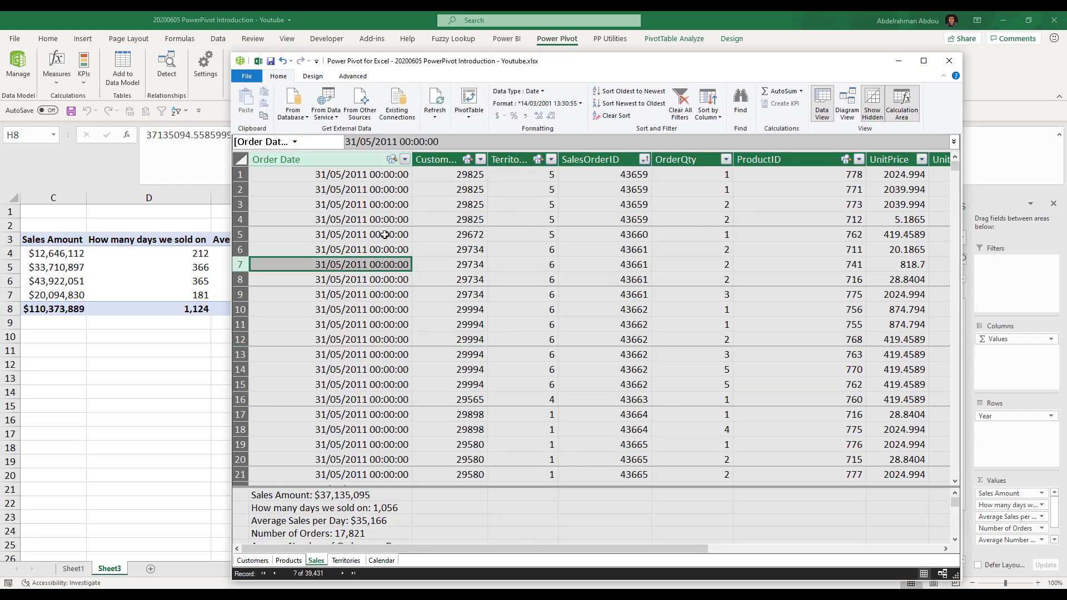
{"action": "left_click", "coordinate": [407, 220]}
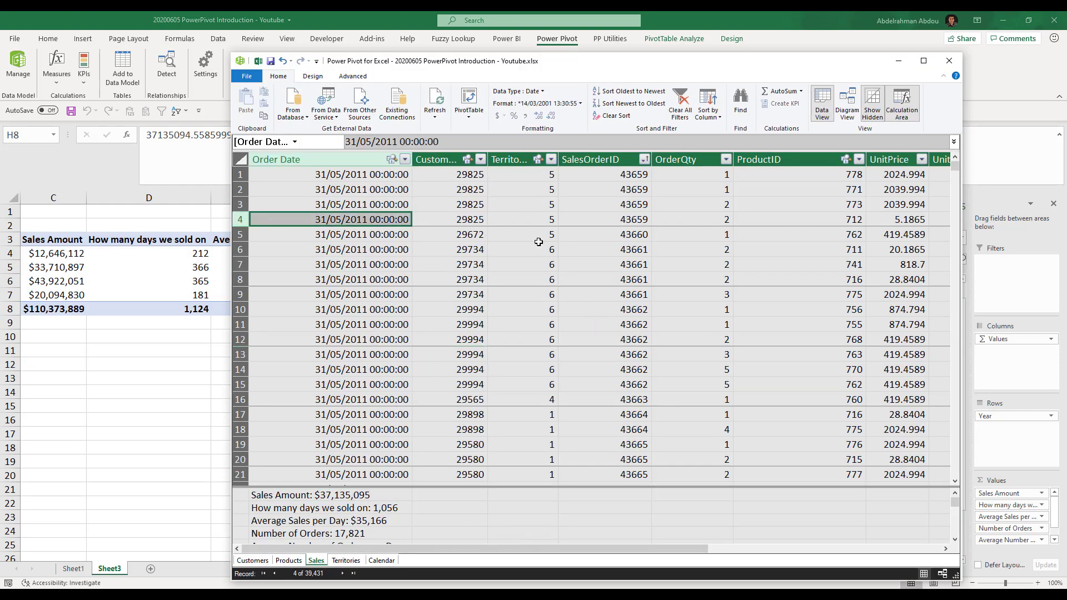
{"action": "left_click", "coordinate": [456, 161]}
{"action": "right_click", "coordinate": [456, 161]}
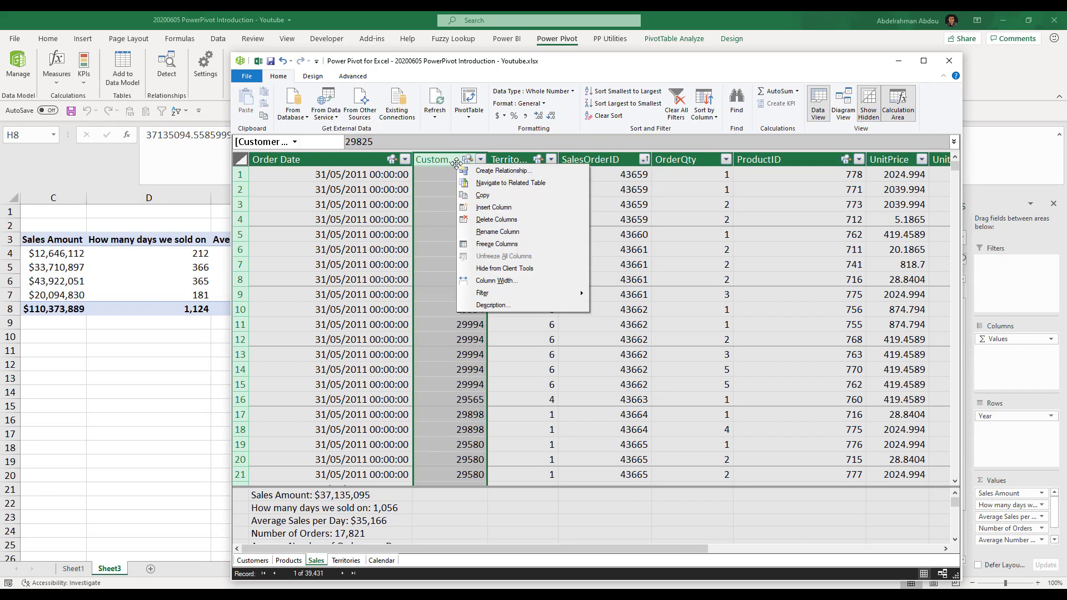
{"action": "left_click", "coordinate": [477, 204]}
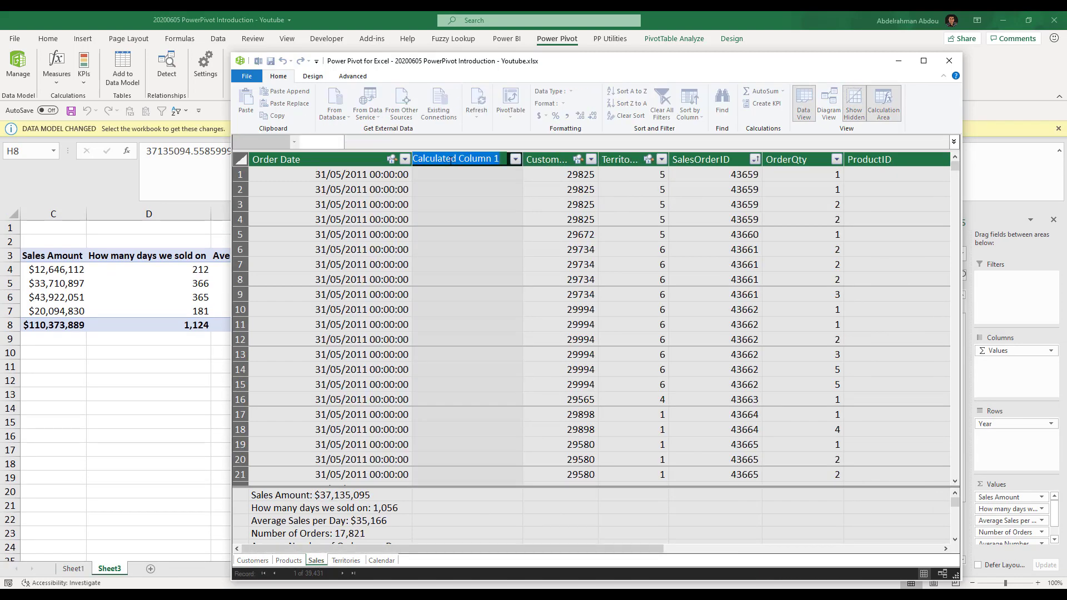
{"action": "type", "text": "CC Year"}
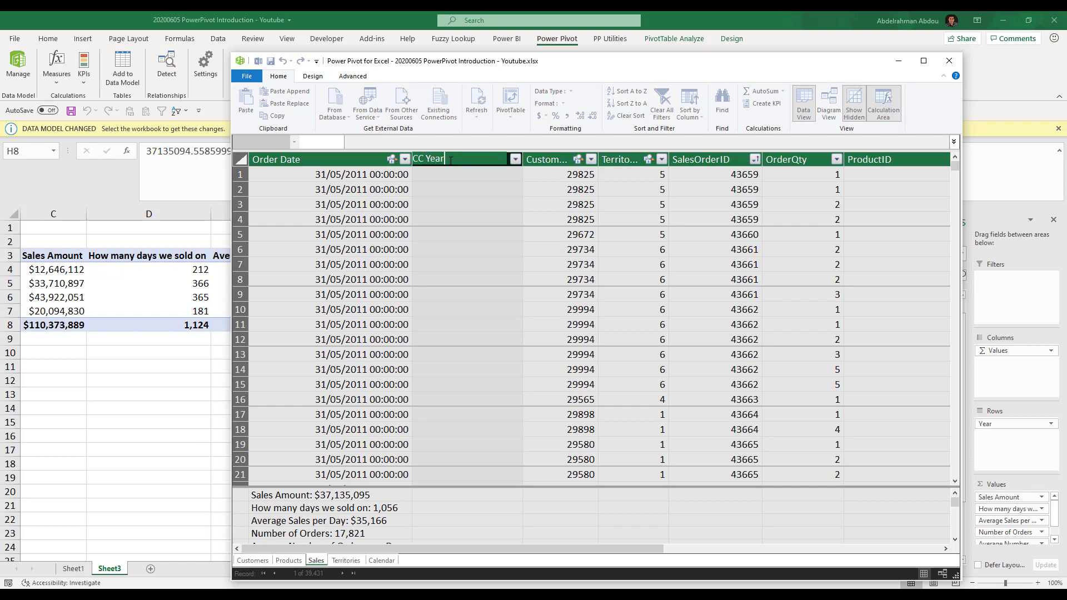
{"action": "key", "text": "Return"}
Step: Fill the CC Year column with the formula =RELATED('Calendar'[Year])
{"action": "left_click", "coordinate": [453, 178]}
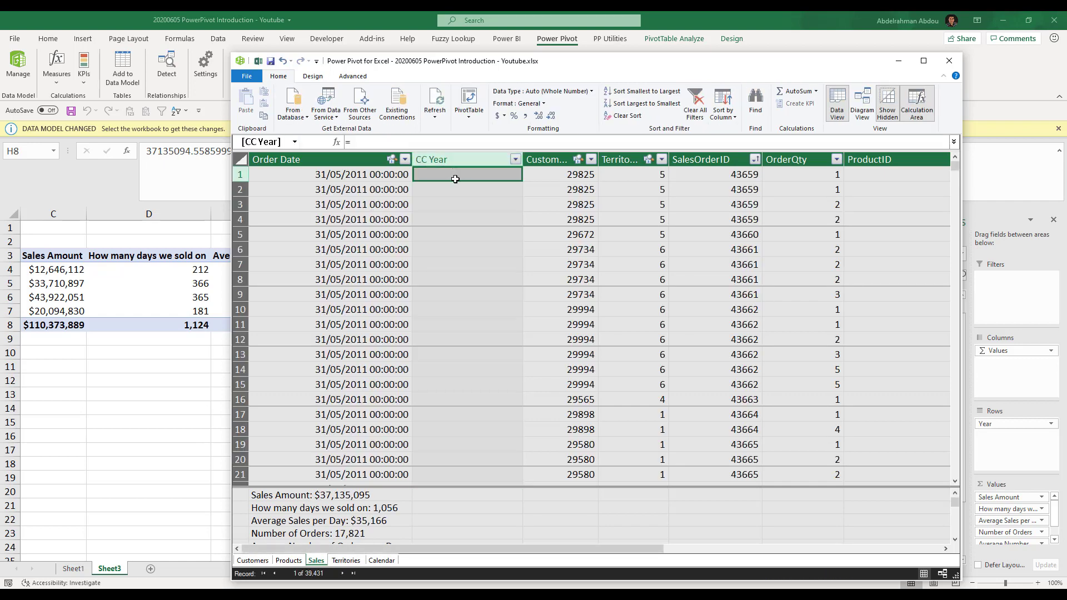
{"action": "type", "text": "=re"}
{"action": "key", "text": "Tab"}
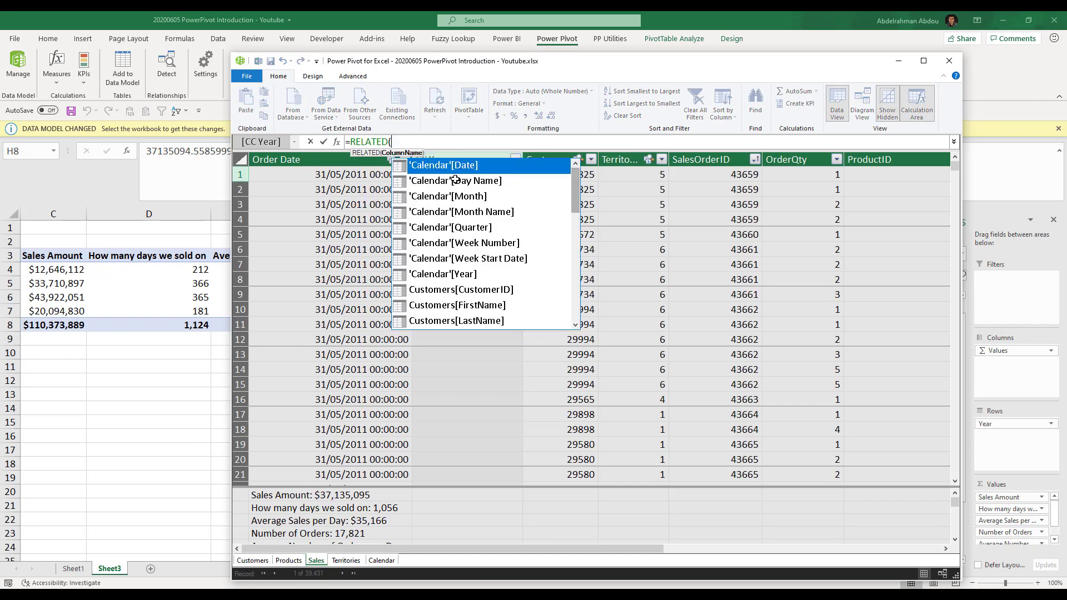
{"action": "key", "text": "Down"}
{"action": "key", "text": "Down"}
{"action": "key", "text": "Down"}
{"action": "key", "text": "Down"}
{"action": "key", "text": "Down"}
{"action": "key", "text": "Down"}
{"action": "key", "text": "Down"}
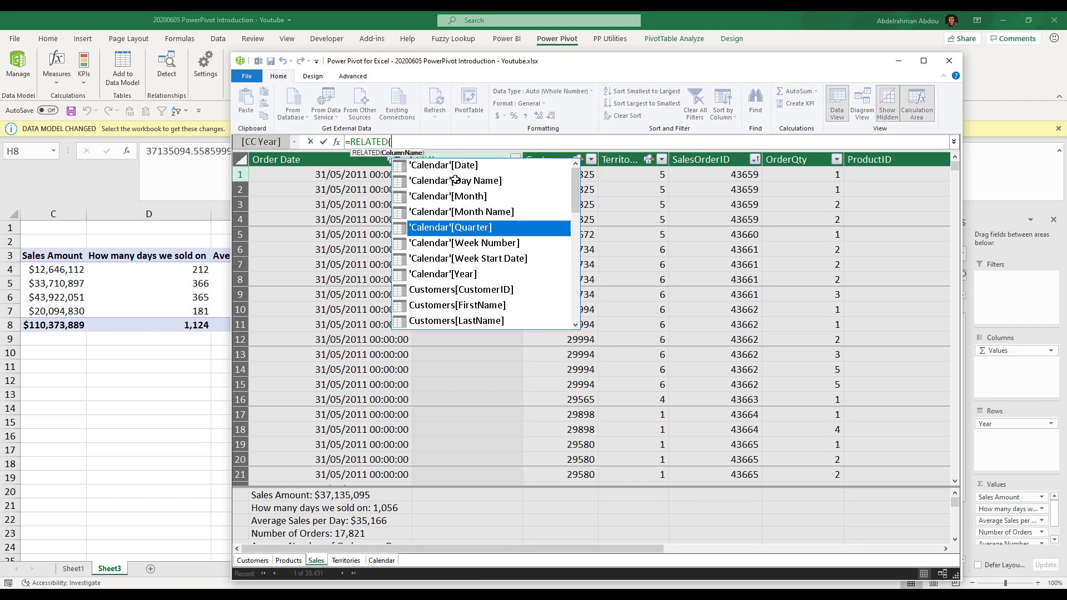
{"action": "key", "text": "Tab"}
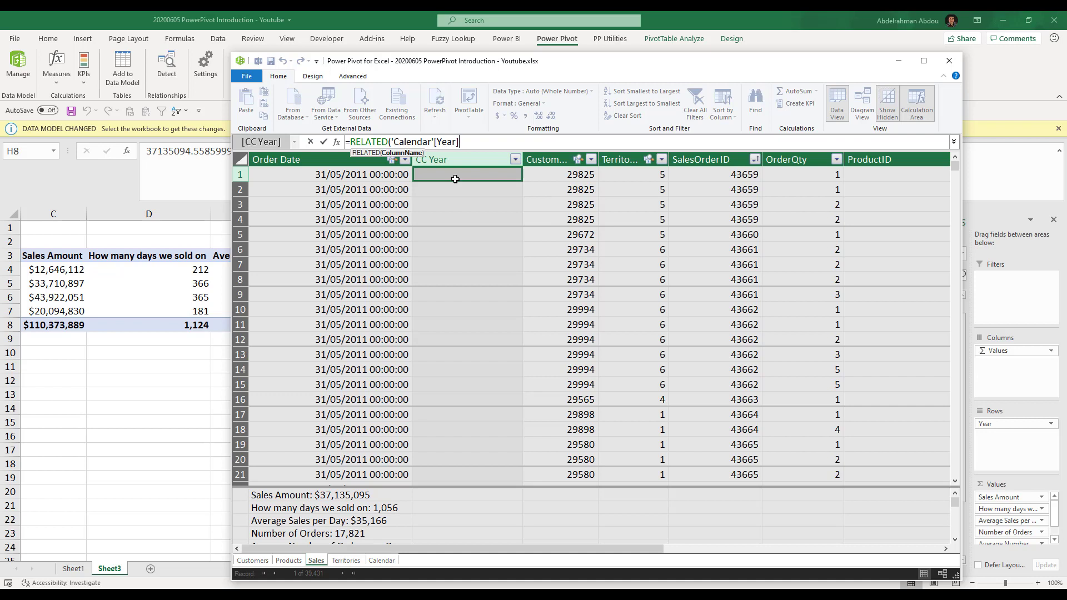
{"action": "type", "text": ")"}
{"action": "key", "text": "Return"}
{"action": "left_click", "coordinate": [489, 185]}
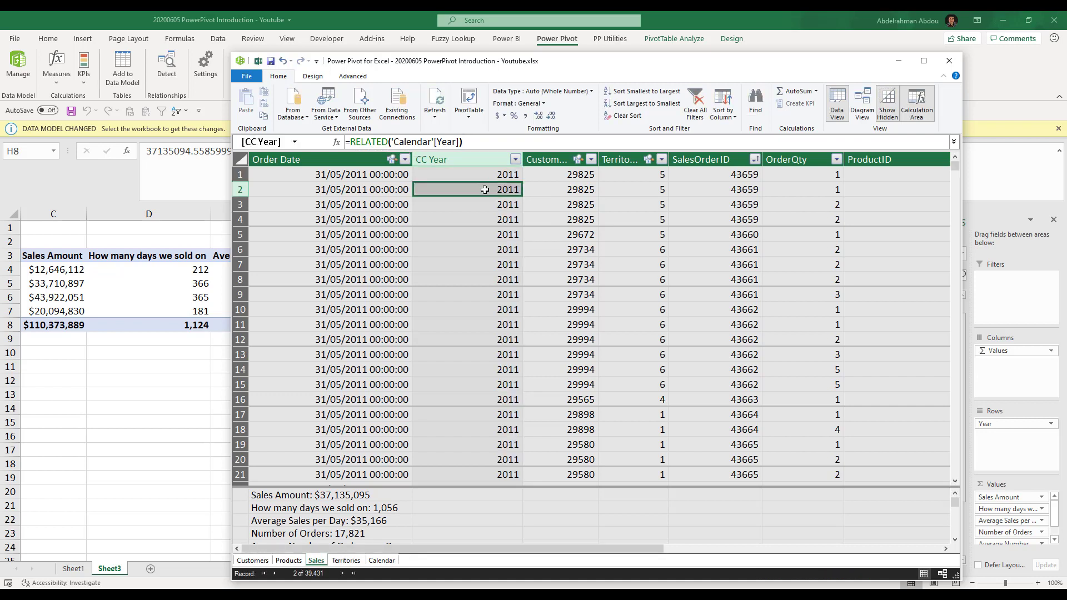
Step: Filter the CC Year column to 2011 and select the Sales Amount measure to check its filtered value
{"action": "left_click", "coordinate": [515, 160]}
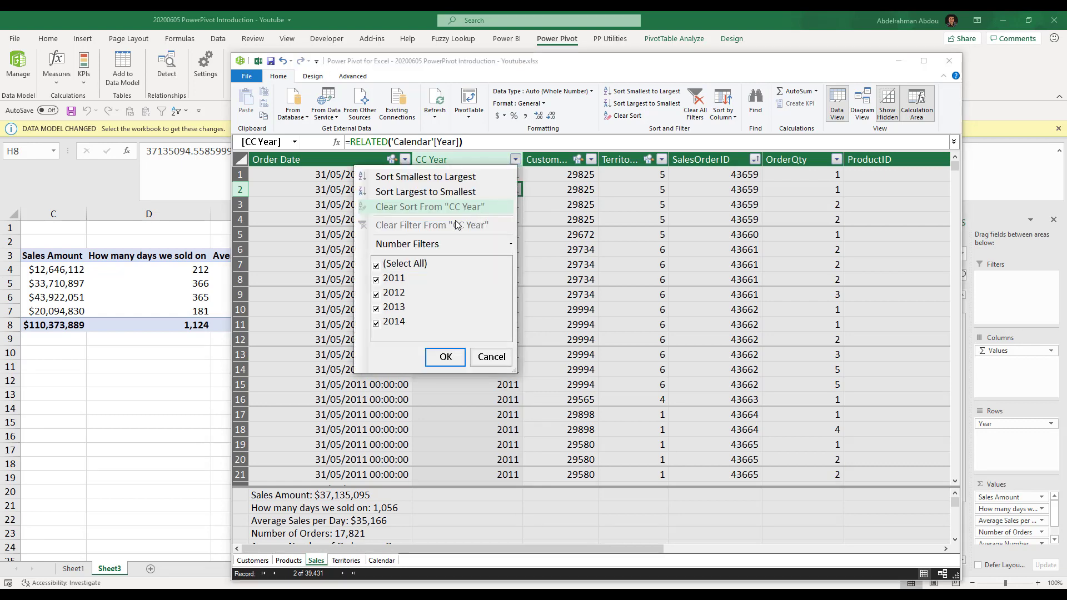
{"action": "left_click", "coordinate": [398, 263]}
{"action": "left_click", "coordinate": [398, 278]}
{"action": "left_click", "coordinate": [449, 361]}
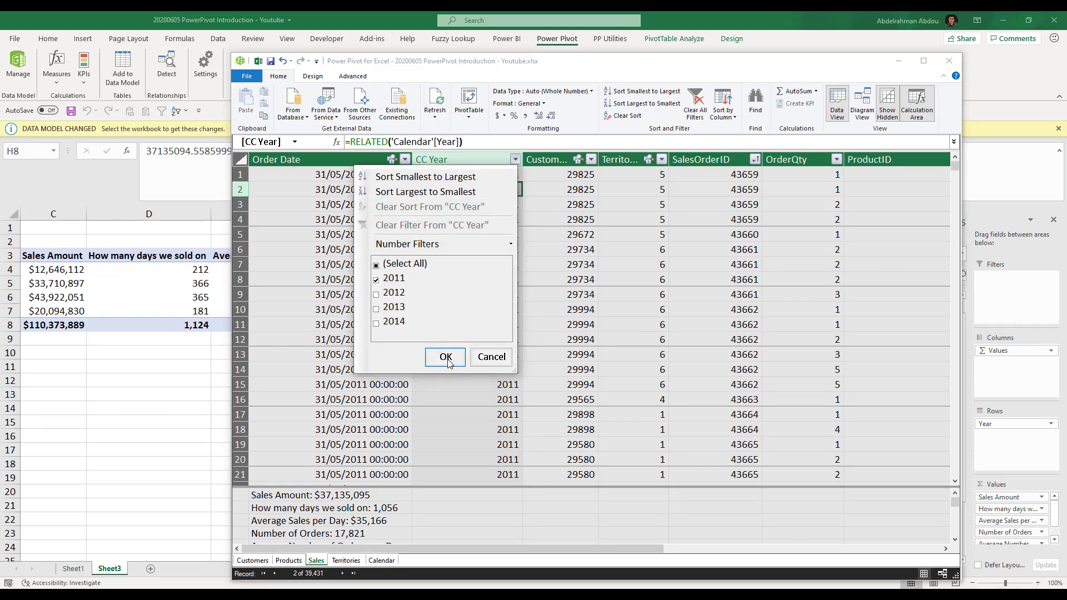
{"action": "left_click", "coordinate": [344, 498]}
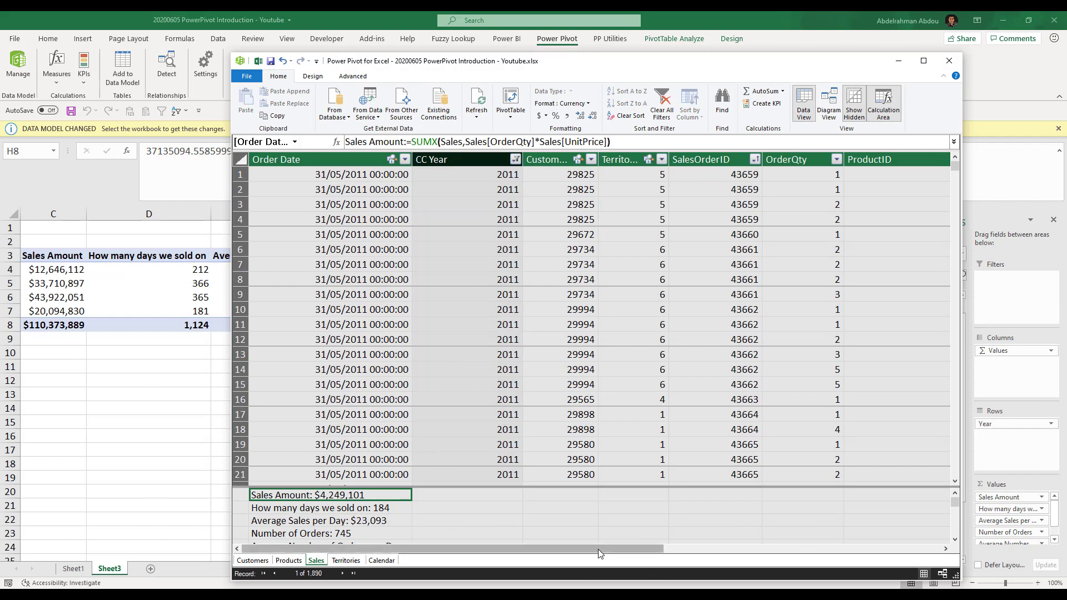
Step: Check that both filters are applied in the Sales table and compare Sales Amount with the PivotTable's 2011 discounted-order sales
{"action": "left_click_drag", "start_coordinate": [598, 549], "coordinate": [859, 529]}
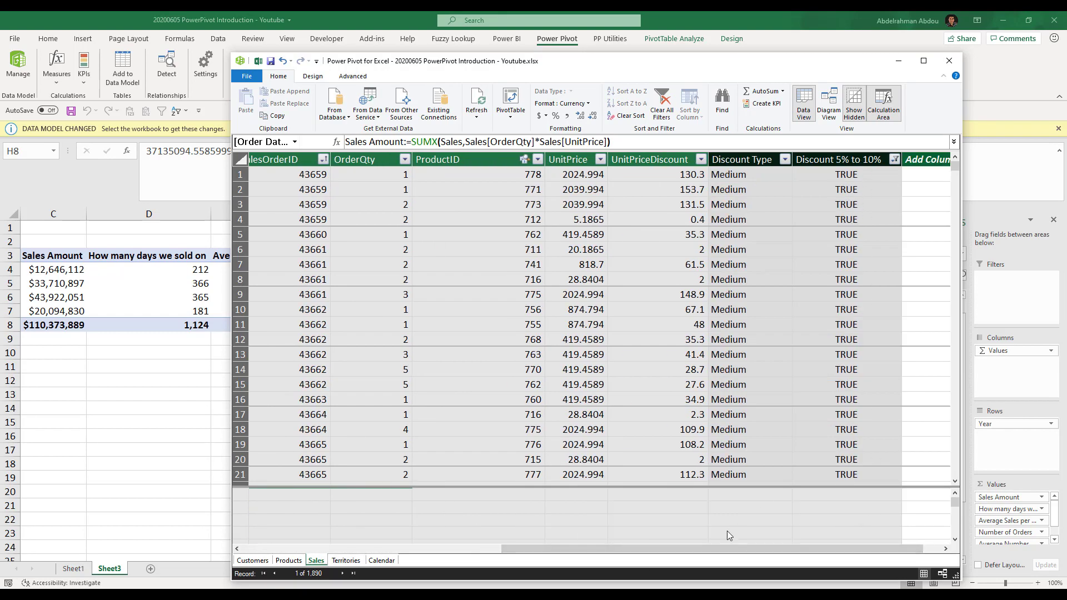
{"action": "left_click_drag", "start_coordinate": [689, 549], "coordinate": [265, 541]}
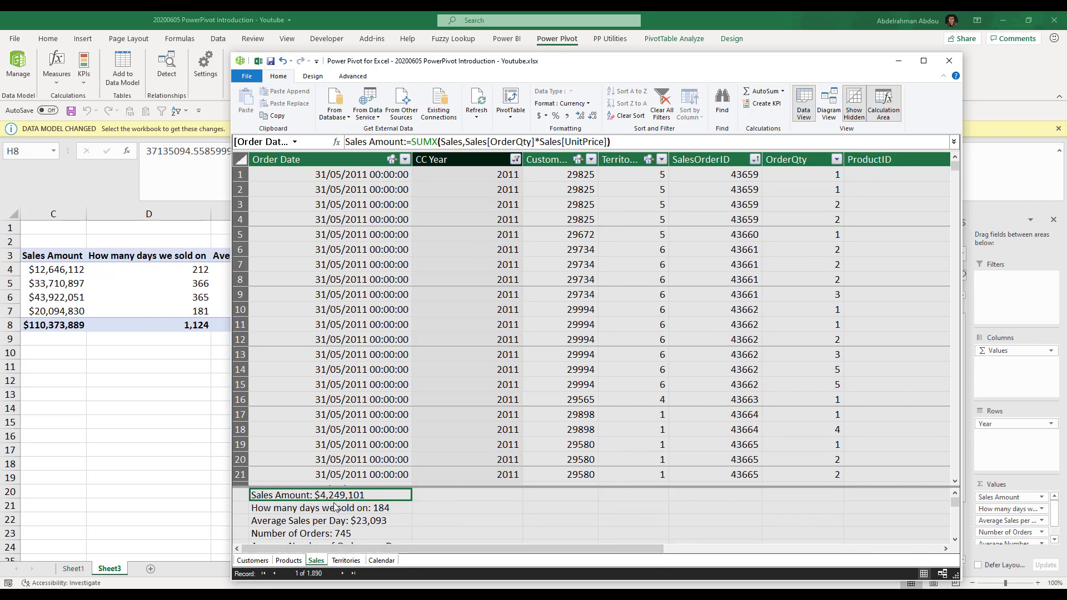
{"action": "left_click", "coordinate": [110, 411]}
{"action": "left_click", "coordinate": [755, 251]}
{"action": "left_click", "coordinate": [757, 266]}
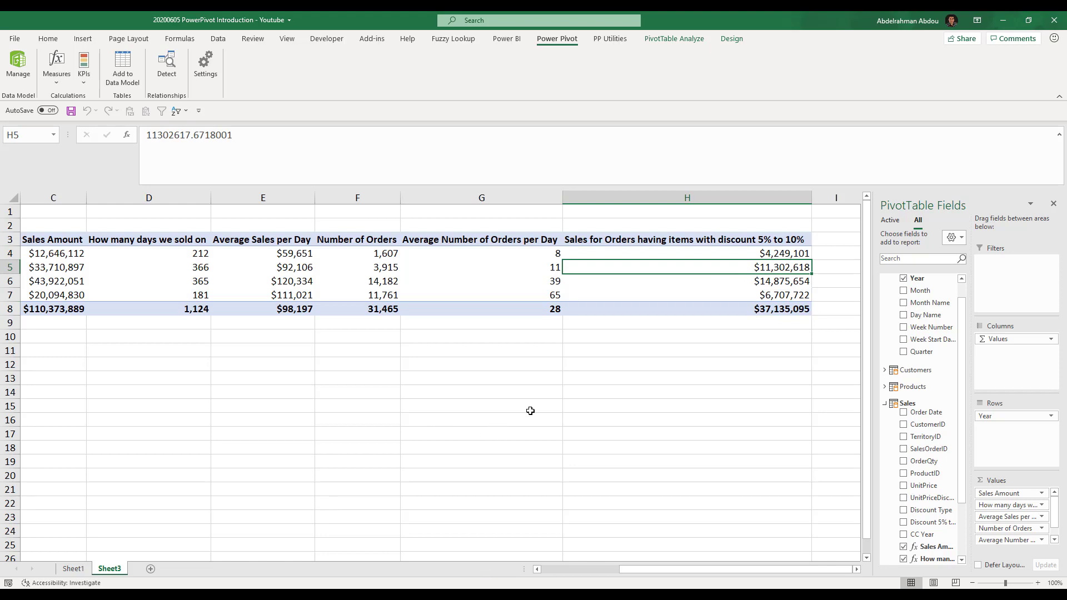
{"action": "left_click", "coordinate": [731, 257]}
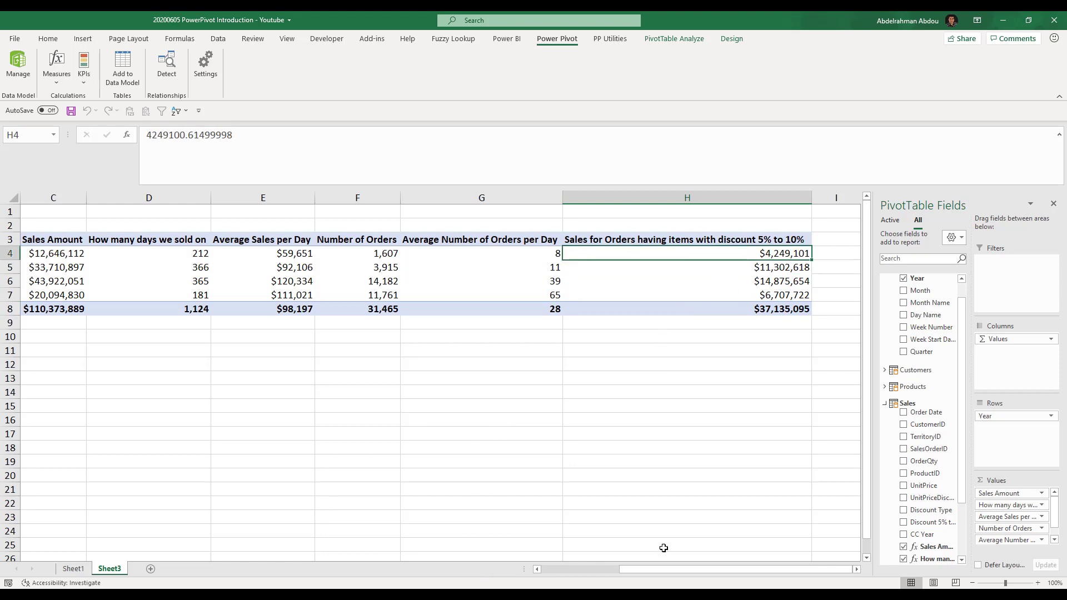
Step: Review the discounted-order sales for 2014, 2013 and 2012 against their year labels in the PivotTable
{"action": "left_click_drag", "start_coordinate": [630, 568], "coordinate": [598, 499]}
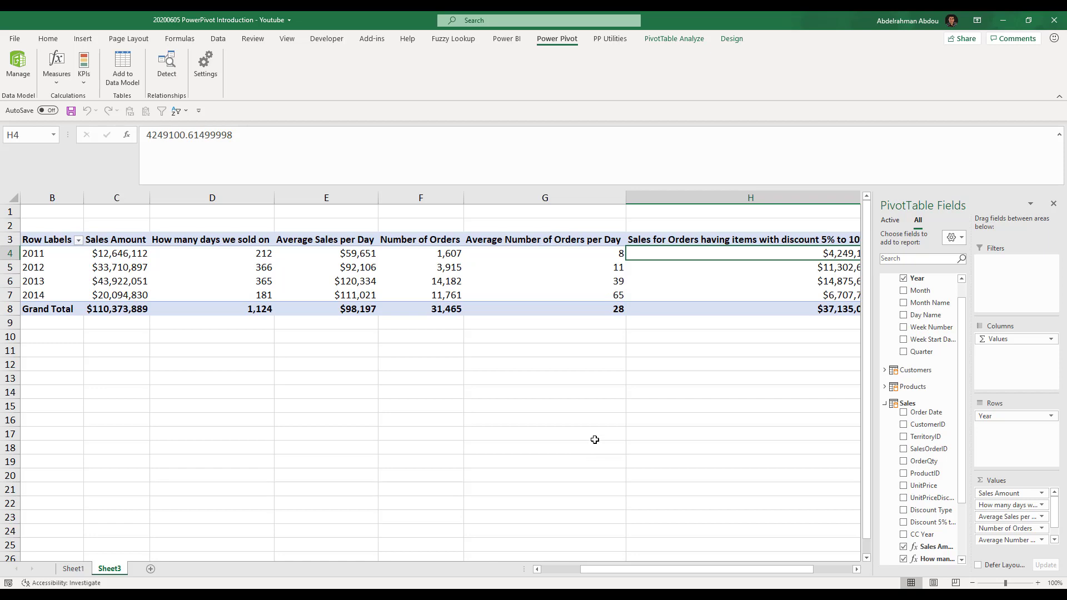
{"action": "left_click", "coordinate": [729, 295]}
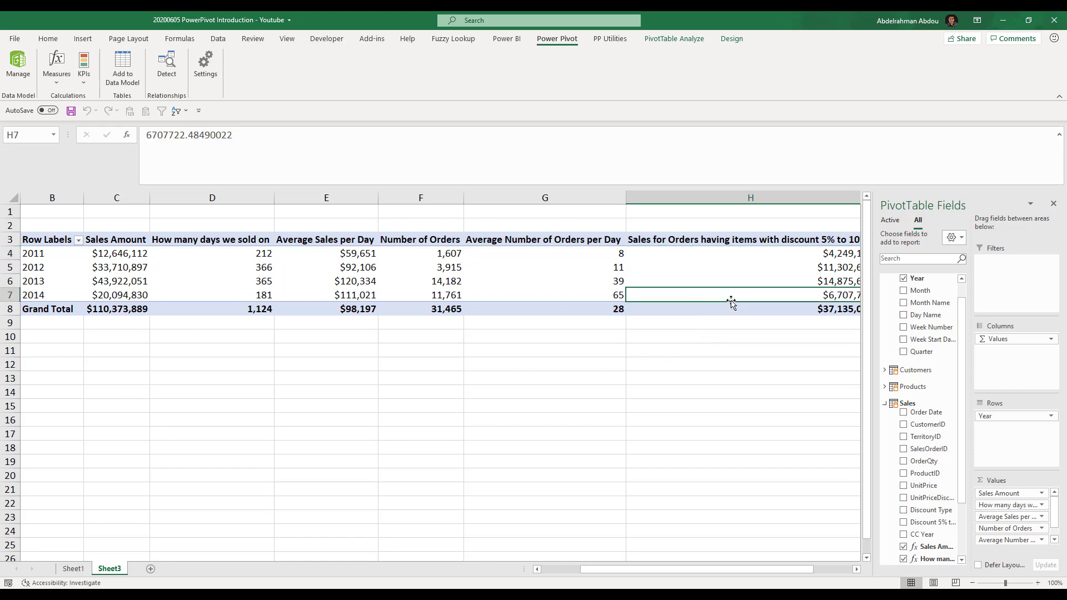
{"action": "left_click", "coordinate": [728, 281]}
{"action": "mouse_move", "coordinate": [707, 263]}
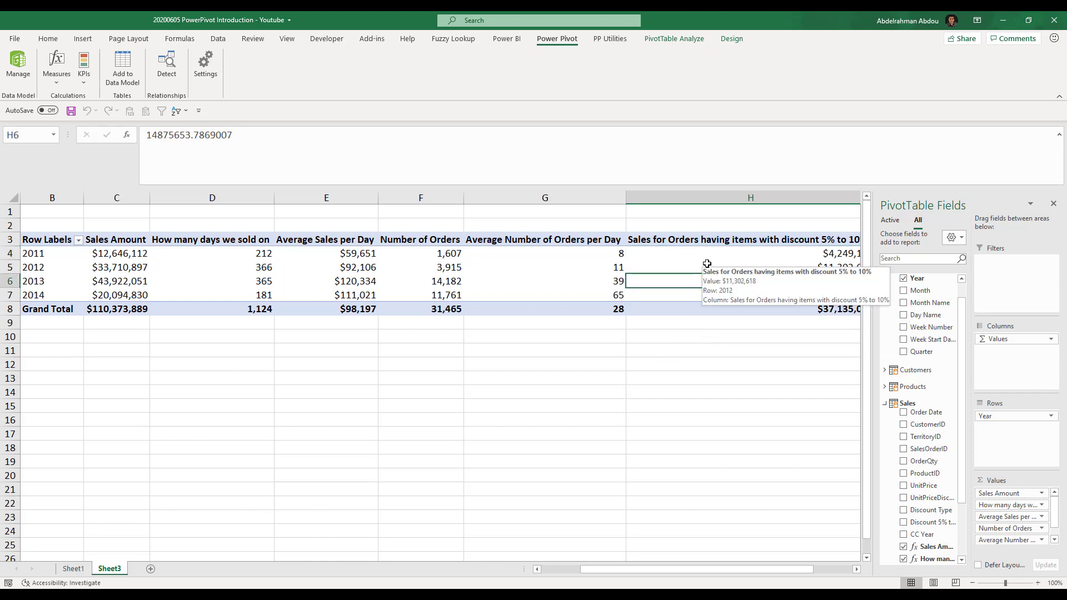